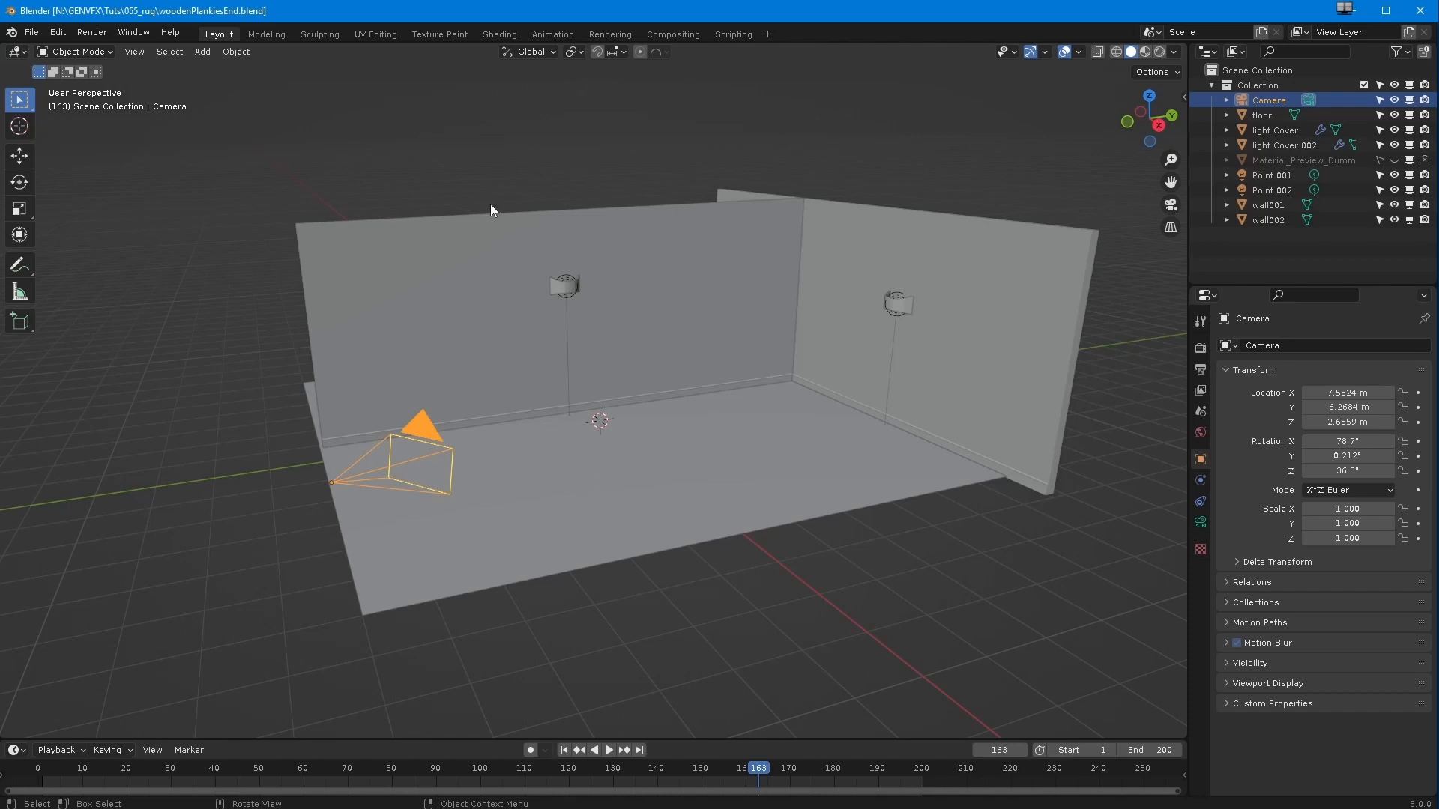
Review the rendered wood floor image and return to the modelling workspace, angling the camera down toward the floor
{"action": "left_click", "coordinate": [610, 34]}
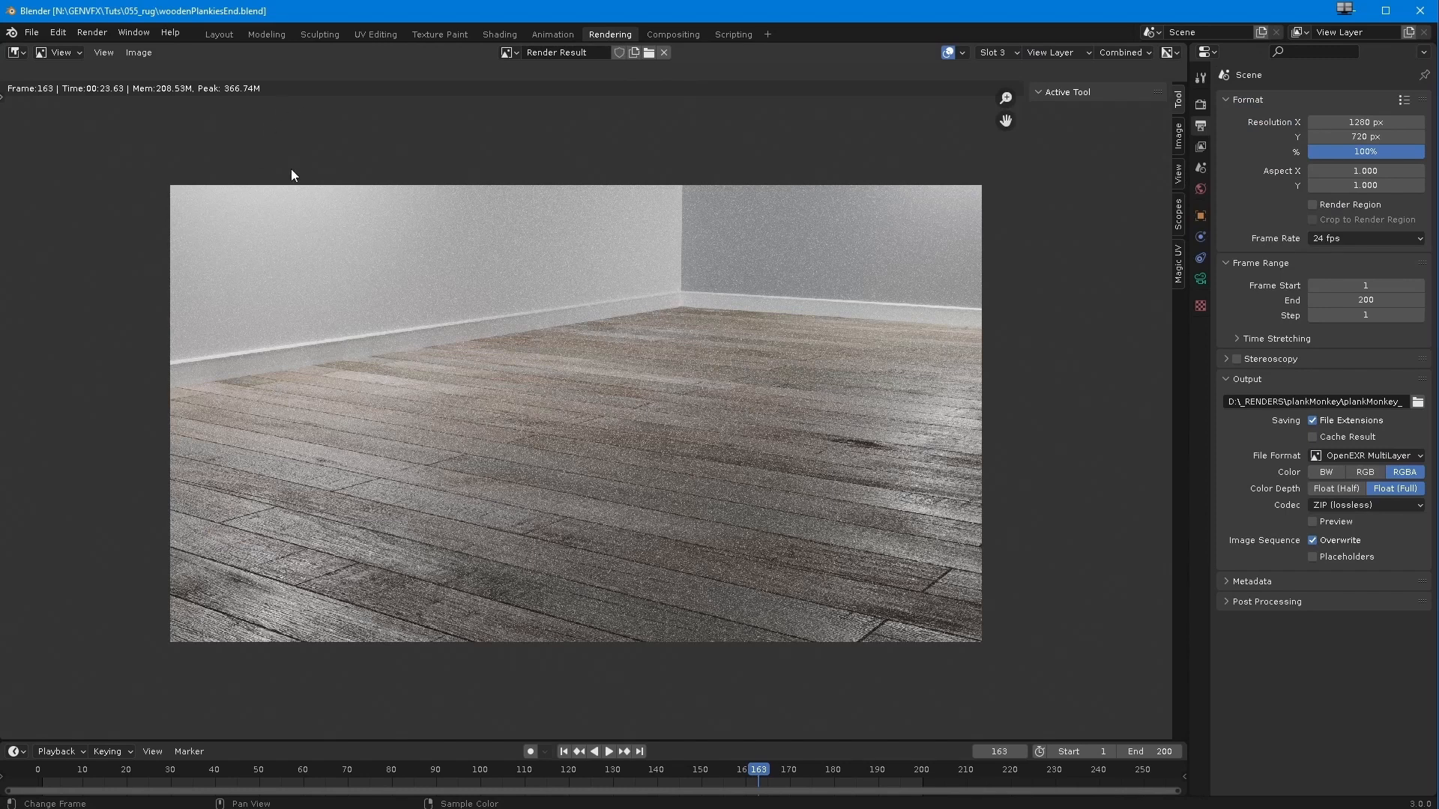
{"action": "left_click", "coordinate": [254, 35]}
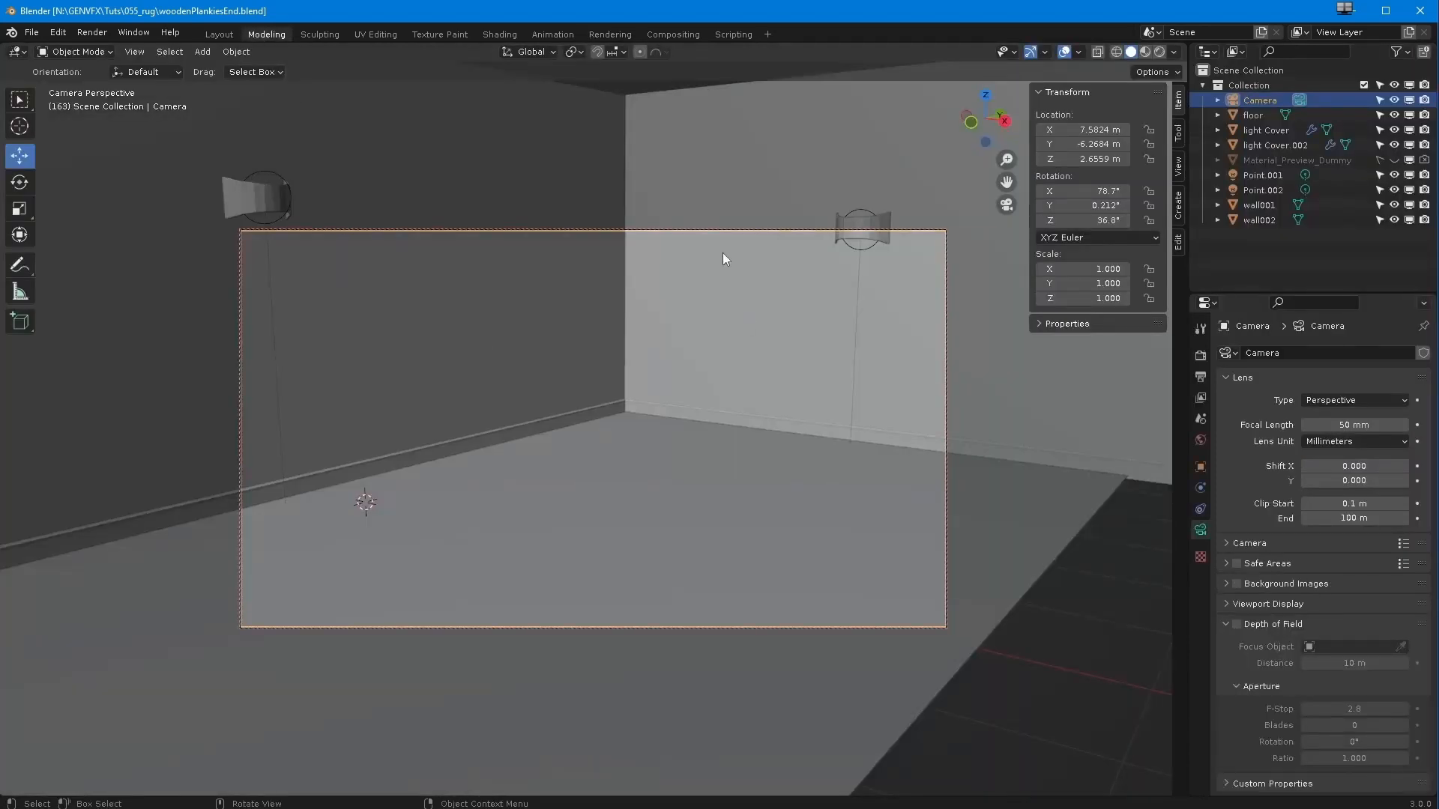
{"action": "middle_click_drag", "start_coordinate": [620, 469], "coordinate": [609, 430]}
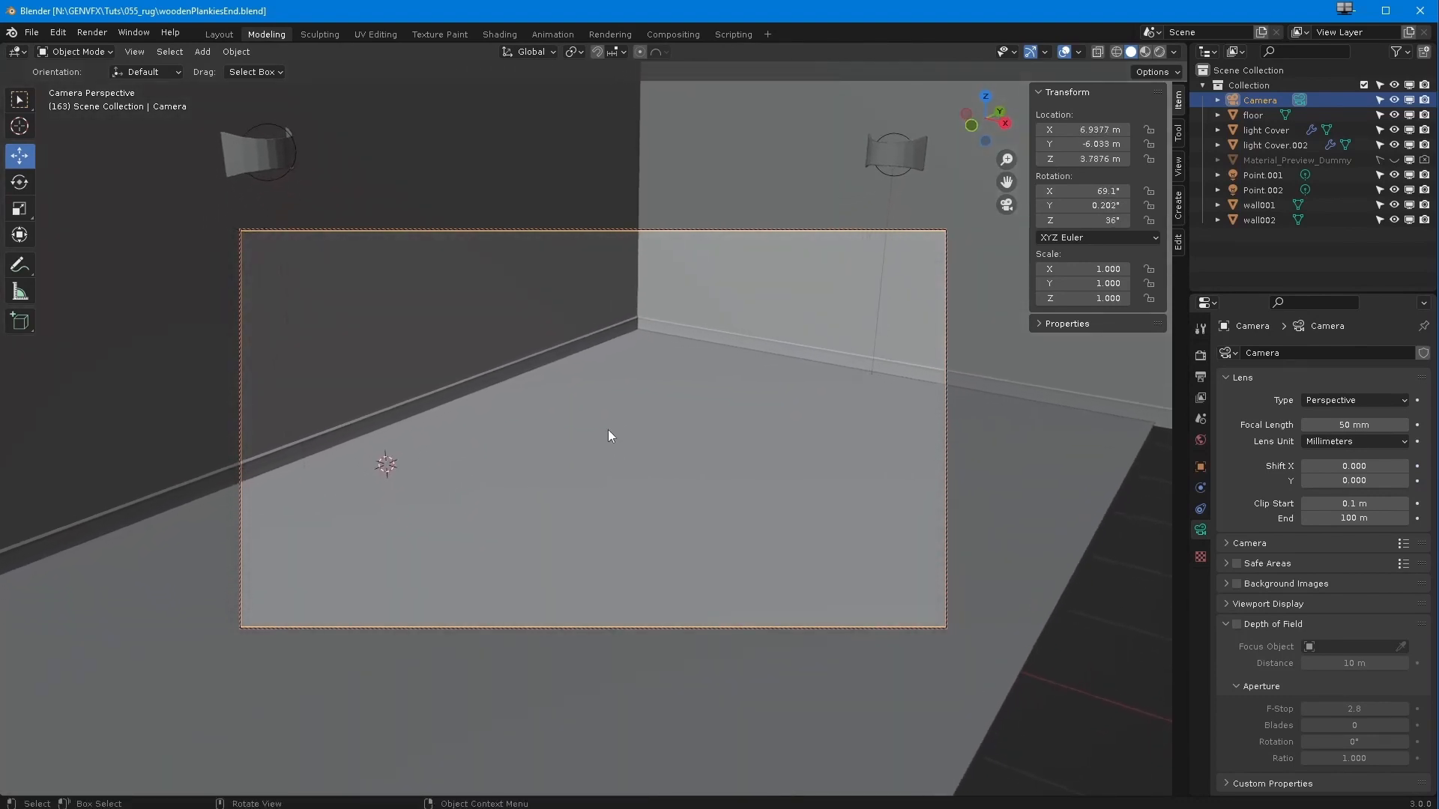
Add a mesh grid and move it across the floor to about X 2.59 m, Y 0.84 m
{"action": "left_click", "coordinate": [201, 55]}
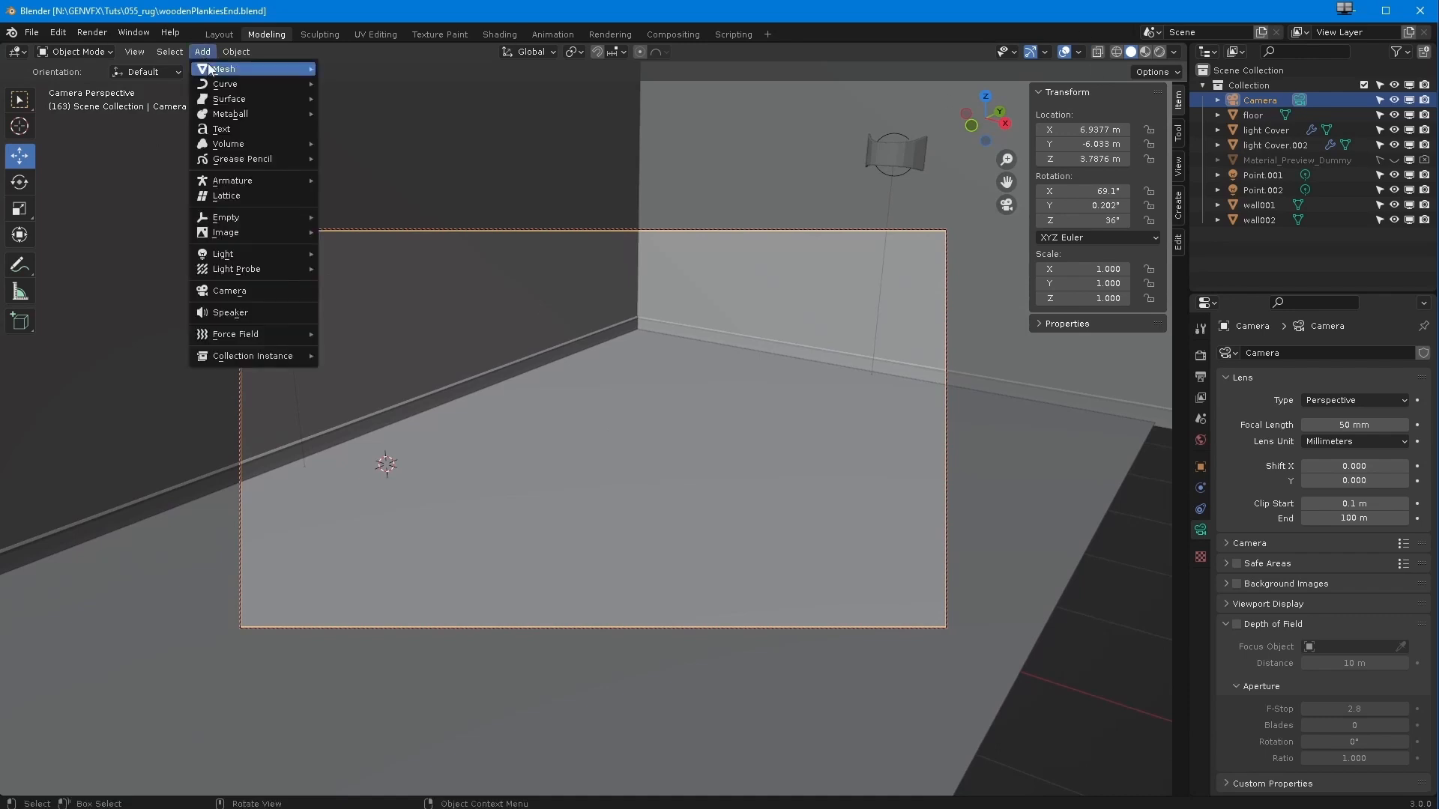
{"action": "mouse_move", "coordinate": [225, 69]}
{"action": "left_click", "coordinate": [382, 194]}
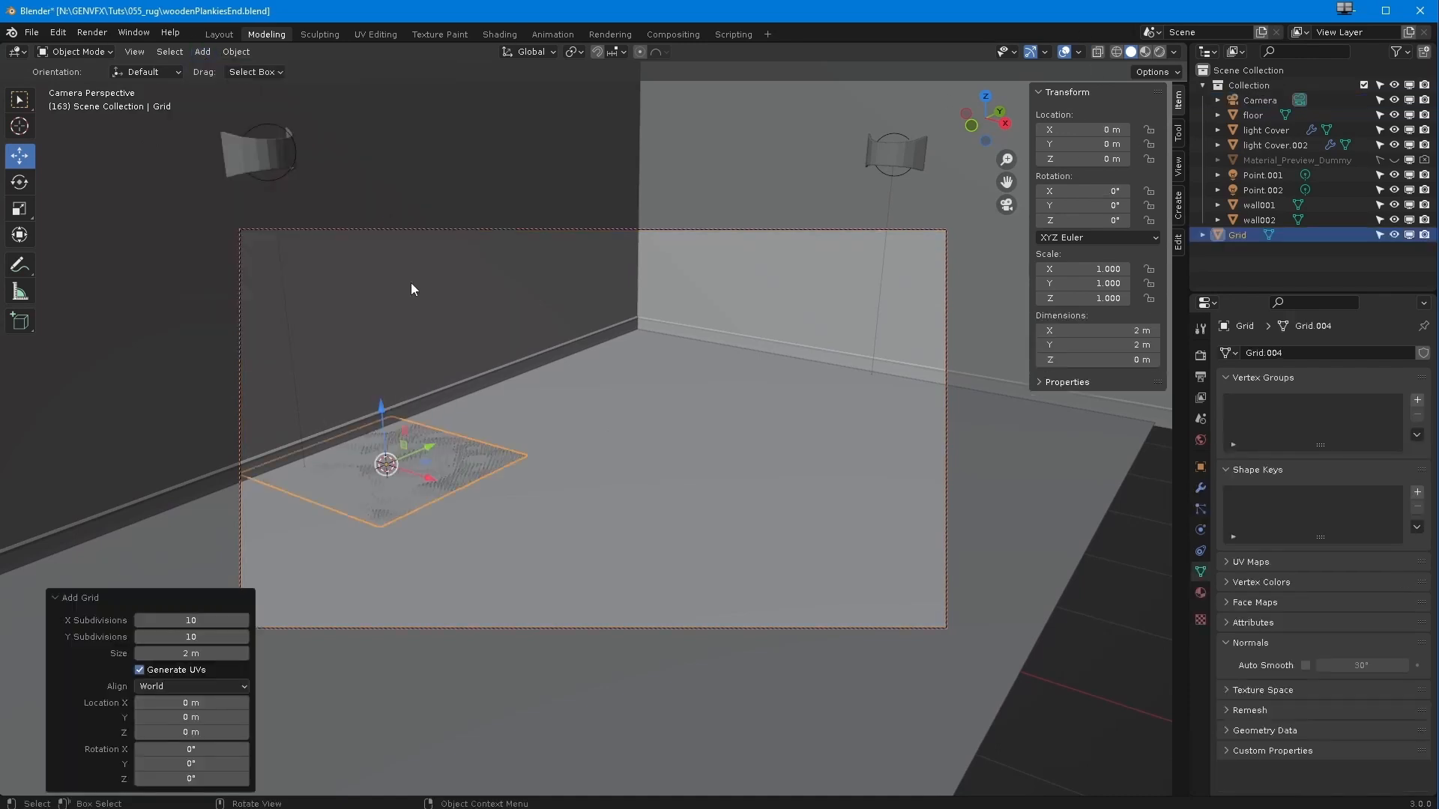
{"action": "left_click_drag", "start_coordinate": [431, 484], "coordinate": [691, 469]}
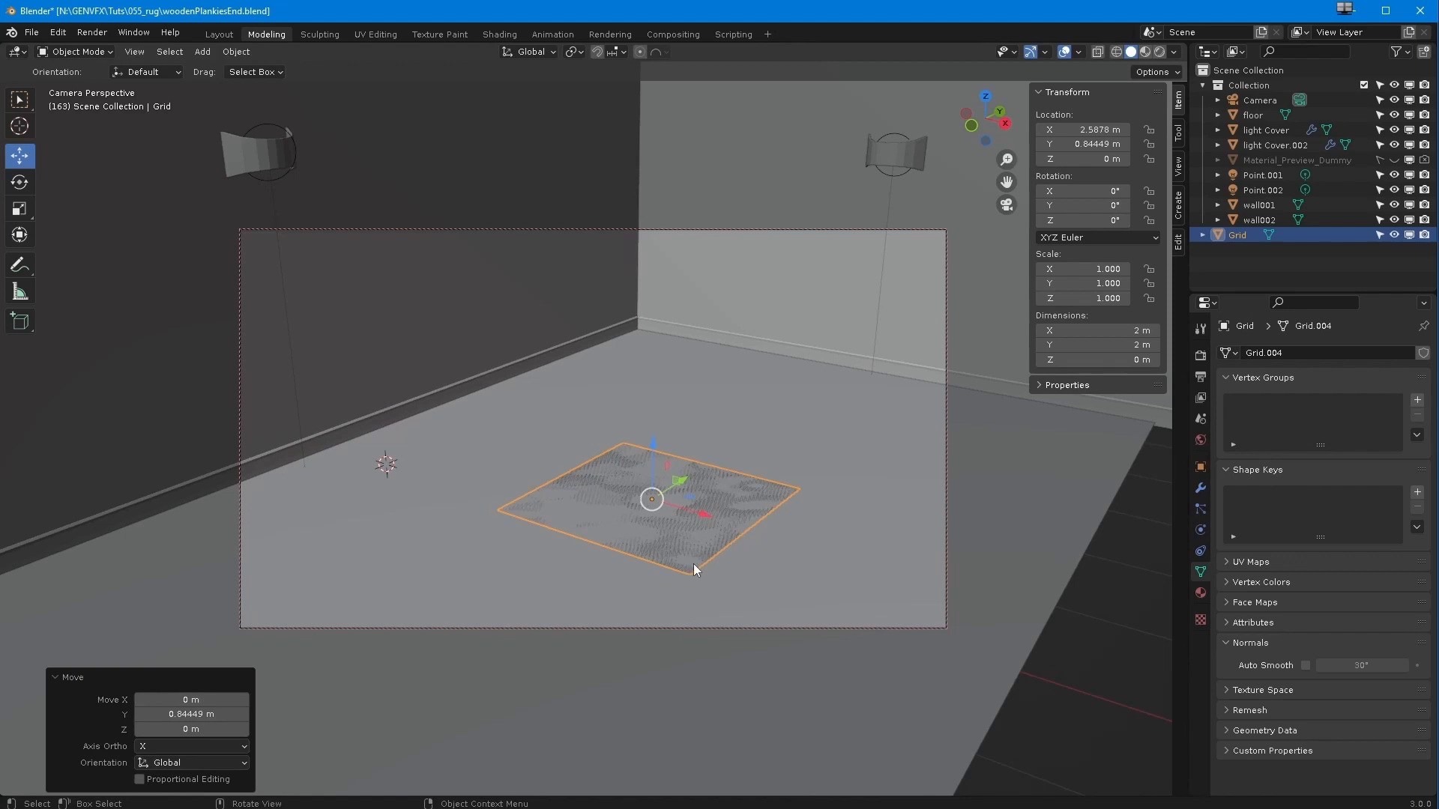
Raise the grid about 0.011 m so that it sits just above the floor surface
{"action": "middle_click_drag", "start_coordinate": [856, 298], "coordinate": [618, 546]}
{"action": "scroll", "coordinate": [573, 346], "scroll_direction": "up", "scroll_amount": 3}
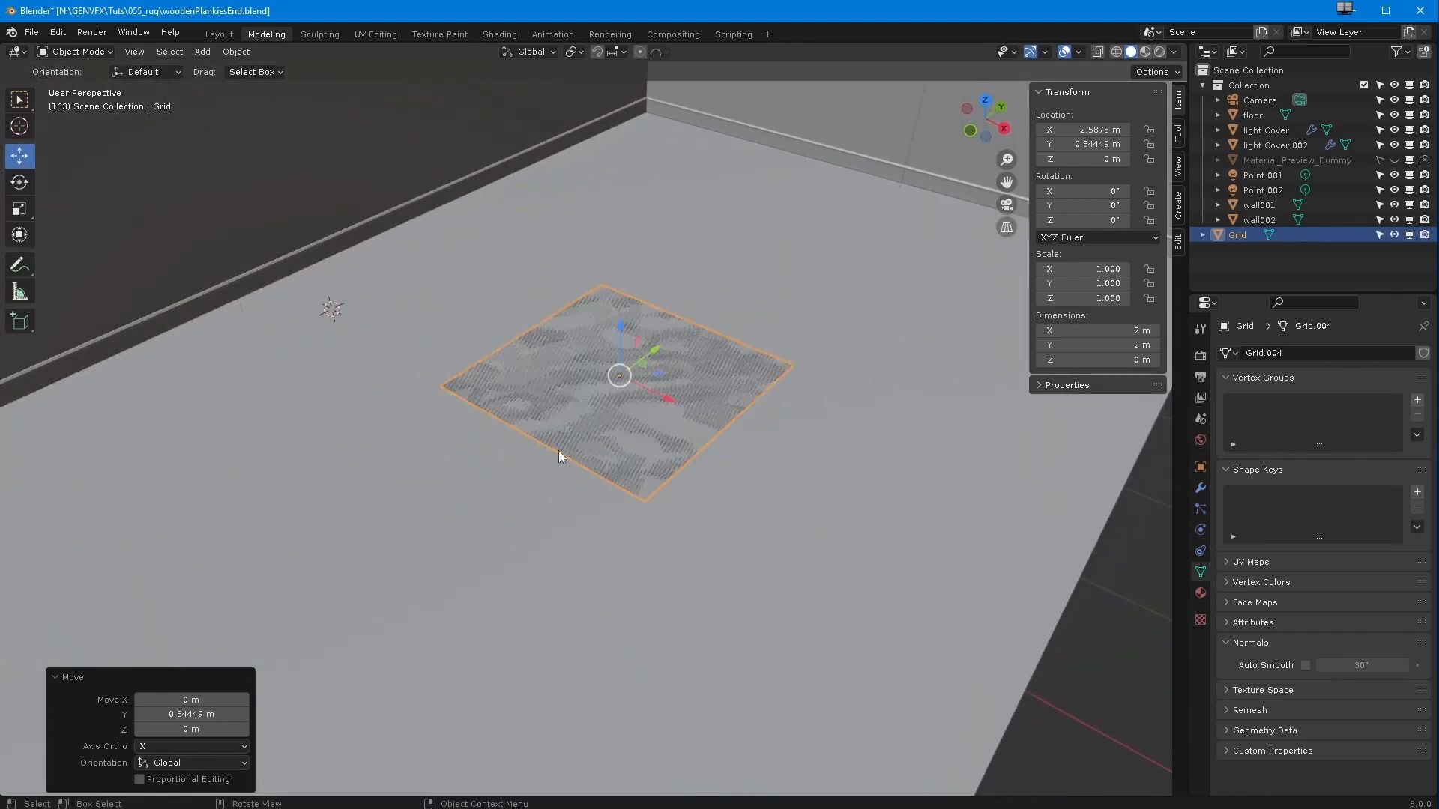
{"action": "scroll", "coordinate": [559, 451], "scroll_direction": "up", "scroll_amount": 5}
{"action": "scroll", "coordinate": [550, 408], "scroll_direction": "up", "scroll_amount": 2}
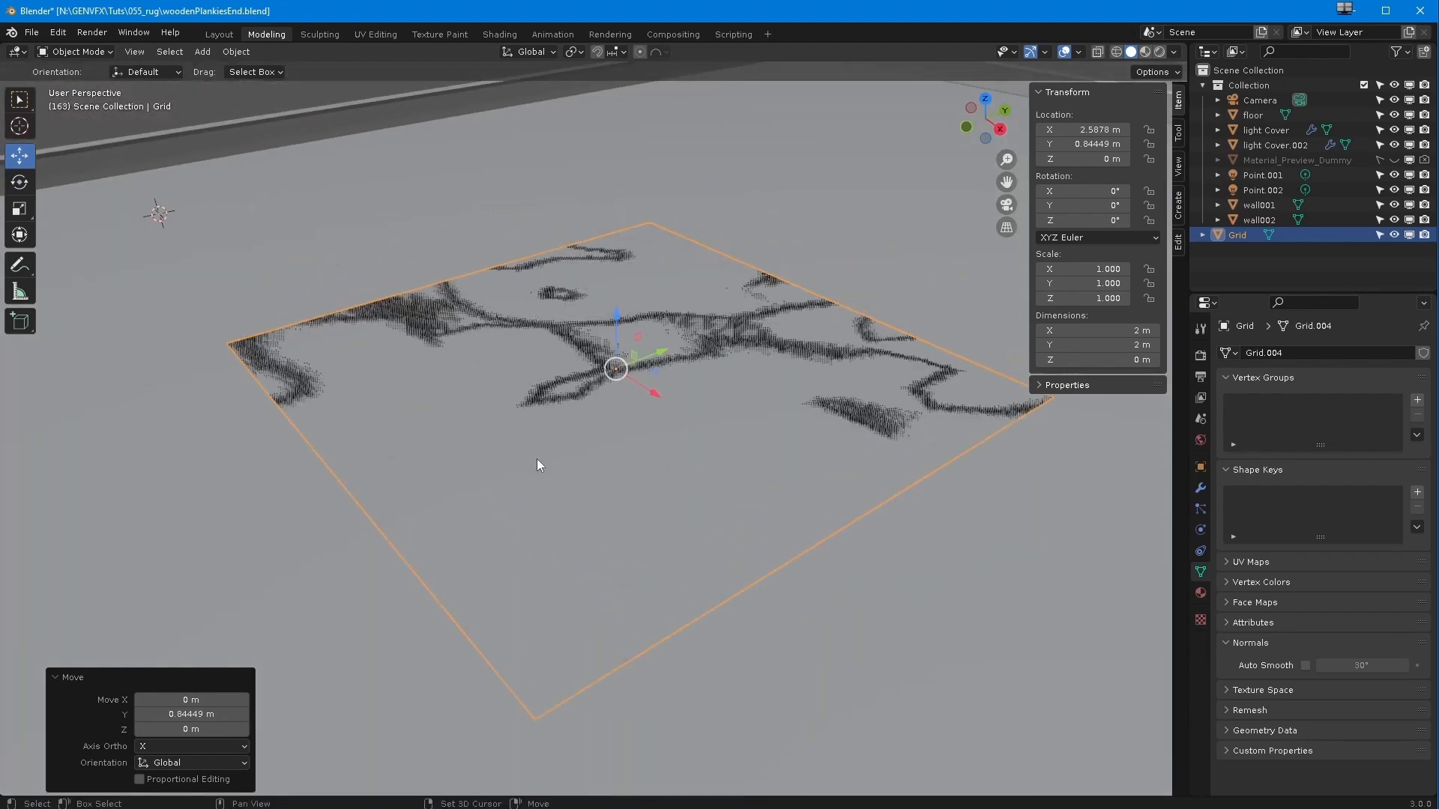
{"action": "middle_click_drag", "start_coordinate": [619, 388], "coordinate": [587, 357]}
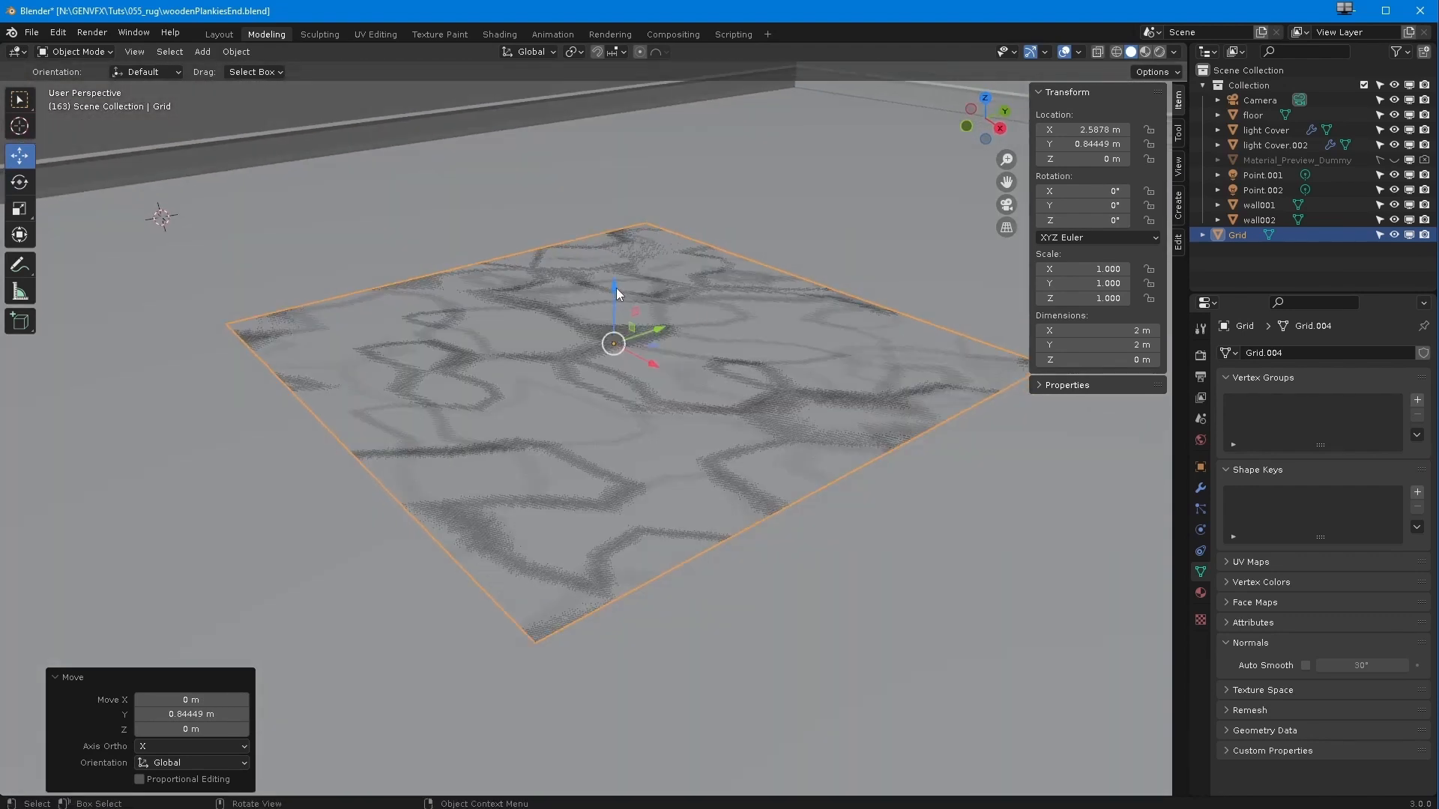
{"action": "left_click_drag", "start_coordinate": [616, 284], "coordinate": [615, 279]}
{"action": "middle_click_drag", "start_coordinate": [496, 371], "coordinate": [519, 385]}
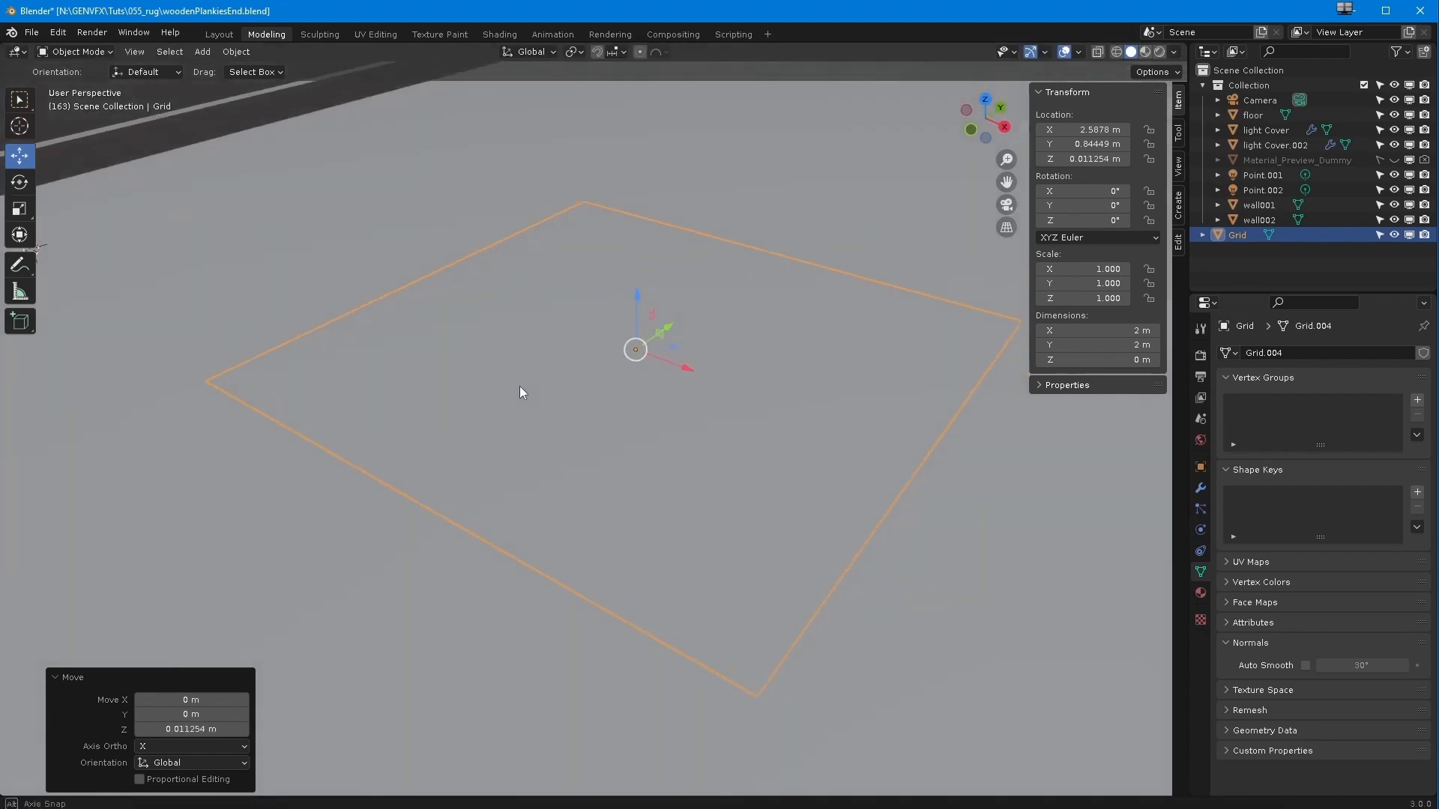
Enable the wireframe overlay for the objects in the viewport
{"action": "left_click", "coordinate": [1080, 52]}
{"action": "left_click", "coordinate": [988, 305]}
{"action": "middle_click_drag", "start_coordinate": [515, 513], "coordinate": [427, 353]}
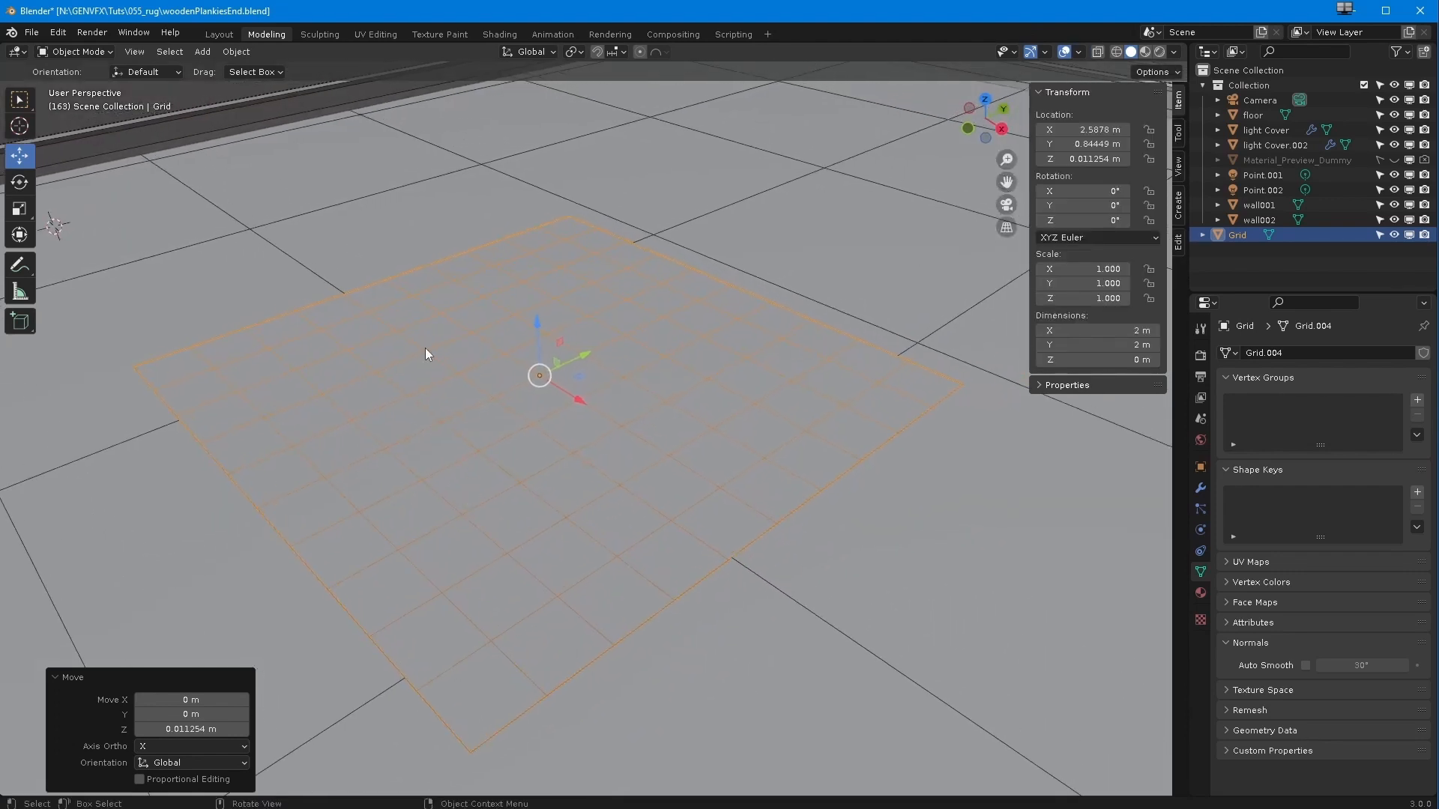
Enter Edit Mode on the grid and subdivide its whole mesh with one cut
{"action": "left_click", "coordinate": [75, 51]}
{"action": "left_click", "coordinate": [60, 87]}
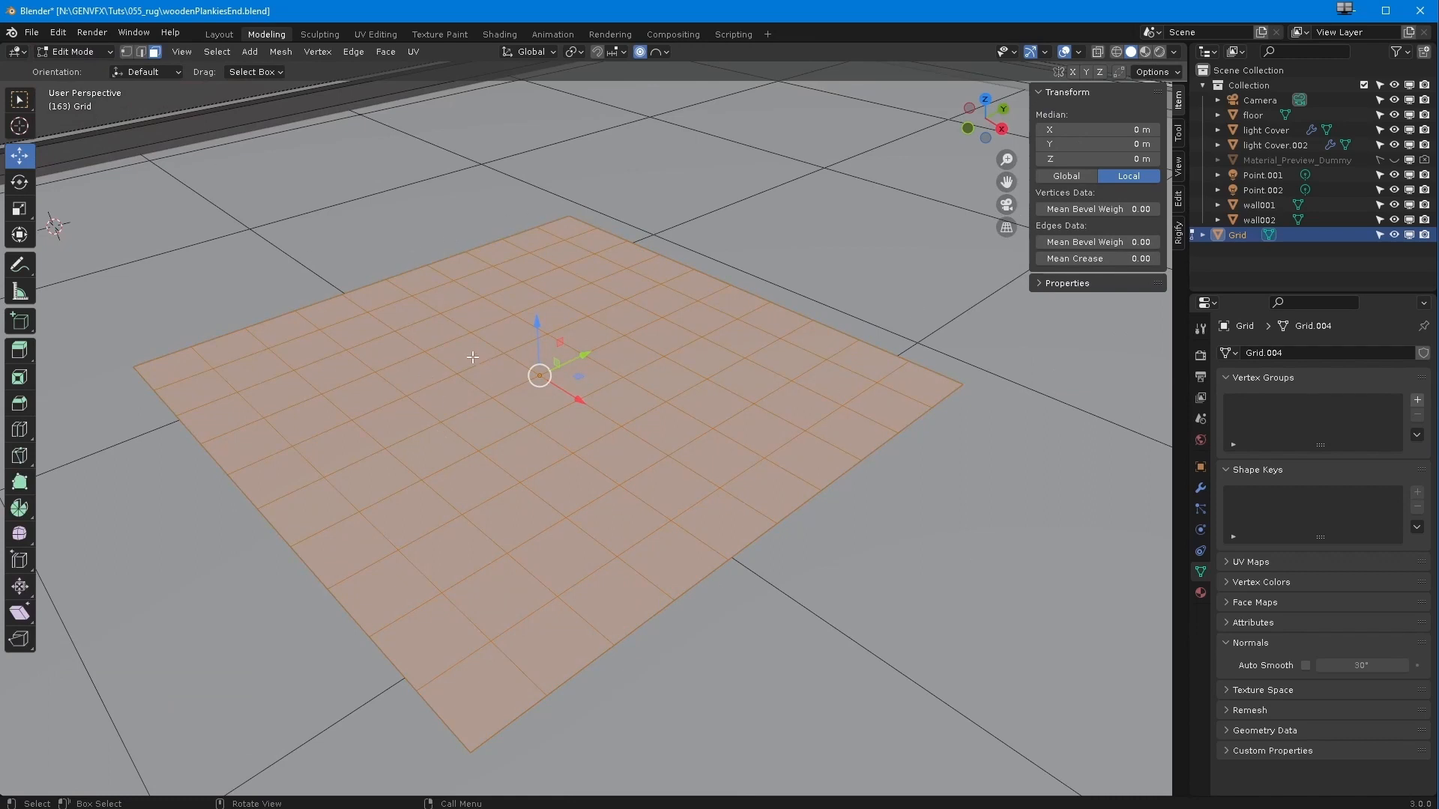
{"action": "left_click", "coordinate": [354, 53]}
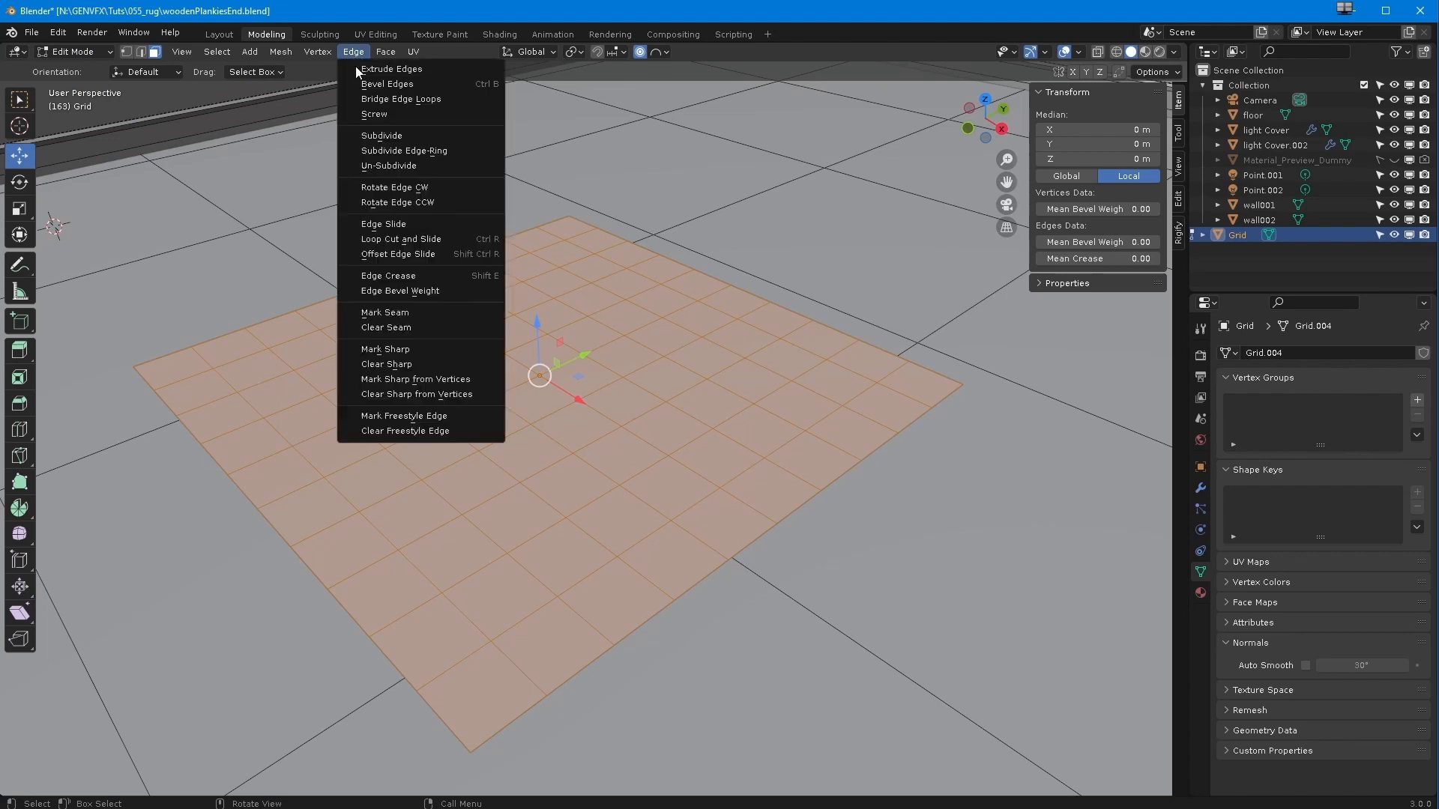
{"action": "left_click", "coordinate": [380, 135]}
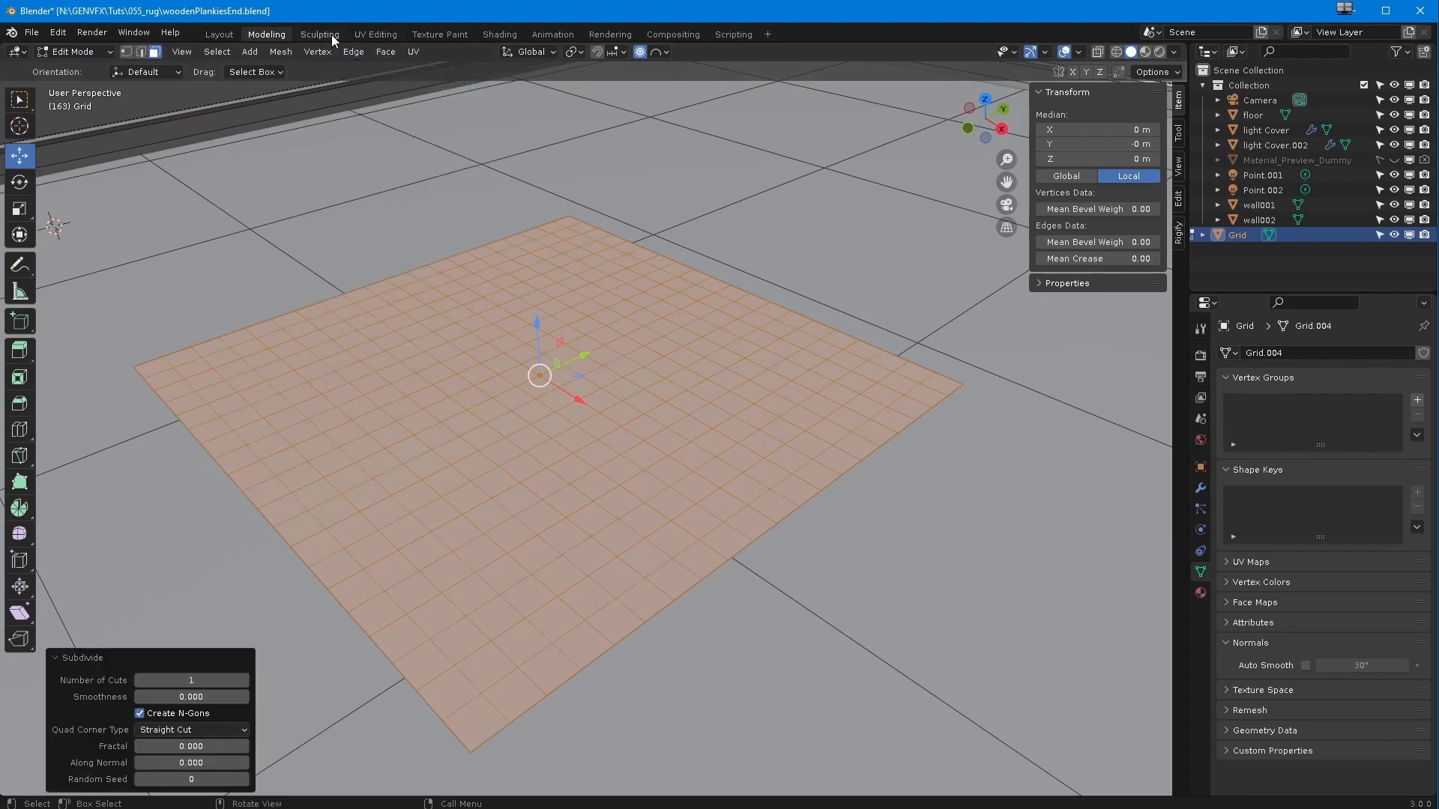
Check the grid's UV layout and subdivide the whole mesh again with one cut
{"action": "left_click", "coordinate": [375, 34]}
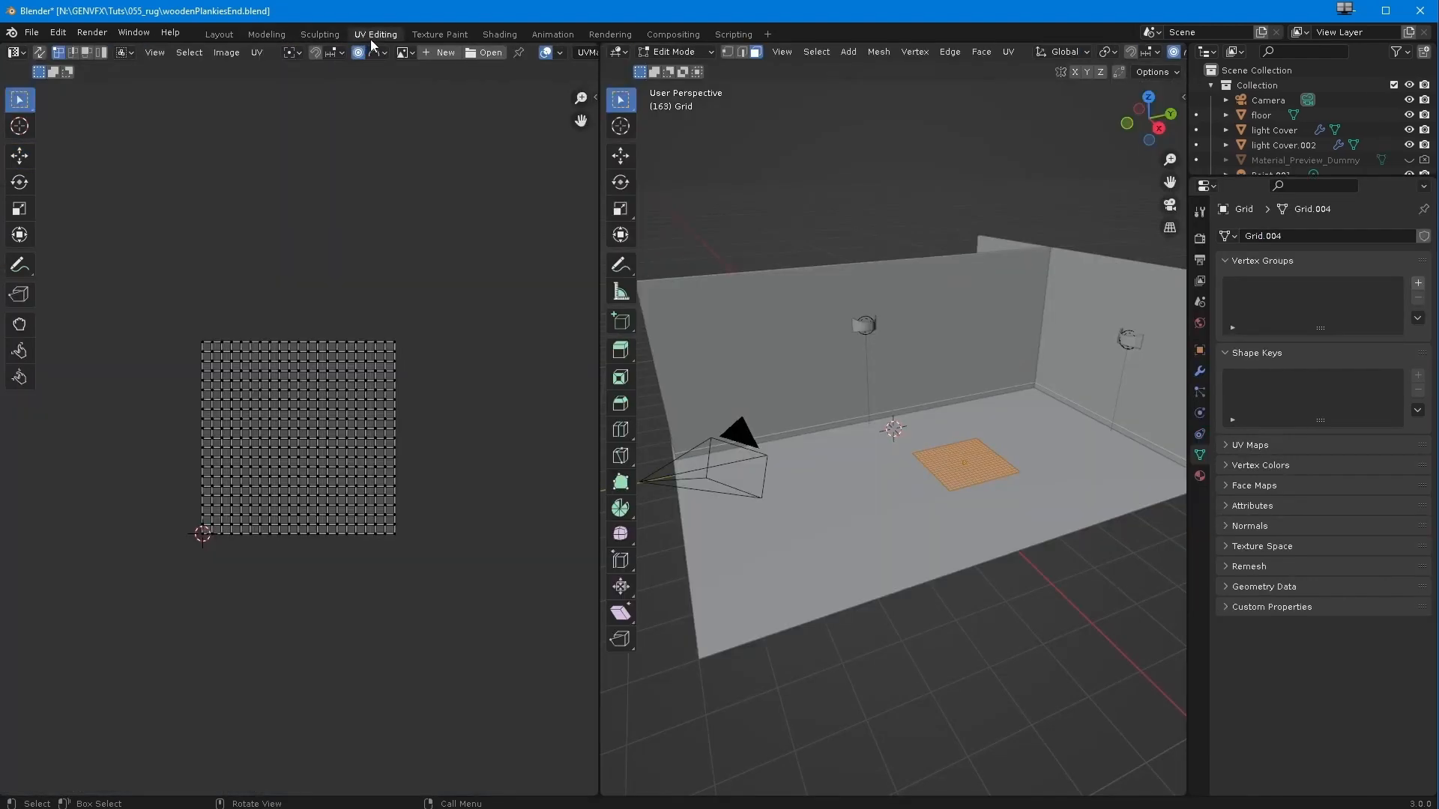
{"action": "left_click", "coordinate": [268, 36]}
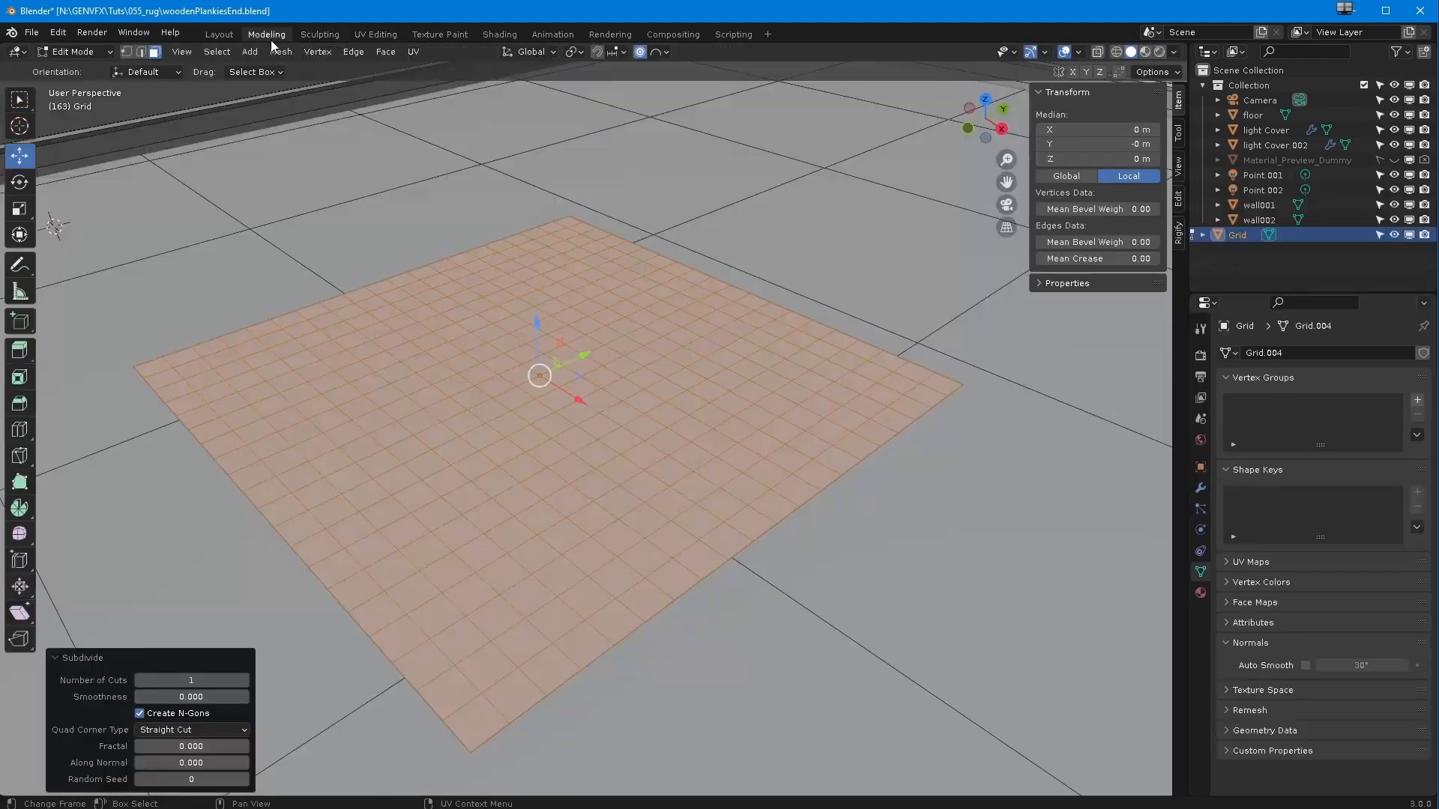
{"action": "left_click", "coordinate": [352, 52]}
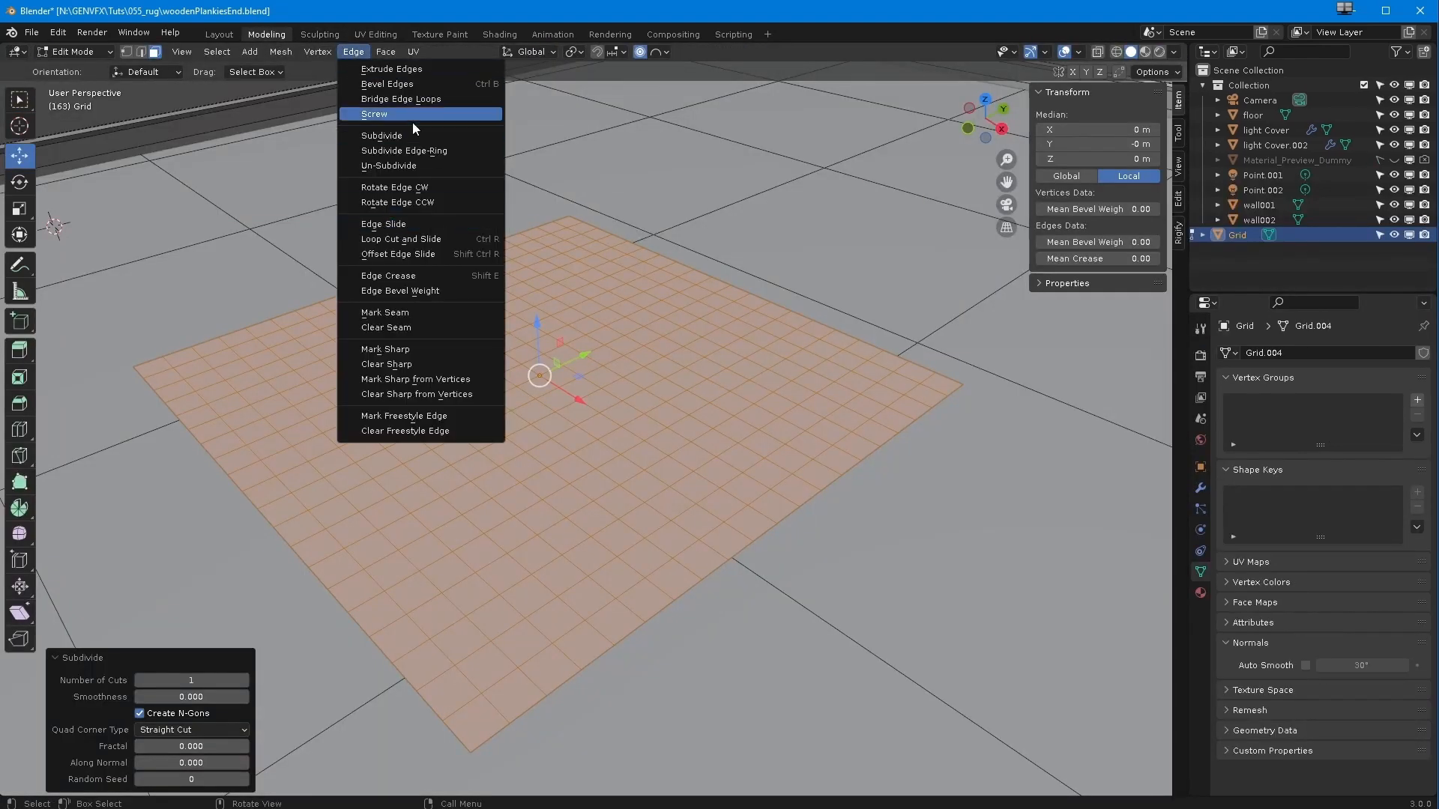
{"action": "left_click", "coordinate": [390, 135]}
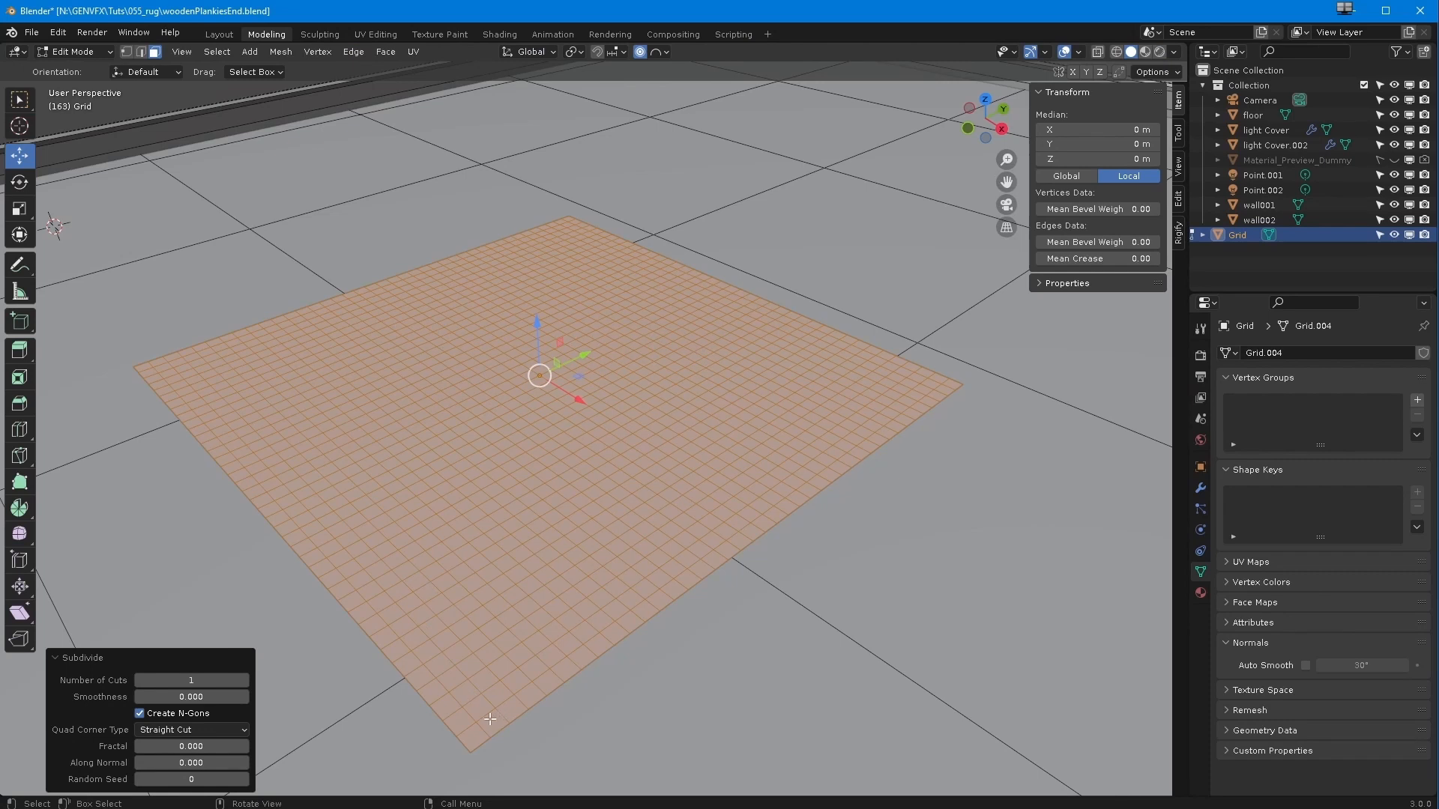
In top view, deselect the grid's outermost vertices on all four sides and scale the inner vertices by about 1.022
{"action": "left_click", "coordinate": [126, 52]}
{"action": "key", "text": "KP_7"}
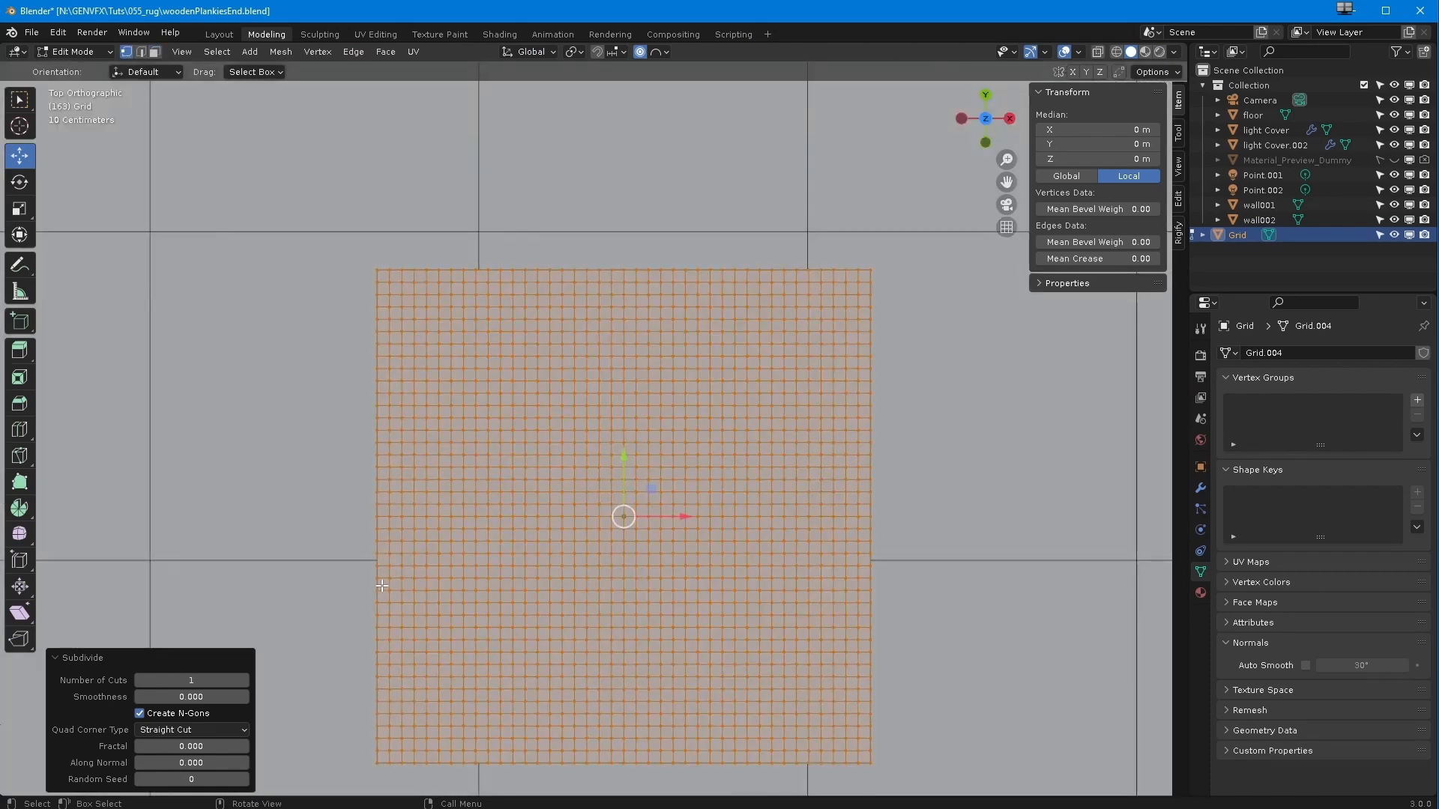
{"action": "left_click_drag", "start_coordinate": [219, 211], "coordinate": [906, 277], "text": "ctrl"}
{"action": "left_click_drag", "start_coordinate": [217, 228], "coordinate": [384, 780], "text": "ctrl"}
{"action": "left_click_drag", "start_coordinate": [886, 771], "coordinate": [357, 764], "text": "ctrl"}
{"action": "left_click_drag", "start_coordinate": [896, 773], "coordinate": [858, 211], "text": "ctrl"}
{"action": "key", "text": "s"}
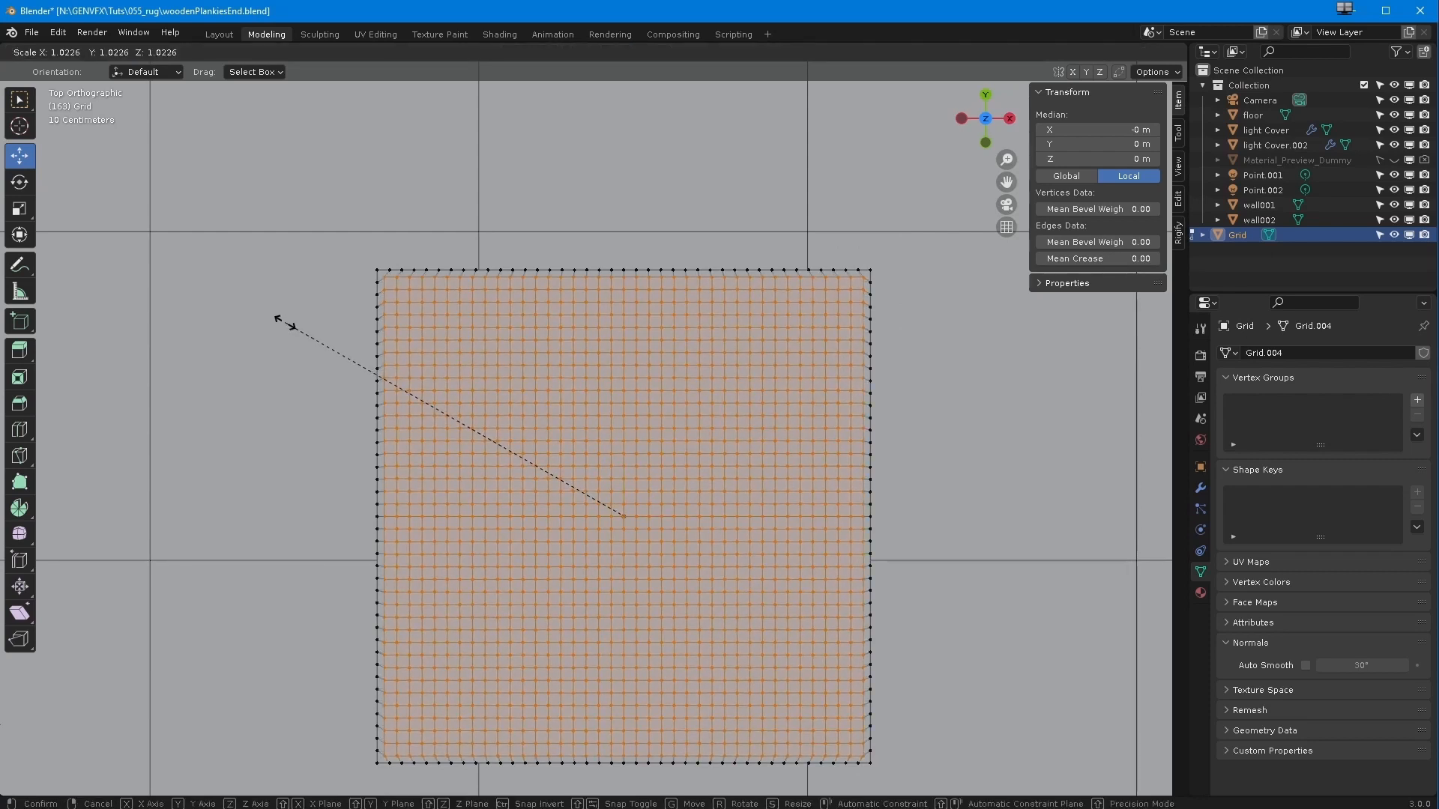
{"action": "left_click", "coordinate": [286, 325]}
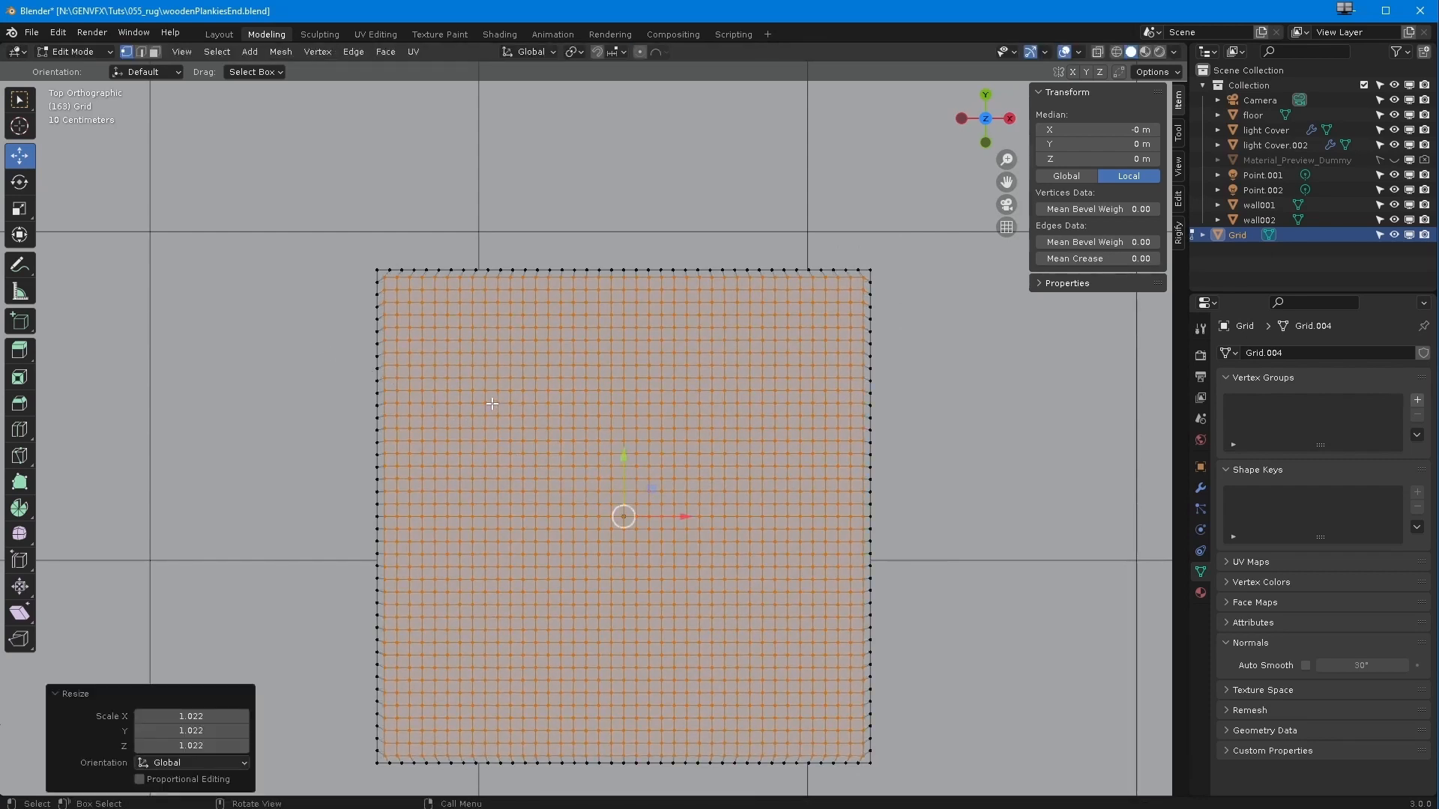
Raise the grid's selected inner vertices about 0.012 m above its border to give the rug thickness
{"action": "key", "text": "KP_0"}
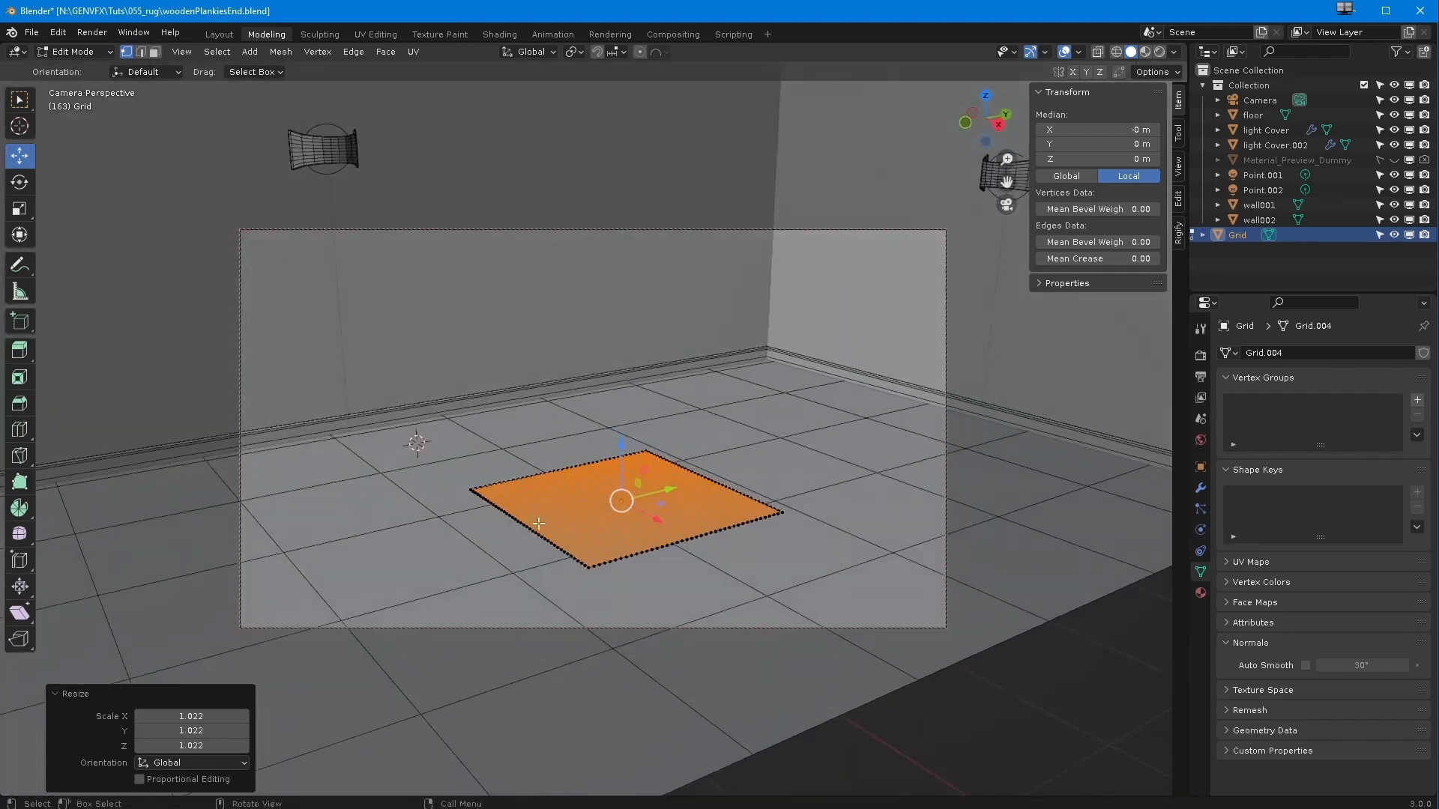
{"action": "middle_click_drag", "start_coordinate": [539, 523], "coordinate": [498, 477]}
{"action": "key", "text": "KP_7"}
{"action": "middle_click_drag", "start_coordinate": [524, 394], "coordinate": [574, 342]}
{"action": "scroll", "coordinate": [549, 360], "scroll_direction": "up", "scroll_amount": 4}
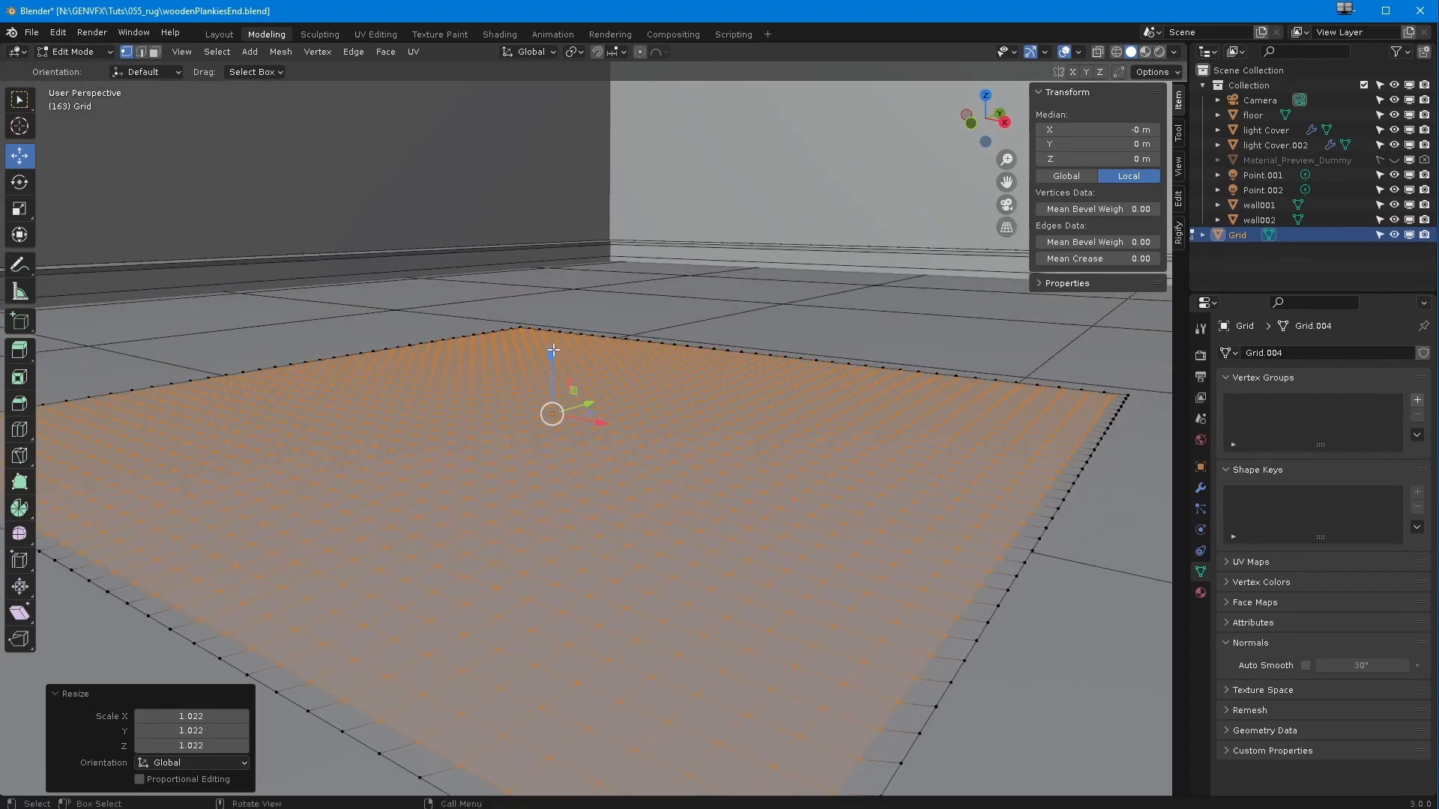
{"action": "left_click_drag", "start_coordinate": [551, 347], "coordinate": [552, 339]}
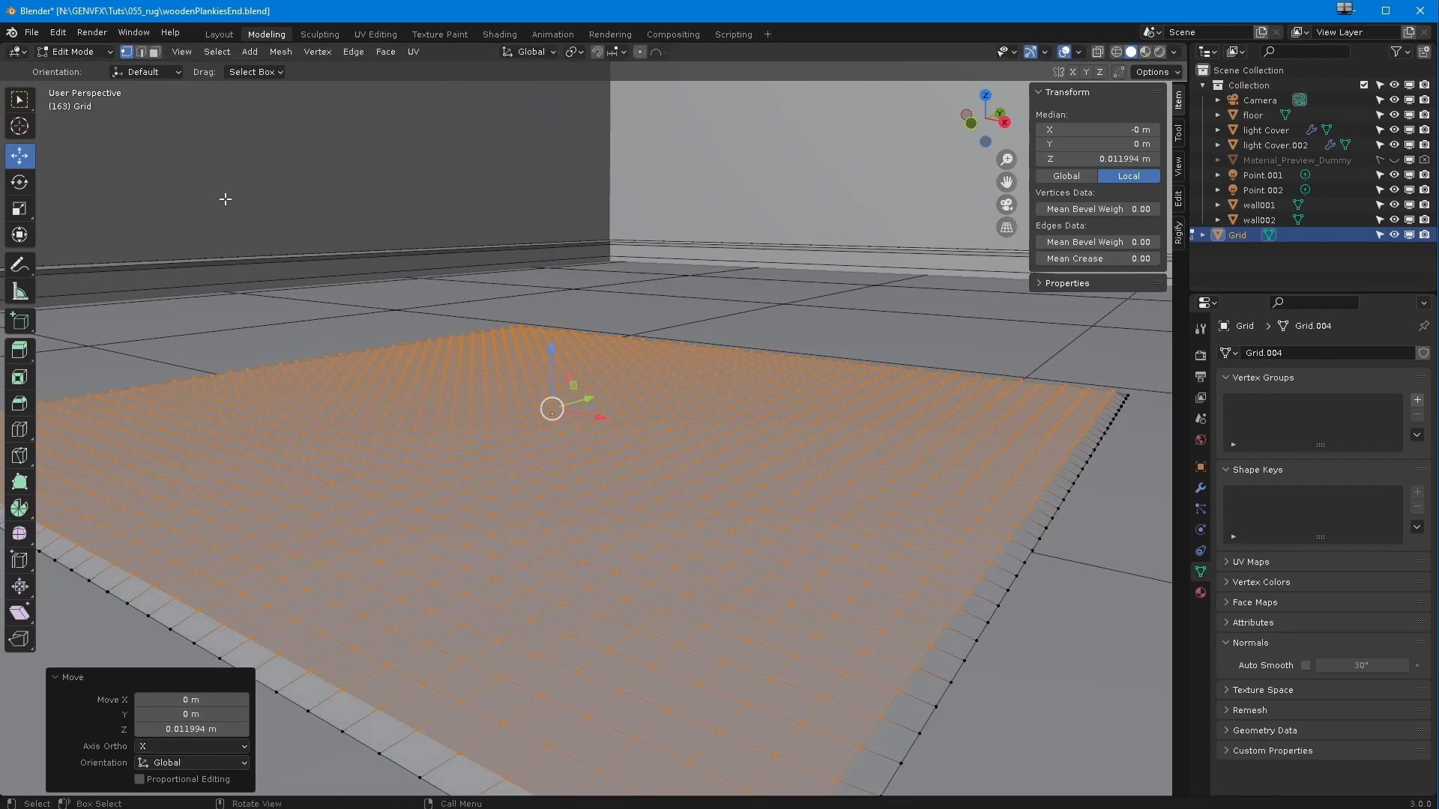
Return to Object Mode and lower the grid onto the floor, to about Z 0.001 m
{"action": "left_click", "coordinate": [82, 54]}
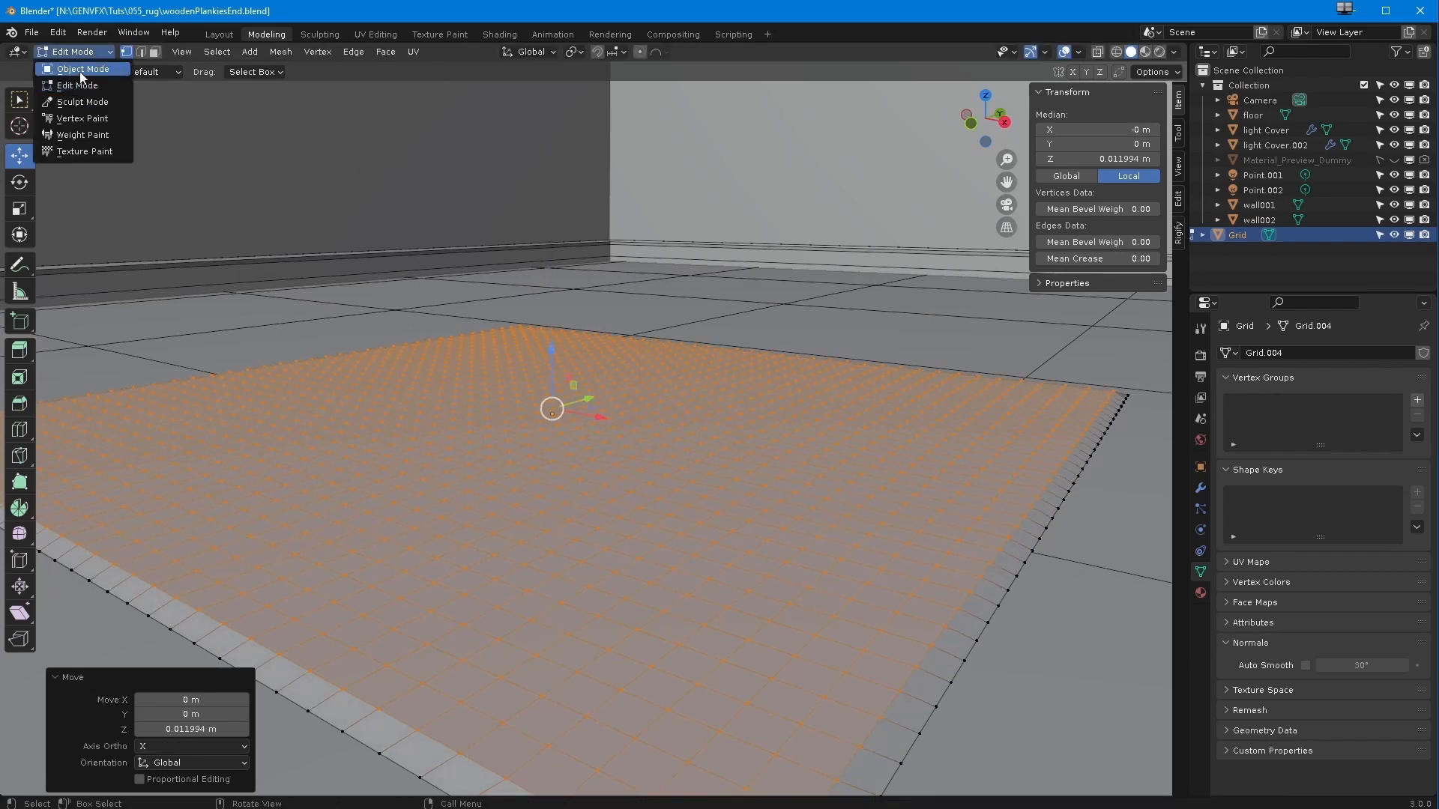
{"action": "left_click", "coordinate": [82, 69]}
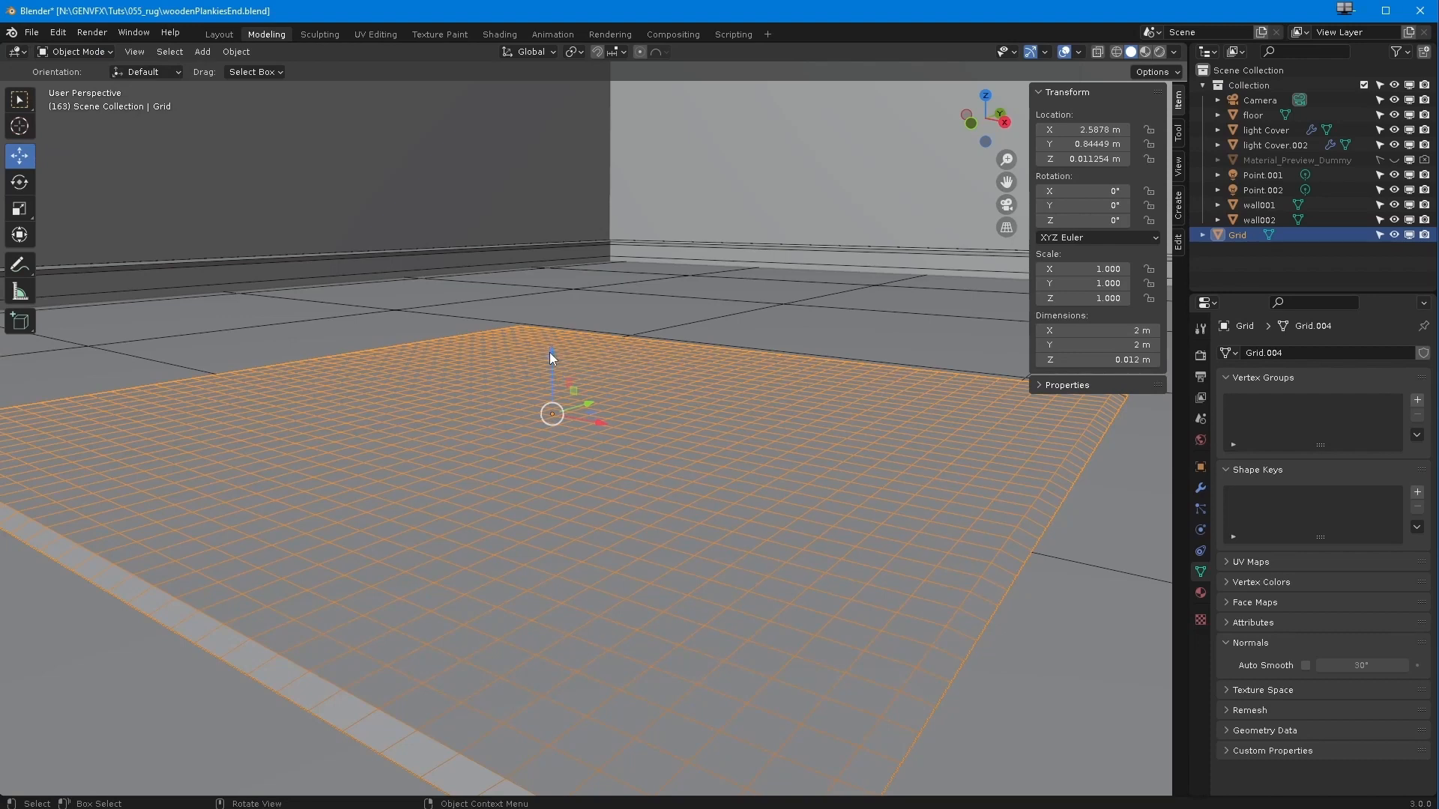
{"action": "left_click_drag", "start_coordinate": [550, 358], "coordinate": [549, 360]}
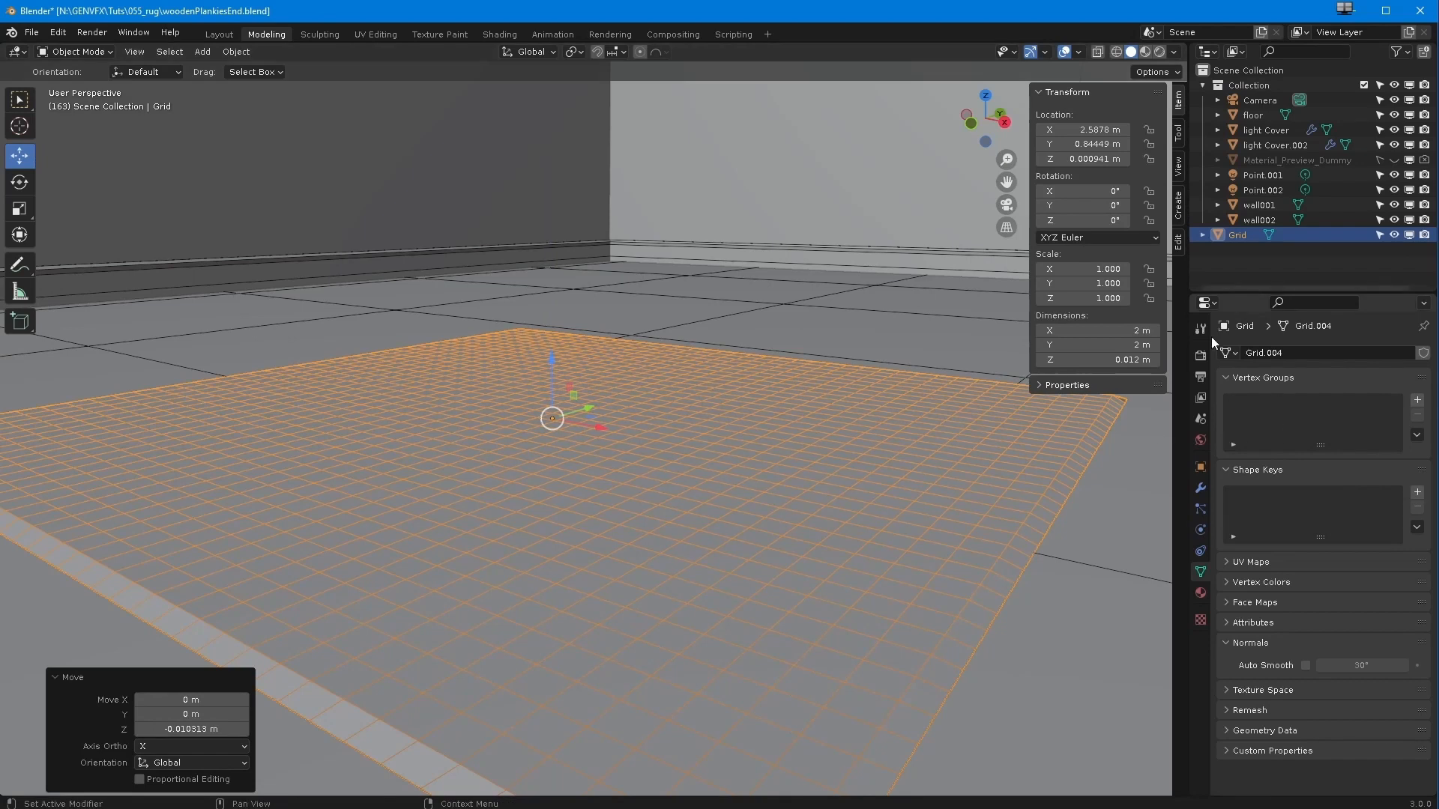
Add a Subdivision Surface modifier to the grid and apply smooth shading to it
{"action": "left_click", "coordinate": [1199, 488]}
{"action": "left_click", "coordinate": [1236, 354]}
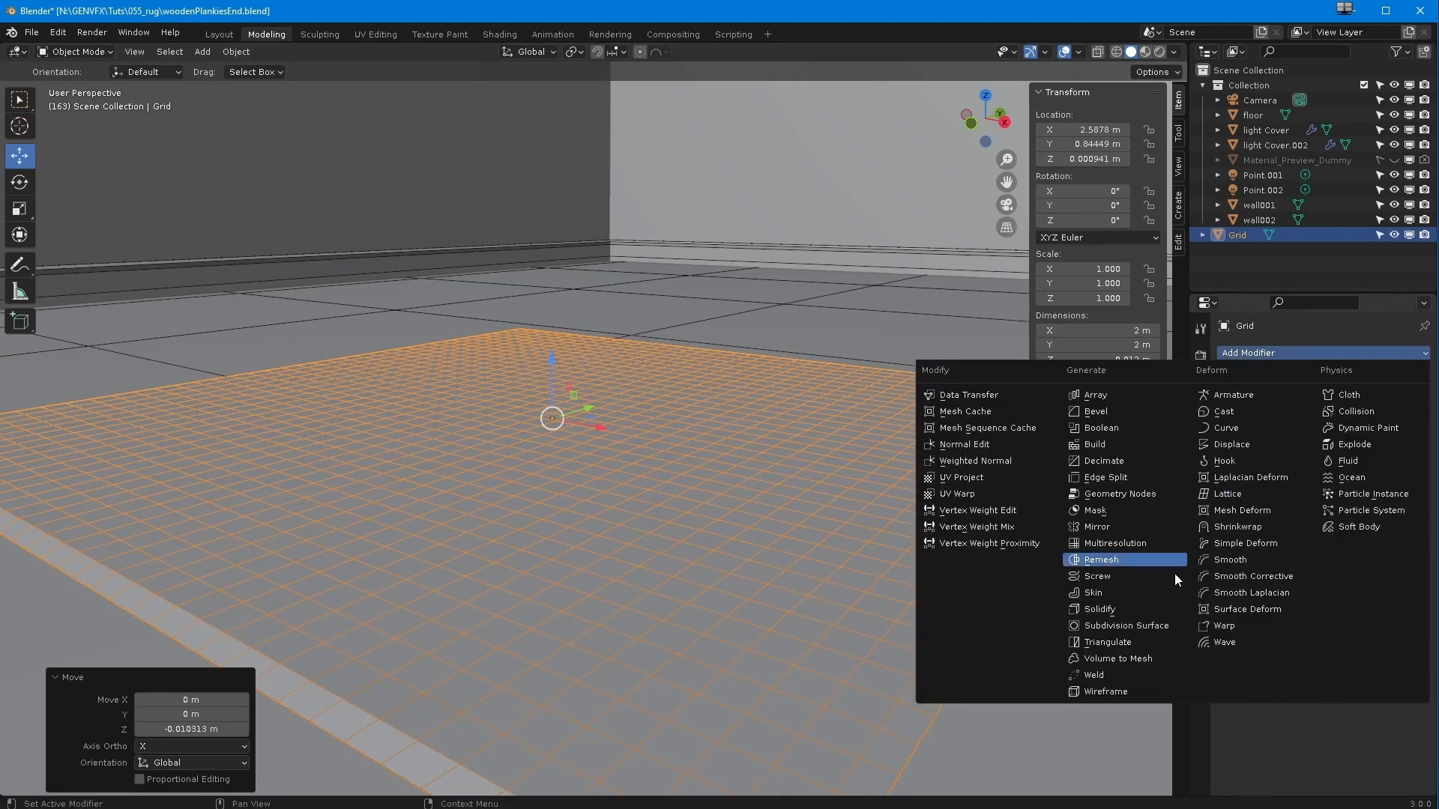
{"action": "left_click", "coordinate": [1116, 626]}
{"action": "scroll", "coordinate": [458, 517], "scroll_direction": "down", "scroll_amount": 2}
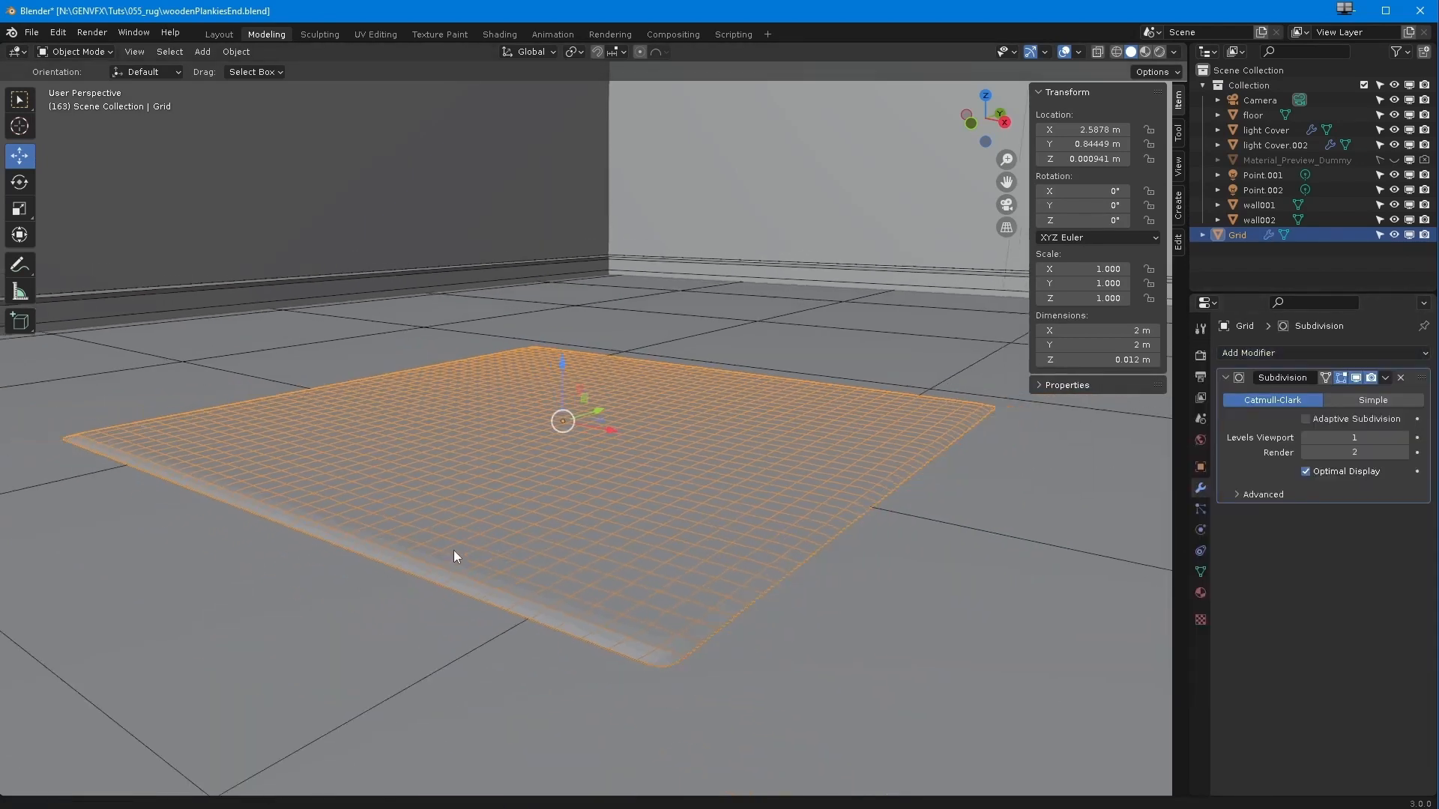
{"action": "middle_click_drag", "start_coordinate": [458, 541], "coordinate": [483, 563]}
{"action": "left_click", "coordinate": [224, 54]}
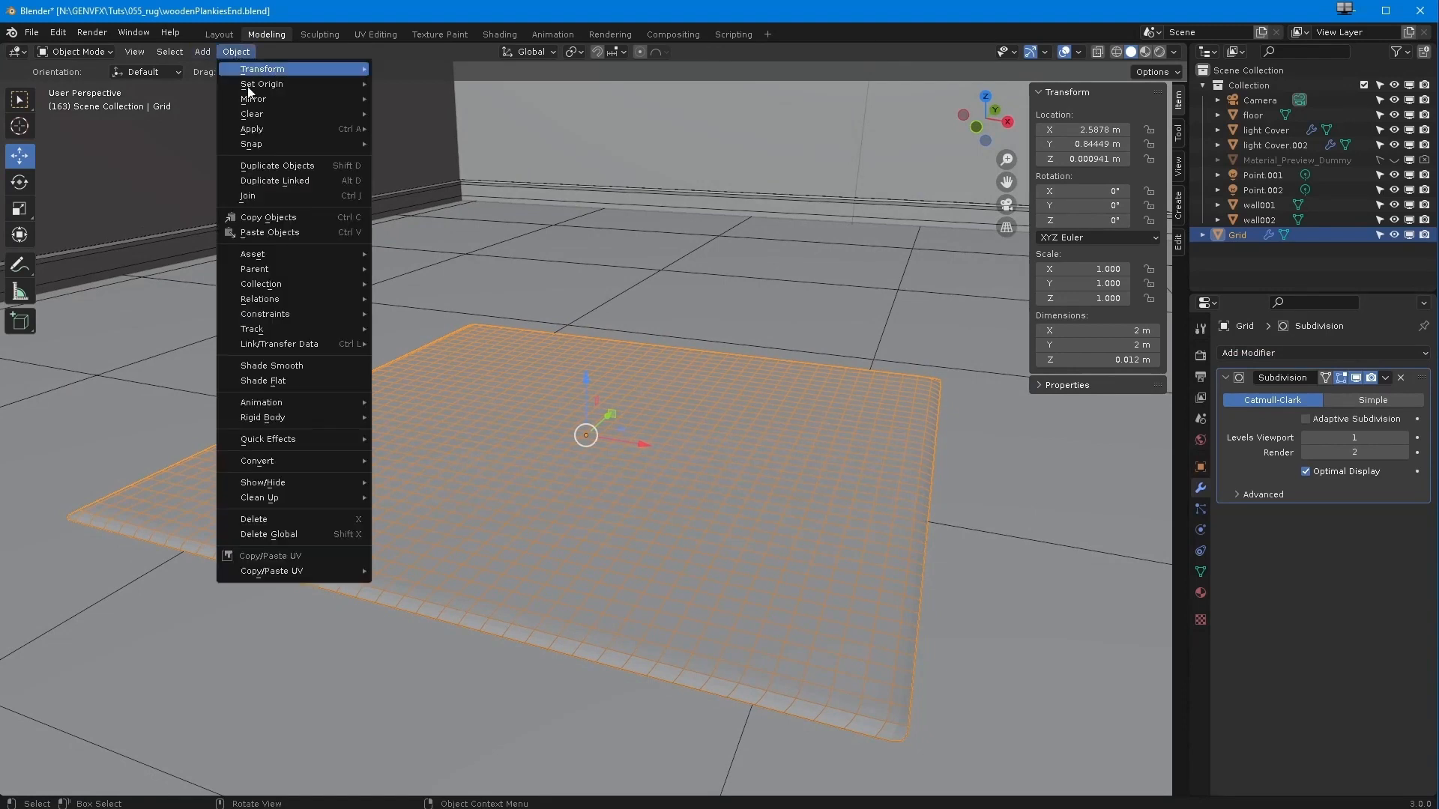
{"action": "left_click", "coordinate": [291, 373]}
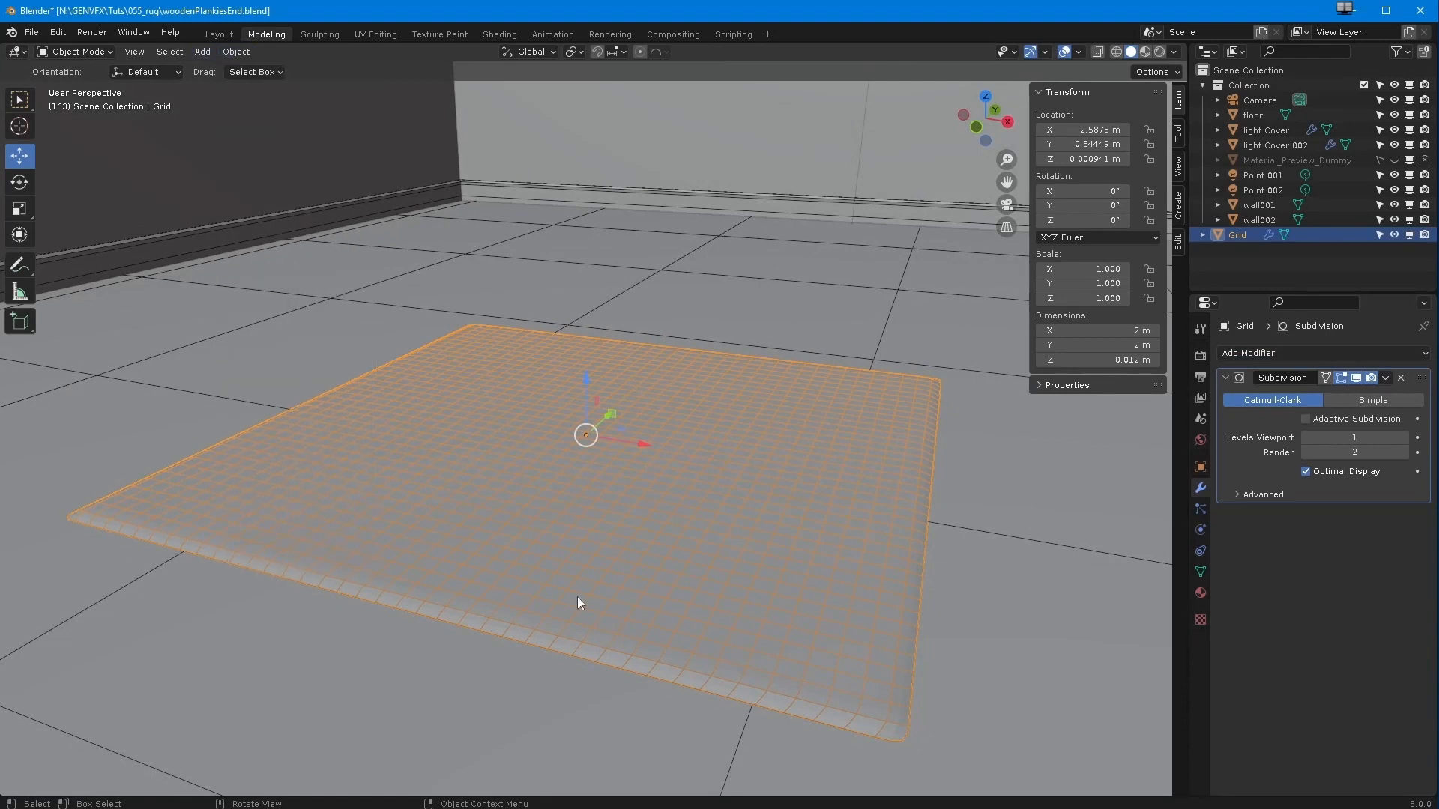
Display the rug and floor in Material Preview shading
{"action": "middle_click_drag", "start_coordinate": [848, 344], "coordinate": [702, 394]}
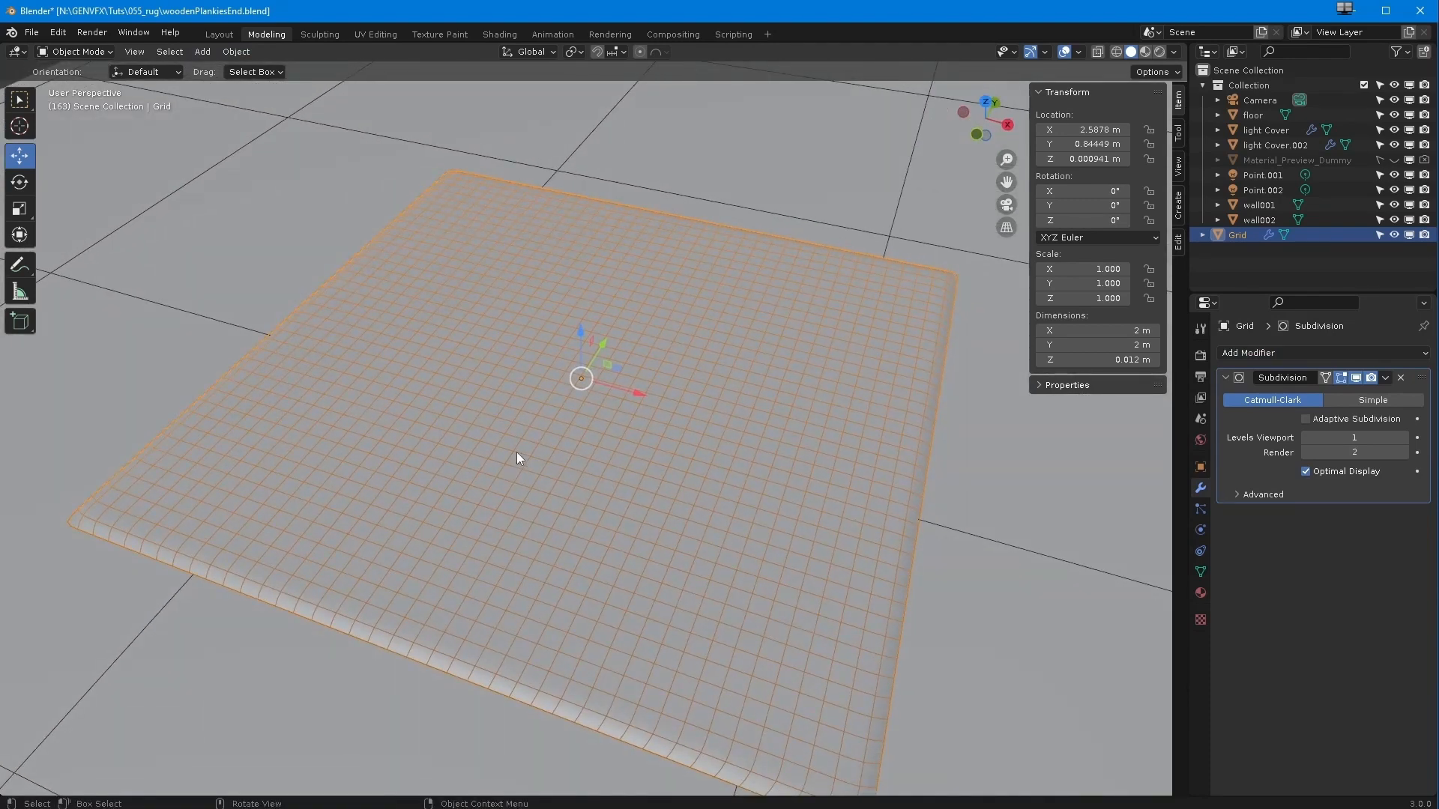
{"action": "middle_click_drag", "start_coordinate": [517, 456], "coordinate": [514, 442]}
{"action": "mouse_move", "coordinate": [609, 453]}
{"action": "middle_mouse_down"}
{"action": "mouse_move", "coordinate": [607, 438]}
{"action": "mouse_move", "coordinate": [619, 443]}
{"action": "middle_mouse_up"}
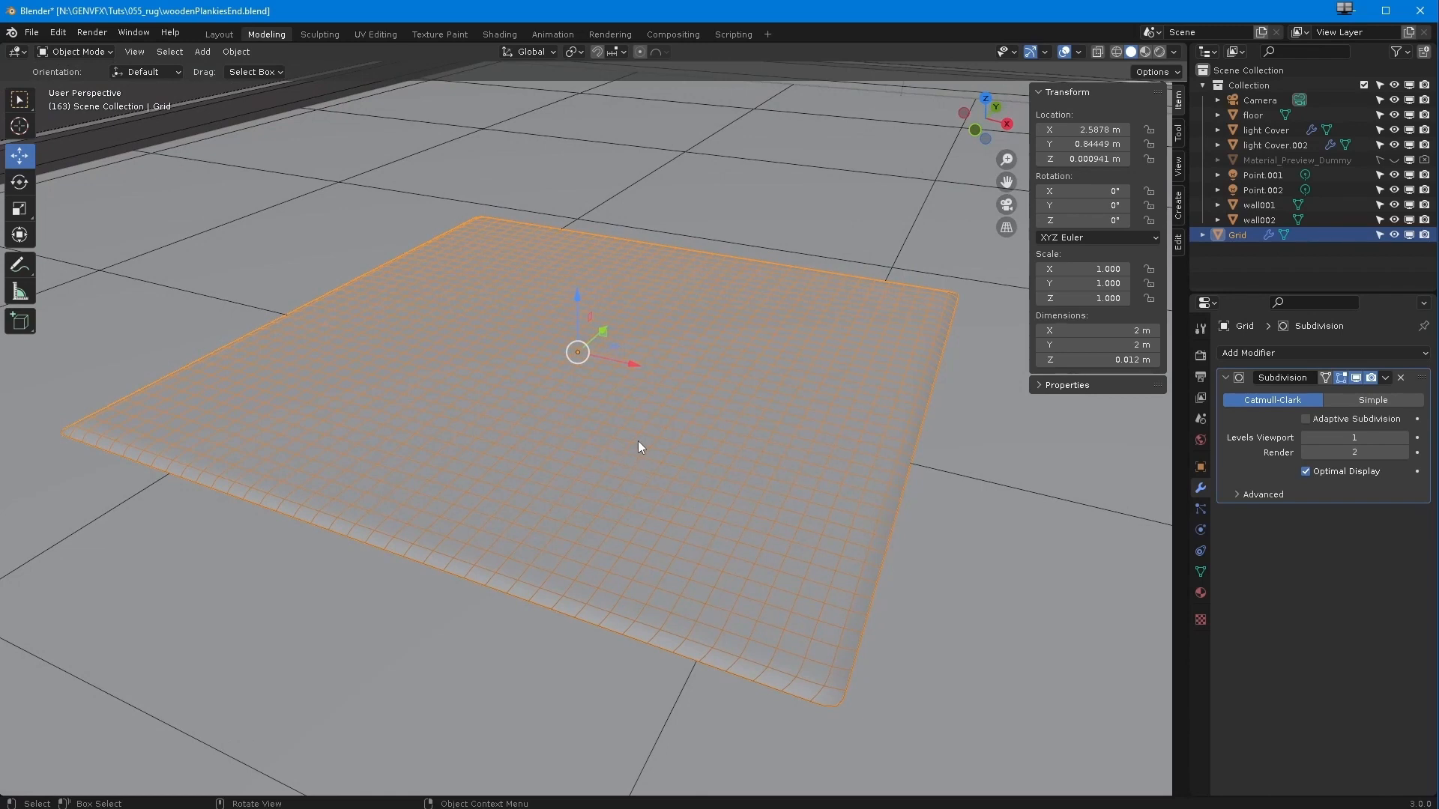
{"action": "middle_click_drag", "start_coordinate": [518, 429], "coordinate": [509, 439]}
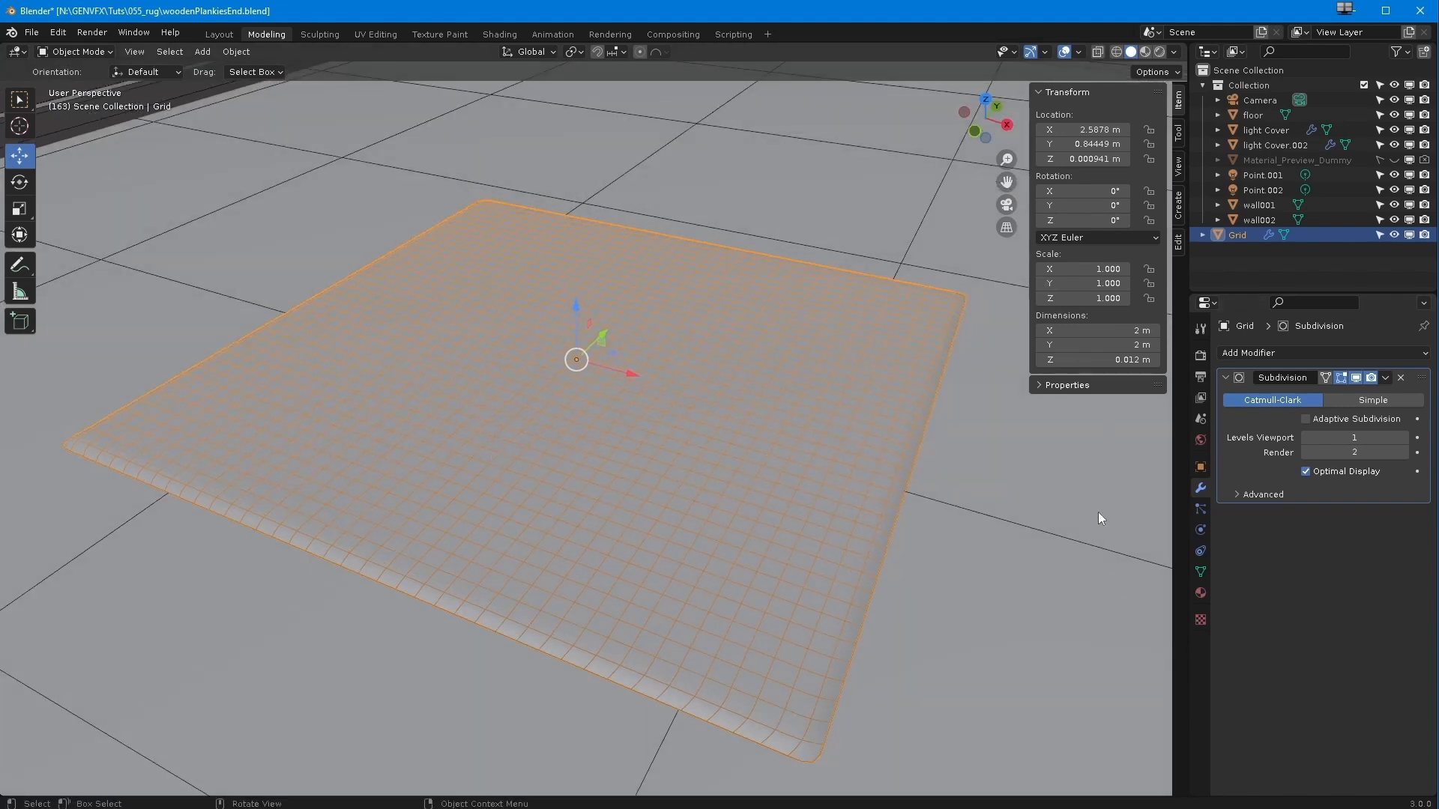
{"action": "left_click", "coordinate": [1145, 52]}
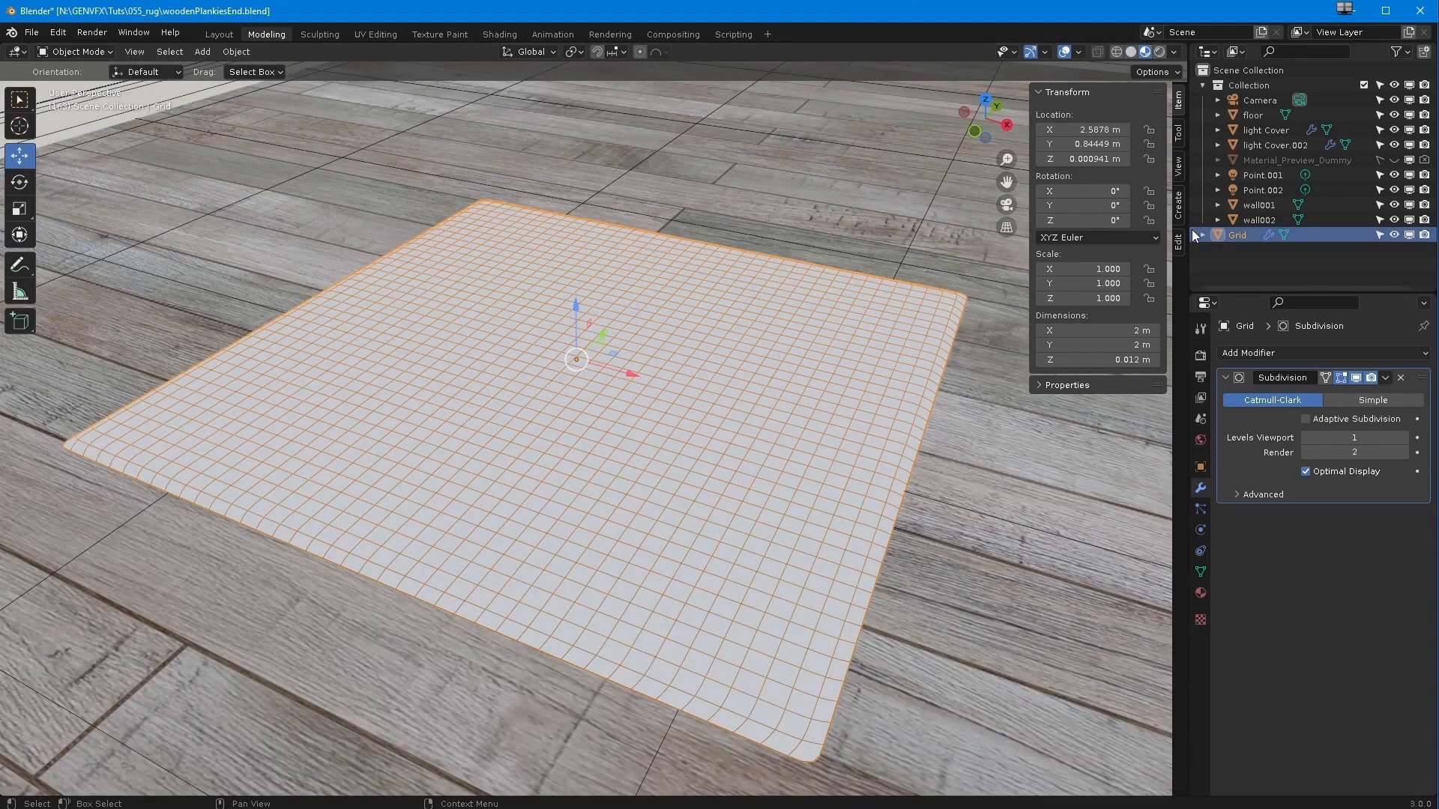
Create a new material in a new material slot for the grid
{"action": "middle_click_drag", "start_coordinate": [764, 370], "coordinate": [762, 357]}
{"action": "scroll", "coordinate": [764, 398], "scroll_direction": "up", "scroll_amount": 3}
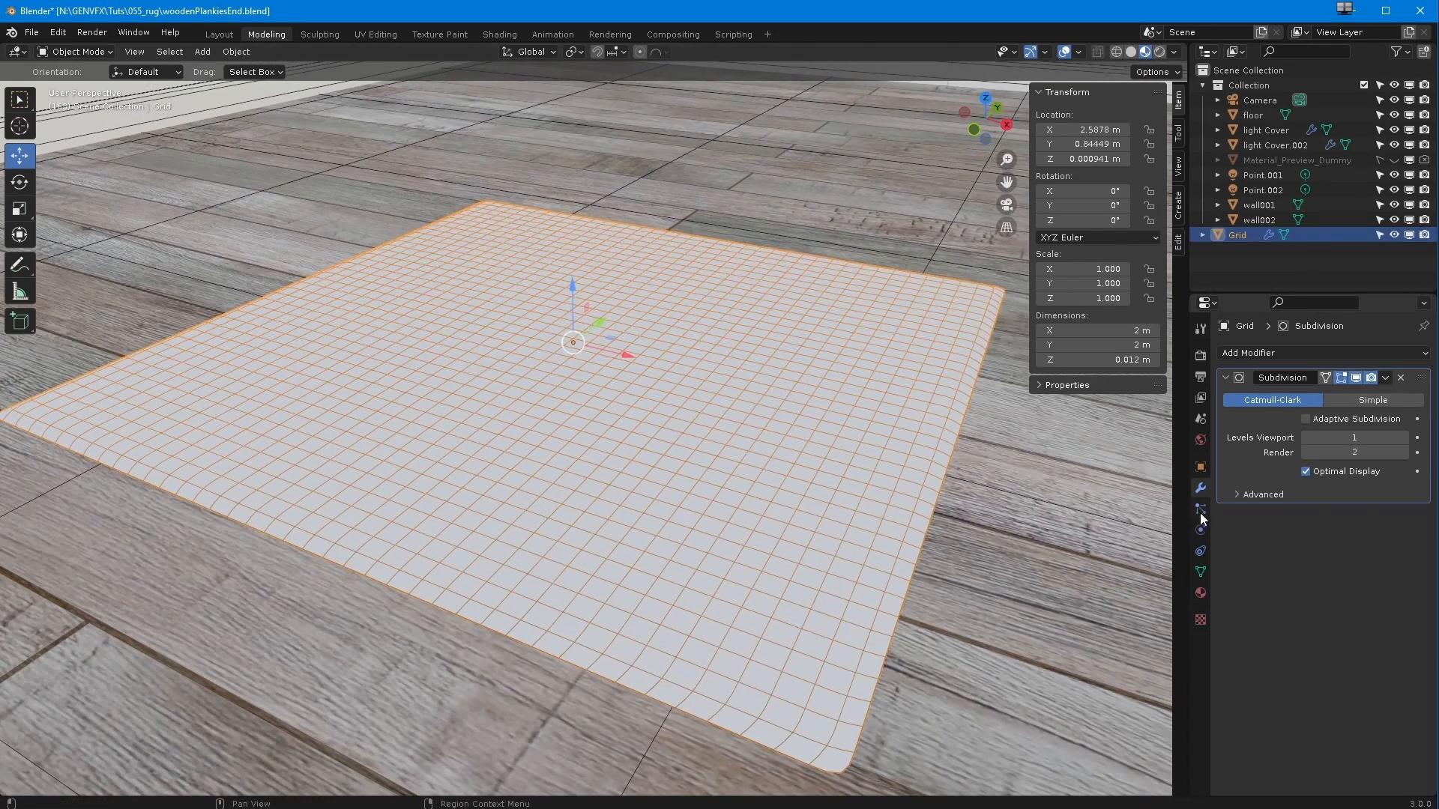
{"action": "left_click", "coordinate": [1200, 593]}
{"action": "left_click", "coordinate": [1423, 352]}
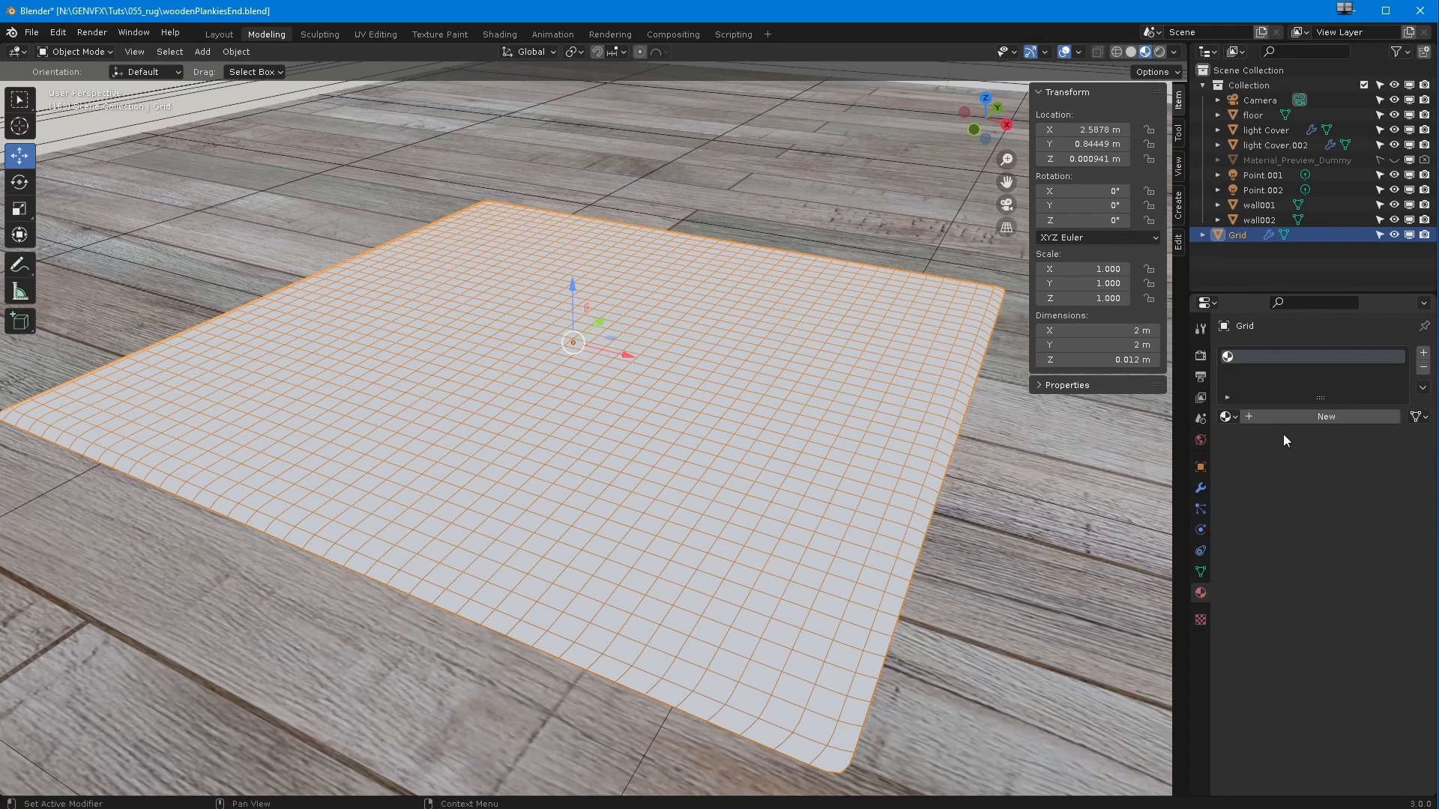
{"action": "left_click", "coordinate": [1254, 417]}
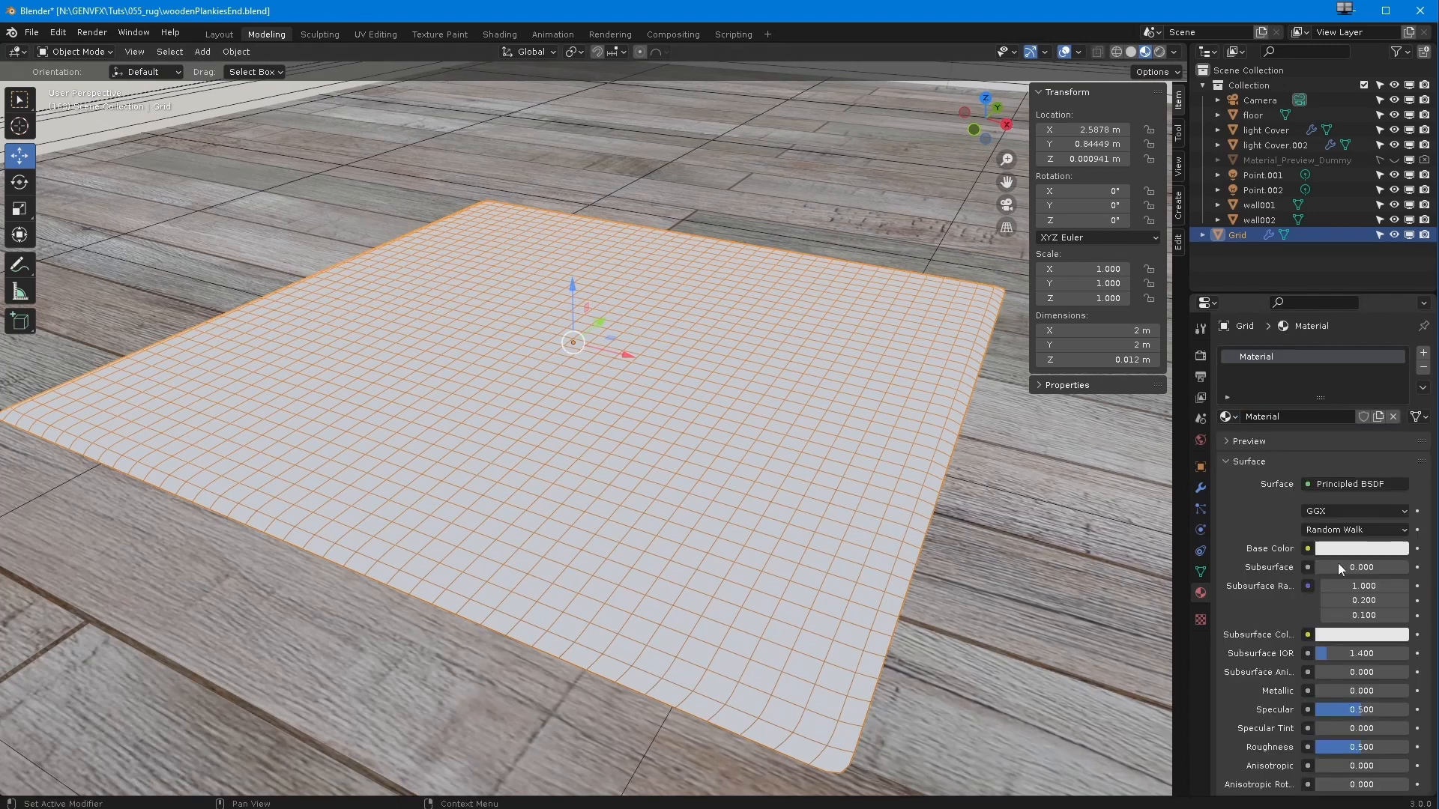
Change the grid material's base color to a dark golden brown
{"action": "left_click", "coordinate": [1347, 556]}
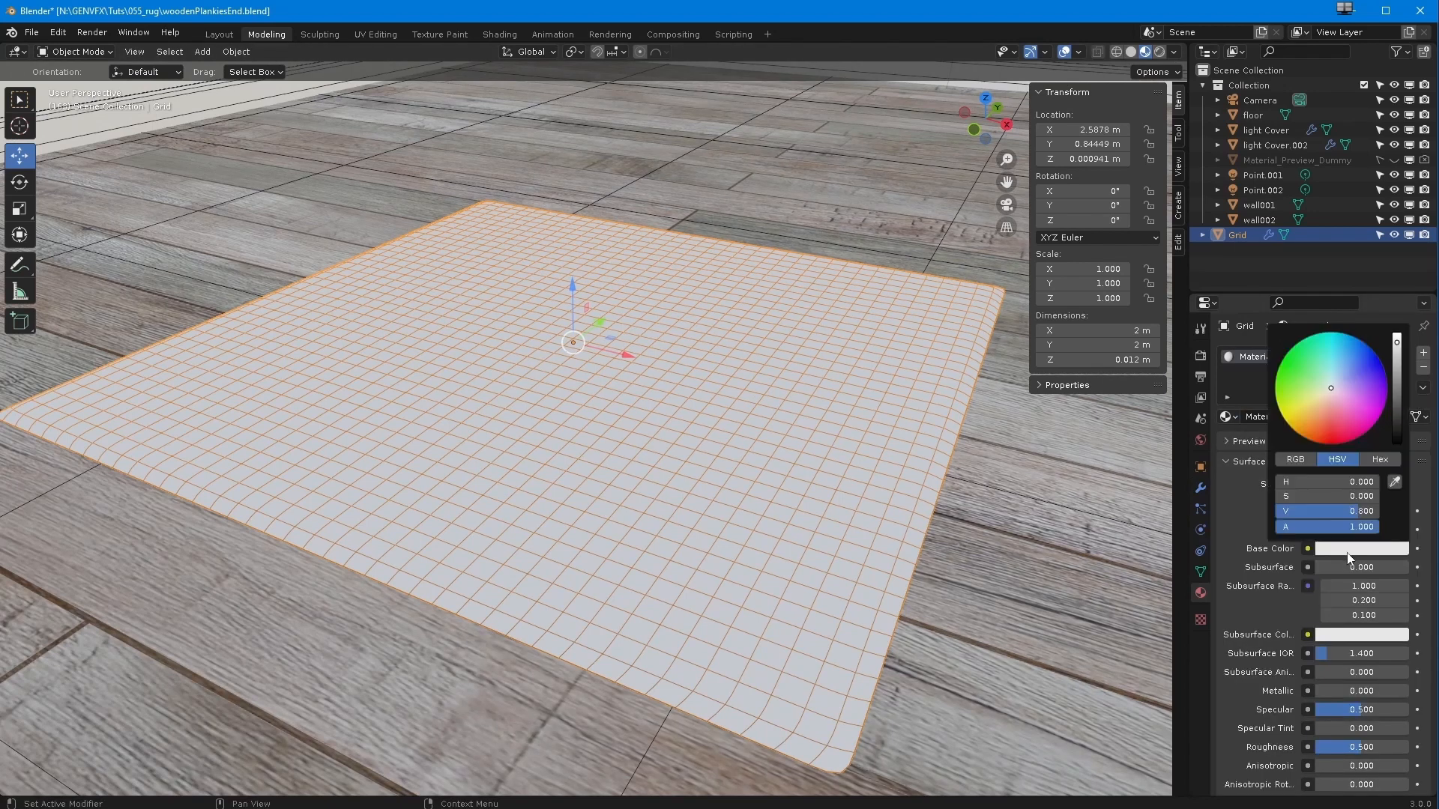
{"action": "left_click_drag", "start_coordinate": [1324, 381], "coordinate": [1313, 424]}
{"action": "left_click", "coordinate": [1396, 359]}
{"action": "left_click_drag", "start_coordinate": [1396, 363], "coordinate": [1399, 403]}
{"action": "left_click_drag", "start_coordinate": [1320, 428], "coordinate": [1312, 411]}
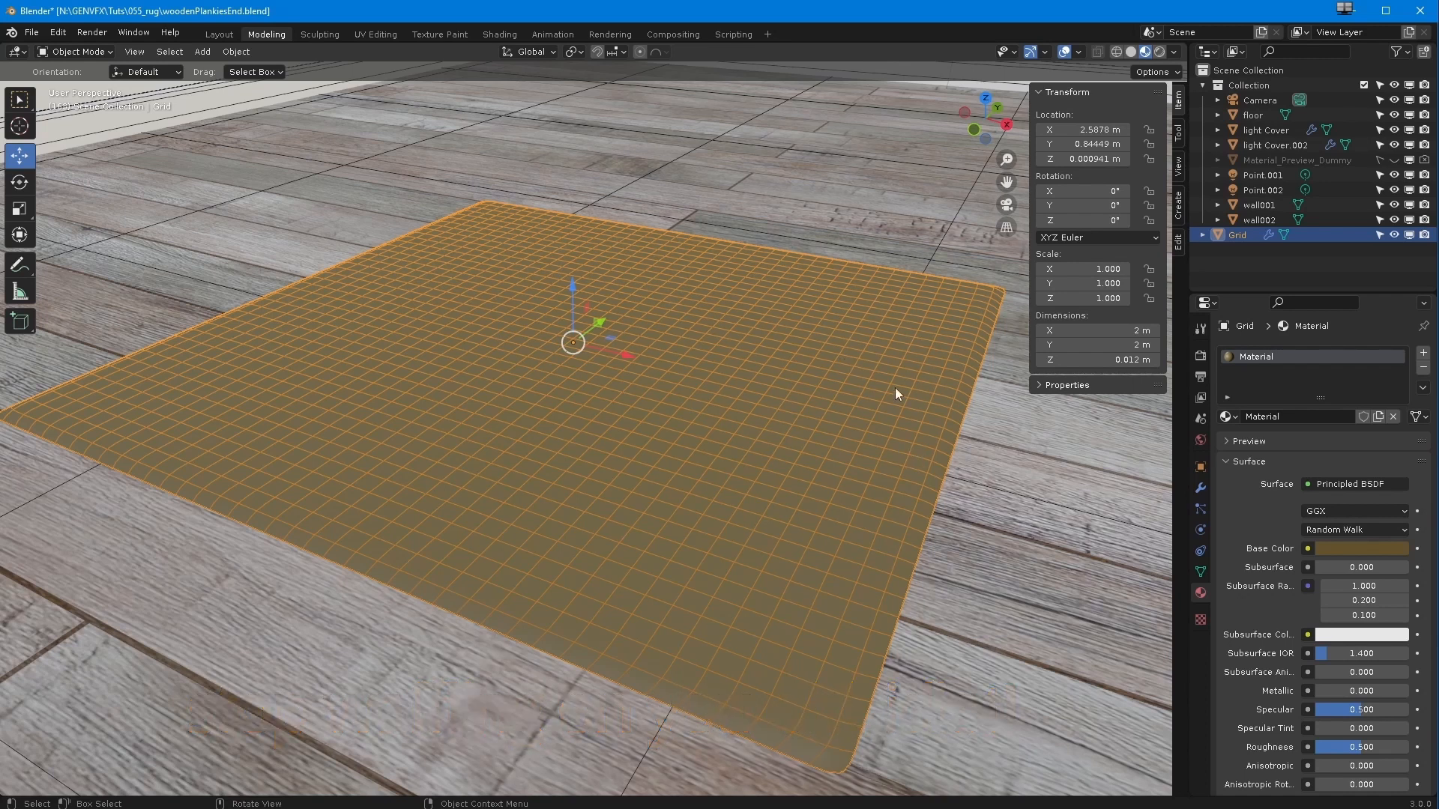
Set the grid material's roughness to 1.000 and lower its specular to about 0.183
{"action": "scroll", "coordinate": [1261, 578], "scroll_direction": "down", "scroll_amount": 5}
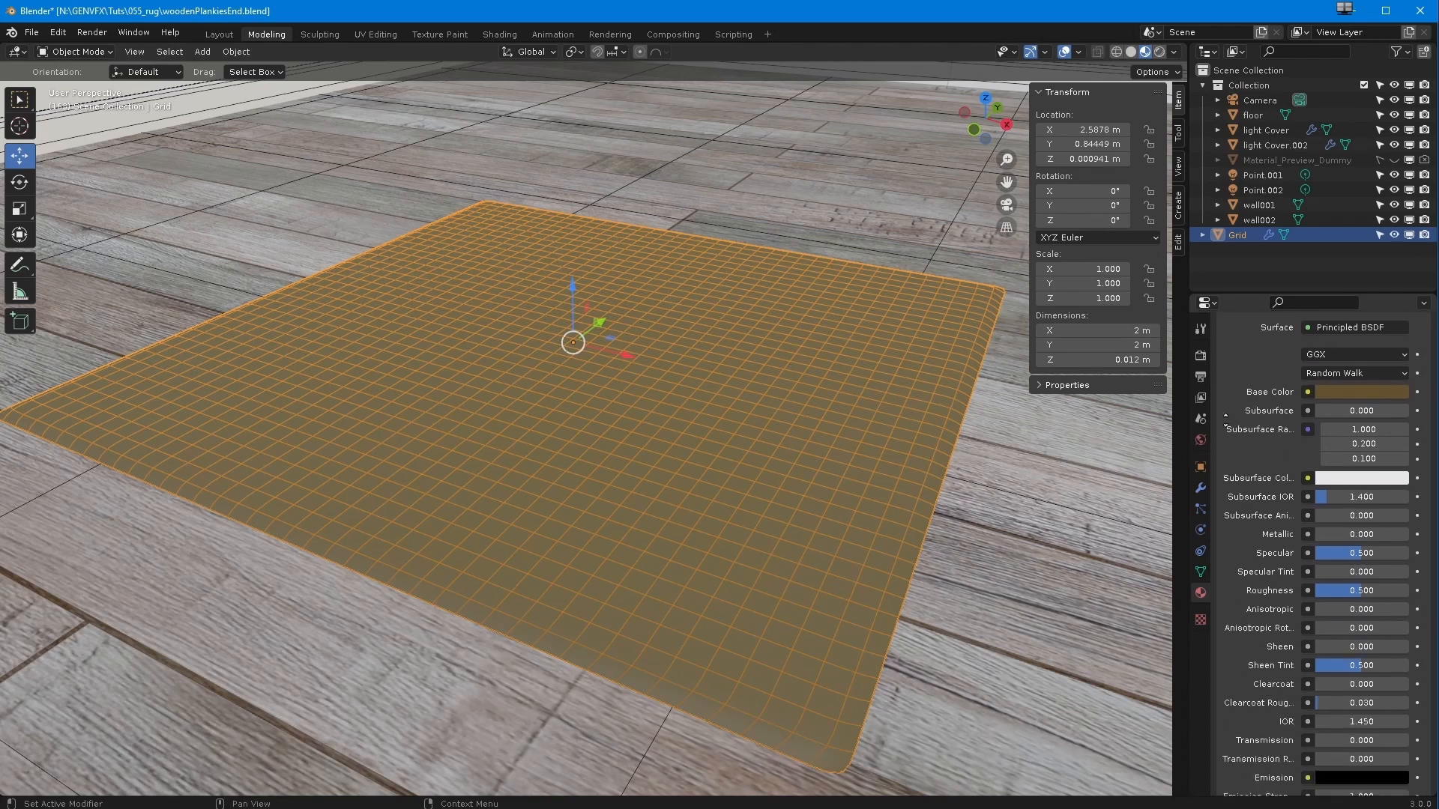
{"action": "mouse_move", "coordinate": [1398, 590]}
{"action": "left_mouse_down"}
{"action": "mouse_move", "coordinate": [1306, 598]}
{"action": "mouse_move", "coordinate": [1364, 591]}
{"action": "left_mouse_up"}
{"action": "left_click_drag", "start_coordinate": [1348, 555], "coordinate": [1317, 556]}
{"action": "middle_click_drag", "start_coordinate": [730, 505], "coordinate": [601, 591]}
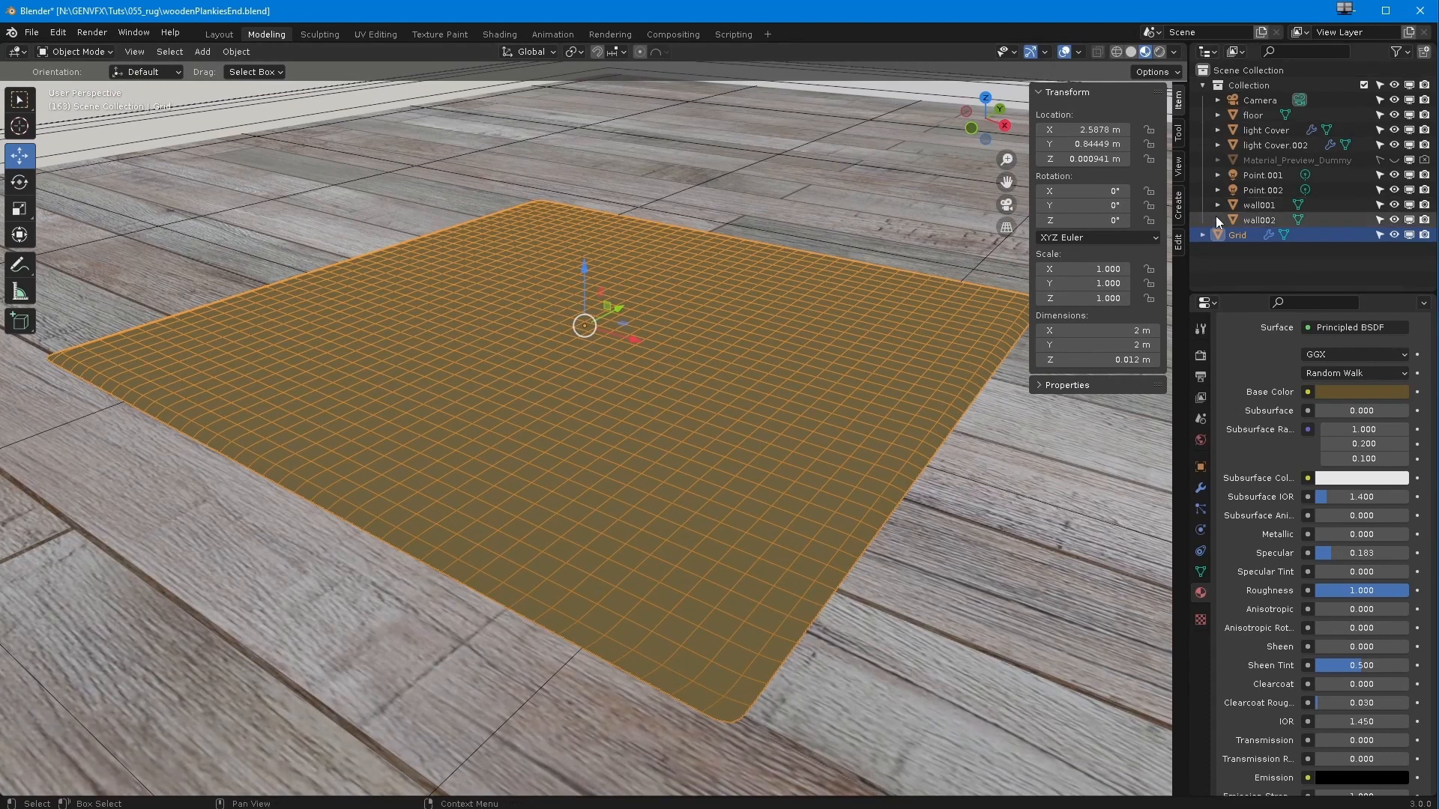
Rename the grid object as "rug" and collapse the room's object collection in the outliner
{"action": "double_click", "coordinate": [1238, 234]}
{"action": "type", "text": "rug"}
{"action": "key", "text": "Return"}
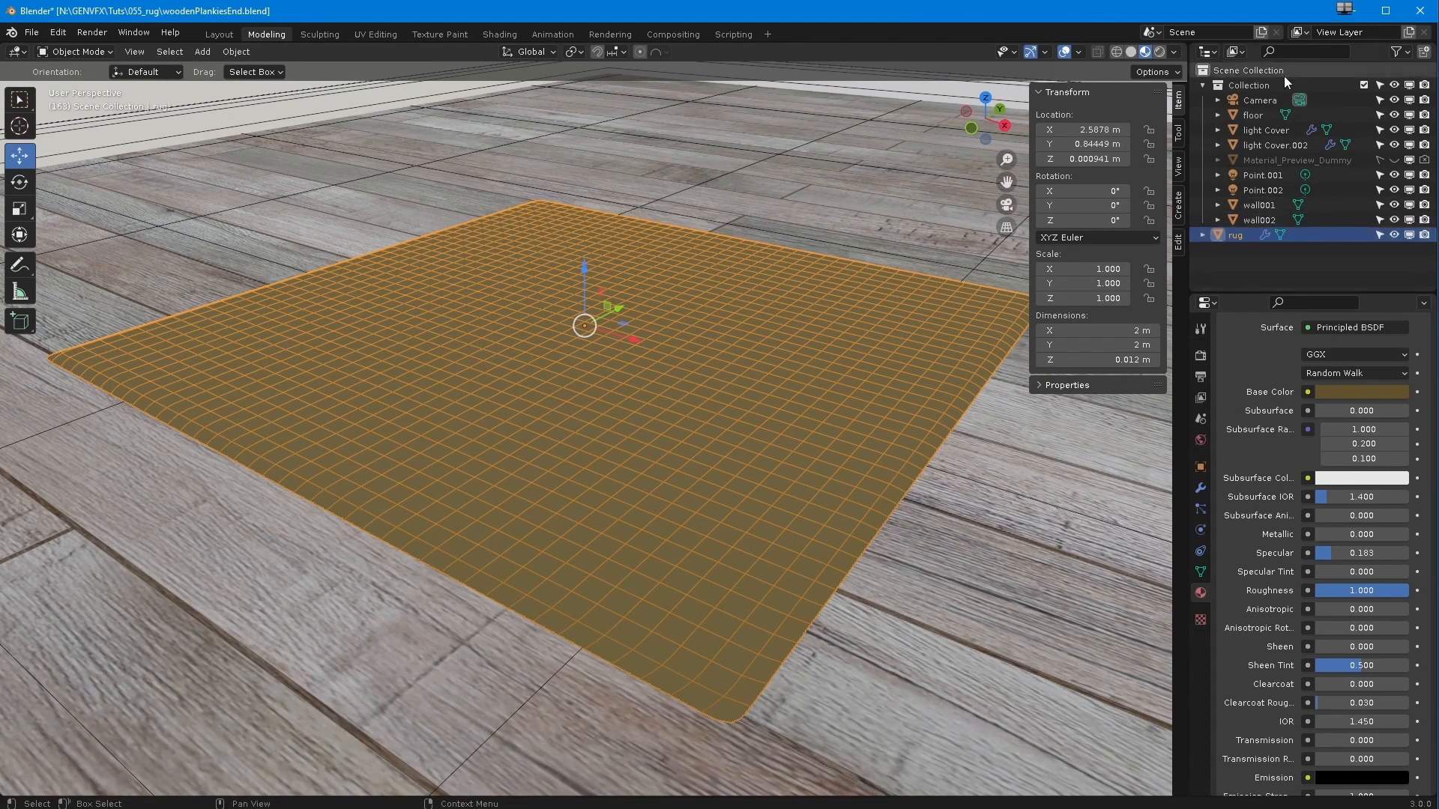
{"action": "left_click", "coordinate": [1204, 85]}
{"action": "left_click", "coordinate": [1325, 202]}
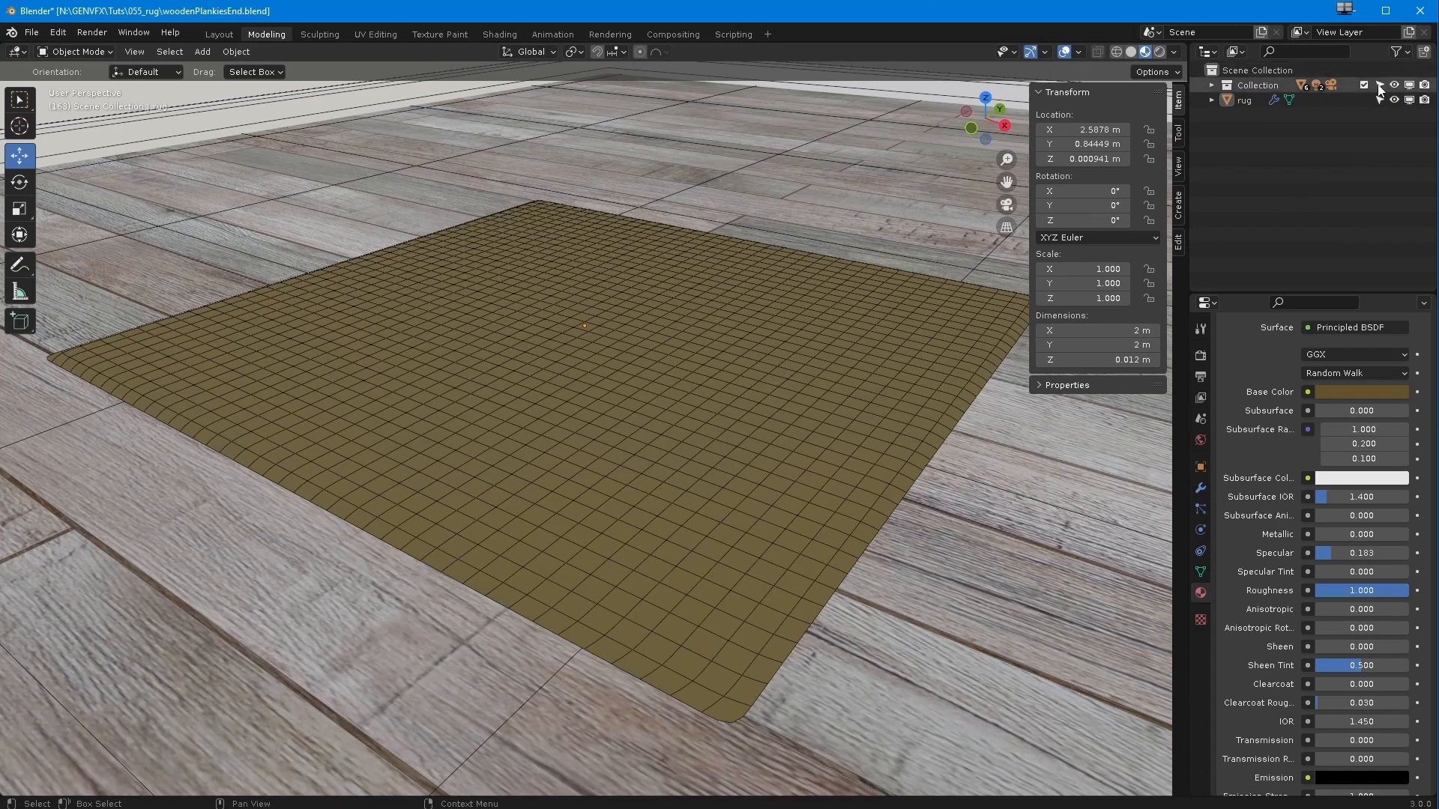
Select the rug and add a particle system of type Hair to it
{"action": "middle_click_drag", "start_coordinate": [581, 475], "coordinate": [568, 434]}
{"action": "left_click", "coordinate": [588, 421]}
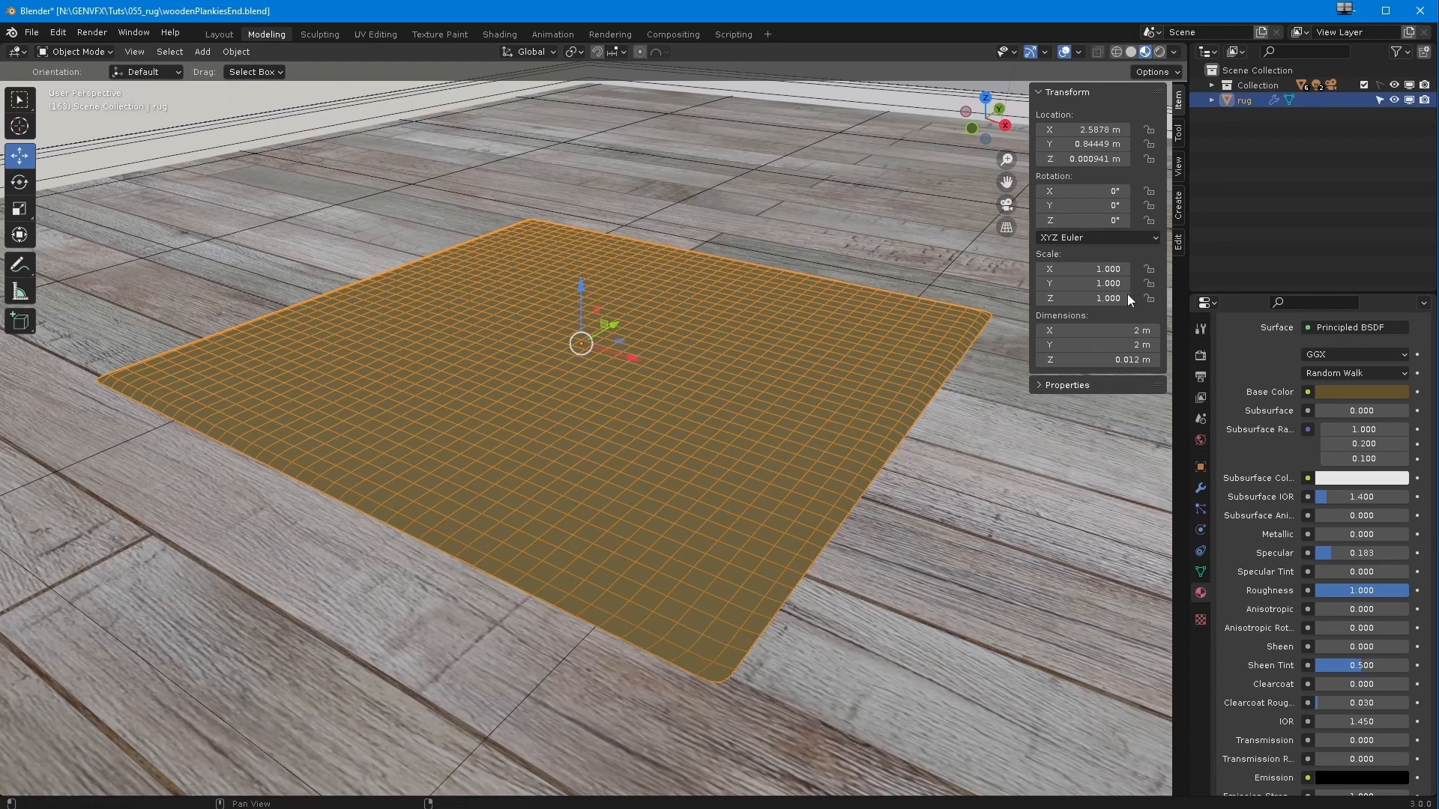
{"action": "left_click", "coordinate": [1200, 488]}
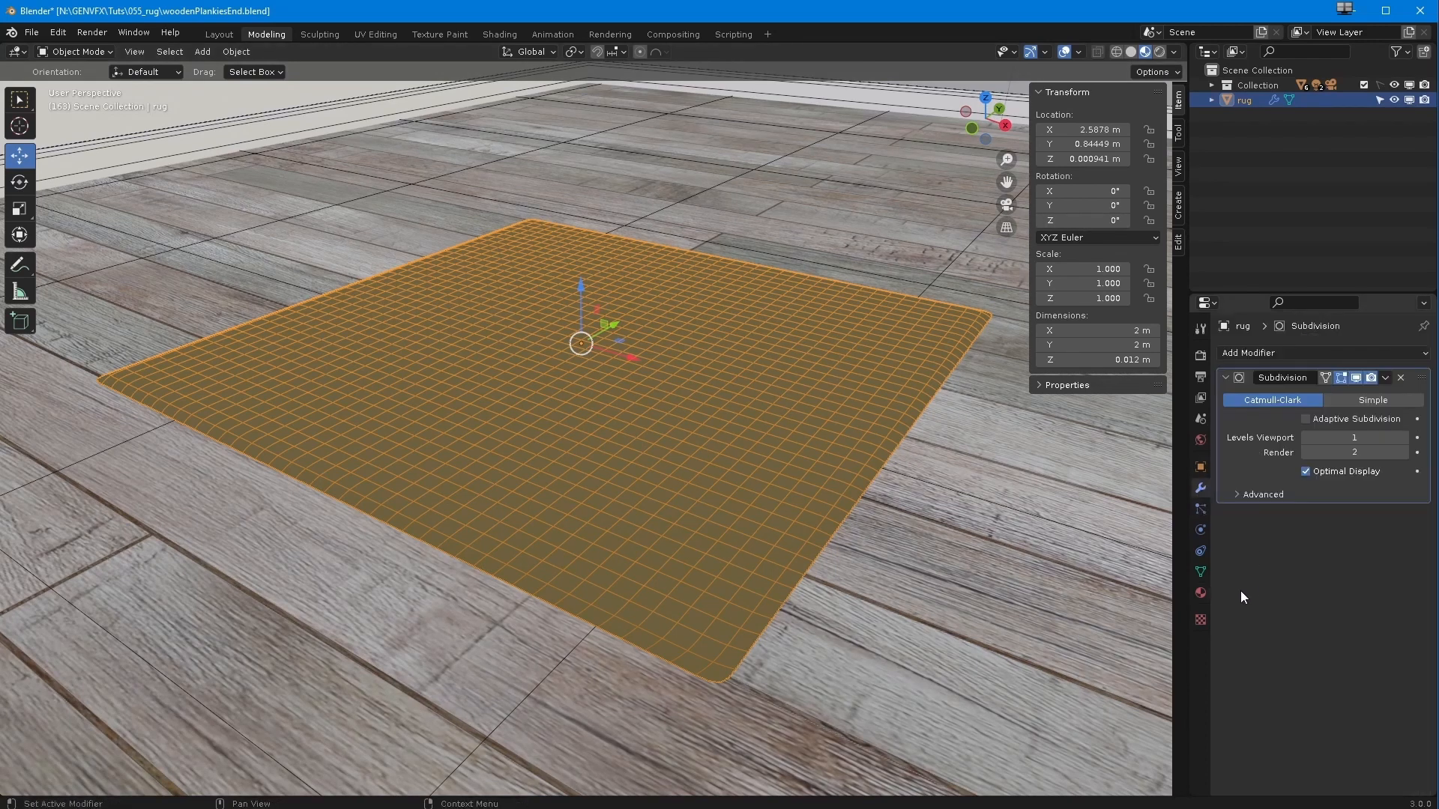
{"action": "left_click", "coordinate": [1201, 509]}
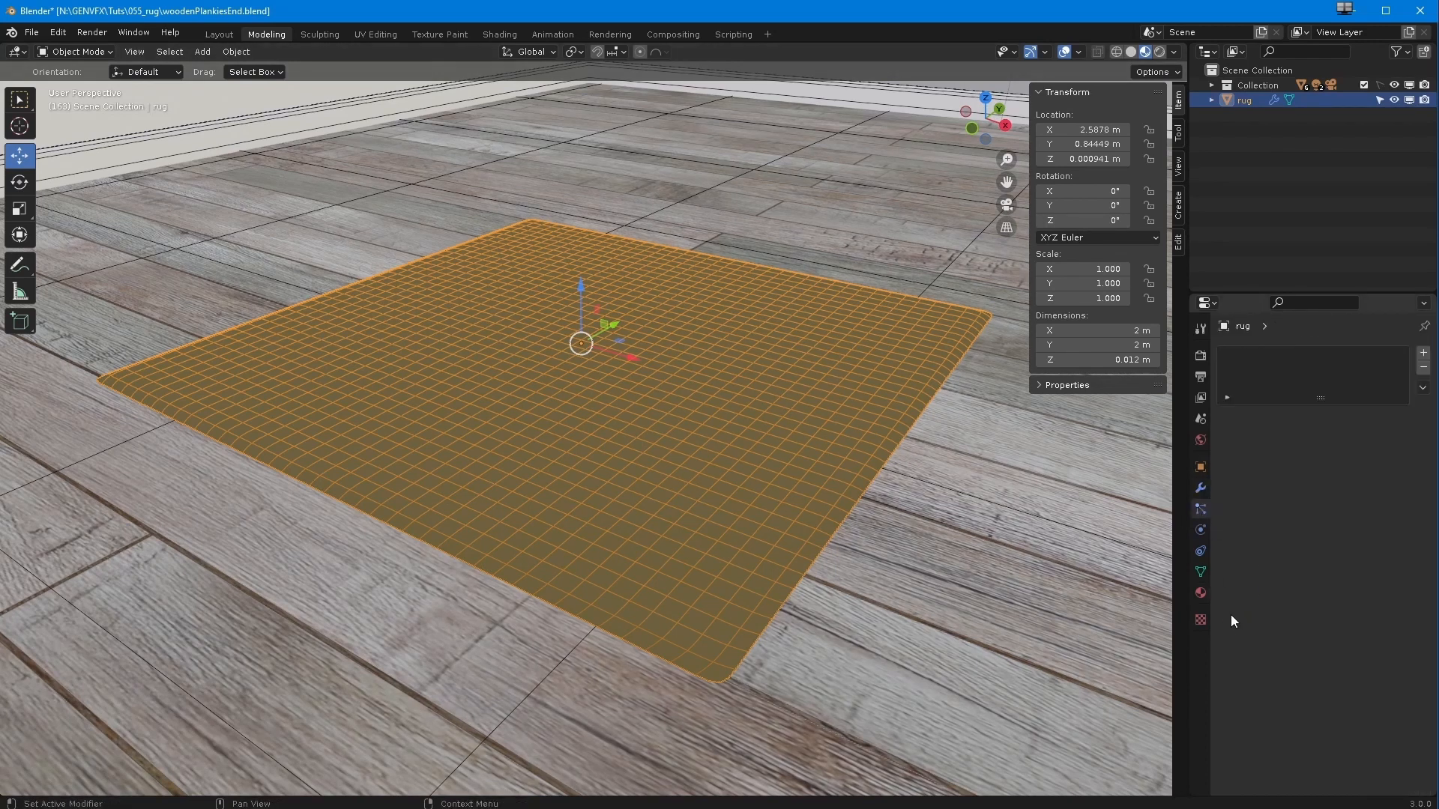
{"action": "left_click", "coordinate": [1423, 353]}
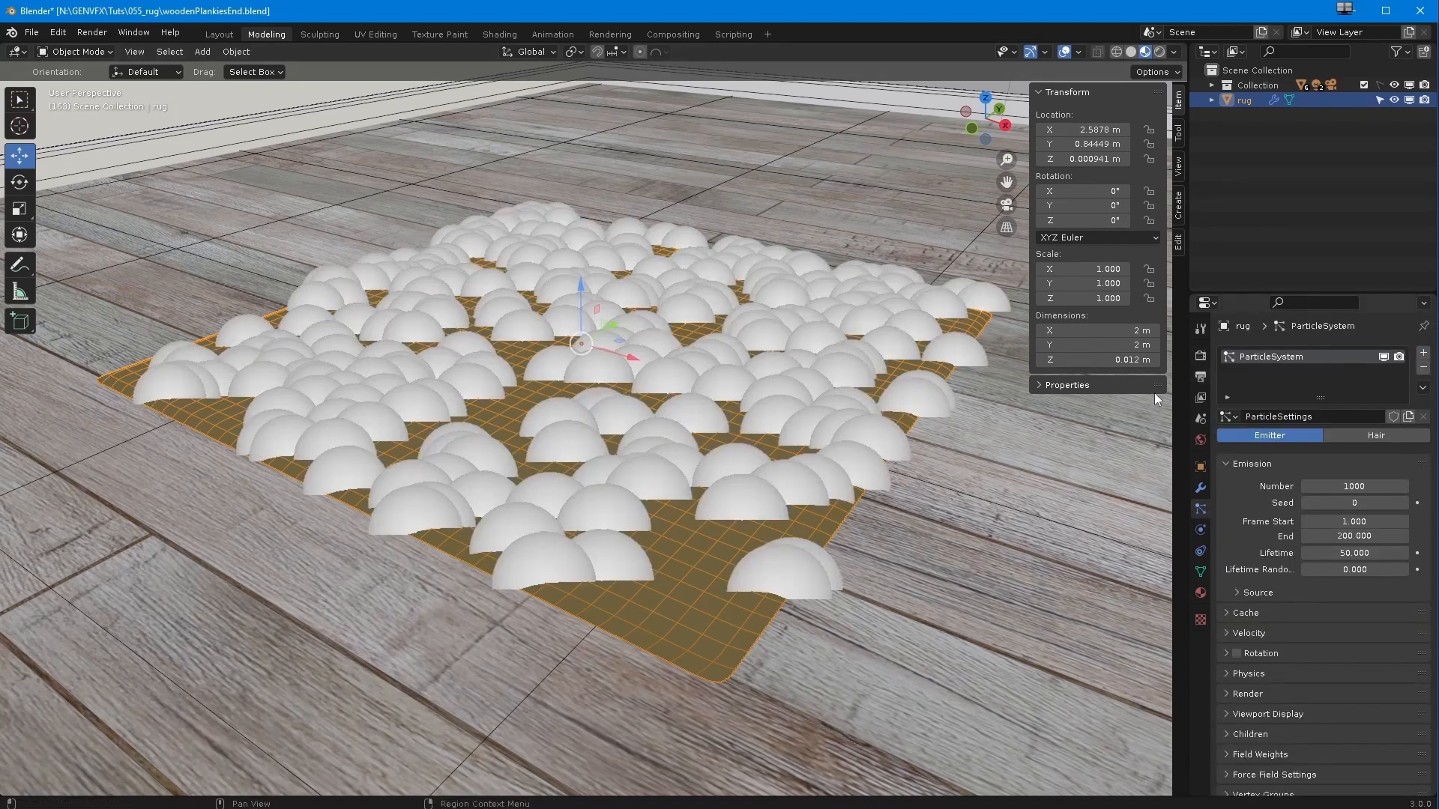
{"action": "left_click", "coordinate": [1366, 438]}
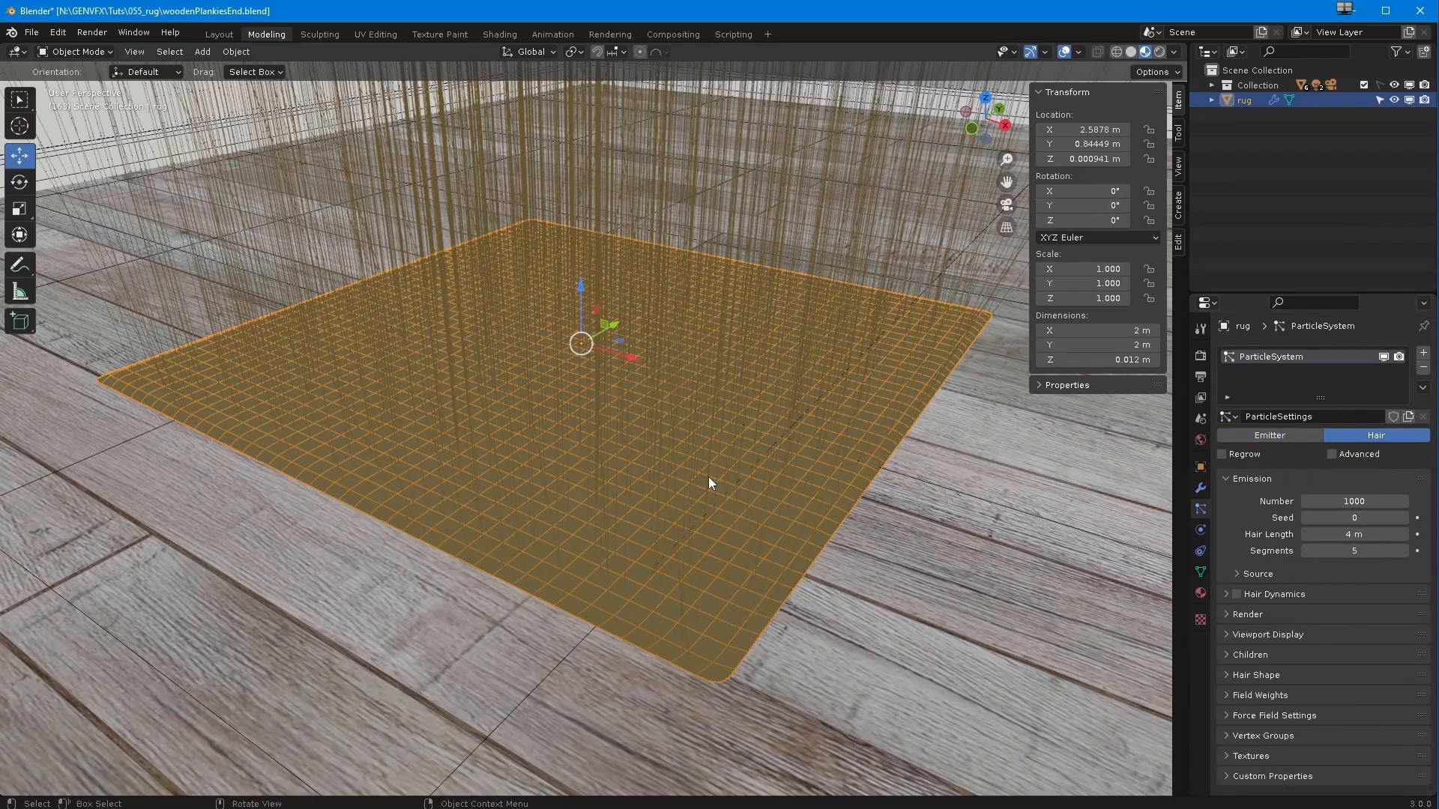
Try hair lengths of 1 m and 0.1 m for the rug's particle system
{"action": "scroll", "coordinate": [675, 547], "scroll_direction": "down", "scroll_amount": 2}
{"action": "middle_click_drag", "start_coordinate": [666, 562], "coordinate": [634, 512]}
{"action": "middle_click_drag", "start_coordinate": [619, 599], "coordinate": [670, 453], "text": "ctrl"}
{"action": "mouse_move", "coordinate": [649, 517]}
{"action": "middle_mouse_down"}
{"action": "mouse_move", "coordinate": [662, 533]}
{"action": "mouse_move", "coordinate": [672, 505]}
{"action": "middle_mouse_up"}
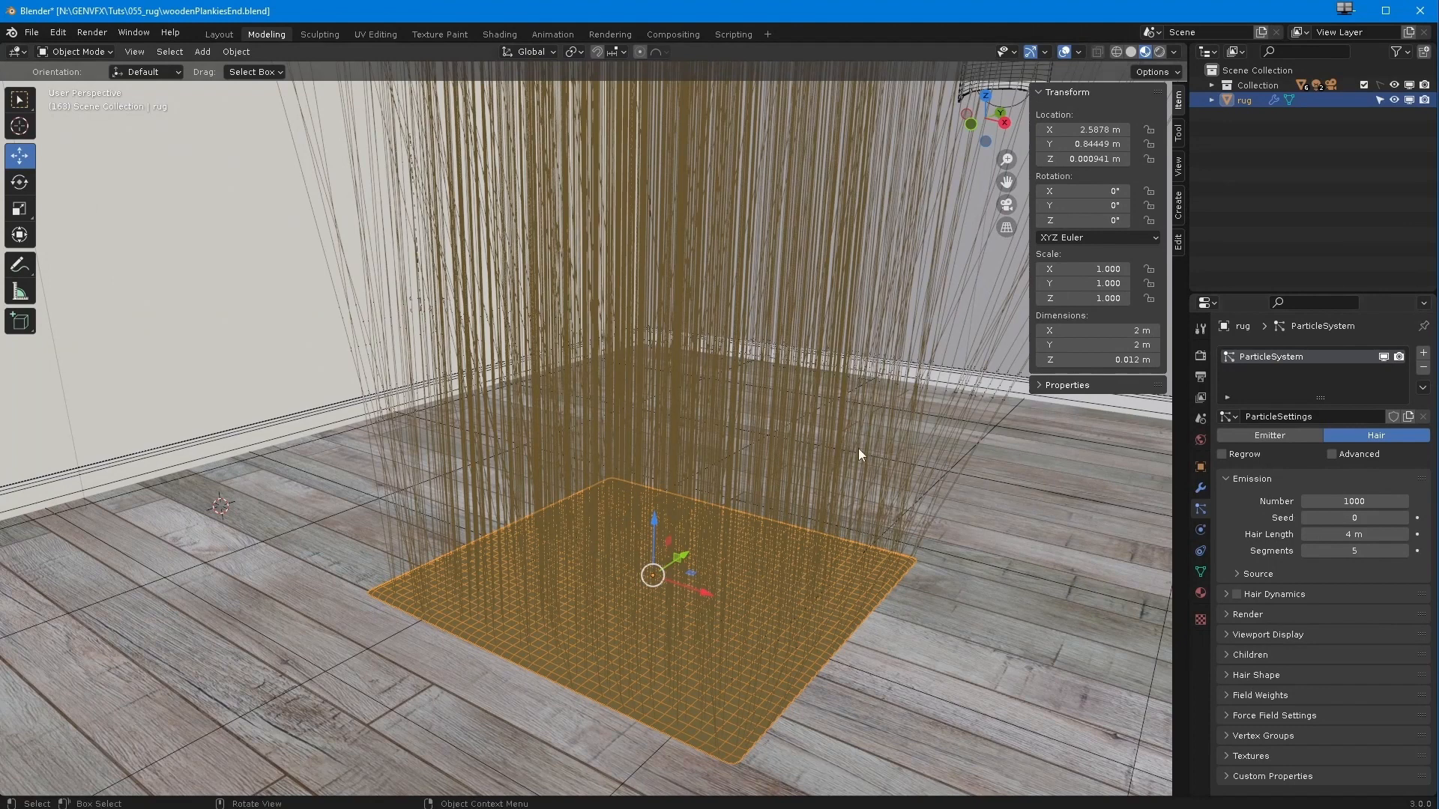
{"action": "left_click", "coordinate": [1353, 533]}
{"action": "type", "text": "1"}
{"action": "key", "text": "Return"}
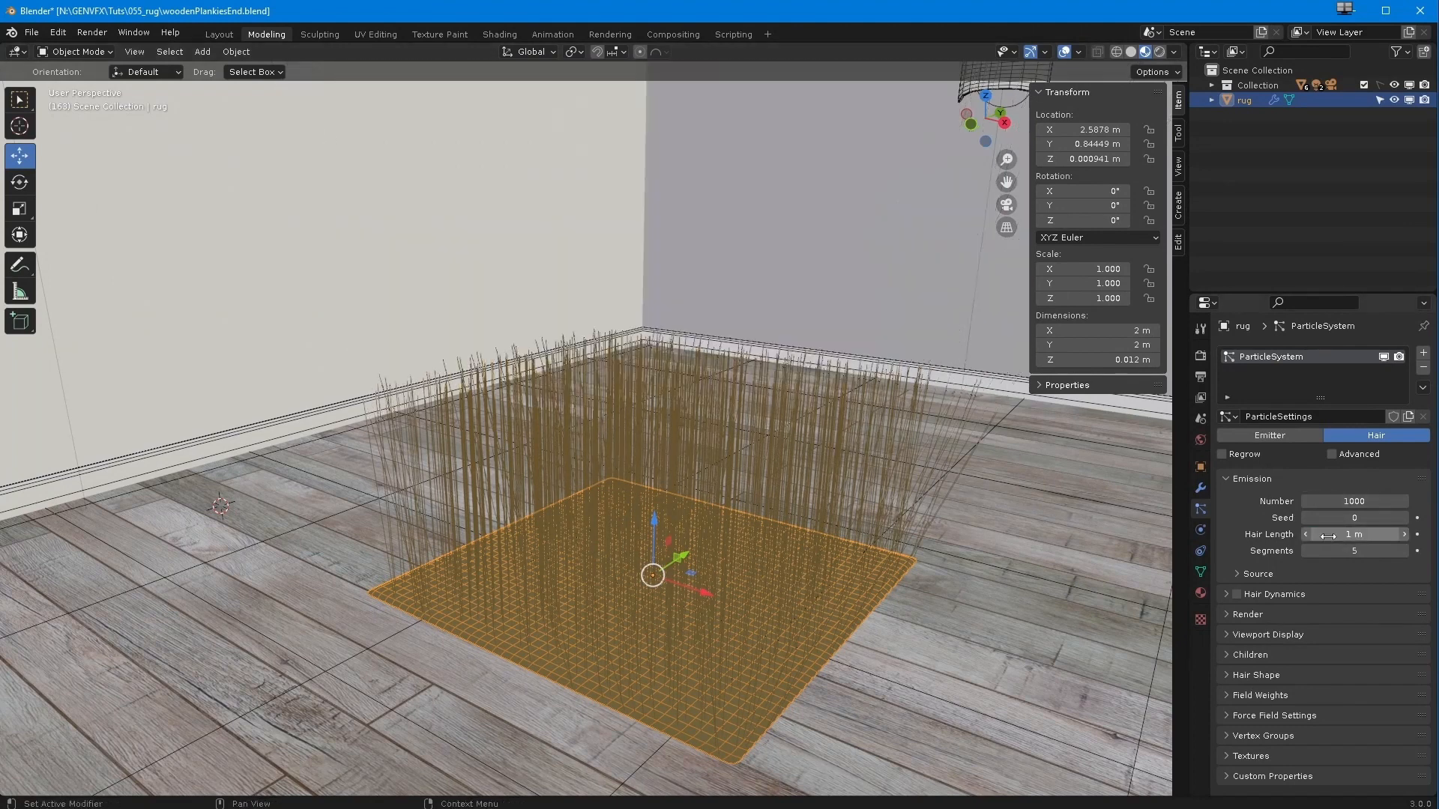
{"action": "middle_click_drag", "start_coordinate": [599, 581], "coordinate": [771, 484]}
{"action": "left_click", "coordinate": [1331, 535]}
{"action": "type", "text": ".1"}
{"action": "key", "text": "Return"}
Set the rug's hair length to 0.04 m
{"action": "middle_click_drag", "start_coordinate": [786, 654], "coordinate": [601, 513]}
{"action": "scroll", "coordinate": [631, 523], "scroll_direction": "up", "scroll_amount": 4}
{"action": "scroll", "coordinate": [602, 480], "scroll_direction": "down", "scroll_amount": 2}
{"action": "left_click", "coordinate": [1368, 543]}
{"action": "type", "text": "0.04"}
{"action": "key", "text": "Return"}
{"action": "middle_click_drag", "start_coordinate": [600, 697], "coordinate": [572, 631]}
{"action": "middle_click_drag", "start_coordinate": [573, 537], "coordinate": [643, 543]}
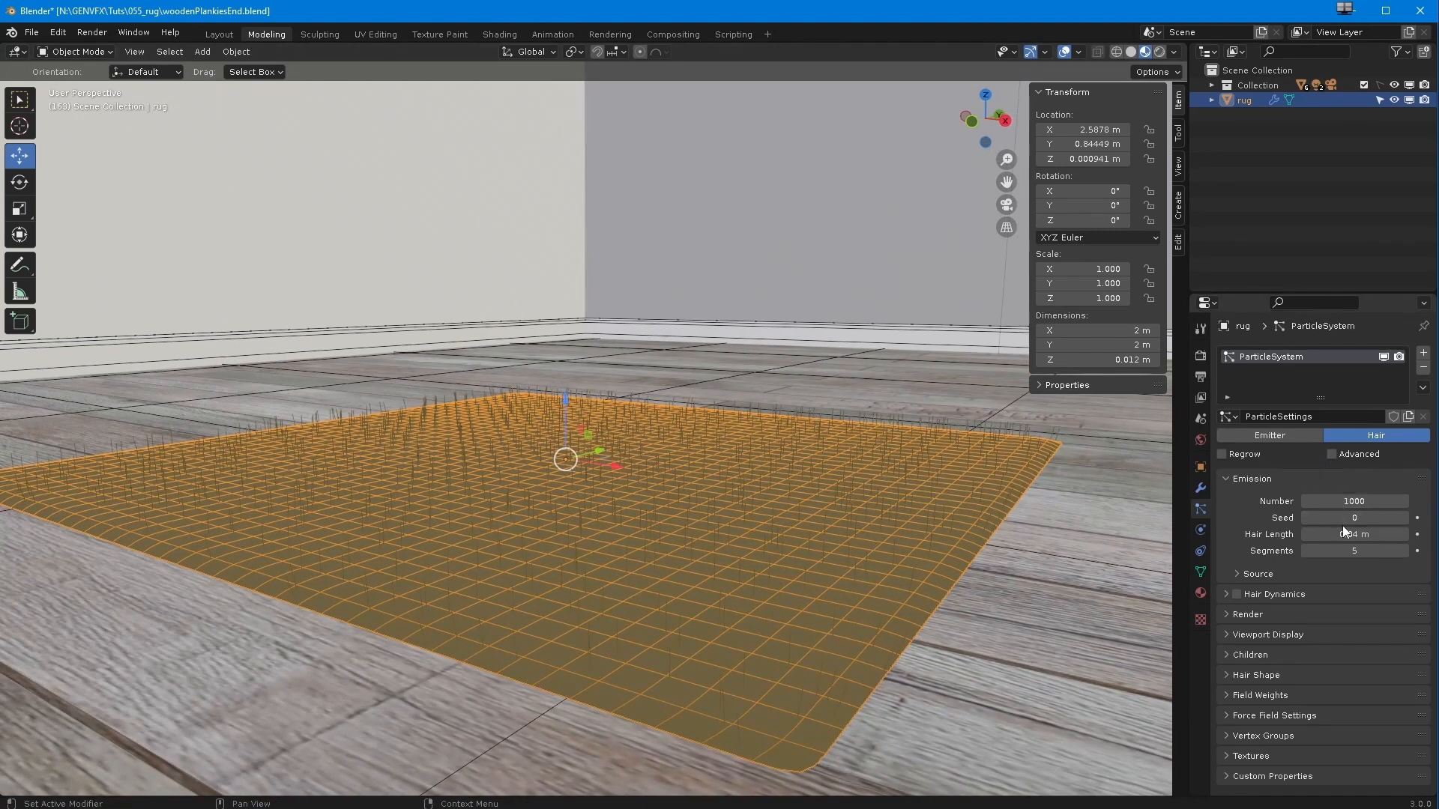
Display the scene in Rendered shading and examine the rug's hair strands up close
{"action": "left_click", "coordinate": [1158, 52]}
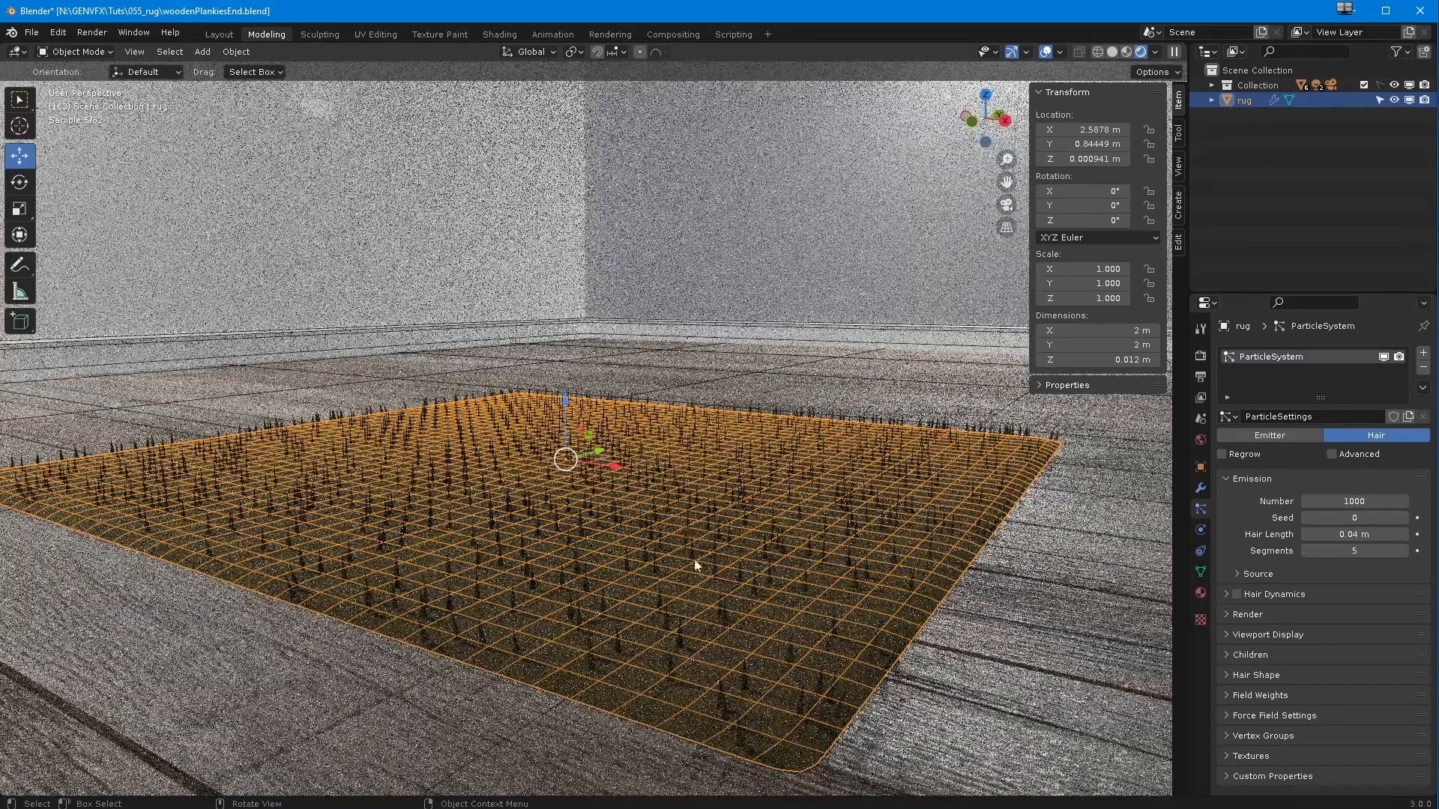
{"action": "middle_click_drag", "start_coordinate": [482, 645], "coordinate": [450, 559]}
{"action": "scroll", "coordinate": [449, 558], "scroll_direction": "up", "scroll_amount": 4}
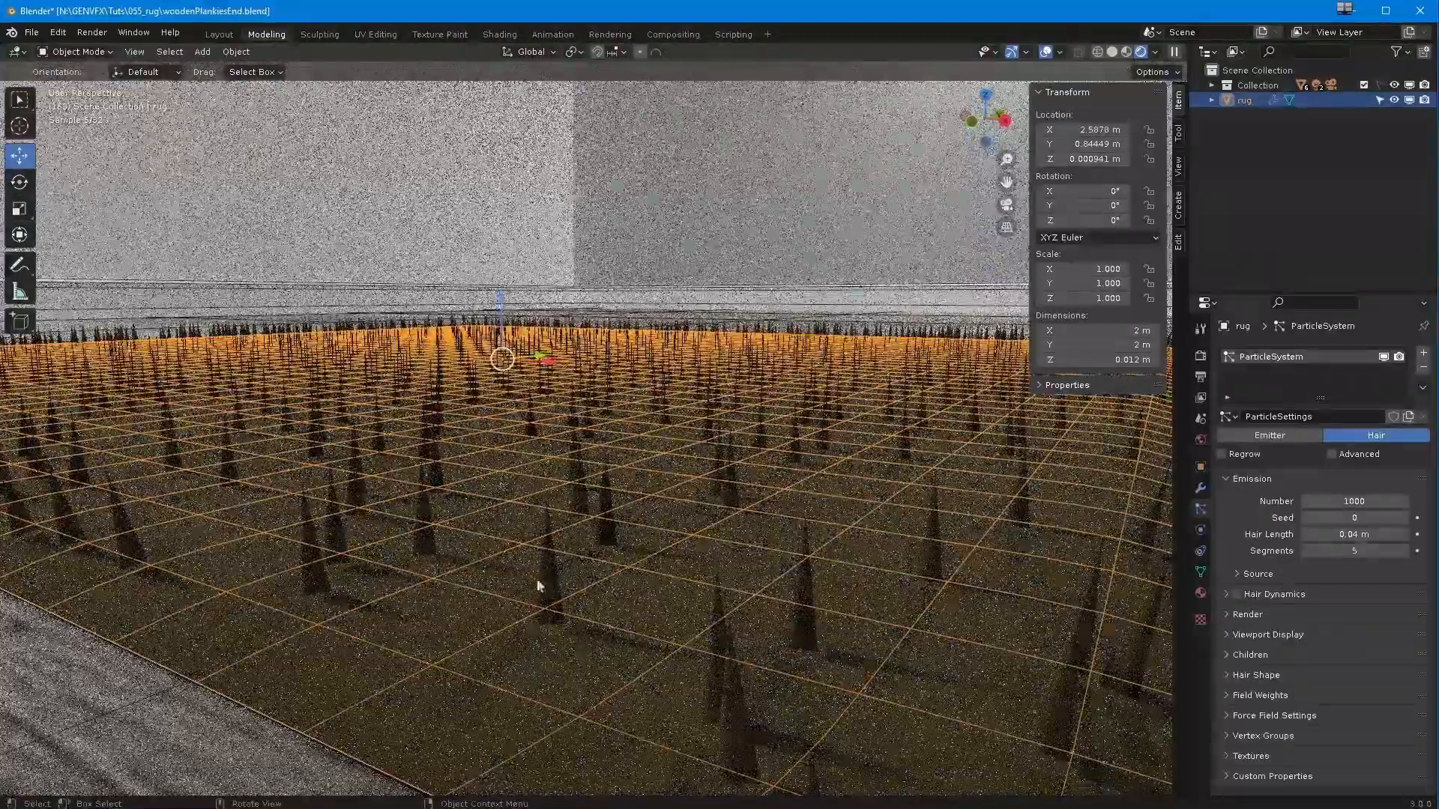
Show the particle system's render and hair shape settings and set the hair's root diameter to 0.1 m
{"action": "left_click", "coordinate": [1222, 616]}
{"action": "scroll", "coordinate": [1256, 658], "scroll_direction": "down", "scroll_amount": 5}
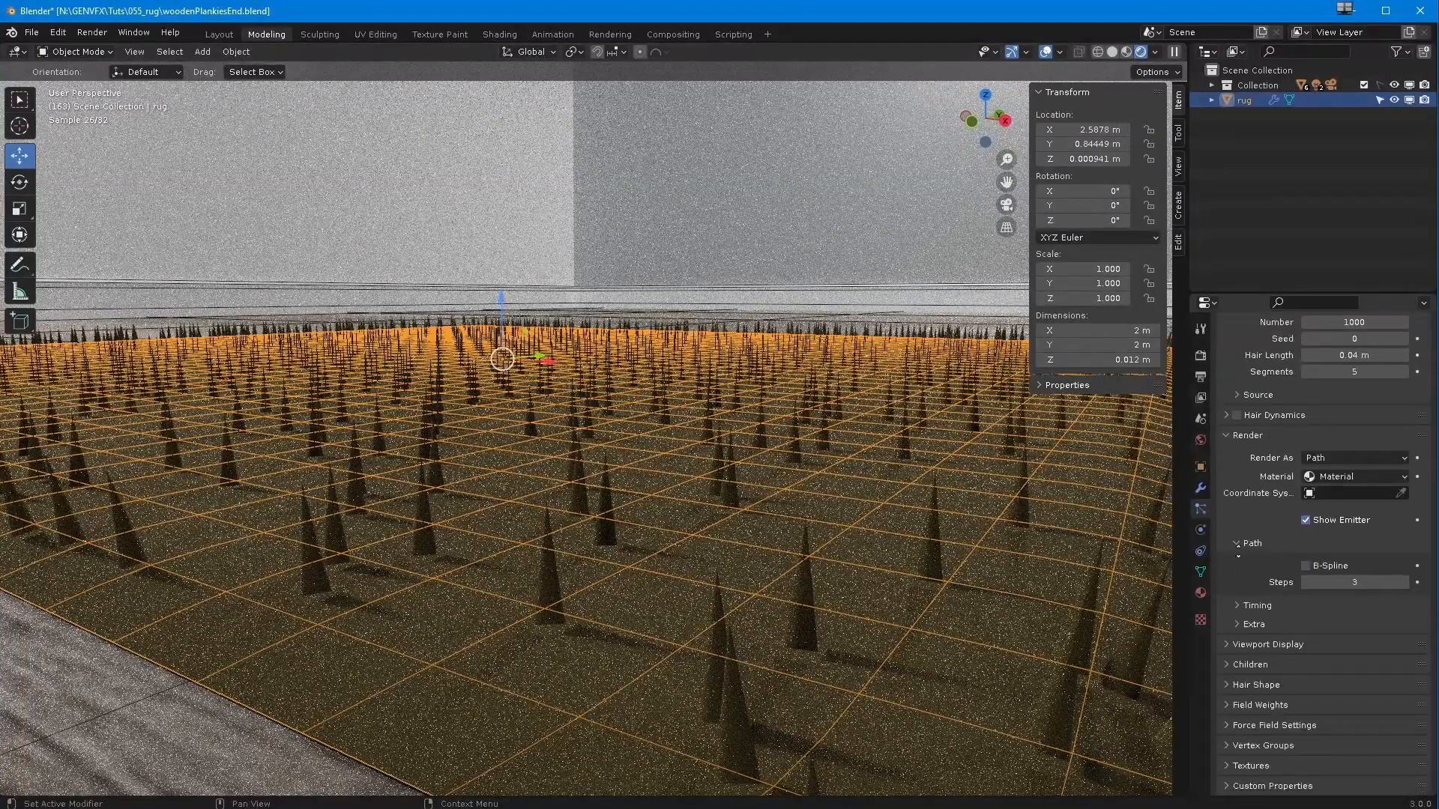
{"action": "left_click", "coordinate": [1245, 685]}
{"action": "scroll", "coordinate": [1278, 711], "scroll_direction": "down", "scroll_amount": 3}
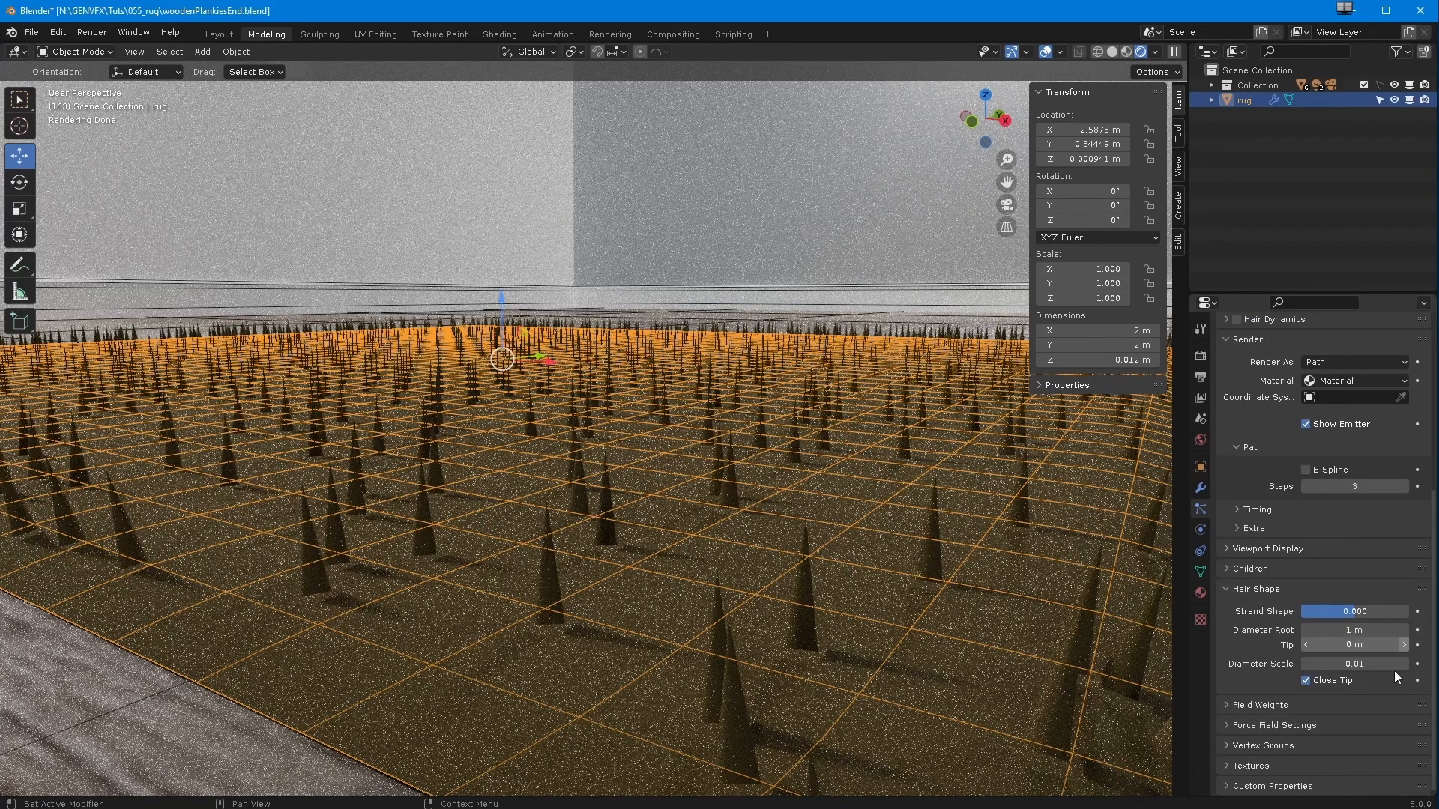
{"action": "left_click", "coordinate": [1320, 633]}
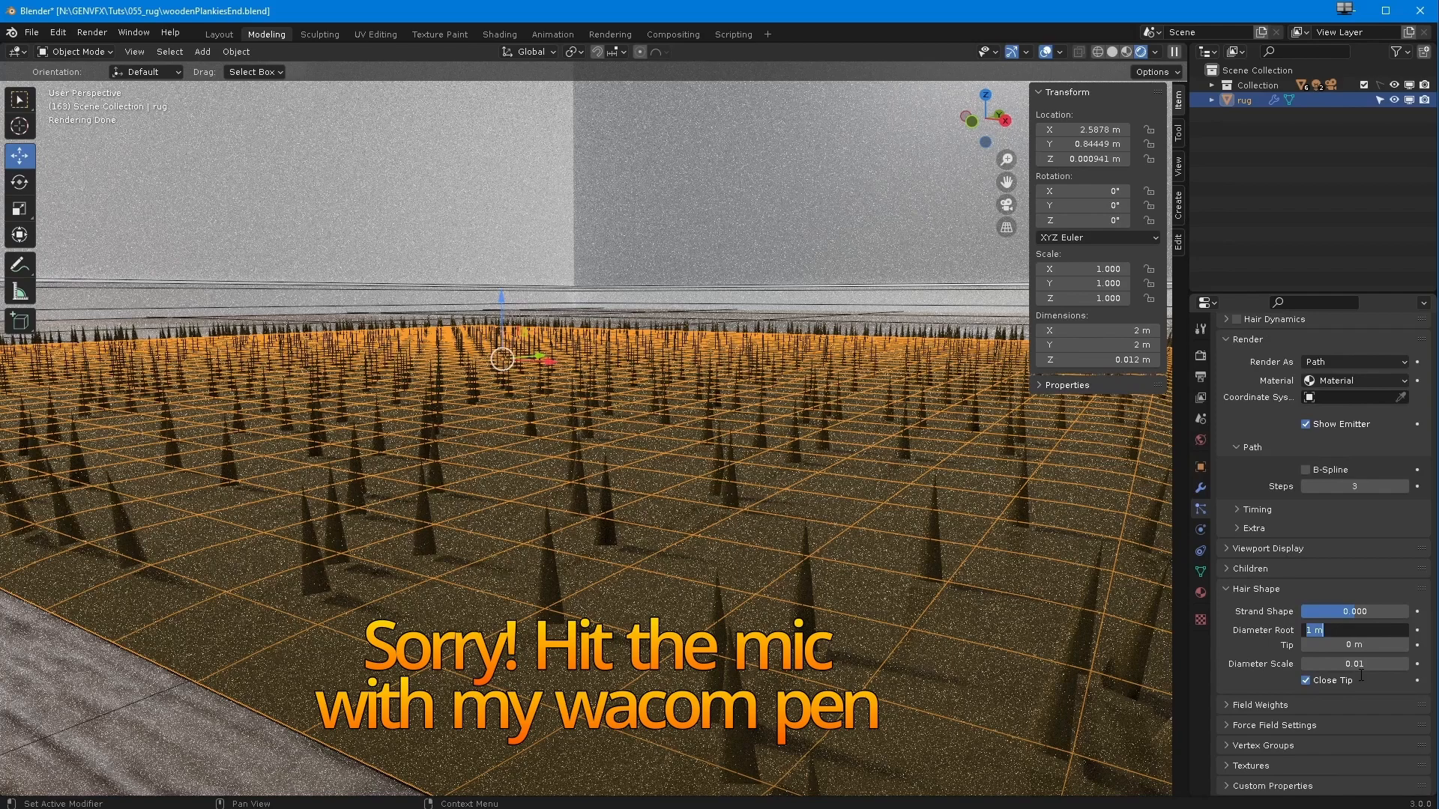
{"action": "type", "text": "0.1"}
{"action": "key", "text": "Return"}
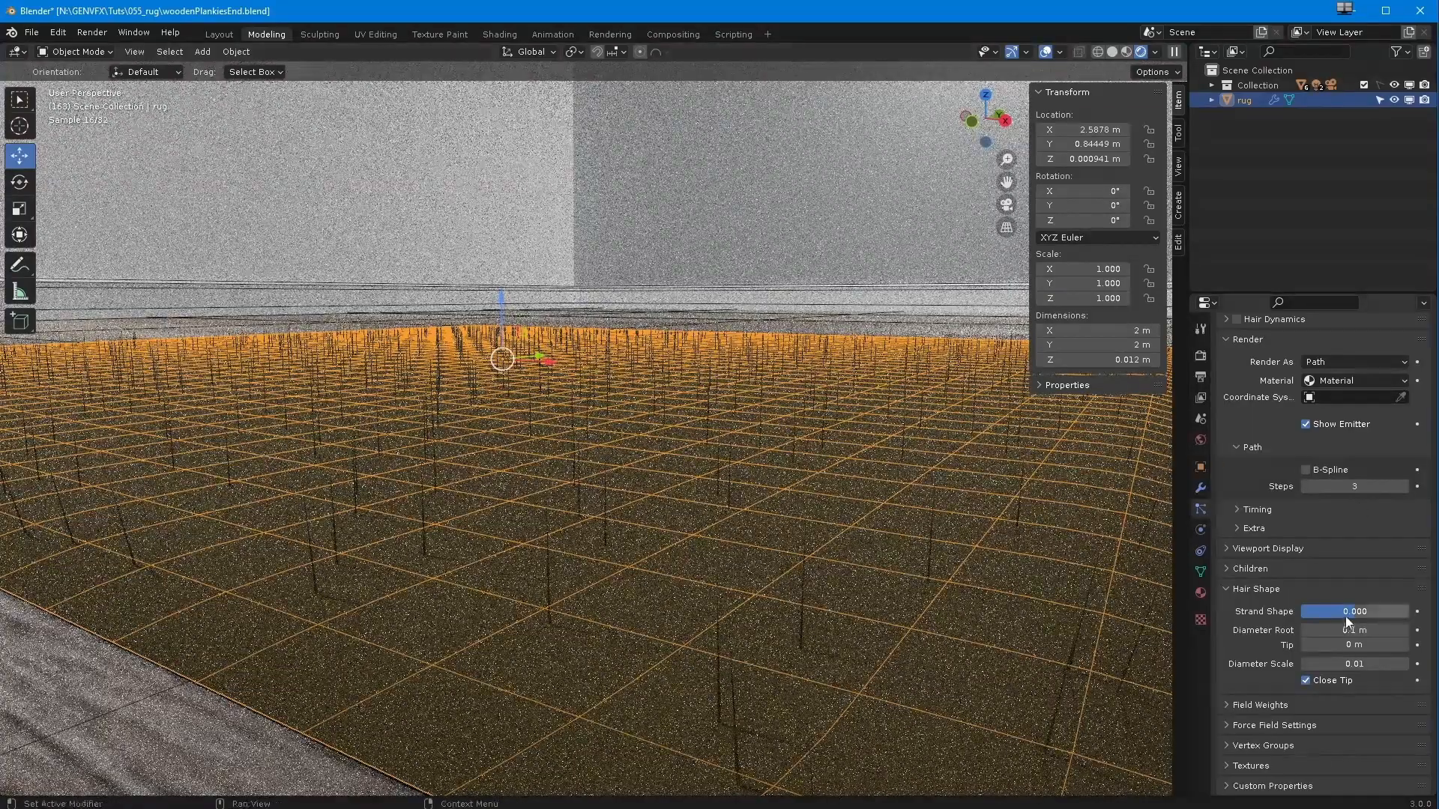
Try strand shape values of 1.000 and -1.000 on the hairs, and set the strand shape back to 0
{"action": "left_click_drag", "start_coordinate": [1349, 613], "coordinate": [1420, 614]}
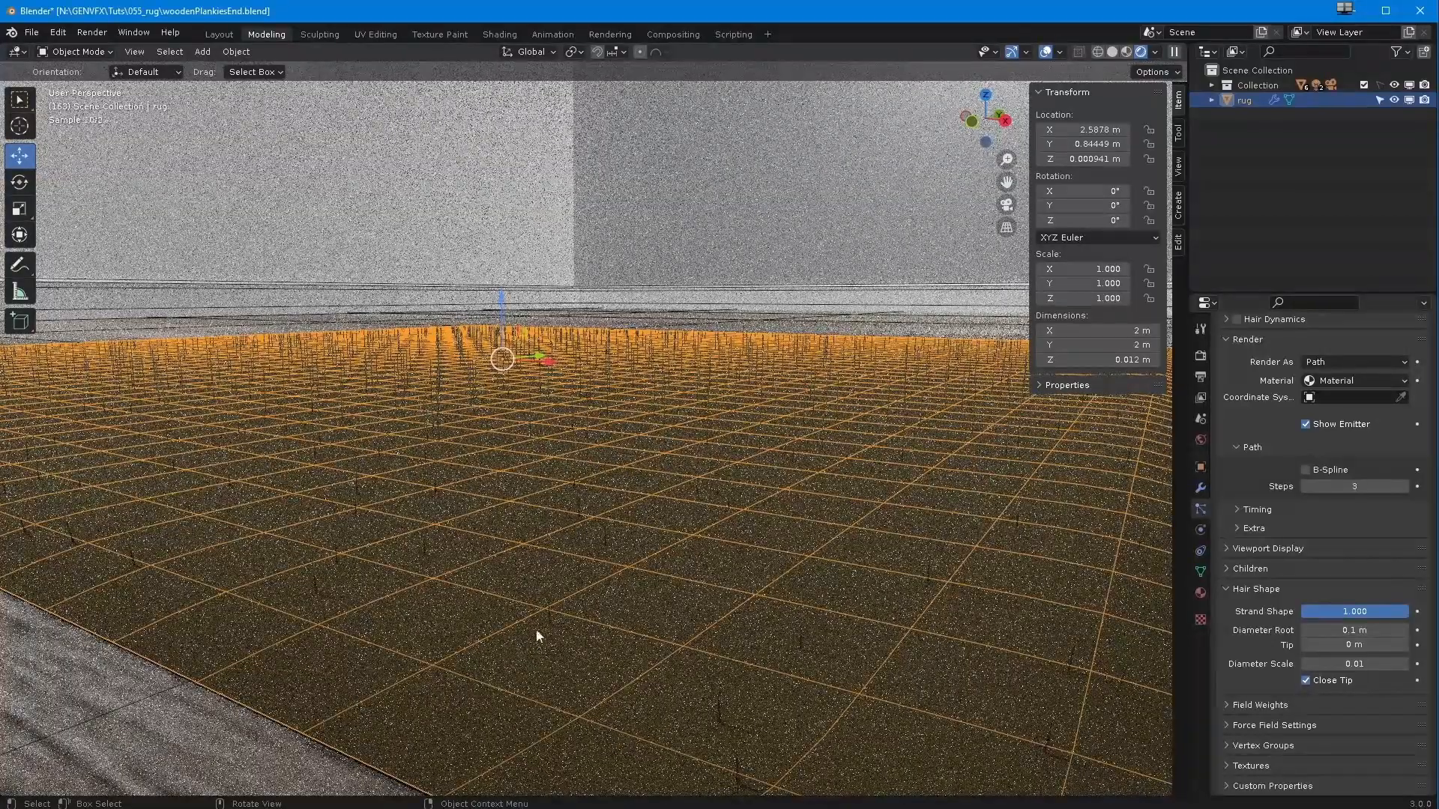
{"action": "left_click_drag", "start_coordinate": [1326, 610], "coordinate": [1154, 633]}
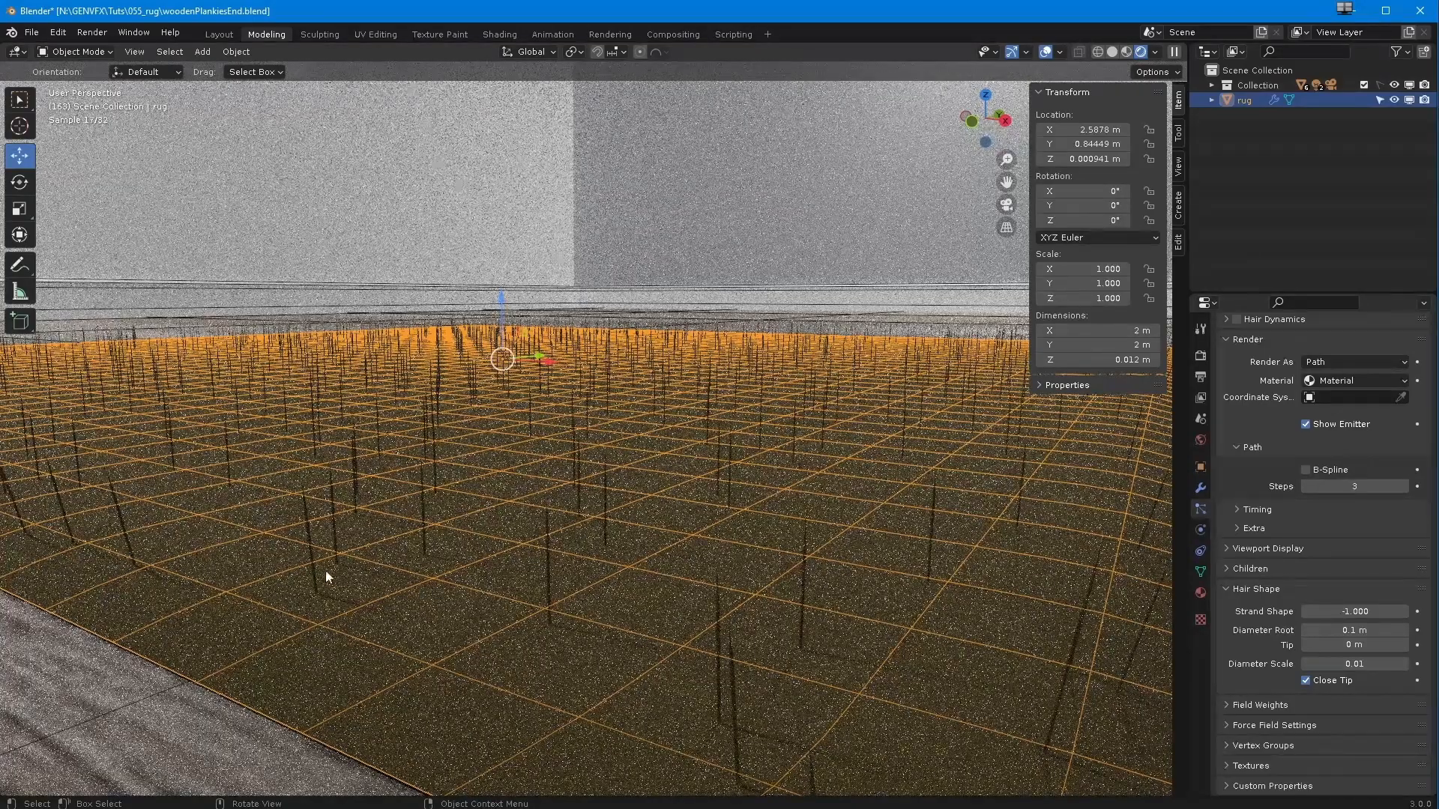
{"action": "left_click", "coordinate": [1349, 612]}
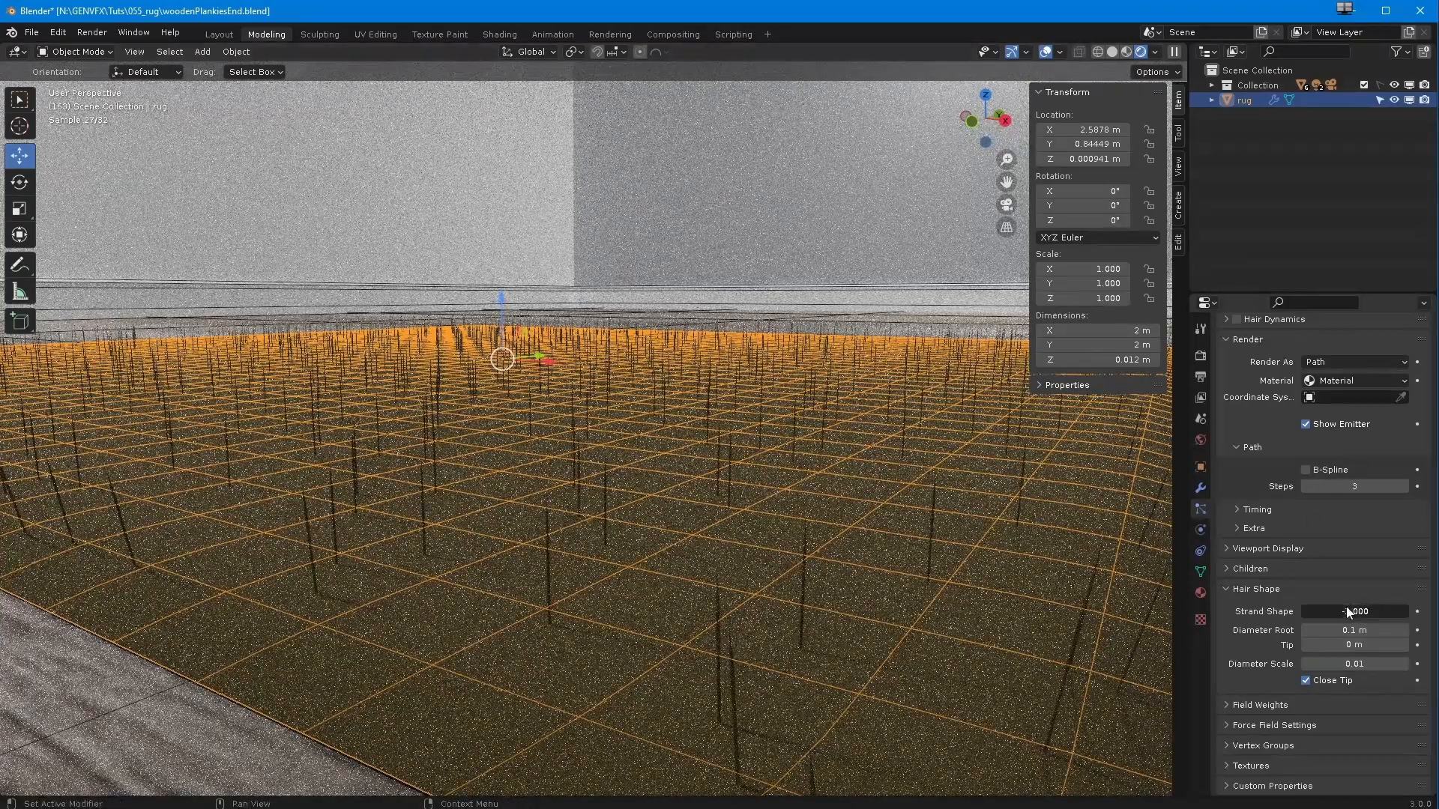
{"action": "type", "text": "0"}
{"action": "key", "text": "Return"}
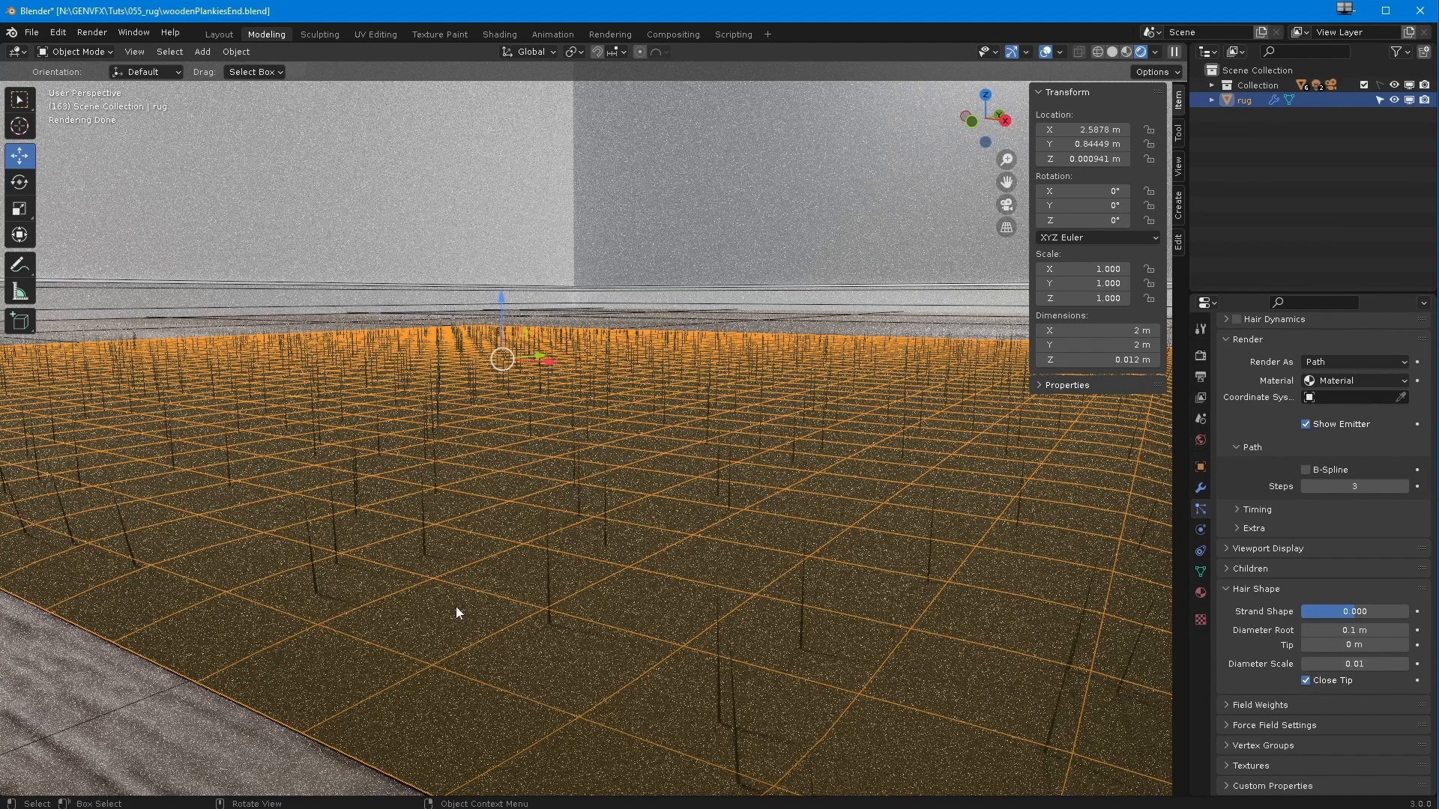
Set the hair's tip diameter to 0.005 m
{"action": "left_click", "coordinate": [1337, 649]}
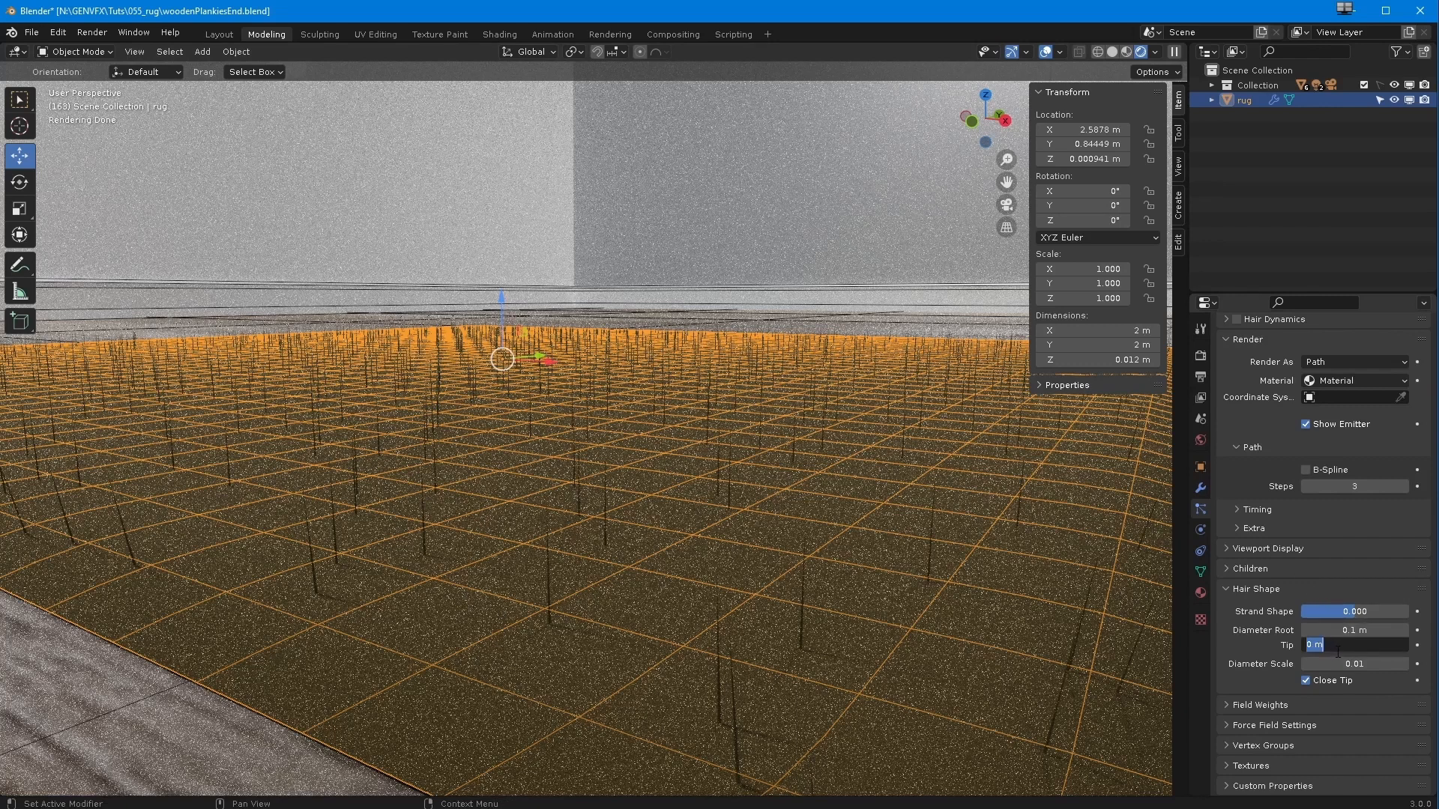
{"action": "type", "text": ".005"}
{"action": "key", "text": "Return"}
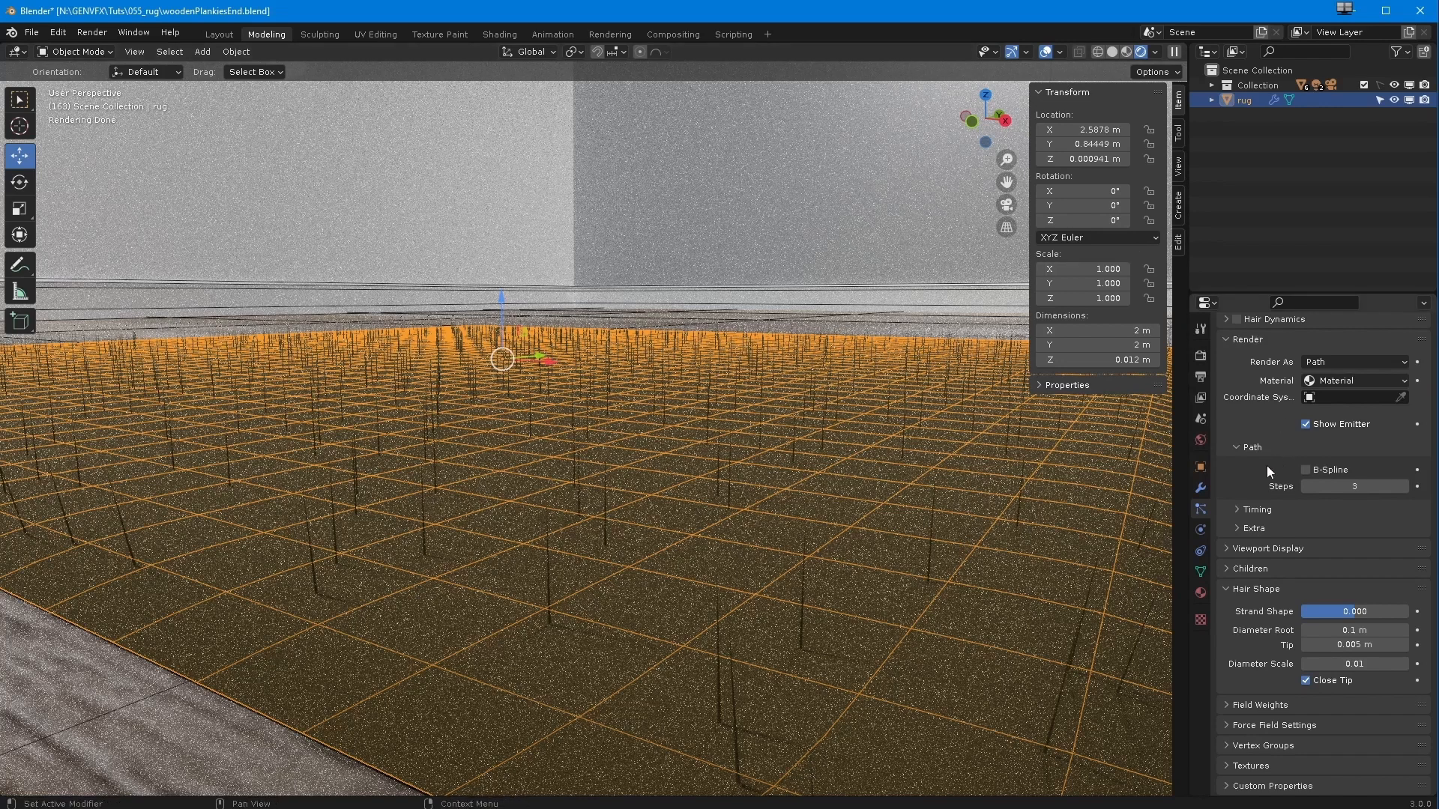
Set the distribution of the hair emission source to Random
{"action": "scroll", "coordinate": [1251, 532], "scroll_direction": "up", "scroll_amount": 8}
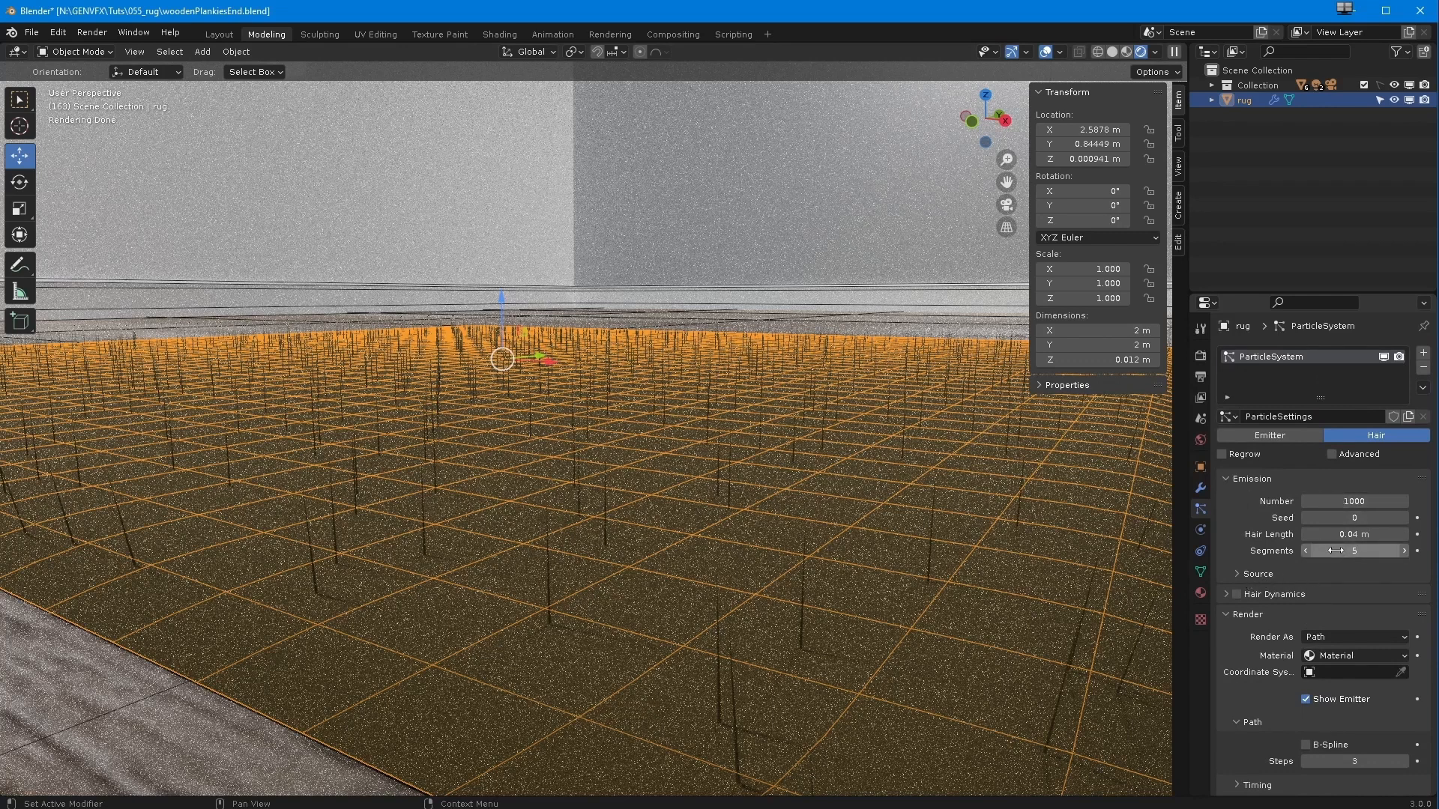
{"action": "left_click", "coordinate": [1238, 577]}
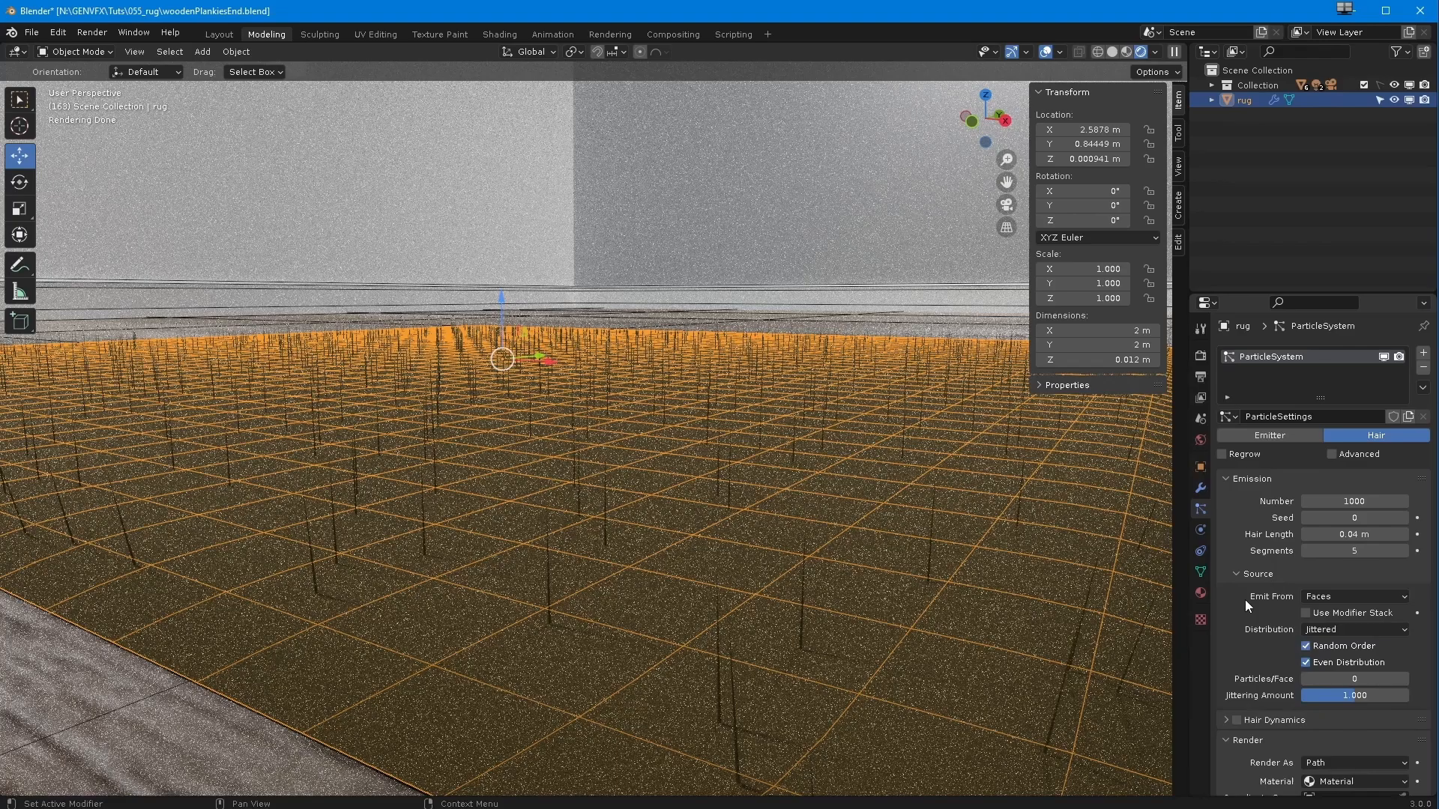
{"action": "left_click", "coordinate": [1317, 598]}
{"action": "left_click", "coordinate": [1320, 630]}
{"action": "left_click", "coordinate": [1332, 635]}
{"action": "left_click", "coordinate": [1330, 665]}
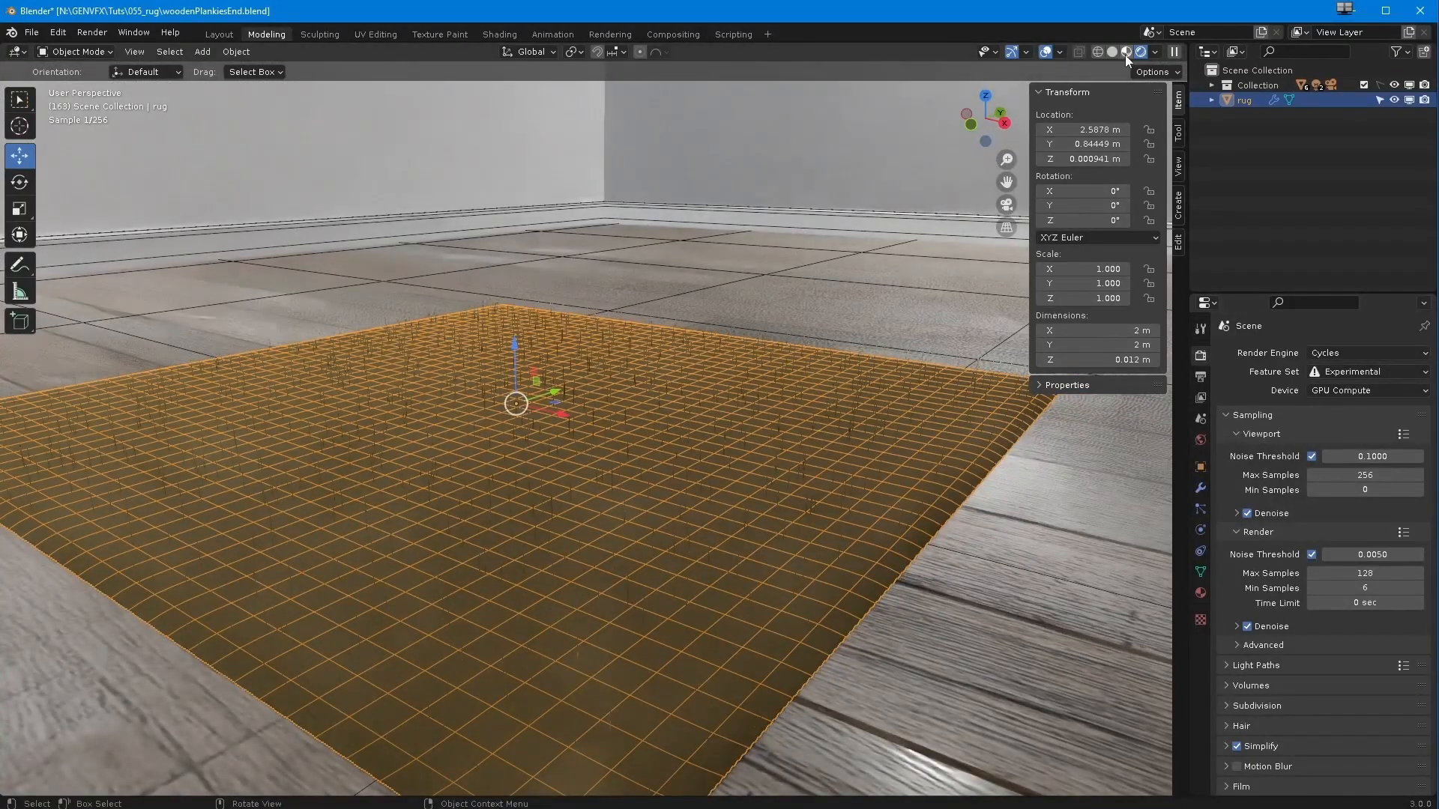
Return to Material Preview shading with the whole rug in view and show its particle settings
{"action": "left_click", "coordinate": [1125, 56]}
{"action": "middle_click_drag", "start_coordinate": [674, 470], "coordinate": [680, 473]}
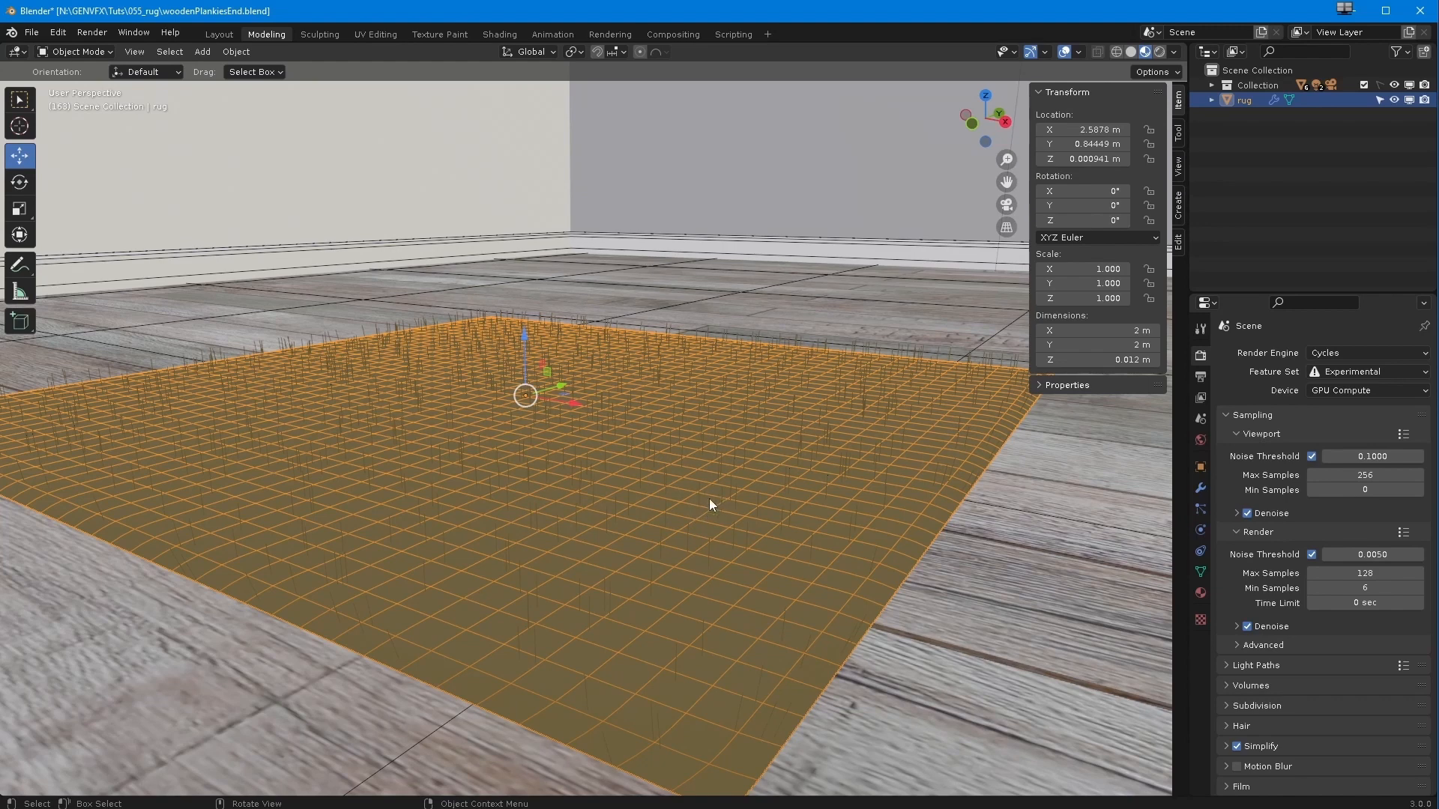
{"action": "scroll", "coordinate": [709, 497], "scroll_direction": "down", "scroll_amount": 3}
{"action": "middle_click_drag", "start_coordinate": [690, 528], "coordinate": [684, 480]}
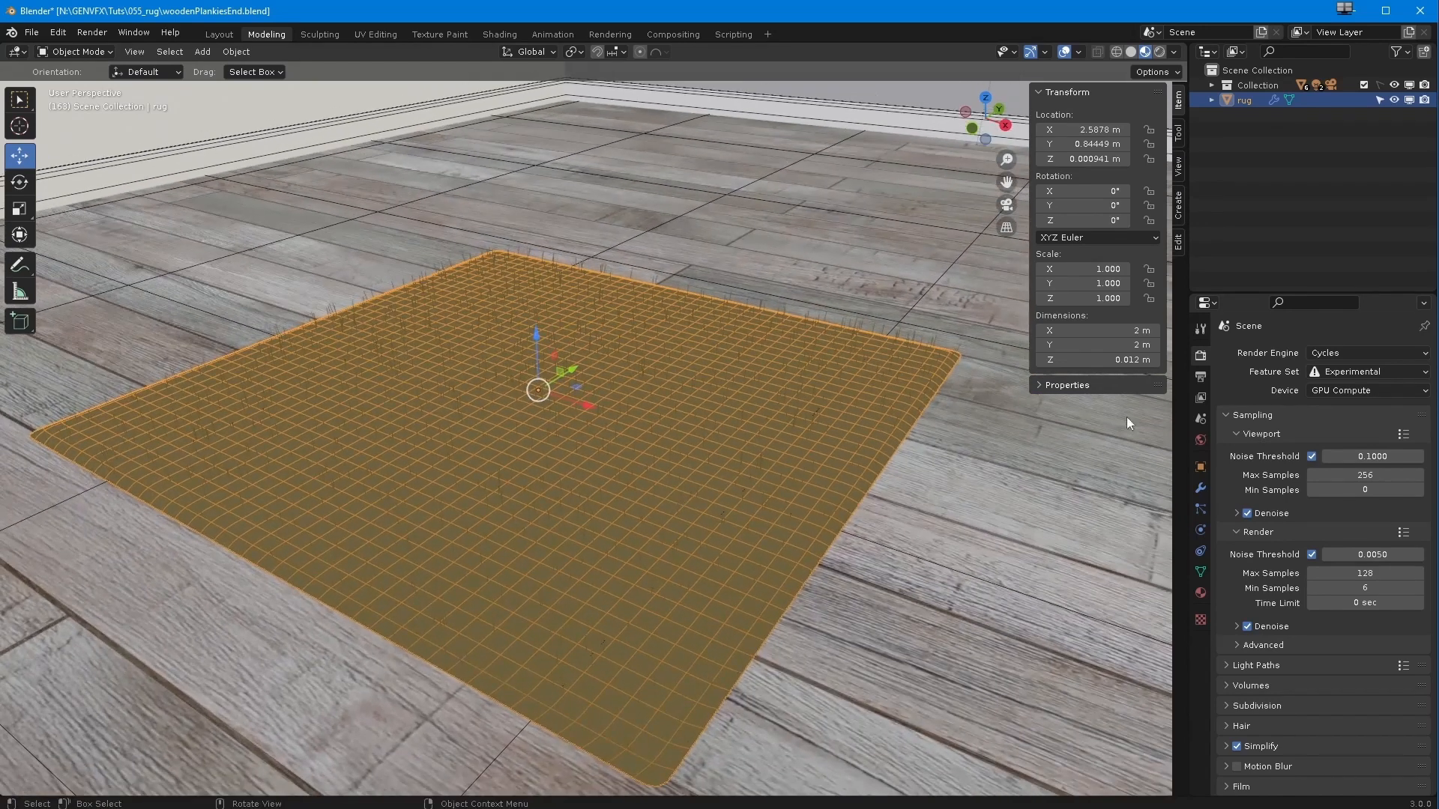
{"action": "left_click", "coordinate": [1201, 509]}
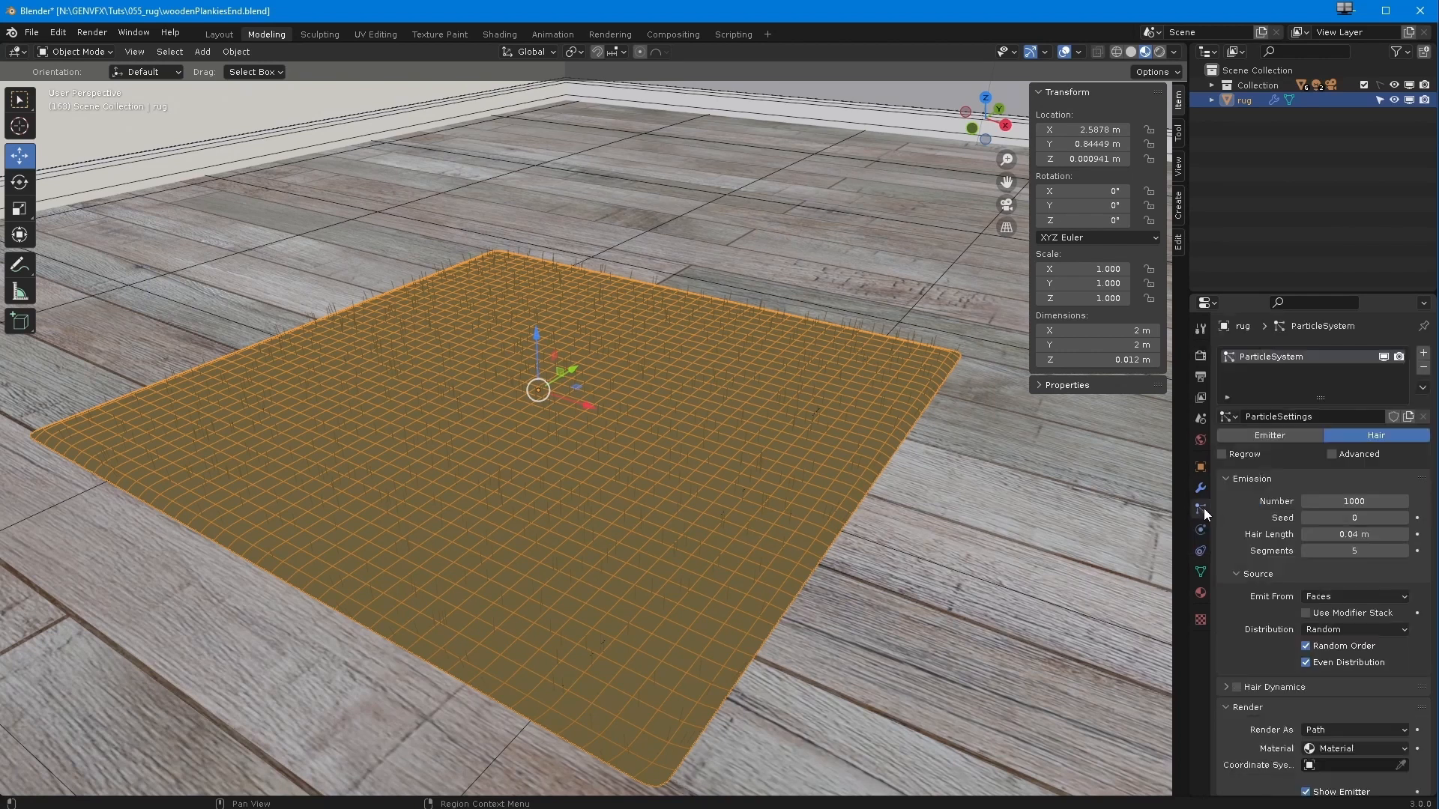
Set the number of emitted hairs on the rug to 5000
{"action": "left_click", "coordinate": [1322, 502]}
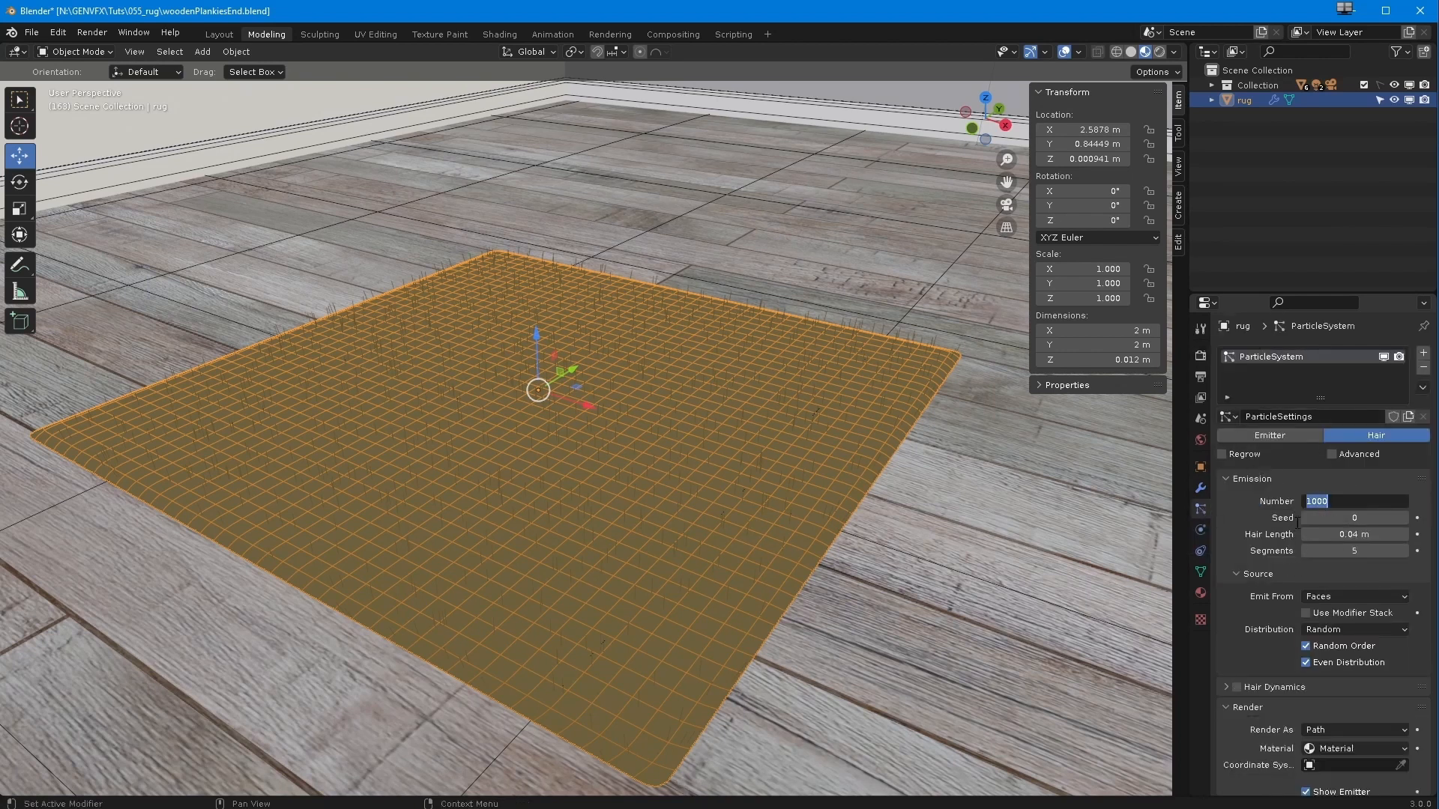
{"action": "type", "text": "5000"}
{"action": "key", "text": "Return"}
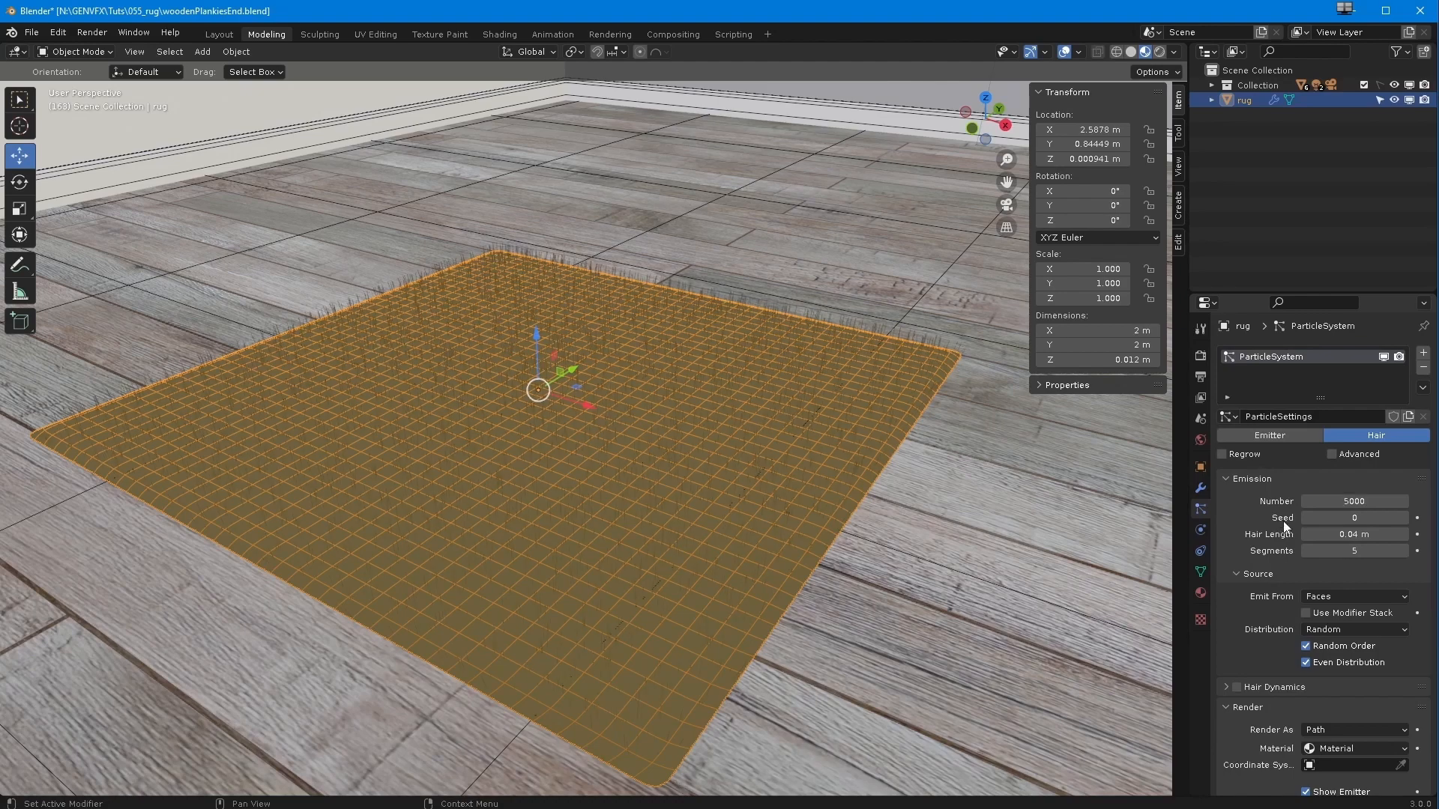
{"action": "scroll", "coordinate": [600, 536], "scroll_direction": "down", "scroll_amount": 2}
{"action": "scroll", "coordinate": [604, 542], "scroll_direction": "up", "scroll_amount": 5}
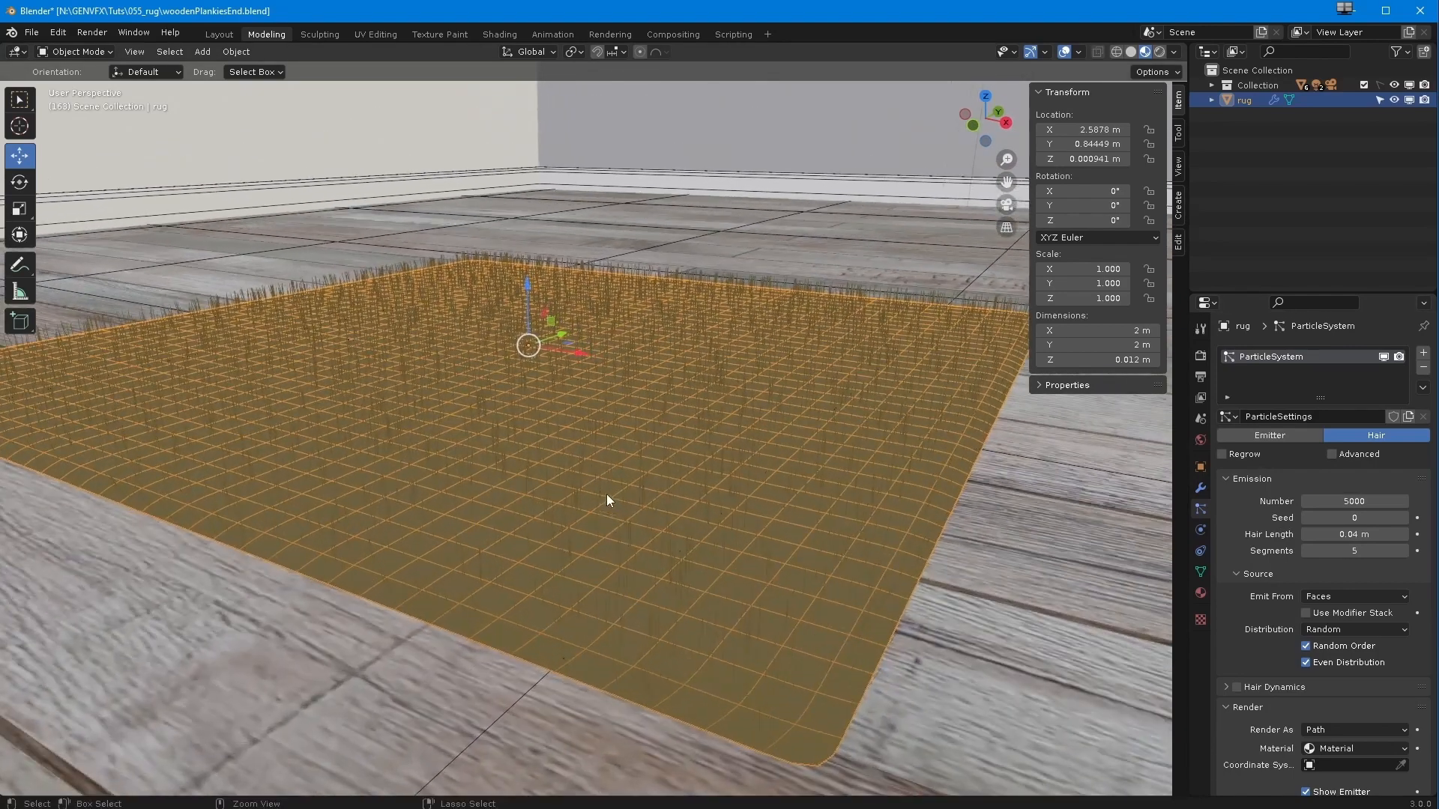
{"action": "scroll", "coordinate": [600, 496], "scroll_direction": "up", "scroll_amount": 2}
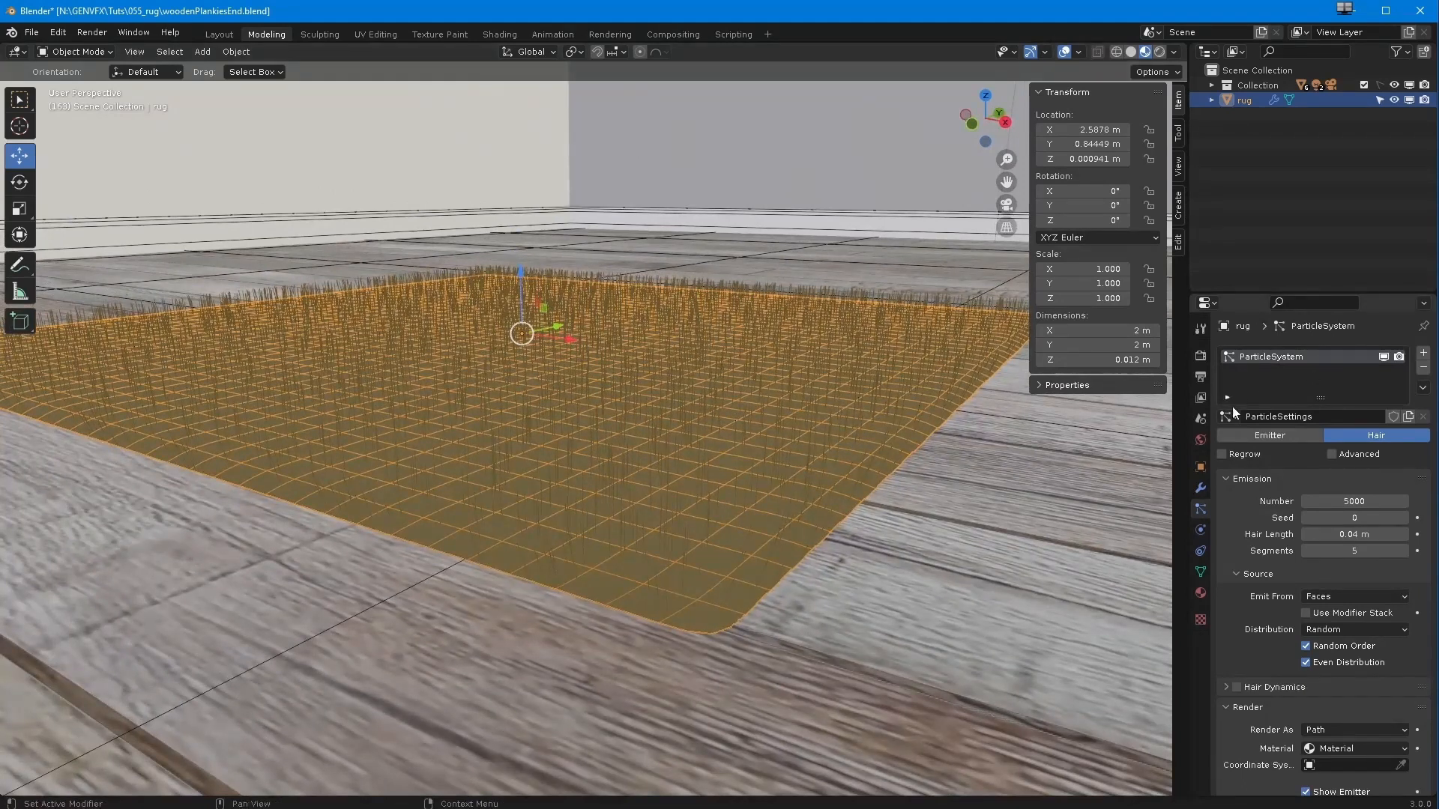
Render the current frame and examine the rug's pile up close in the Rendering workspace
{"action": "left_click", "coordinate": [90, 33]}
{"action": "left_click", "coordinate": [113, 49]}
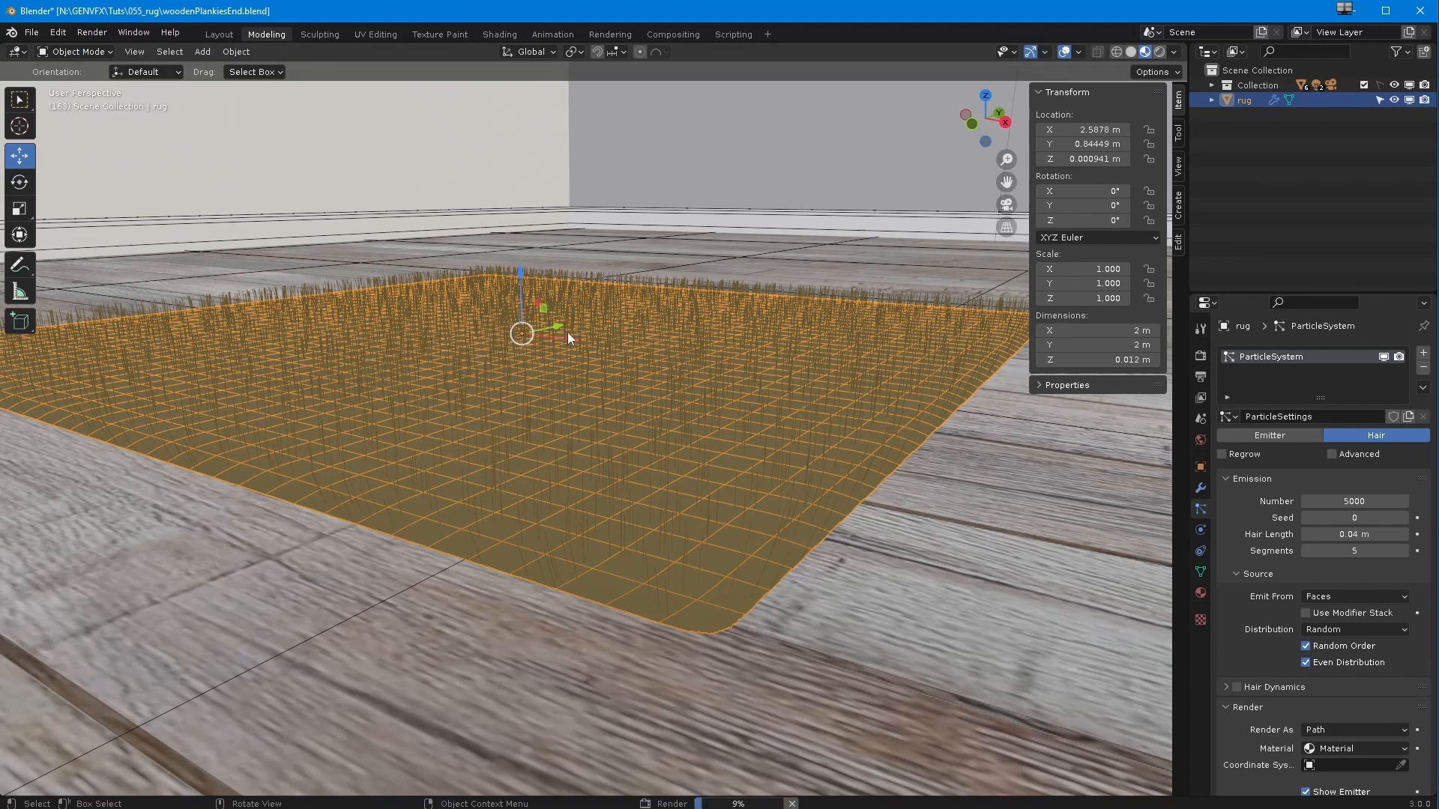
{"action": "left_click", "coordinate": [609, 35]}
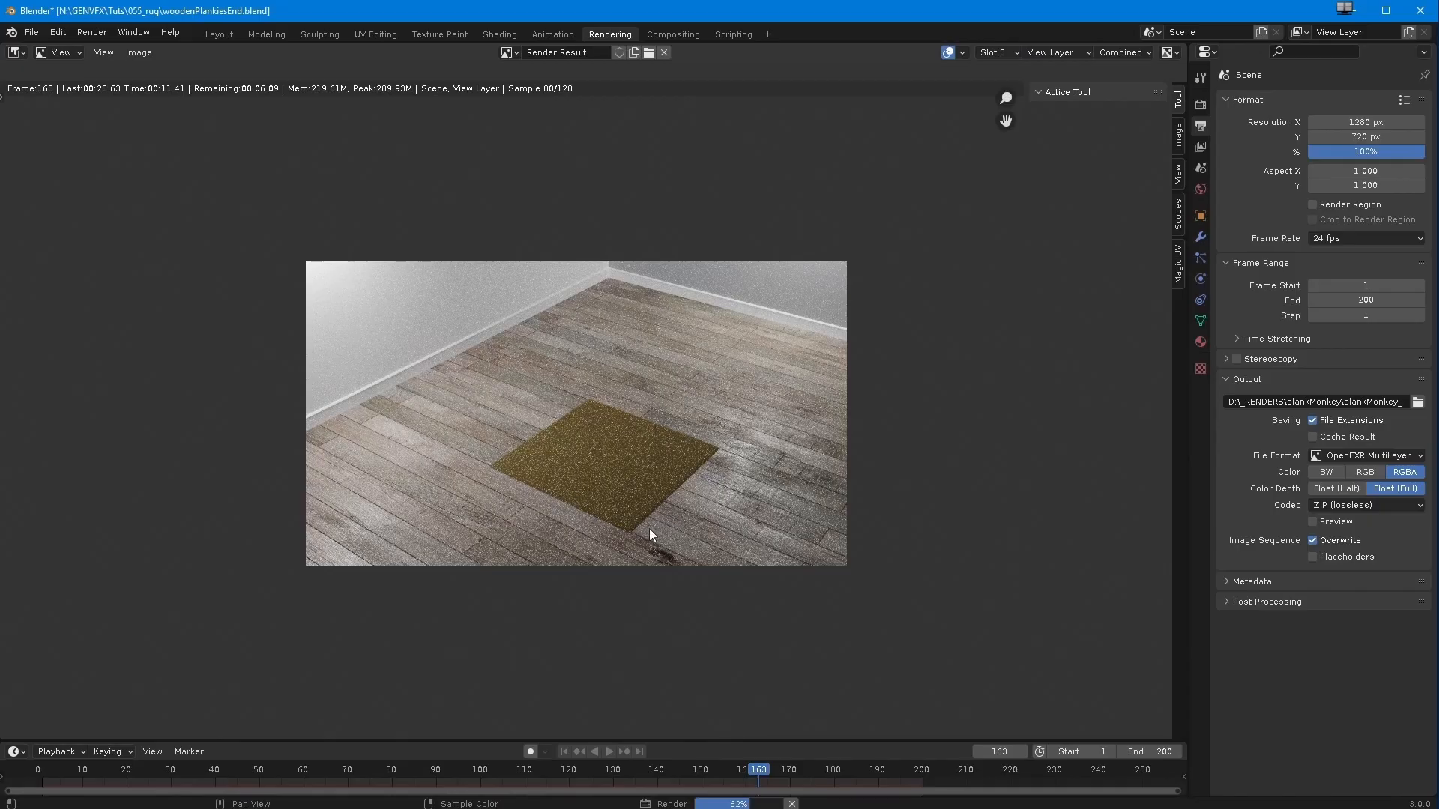
{"action": "scroll", "coordinate": [649, 529], "scroll_direction": "up", "scroll_amount": 5}
{"action": "scroll", "coordinate": [650, 505], "scroll_direction": "up", "scroll_amount": 3}
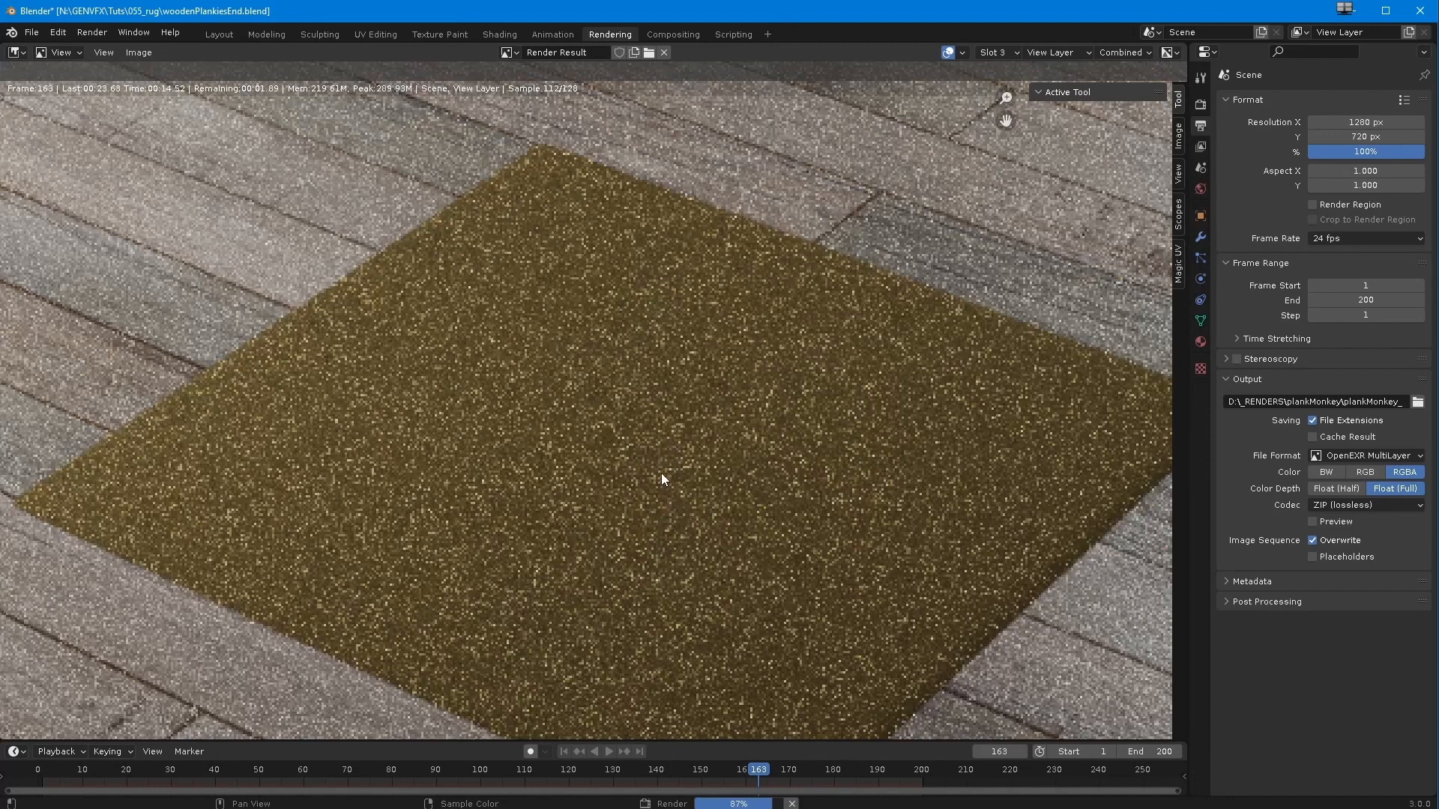
{"action": "scroll", "coordinate": [682, 434], "scroll_direction": "down", "scroll_amount": 2}
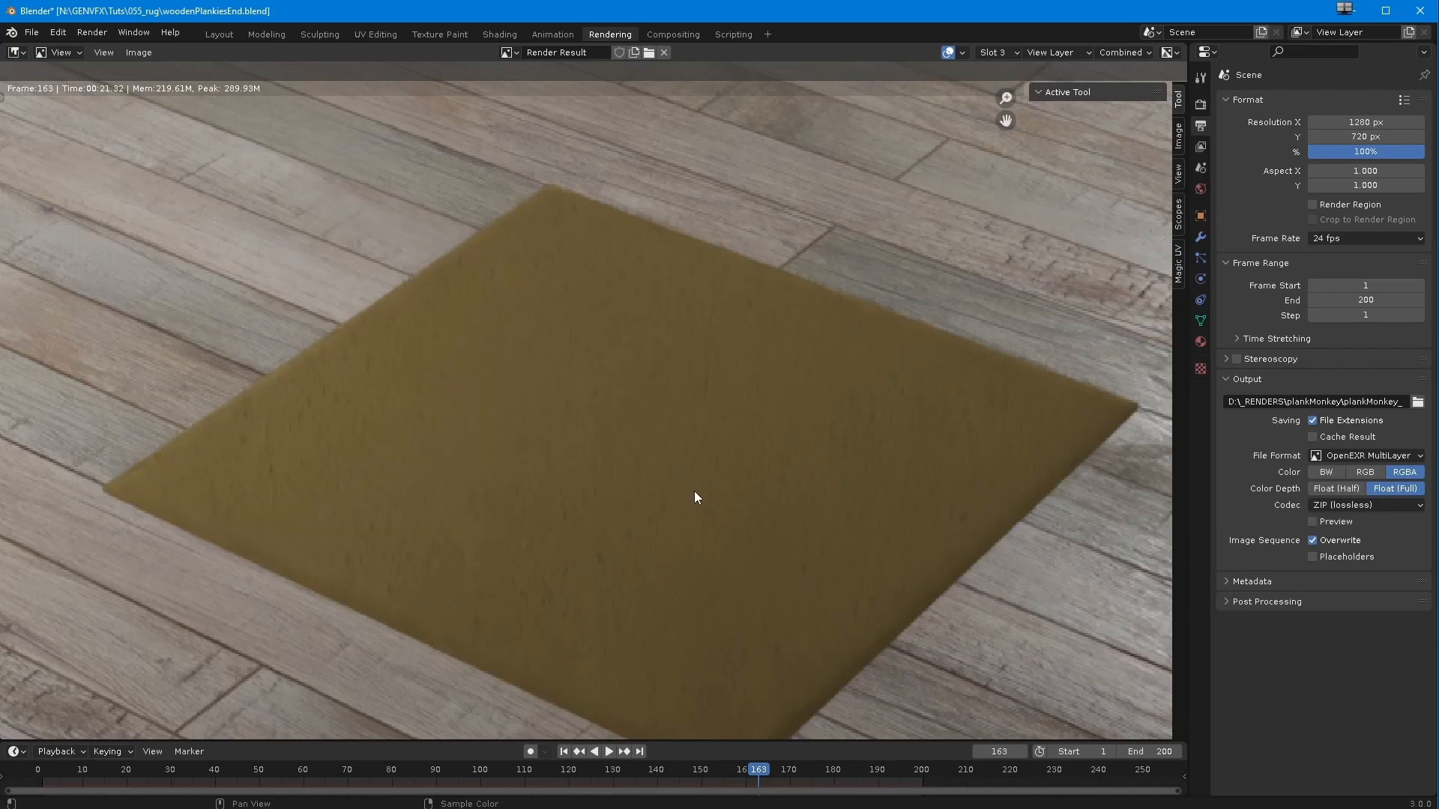
{"action": "scroll", "coordinate": [695, 497], "scroll_direction": "down", "scroll_amount": 1}
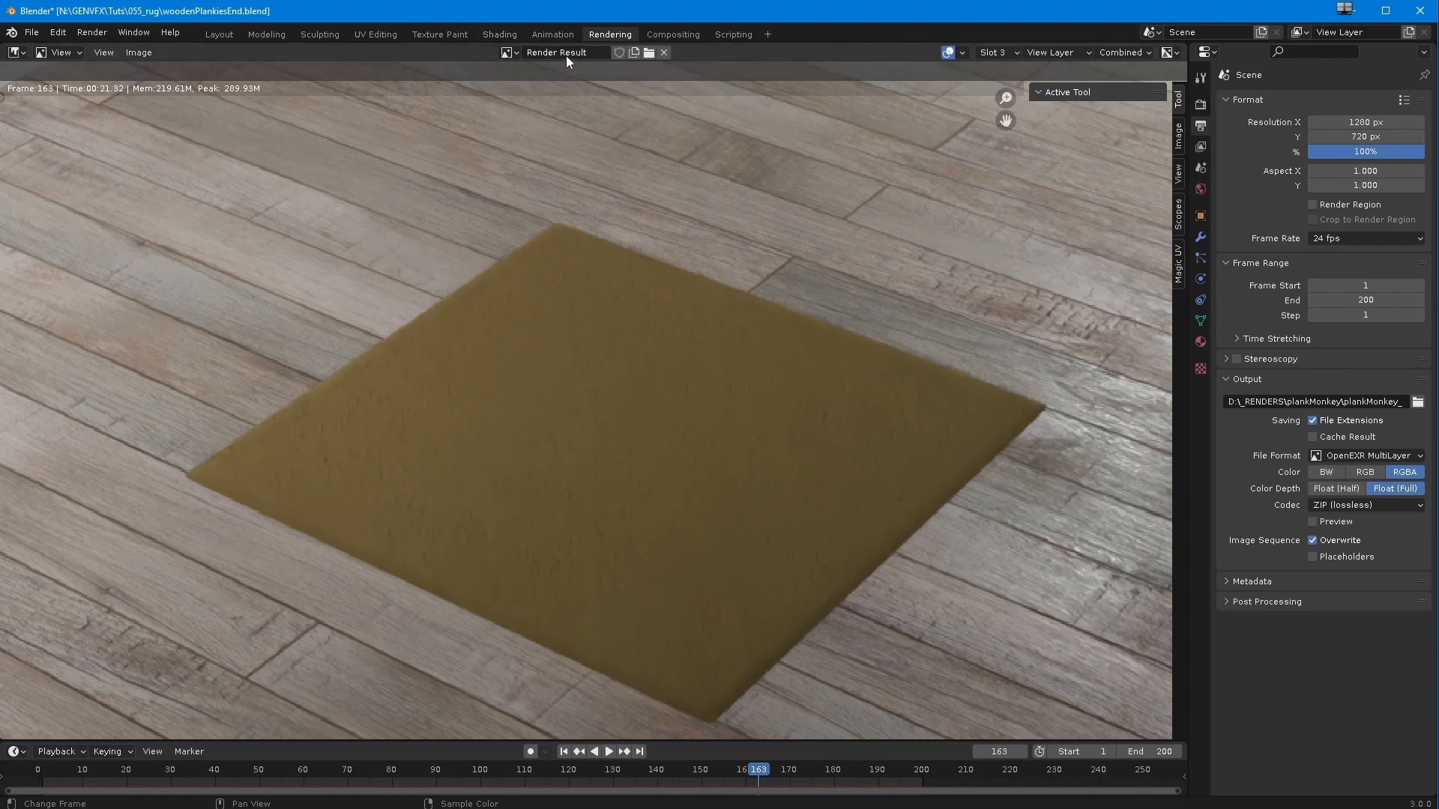
Return to the Modeling workspace and switch the rug back to Object Mode
{"action": "left_click", "coordinate": [266, 35]}
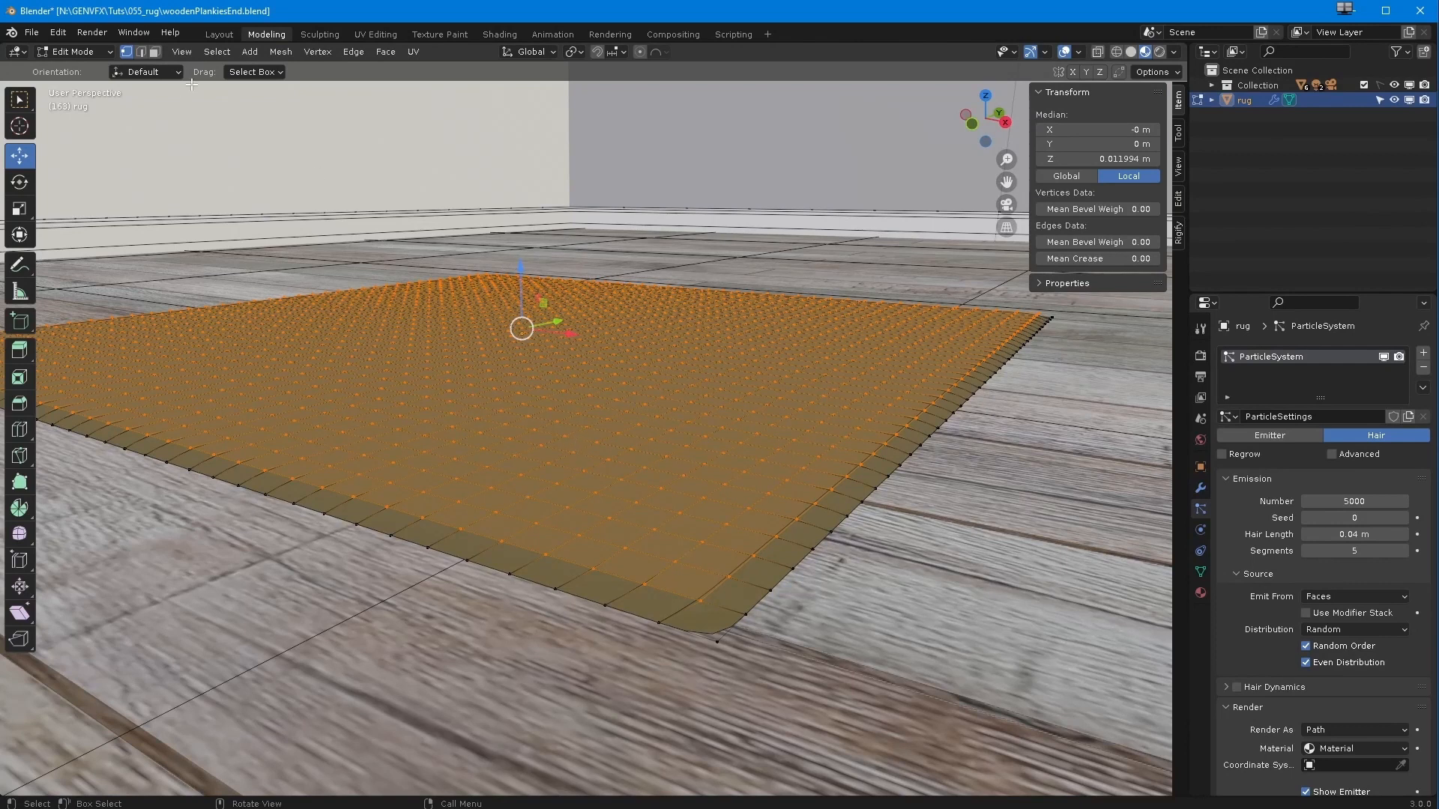
{"action": "left_click", "coordinate": [219, 34]}
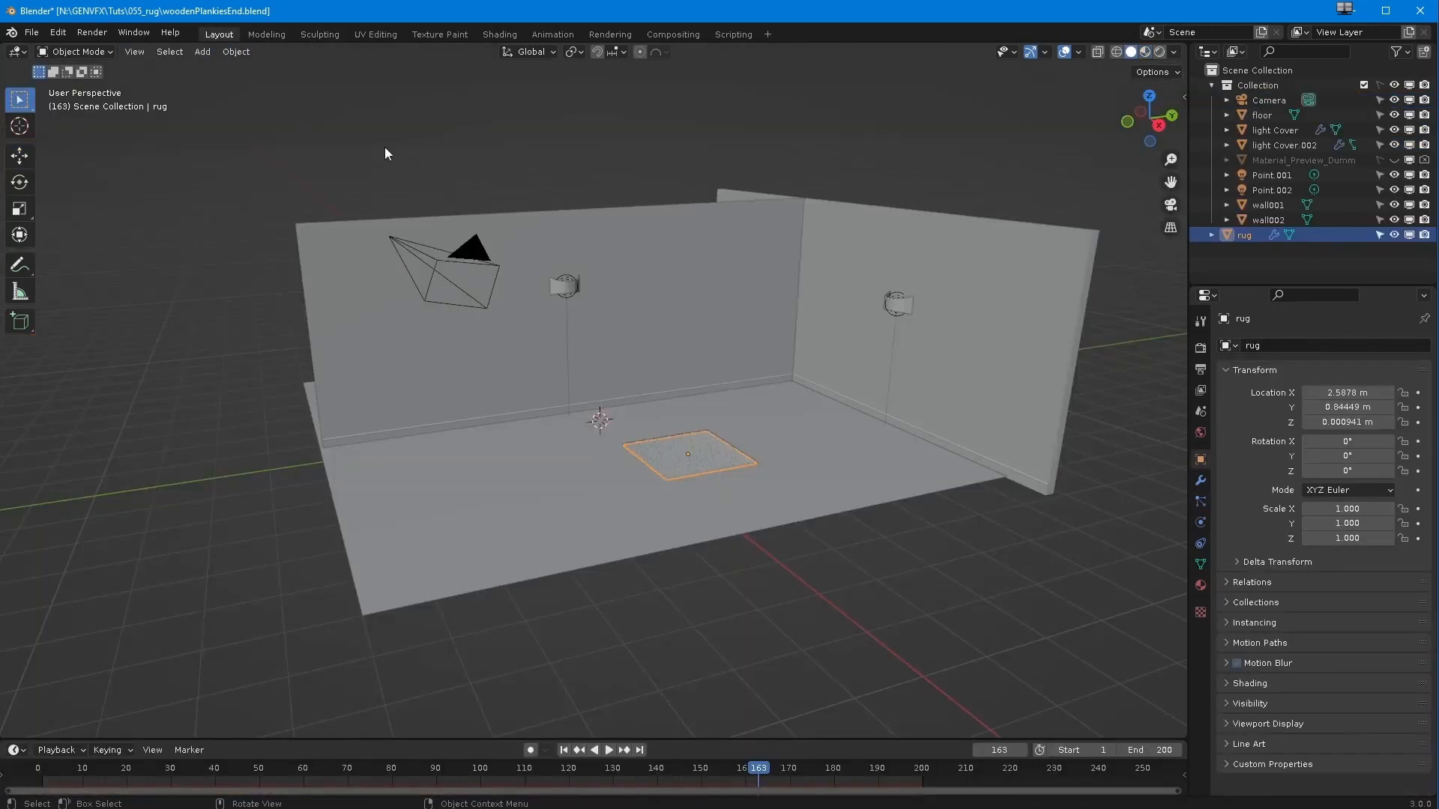
{"action": "left_click", "coordinate": [263, 38]}
{"action": "left_click", "coordinate": [75, 52]}
{"action": "left_click", "coordinate": [80, 69]}
{"action": "middle_click_drag", "start_coordinate": [586, 321], "coordinate": [594, 368]}
Collapse the hair's emission settings and expand its children settings
{"action": "left_click", "coordinate": [1226, 478]}
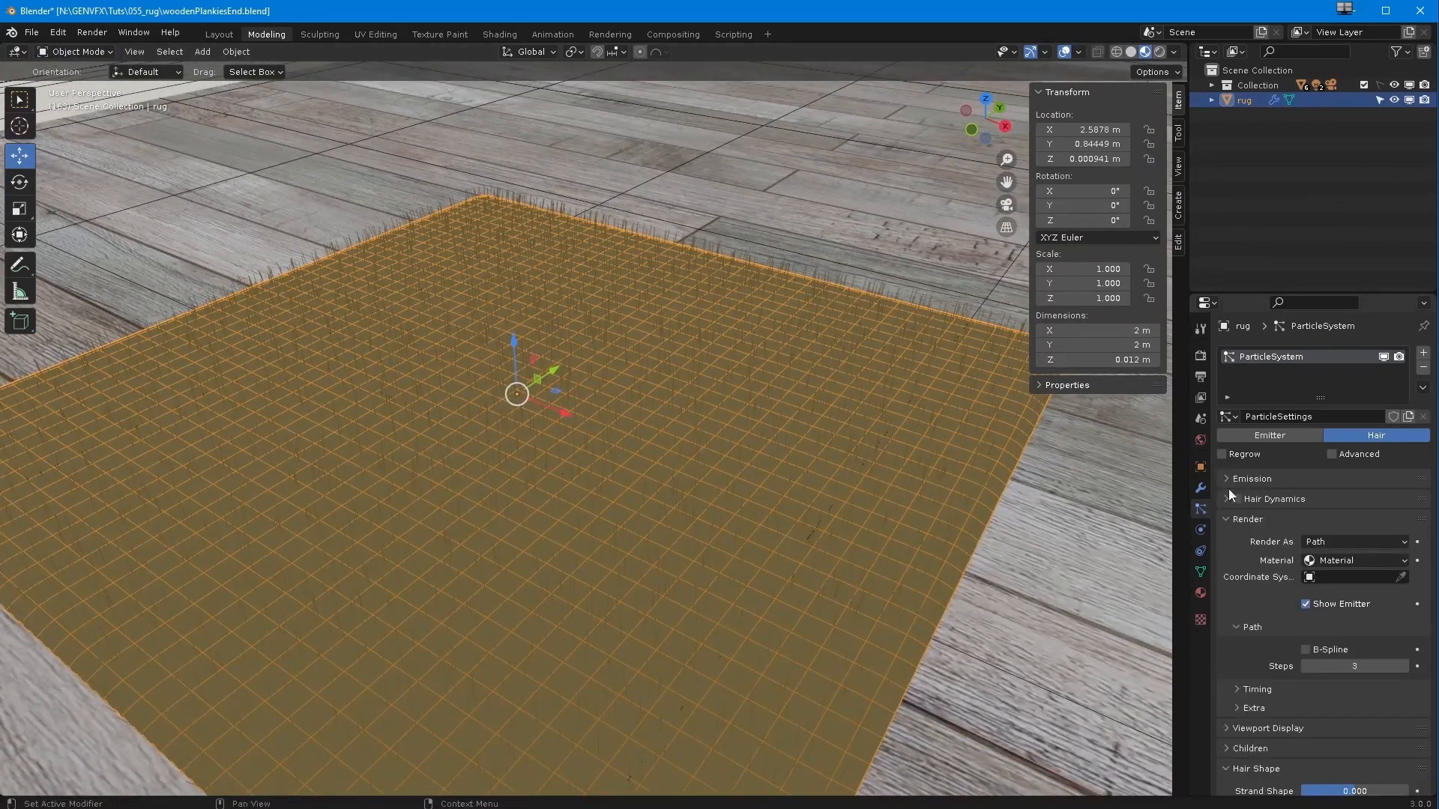
{"action": "scroll", "coordinate": [1253, 713], "scroll_direction": "down", "scroll_amount": 5}
{"action": "left_click", "coordinate": [1229, 613]}
{"action": "scroll", "coordinate": [1289, 621], "scroll_direction": "down", "scroll_amount": 3}
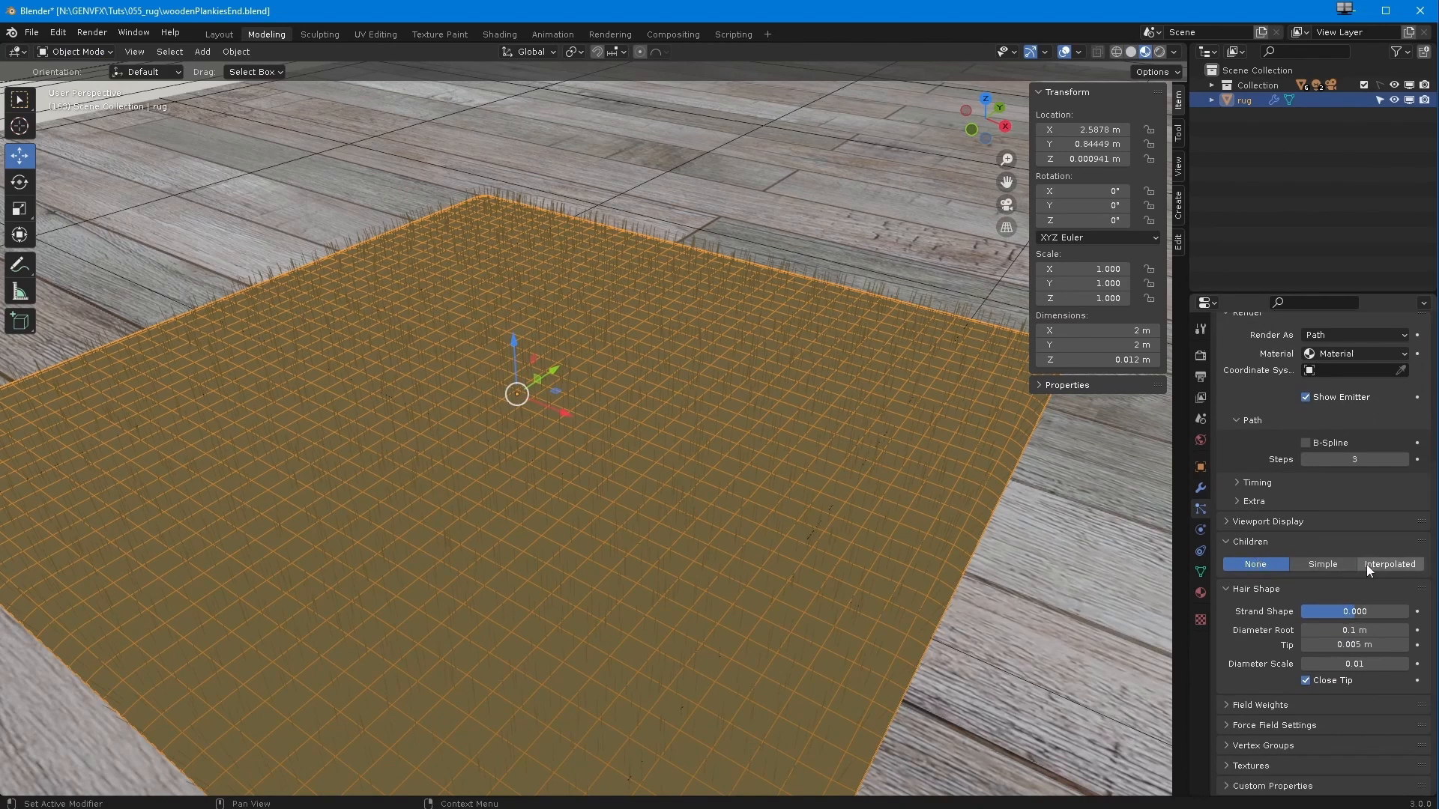
{"action": "scroll", "coordinate": [806, 436], "scroll_direction": "down", "scroll_amount": 4}
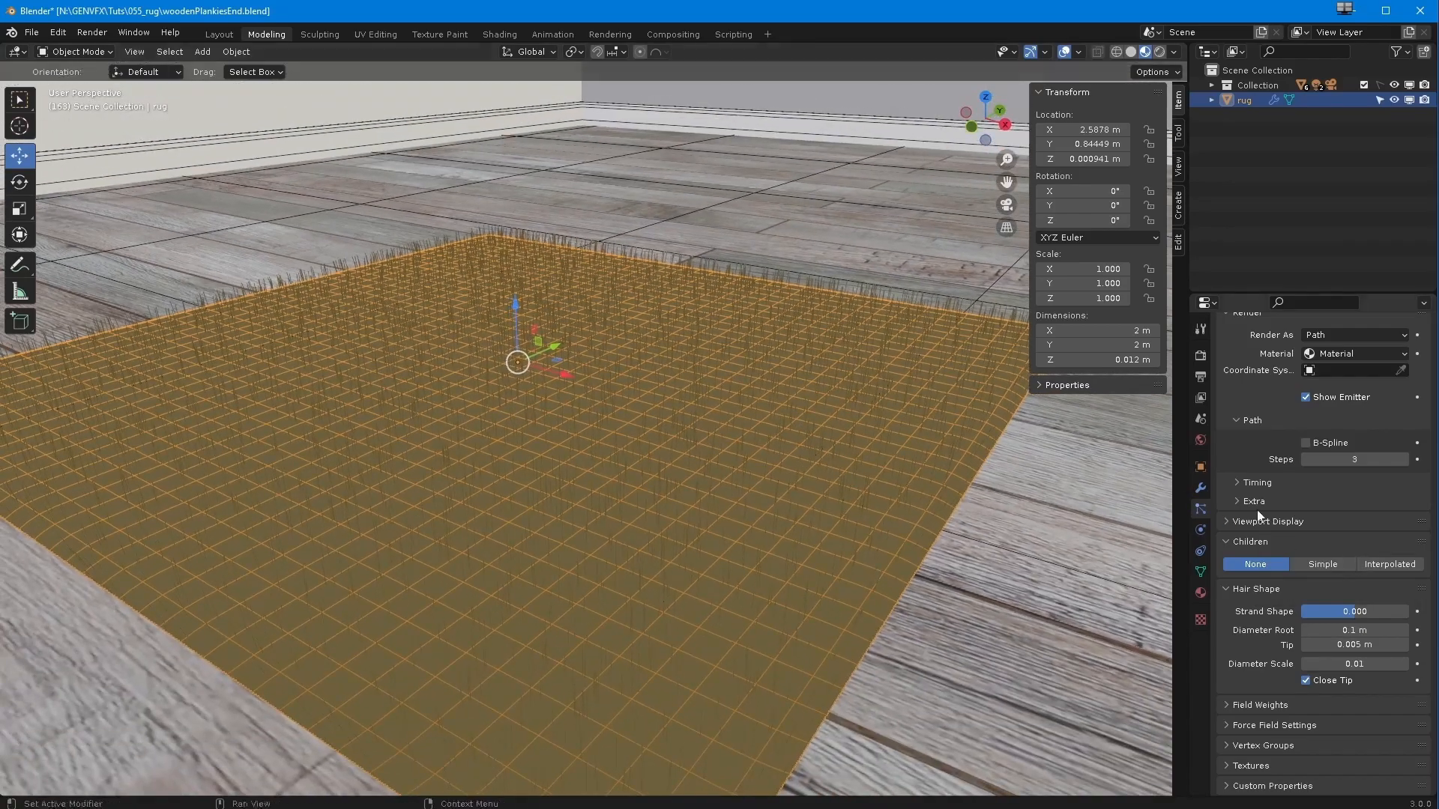
Try Simple children on the rug's hair and check how they spread around the rug's edges
{"action": "left_click", "coordinate": [1324, 564]}
{"action": "scroll", "coordinate": [811, 417], "scroll_direction": "up", "scroll_amount": 3}
{"action": "middle_click_drag", "start_coordinate": [902, 478], "coordinate": [752, 415]}
{"action": "middle_click_drag", "start_coordinate": [749, 467], "coordinate": [953, 439]}
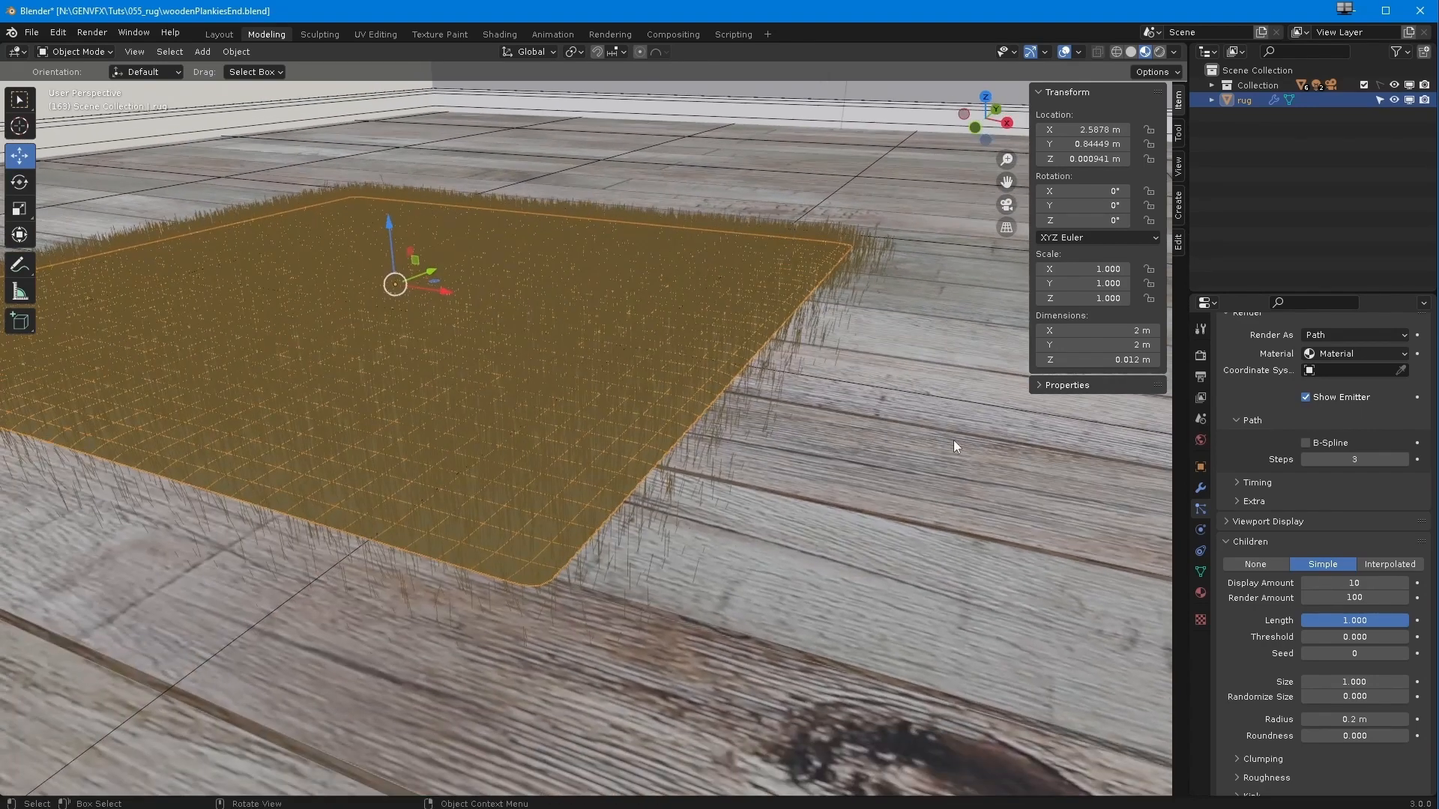
Switch the hair's children to Interpolated and check the coverage along the rug's edges
{"action": "left_click", "coordinate": [1379, 564]}
{"action": "middle_click_drag", "start_coordinate": [724, 398], "coordinate": [841, 314]}
{"action": "scroll", "coordinate": [726, 398], "scroll_direction": "up", "scroll_amount": 3}
{"action": "scroll", "coordinate": [712, 367], "scroll_direction": "down", "scroll_amount": 5}
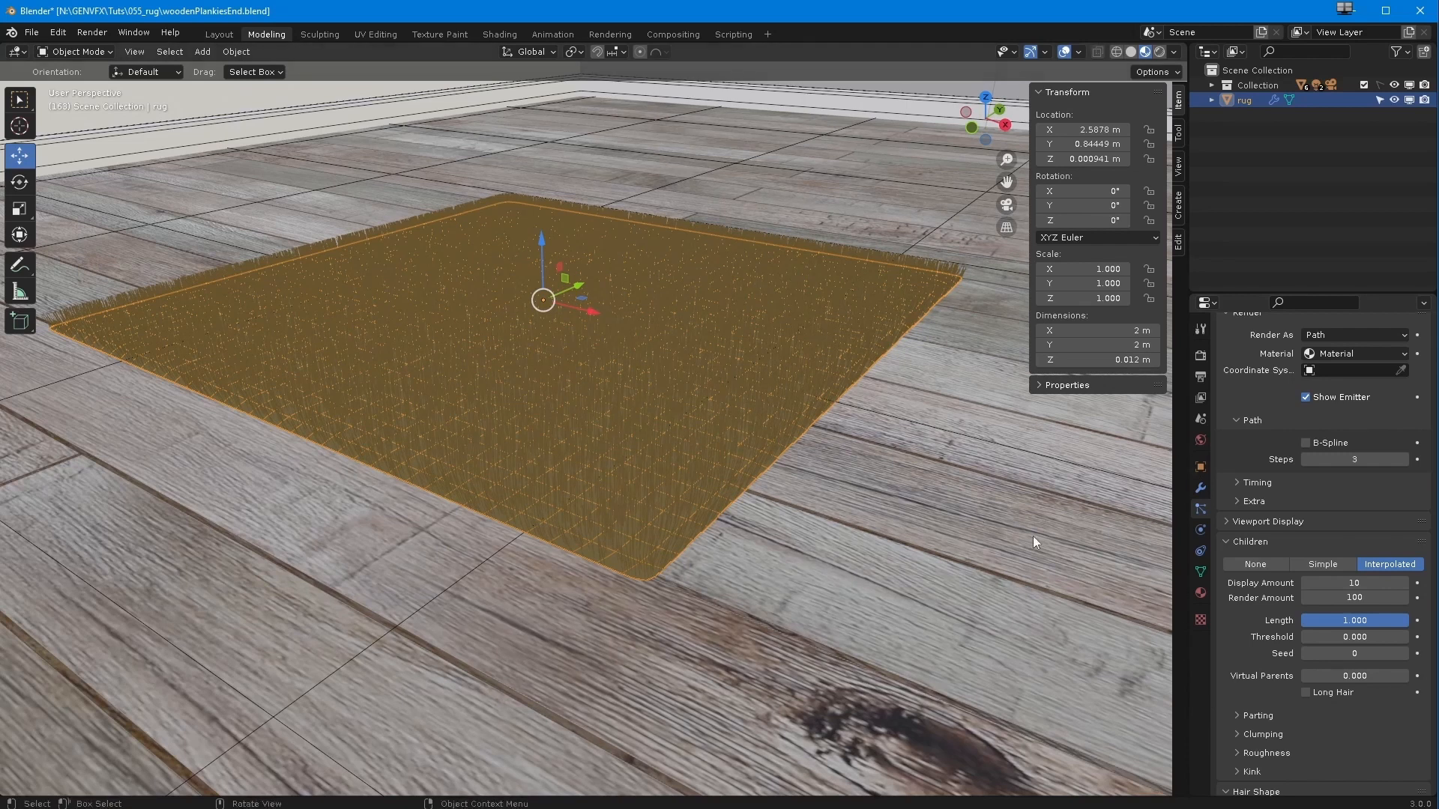
Set the display amount of the child hairs to 100 and check the pile at floor level
{"action": "left_click", "coordinate": [1320, 584]}
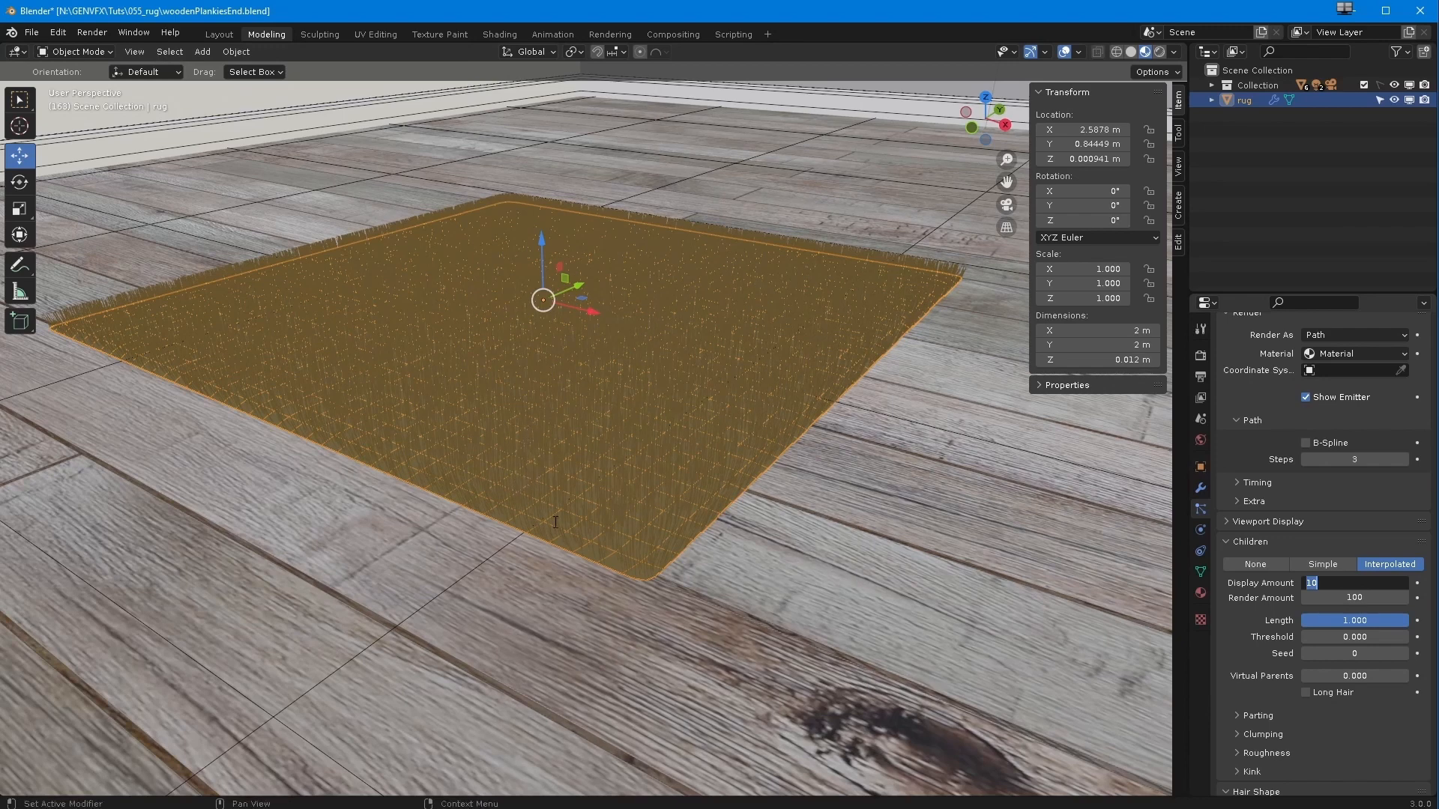
{"action": "left_click", "coordinate": [564, 592]}
{"action": "scroll", "coordinate": [664, 547], "scroll_direction": "up", "scroll_amount": 4}
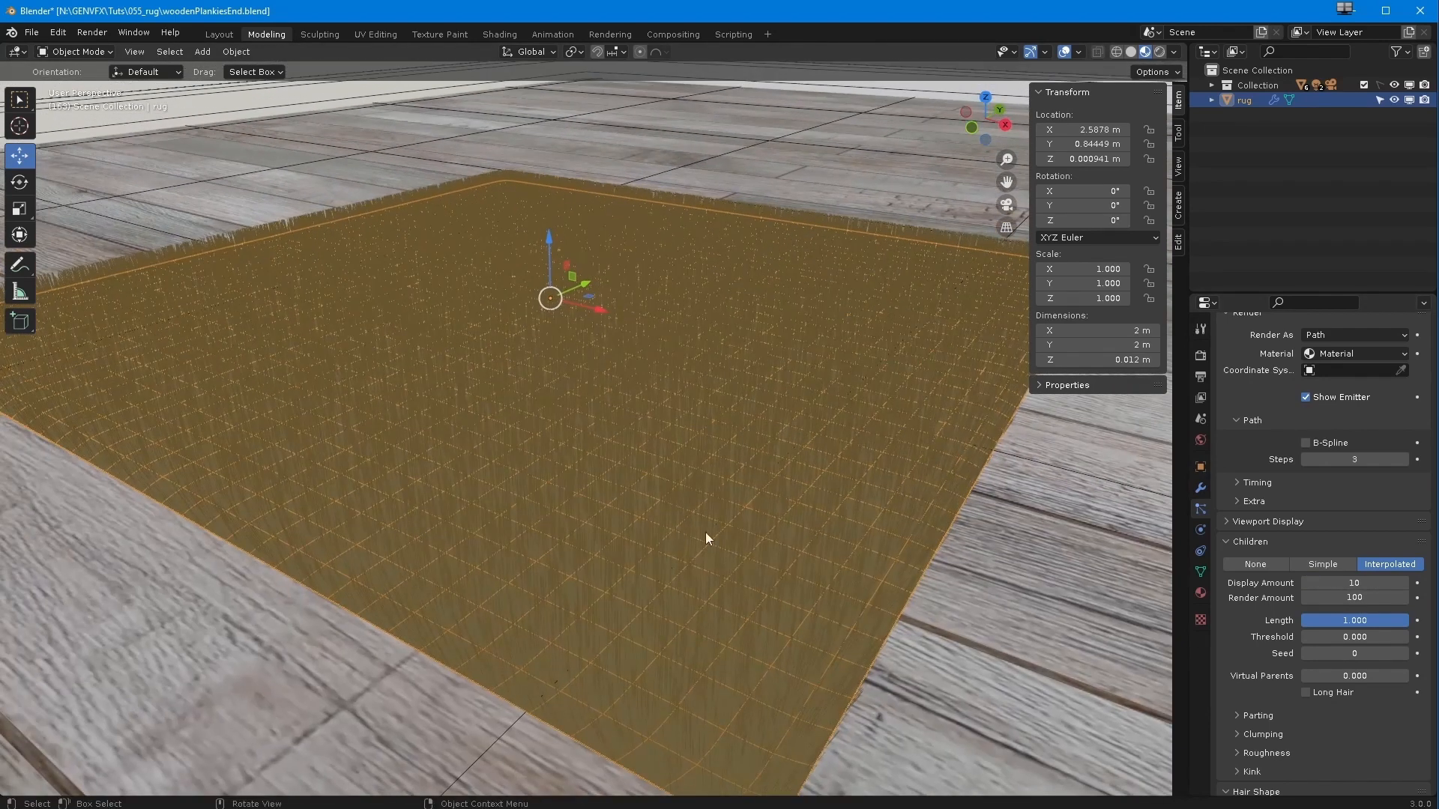
{"action": "left_click", "coordinate": [1333, 583]}
{"action": "type", "text": "100"}
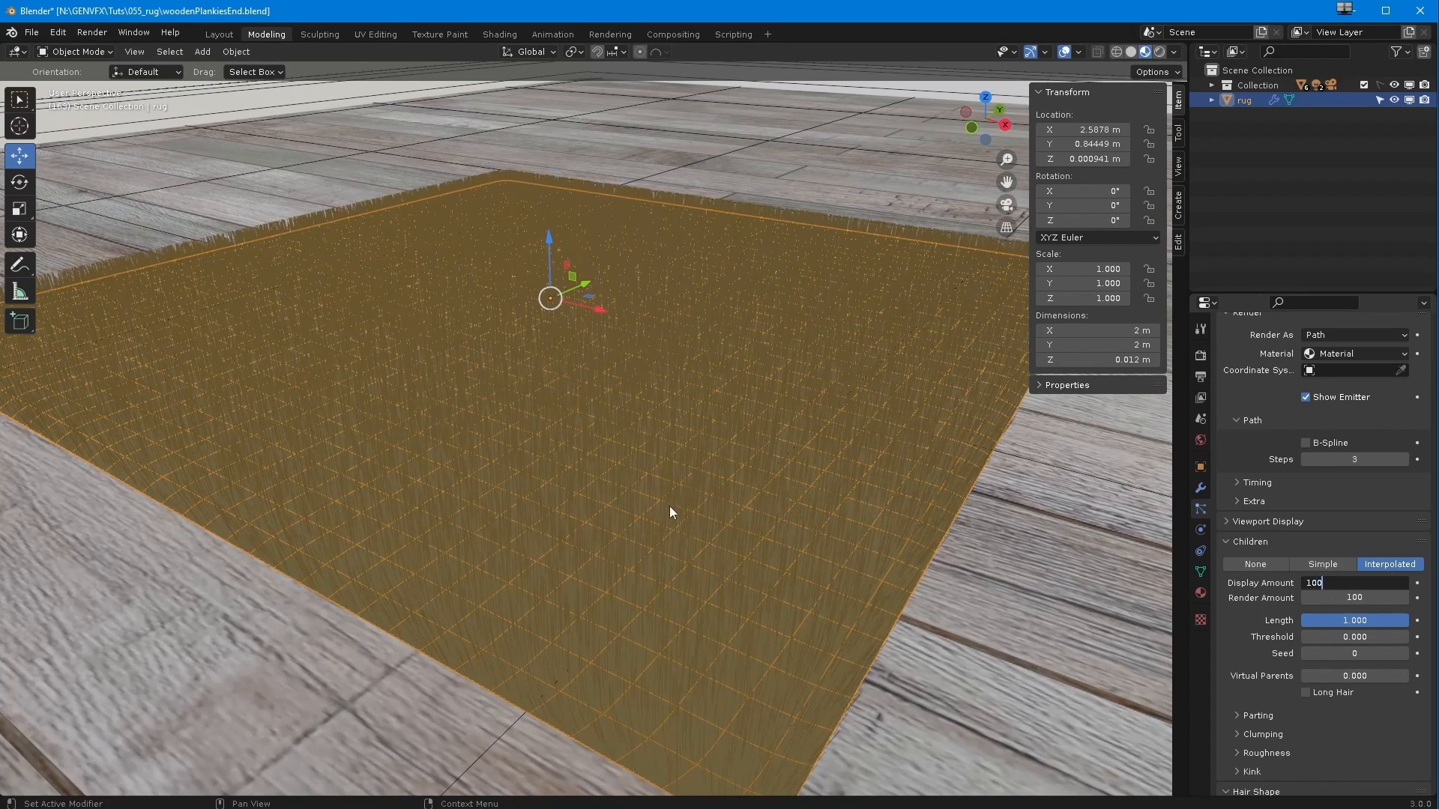
{"action": "key", "text": "Return"}
{"action": "middle_click_drag", "start_coordinate": [675, 519], "coordinate": [645, 489], "text": "ctrl"}
{"action": "middle_click_drag", "start_coordinate": [802, 460], "coordinate": [712, 503]}
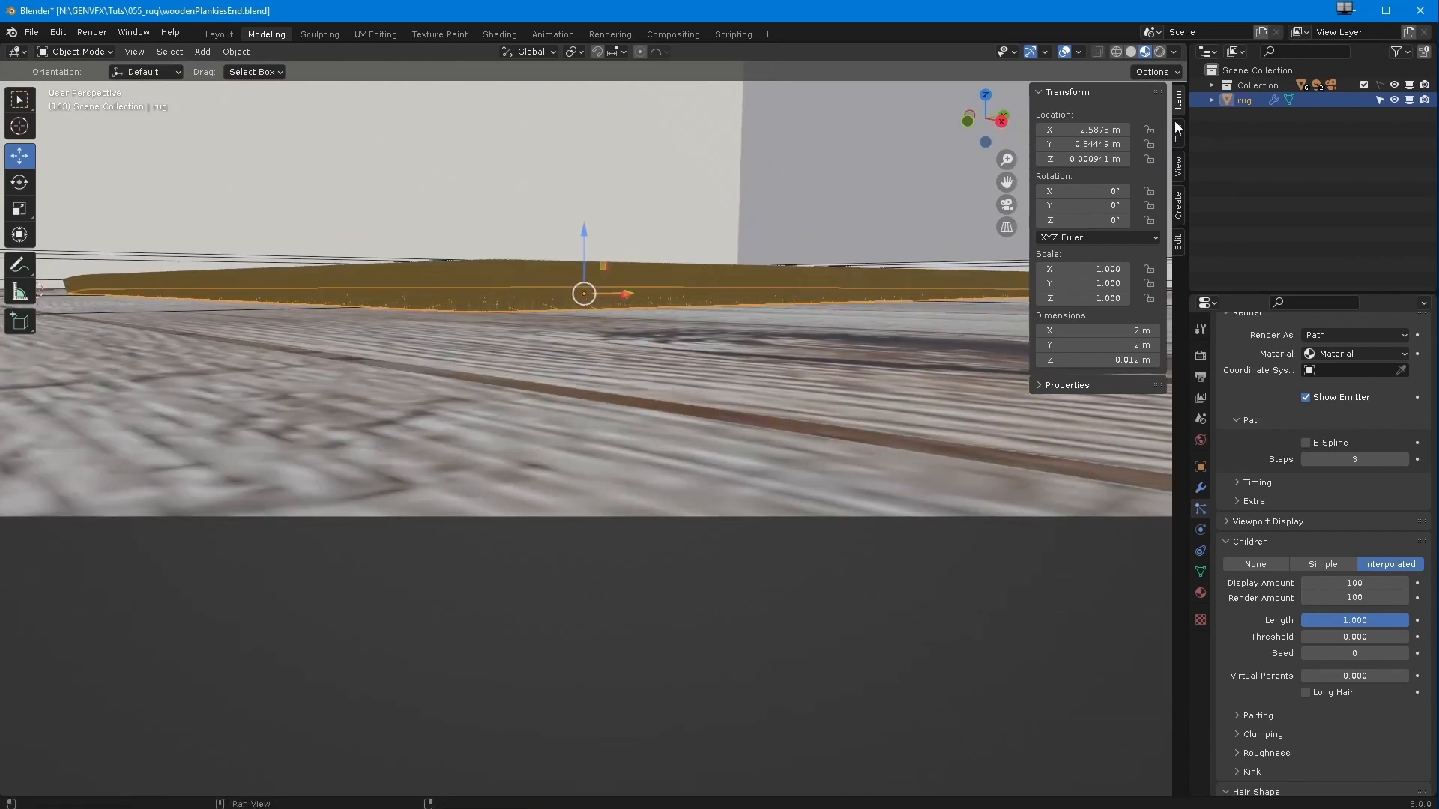
Set the viewport's clip start distance to 0.01 m
{"action": "left_click", "coordinate": [1178, 168]}
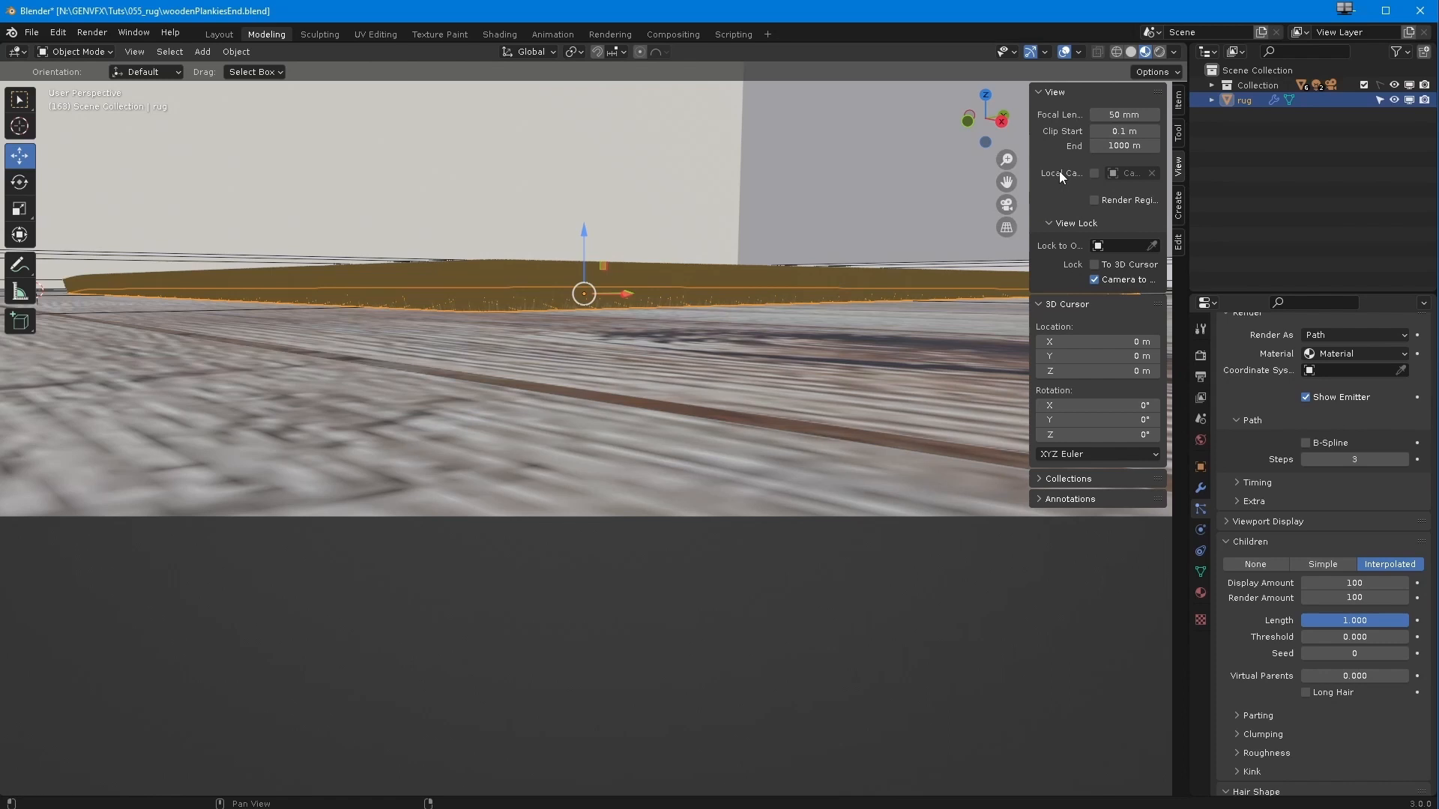
{"action": "left_click", "coordinate": [1111, 131]}
{"action": "key", "text": "BackSpace"}
{"action": "key", "text": "Return"}
{"action": "left_click", "coordinate": [1116, 131]}
{"action": "type", "text": ".01"}
{"action": "key", "text": "Return"}
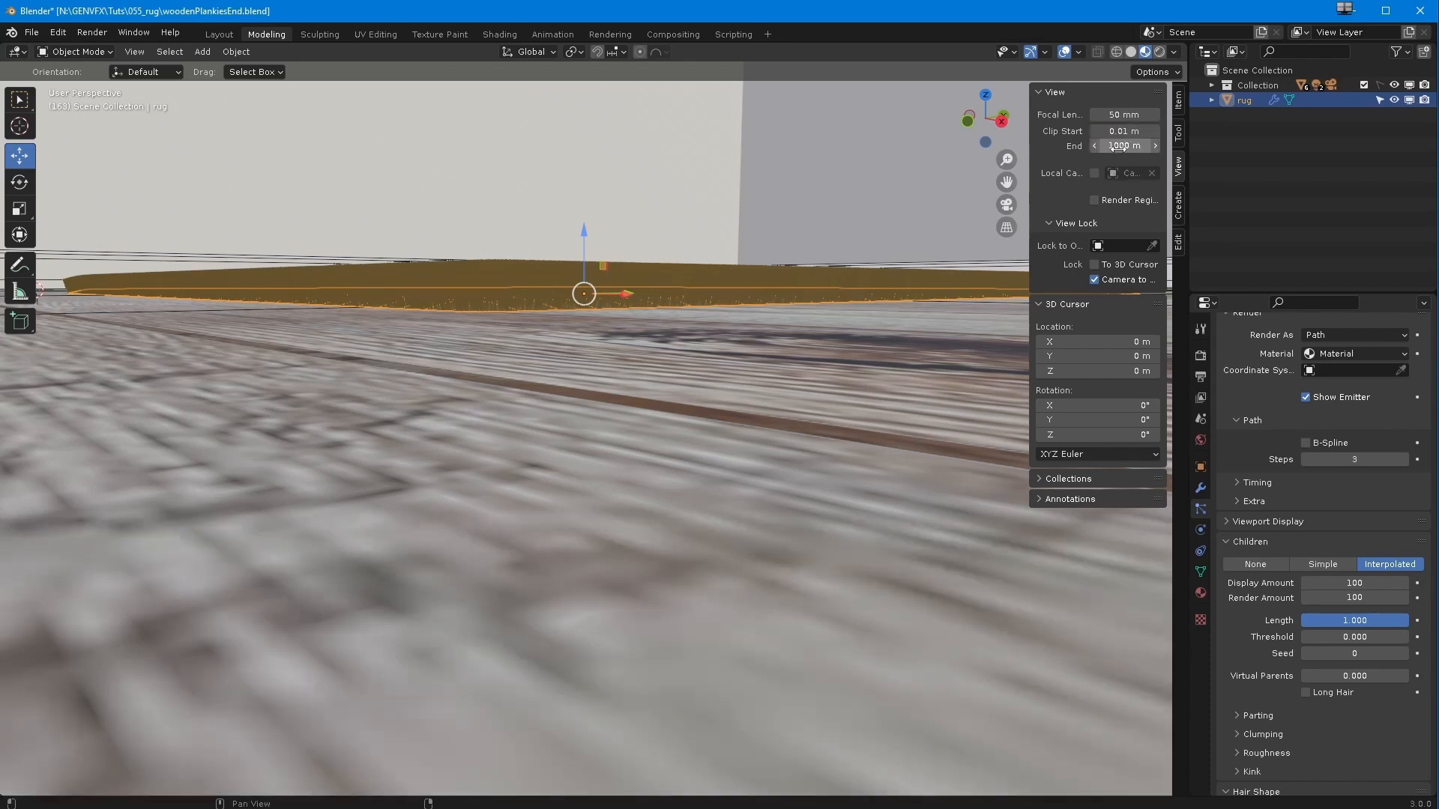
{"action": "middle_click_drag", "start_coordinate": [592, 322], "coordinate": [589, 400]}
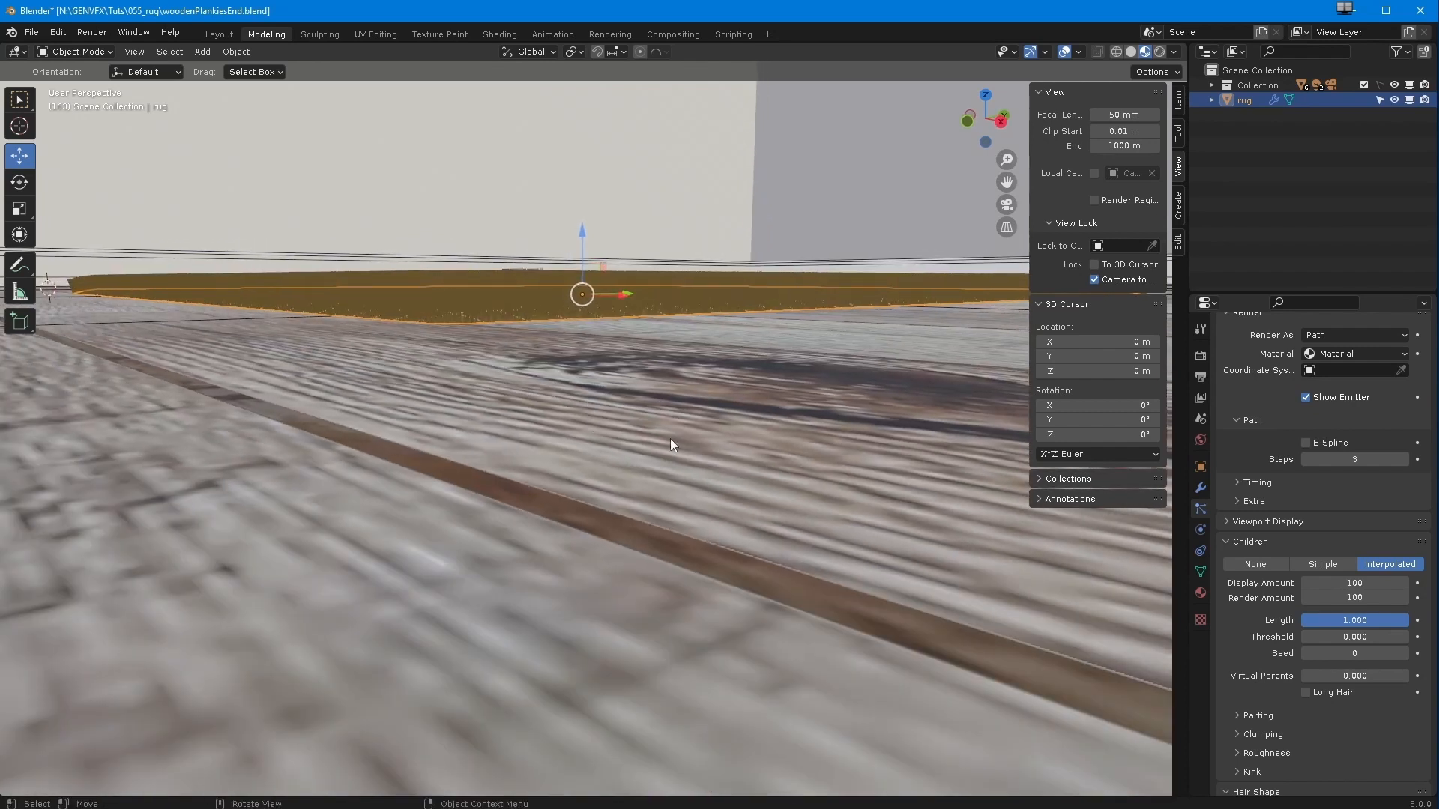
{"action": "middle_click_drag", "start_coordinate": [641, 465], "coordinate": [587, 443]}
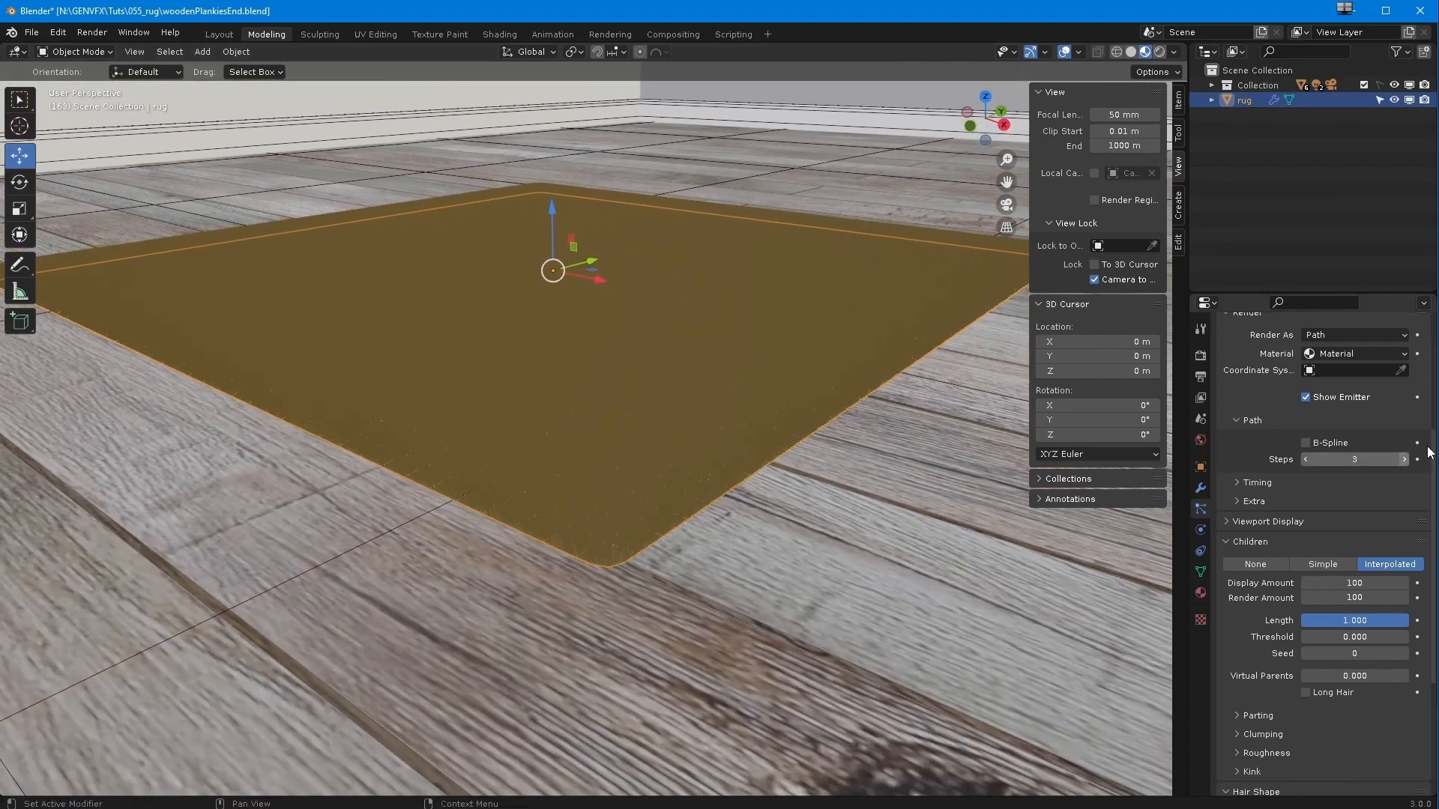
Set the display amount of the child hairs to 50
{"action": "left_click", "coordinate": [1376, 588]}
{"action": "type", "text": "50"}
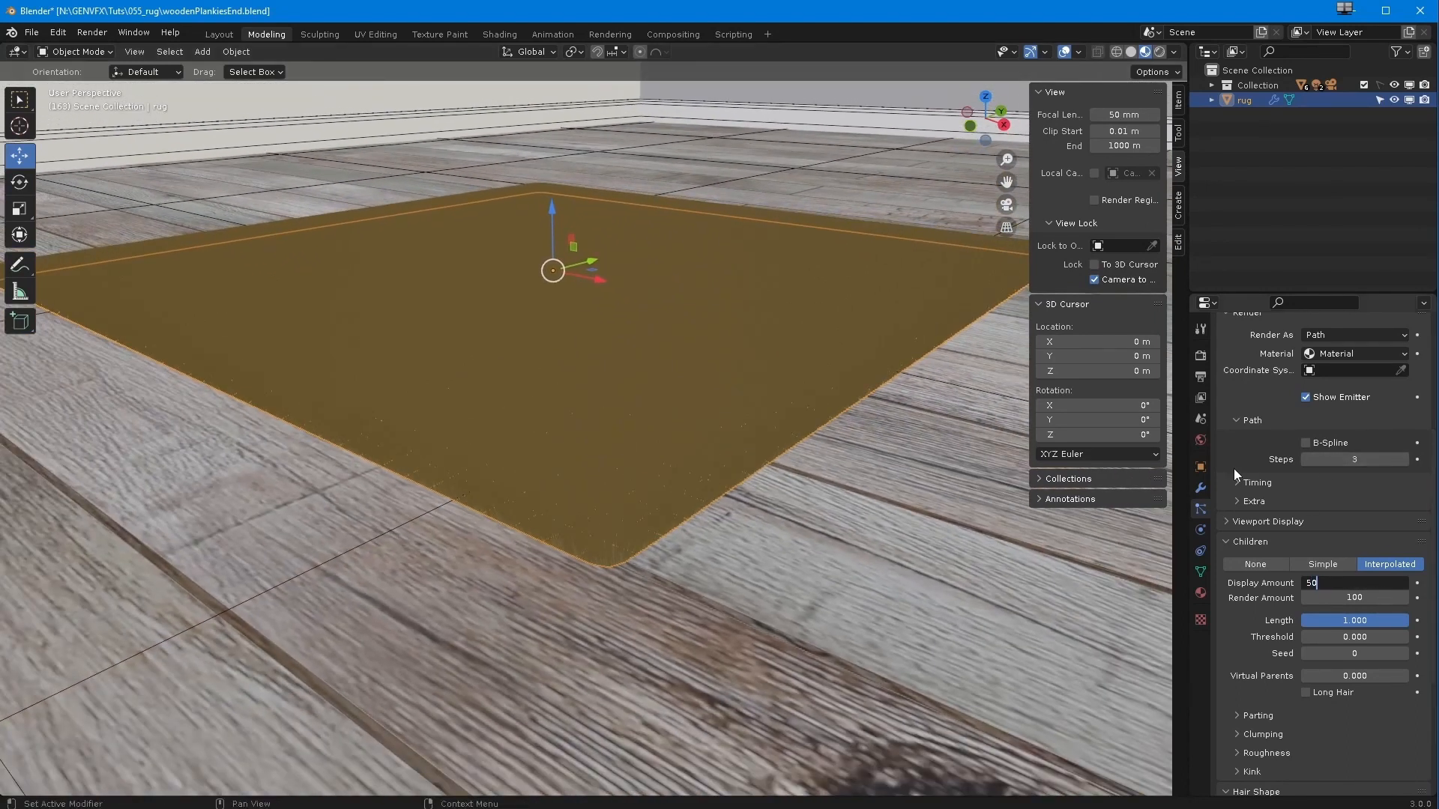
{"action": "key", "text": "Return"}
{"action": "middle_click_drag", "start_coordinate": [524, 564], "coordinate": [538, 552]}
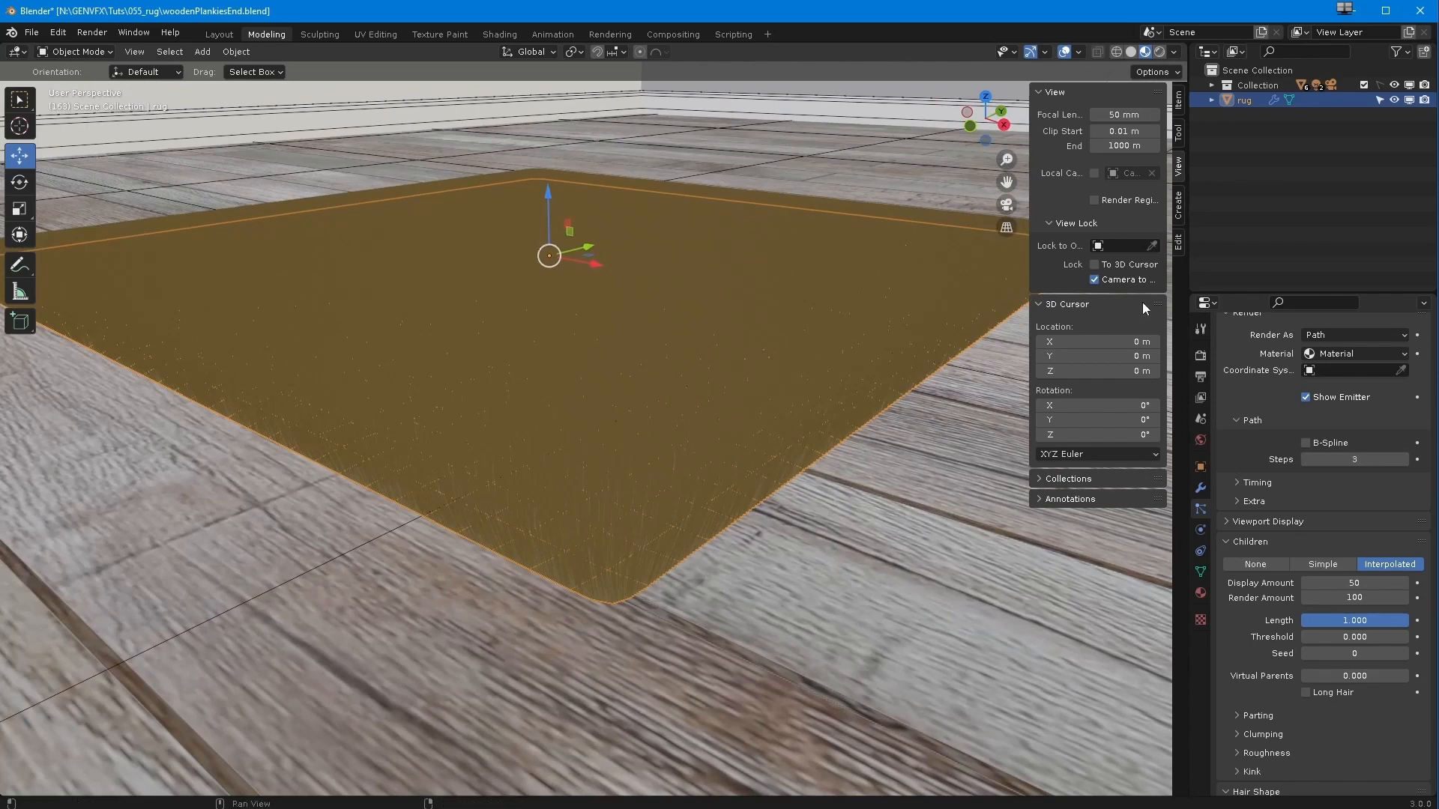
{"action": "middle_click_drag", "start_coordinate": [465, 520], "coordinate": [512, 584]}
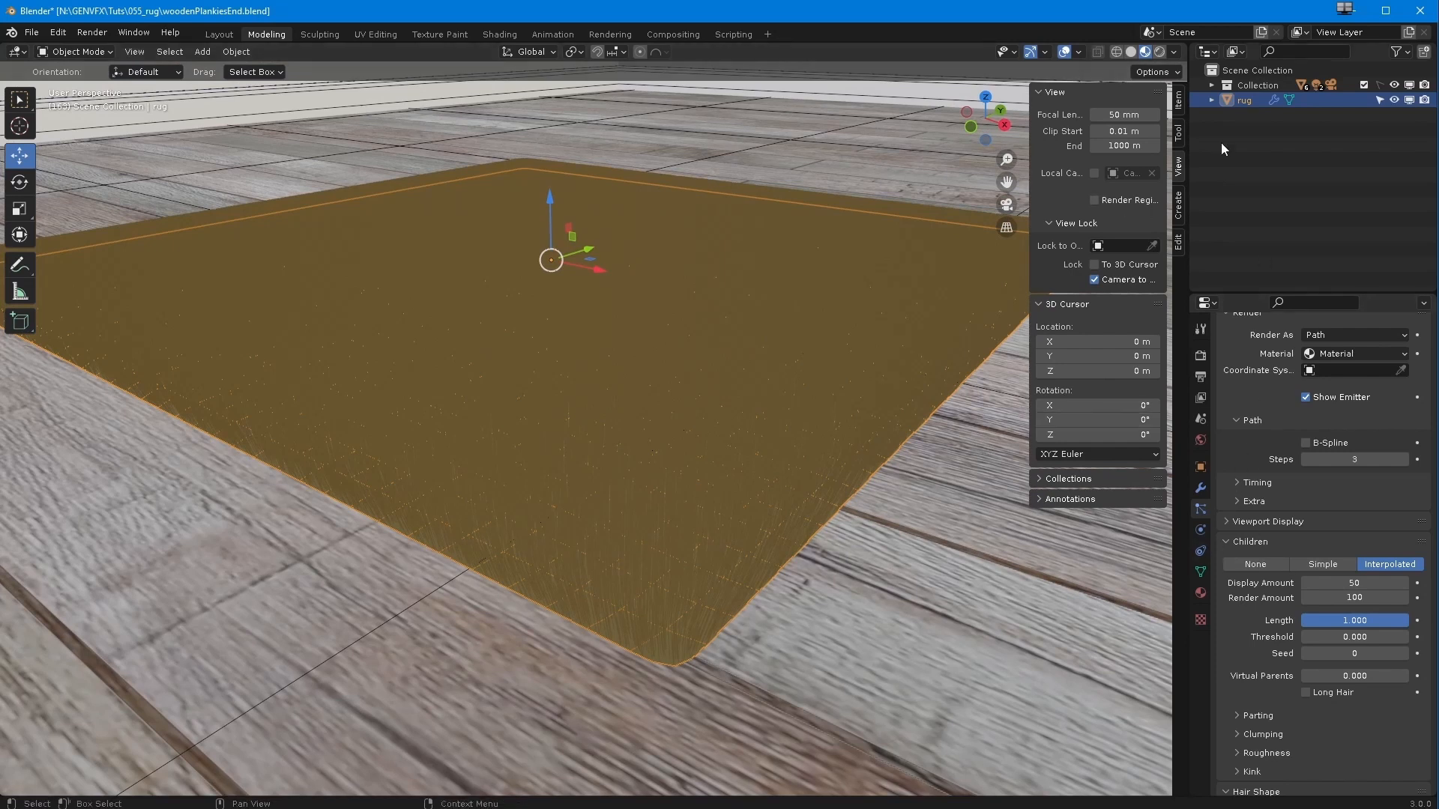
Add a second material to the rug with Principled Hair BSDF as its surface shader
{"action": "left_click", "coordinate": [1200, 594]}
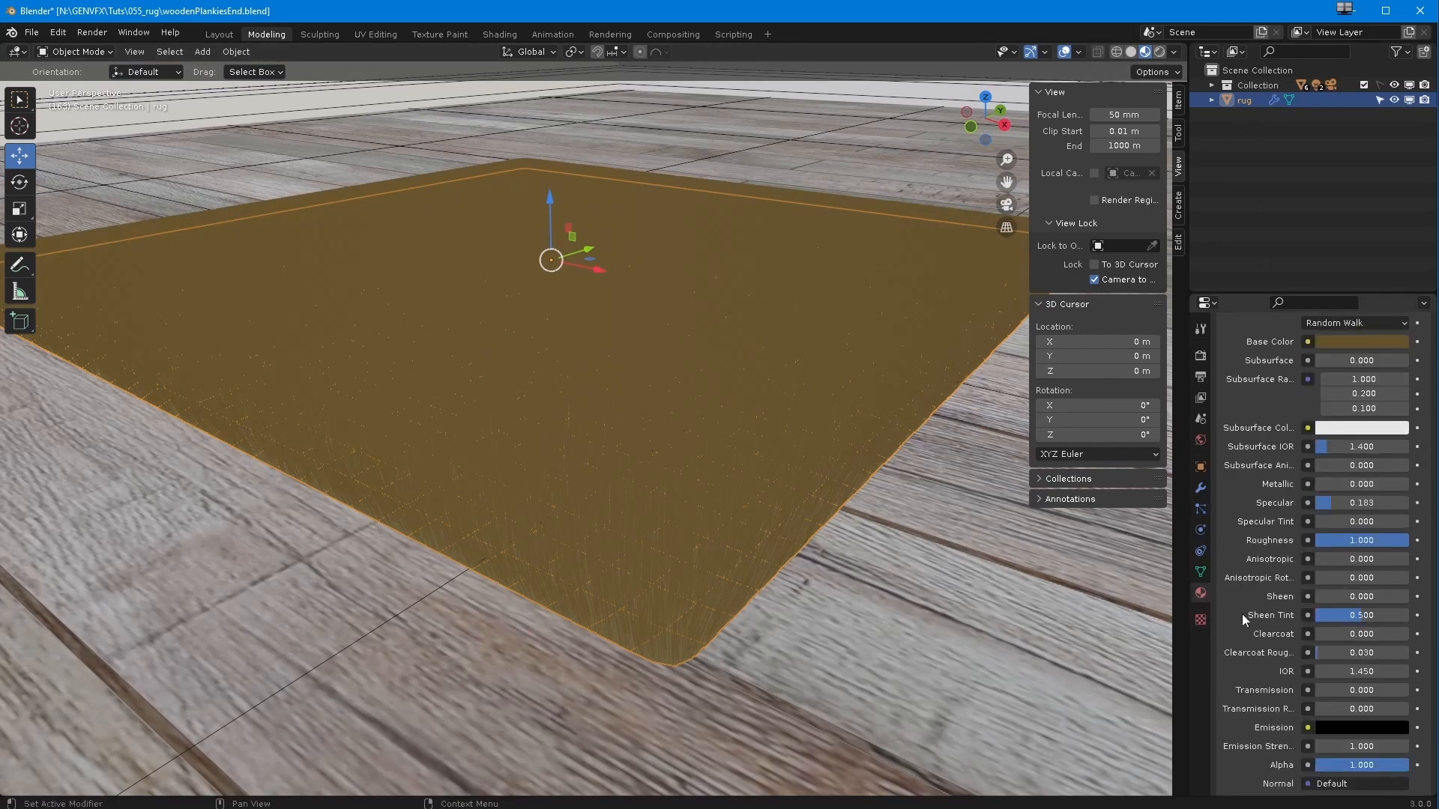
{"action": "scroll", "coordinate": [1264, 385], "scroll_direction": "up", "scroll_amount": 5}
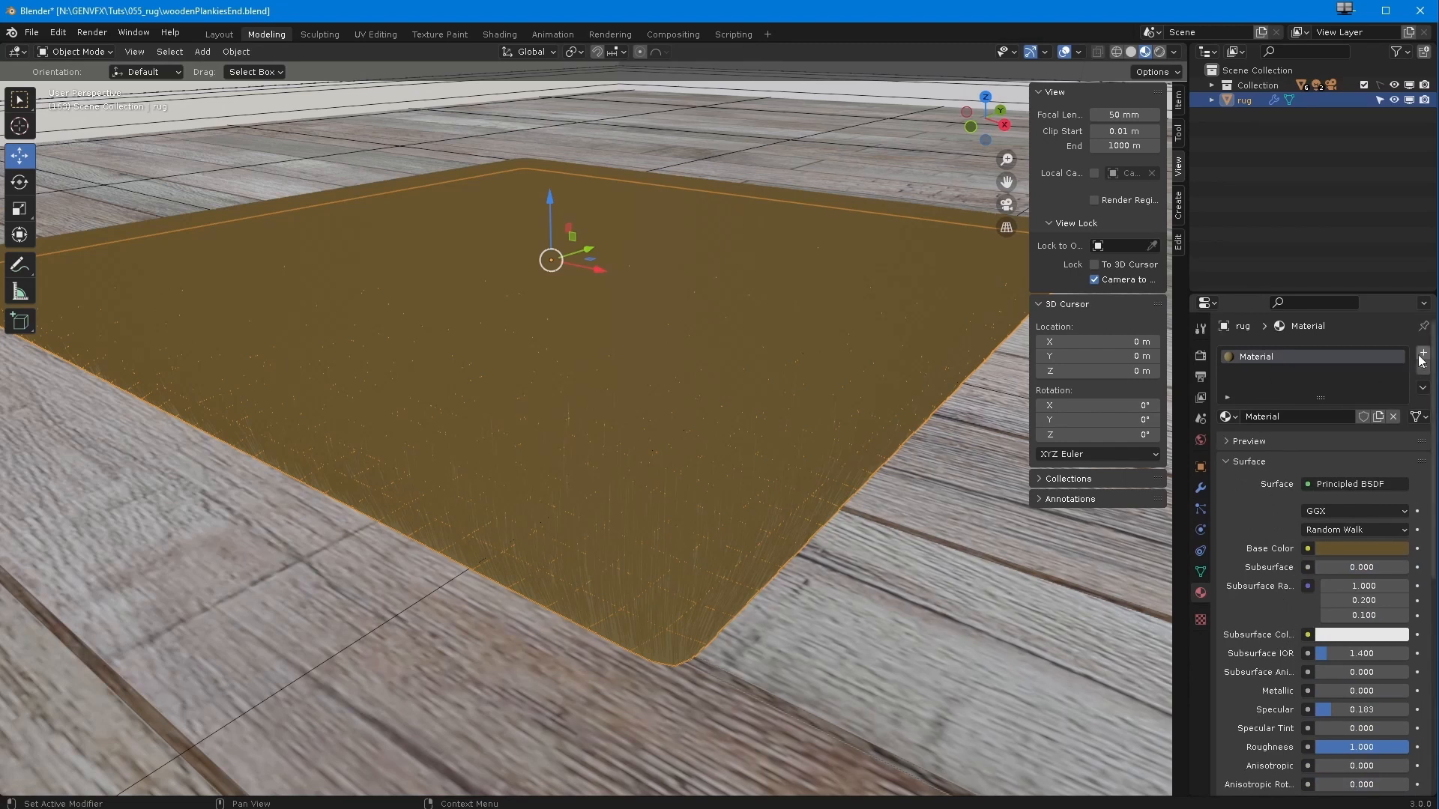
{"action": "left_click", "coordinate": [1274, 440]}
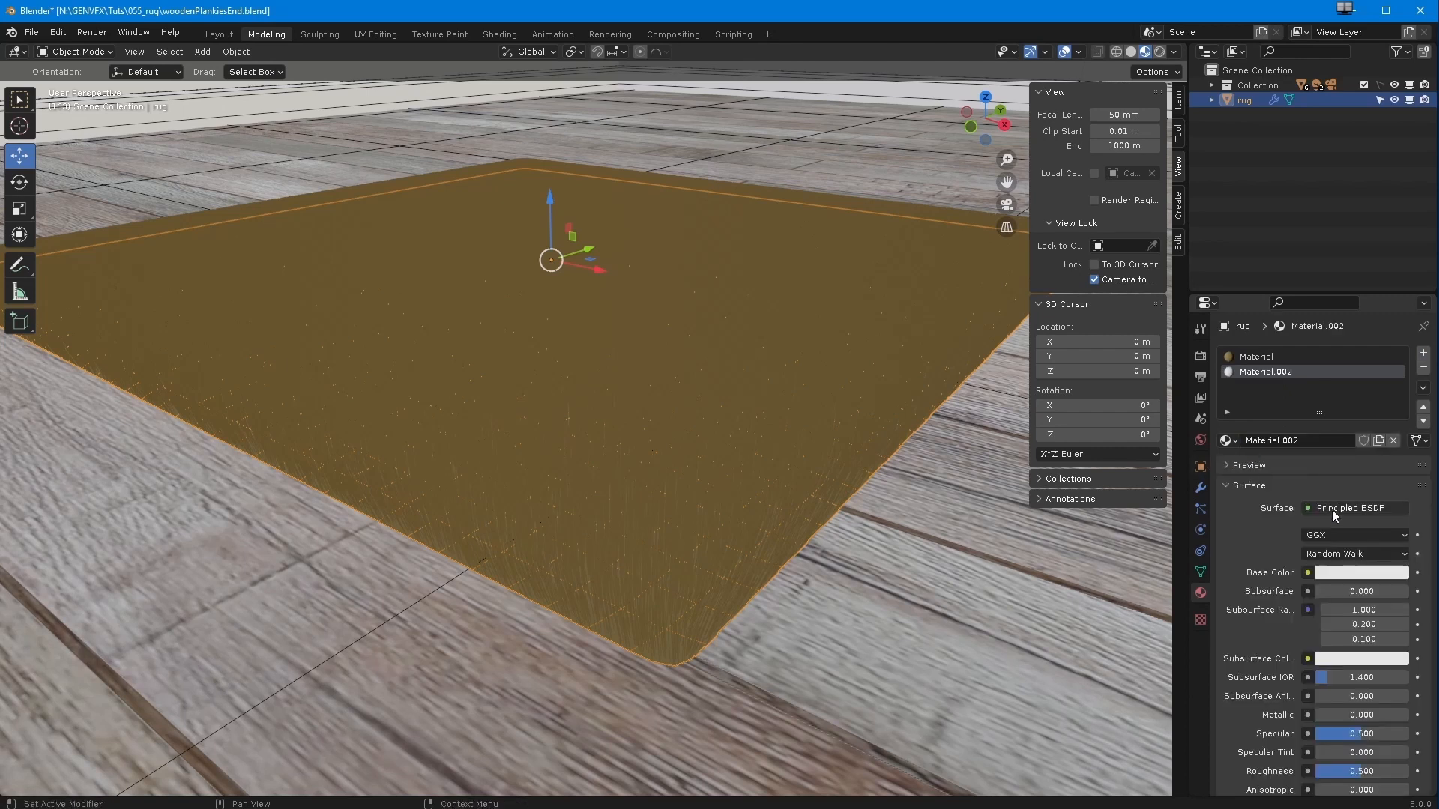
{"action": "left_click", "coordinate": [1331, 509]}
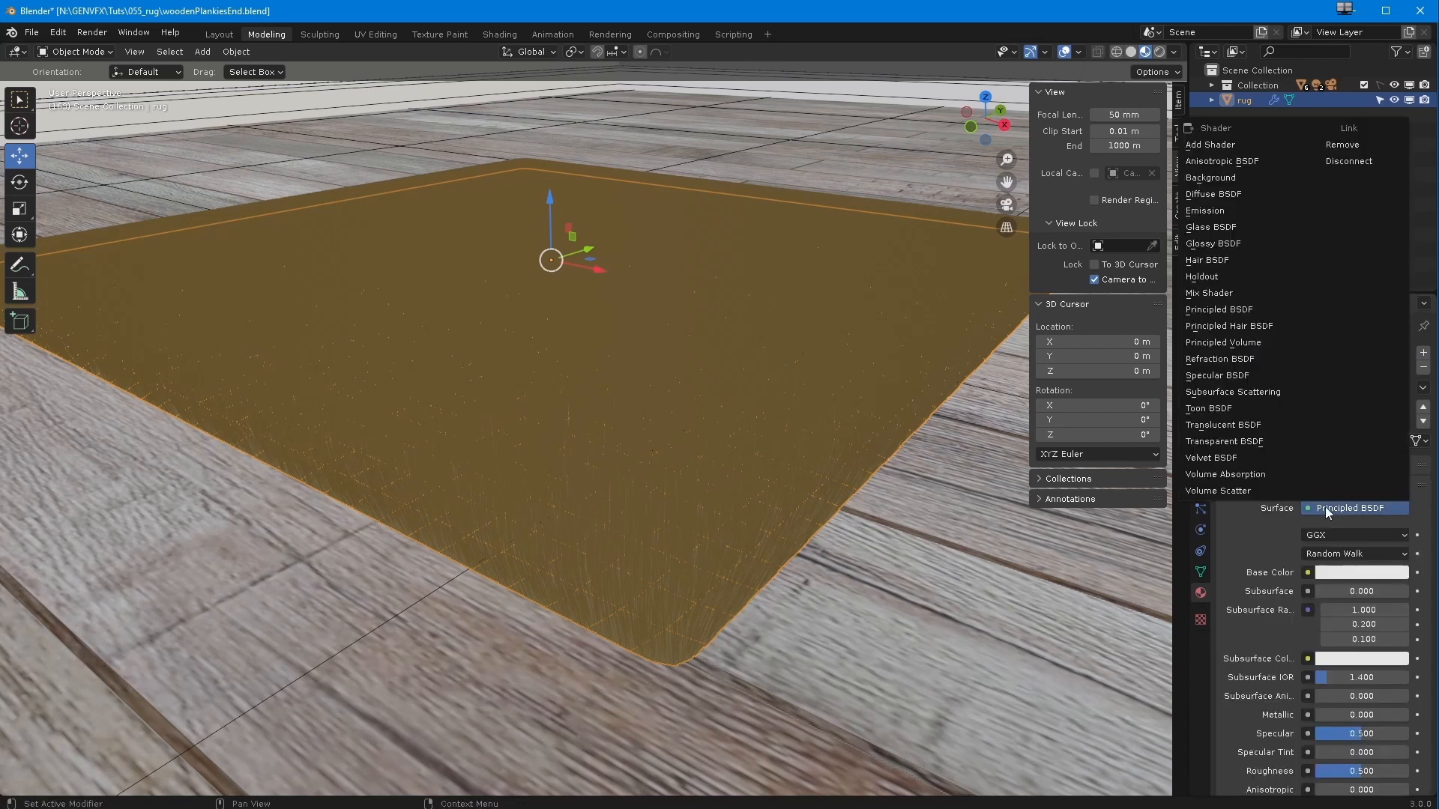
{"action": "left_click", "coordinate": [1182, 330]}
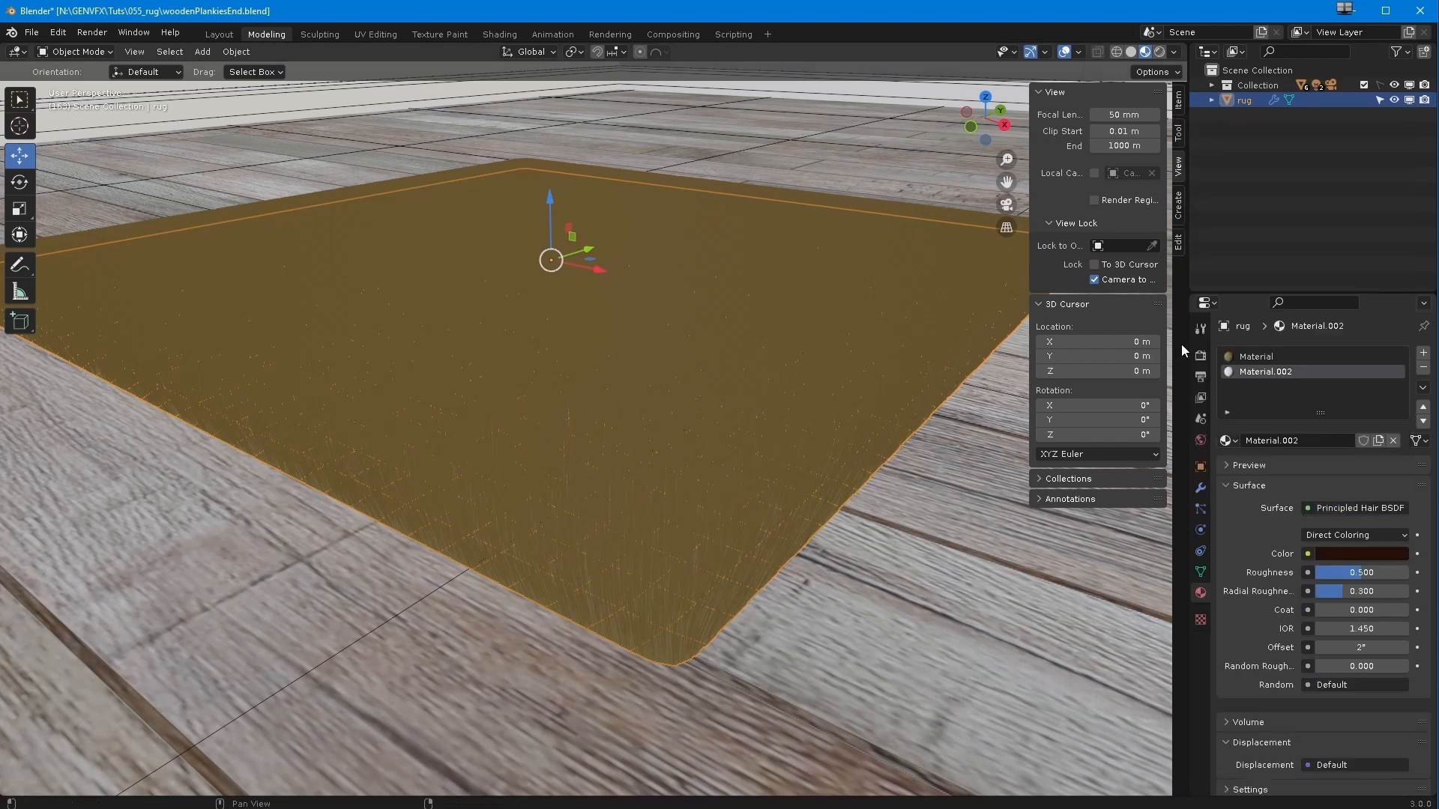
Rename the new hair material as rugHair
{"action": "double_click", "coordinate": [1265, 371]}
{"action": "type", "text": "rugHair"}
{"action": "key", "text": "Return"}
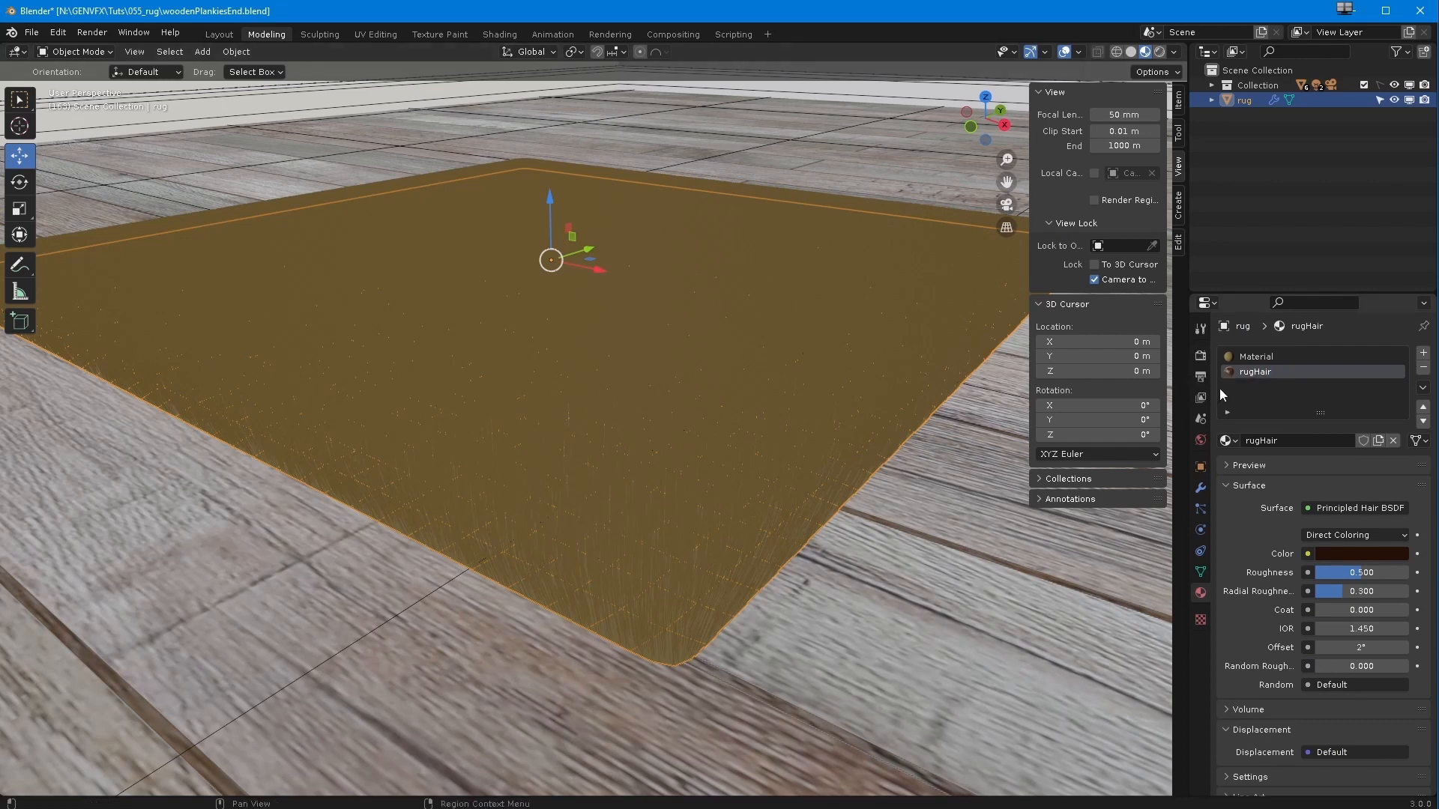
Assign the rugHair material to the rug's hair particles in the particle render settings
{"action": "left_click", "coordinate": [1199, 490]}
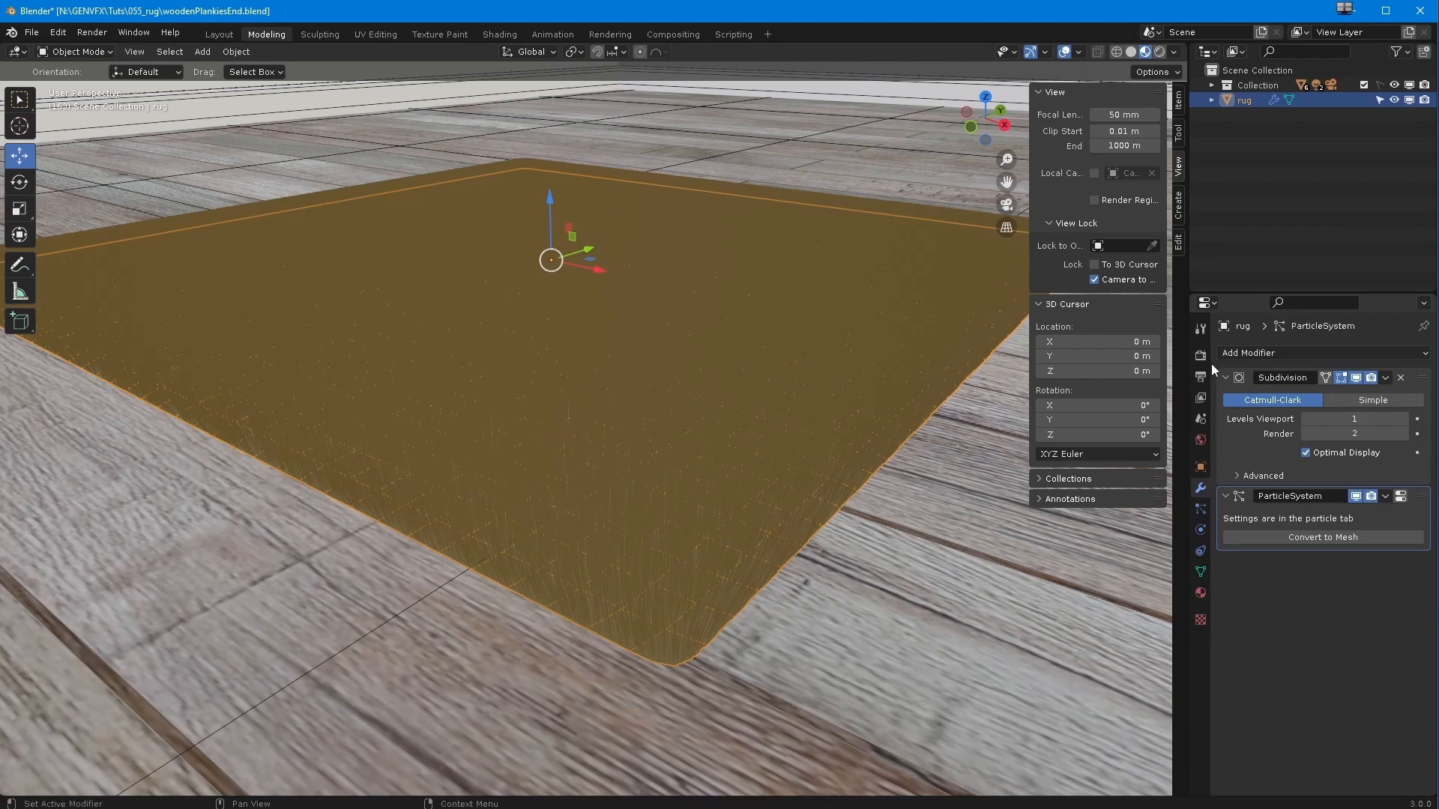
{"action": "left_click", "coordinate": [1200, 509]}
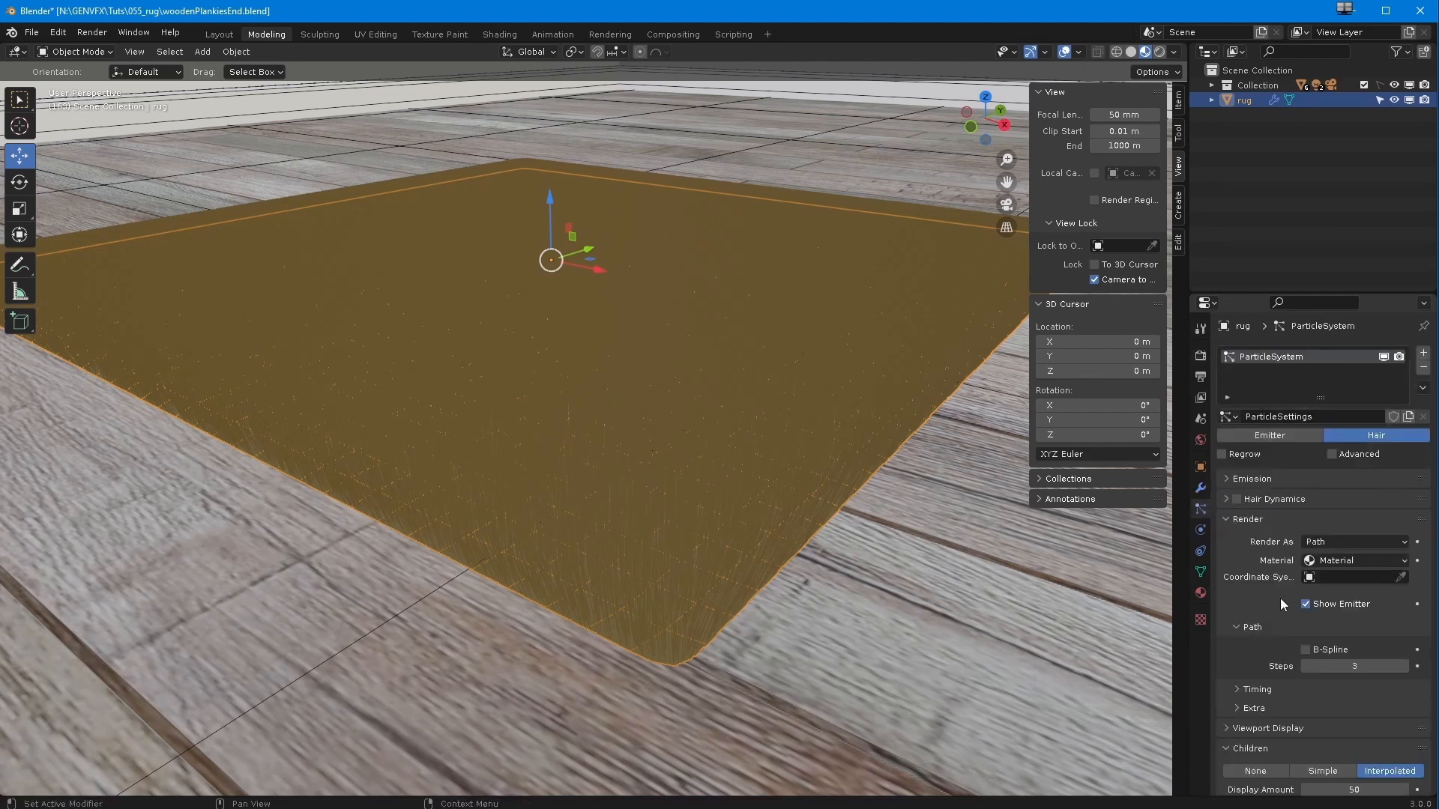
{"action": "left_click", "coordinate": [1327, 566]}
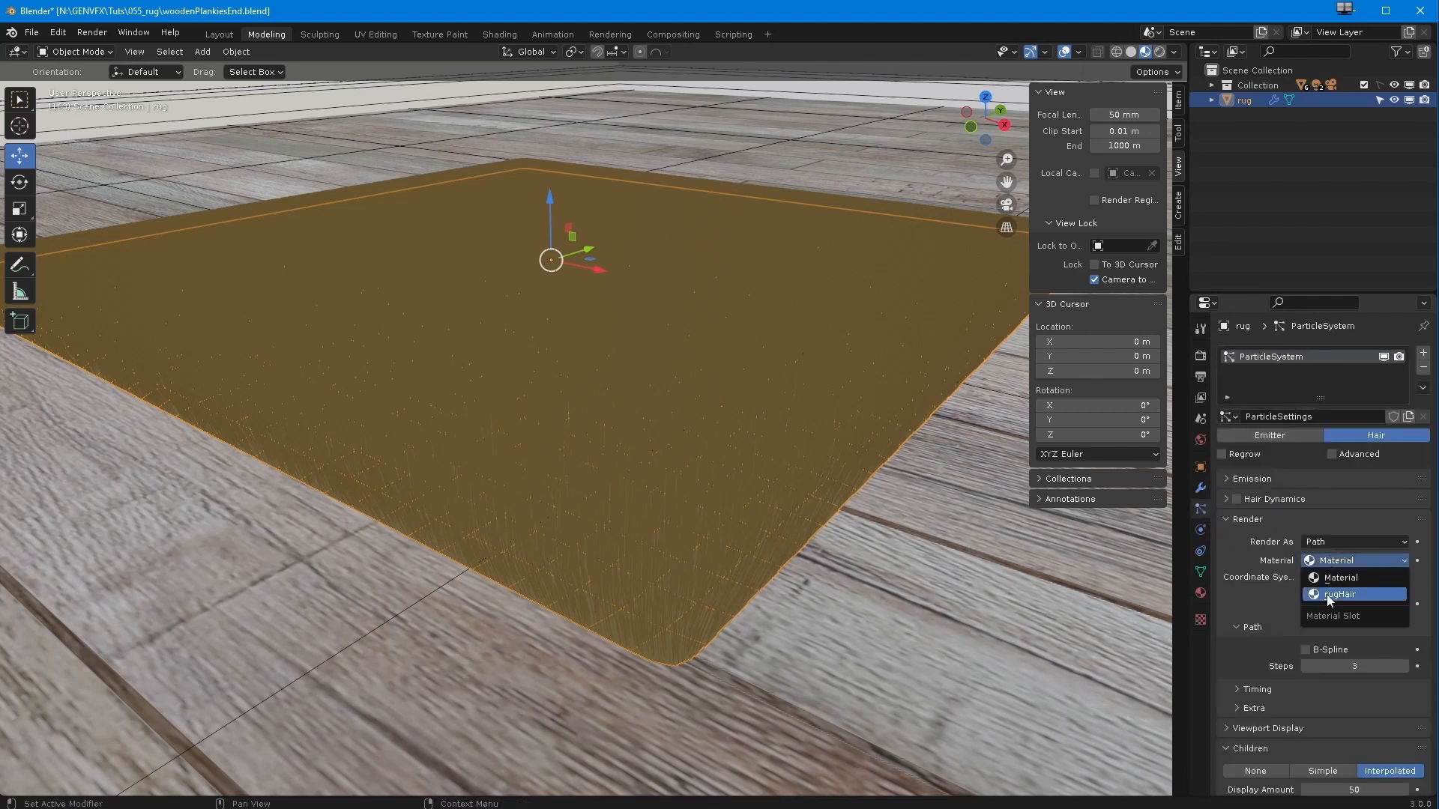
{"action": "left_click", "coordinate": [1333, 596]}
{"action": "scroll", "coordinate": [725, 425], "scroll_direction": "up", "scroll_amount": 2}
{"action": "middle_click_drag", "start_coordinate": [725, 425], "coordinate": [767, 436]}
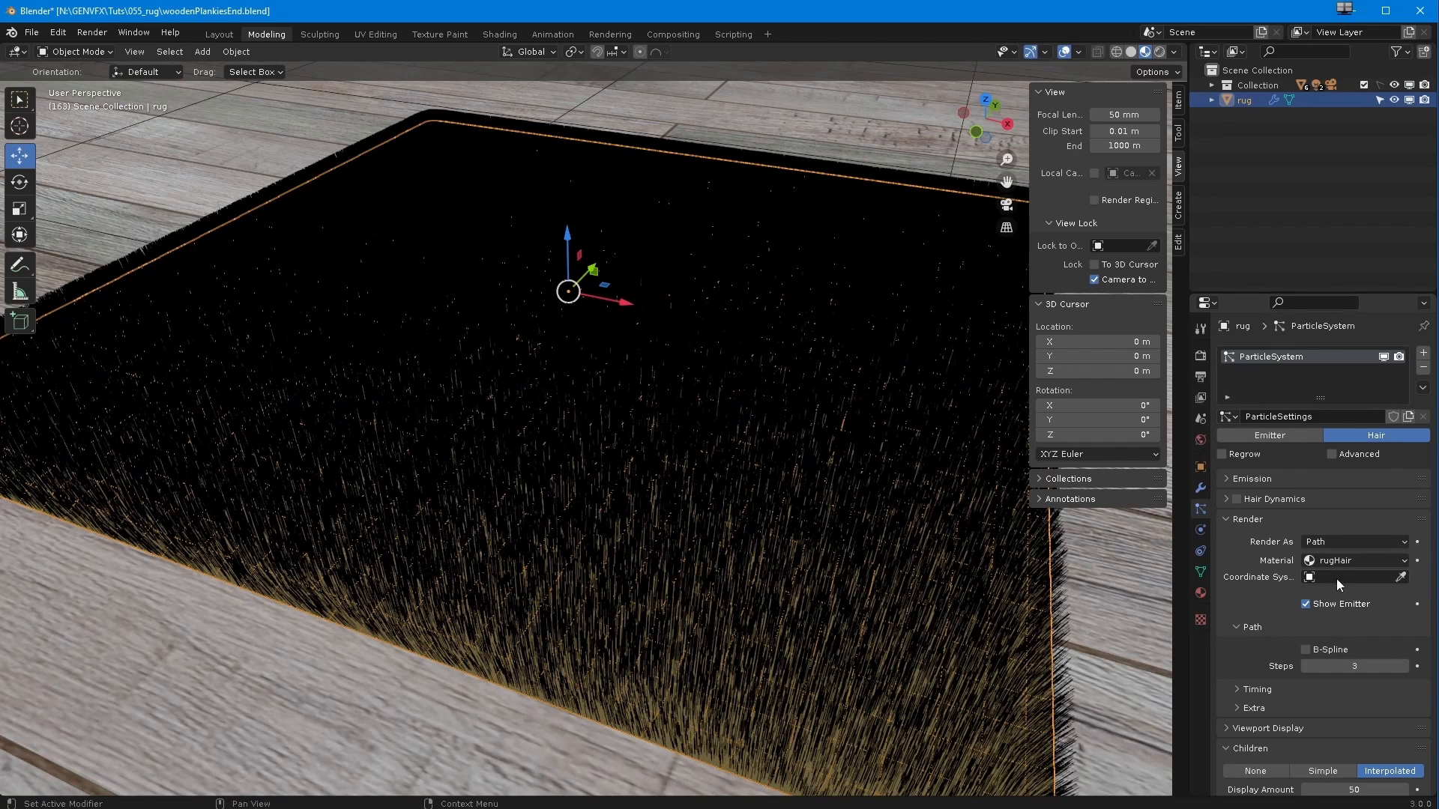
{"action": "middle_click_drag", "start_coordinate": [883, 421], "coordinate": [752, 449]}
{"action": "middle_click_drag", "start_coordinate": [643, 386], "coordinate": [619, 249]}
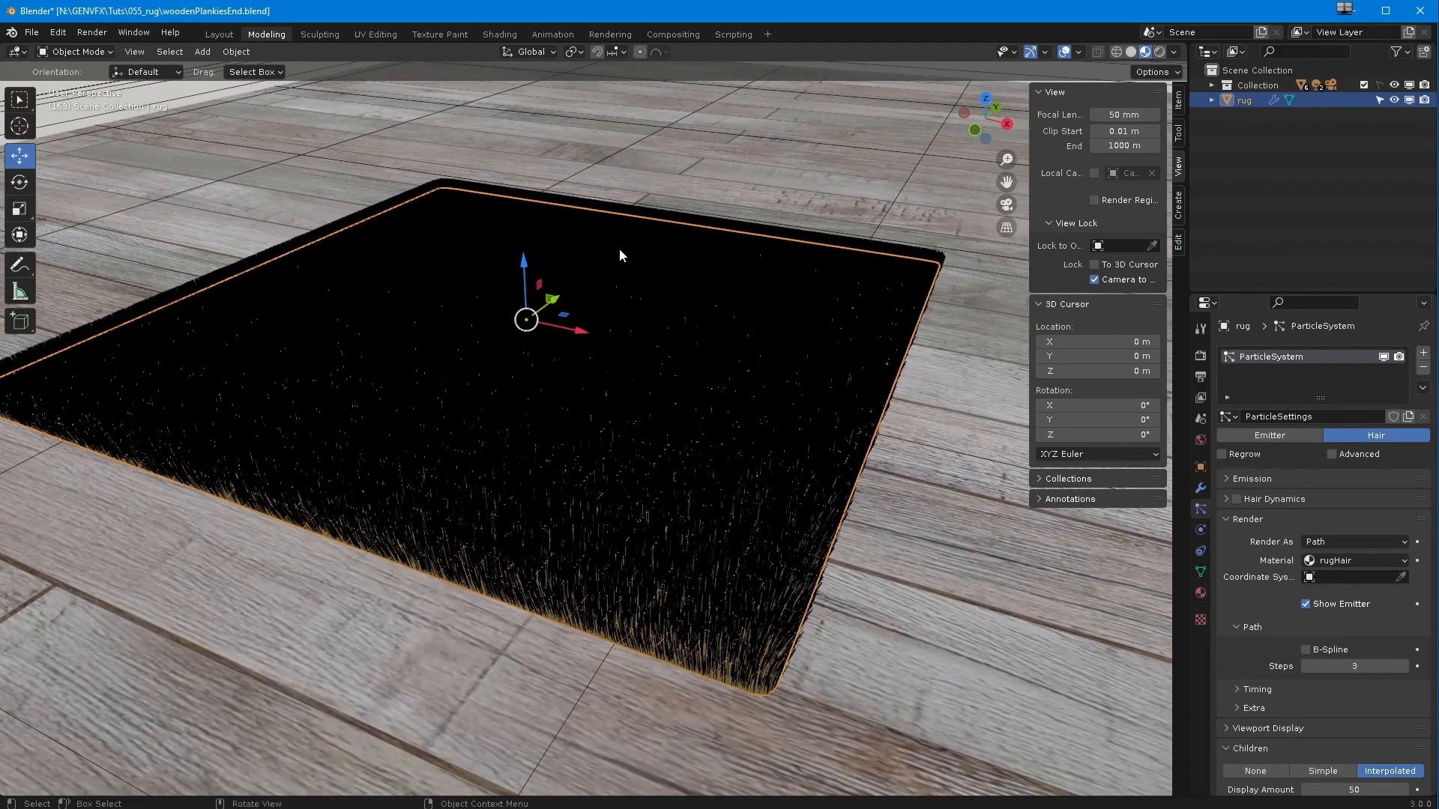
Examine the rug's hair in solid shading and in material preview, including a close look at its edge
{"action": "left_click", "coordinate": [1133, 52]}
{"action": "scroll", "coordinate": [679, 415], "scroll_direction": "up", "scroll_amount": 3}
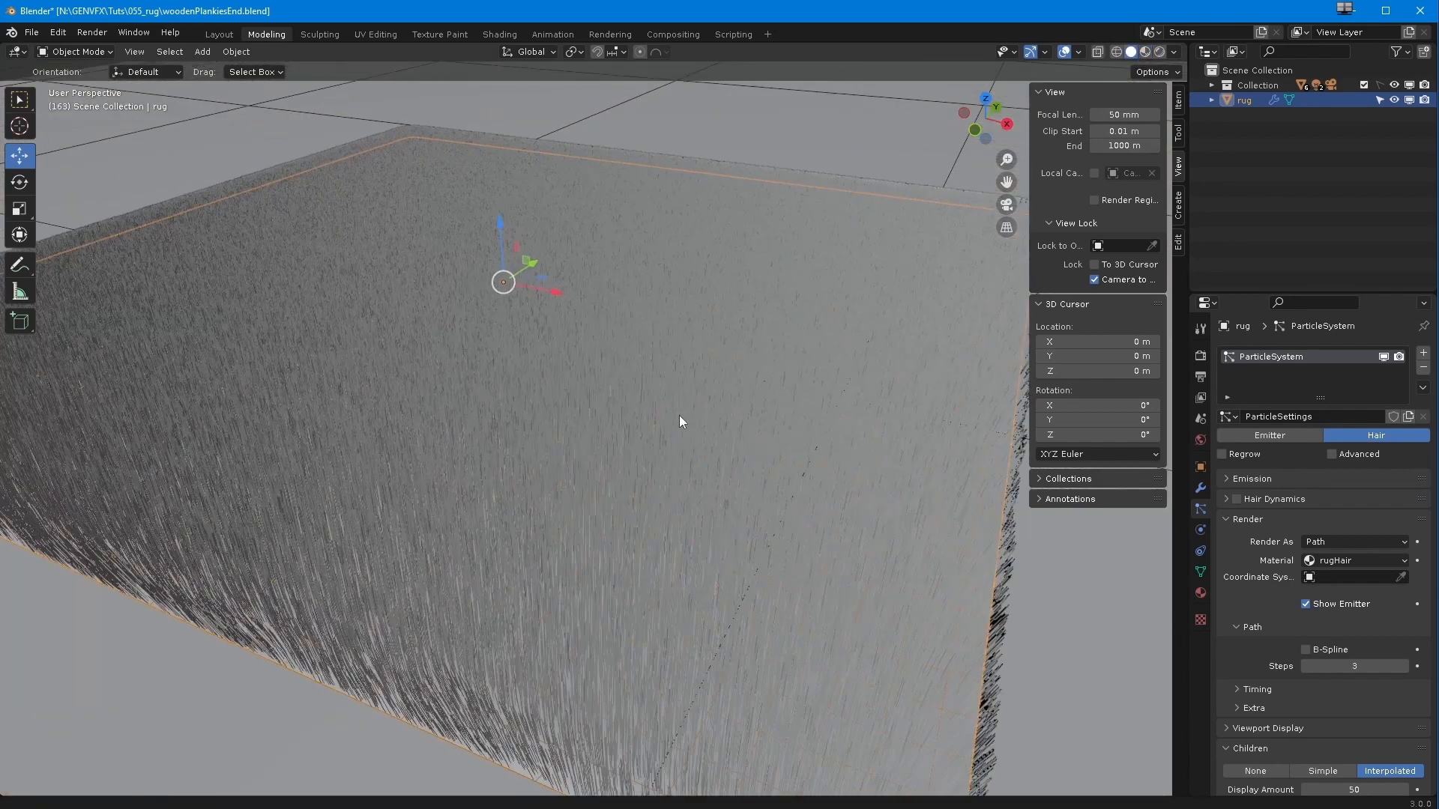
{"action": "scroll", "coordinate": [678, 414], "scroll_direction": "down", "scroll_amount": 3}
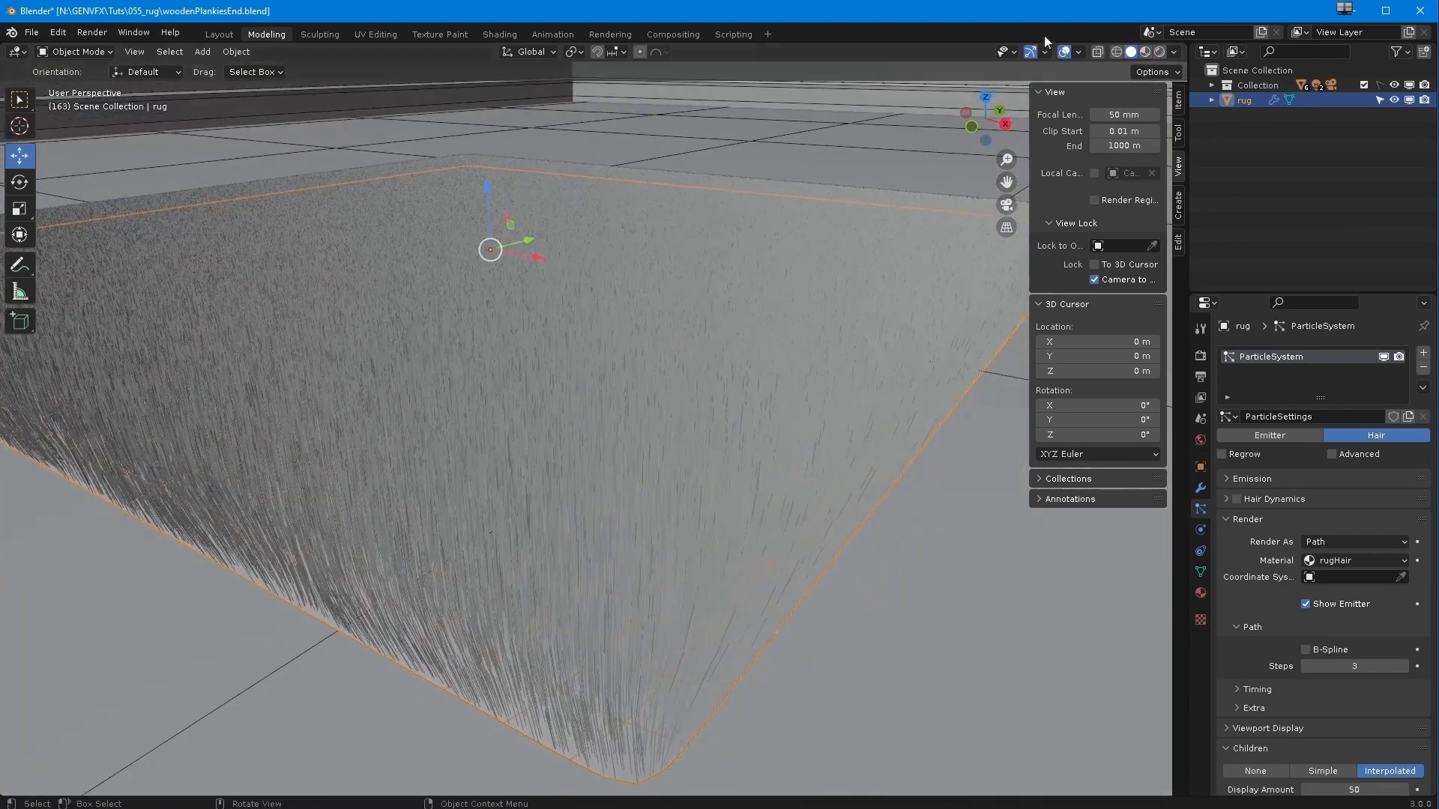
{"action": "left_click", "coordinate": [1144, 53]}
{"action": "scroll", "coordinate": [626, 421], "scroll_direction": "down", "scroll_amount": 2}
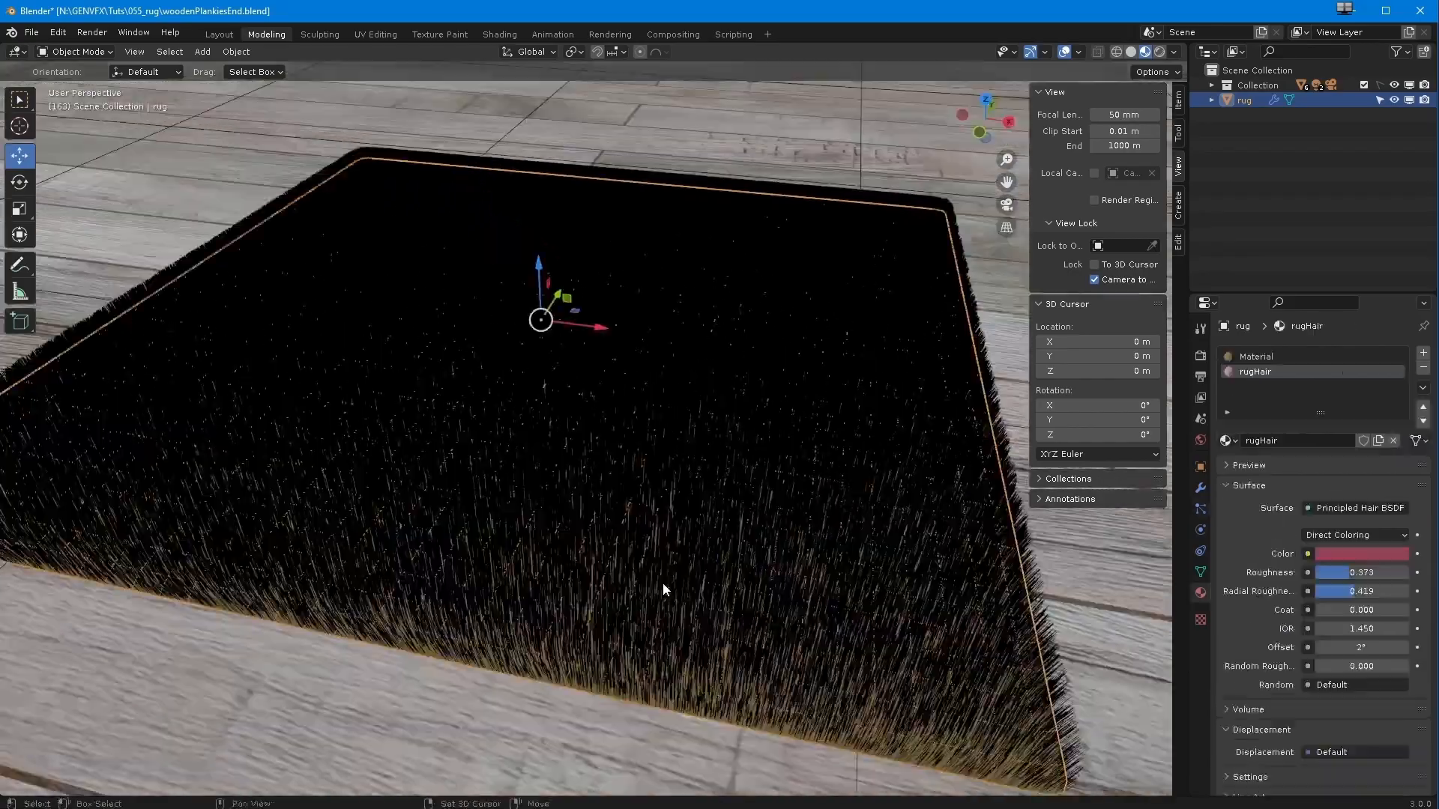
{"action": "middle_click_drag", "start_coordinate": [662, 583], "coordinate": [602, 605]}
{"action": "scroll", "coordinate": [601, 604], "scroll_direction": "up", "scroll_amount": 5}
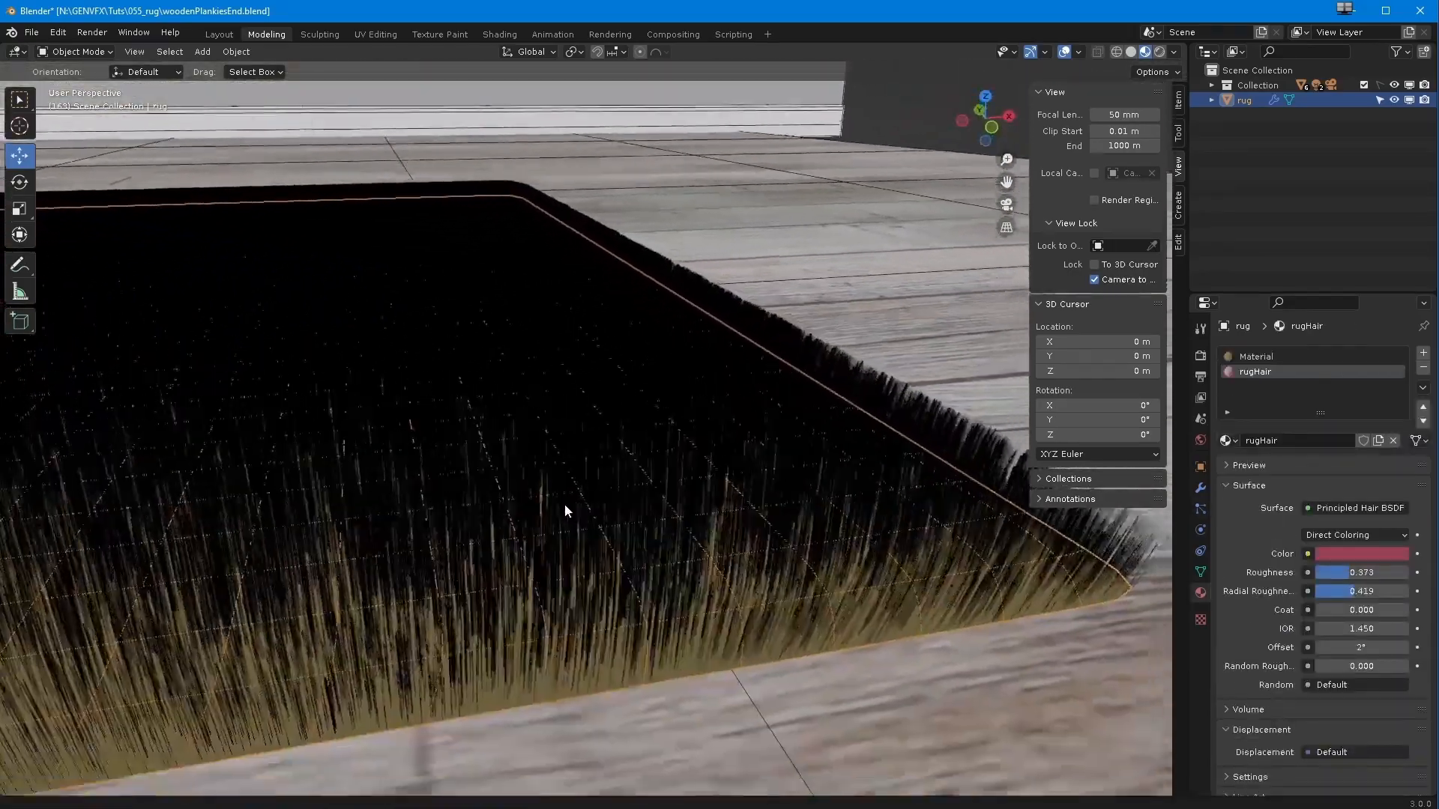
{"action": "middle_click_drag", "start_coordinate": [565, 503], "coordinate": [570, 496]}
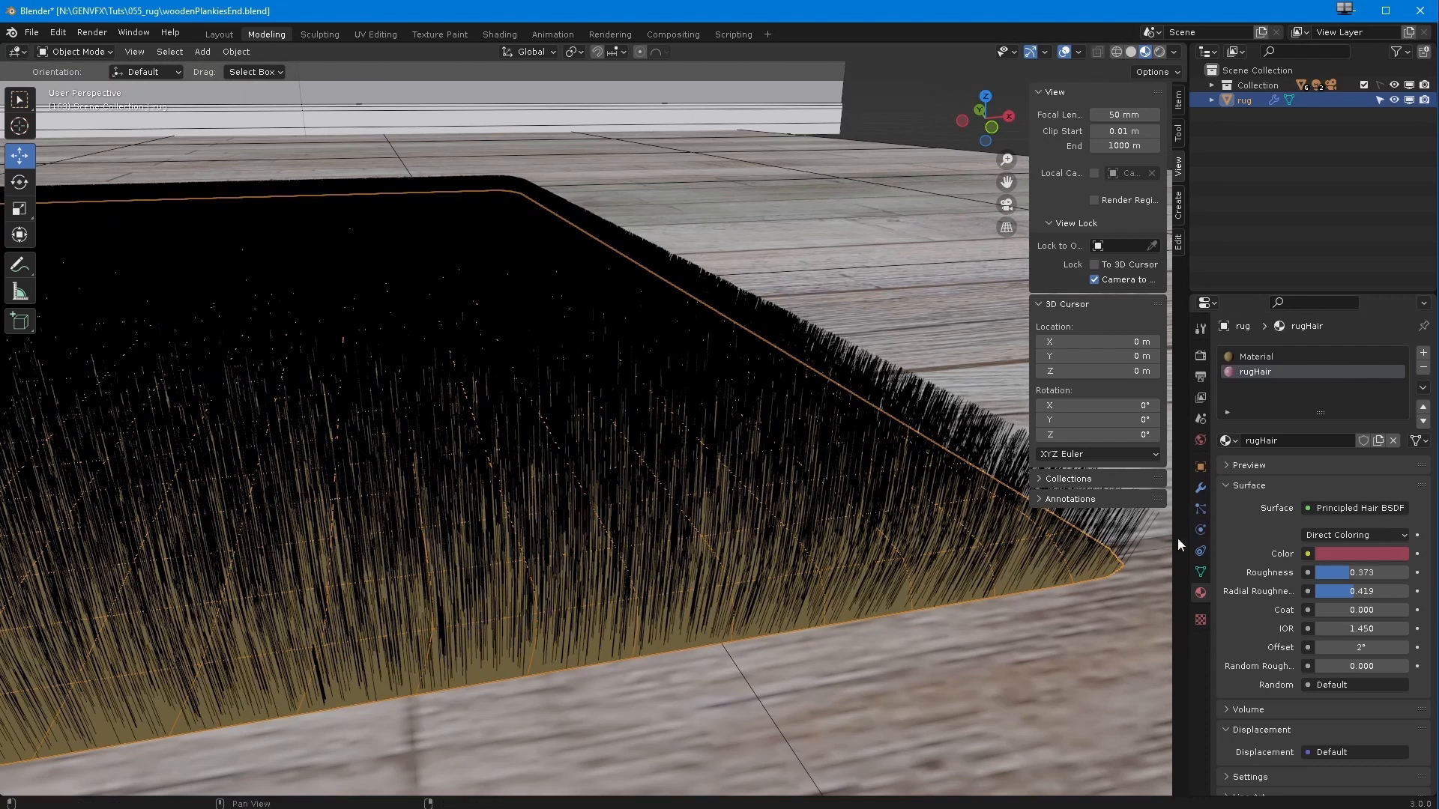
Try a length of 0.075 for the child hairs and return it to 1
{"action": "left_click", "coordinate": [1199, 509]}
{"action": "scroll", "coordinate": [1323, 555], "scroll_direction": "down", "scroll_amount": 5}
{"action": "scroll", "coordinate": [1238, 515], "scroll_direction": "down", "scroll_amount": 8}
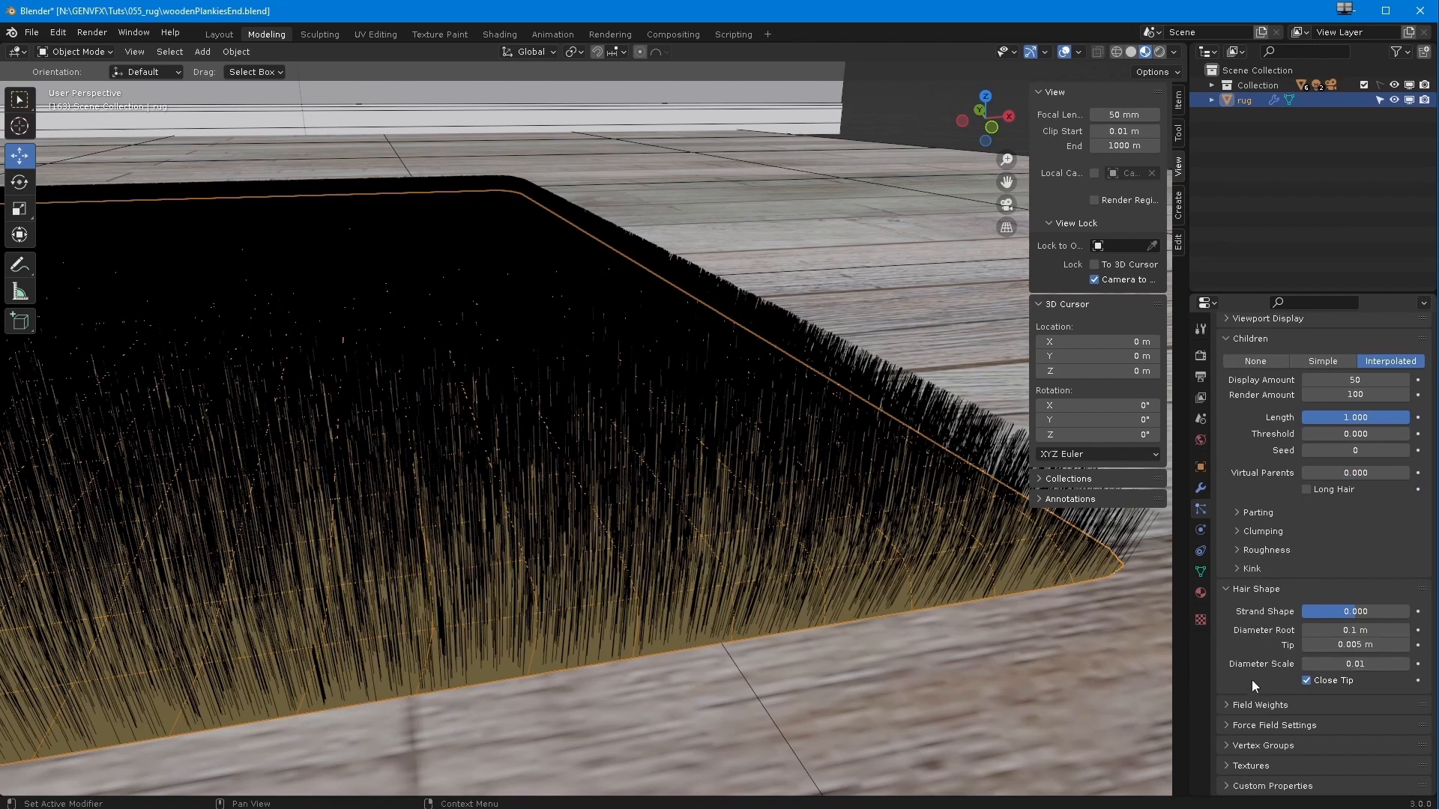
{"action": "scroll", "coordinate": [1237, 543], "scroll_direction": "up", "scroll_amount": 4}
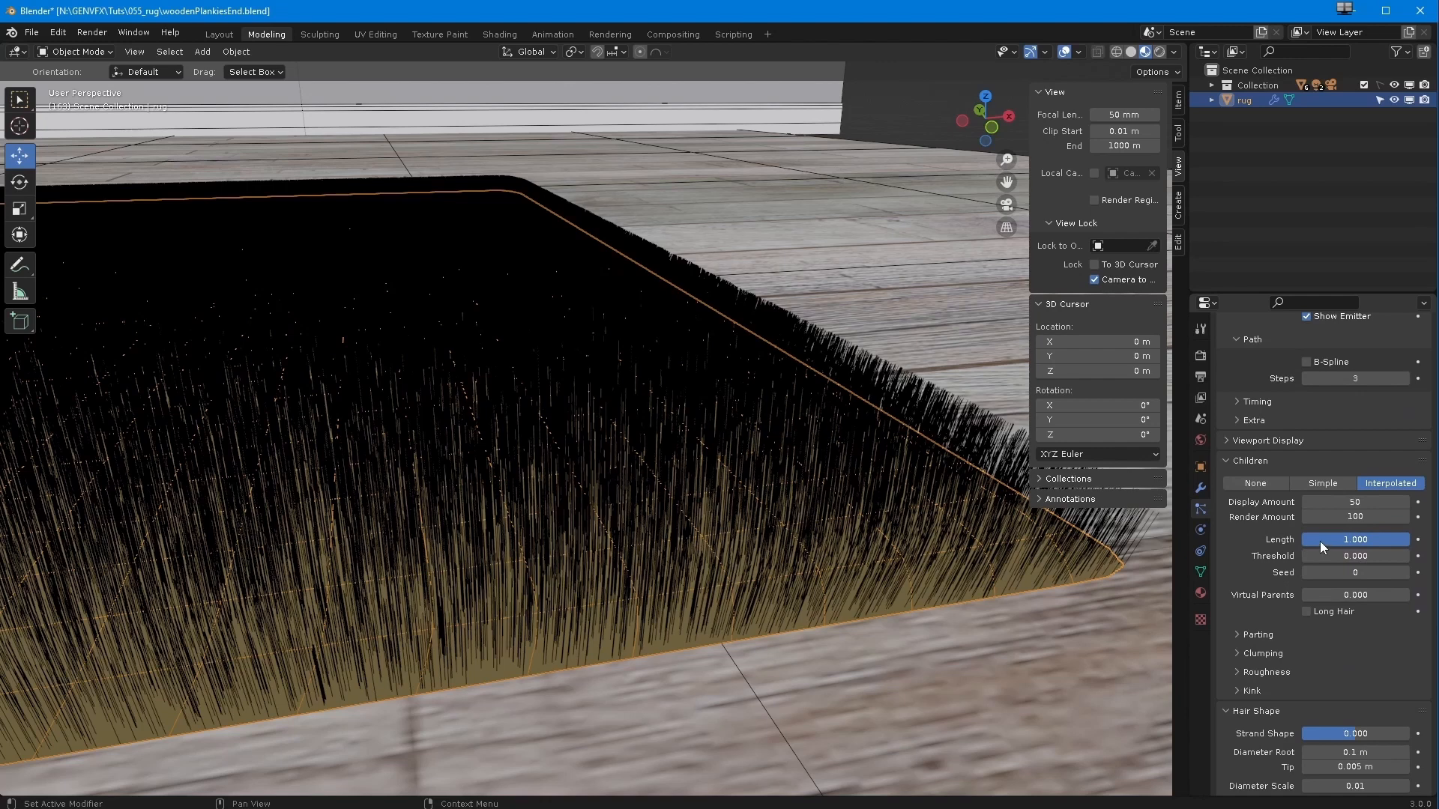
{"action": "left_click_drag", "start_coordinate": [1337, 541], "coordinate": [1192, 541]}
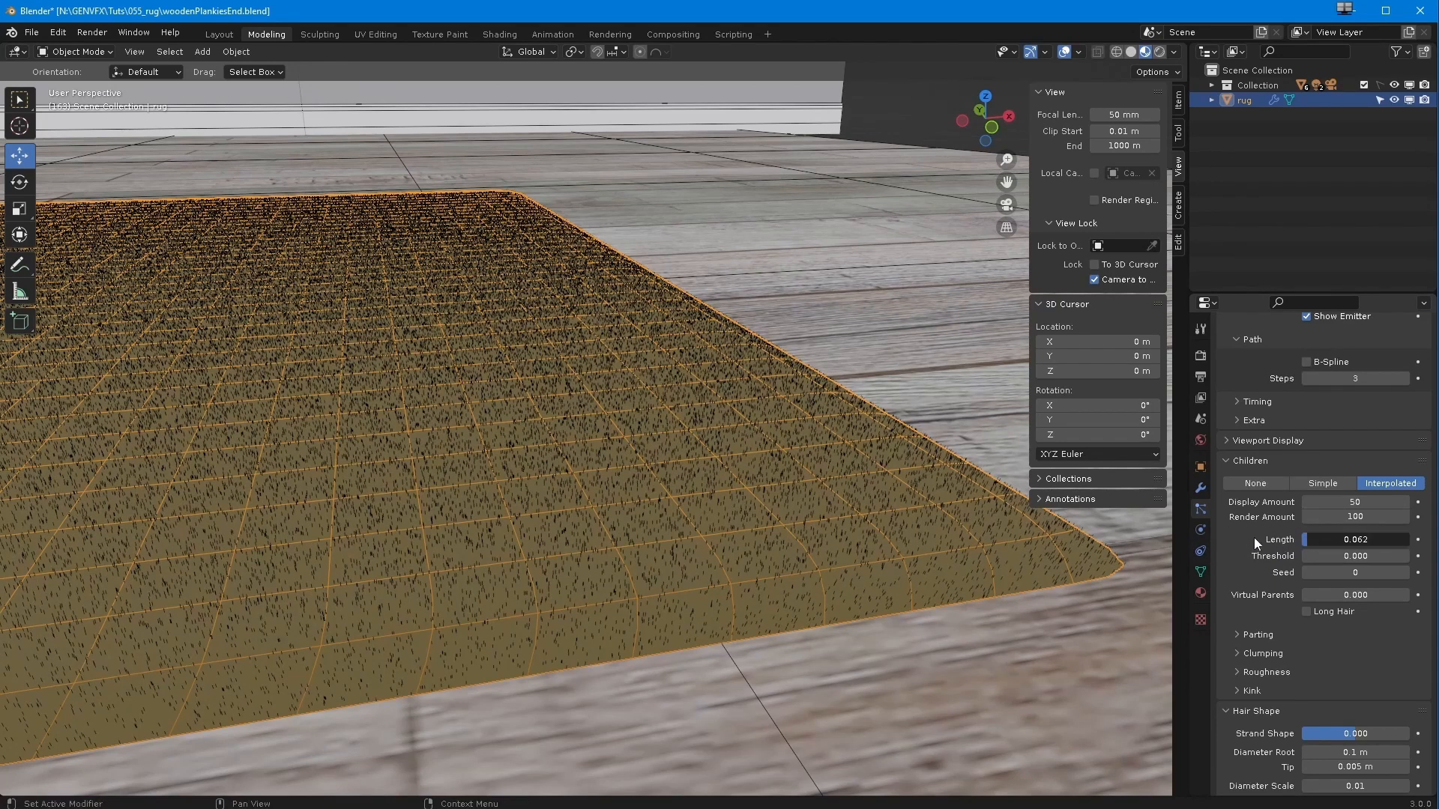
{"action": "left_click", "coordinate": [1325, 535]}
{"action": "type", "text": "0.075"}
{"action": "key", "text": "Return"}
{"action": "left_click", "coordinate": [1361, 540]}
{"action": "type", "text": "1"}
{"action": "key", "text": "Return"}
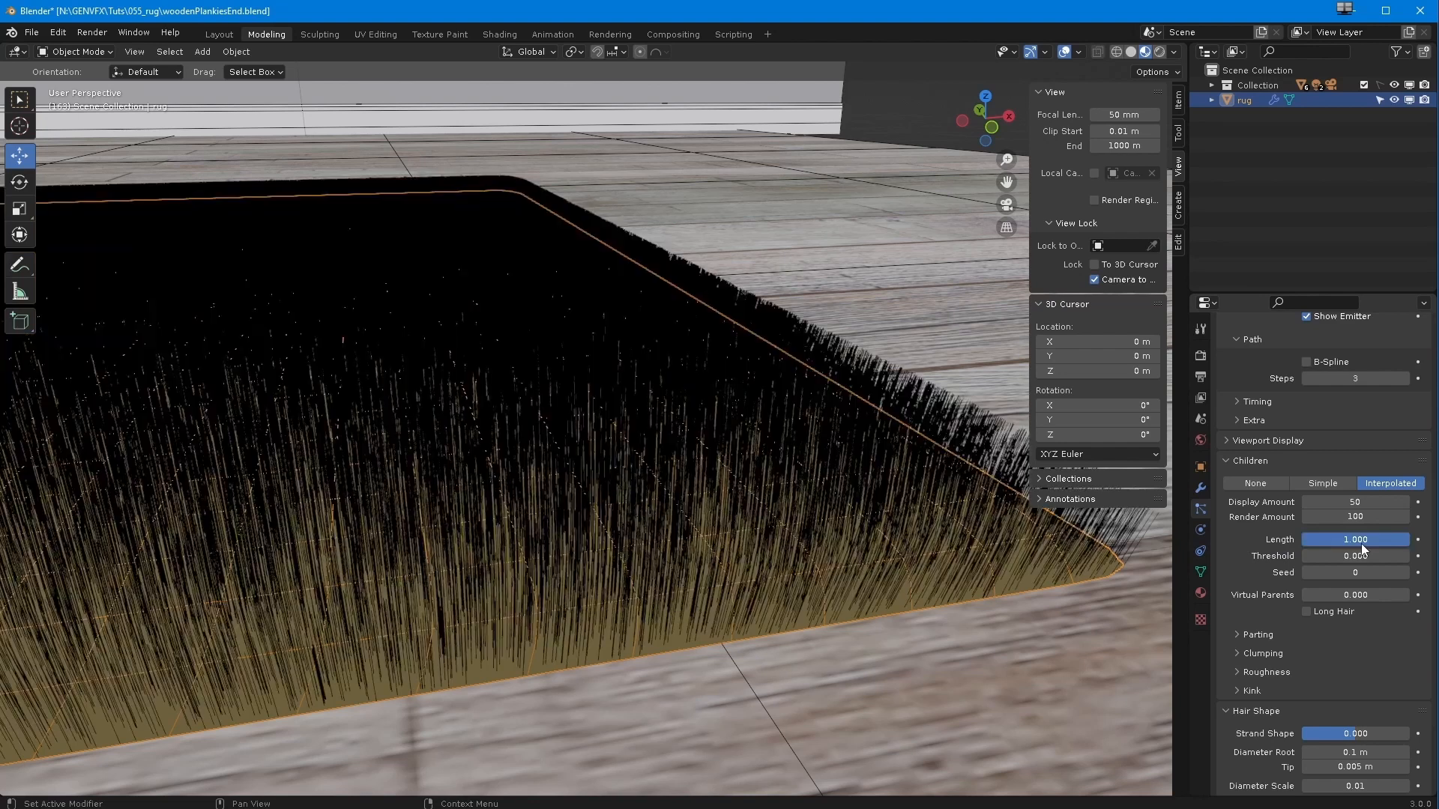
Set the child hairs' length threshold to 0.753
{"action": "scroll", "coordinate": [1258, 383], "scroll_direction": "up", "scroll_amount": 8}
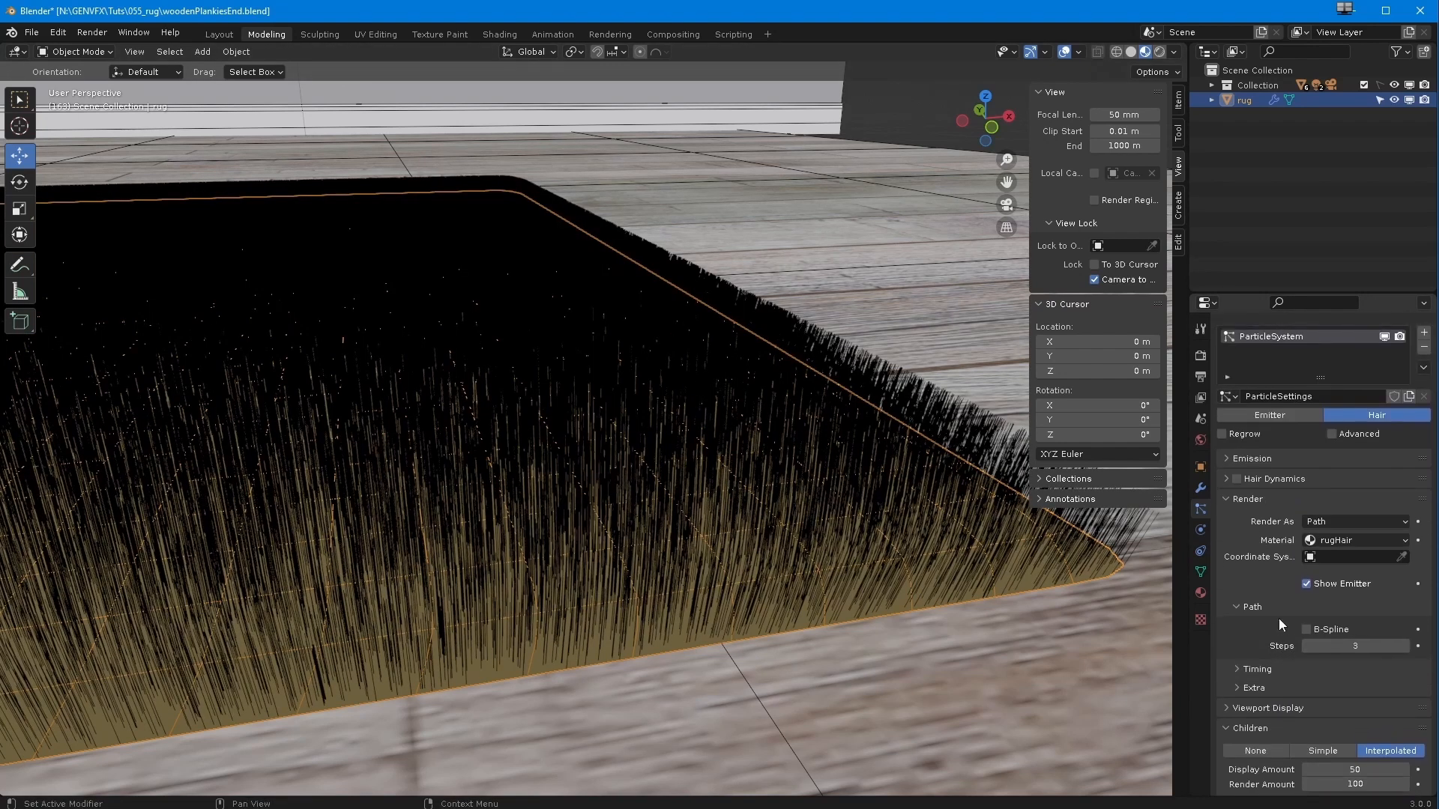
{"action": "scroll", "coordinate": [1285, 645], "scroll_direction": "down", "scroll_amount": 8}
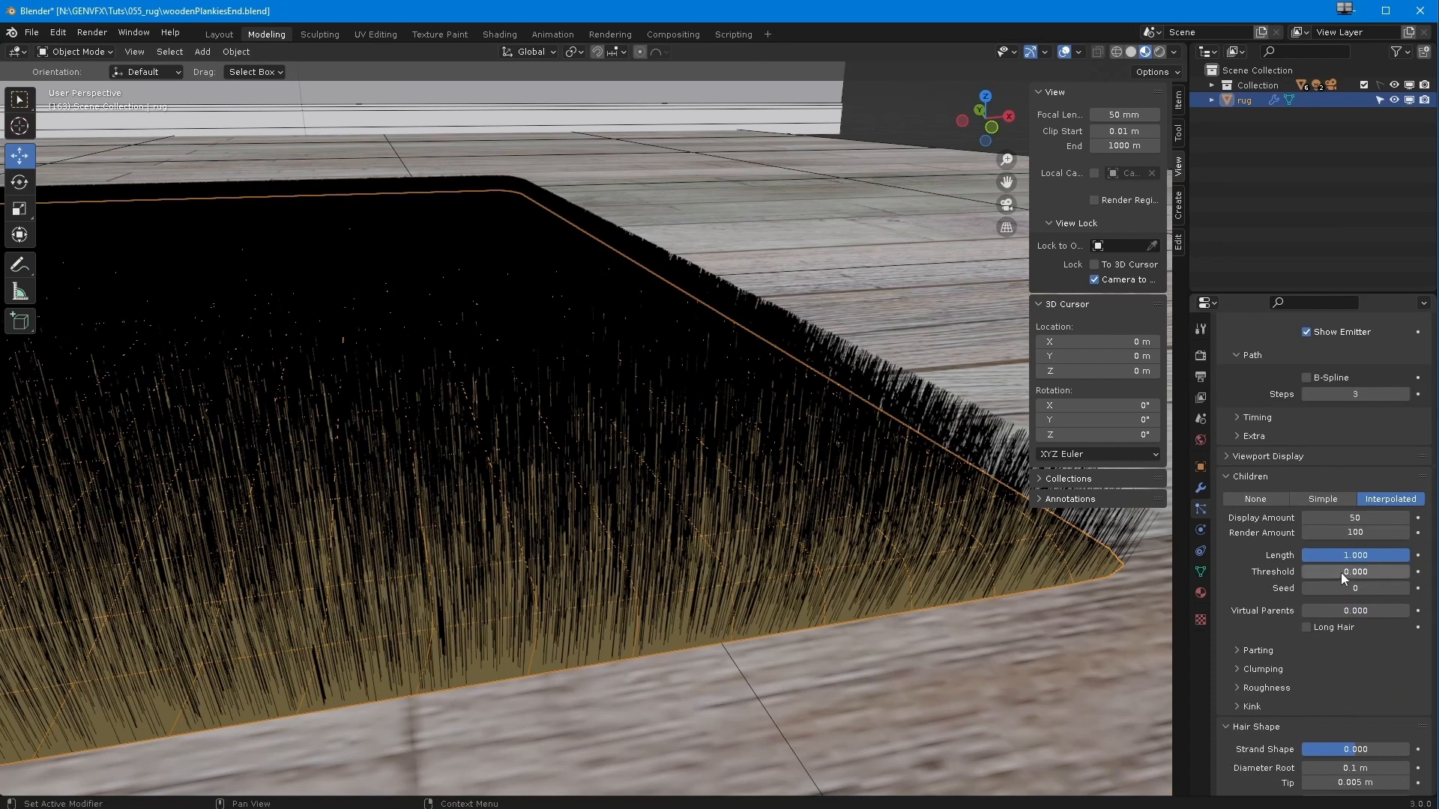
{"action": "mouse_move", "coordinate": [1387, 570]}
{"action": "left_mouse_down"}
{"action": "mouse_move", "coordinate": [1308, 572]}
{"action": "mouse_move", "coordinate": [1401, 570]}
{"action": "left_mouse_up"}
{"action": "middle_click_drag", "start_coordinate": [870, 420], "coordinate": [799, 382]}
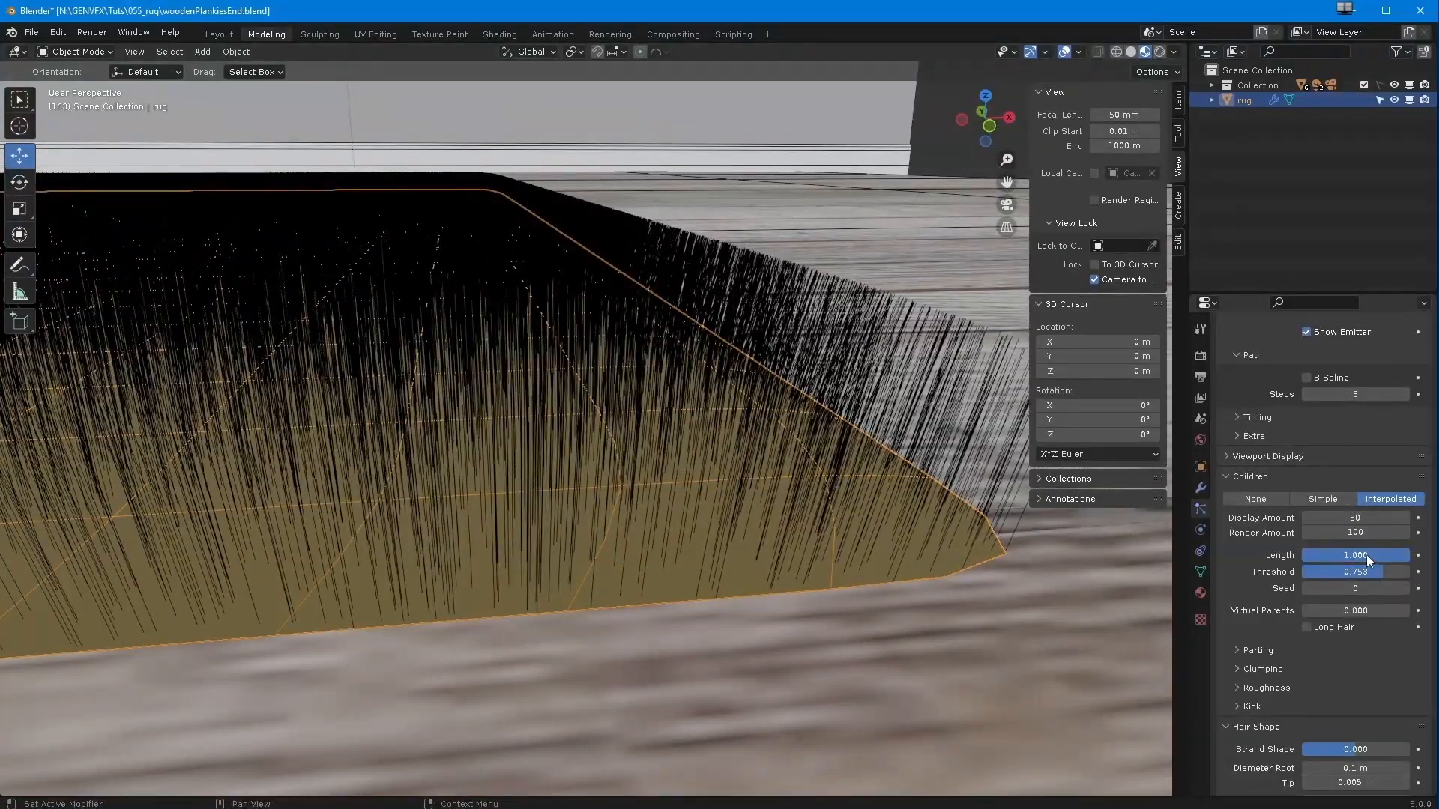
Try a child hair length of 0.863 and reset it to 1 while comparing the pile at the rug's corner
{"action": "left_click_drag", "start_coordinate": [1352, 555], "coordinate": [1340, 555]}
{"action": "middle_click_drag", "start_coordinate": [762, 439], "coordinate": [641, 374]}
{"action": "scroll", "coordinate": [641, 379], "scroll_direction": "up", "scroll_amount": 3}
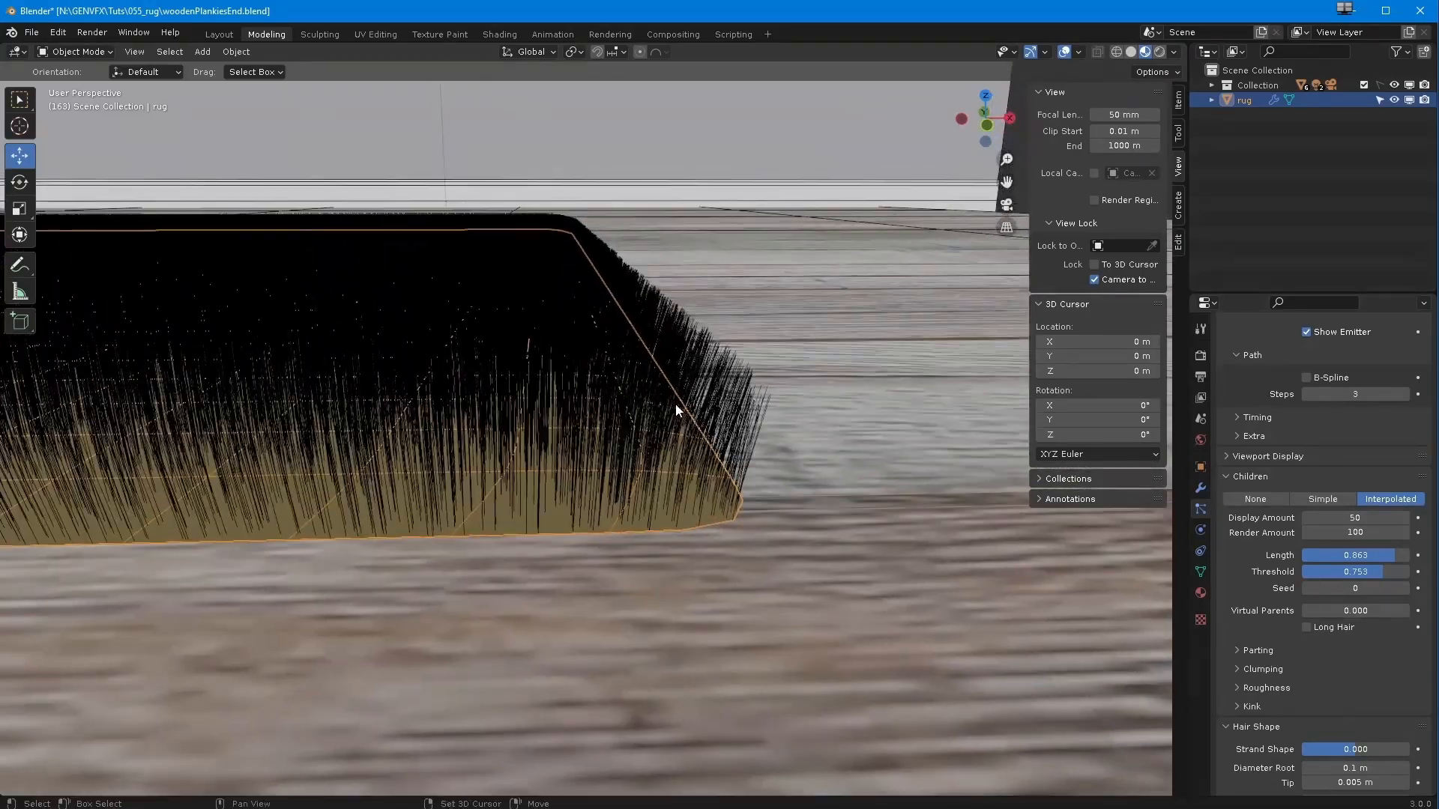
{"action": "scroll", "coordinate": [697, 412], "scroll_direction": "up", "scroll_amount": 2}
{"action": "scroll", "coordinate": [704, 414], "scroll_direction": "down", "scroll_amount": 2}
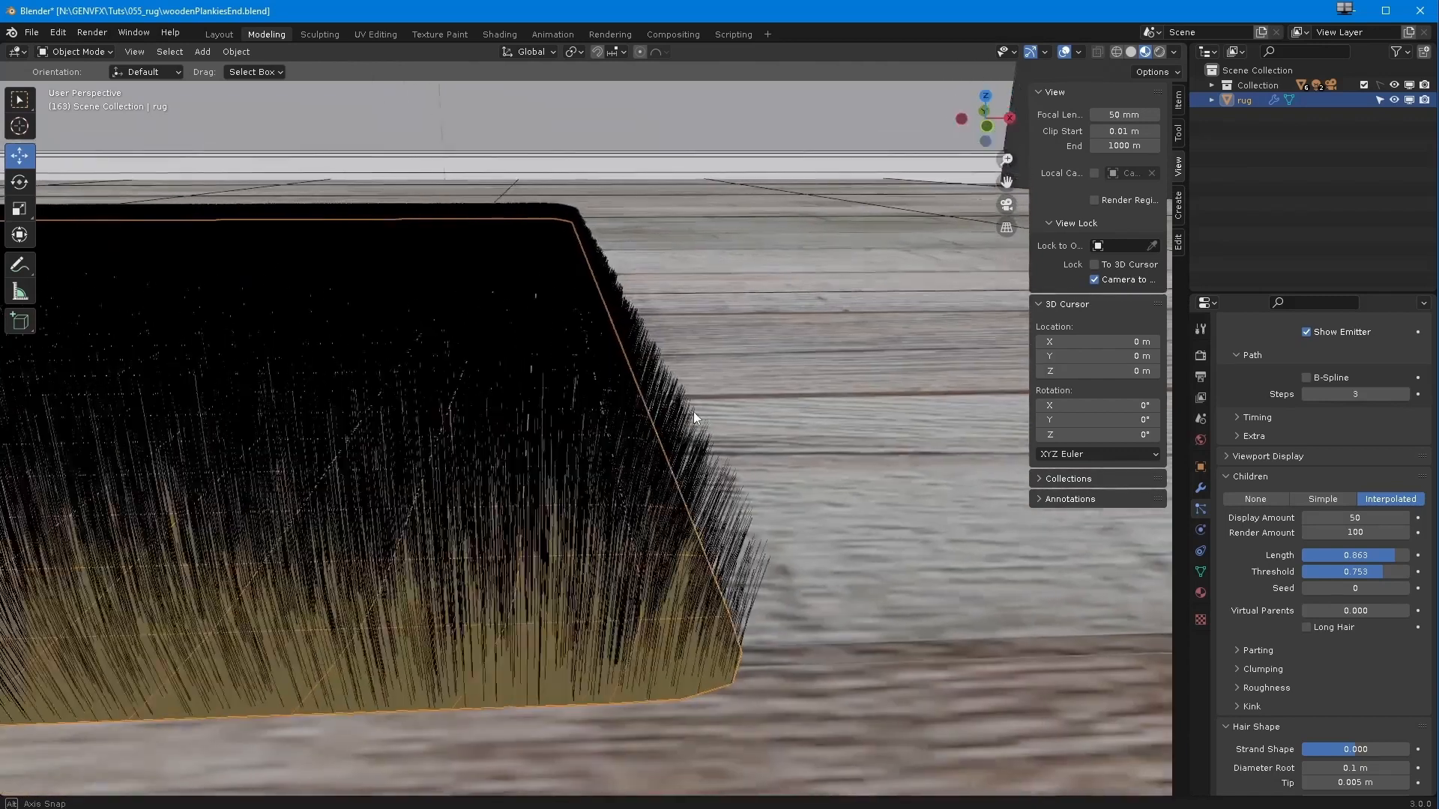
{"action": "scroll", "coordinate": [693, 412], "scroll_direction": "up", "scroll_amount": 3}
{"action": "left_click", "coordinate": [1331, 555]}
{"action": "type", "text": "1"}
{"action": "key", "text": "Return"}
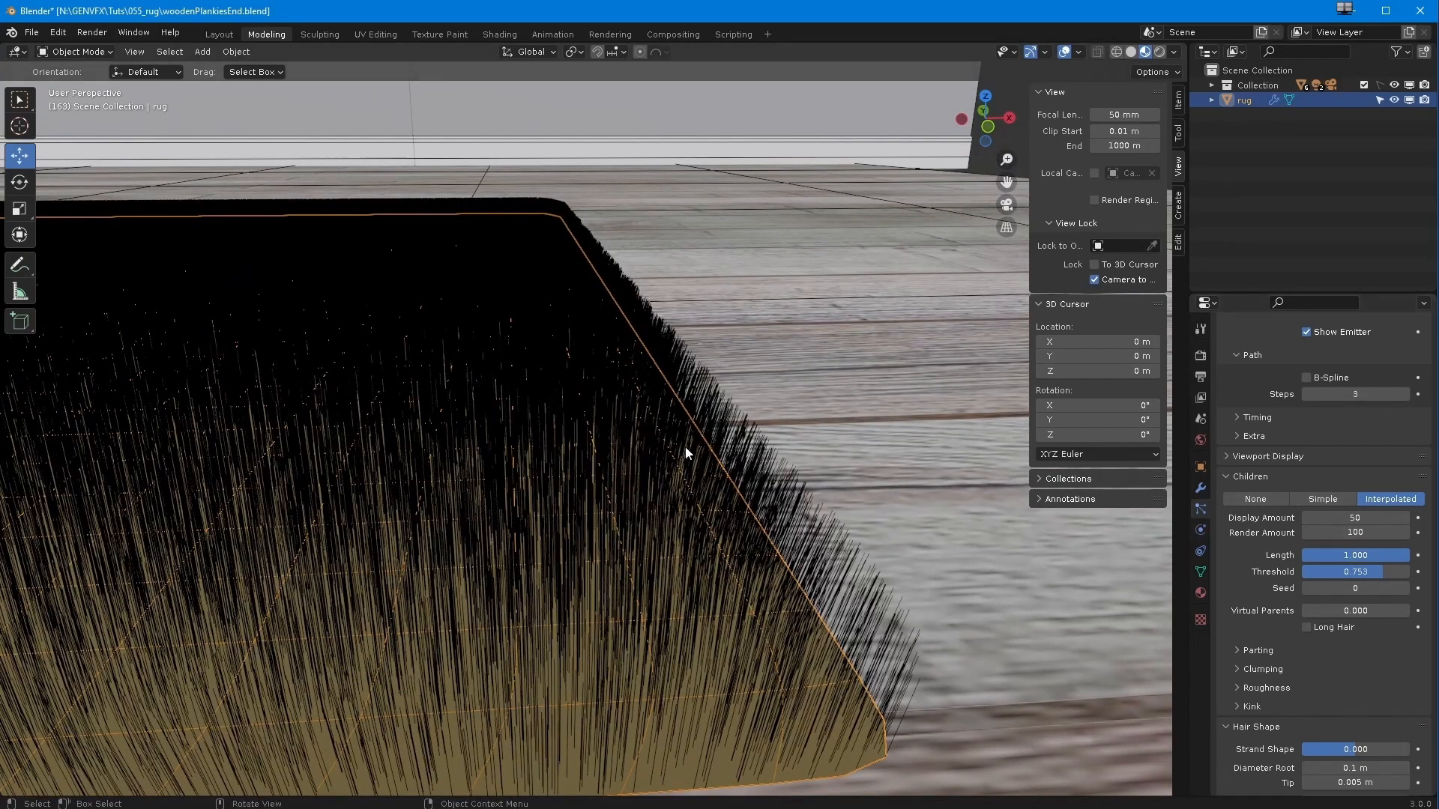
Set the child hairs' length to 0.8
{"action": "left_click", "coordinate": [1362, 555]}
{"action": "type", "text": ".8"}
{"action": "key", "text": "Return"}
{"action": "middle_click_drag", "start_coordinate": [859, 591], "coordinate": [792, 511]}
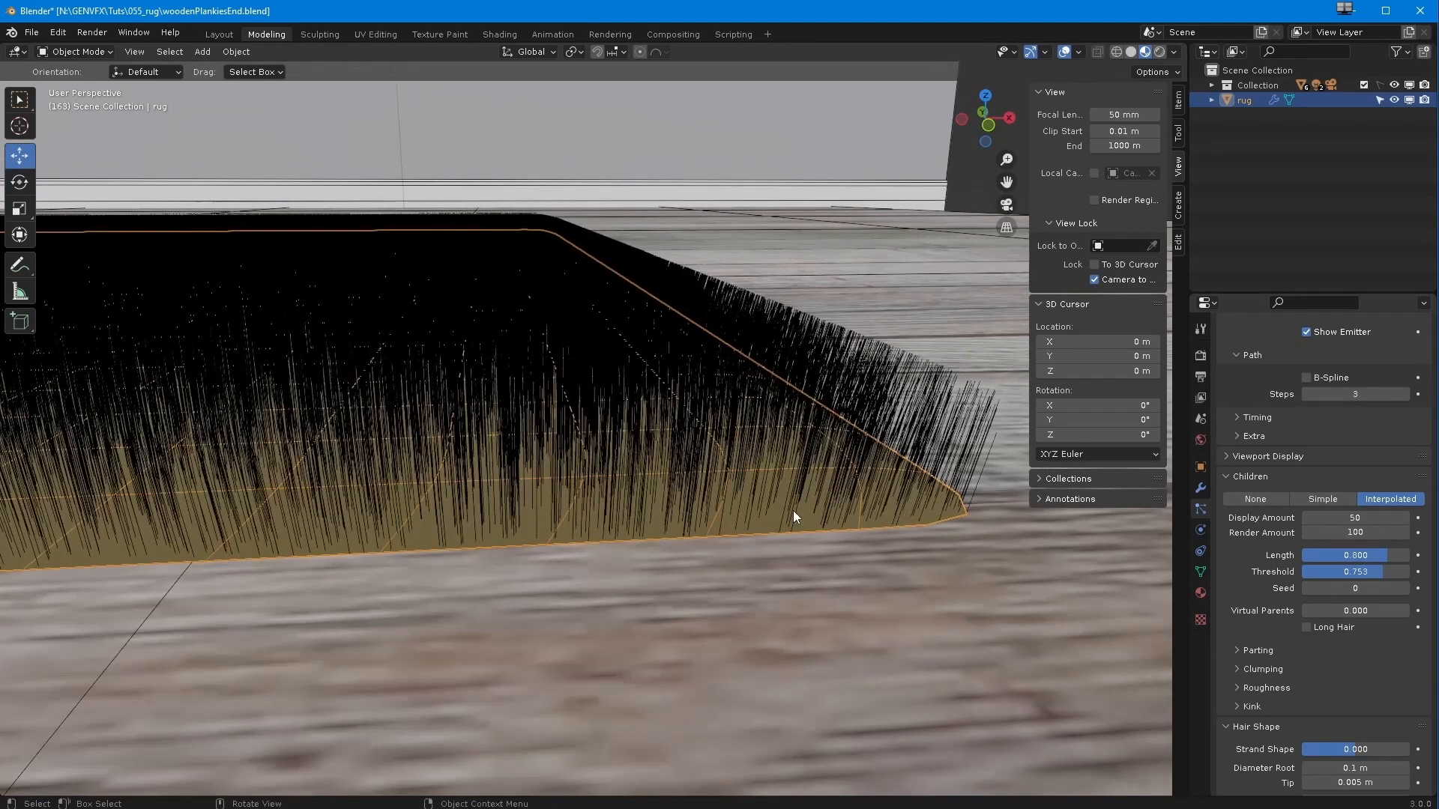
Expand the kink, roughness, clumping and parting settings of the child hairs
{"action": "left_click", "coordinate": [1238, 710]}
{"action": "left_click", "coordinate": [1231, 684]}
{"action": "left_click", "coordinate": [1237, 668]}
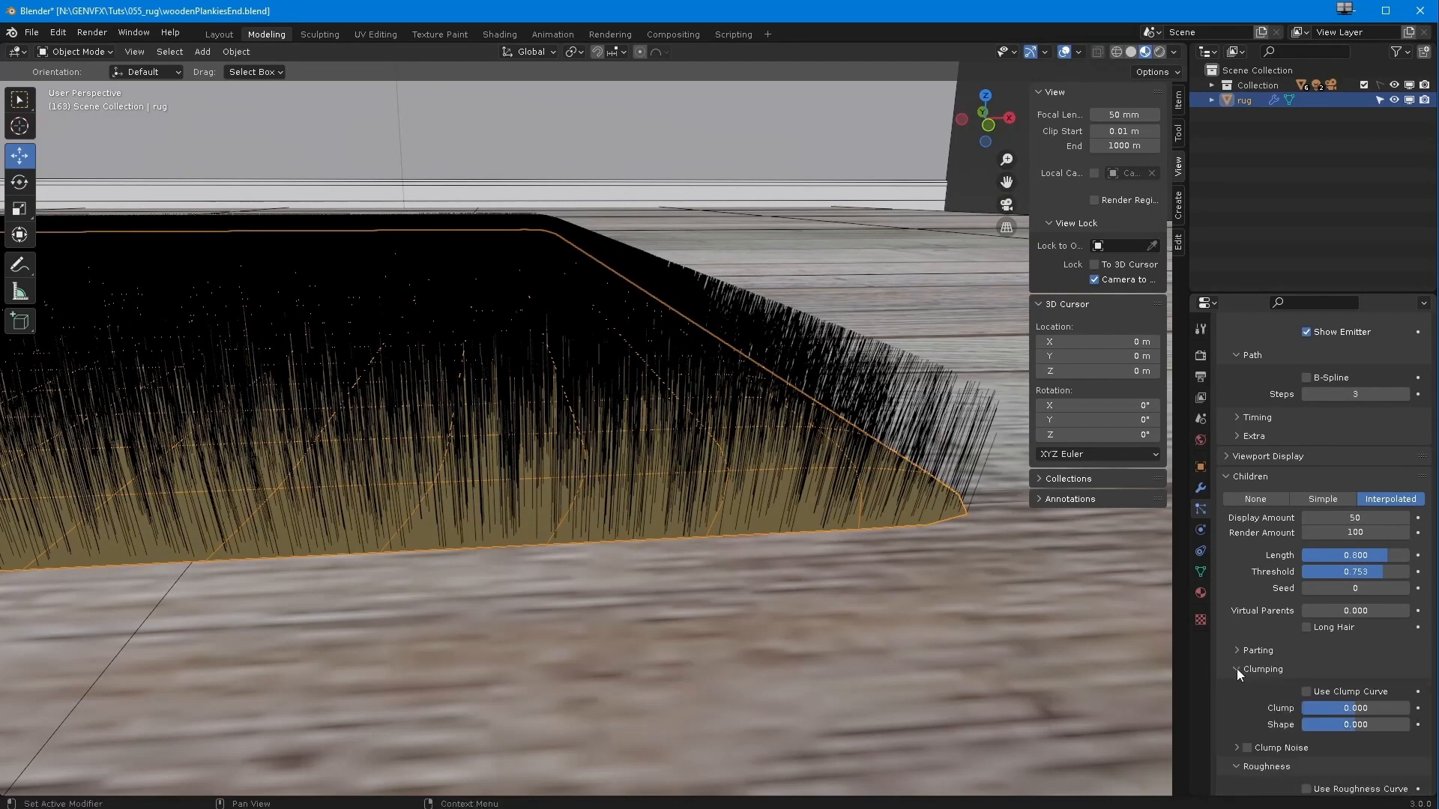
{"action": "left_click", "coordinate": [1233, 649]}
{"action": "scroll", "coordinate": [1234, 607], "scroll_direction": "down", "scroll_amount": 1}
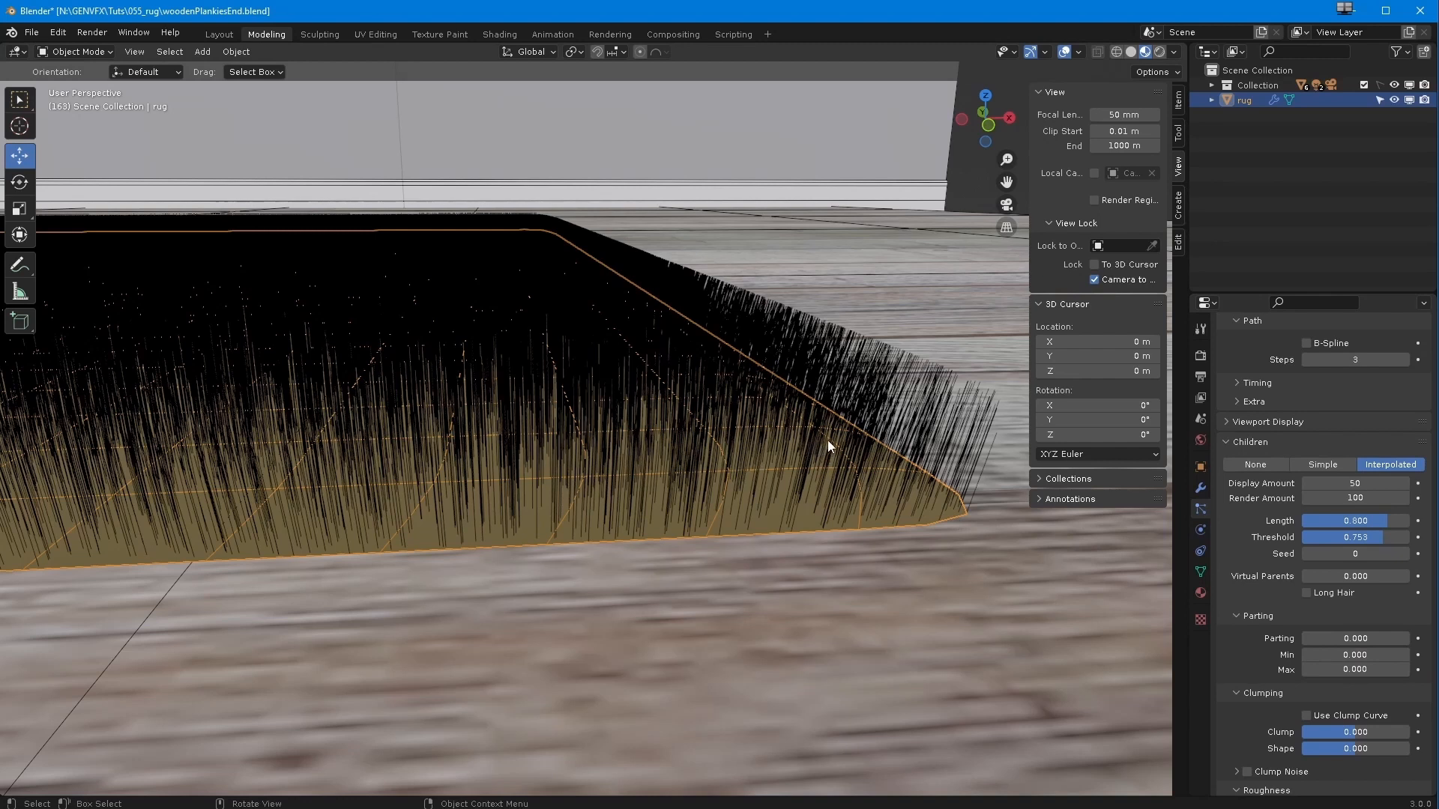
Set the child hairs' parting to 1 with a maximum of 5
{"action": "left_click", "coordinate": [1349, 638]}
{"action": "type", "text": "1"}
{"action": "key", "text": "Return"}
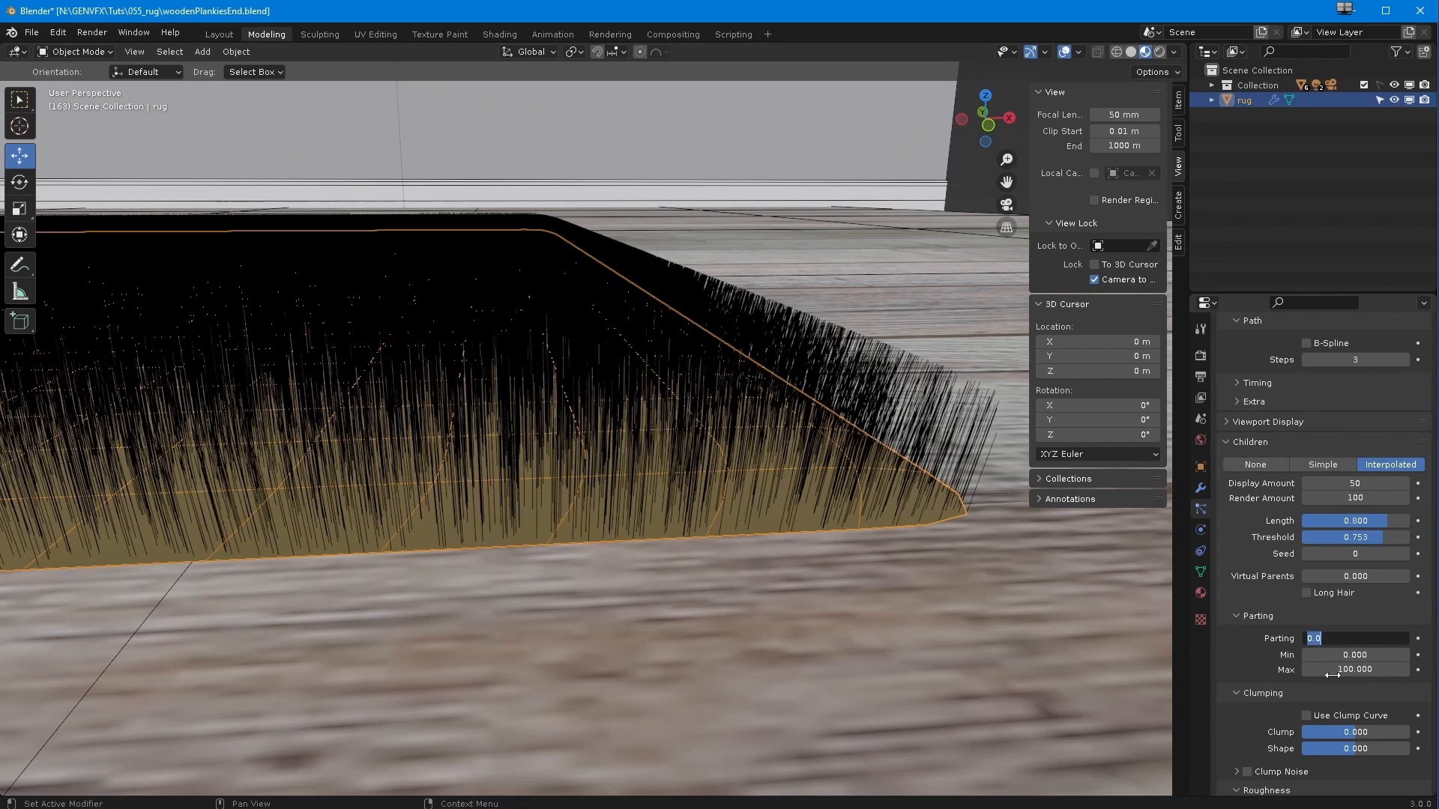
{"action": "left_click", "coordinate": [1332, 670]}
{"action": "type", "text": "5"}
{"action": "key", "text": "Return"}
{"action": "left_click", "coordinate": [1320, 640]}
{"action": "type", "text": "1"}
{"action": "key", "text": "Return"}
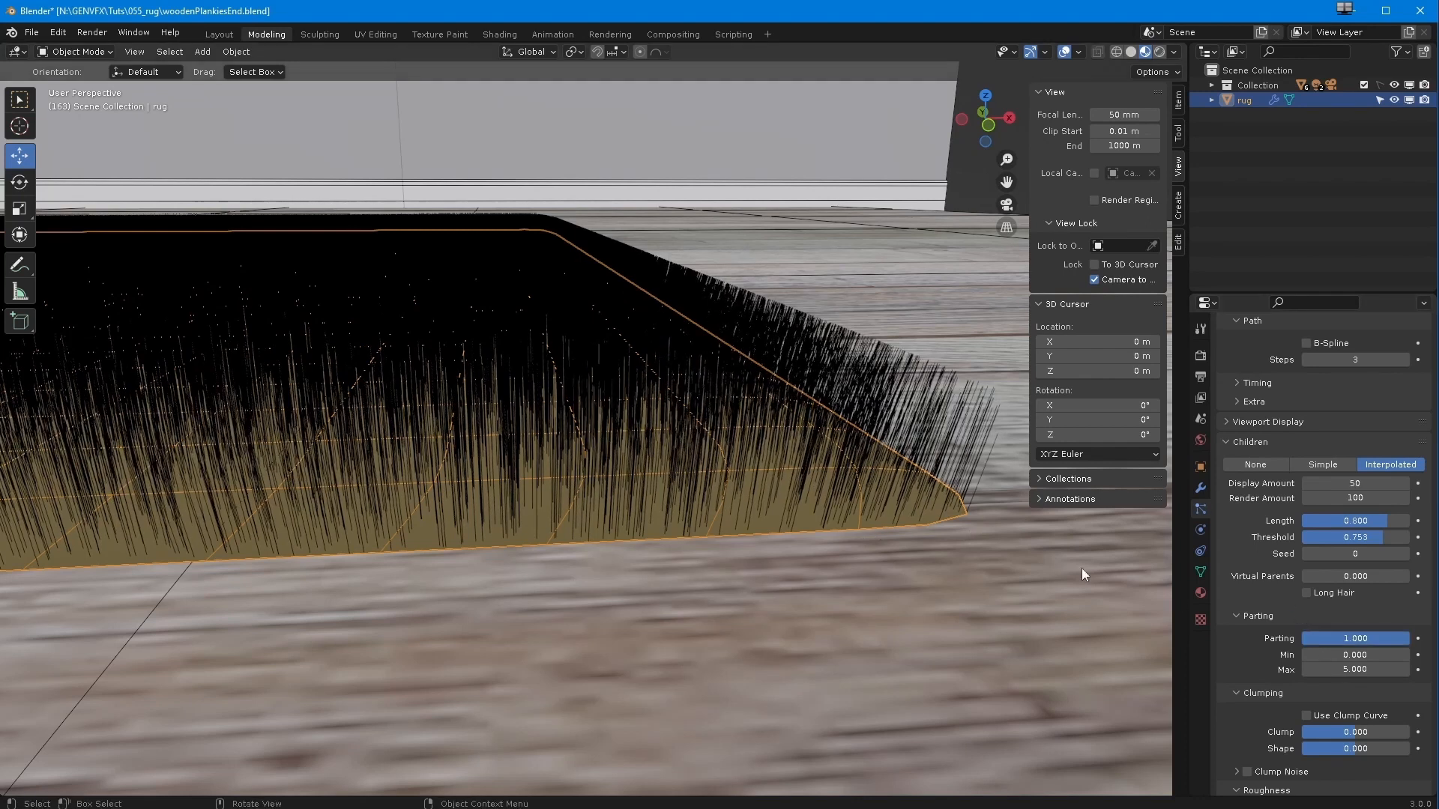
{"action": "left_click", "coordinate": [1235, 617]}
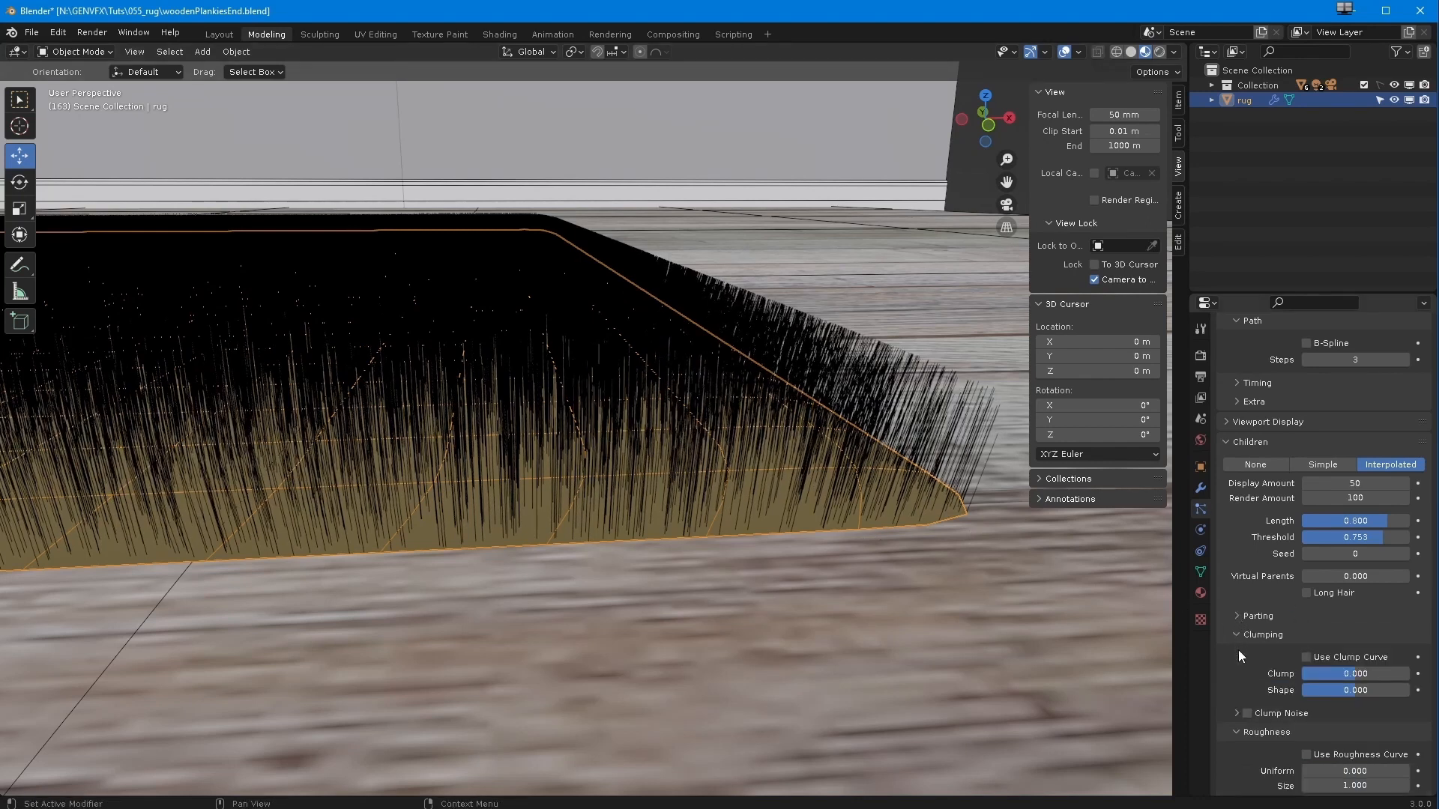
Try a clump value of 0.699 on the child hairs
{"action": "scroll", "coordinate": [1247, 663], "scroll_direction": "down", "scroll_amount": 2}
{"action": "middle_click_drag", "start_coordinate": [783, 484], "coordinate": [839, 488]}
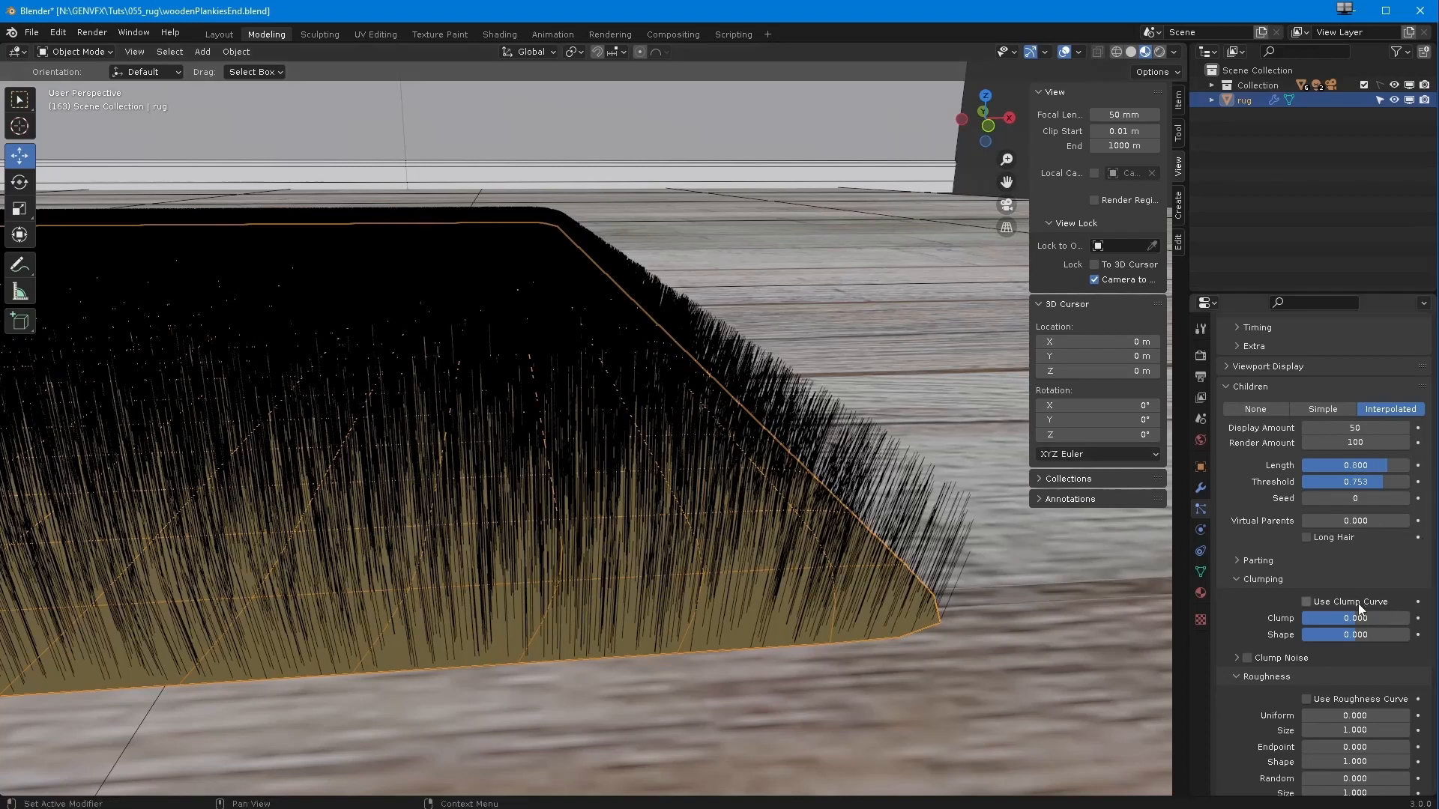
{"action": "key", "text": "BackSpace"}
{"action": "left_click_drag", "start_coordinate": [1365, 618], "coordinate": [1398, 619]}
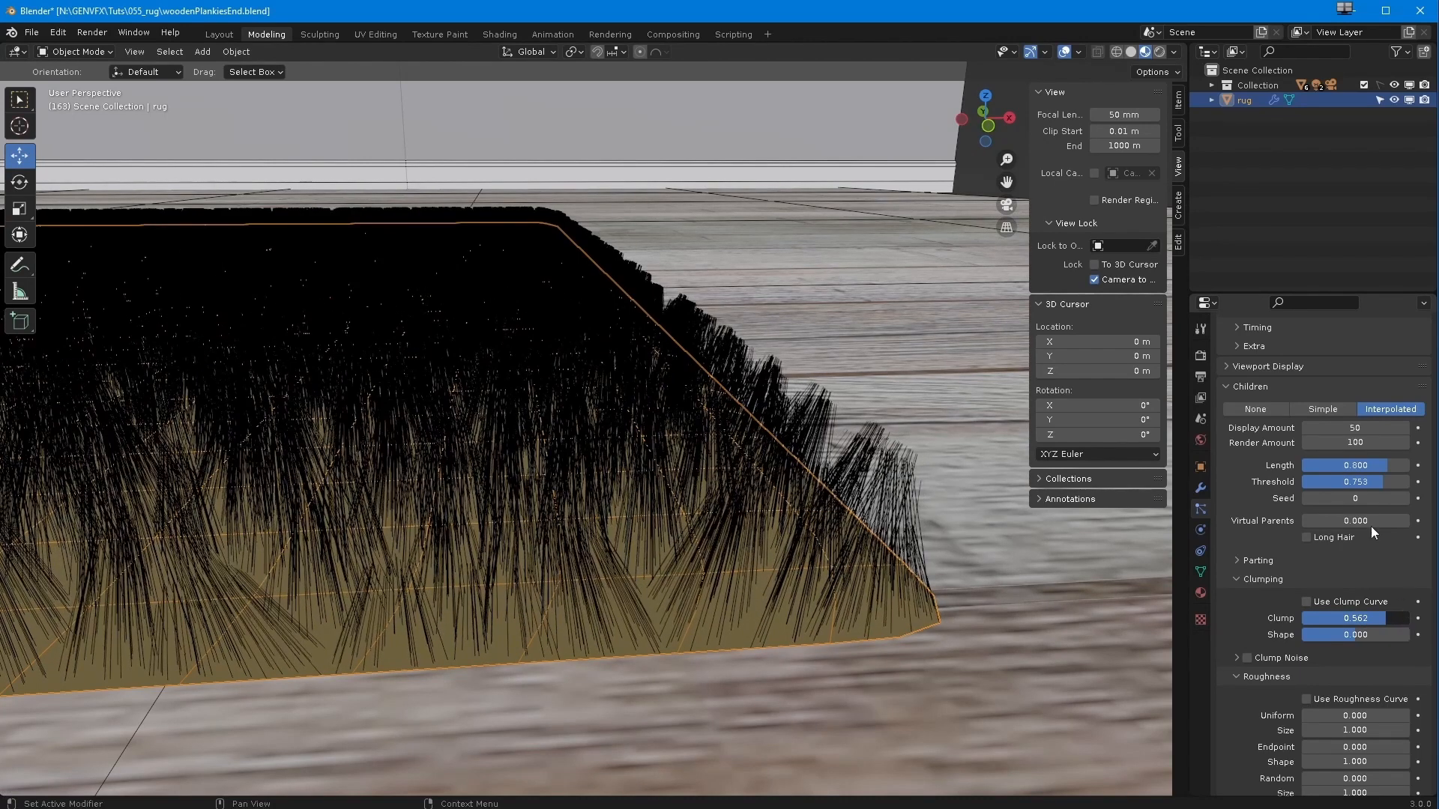
{"action": "middle_click_drag", "start_coordinate": [704, 474], "coordinate": [685, 506]}
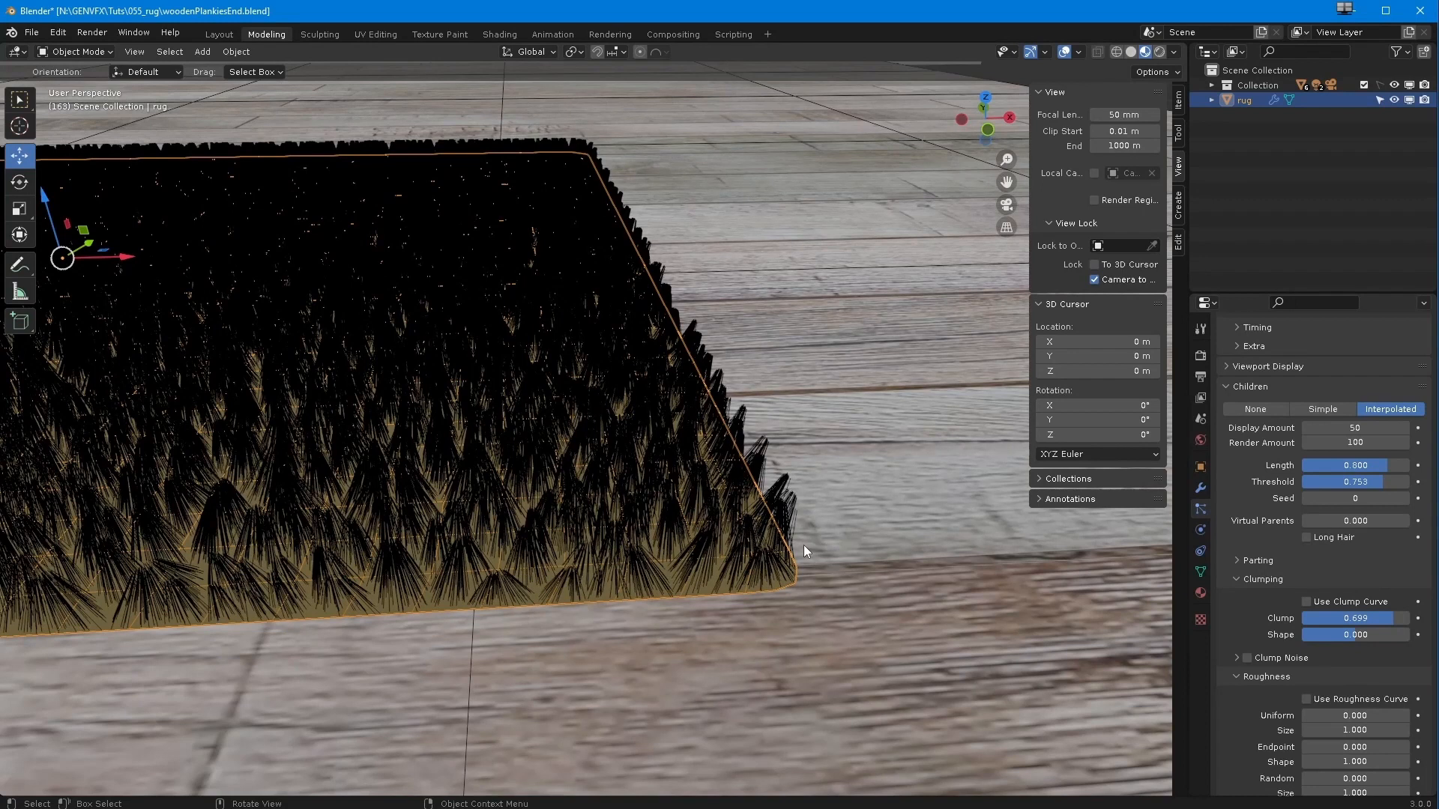
Try a clump value of 1 with a clump shape of -0.109 on the child hairs
{"action": "mouse_move", "coordinate": [1365, 620]}
{"action": "left_mouse_down"}
{"action": "mouse_move", "coordinate": [1315, 617]}
{"action": "mouse_move", "coordinate": [1395, 636]}
{"action": "mouse_move", "coordinate": [1349, 635]}
{"action": "left_mouse_up"}
{"action": "left_click", "coordinate": [1343, 618]}
{"action": "type", "text": "1"}
{"action": "key", "text": "Return"}
{"action": "middle_click_drag", "start_coordinate": [748, 594], "coordinate": [757, 559], "text": "ctrl"}
{"action": "scroll", "coordinate": [758, 559], "scroll_direction": "down", "scroll_amount": 1}
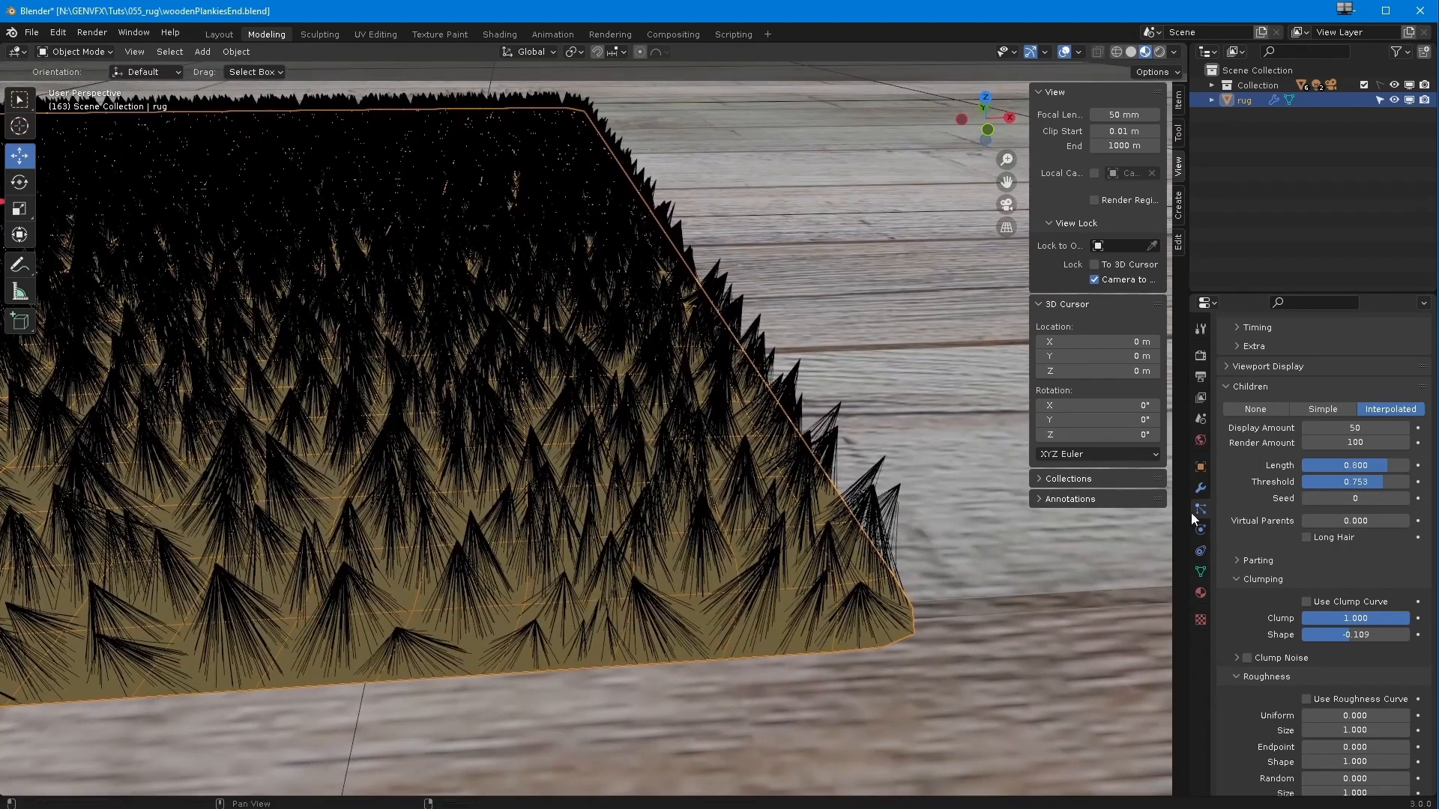
Try clump shapes of 0.999 and 0.5 on the fully clumped child hairs
{"action": "left_click", "coordinate": [1338, 636]}
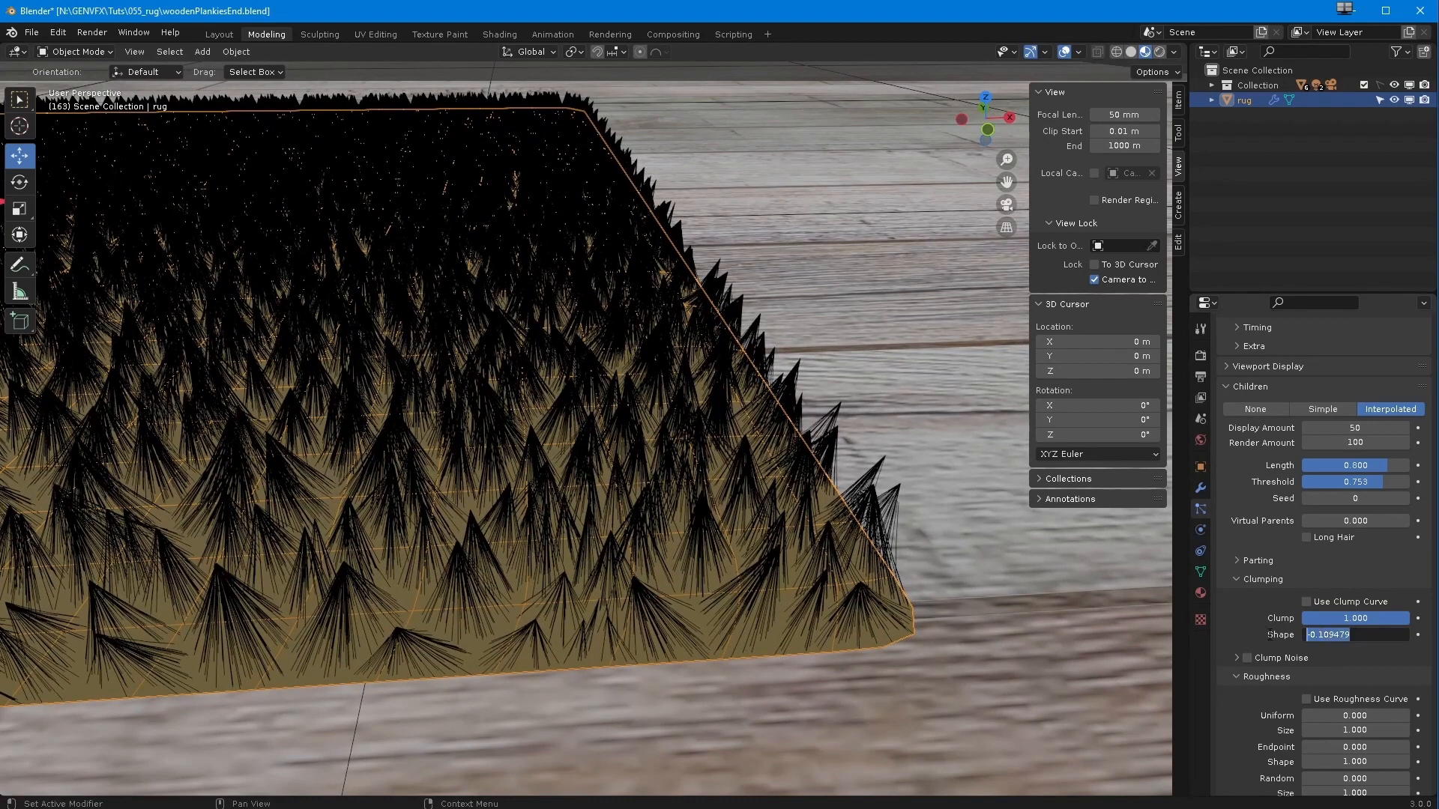
{"action": "type", "text": "1"}
{"action": "key", "text": "Return"}
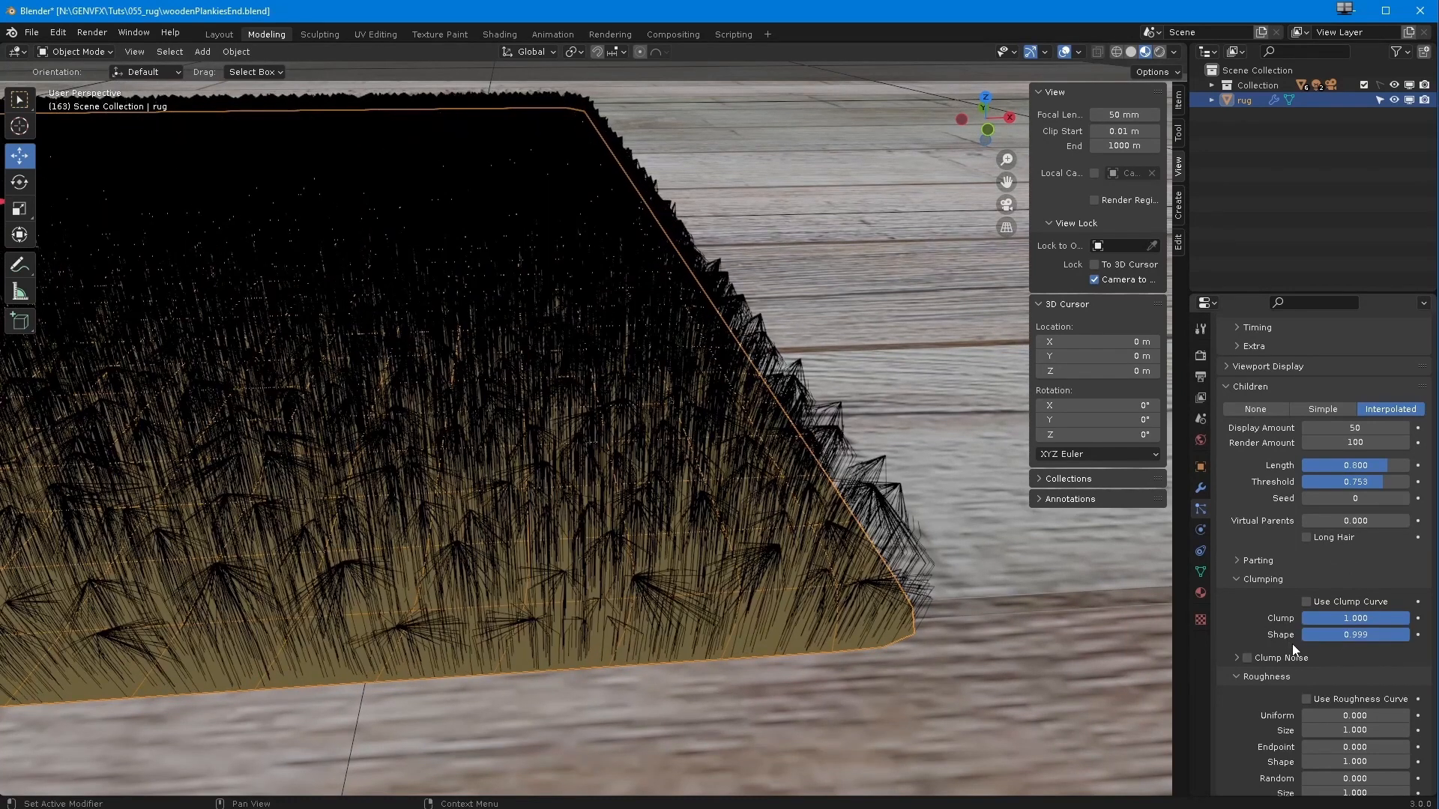
{"action": "middle_click_drag", "start_coordinate": [874, 524], "coordinate": [955, 514]}
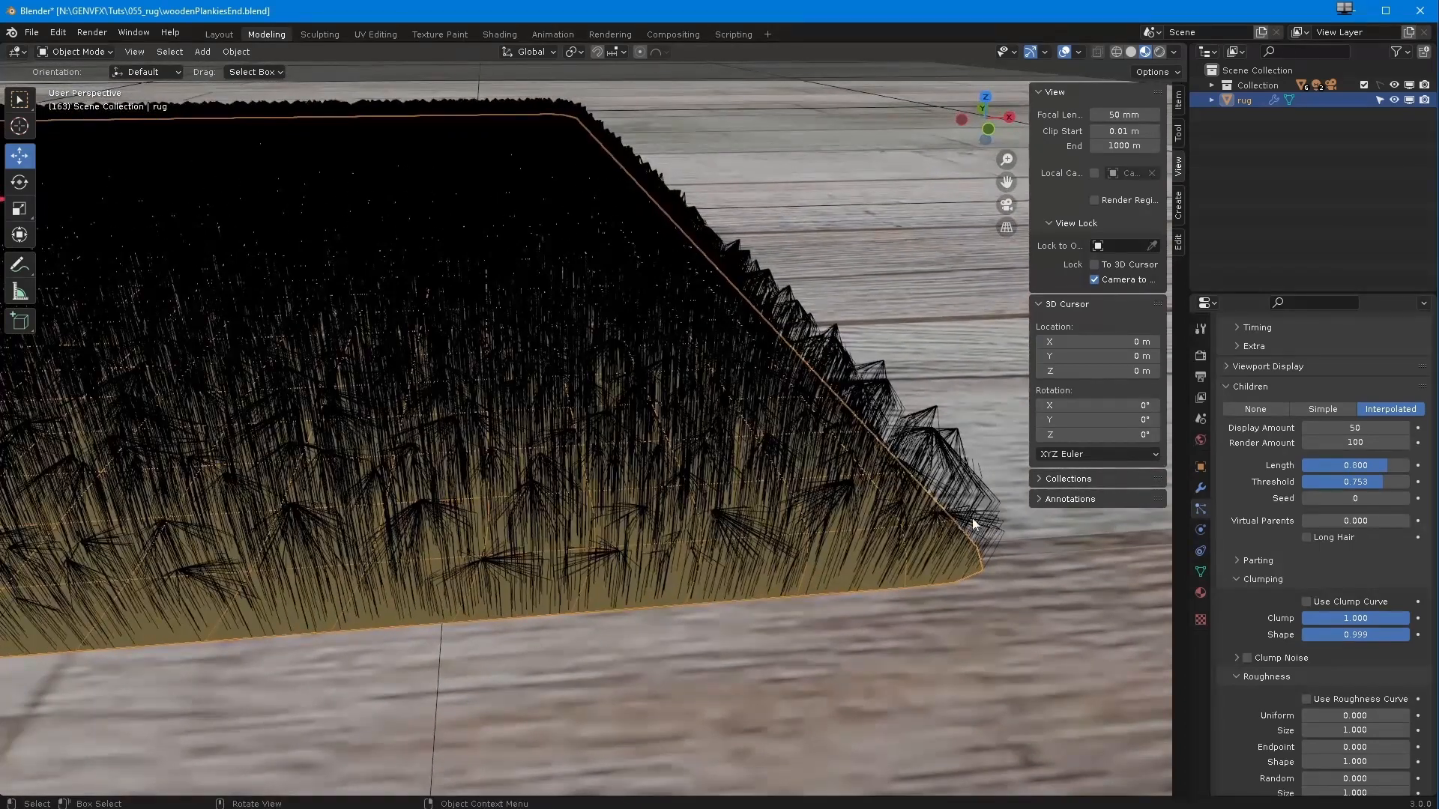
{"action": "left_click", "coordinate": [1342, 634]}
{"action": "key", "text": "BackSpace"}
{"action": "type", "text": ".5"}
{"action": "key", "text": "Return"}
{"action": "middle_click_drag", "start_coordinate": [951, 582], "coordinate": [876, 537]}
Set the child hairs' clump shape to 0.2 and the clump value to 0.3
{"action": "left_click", "coordinate": [1321, 634]}
{"action": "type", "text": ".2"}
{"action": "key", "text": "Return"}
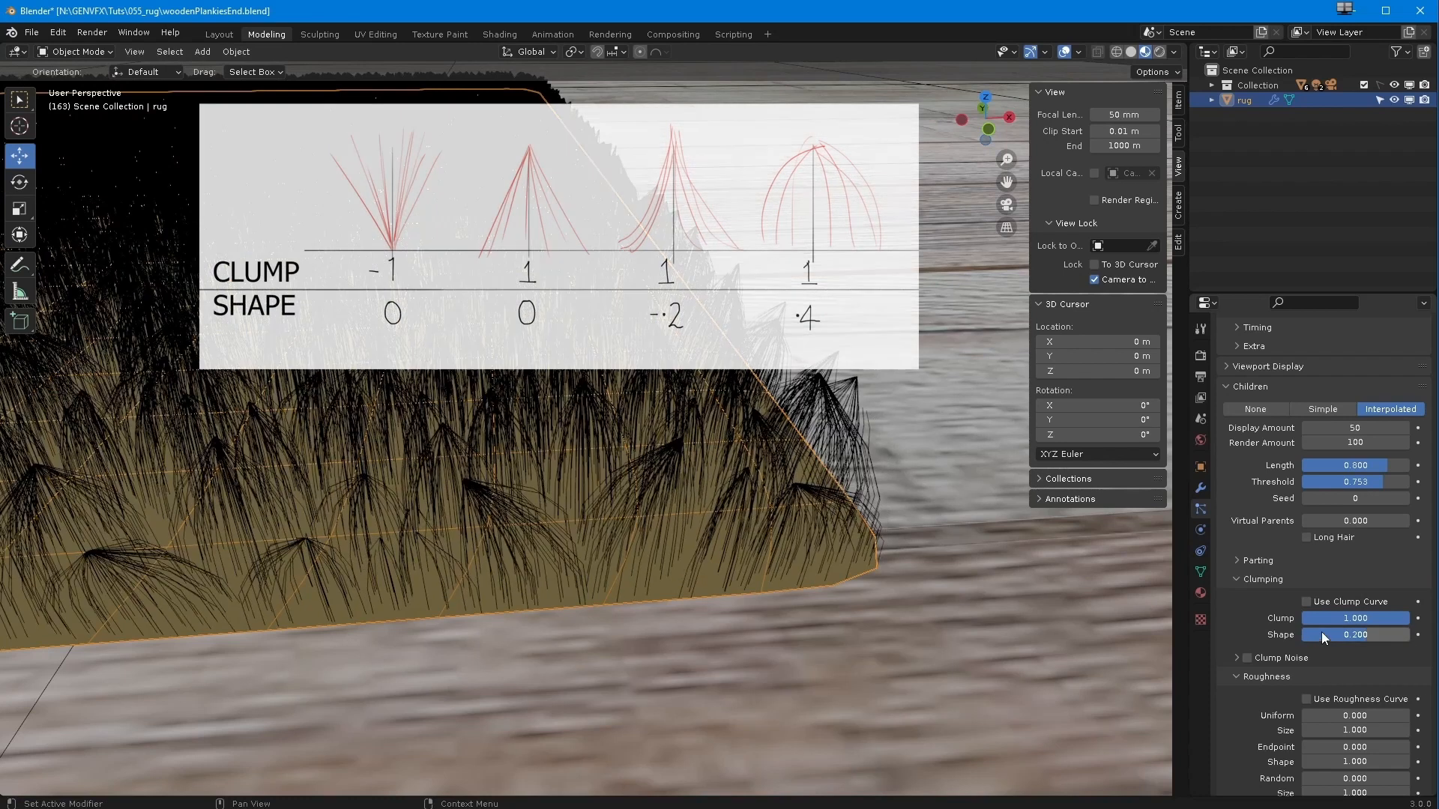
{"action": "left_click", "coordinate": [1367, 621]}
{"action": "type", "text": ".3"}
{"action": "key", "text": "Return"}
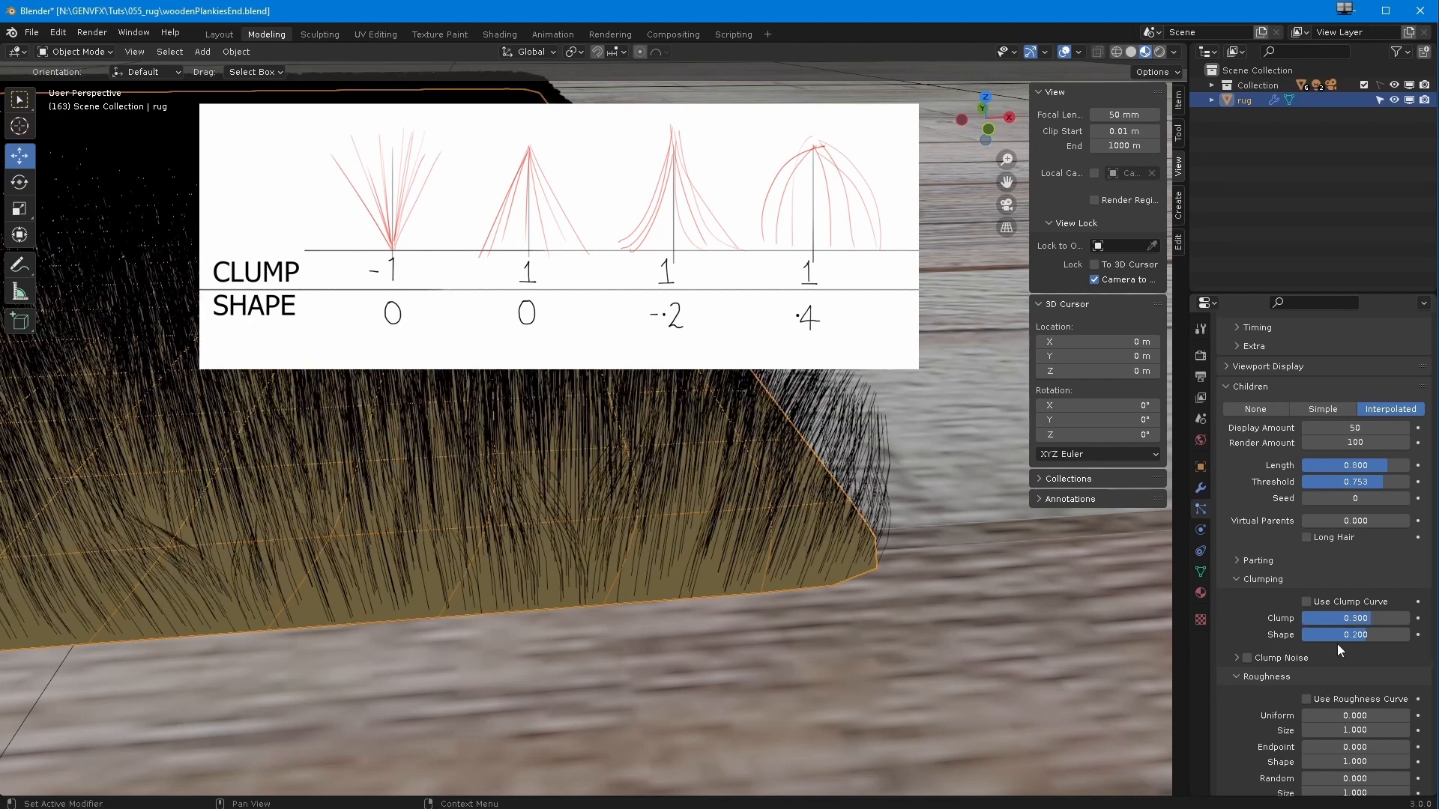
Try clump shapes of -0.1 and -0.3 on the child hairs
{"action": "left_click", "coordinate": [1360, 641]}
{"action": "type", "text": "-"}
{"action": "type", "text": ".1"}
{"action": "key", "text": "Return"}
{"action": "left_click", "coordinate": [1357, 637]}
{"action": "key", "text": "BackSpace"}
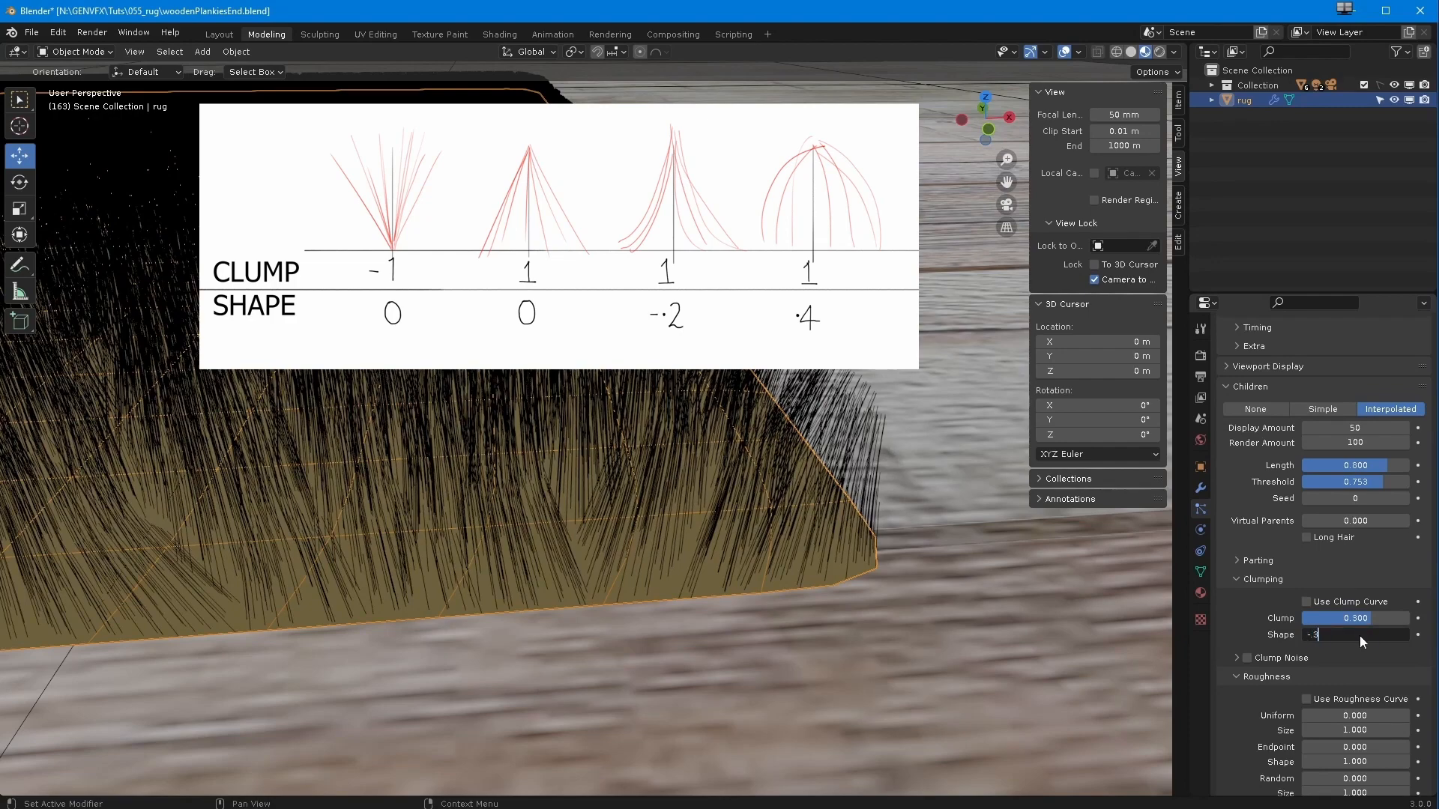
{"action": "type", "text": "-.3"}
{"action": "key", "text": "Return"}
{"action": "mouse_move", "coordinate": [813, 532]}
{"action": "middle_mouse_down"}
{"action": "mouse_move", "coordinate": [808, 584]}
{"action": "mouse_move", "coordinate": [722, 628]}
{"action": "mouse_move", "coordinate": [807, 677]}
{"action": "mouse_move", "coordinate": [799, 664]}
{"action": "mouse_move", "coordinate": [856, 651]}
{"action": "middle_mouse_up"}
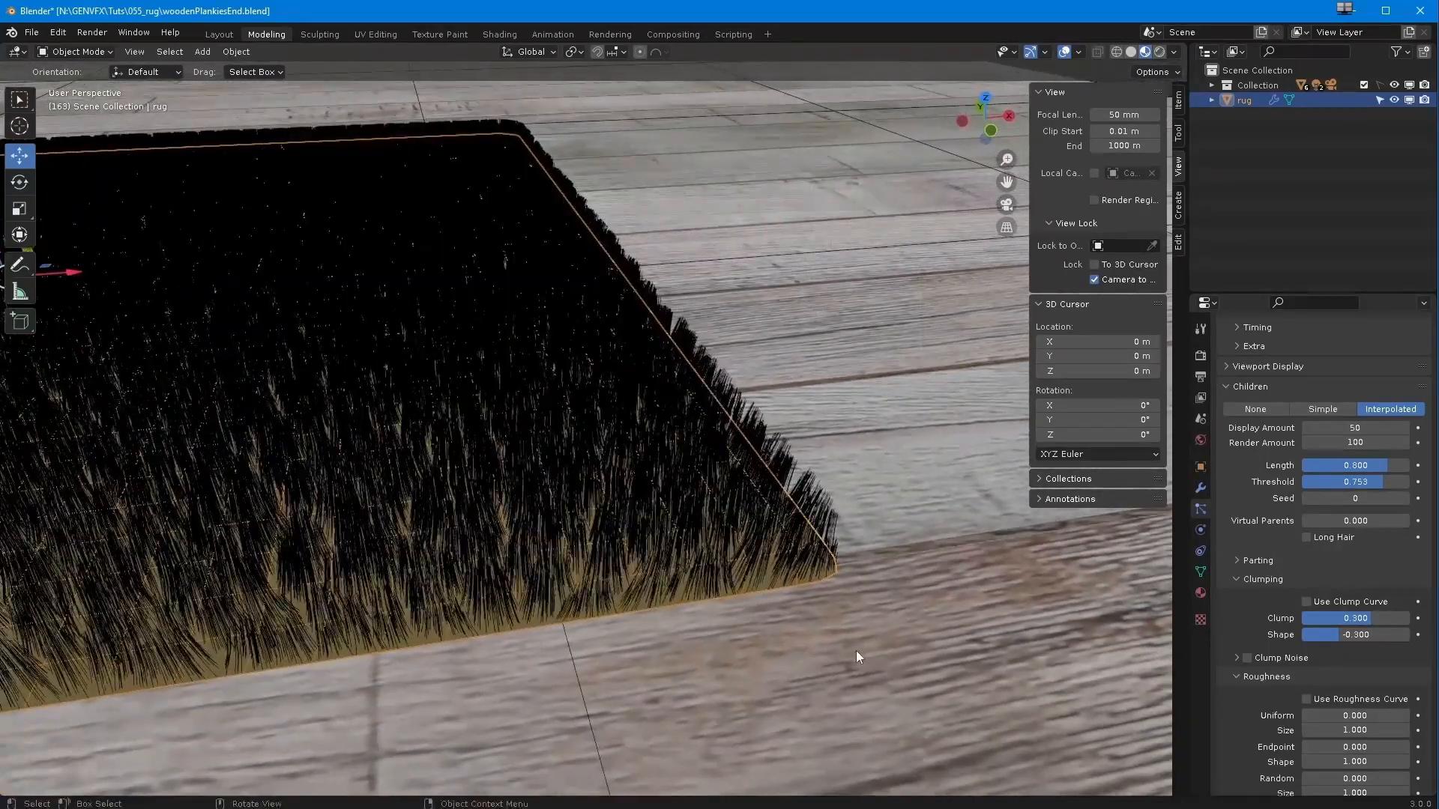
Try the clump curve option on the child hairs and switch it back off
{"action": "left_click", "coordinate": [1305, 601]}
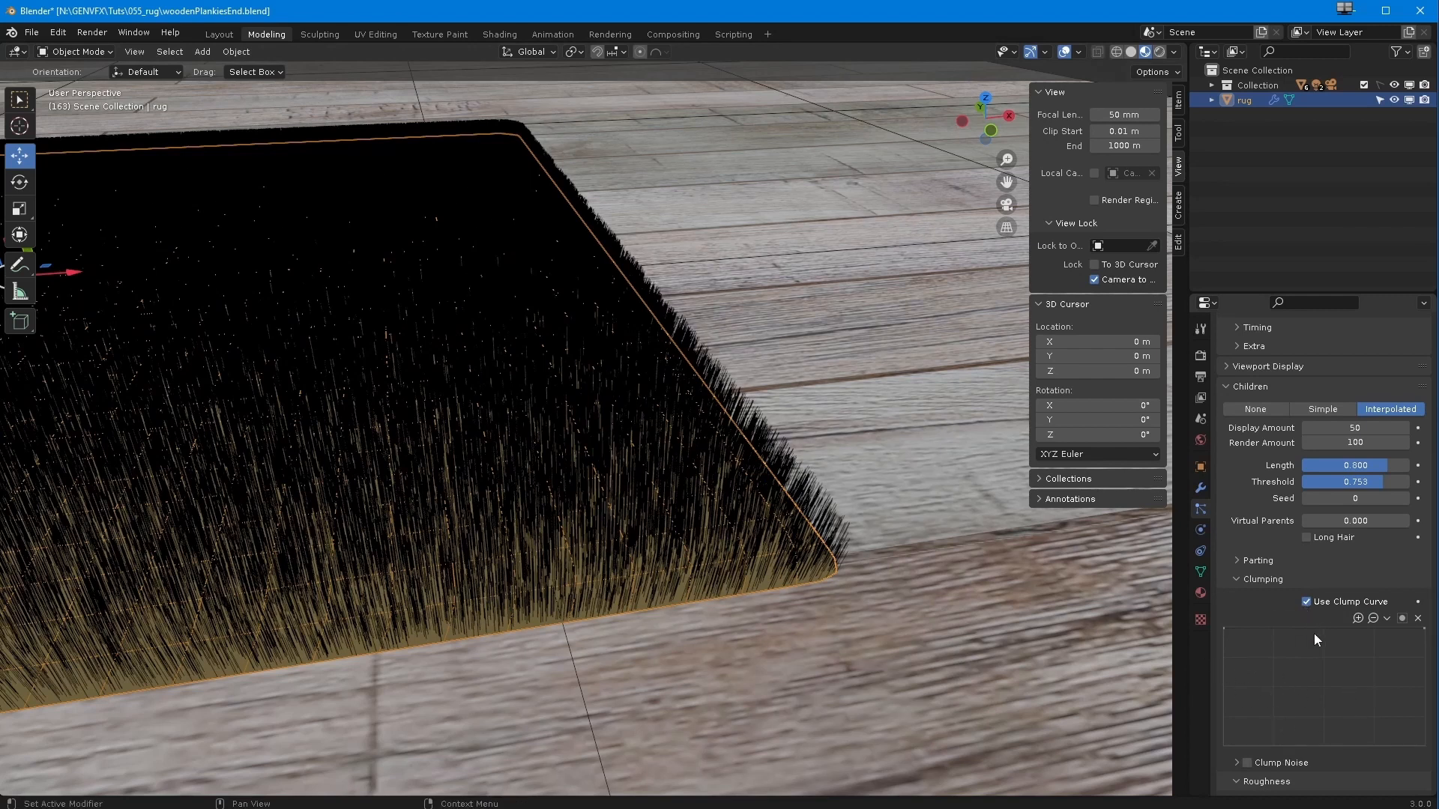
{"action": "left_click", "coordinate": [1306, 601]}
{"action": "middle_click_drag", "start_coordinate": [977, 627], "coordinate": [1045, 598]}
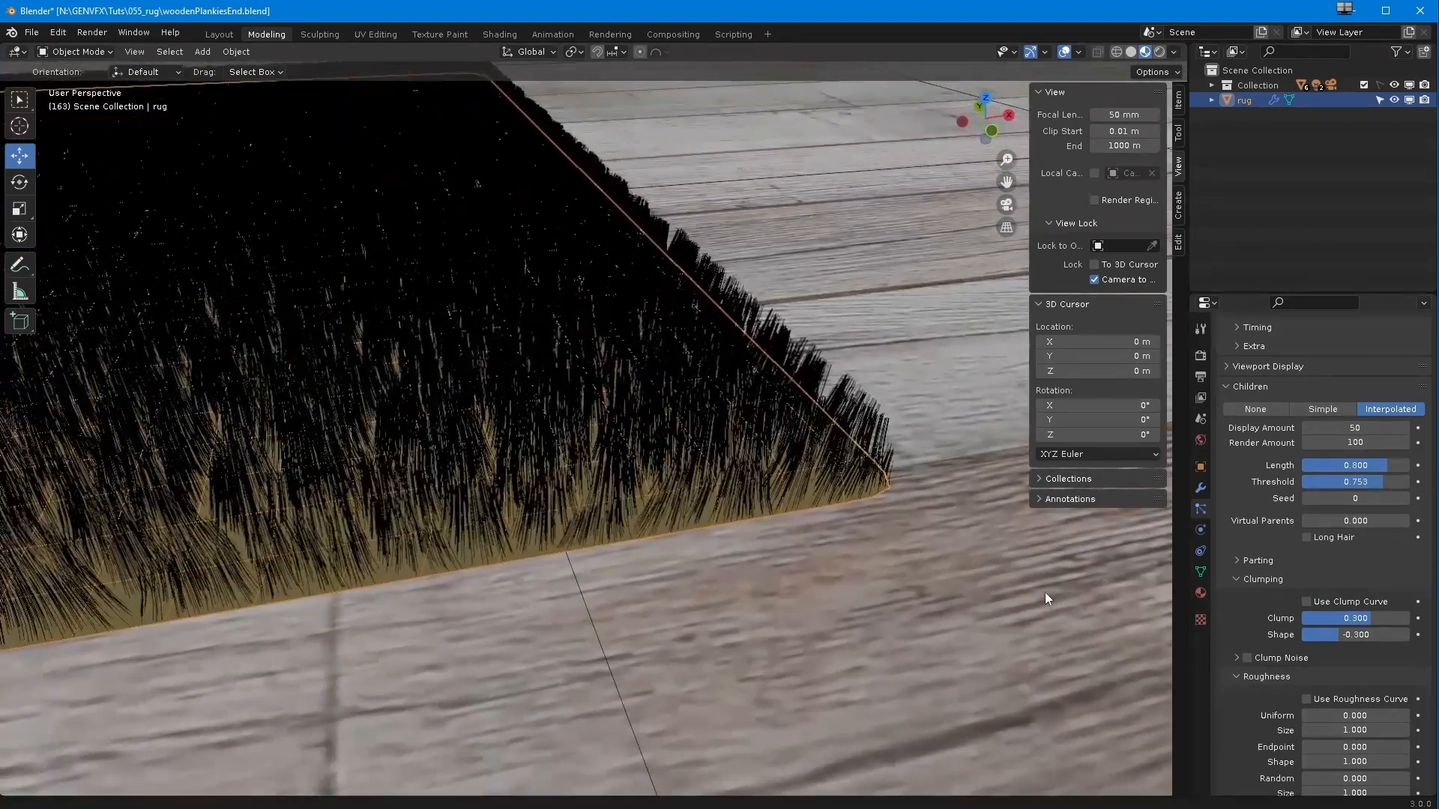
{"action": "scroll", "coordinate": [1046, 598], "scroll_direction": "up", "scroll_amount": 4}
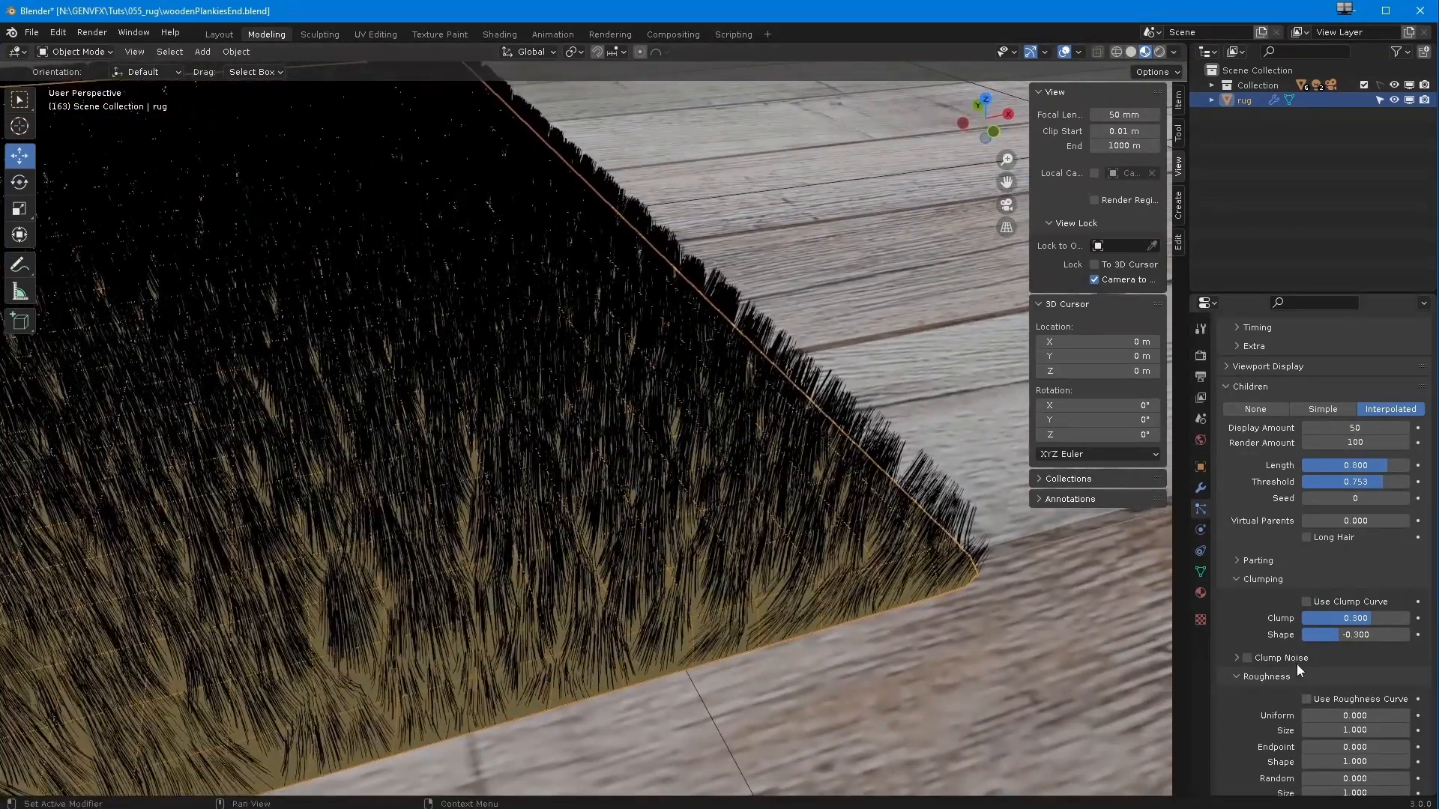
Try a uniform roughness of 0.016, and set the child hairs' clump value to 0.1 and clump shape to -0.1
{"action": "scroll", "coordinate": [1298, 667], "scroll_direction": "down", "scroll_amount": 4}
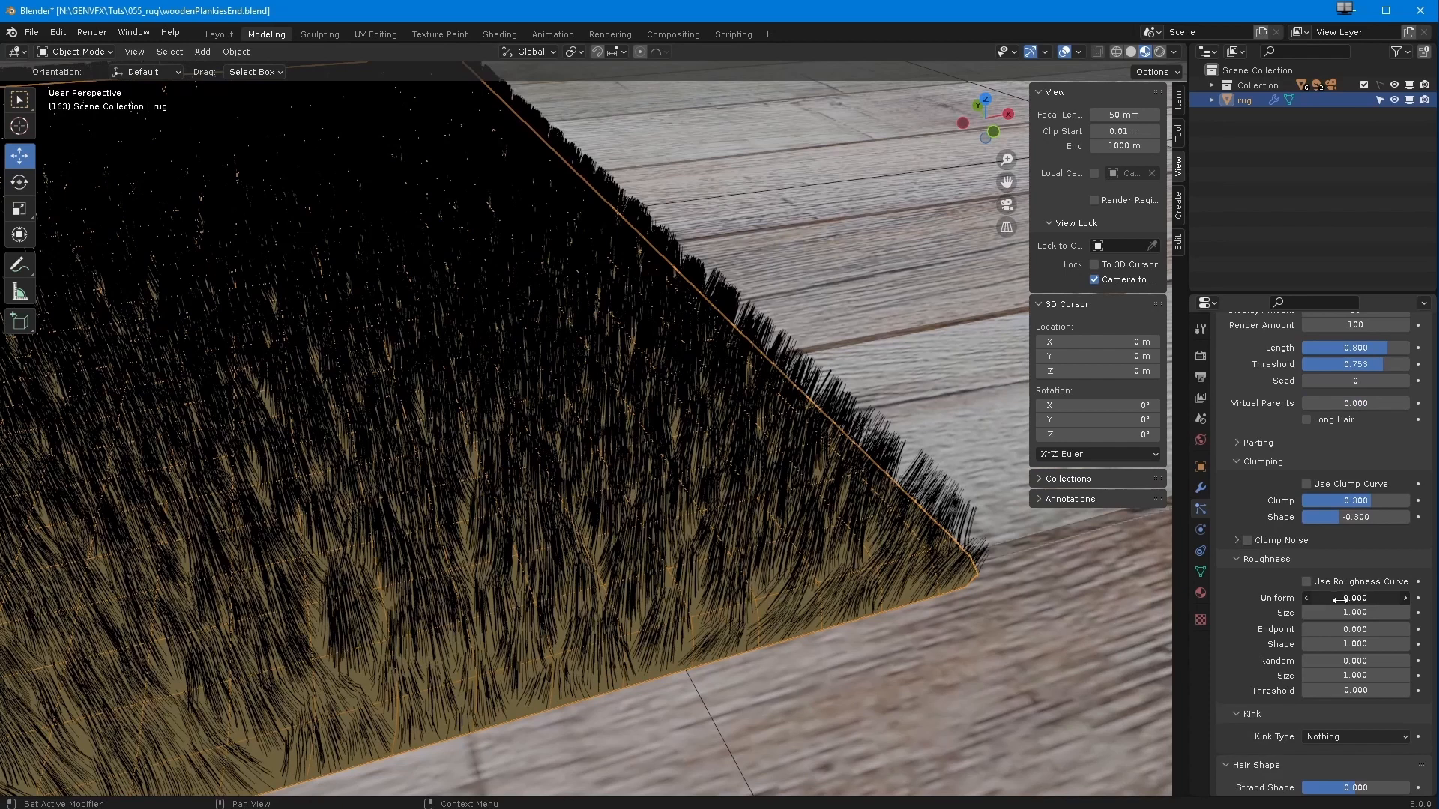
{"action": "mouse_move", "coordinate": [1355, 598]}
{"action": "left_mouse_down"}
{"action": "mouse_move", "coordinate": [1376, 603]}
{"action": "mouse_move", "coordinate": [1356, 598]}
{"action": "left_mouse_up"}
{"action": "double_click", "coordinate": [1323, 501]}
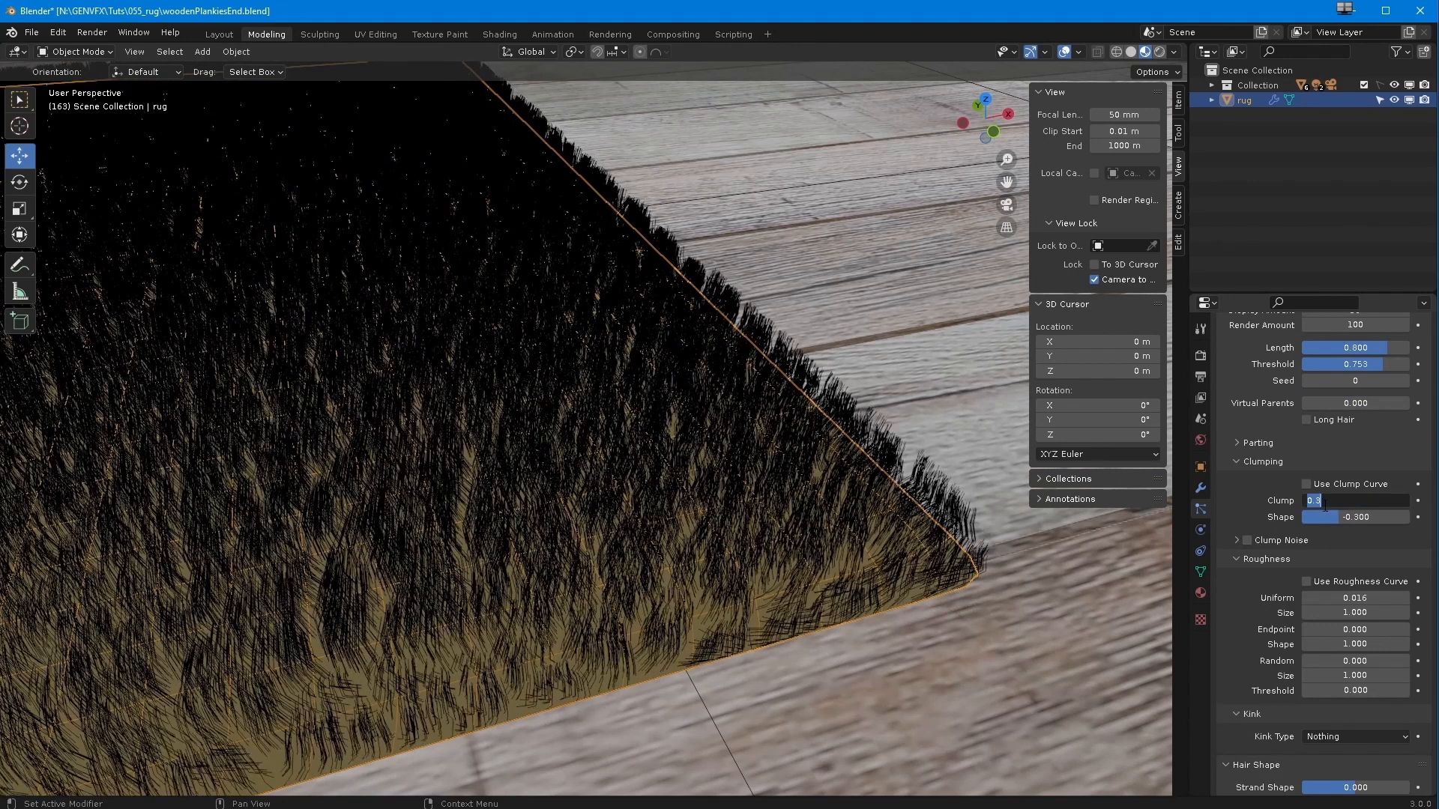
{"action": "type", "text": ".1"}
{"action": "key", "text": "Return"}
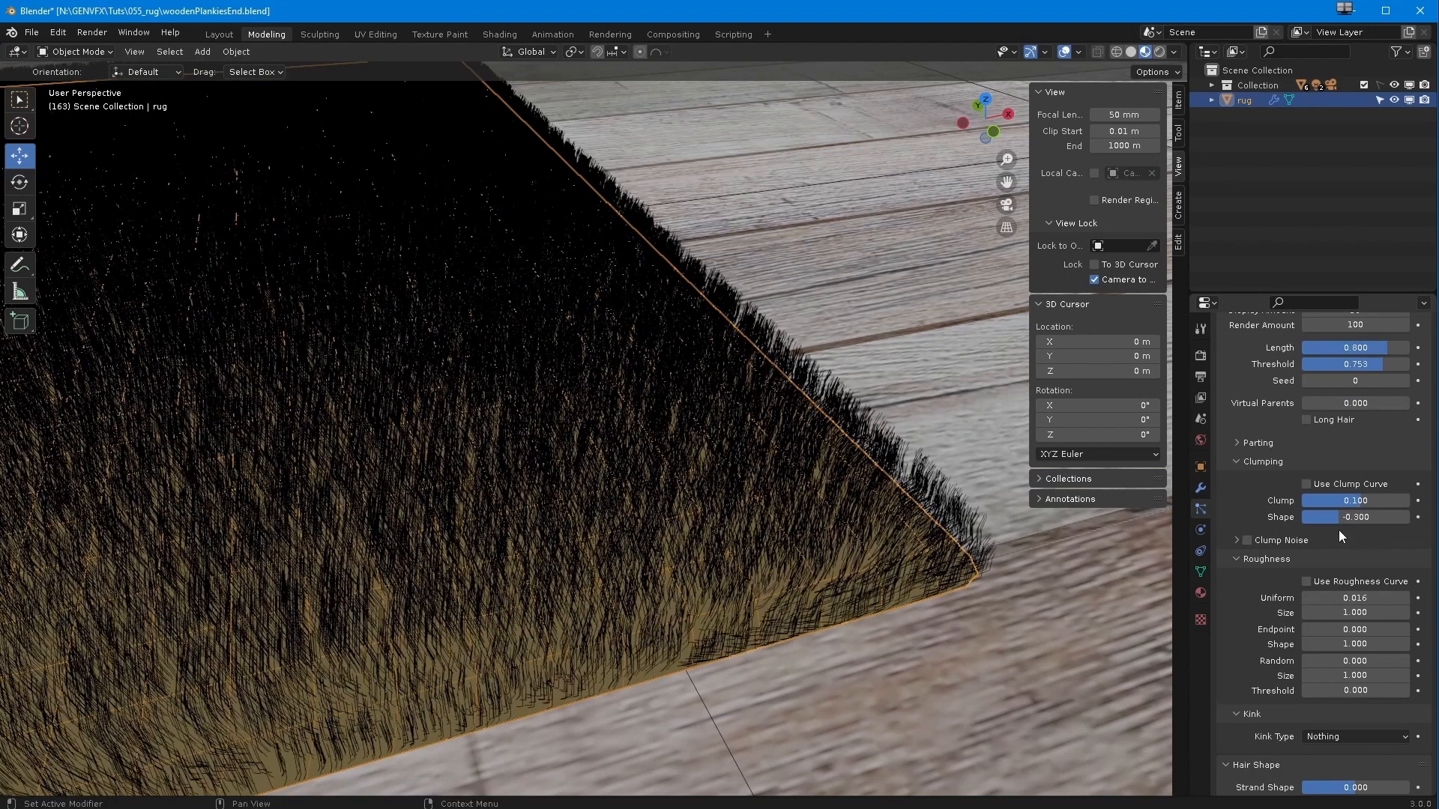
{"action": "key", "text": "BackSpace"}
{"action": "type", "text": "-.1"}
{"action": "key", "text": "Return"}
Try a uniform roughness of 0.1 on the child hairs
{"action": "left_click", "coordinate": [1341, 599]}
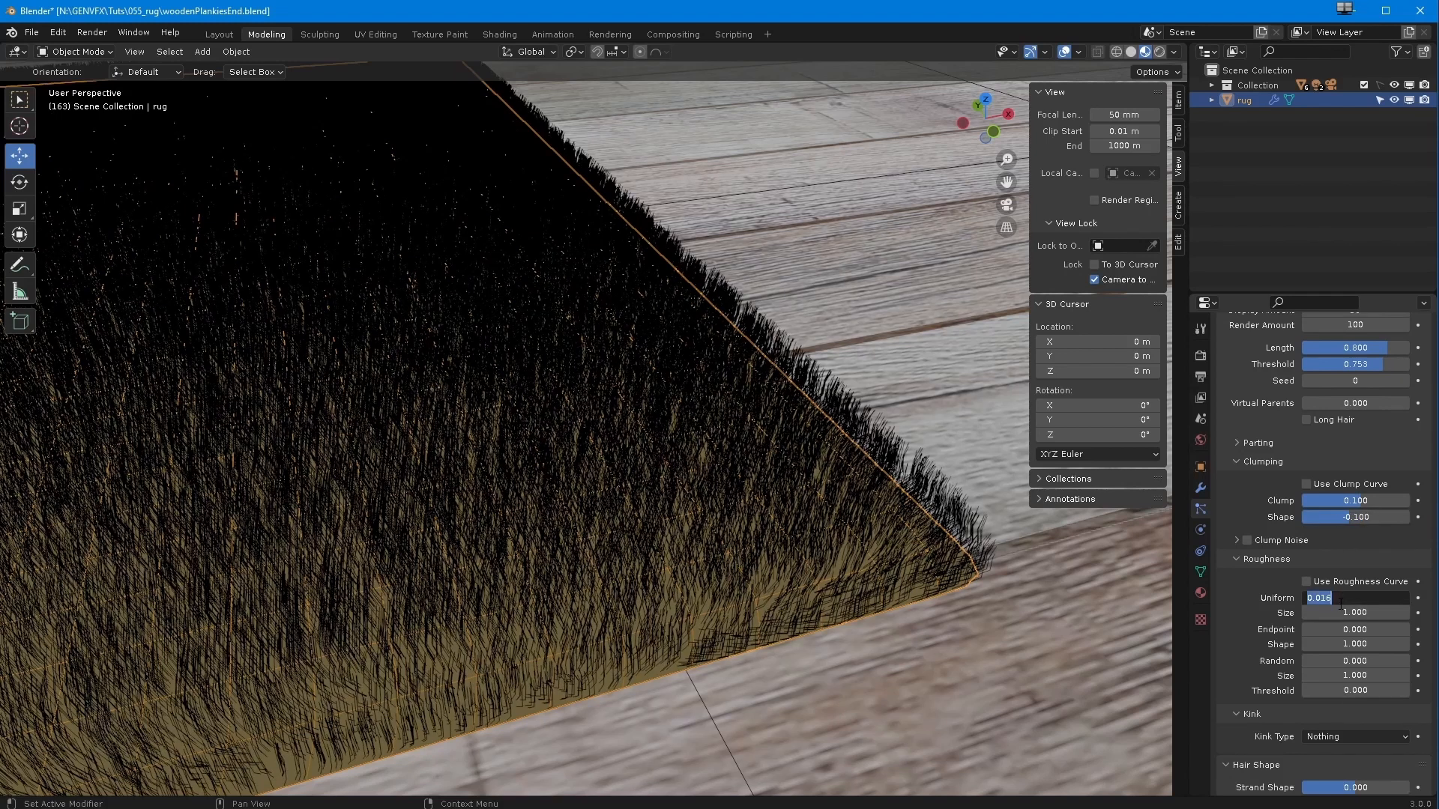
{"action": "key", "text": "BackSpace"}
{"action": "type", "text": ".1"}
{"action": "key", "text": "Return"}
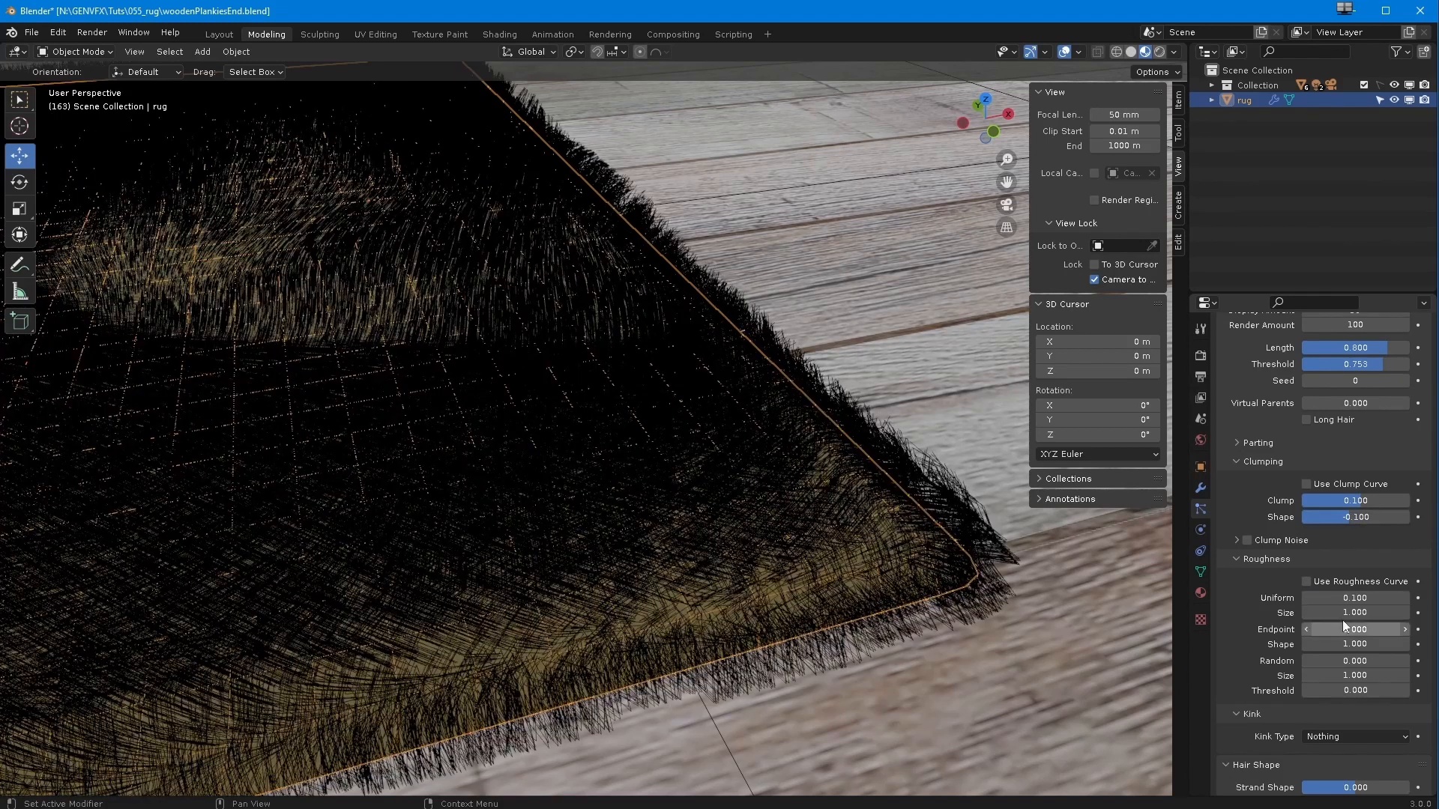
Set the child hairs' uniform roughness to 0.01
{"action": "left_click", "coordinate": [1336, 601]}
{"action": "type", "text": ".01"}
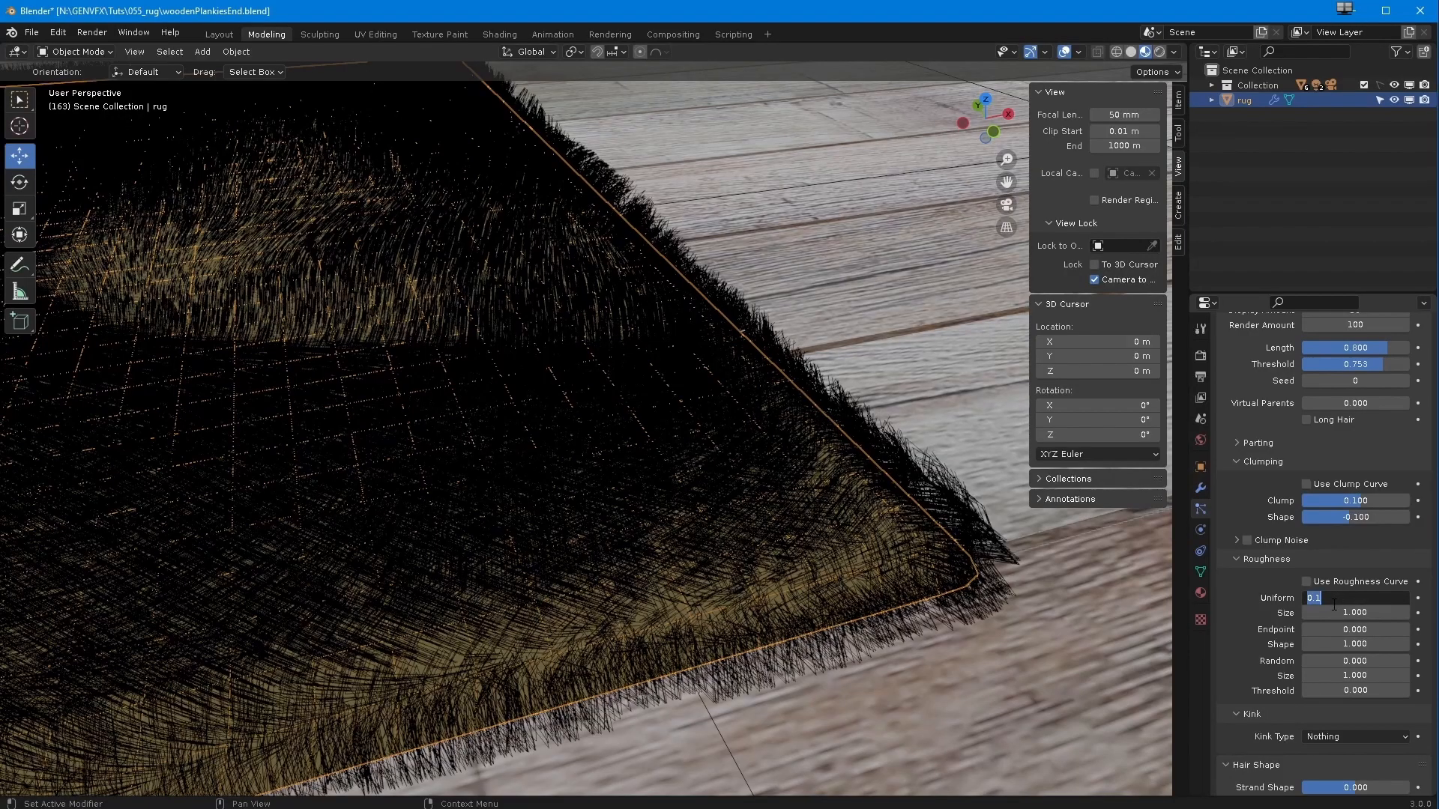
{"action": "key", "text": "Return"}
{"action": "mouse_move", "coordinate": [947, 568]}
{"action": "middle_mouse_down"}
{"action": "mouse_move", "coordinate": [921, 565]}
{"action": "mouse_move", "coordinate": [943, 570]}
{"action": "middle_mouse_up"}
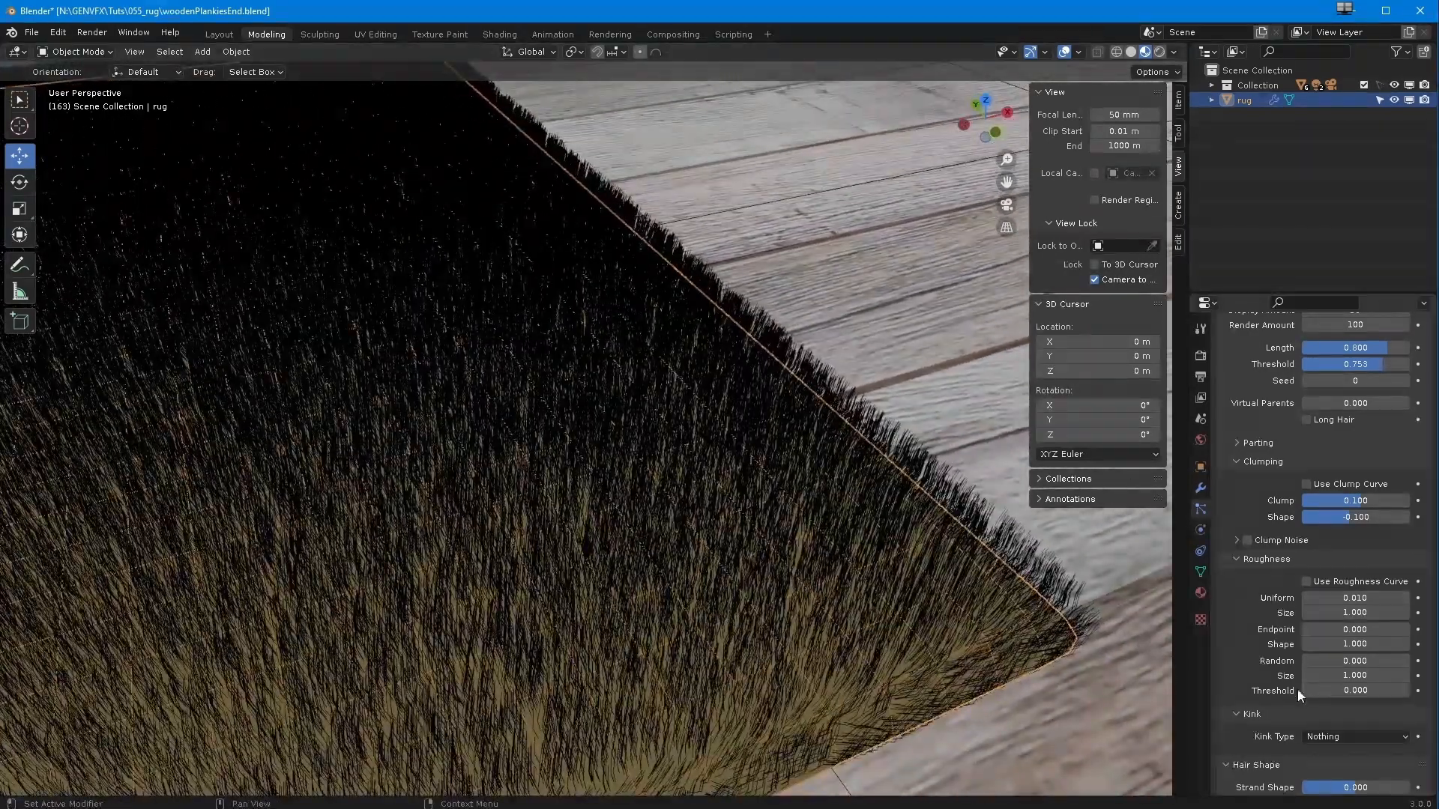
Try a random roughness of 1 on the child hairs and inspect the rug's edge
{"action": "left_click", "coordinate": [1350, 662]}
{"action": "type", "text": "1"}
{"action": "key", "text": "Return"}
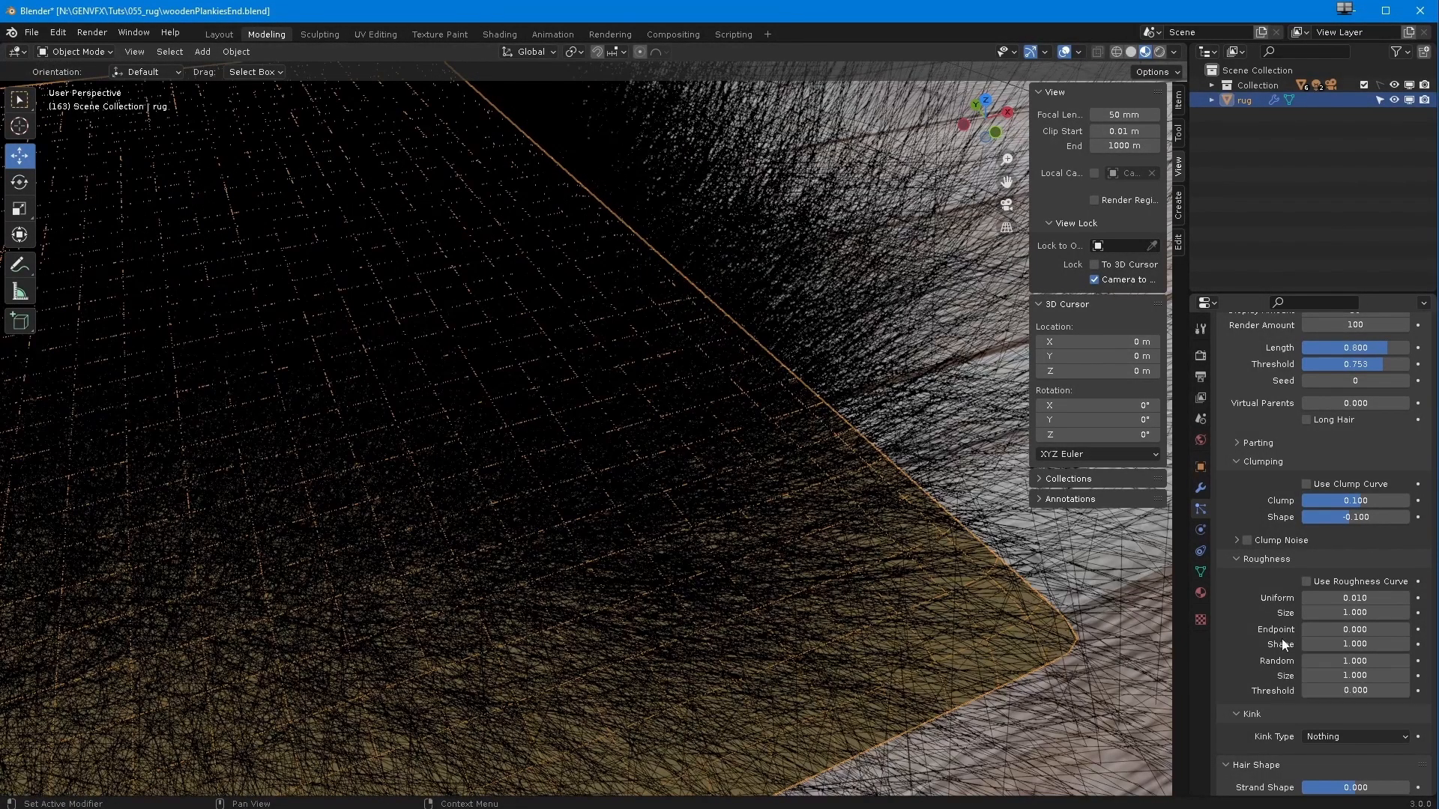
{"action": "scroll", "coordinate": [871, 585], "scroll_direction": "down", "scroll_amount": 6}
{"action": "middle_click_drag", "start_coordinate": [856, 631], "coordinate": [938, 515]}
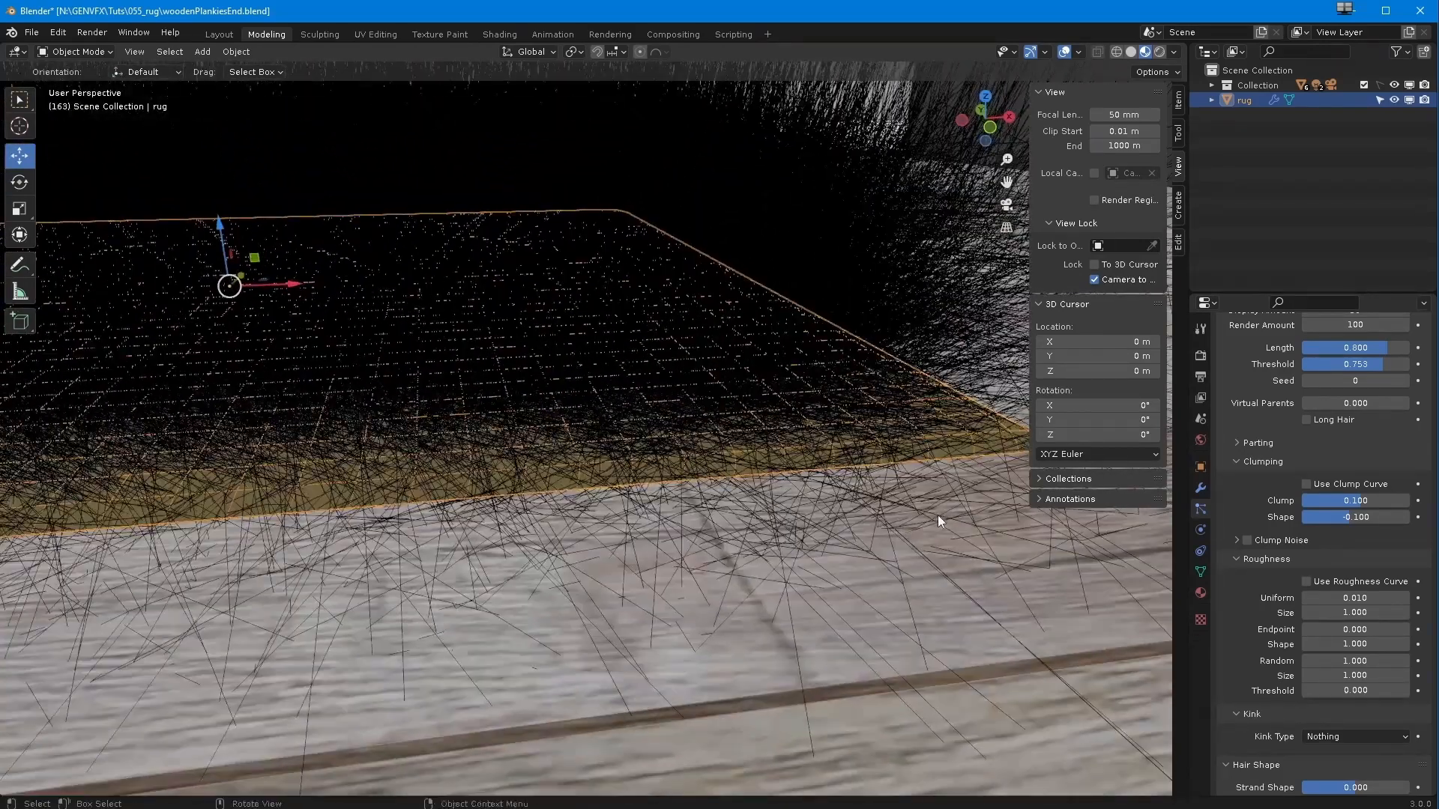
Set the child hairs' random roughness to 0.01
{"action": "left_click", "coordinate": [1338, 663]}
{"action": "type", "text": ".01"}
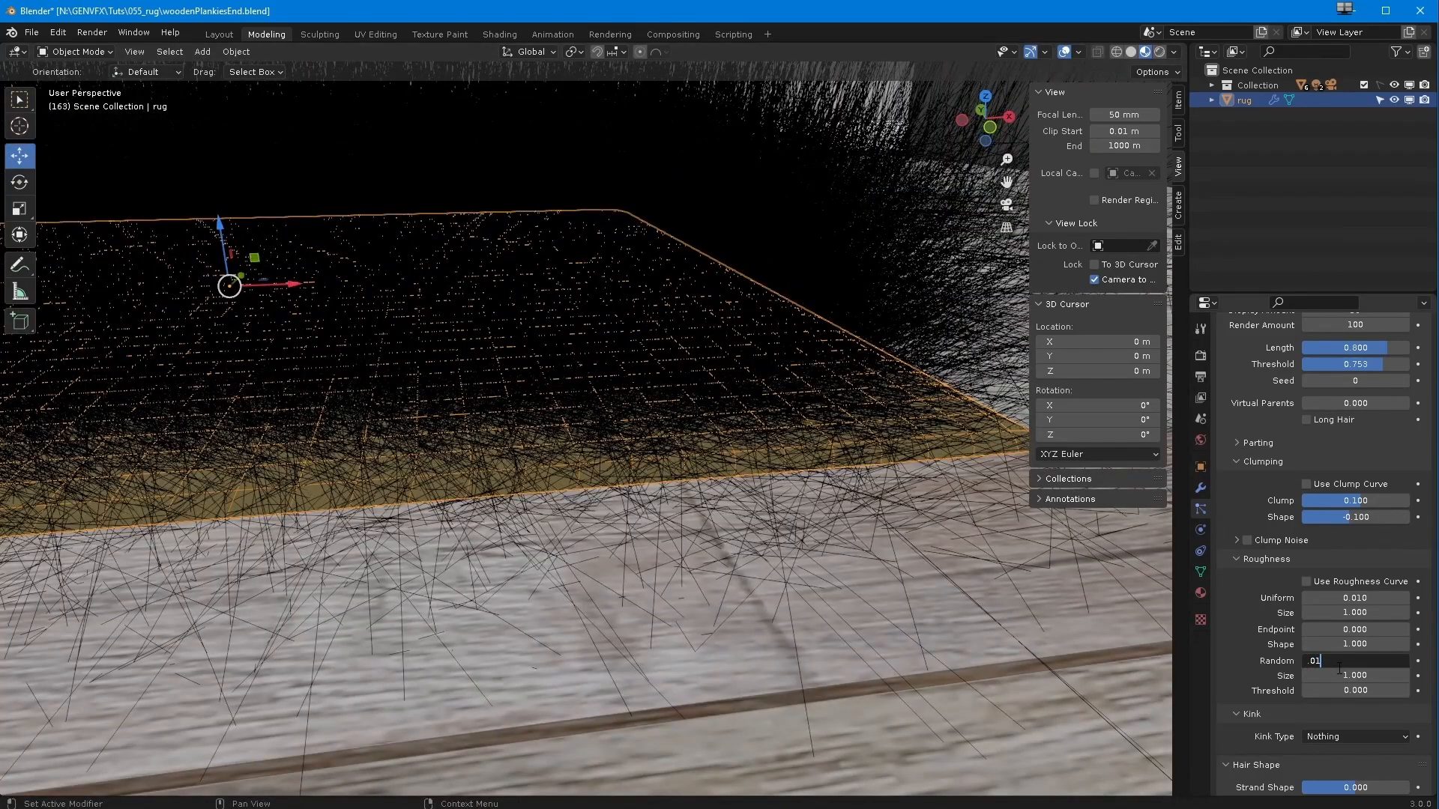
{"action": "key", "text": "Return"}
{"action": "middle_click_drag", "start_coordinate": [771, 510], "coordinate": [794, 543]}
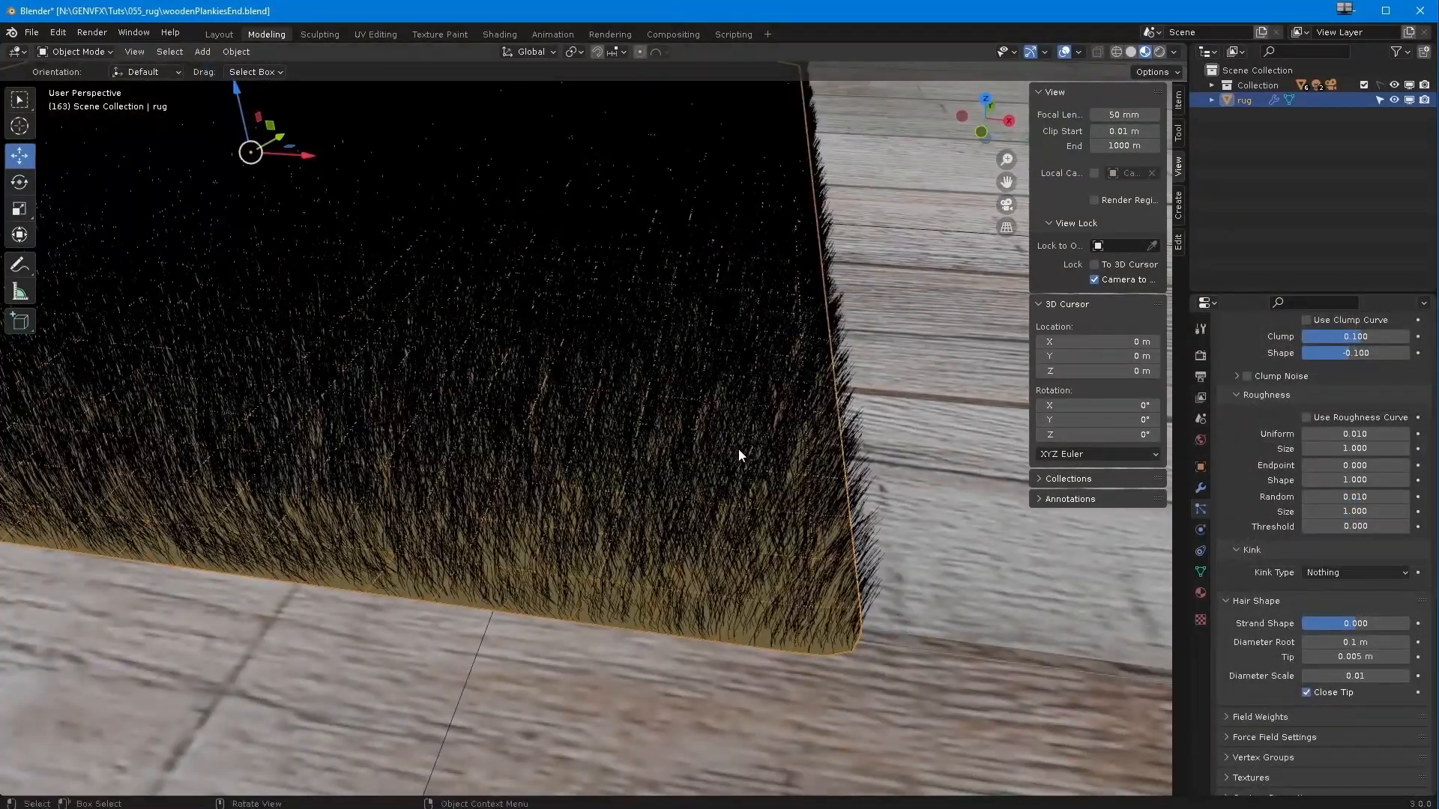
{"action": "middle_click_drag", "start_coordinate": [739, 448], "coordinate": [742, 442]}
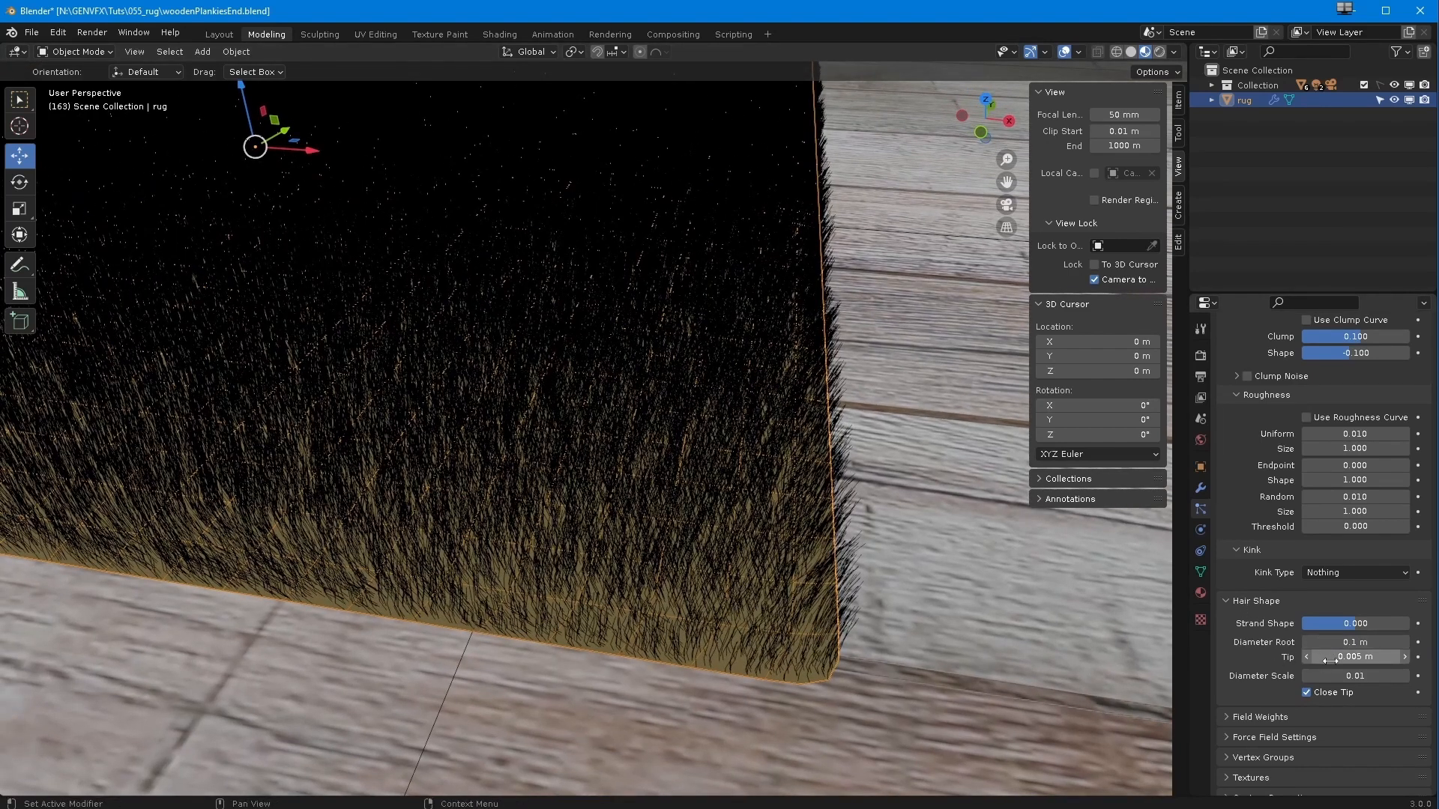
{"action": "middle_click_drag", "start_coordinate": [712, 500], "coordinate": [728, 524]}
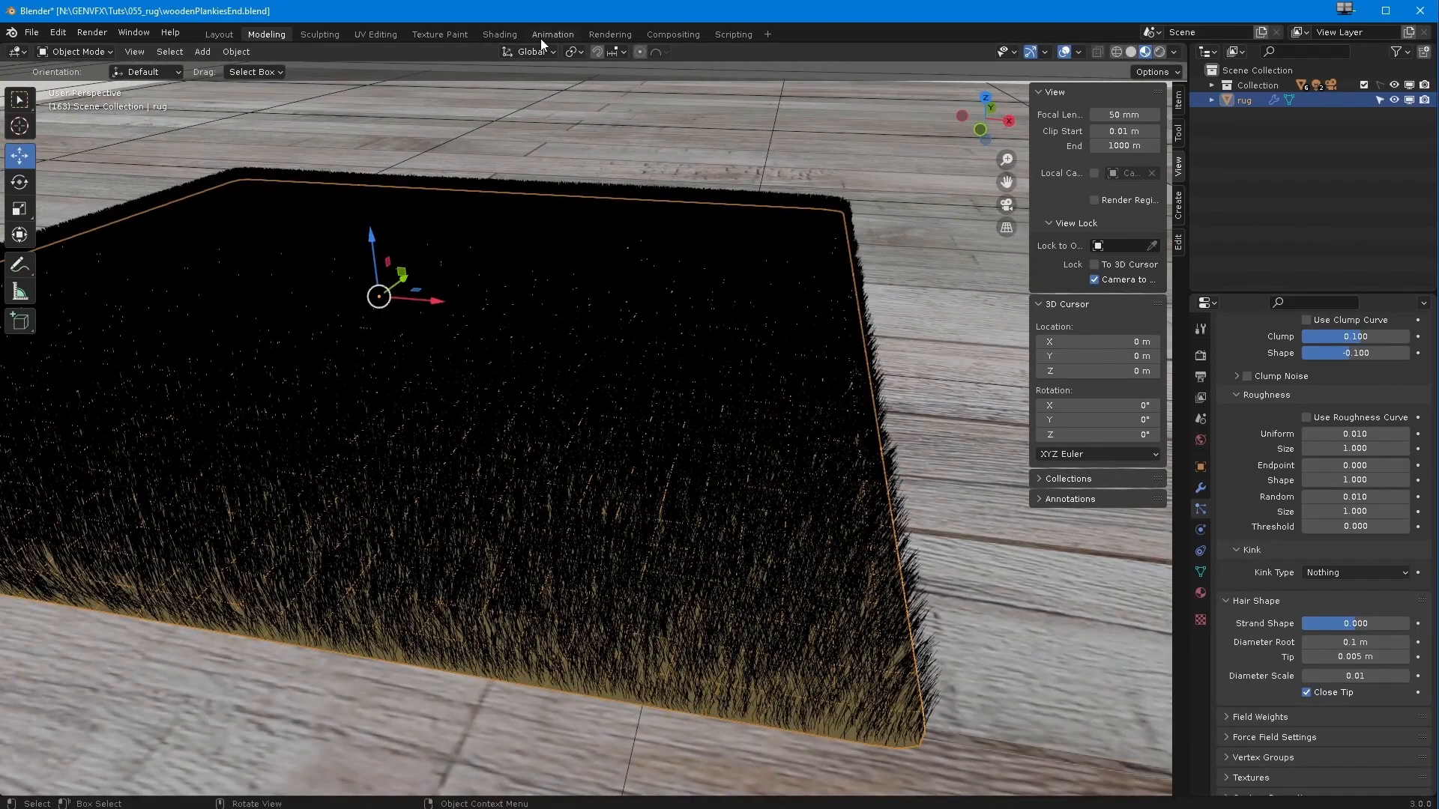
Add a sun light and move it above the floor to about Y 1.25 m and Z 1.04 m
{"action": "middle_click_drag", "start_coordinate": [532, 379], "coordinate": [518, 660], "text": "ctrl"}
{"action": "middle_click_drag", "start_coordinate": [502, 435], "coordinate": [604, 333], "text": "ctrl"}
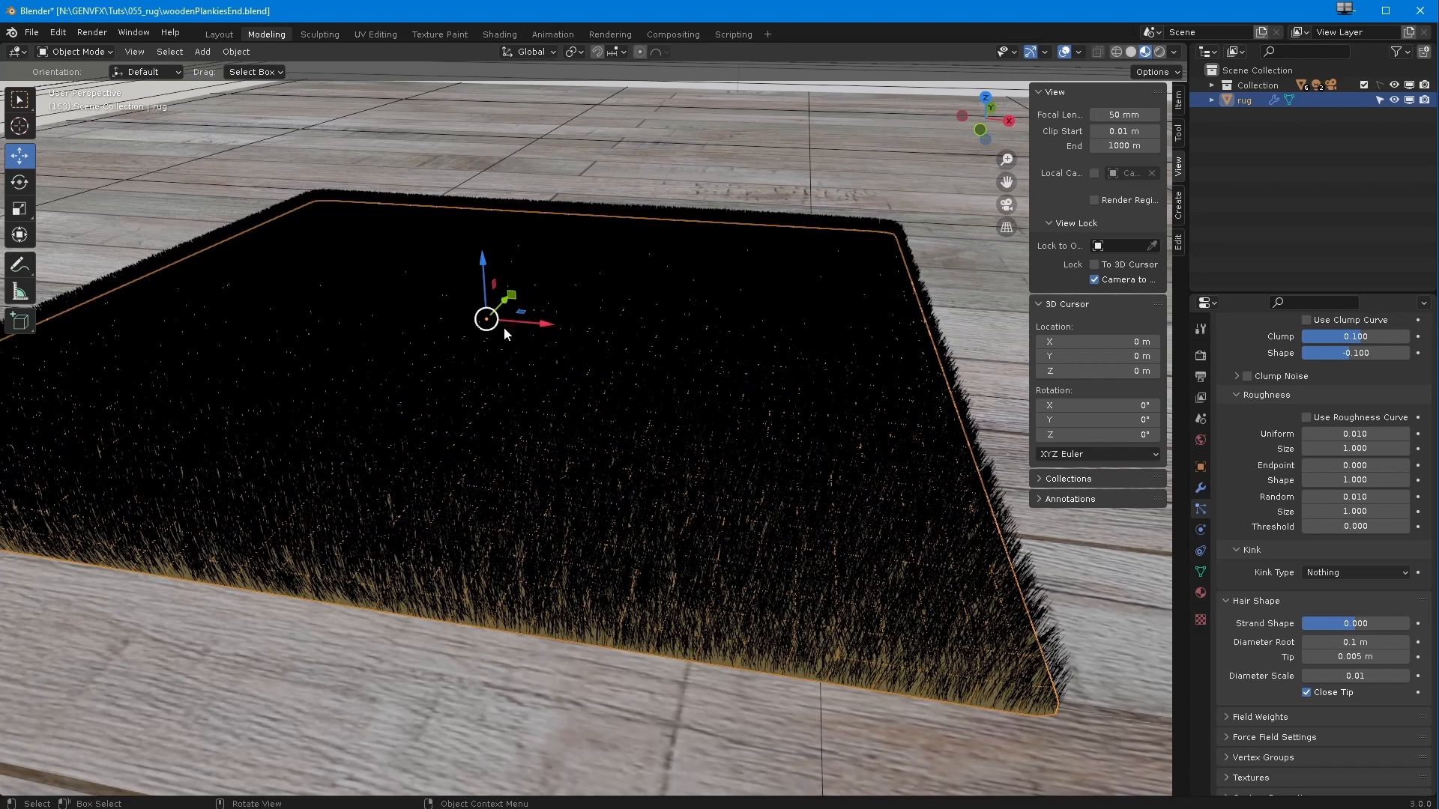
{"action": "scroll", "coordinate": [497, 336], "scroll_direction": "down", "scroll_amount": 6}
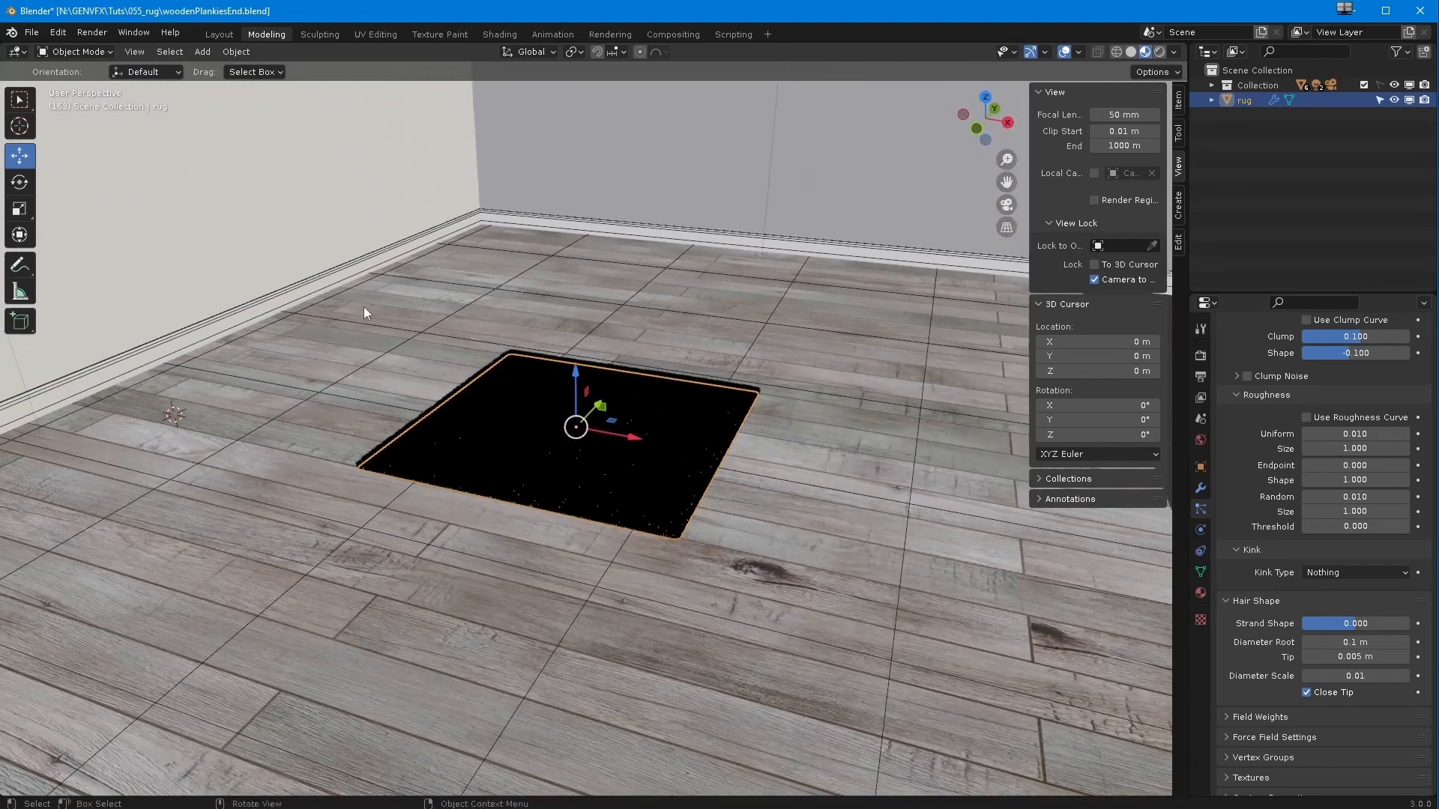
{"action": "left_click", "coordinate": [201, 51]}
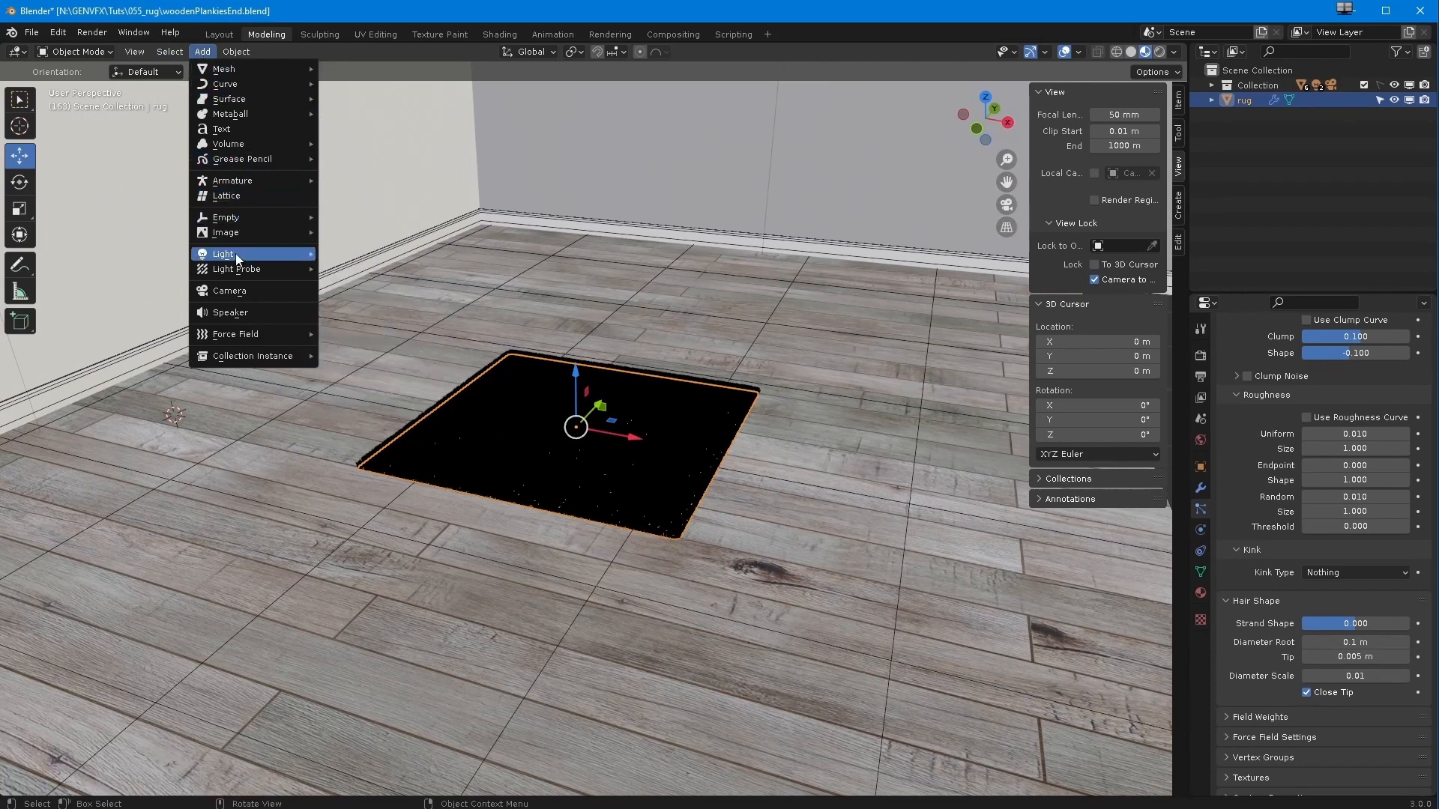
{"action": "mouse_move", "coordinate": [238, 255]}
{"action": "left_click", "coordinate": [349, 271]}
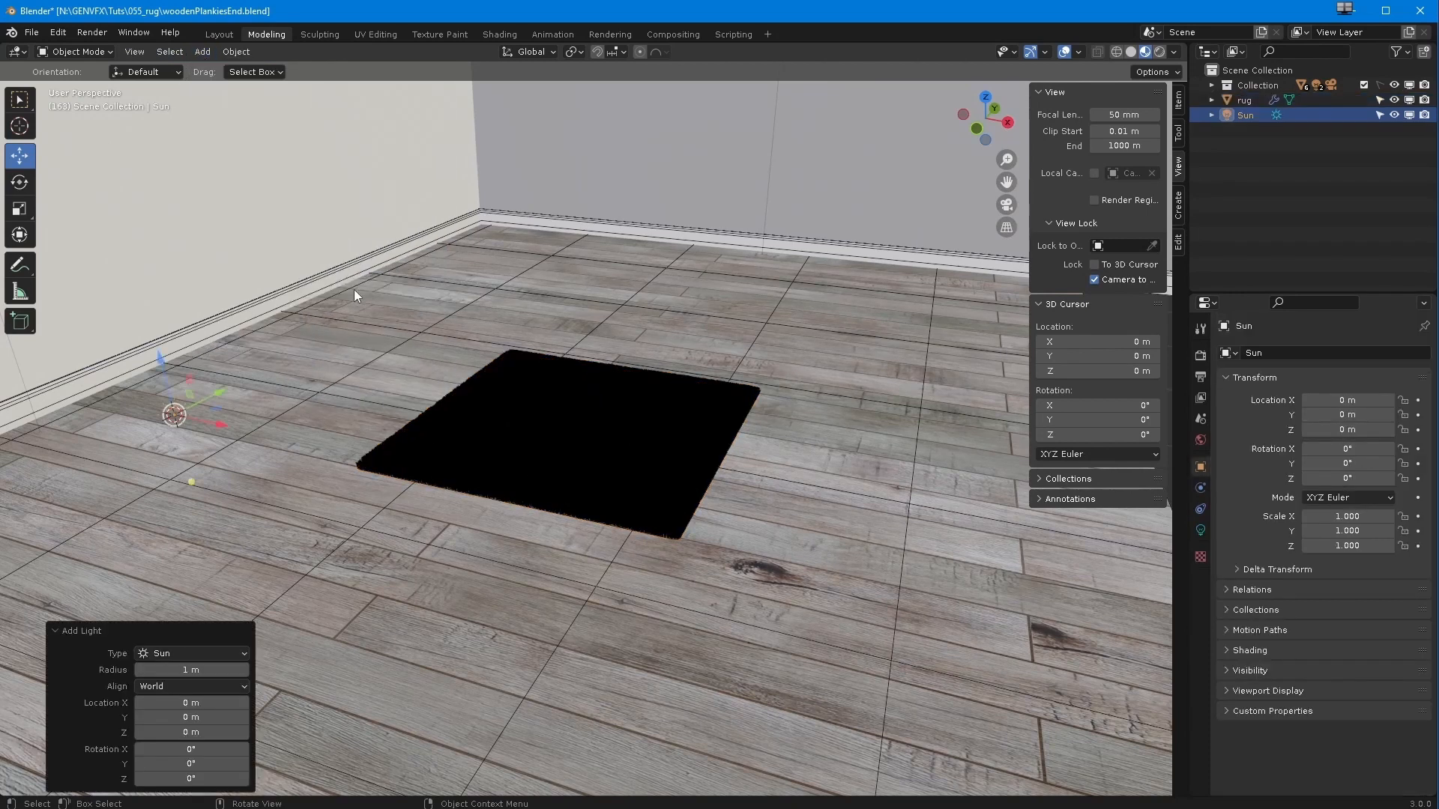
{"action": "left_click_drag", "start_coordinate": [162, 369], "coordinate": [322, 239]}
{"action": "left_click_drag", "start_coordinate": [271, 197], "coordinate": [289, 159]}
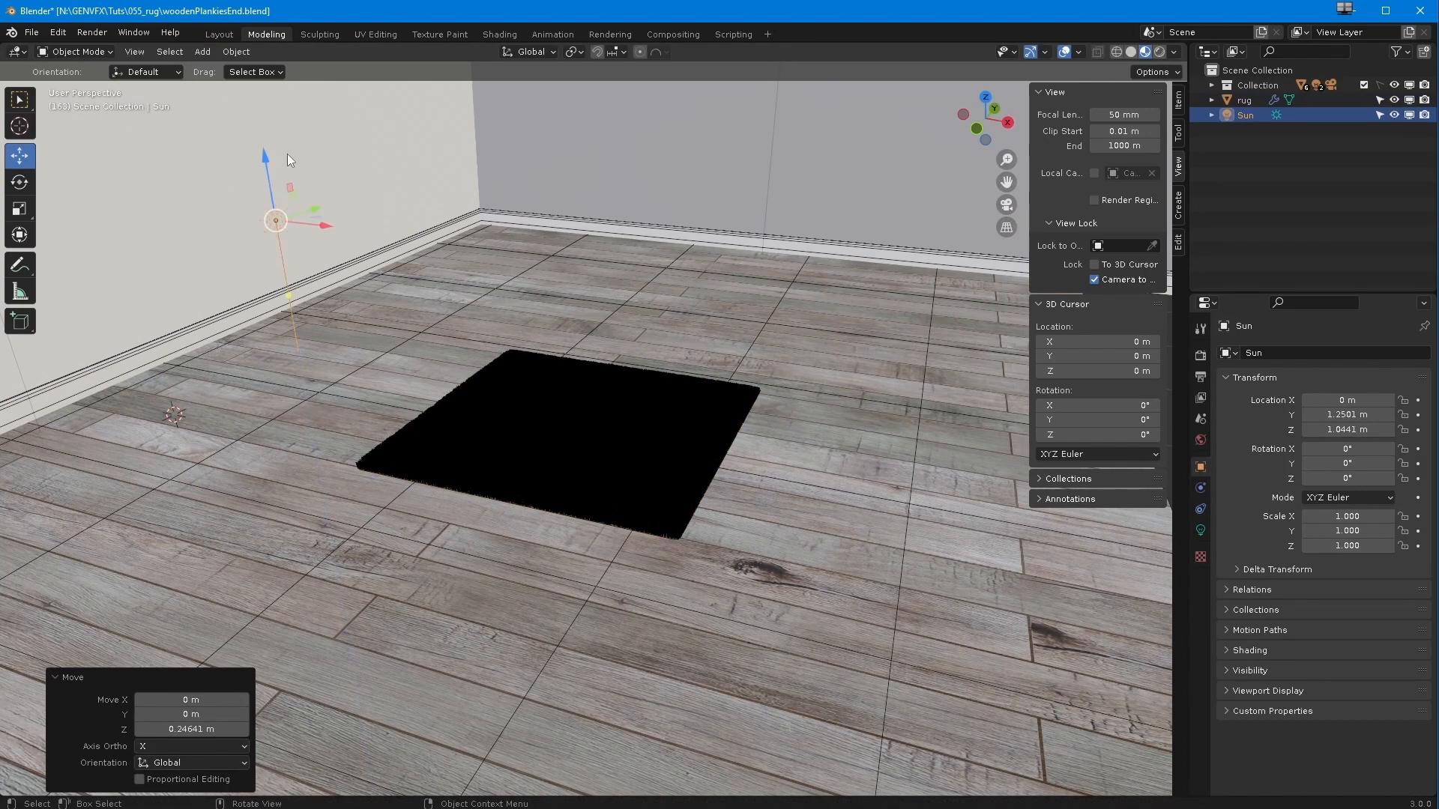
Hide the scene collection's light Cover, light Cover.002, Point.001 and Point.002 objects
{"action": "left_click", "coordinate": [1212, 85]}
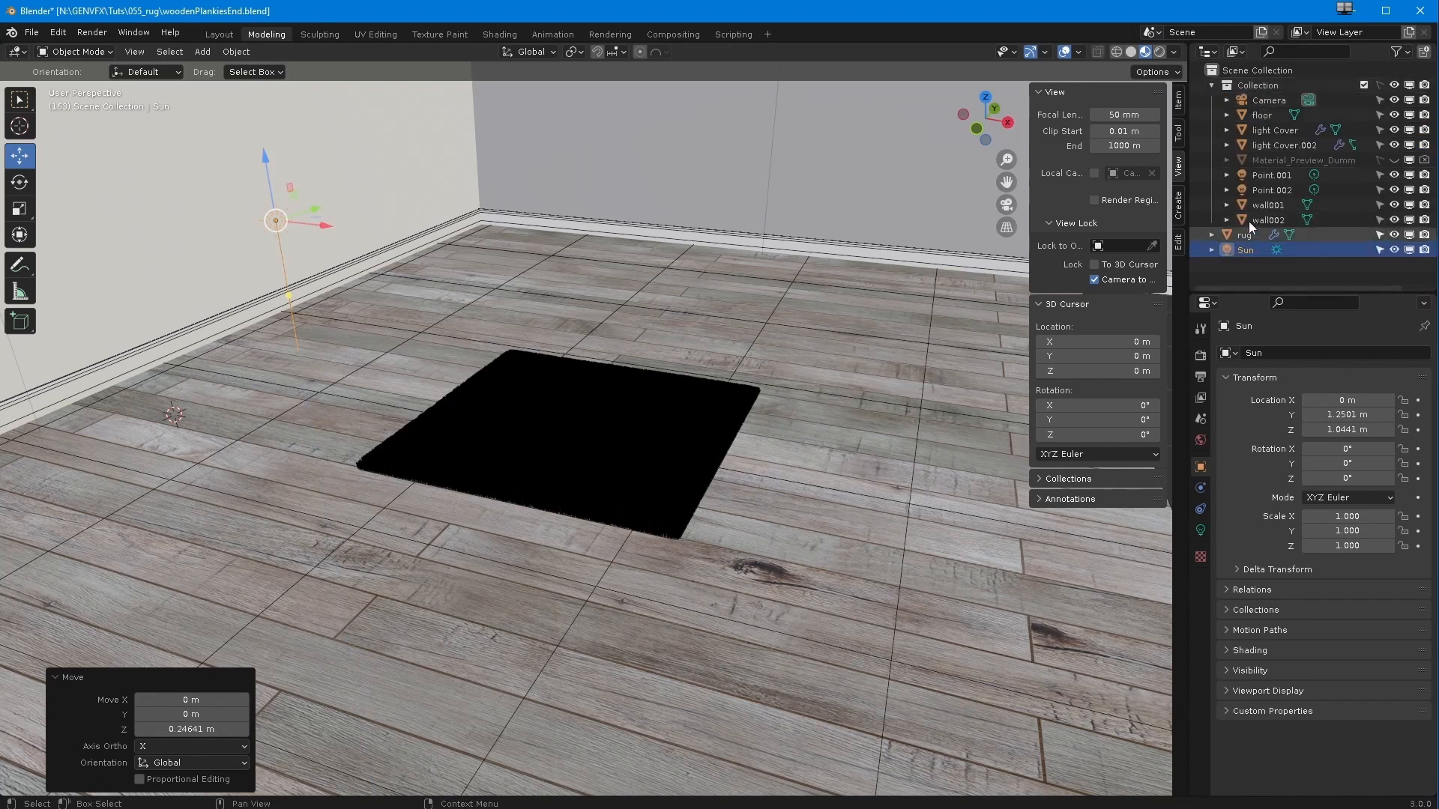
{"action": "left_click_drag", "start_coordinate": [1393, 131], "coordinate": [1396, 145]}
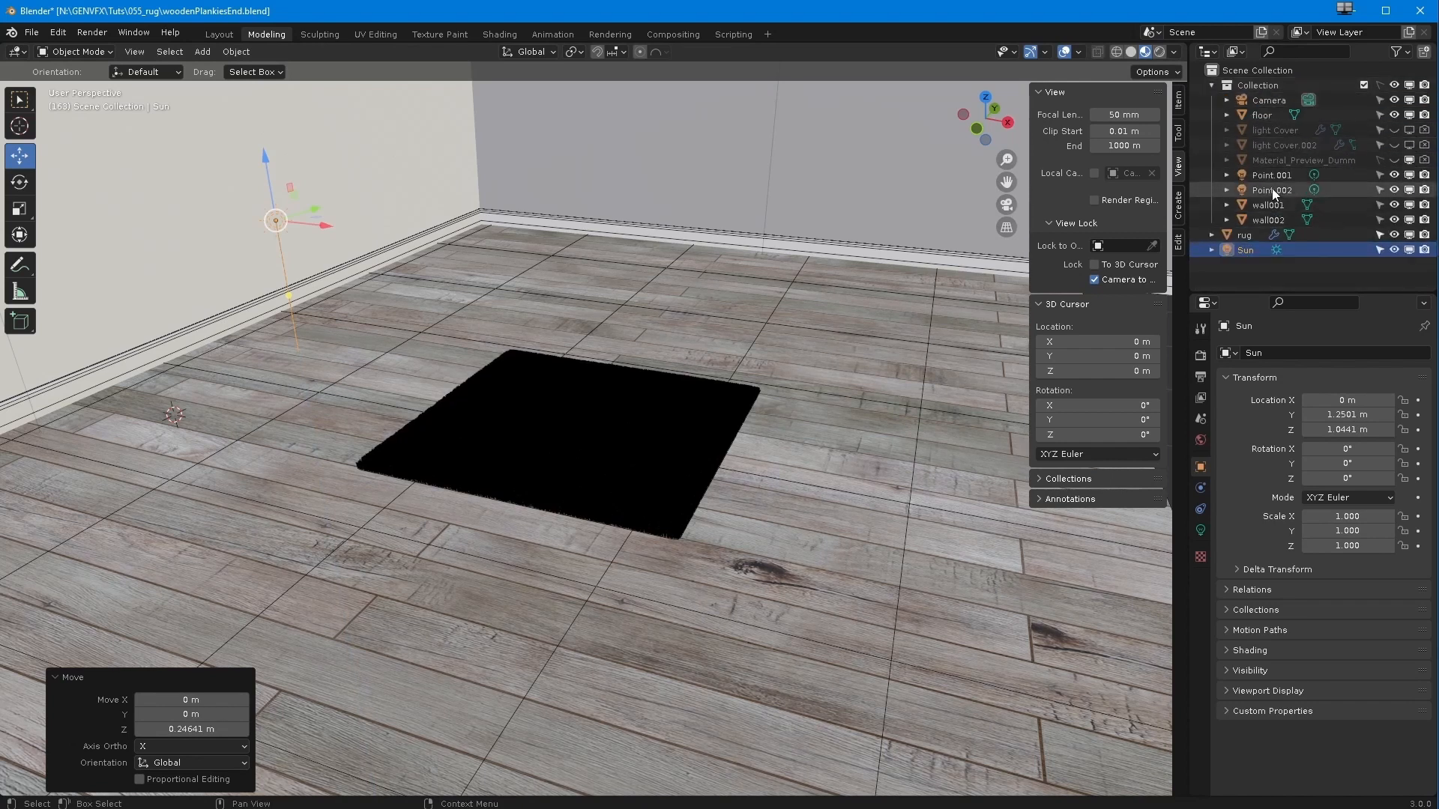
{"action": "left_click", "coordinate": [1408, 175]}
{"action": "left_click", "coordinate": [1408, 189]}
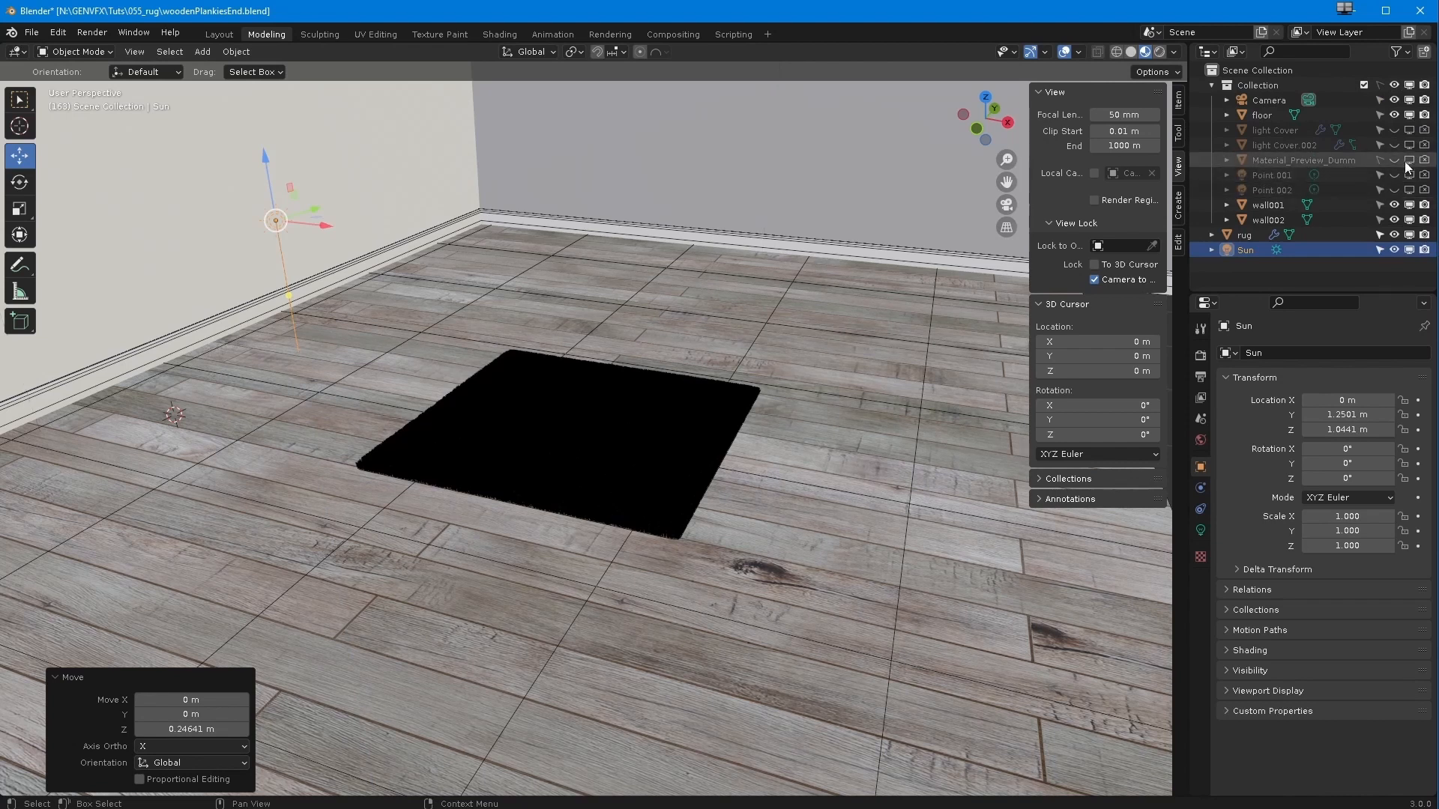
{"action": "left_click", "coordinate": [1212, 85]}
Frame the whole rug in the camera view from a raised angle
{"action": "middle_click_drag", "start_coordinate": [548, 491], "coordinate": [568, 442]}
{"action": "middle_click_drag", "start_coordinate": [456, 282], "coordinate": [453, 299]}
{"action": "key", "text": "KP_0"}
{"action": "middle_click_drag", "start_coordinate": [521, 388], "coordinate": [487, 314]}
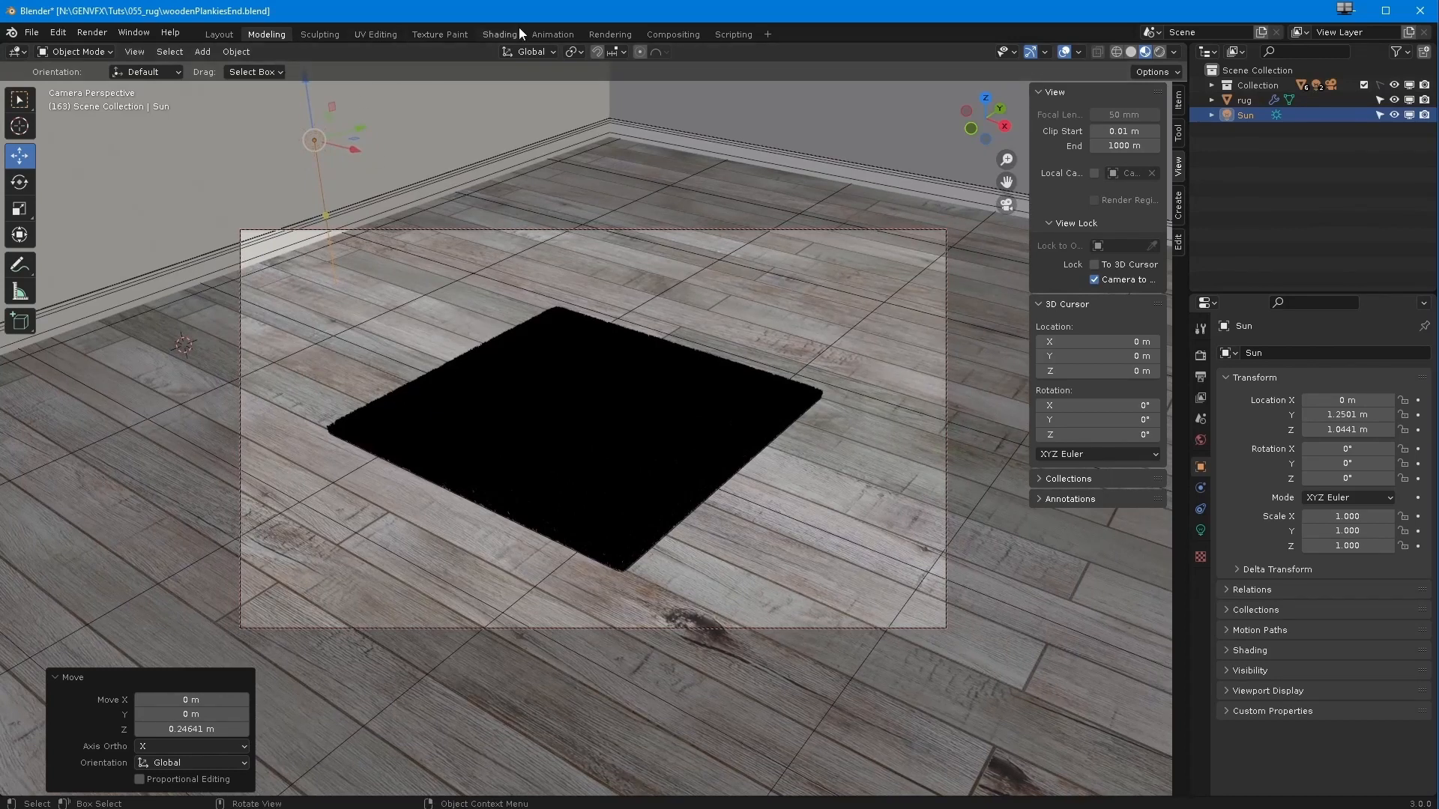
Render a still image of the rug at frame 163 and examine the pile up close
{"action": "left_click", "coordinate": [611, 33]}
{"action": "middle_click_drag", "start_coordinate": [559, 272], "coordinate": [574, 393], "text": "ctrl"}
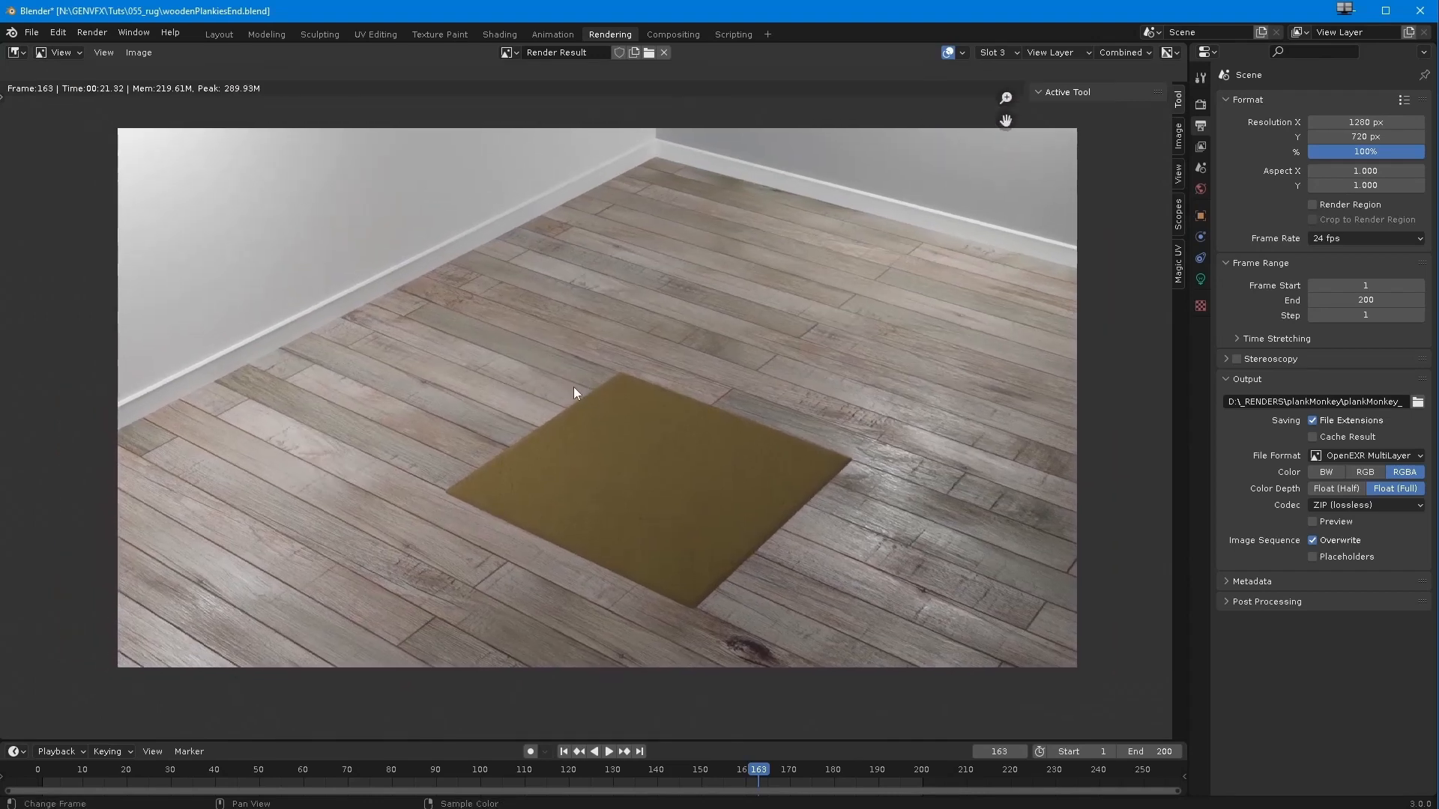
{"action": "left_click", "coordinate": [92, 33]}
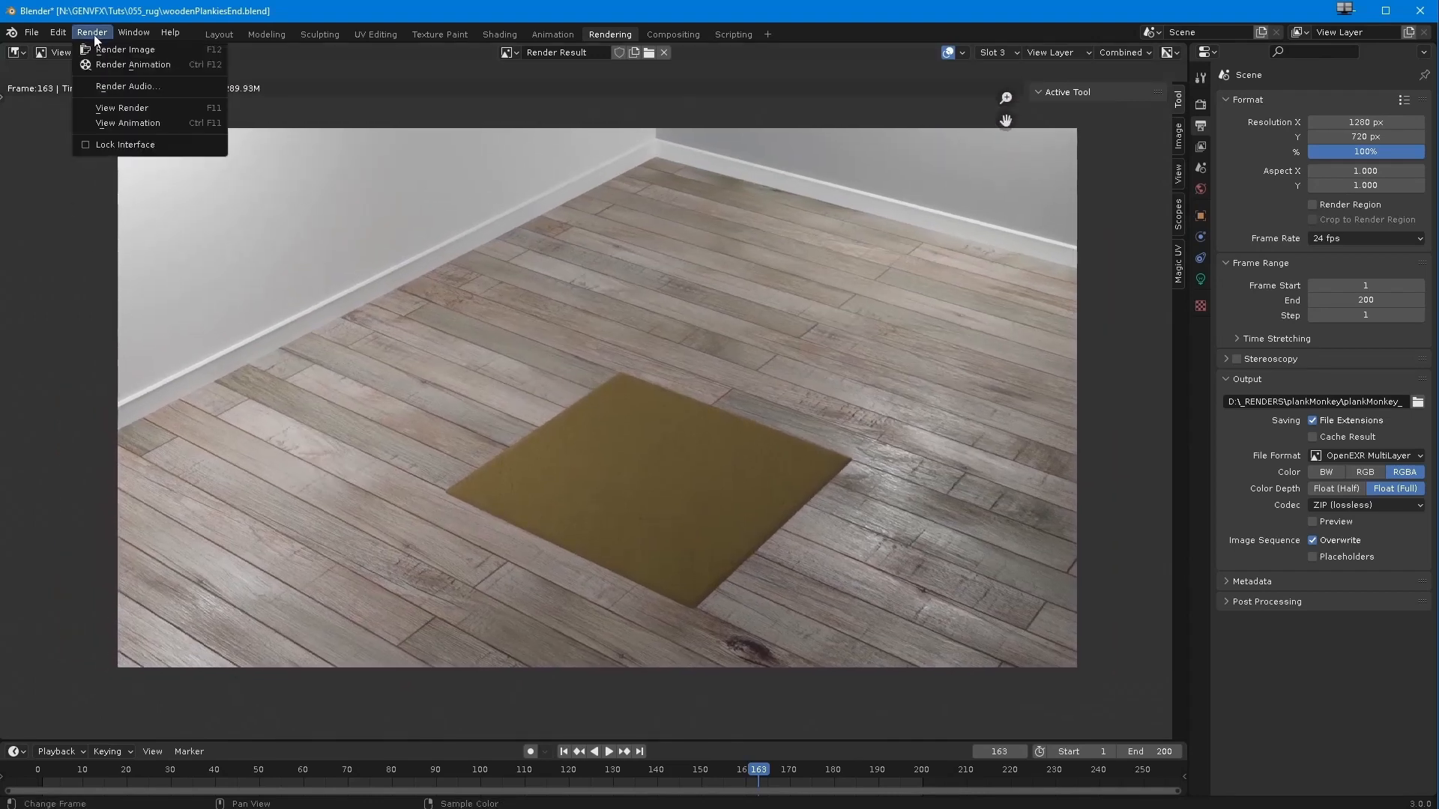
{"action": "left_click", "coordinate": [110, 55]}
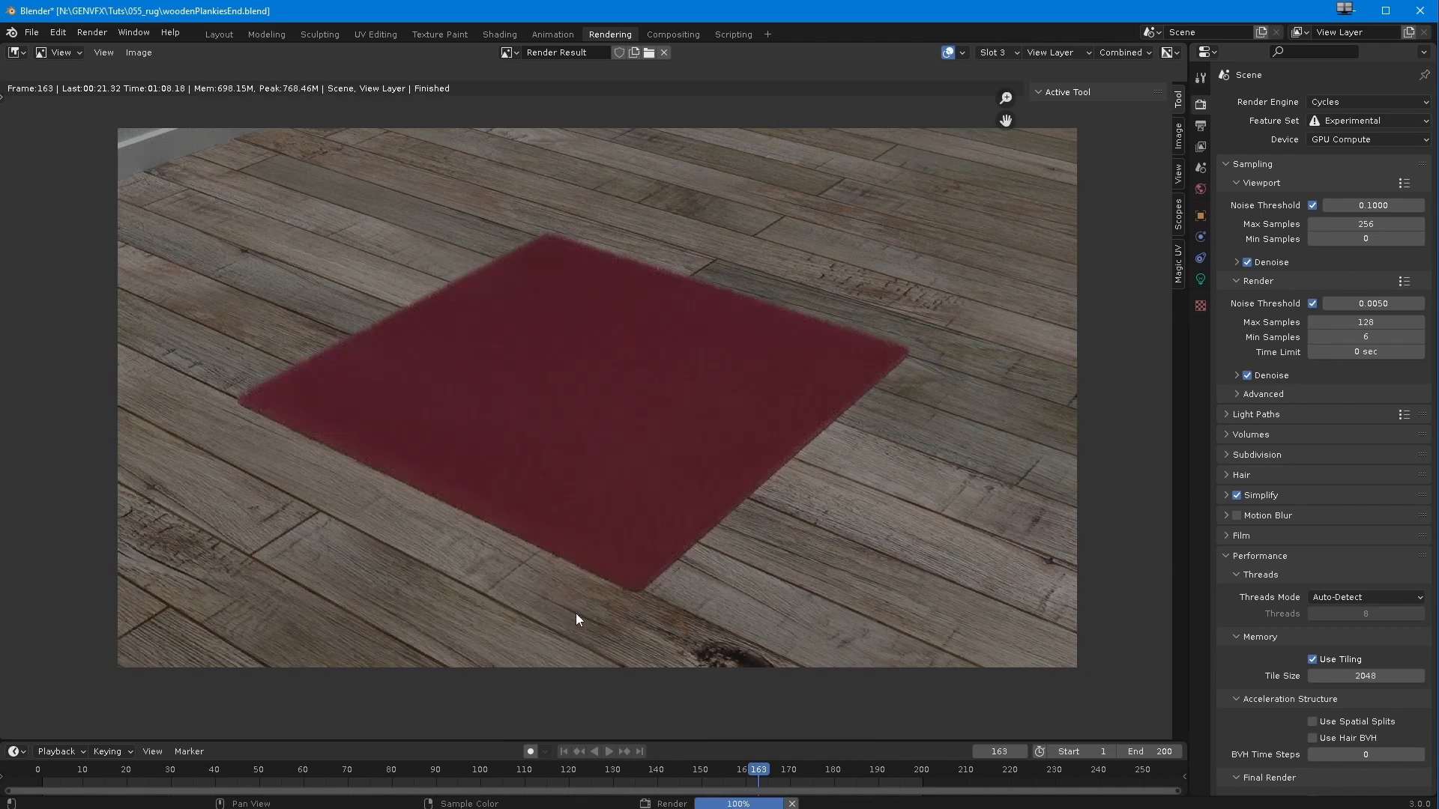
{"action": "middle_click_drag", "start_coordinate": [568, 613], "coordinate": [584, 547], "text": "ctrl"}
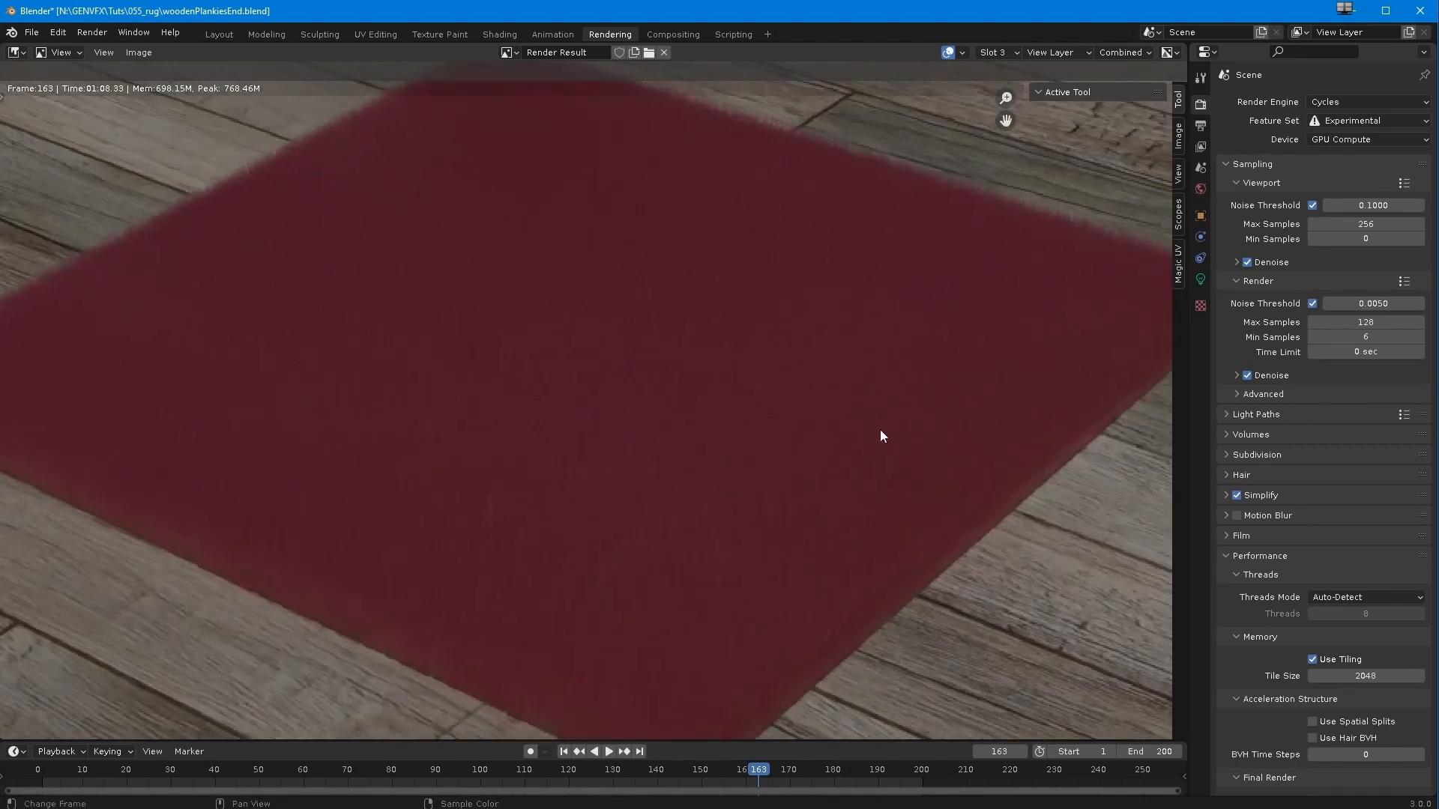
Turn off denoising for the final render and set its noise threshold to 0.01
{"action": "left_click", "coordinate": [1247, 375]}
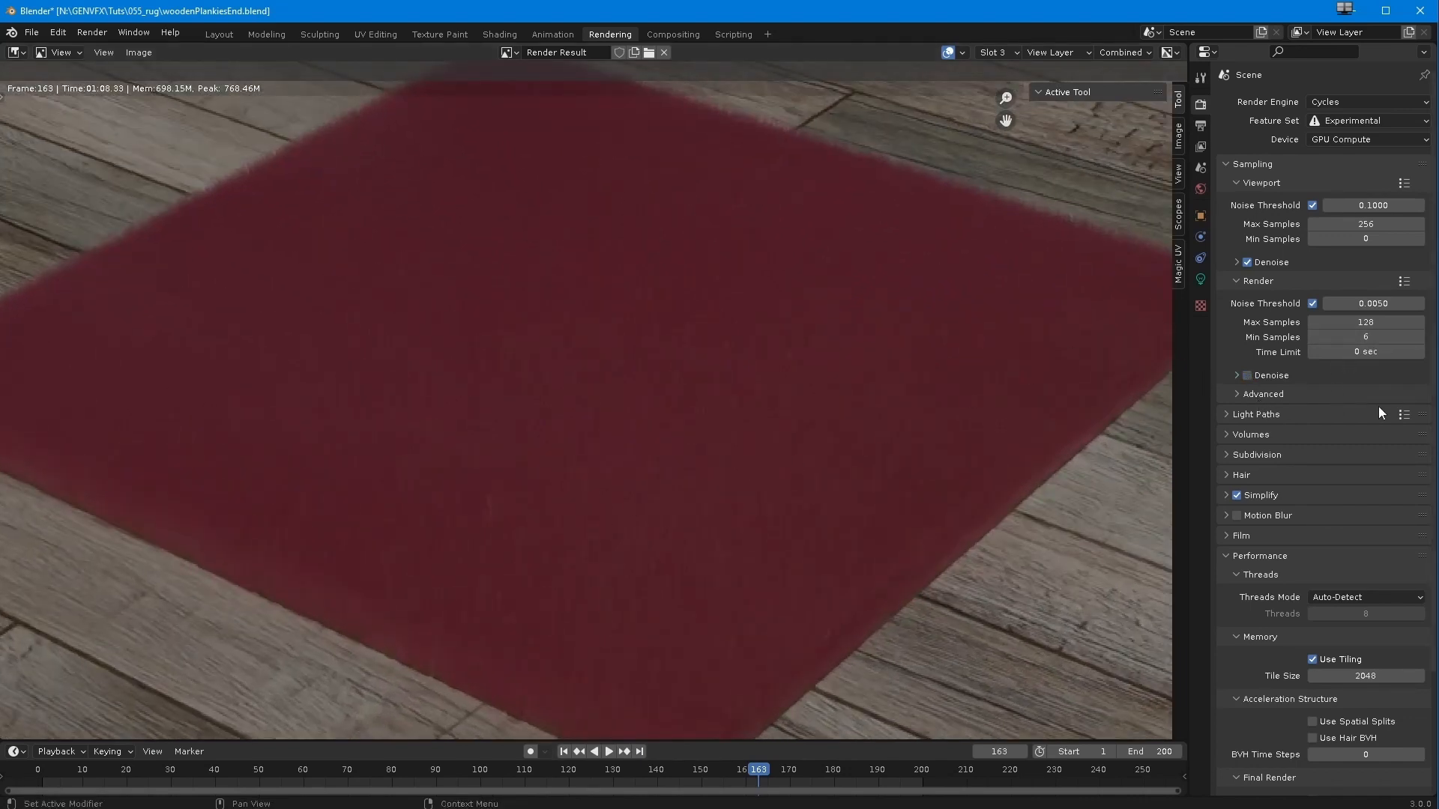
{"action": "left_click", "coordinate": [1366, 303]}
{"action": "type", "text": "0.01"}
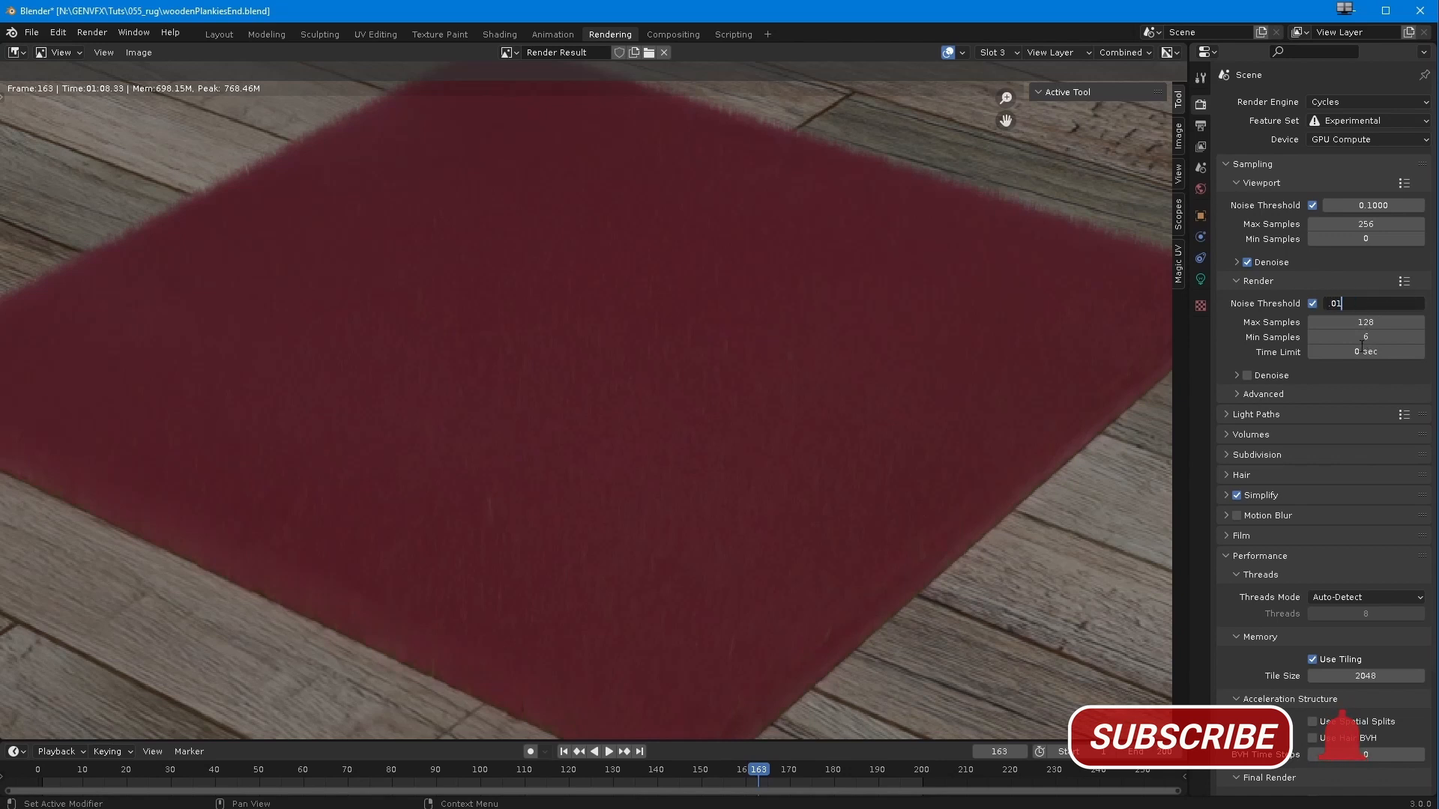
{"action": "key", "text": "Return"}
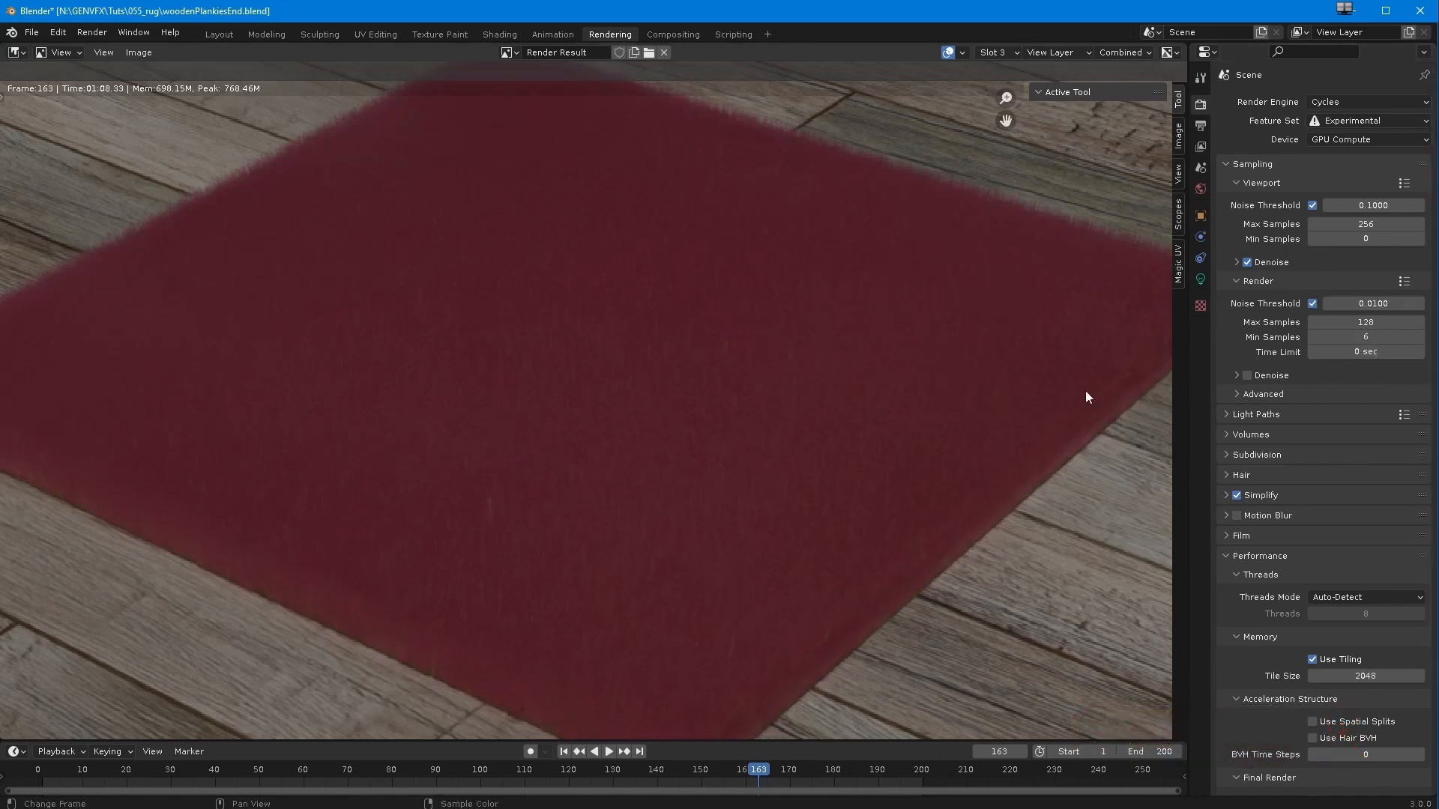
Set the minimum samples of the final render to 0 and view the whole rug in the render result
{"action": "left_click", "coordinate": [1348, 337]}
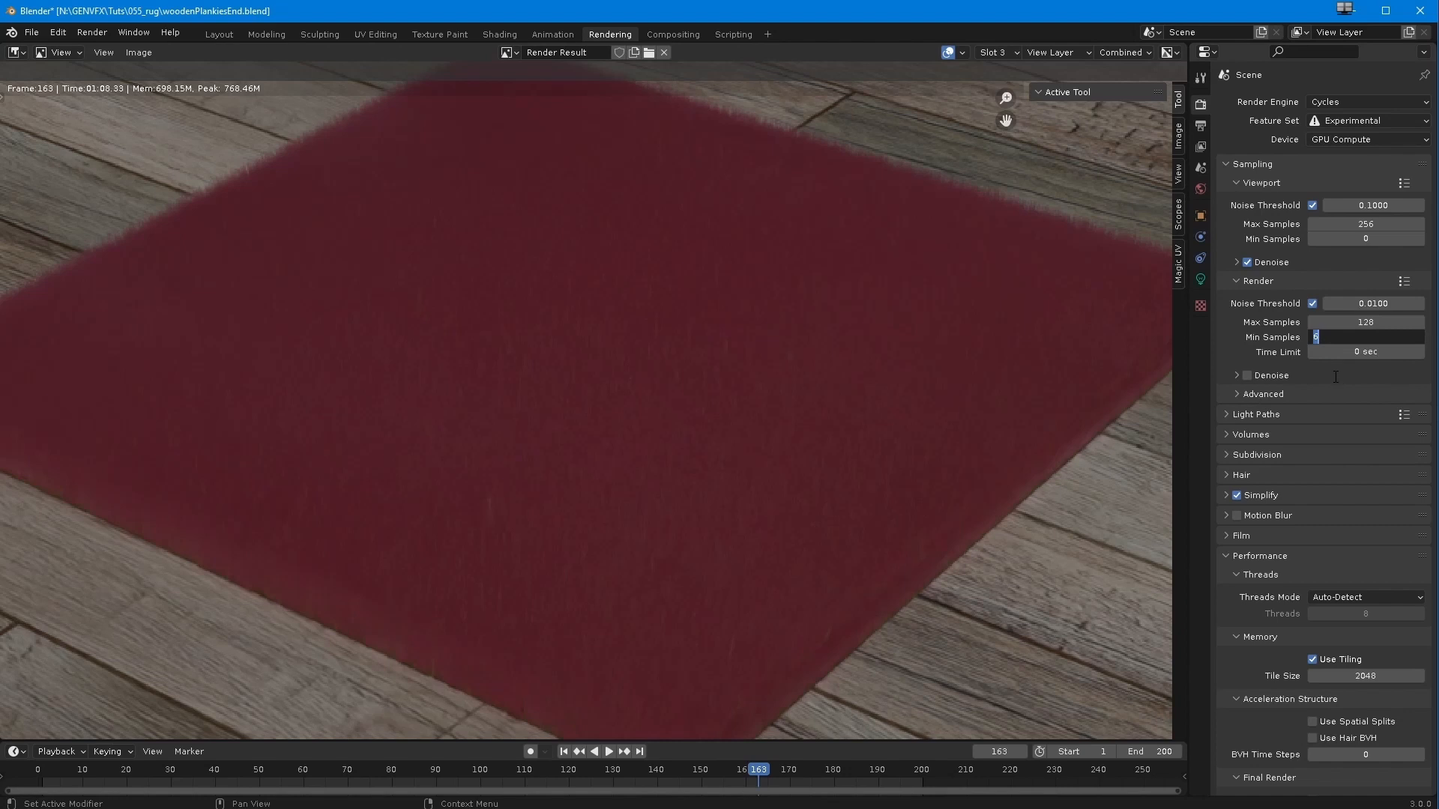
{"action": "type", "text": "0"}
{"action": "key", "text": "Return"}
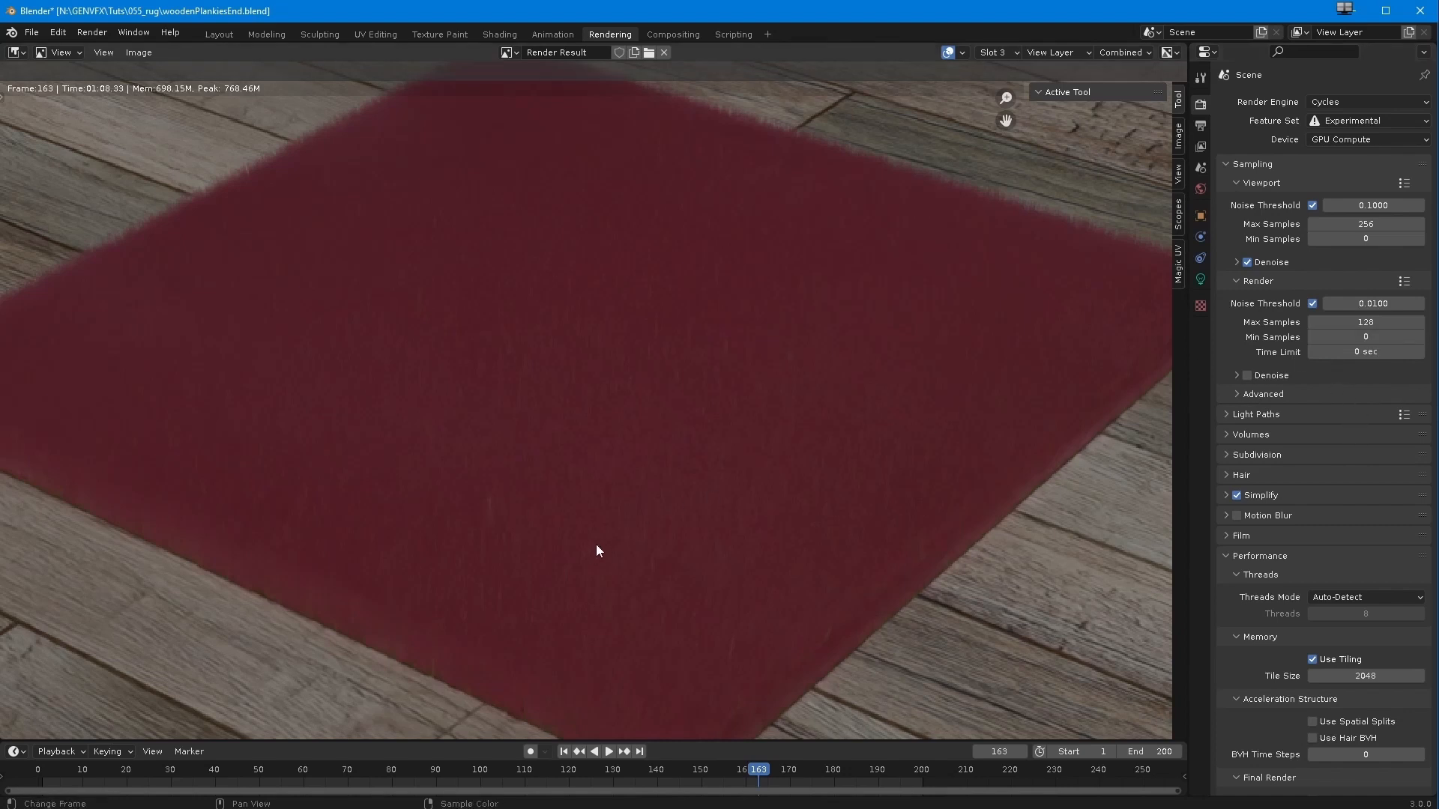
{"action": "scroll", "coordinate": [599, 474], "scroll_direction": "down", "scroll_amount": 4}
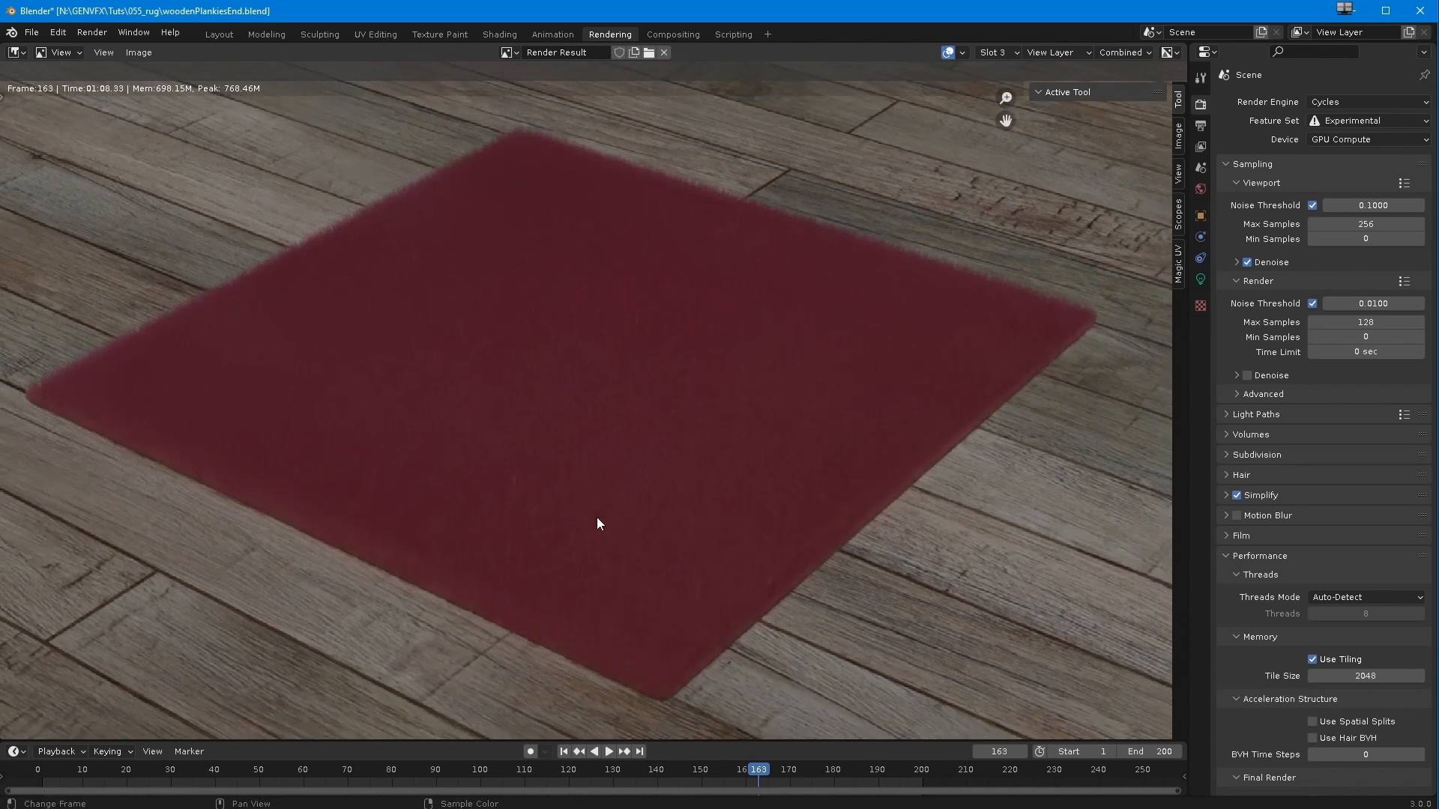
Return to the Modeling workspace and show the rug's camera view in rendered shading
{"action": "left_click", "coordinate": [264, 35]}
{"action": "middle_click_drag", "start_coordinate": [528, 387], "coordinate": [564, 392], "text": "shift"}
{"action": "scroll", "coordinate": [498, 337], "scroll_direction": "up", "scroll_amount": 2}
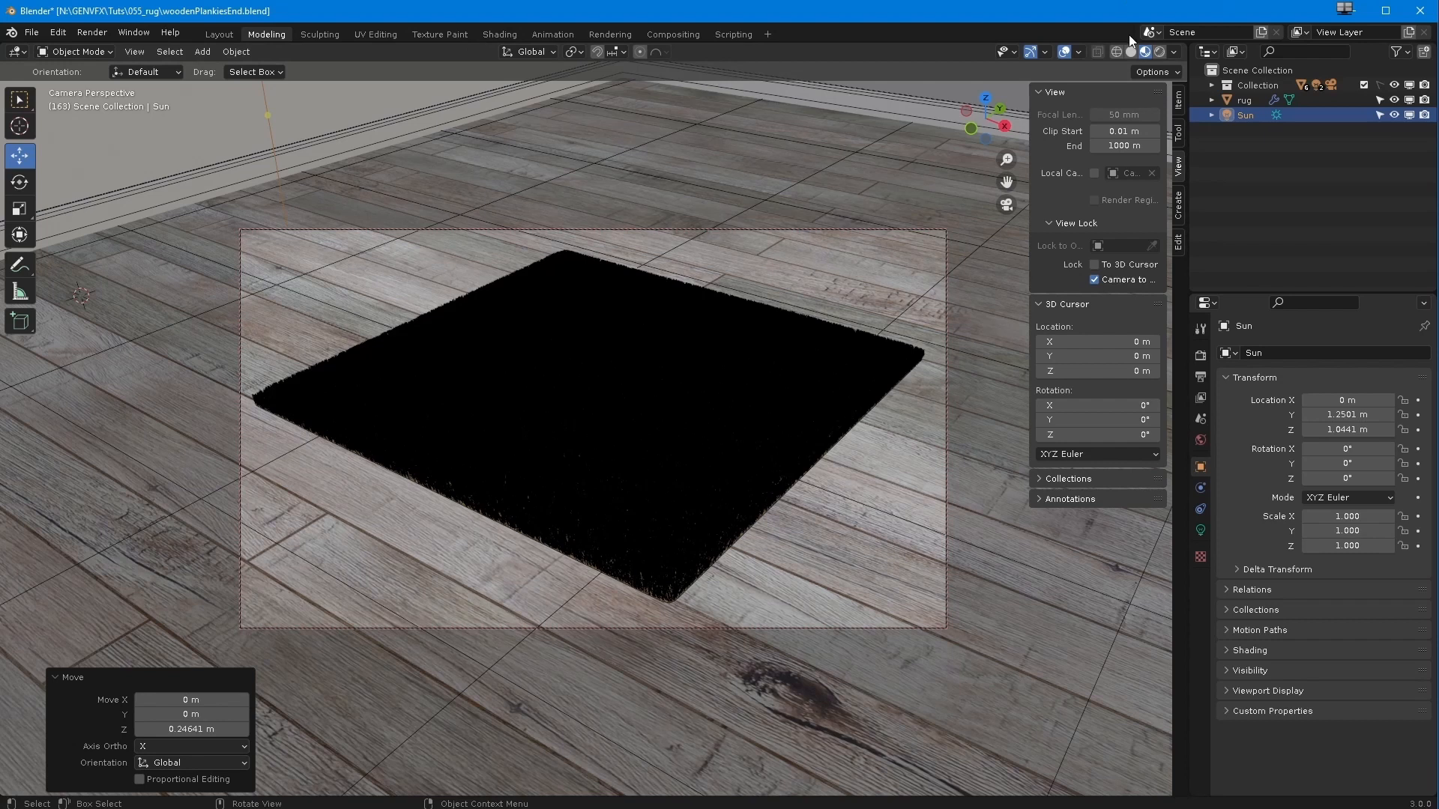
{"action": "left_click", "coordinate": [1158, 52]}
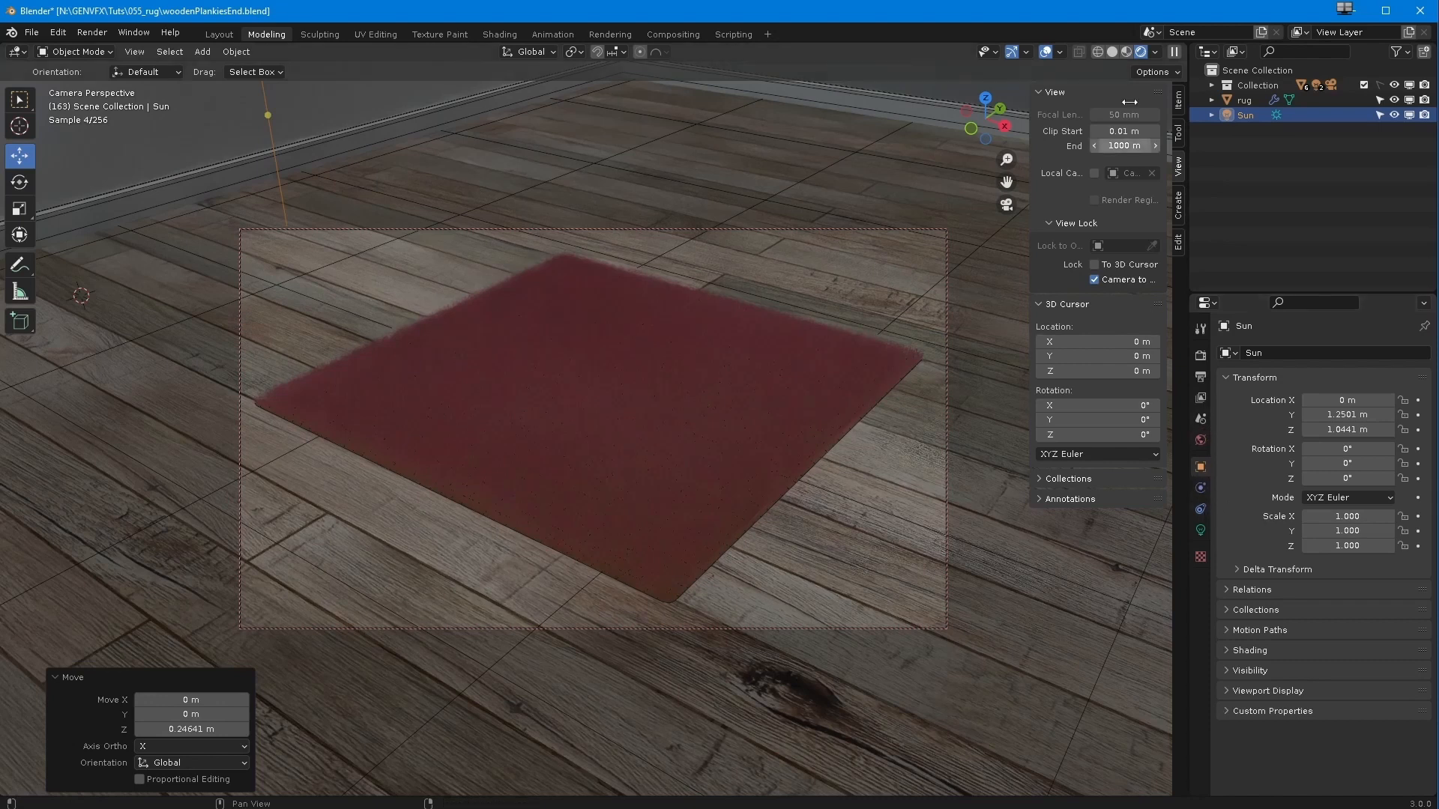
Set the coordinate system object of the rug's hair particle render settings to rug
{"action": "left_click", "coordinate": [1233, 99]}
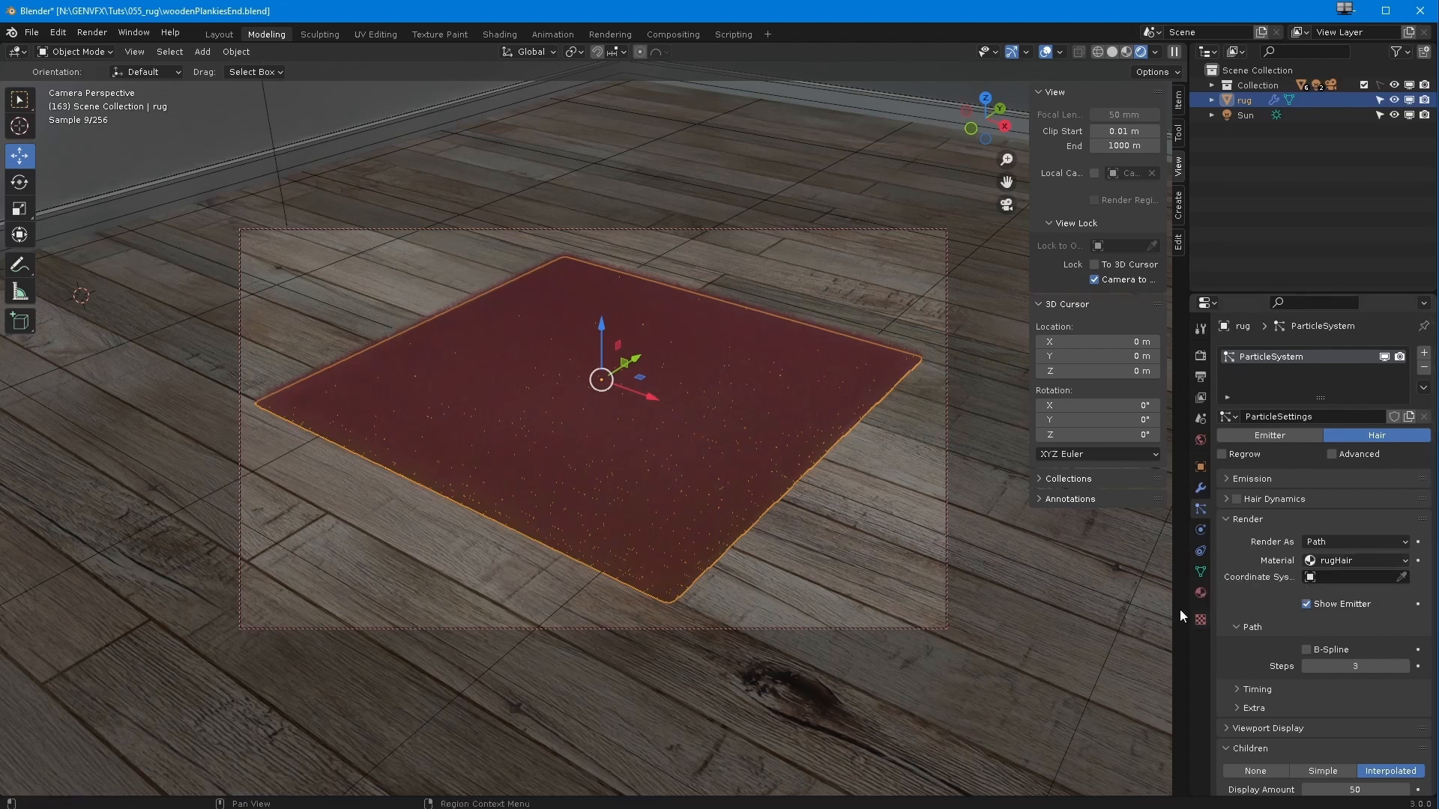
{"action": "left_click", "coordinate": [1370, 577]}
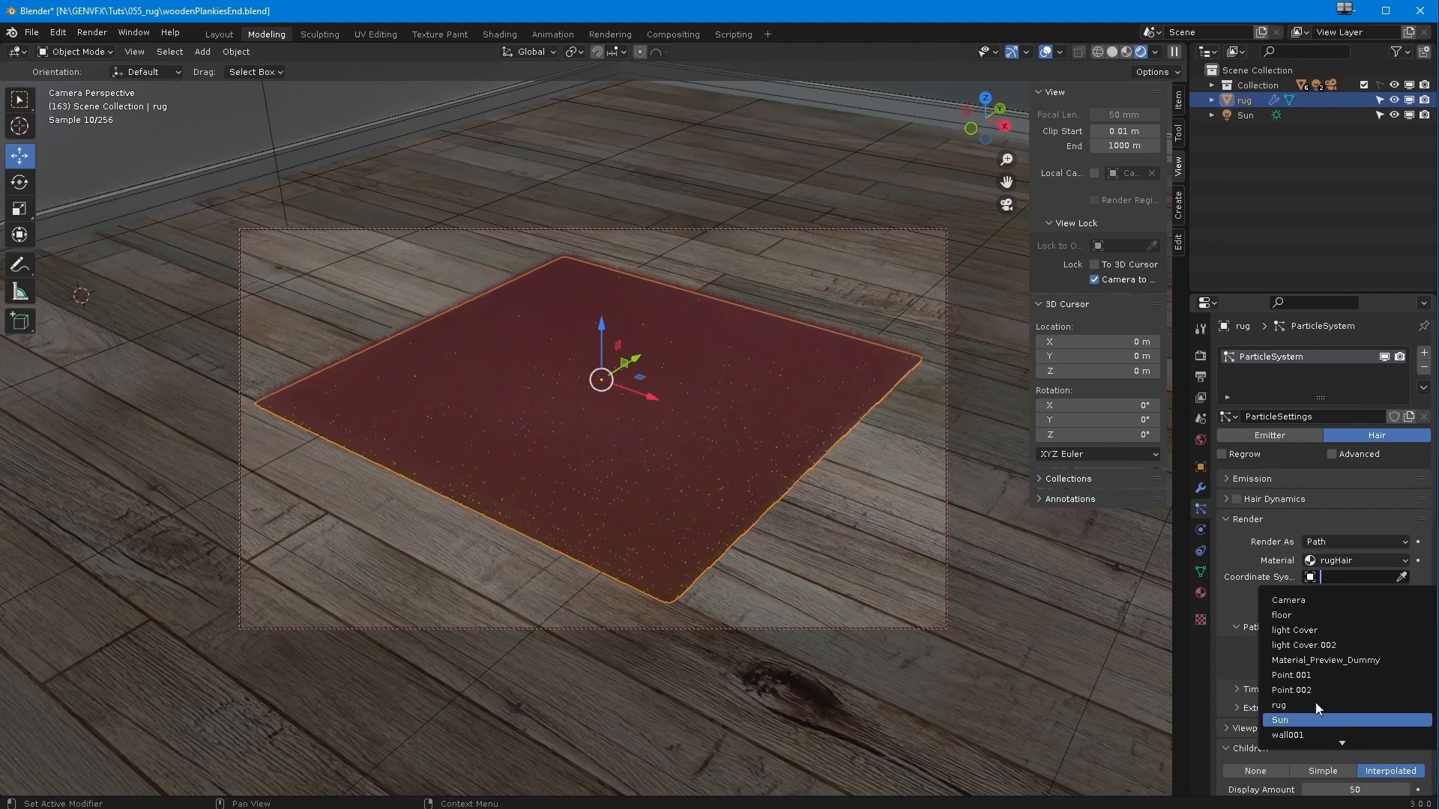
{"action": "left_click", "coordinate": [1275, 705]}
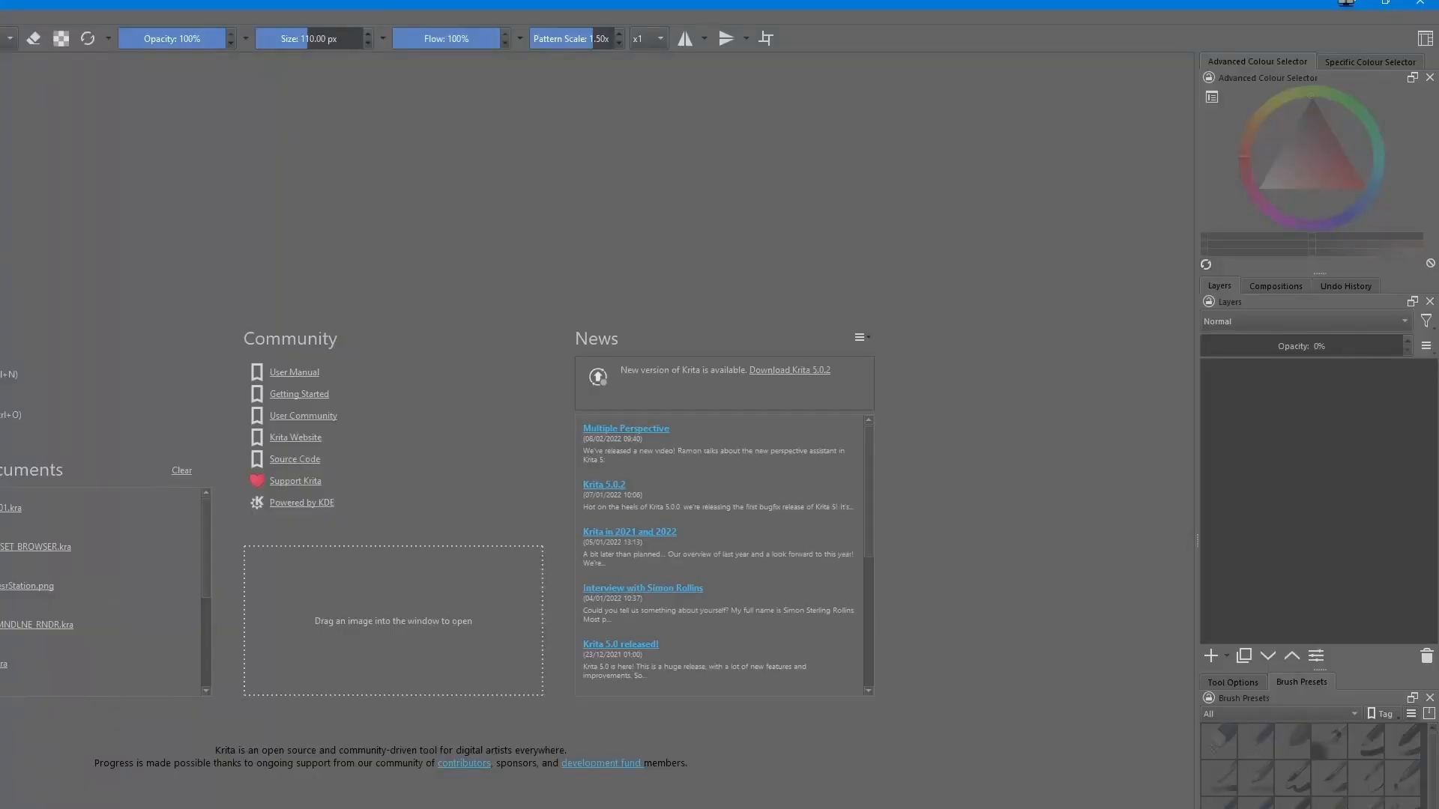
Switch to Krita and resize its window to fill the whole screen
{"action": "left_click", "coordinate": [1386, 4]}
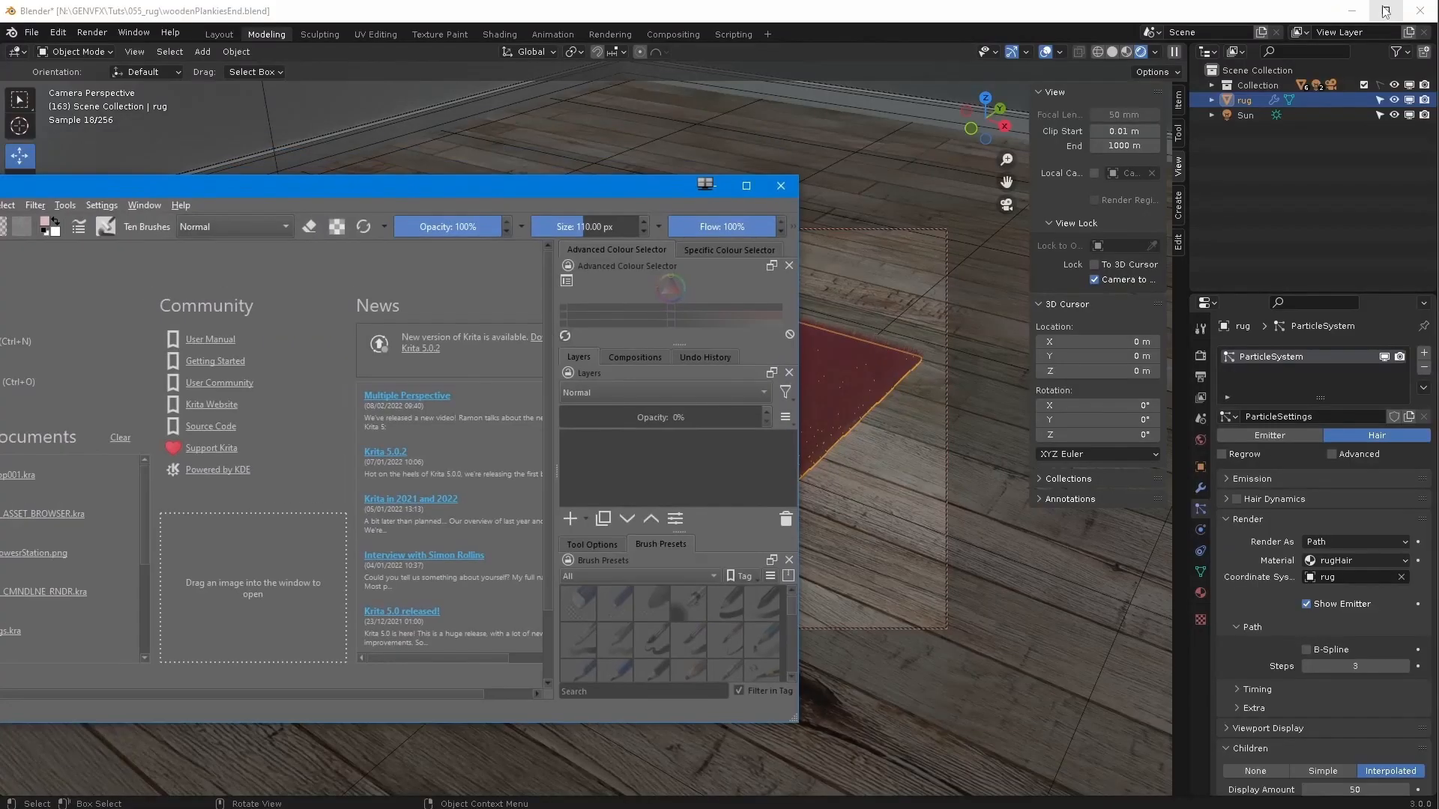
{"action": "left_click_drag", "start_coordinate": [268, 190], "coordinate": [909, 15]}
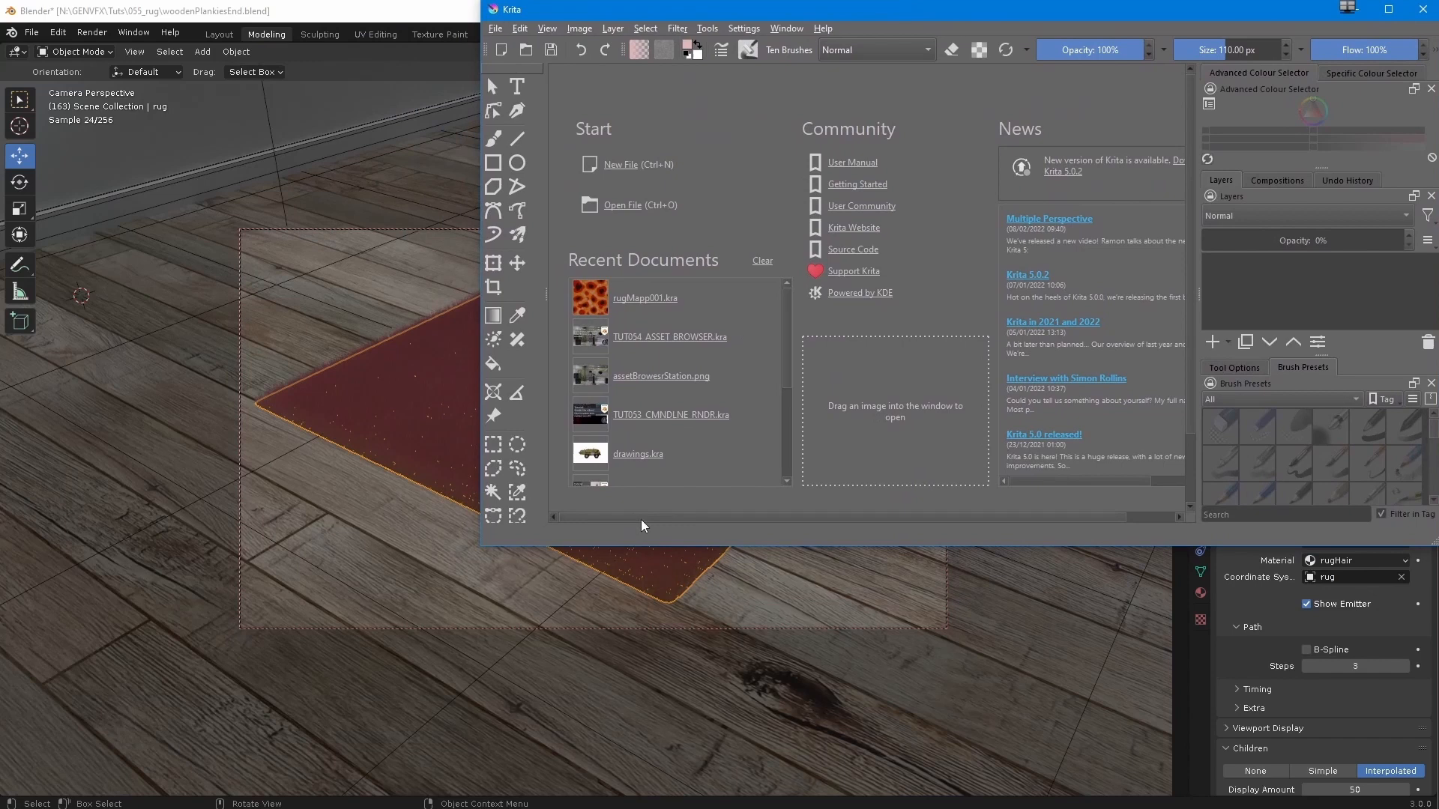
{"action": "left_click_drag", "start_coordinate": [478, 548], "coordinate": [0, 808]}
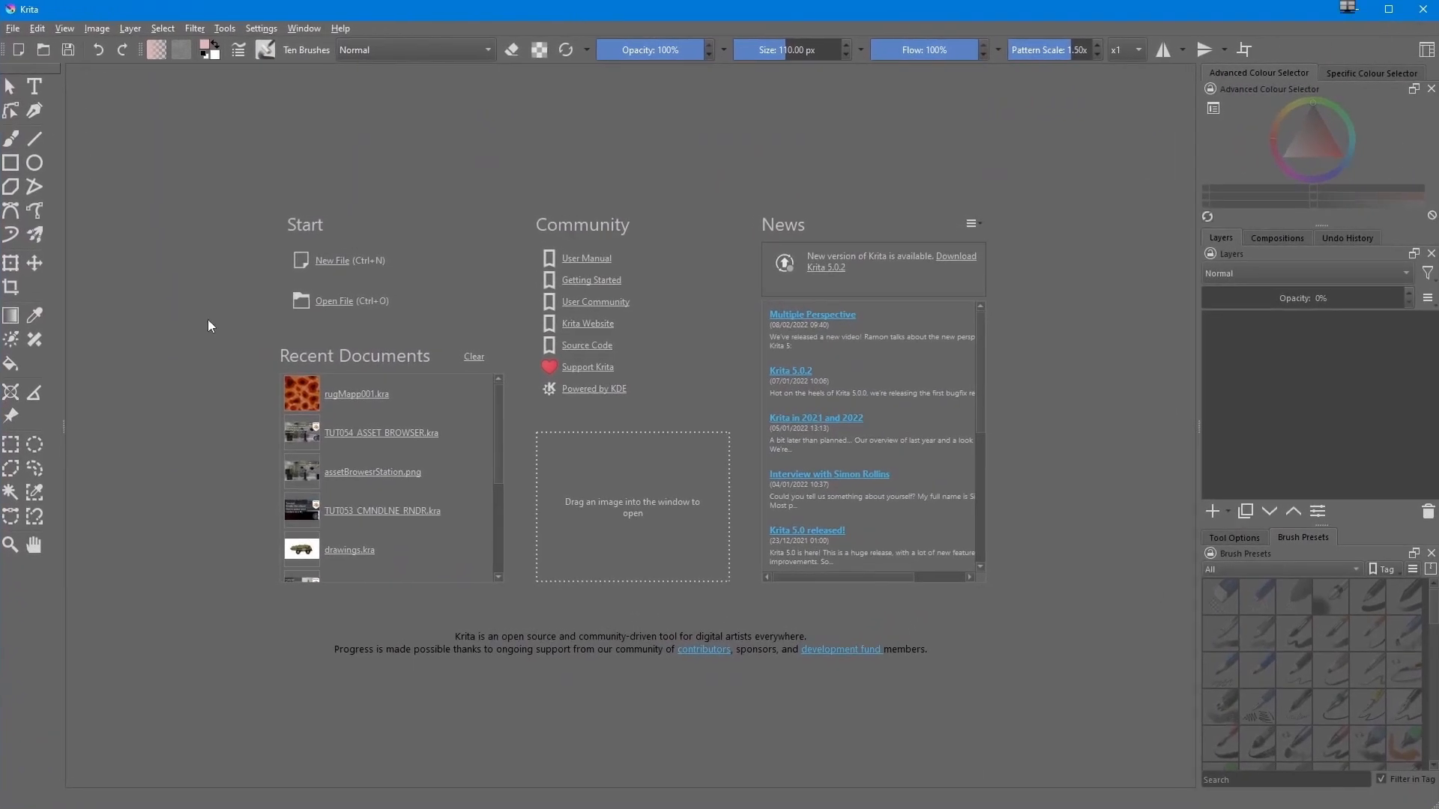
Create a new 1024 × 1024 px RGB/Alpha document with 8-bit integer depth
{"action": "left_click", "coordinate": [337, 263]}
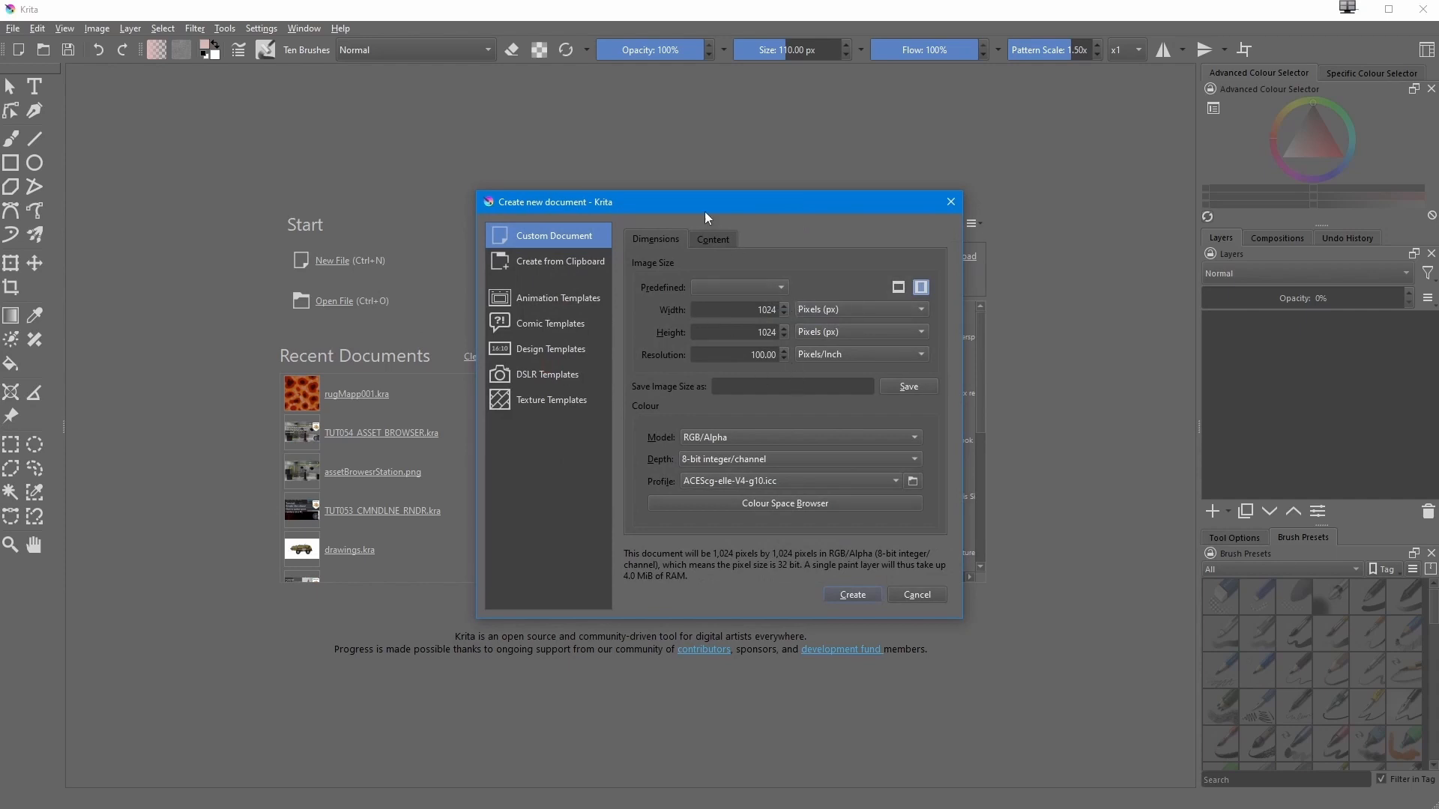
{"action": "left_click_drag", "start_coordinate": [705, 218], "coordinate": [618, 218]}
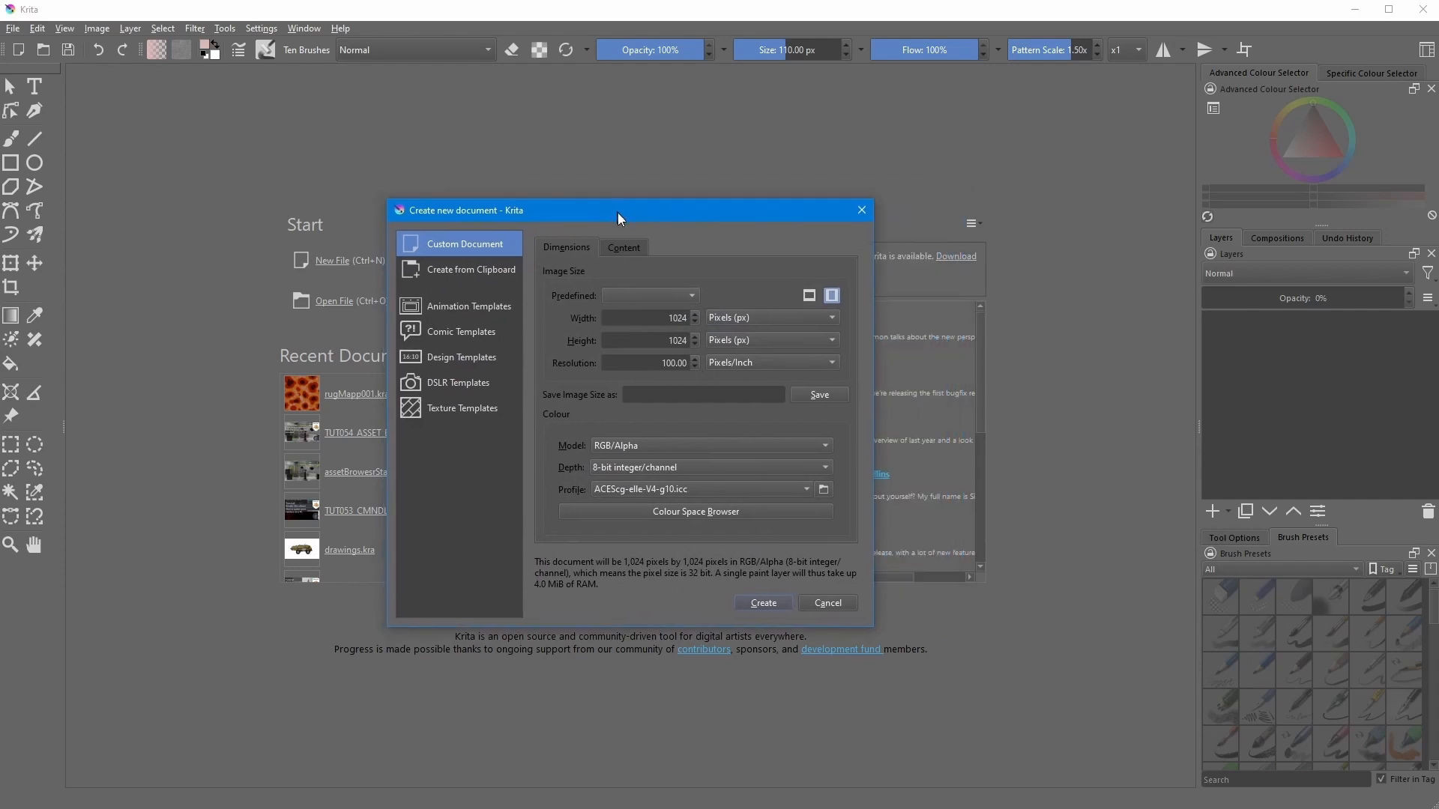
{"action": "left_click", "coordinate": [764, 603]}
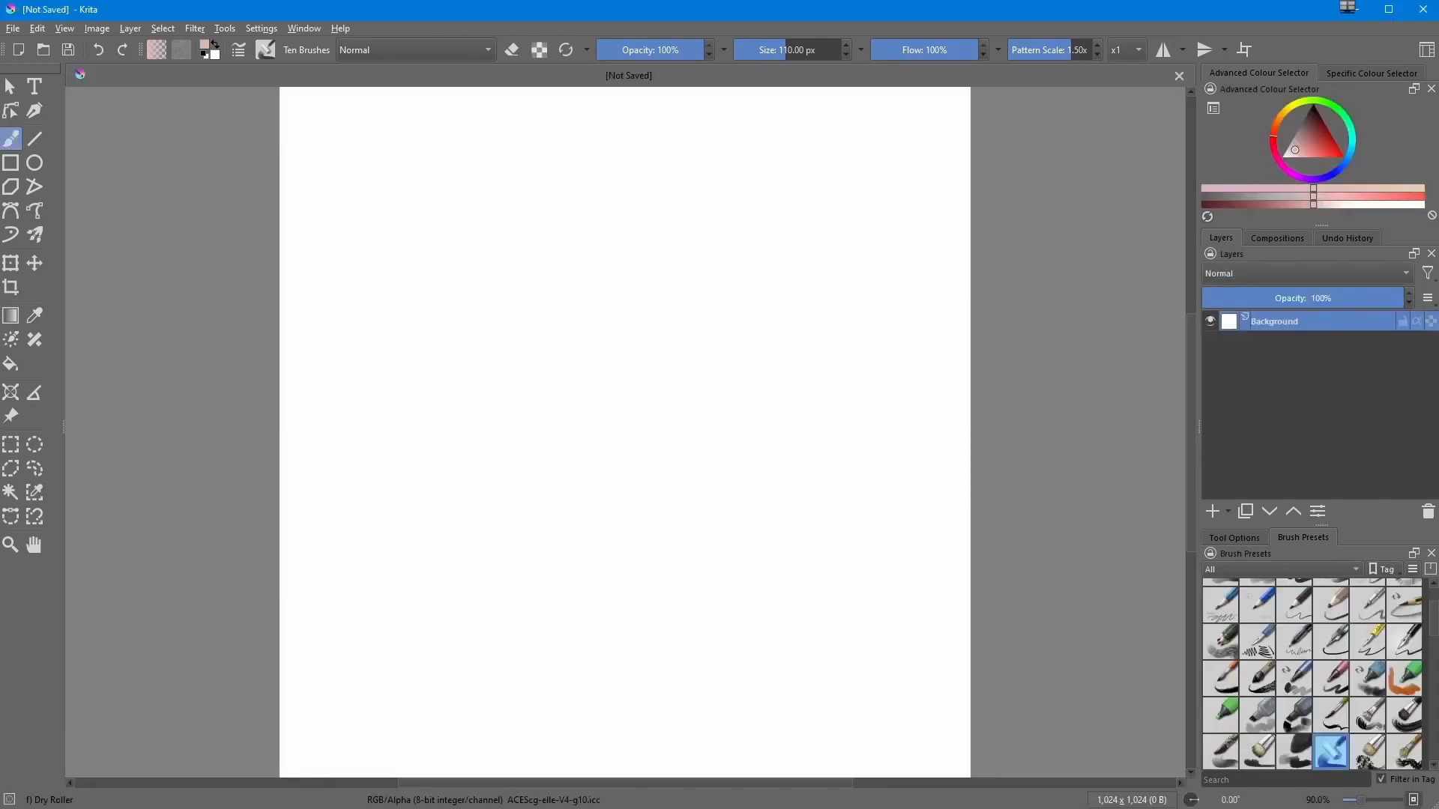
Fill the background layer with solid medium green, and add an empty paint layer above it for brush painting
{"action": "mouse_move", "coordinate": [583, 387]}
{"action": "middle_mouse_down", "text": "ctrl"}
{"action": "mouse_move", "coordinate": [555, 421]}
{"action": "mouse_move", "coordinate": [562, 382]}
{"action": "mouse_move", "coordinate": [562, 395]}
{"action": "middle_mouse_up", "text": "ctrl"}
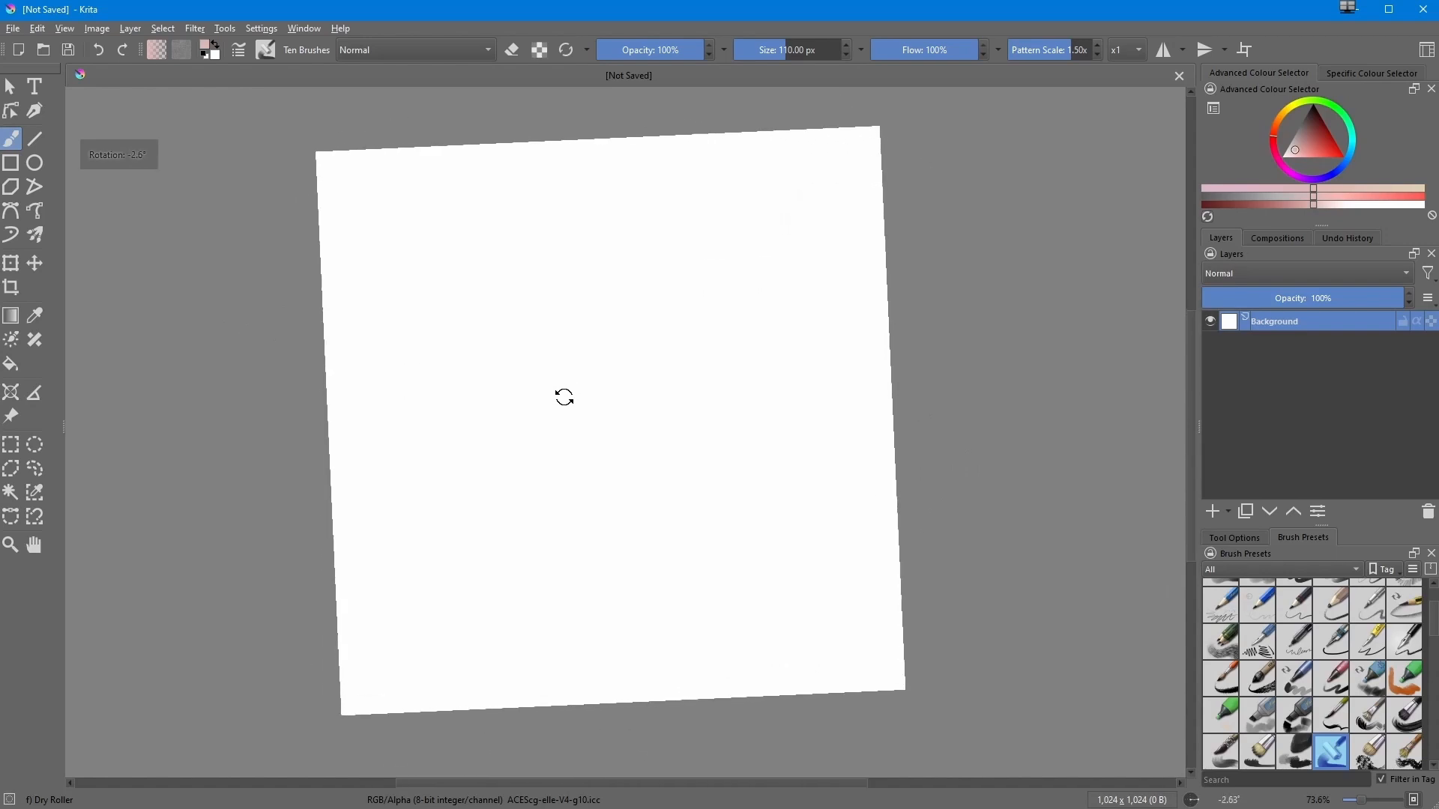
{"action": "key", "text": "5"}
{"action": "mouse_move", "coordinate": [450, 493]}
{"action": "middle_mouse_down", "text": "ctrl"}
{"action": "mouse_move", "coordinate": [421, 482]}
{"action": "mouse_move", "coordinate": [461, 502]}
{"action": "mouse_move", "coordinate": [469, 485]}
{"action": "mouse_move", "coordinate": [487, 524]}
{"action": "middle_mouse_up", "text": "ctrl"}
{"action": "key", "text": "5"}
{"action": "mouse_move", "coordinate": [553, 465]}
{"action": "middle_mouse_down"}
{"action": "mouse_move", "coordinate": [530, 469]}
{"action": "mouse_move", "coordinate": [572, 425]}
{"action": "mouse_move", "coordinate": [561, 462]}
{"action": "mouse_move", "coordinate": [540, 437]}
{"action": "mouse_move", "coordinate": [537, 456]}
{"action": "middle_mouse_up"}
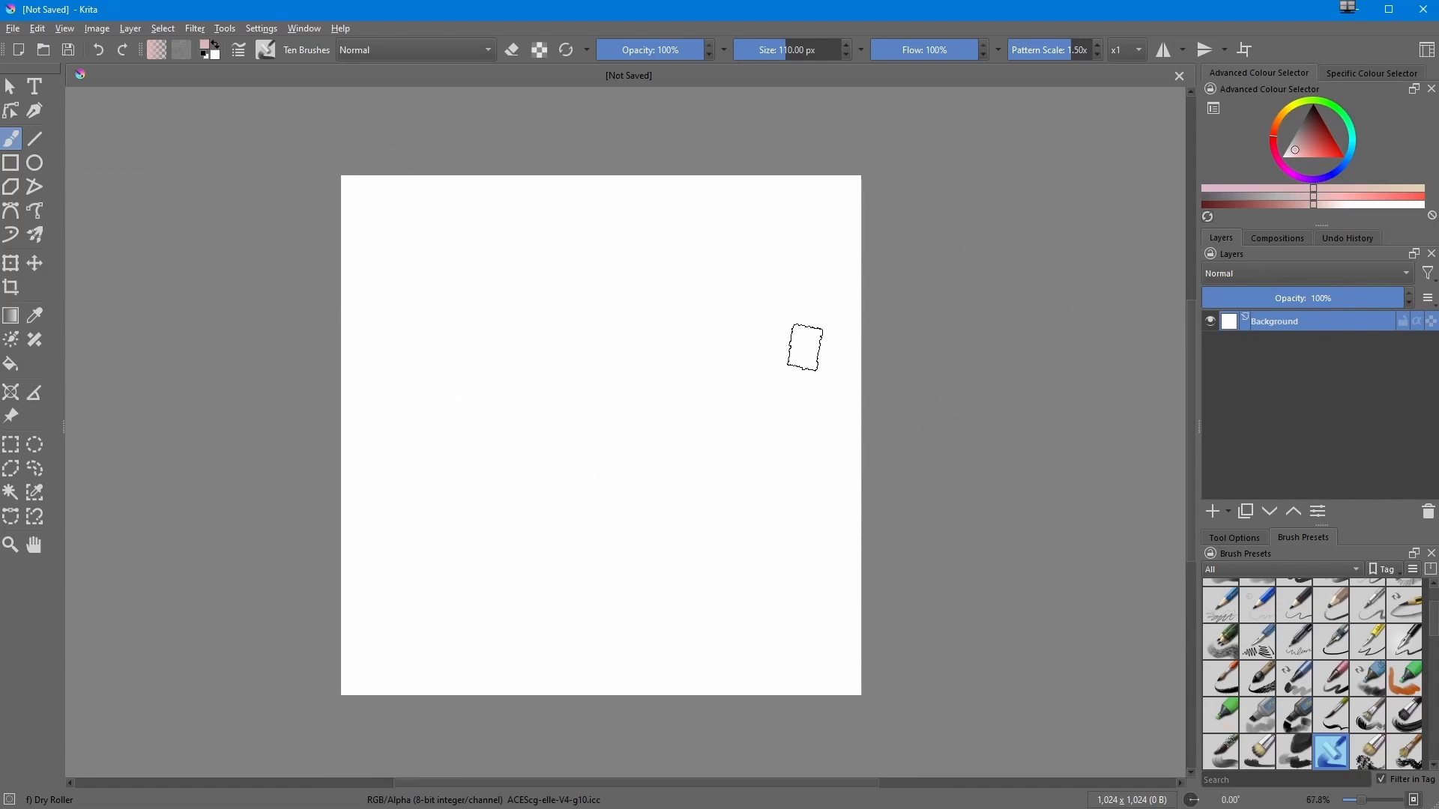
{"action": "left_click", "coordinate": [1285, 116]}
{"action": "mouse_move", "coordinate": [1286, 113]}
{"action": "left_mouse_down"}
{"action": "mouse_move", "coordinate": [1336, 107]}
{"action": "mouse_move", "coordinate": [1327, 137]}
{"action": "left_mouse_up"}
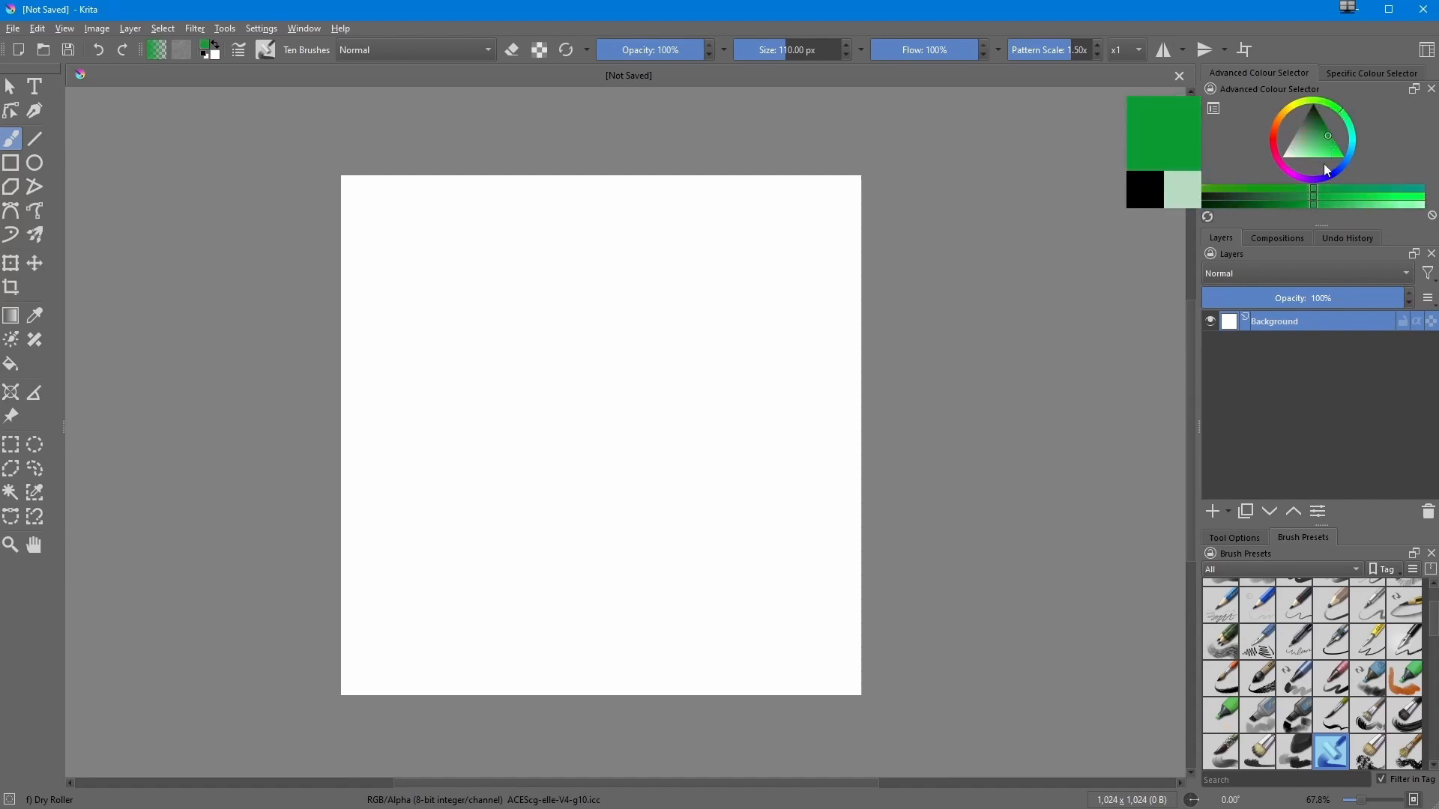
{"action": "left_click", "coordinate": [9, 366]}
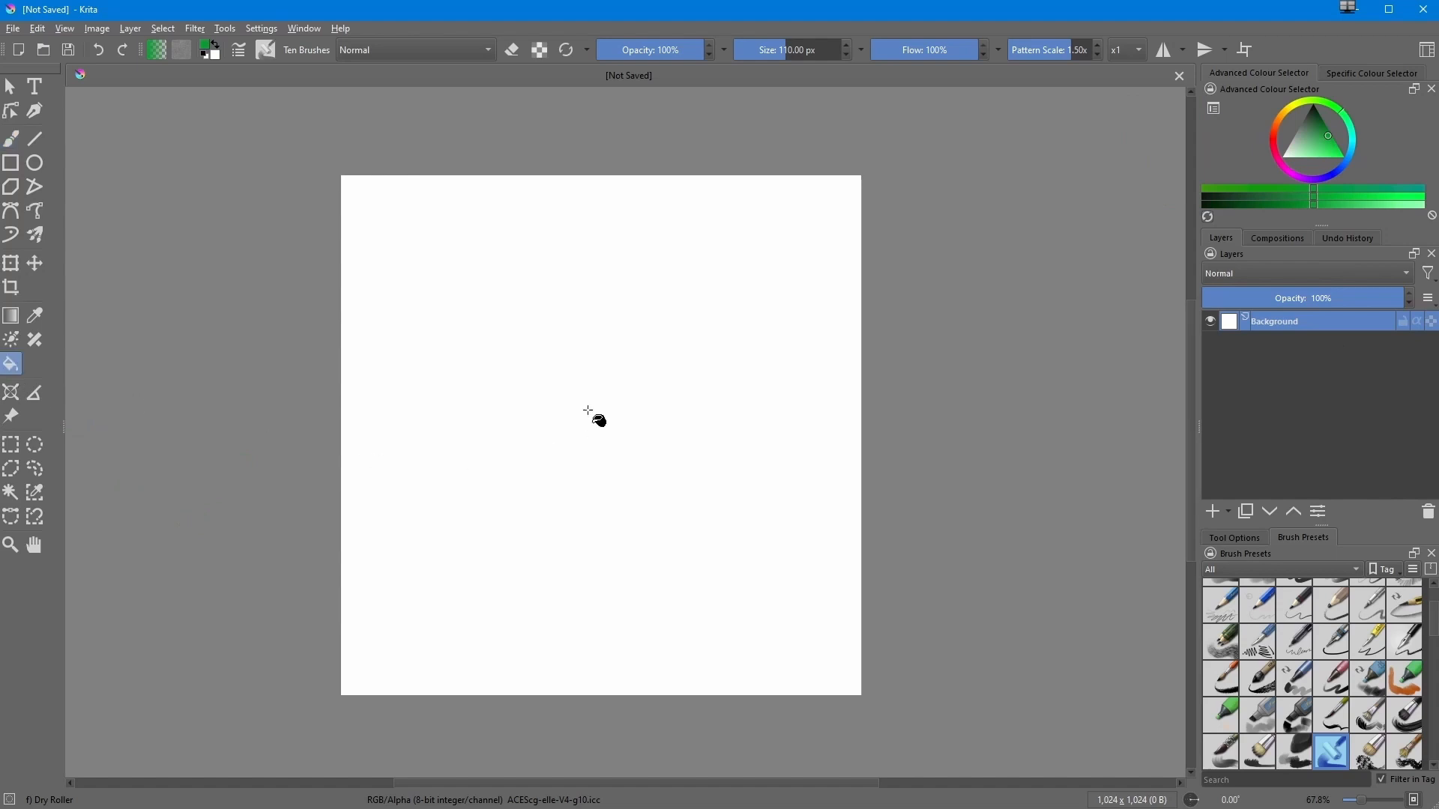
{"action": "left_click", "coordinate": [594, 417]}
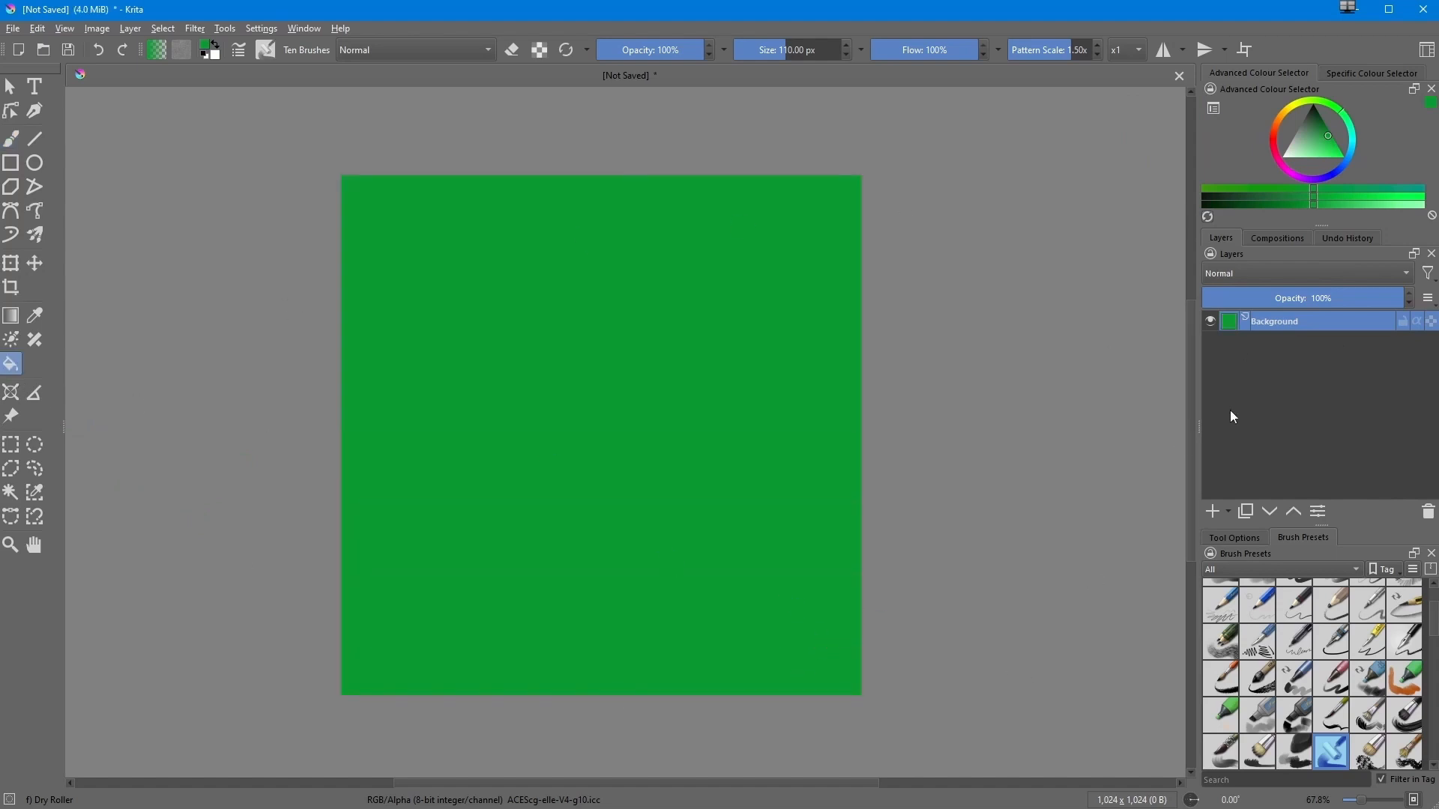
{"action": "left_click", "coordinate": [1211, 511]}
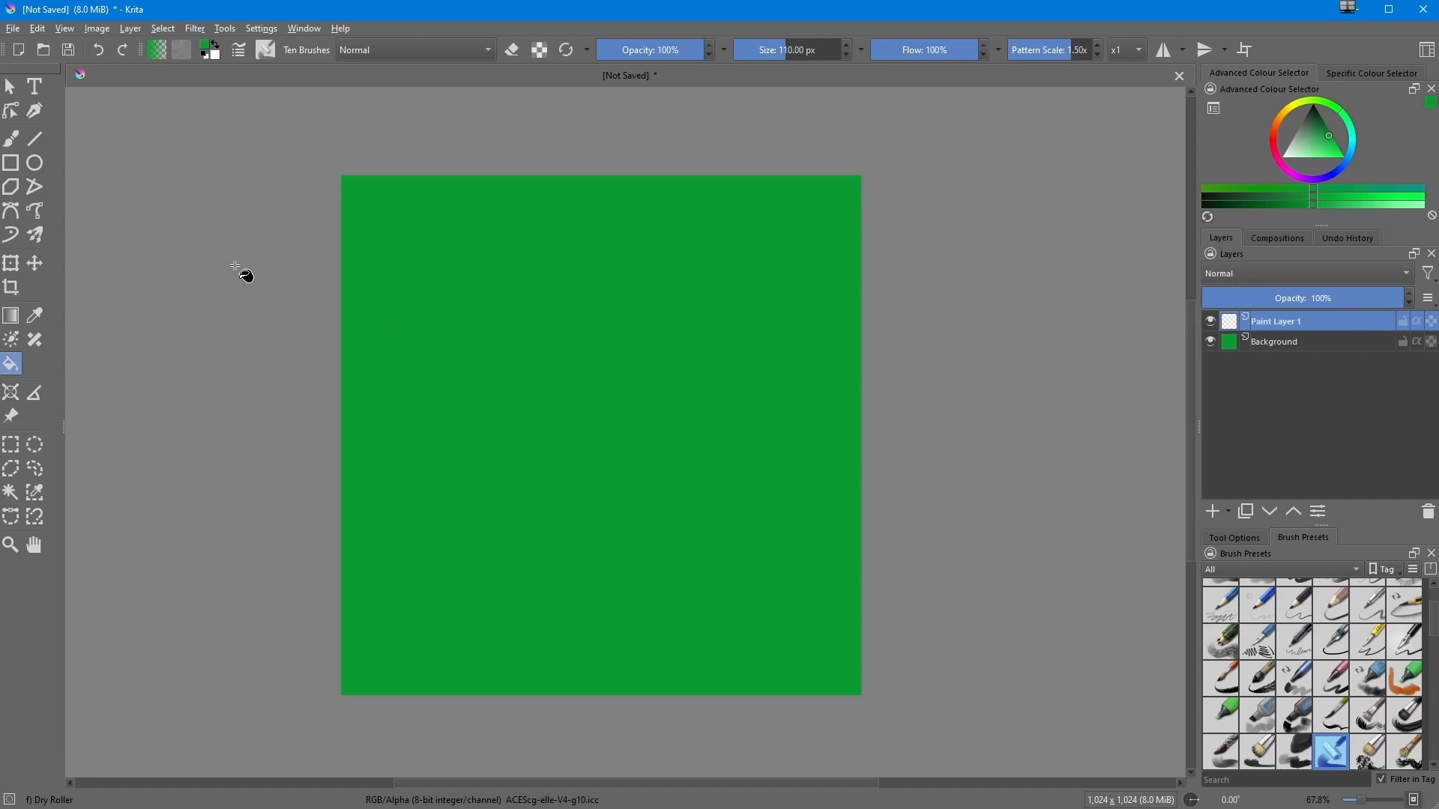
{"action": "key", "text": "b"}
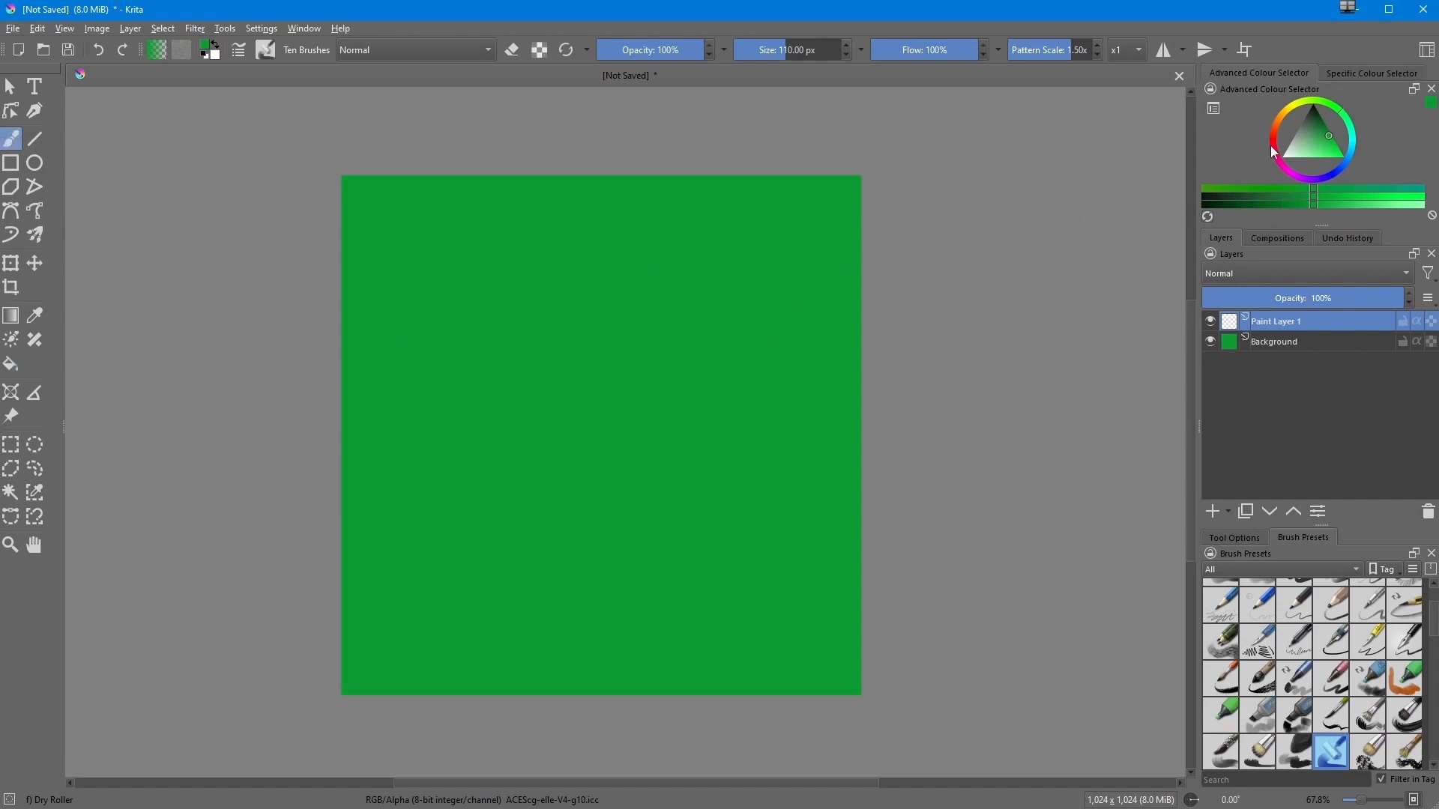
Try a magenta blob near the canvas's upper-right corner with the Dry Roller brush, and undo it
{"action": "left_click", "coordinate": [1286, 174]}
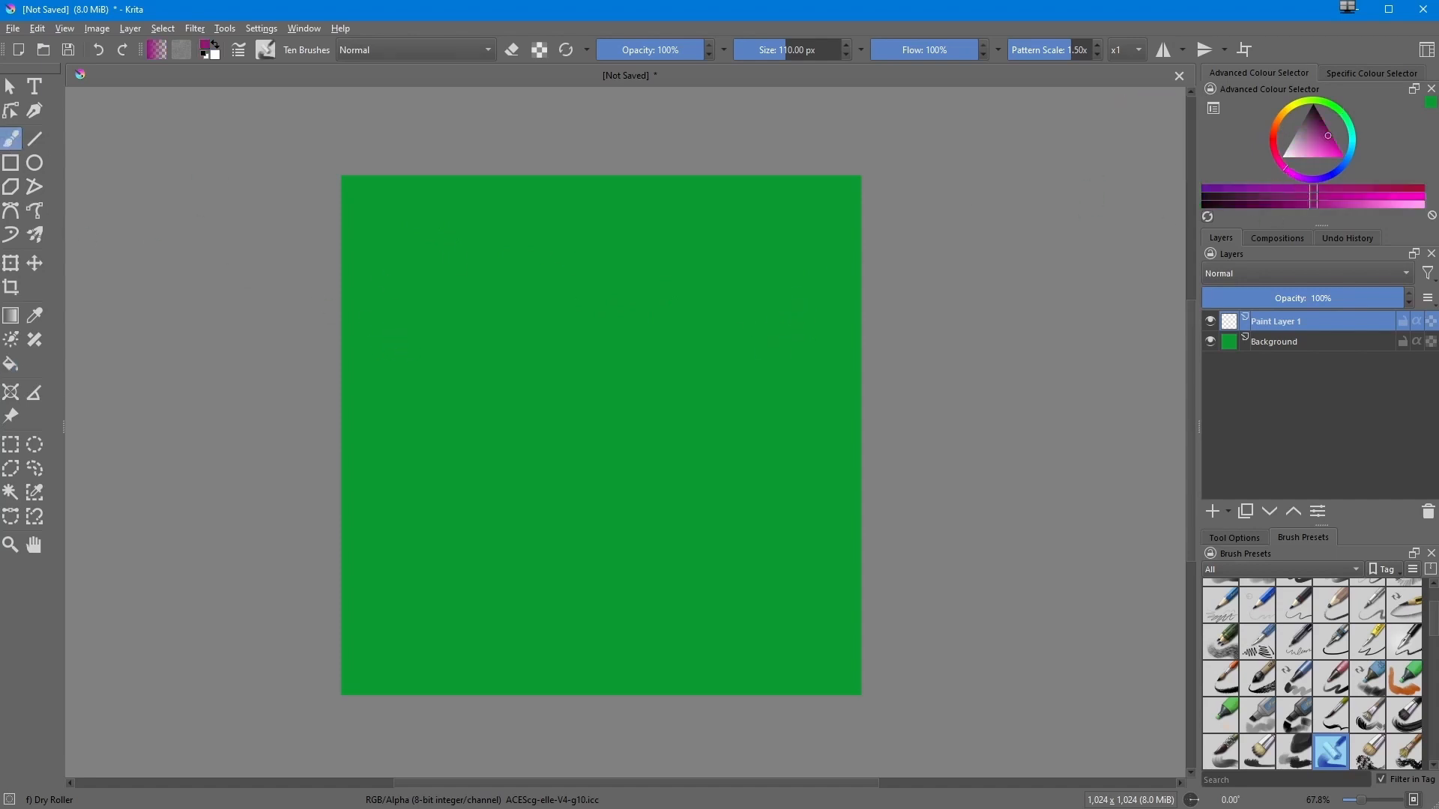
{"action": "mouse_move", "coordinate": [804, 289]}
{"action": "left_mouse_down"}
{"action": "mouse_move", "coordinate": [752, 279]}
{"action": "mouse_move", "coordinate": [732, 311]}
{"action": "mouse_move", "coordinate": [714, 299]}
{"action": "left_mouse_up"}
{"action": "key", "text": "ctrl+z"}
{"action": "key", "text": "ctrl+shift+z"}
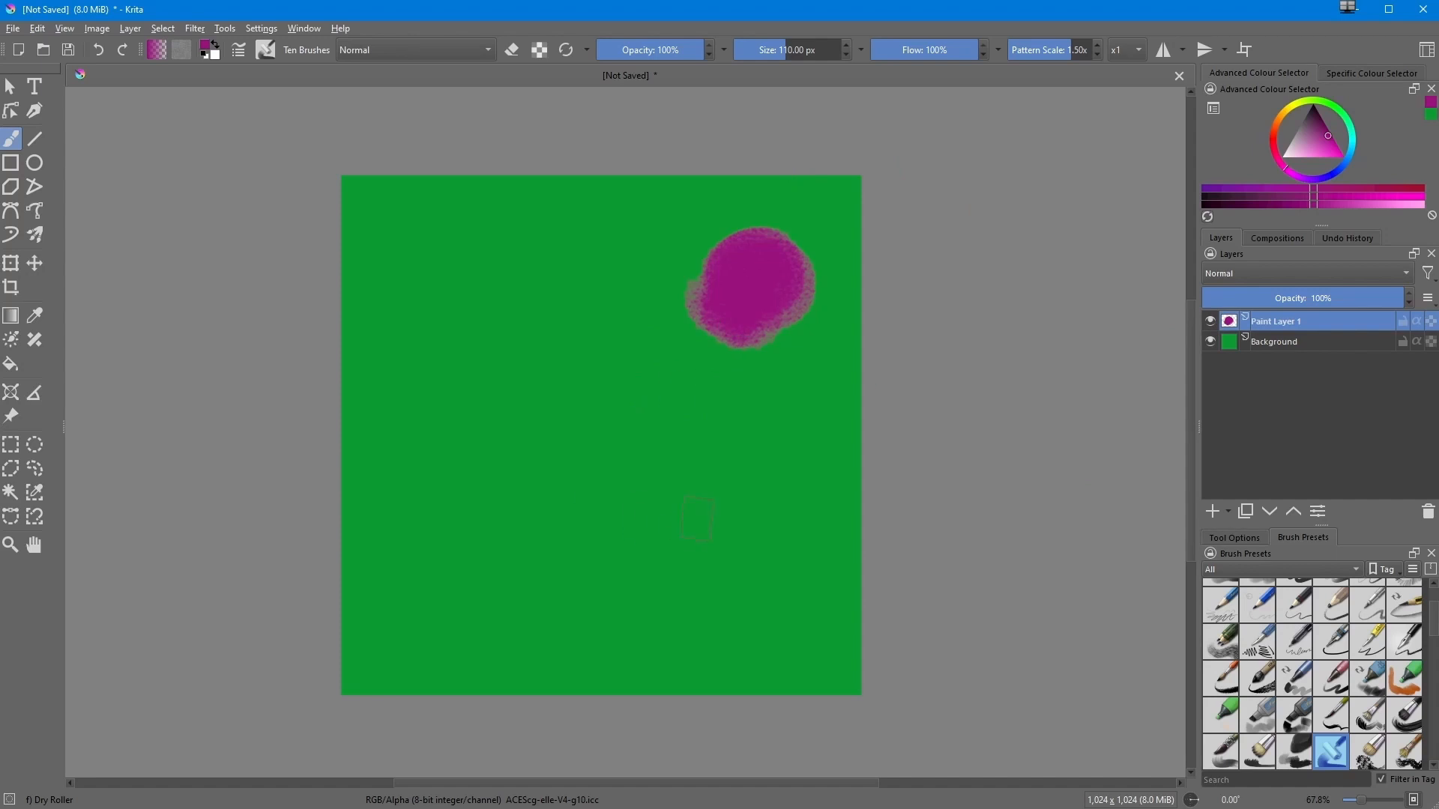
{"action": "key", "text": "ctrl+z"}
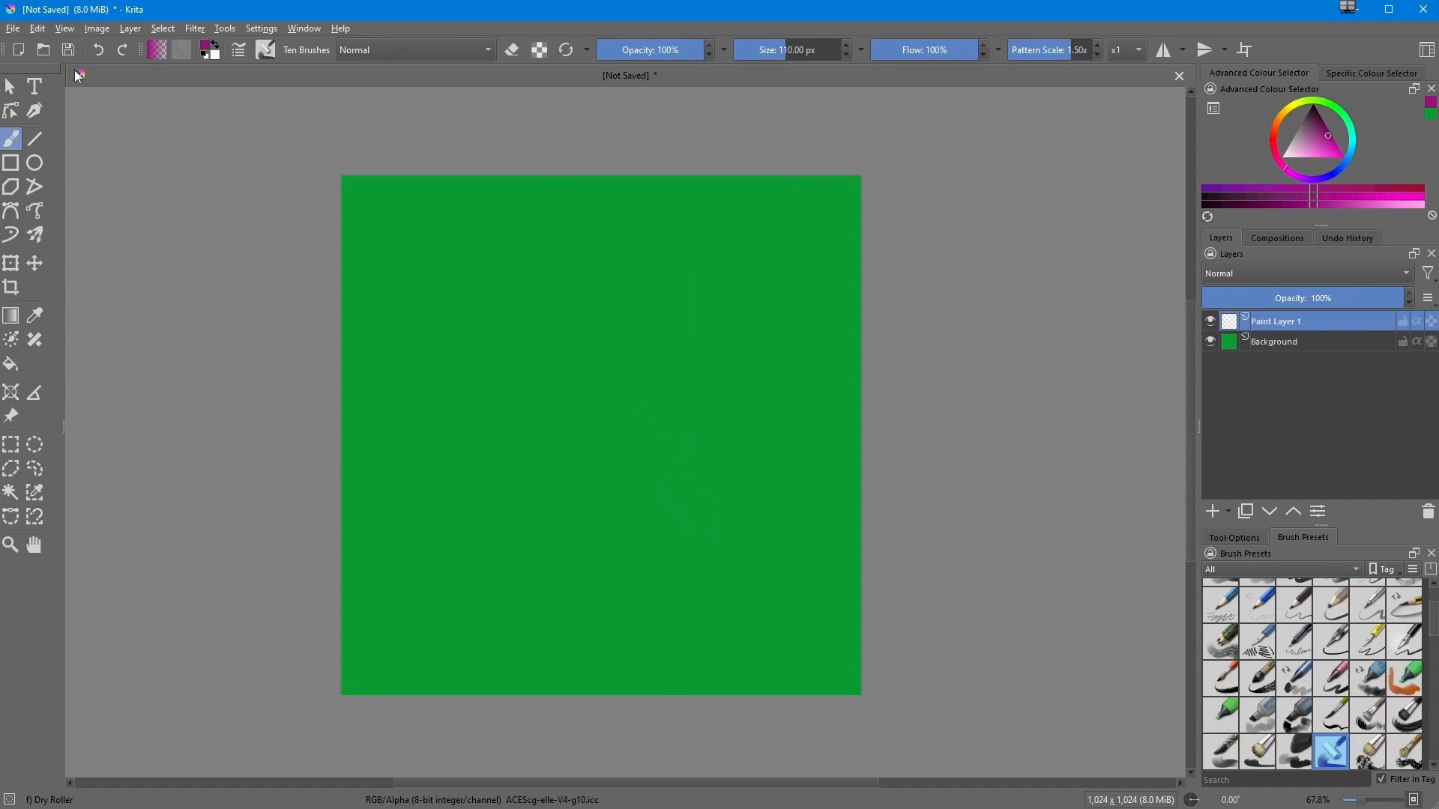
Turn on Wrap Around Mode for seamless painting and change the brush colour to a golden ochre
{"action": "left_click", "coordinate": [63, 28]}
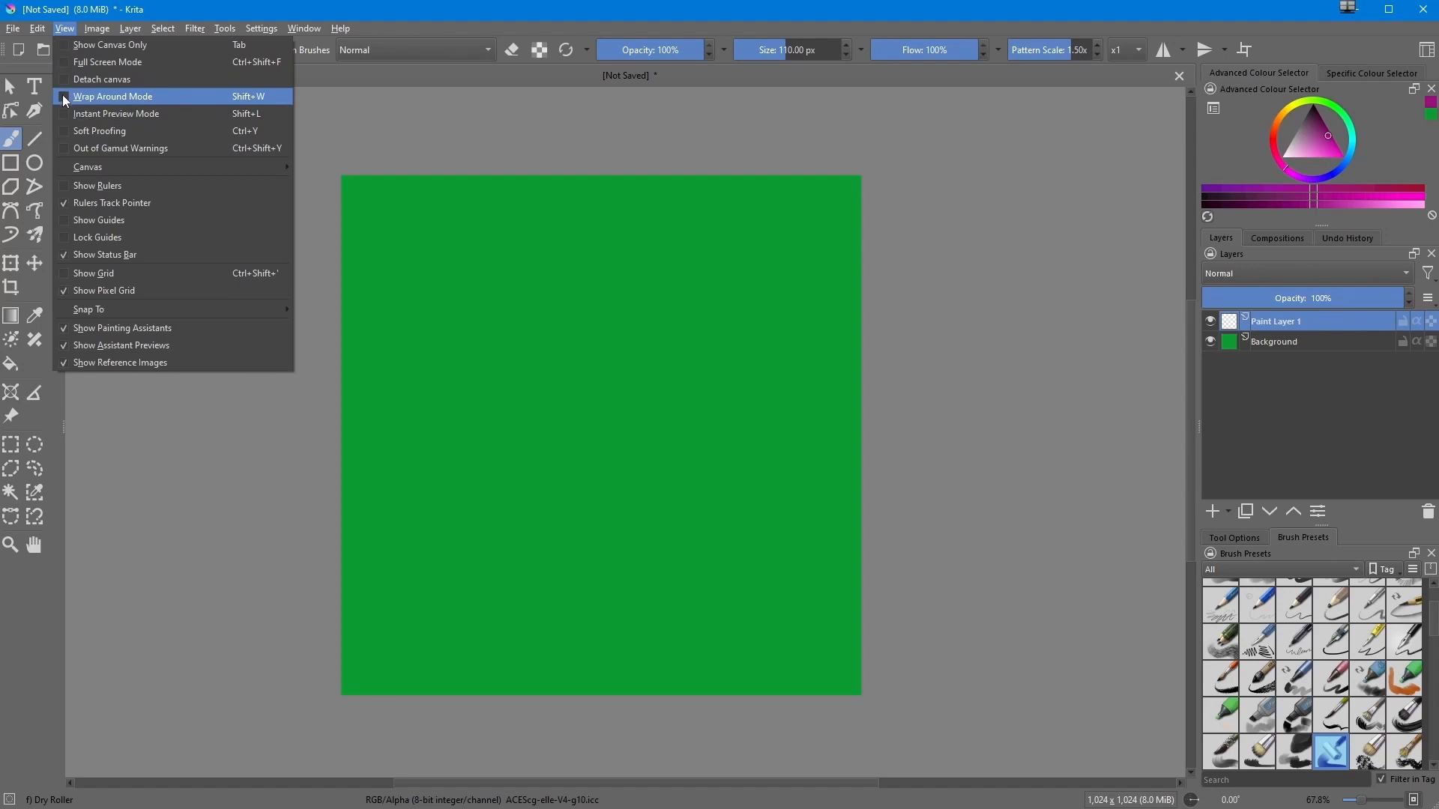
{"action": "left_click", "coordinate": [113, 97]}
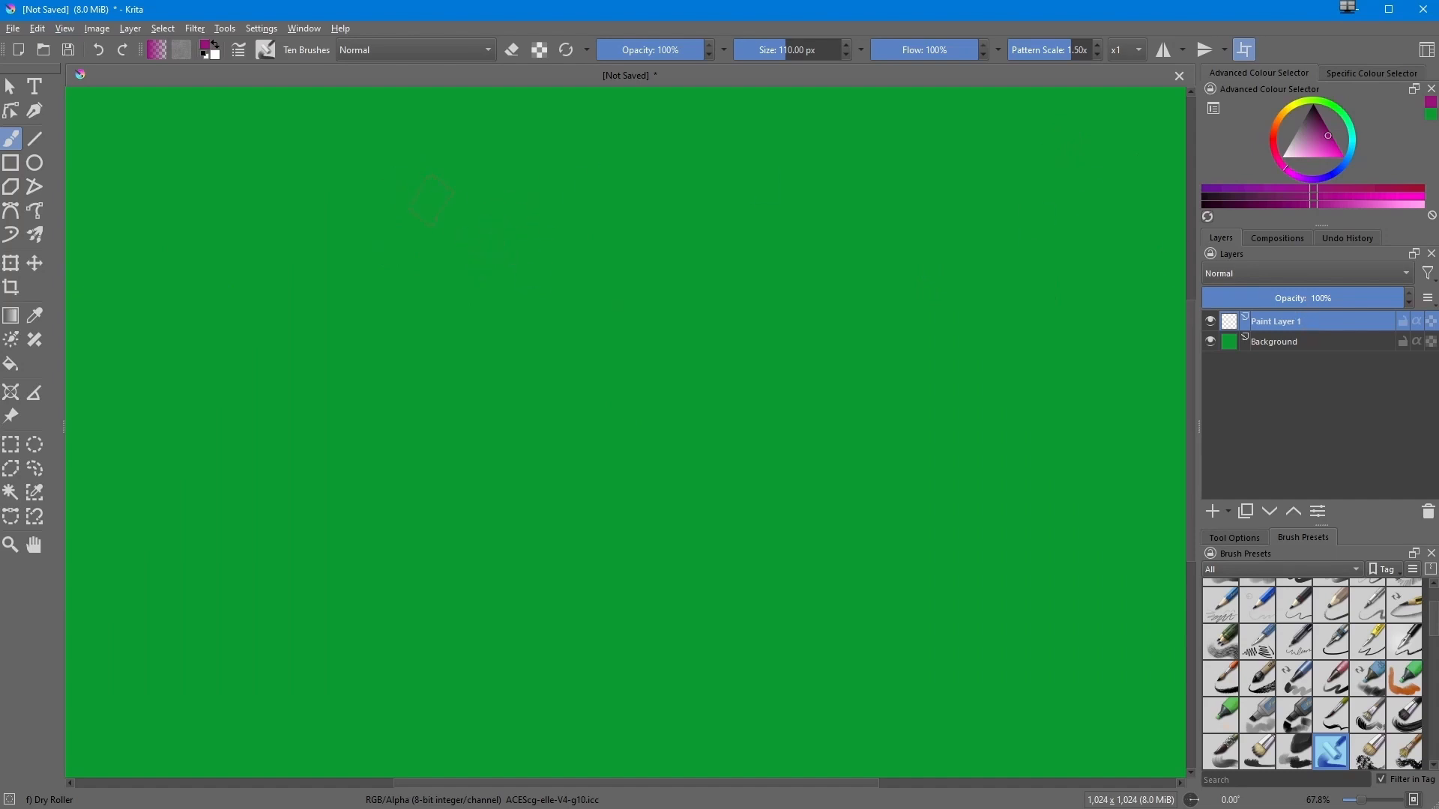
{"action": "left_click_drag", "start_coordinate": [1337, 106], "coordinate": [1287, 112]}
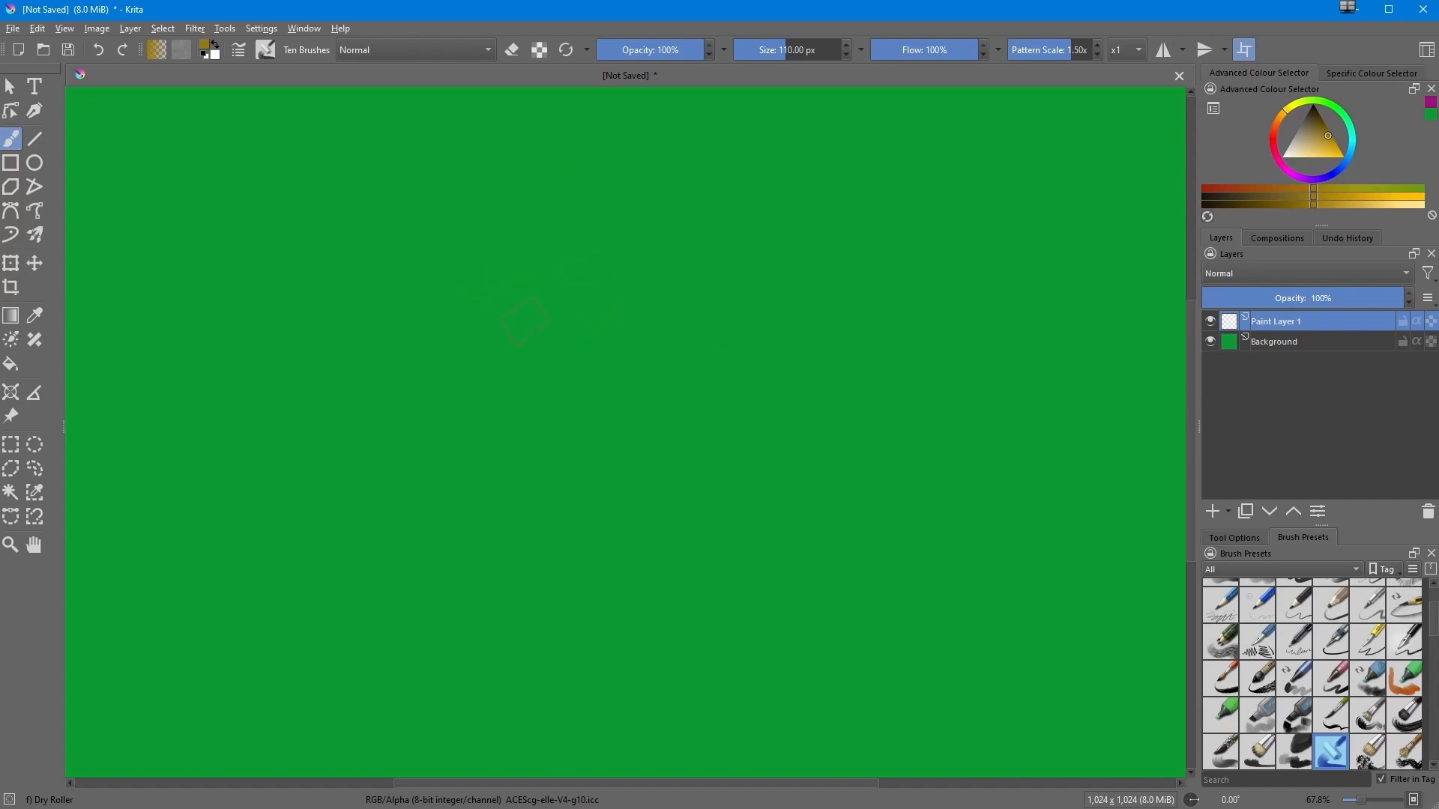
Fill the wrapped green canvas with scattered golden-ochre blobs of varied size and shape, leaving green gaps between them
{"action": "mouse_move", "coordinate": [531, 328]}
{"action": "left_mouse_down"}
{"action": "mouse_move", "coordinate": [545, 322]}
{"action": "mouse_move", "coordinate": [568, 368]}
{"action": "mouse_move", "coordinate": [472, 346]}
{"action": "left_mouse_up"}
{"action": "mouse_move", "coordinate": [523, 408]}
{"action": "left_mouse_down"}
{"action": "mouse_move", "coordinate": [505, 446]}
{"action": "mouse_move", "coordinate": [597, 456]}
{"action": "left_mouse_up"}
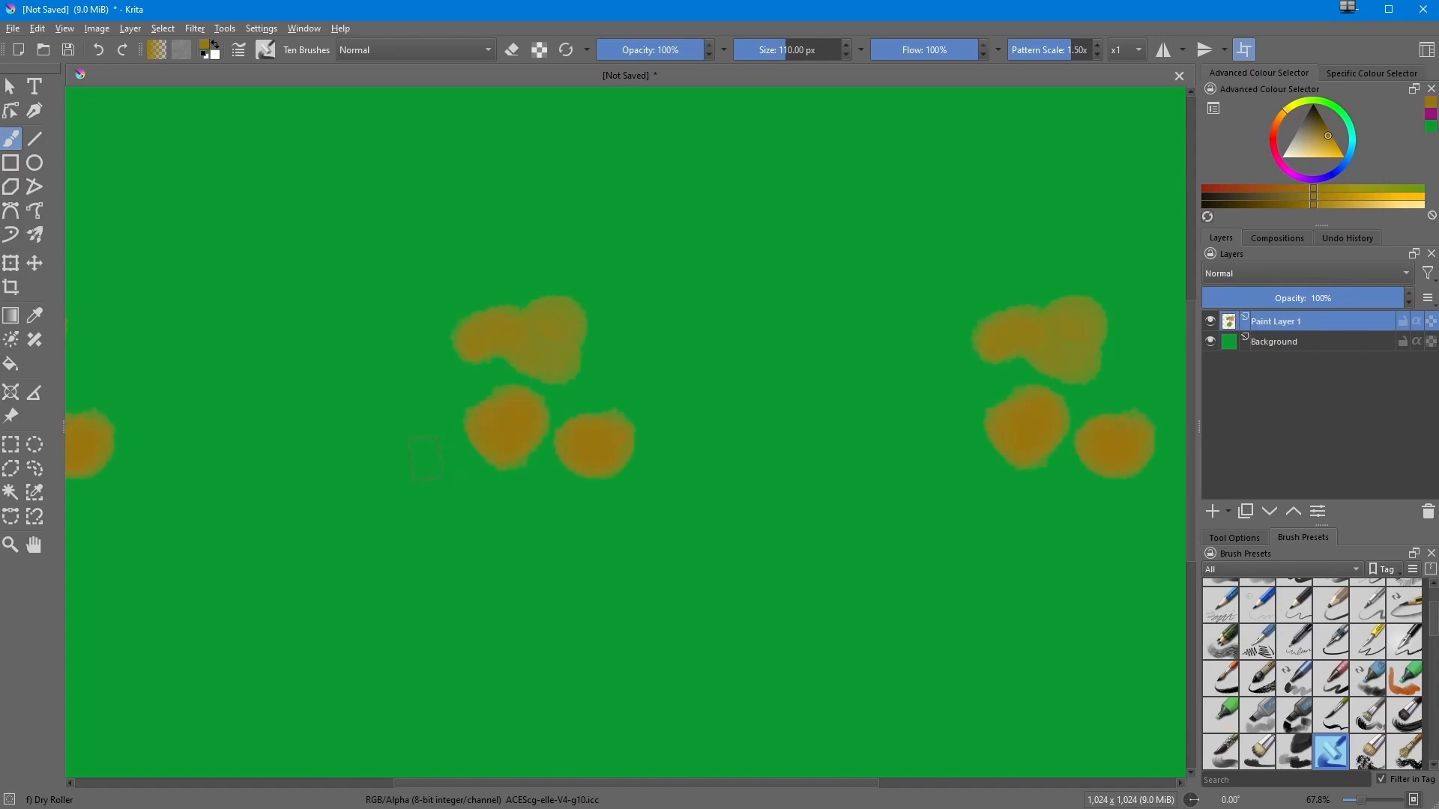
{"action": "left_click", "coordinate": [431, 391]}
{"action": "left_click_drag", "start_coordinate": [442, 262], "coordinate": [543, 232]}
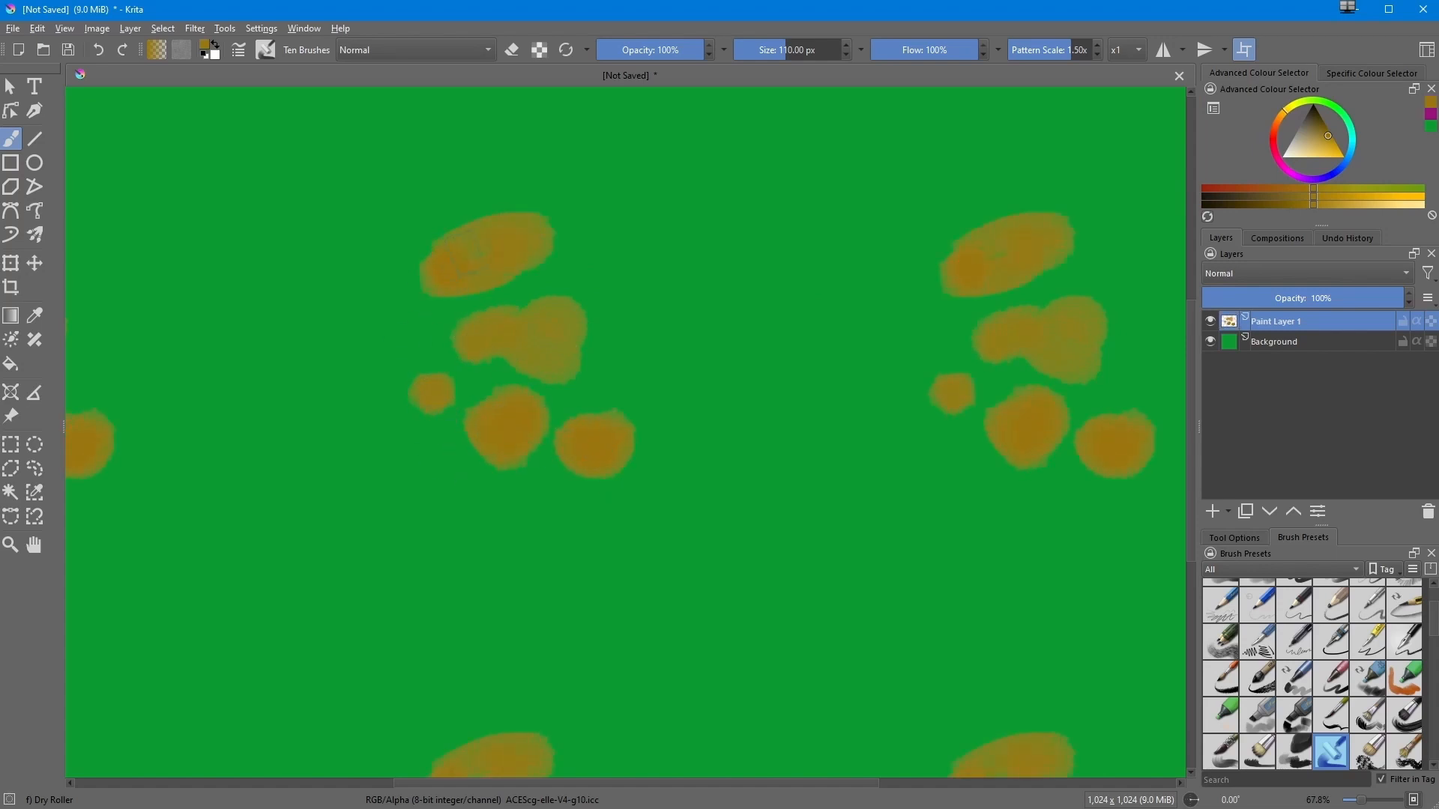
{"action": "left_click", "coordinate": [633, 292]}
{"action": "left_click", "coordinate": [641, 352]}
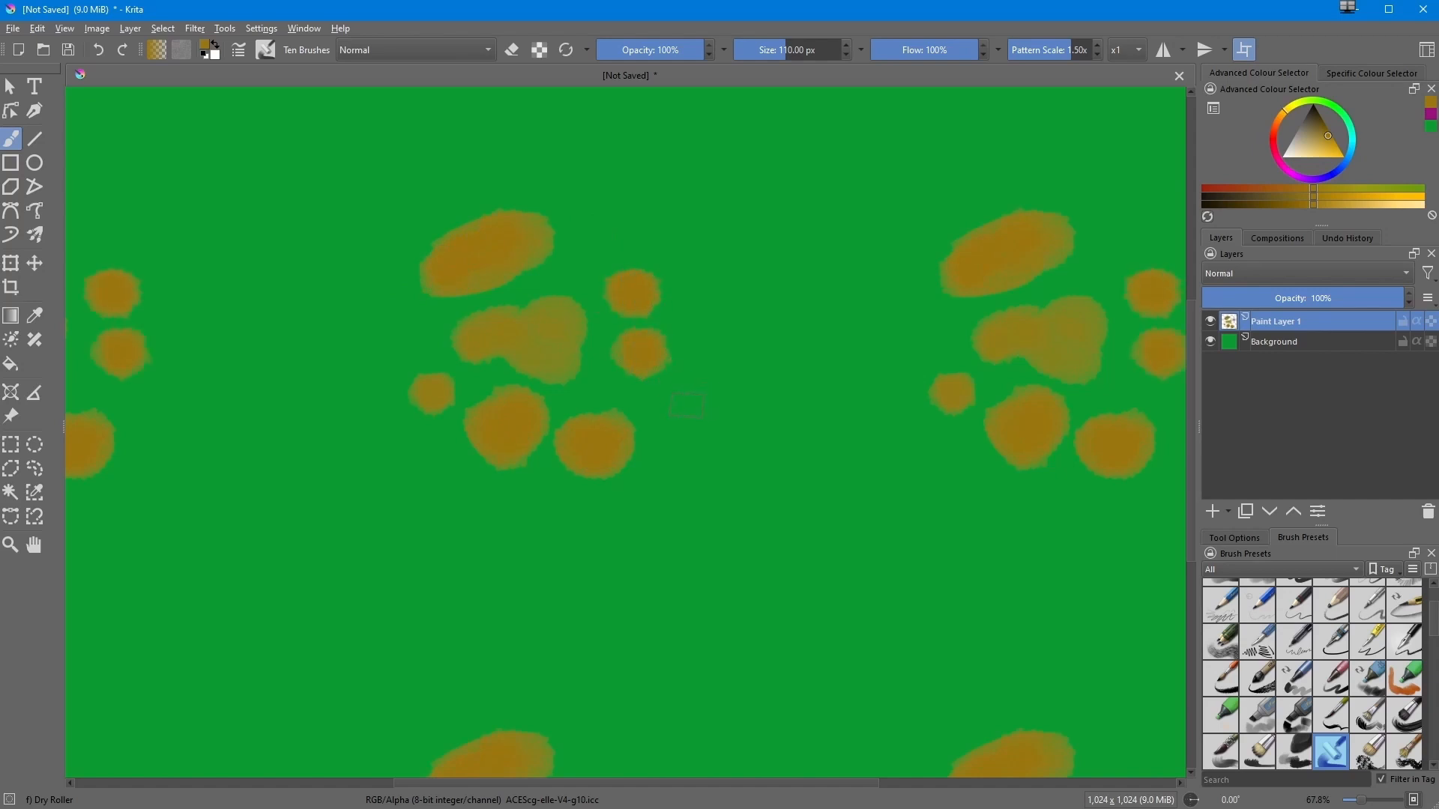
{"action": "left_click", "coordinate": [704, 405]}
{"action": "left_click", "coordinate": [796, 413]}
{"action": "left_click", "coordinate": [880, 433]}
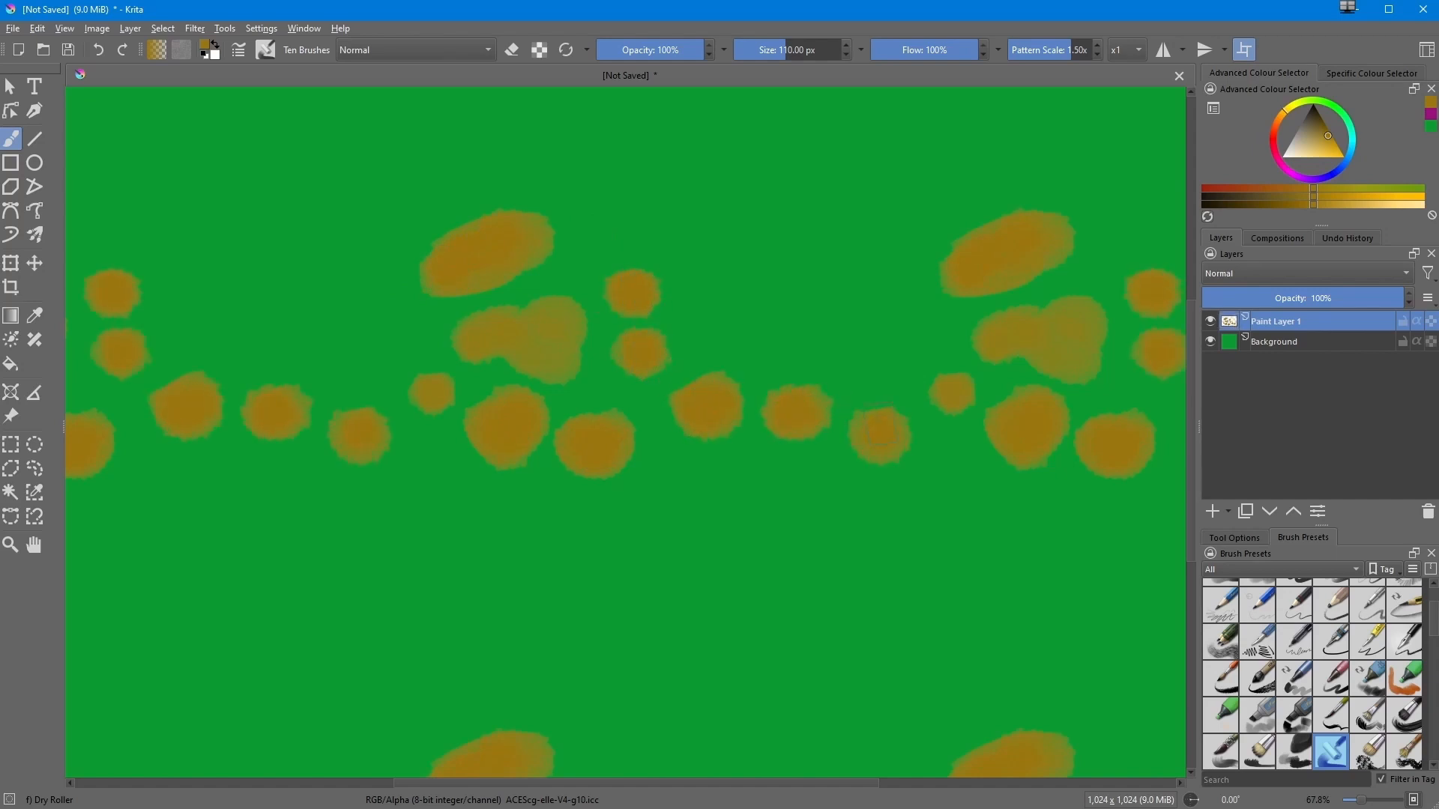
{"action": "left_click", "coordinate": [889, 358]}
{"action": "left_click", "coordinate": [887, 284]}
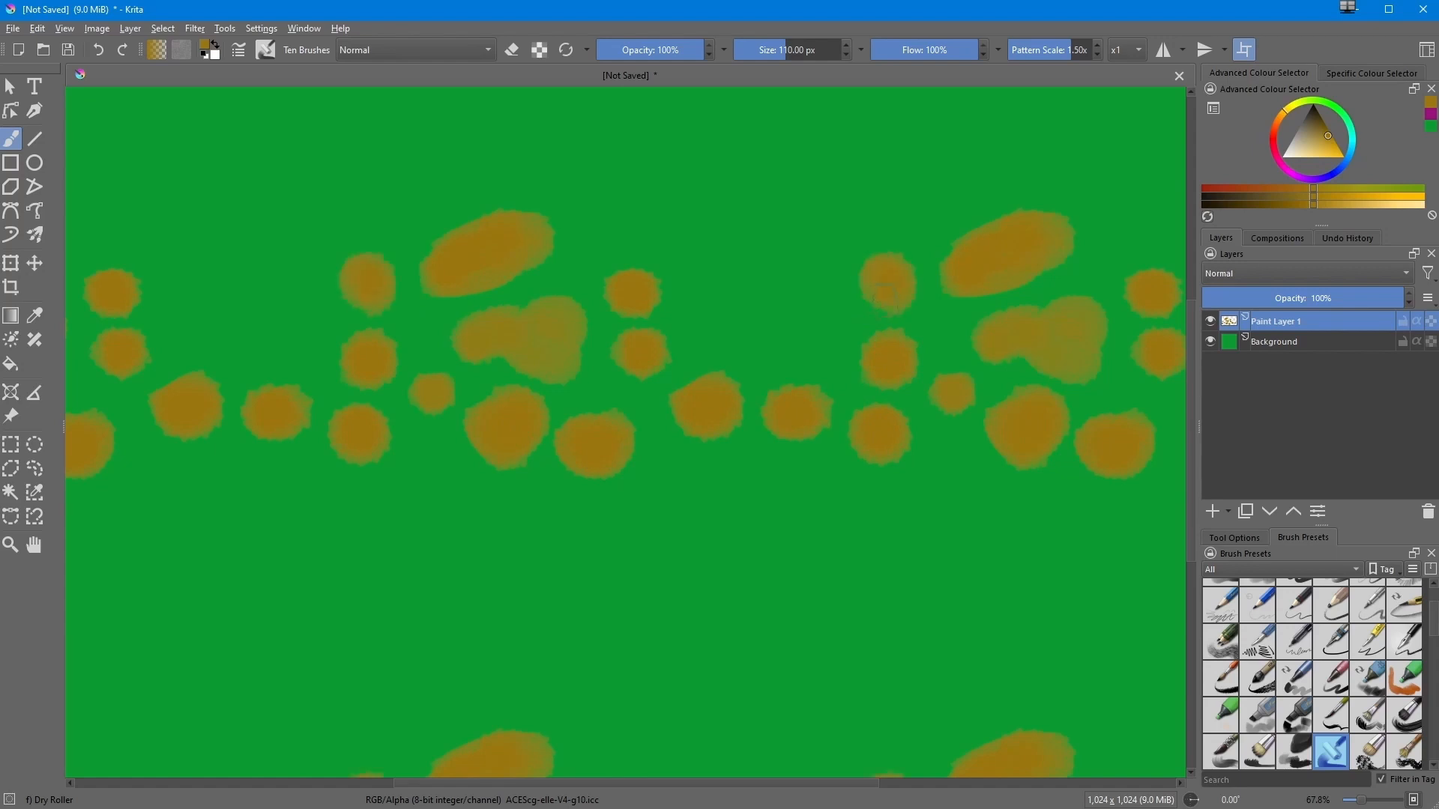
{"action": "left_click_drag", "start_coordinate": [1071, 514], "coordinate": [1058, 517]}
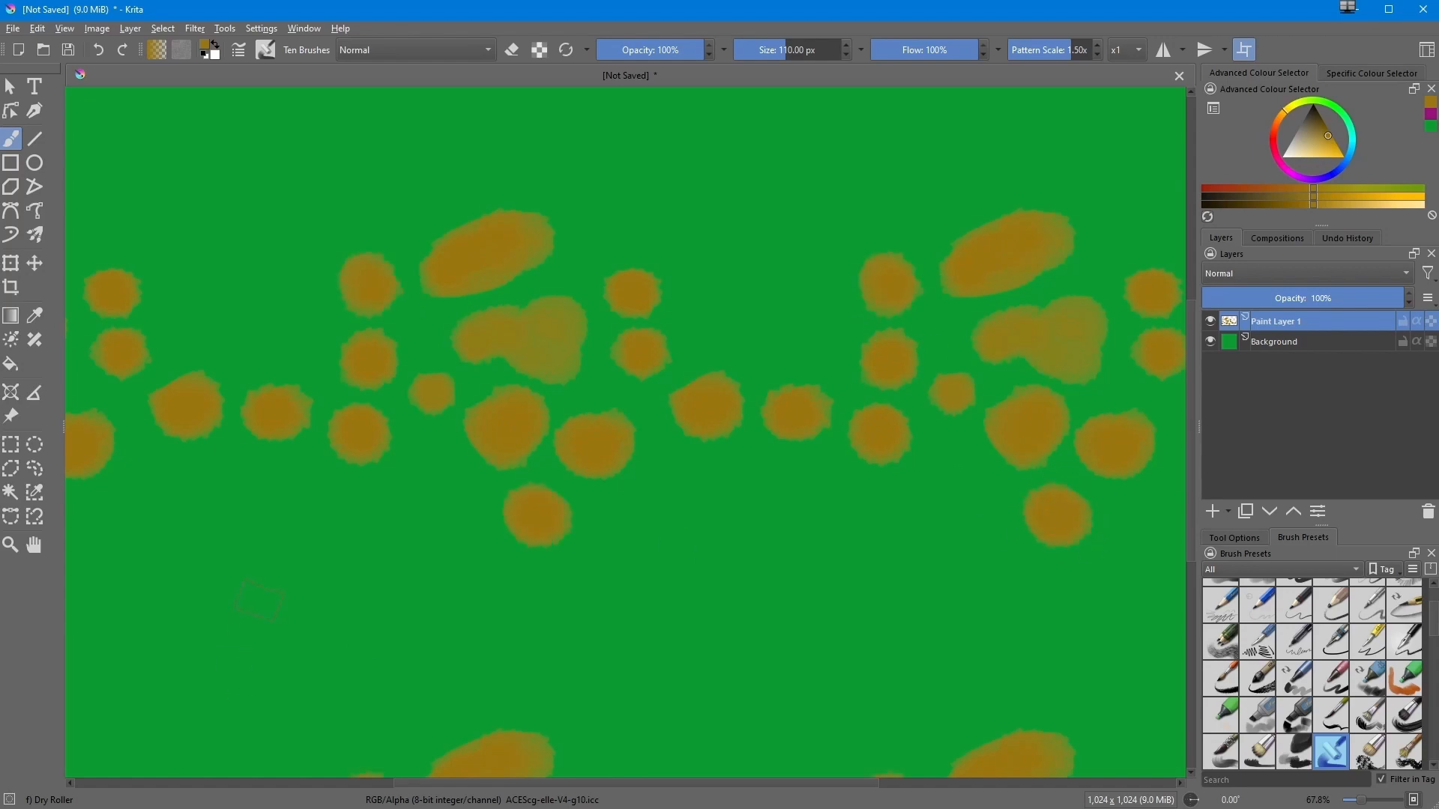
{"action": "left_click", "coordinate": [248, 514]}
{"action": "mouse_move", "coordinate": [284, 600]}
{"action": "left_mouse_down"}
{"action": "mouse_move", "coordinate": [311, 579]}
{"action": "mouse_move", "coordinate": [334, 592]}
{"action": "left_mouse_up"}
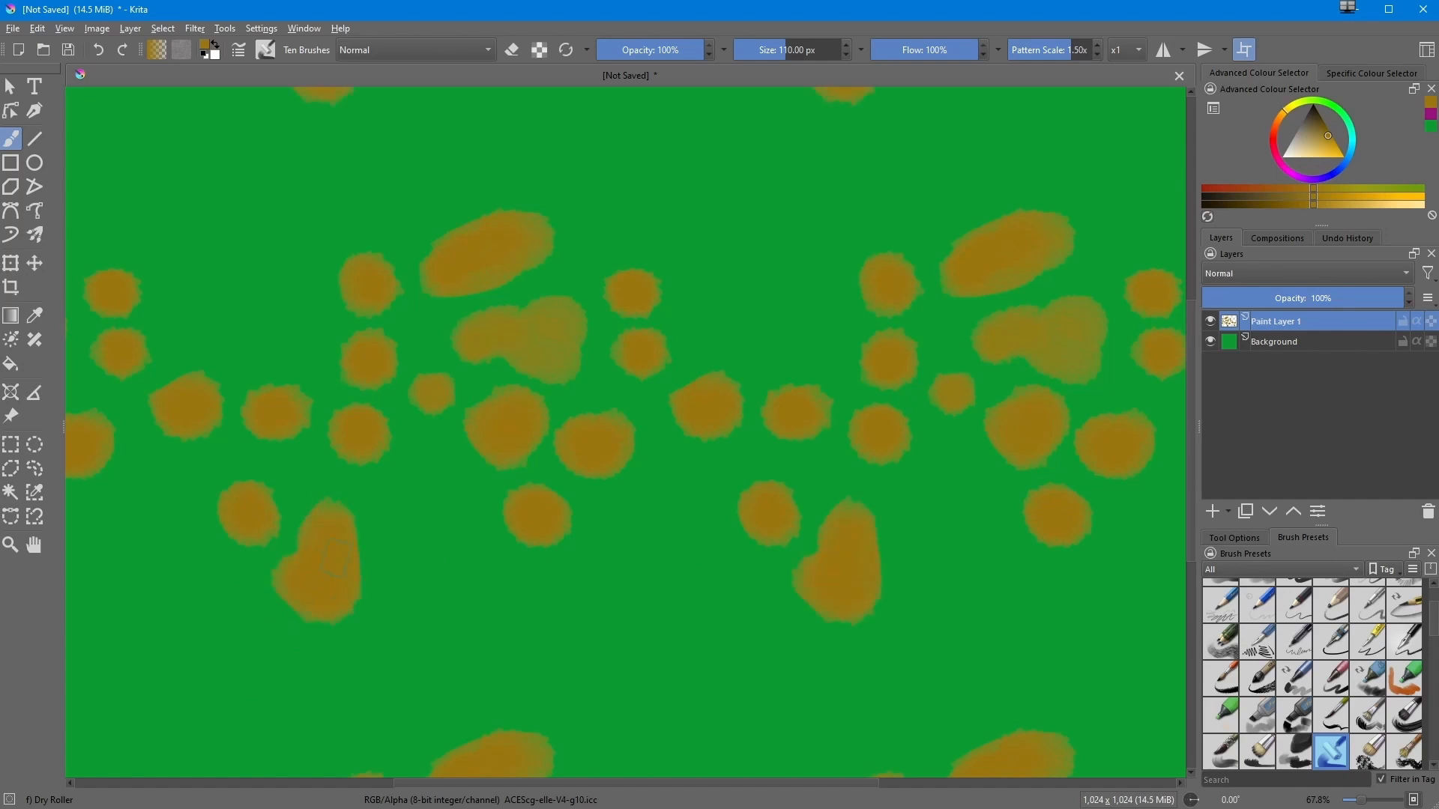
{"action": "left_click", "coordinate": [393, 536]}
{"action": "left_click_drag", "start_coordinate": [472, 589], "coordinate": [480, 616]}
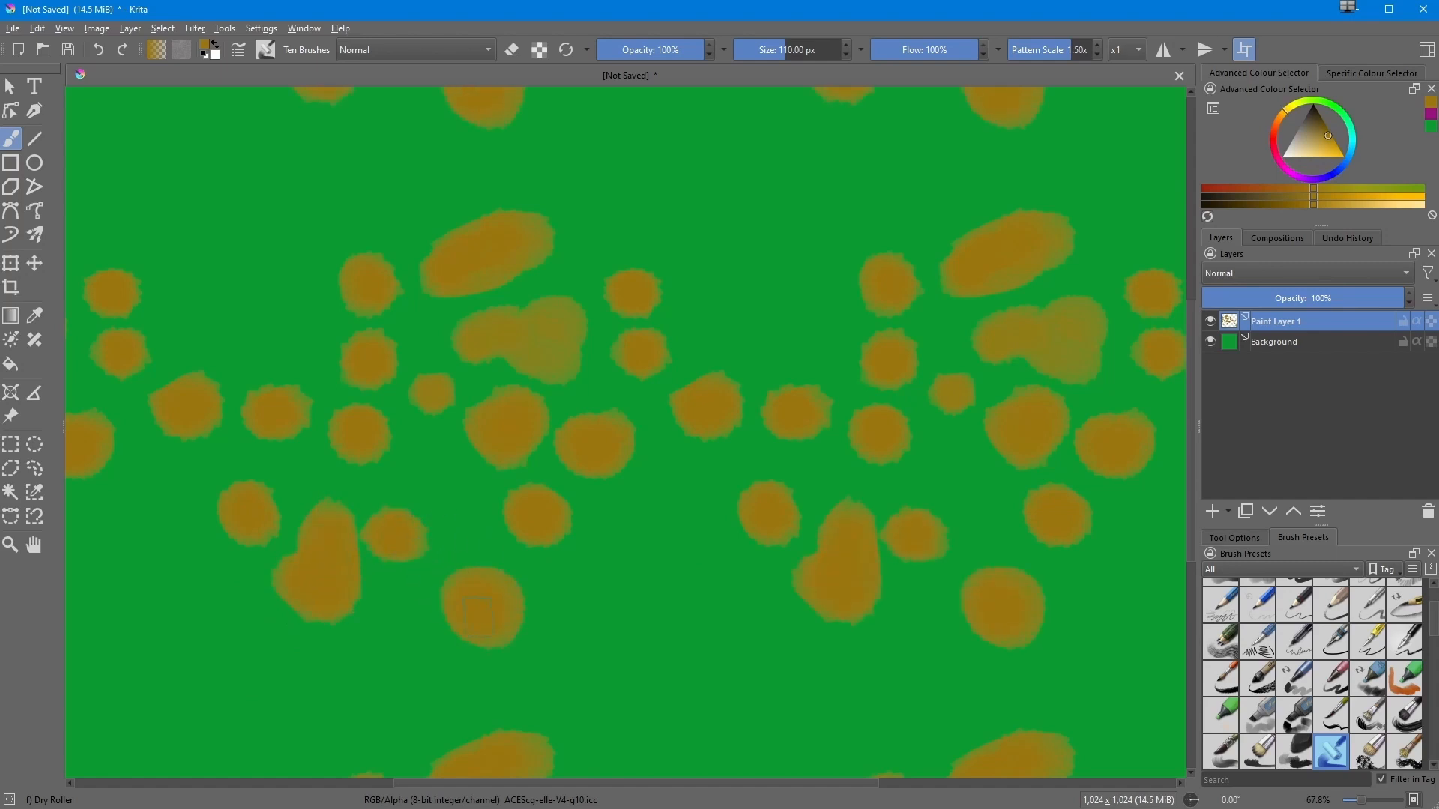
{"action": "left_click_drag", "start_coordinate": [450, 512], "coordinate": [443, 480]}
{"action": "mouse_move", "coordinate": [628, 491]}
{"action": "left_mouse_down"}
{"action": "mouse_move", "coordinate": [685, 488]}
{"action": "mouse_move", "coordinate": [667, 496]}
{"action": "left_mouse_up"}
{"action": "key", "text": "ctrl+z"}
{"action": "left_click_drag", "start_coordinate": [626, 549], "coordinate": [622, 544]}
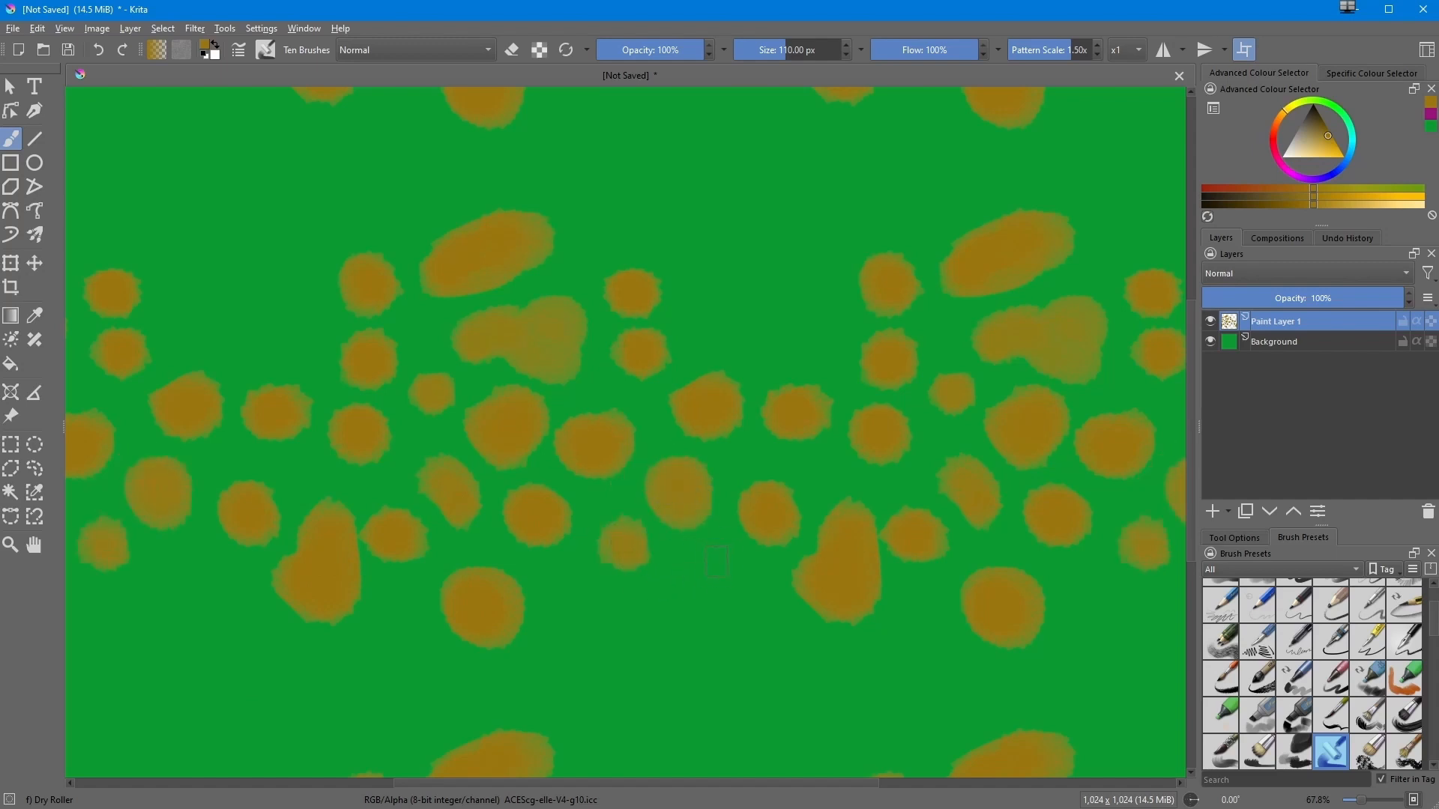
{"action": "left_click_drag", "start_coordinate": [715, 562], "coordinate": [720, 590]}
{"action": "left_click_drag", "start_coordinate": [558, 604], "coordinate": [575, 653]}
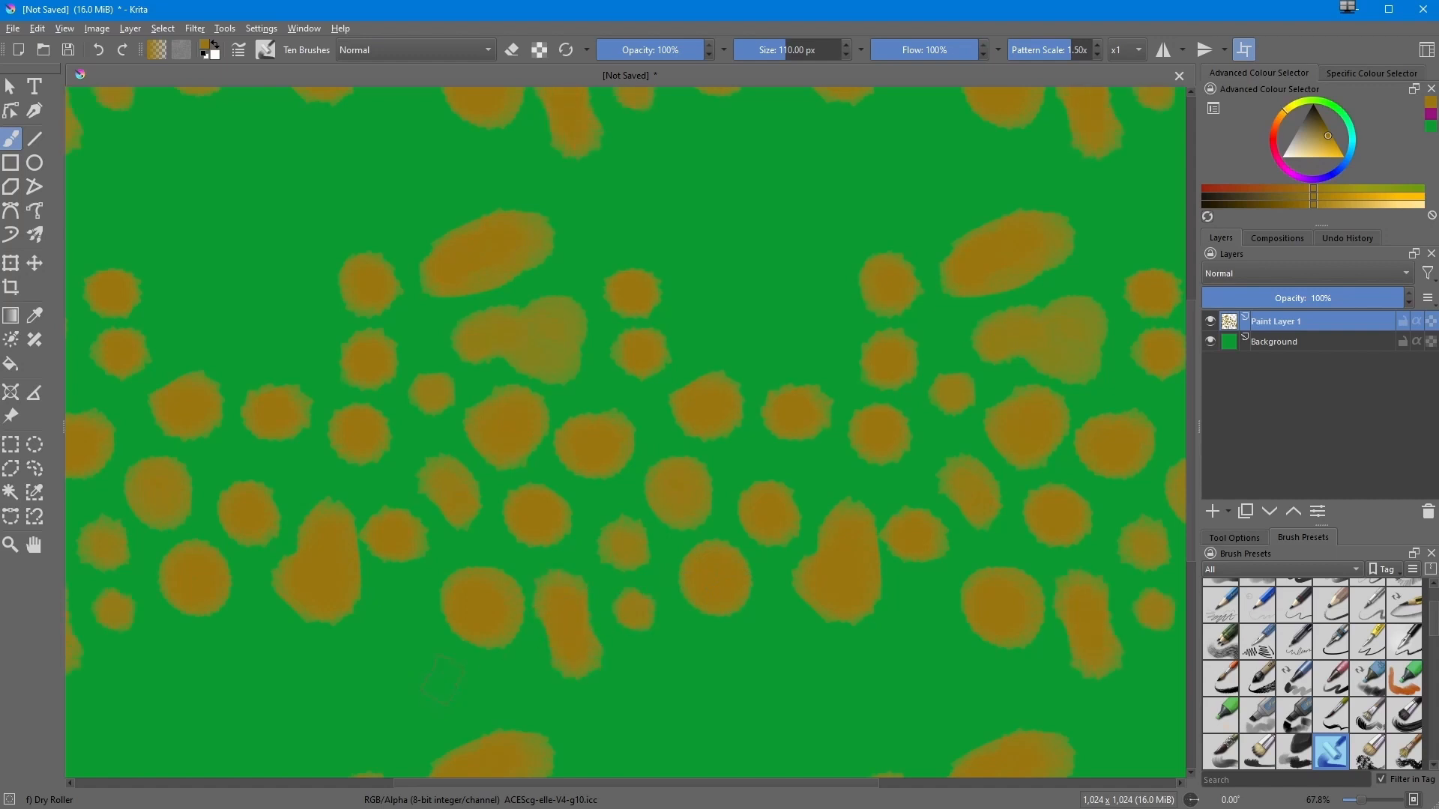
{"action": "mouse_move", "coordinate": [746, 326]}
{"action": "left_mouse_down"}
{"action": "mouse_move", "coordinate": [758, 330]}
{"action": "mouse_move", "coordinate": [764, 300]}
{"action": "mouse_move", "coordinate": [766, 313]}
{"action": "left_mouse_up"}
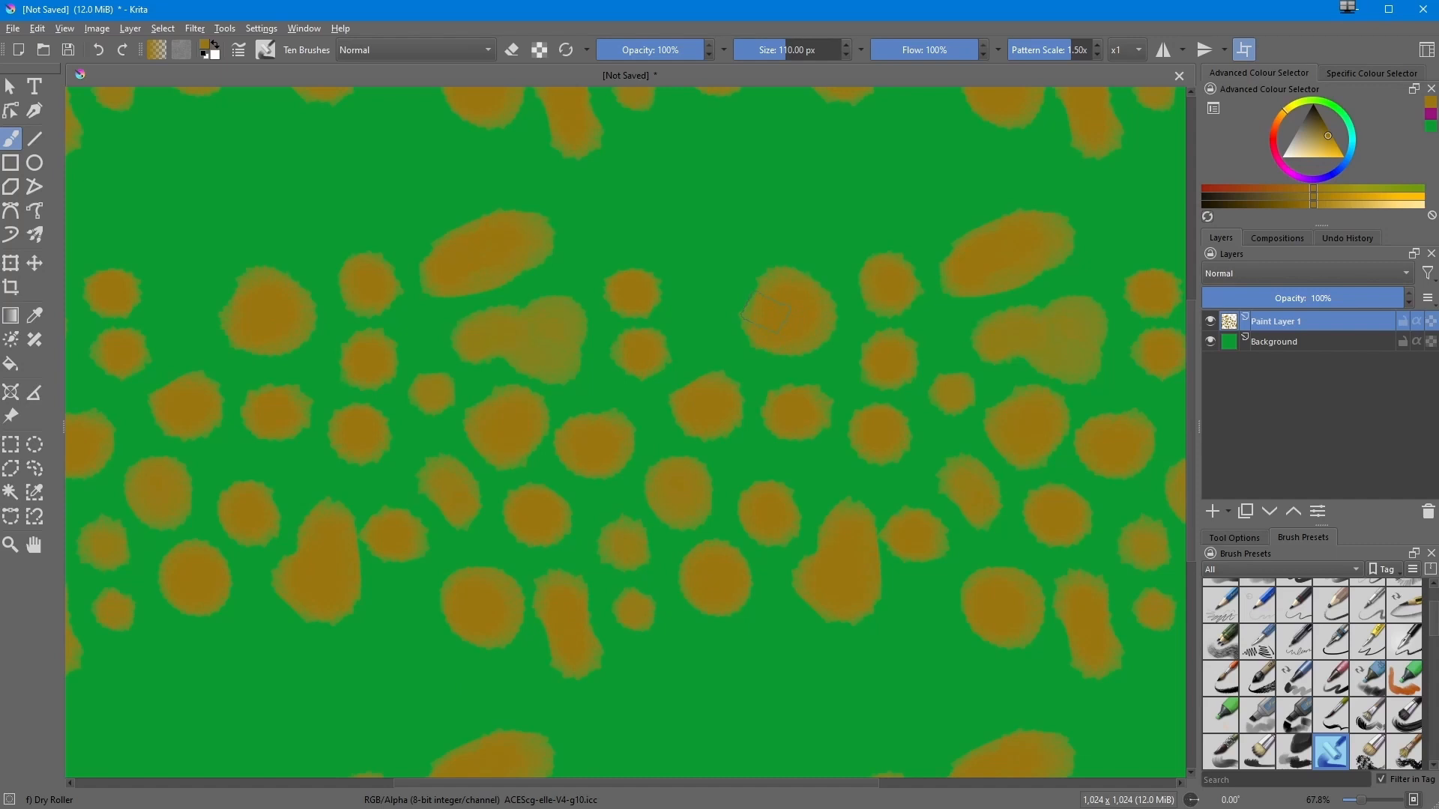
{"action": "left_click", "coordinate": [704, 292]}
{"action": "mouse_move", "coordinate": [411, 225]}
{"action": "left_mouse_down"}
{"action": "mouse_move", "coordinate": [417, 180]}
{"action": "mouse_move", "coordinate": [379, 239]}
{"action": "left_mouse_up"}
{"action": "left_click_drag", "start_coordinate": [296, 196], "coordinate": [258, 218]}
{"action": "left_click_drag", "start_coordinate": [690, 188], "coordinate": [589, 251]}
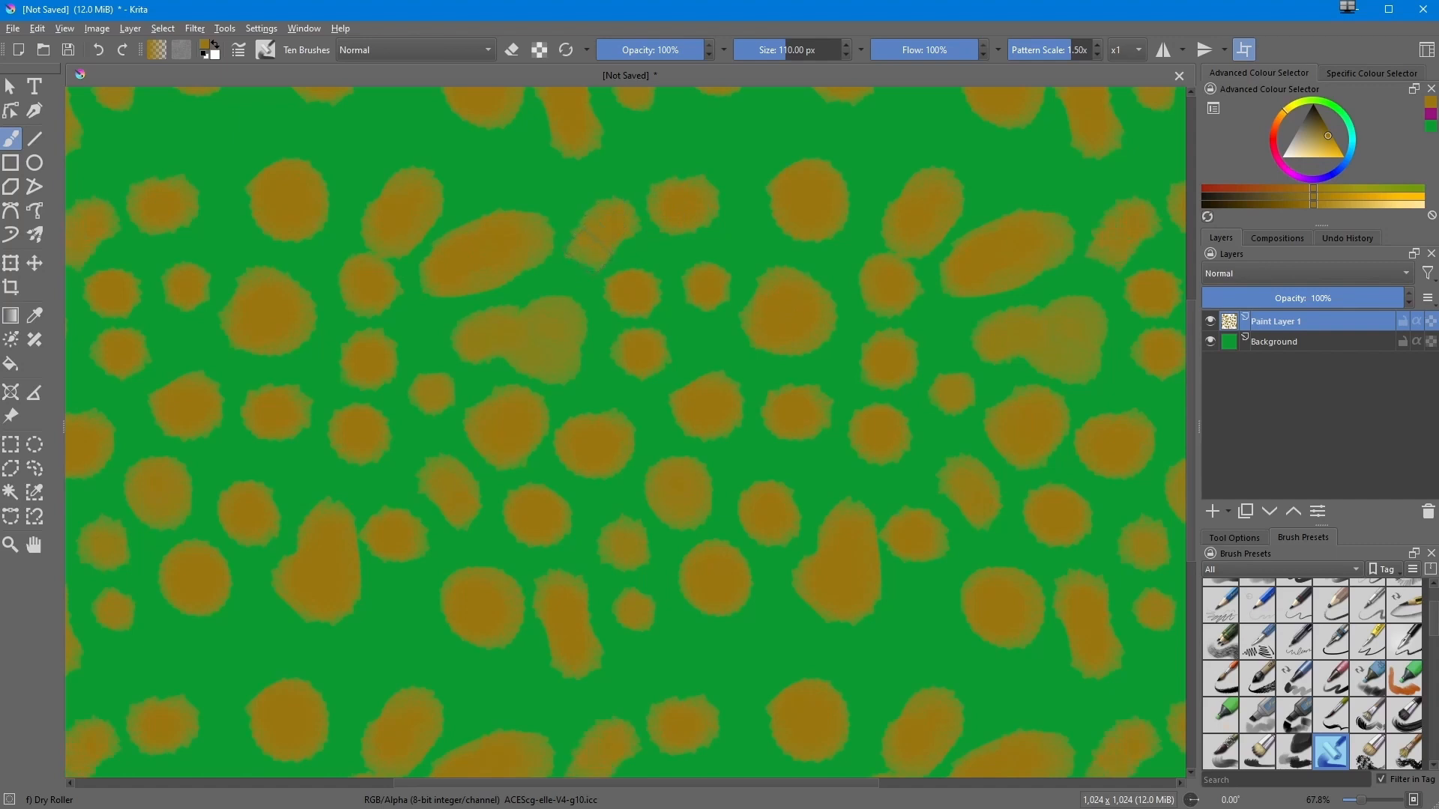
{"action": "left_click", "coordinate": [786, 646]}
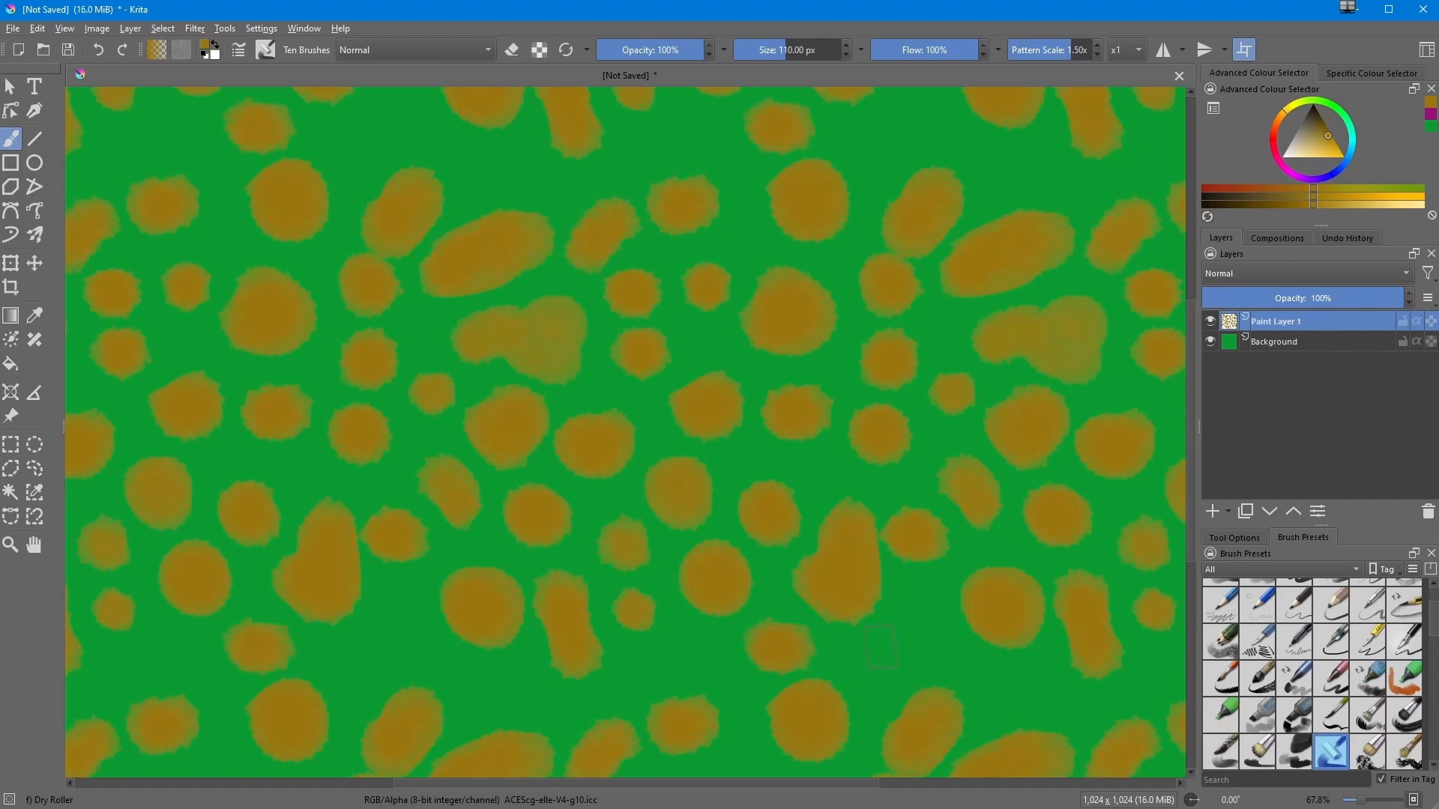
{"action": "left_click", "coordinate": [916, 605]}
{"action": "left_click", "coordinate": [1025, 682]}
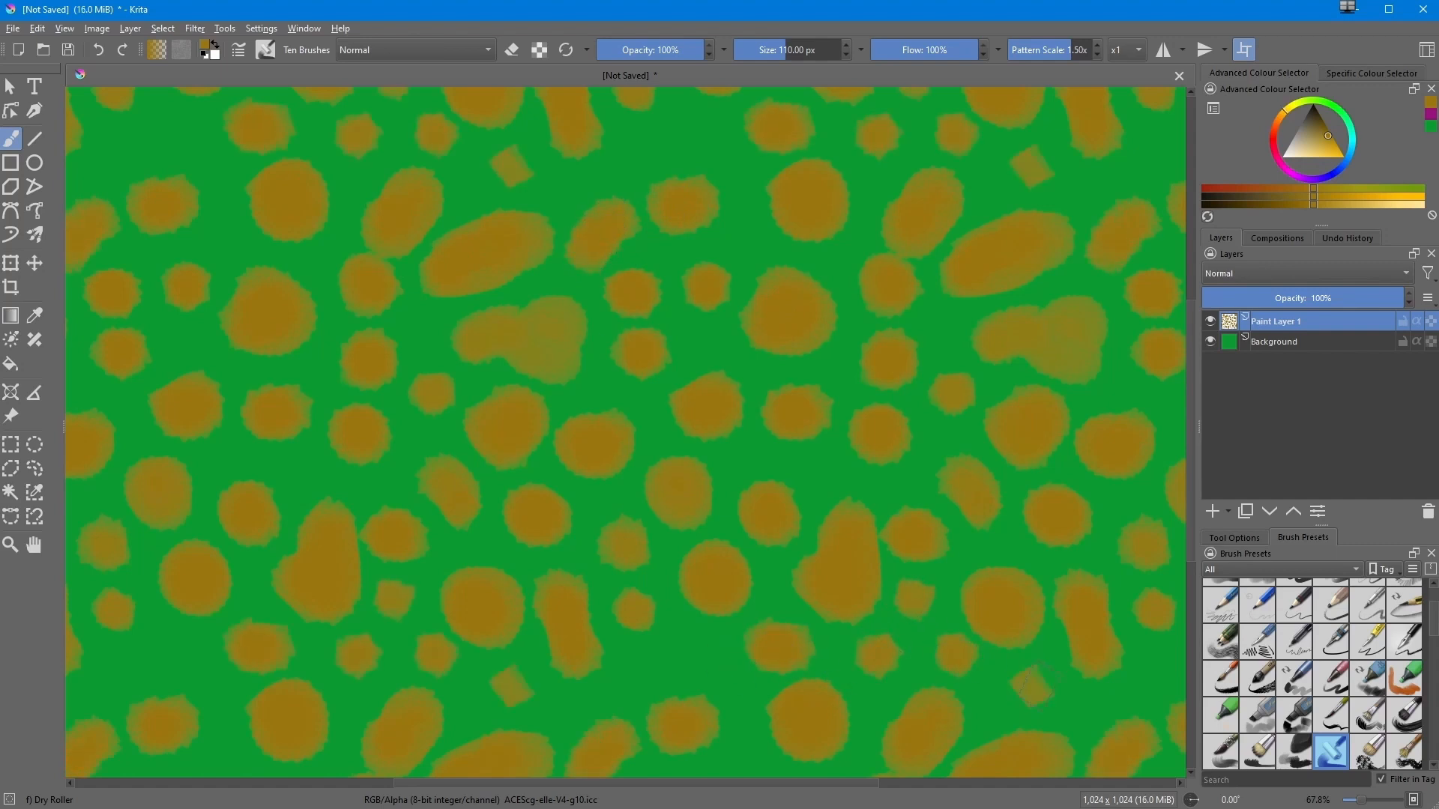
{"action": "left_click", "coordinate": [692, 649]}
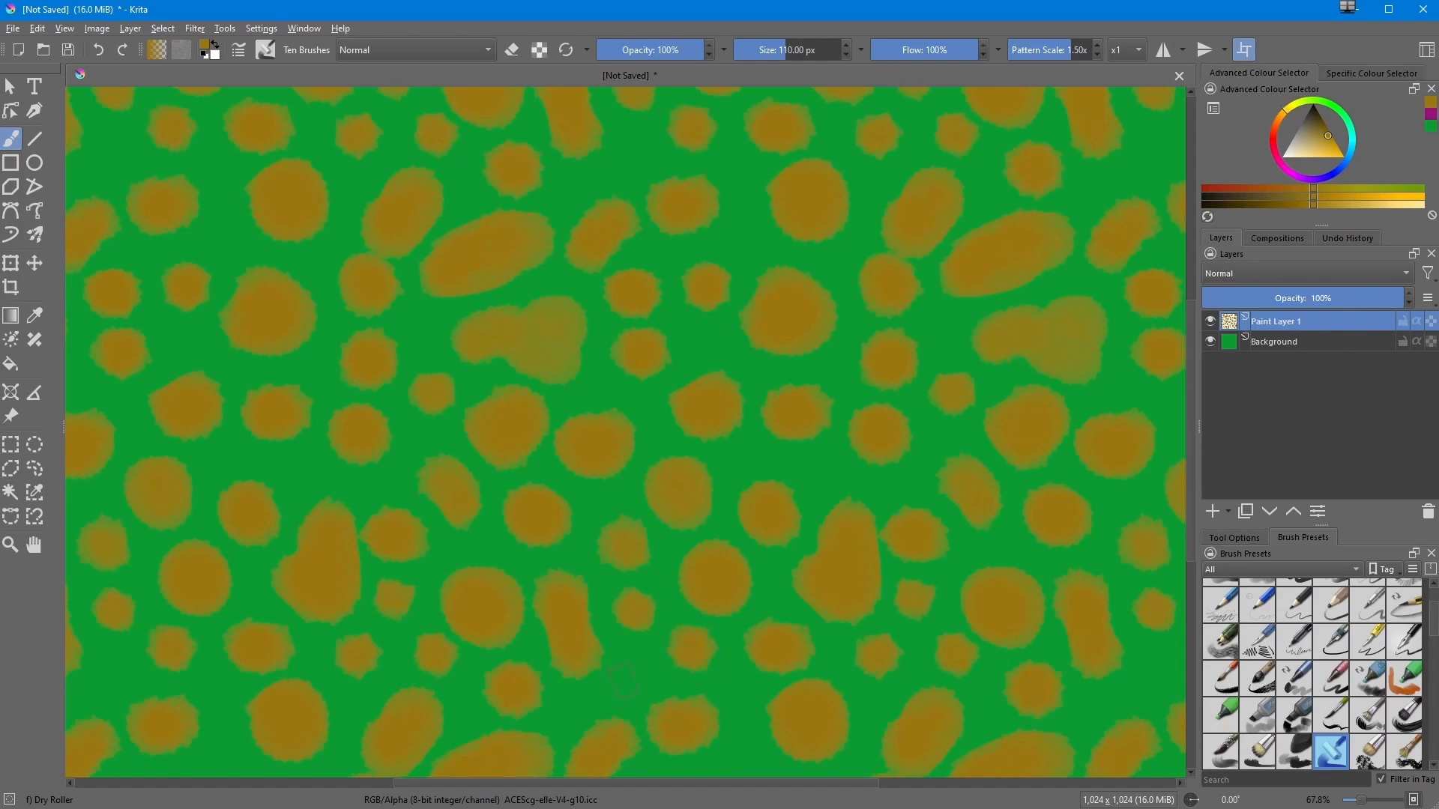
{"action": "left_click", "coordinate": [626, 682]}
{"action": "left_click", "coordinate": [745, 760]}
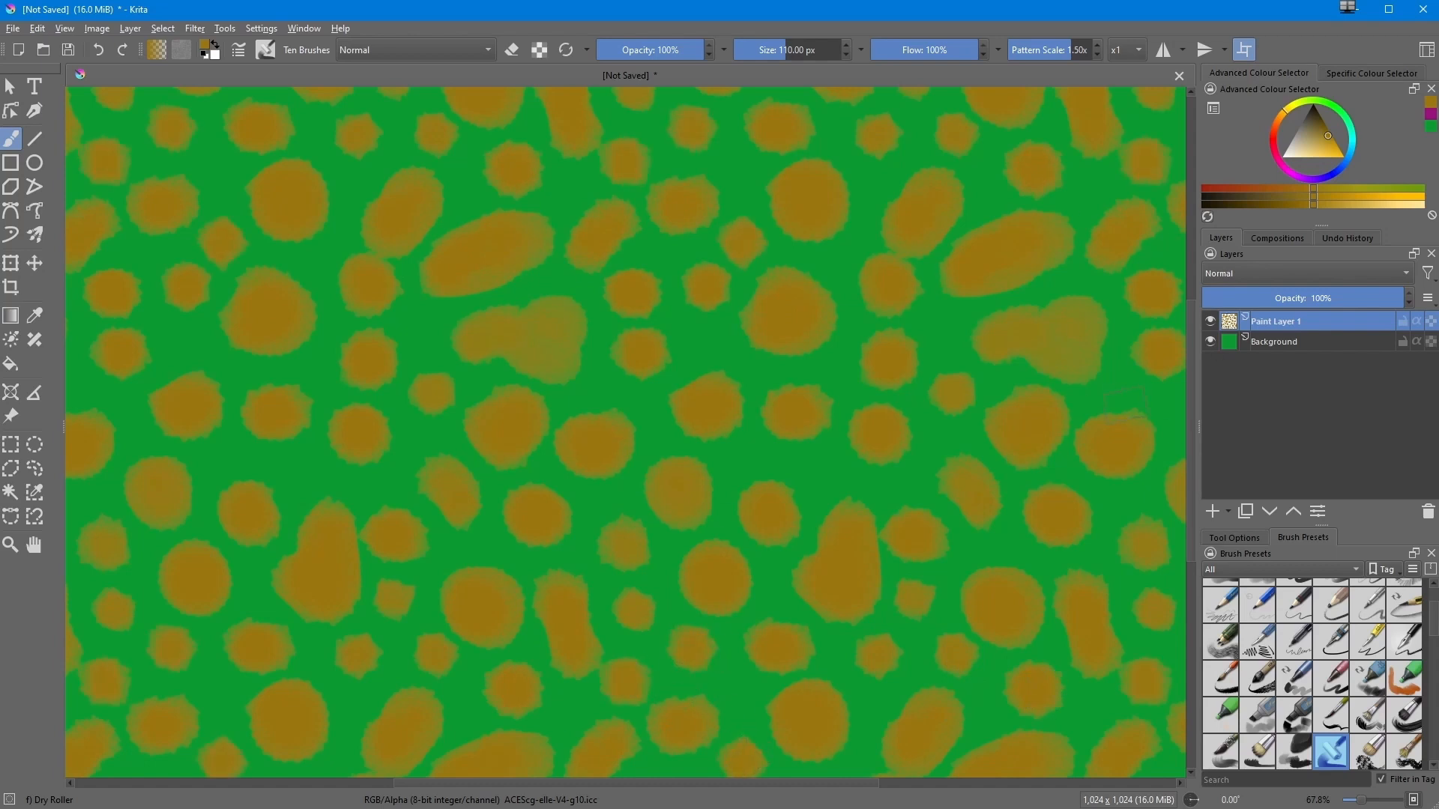
Add another paint layer above the ochre blobs, and set the brush to a very dark brown at 78 px
{"action": "left_click", "coordinate": [1211, 511]}
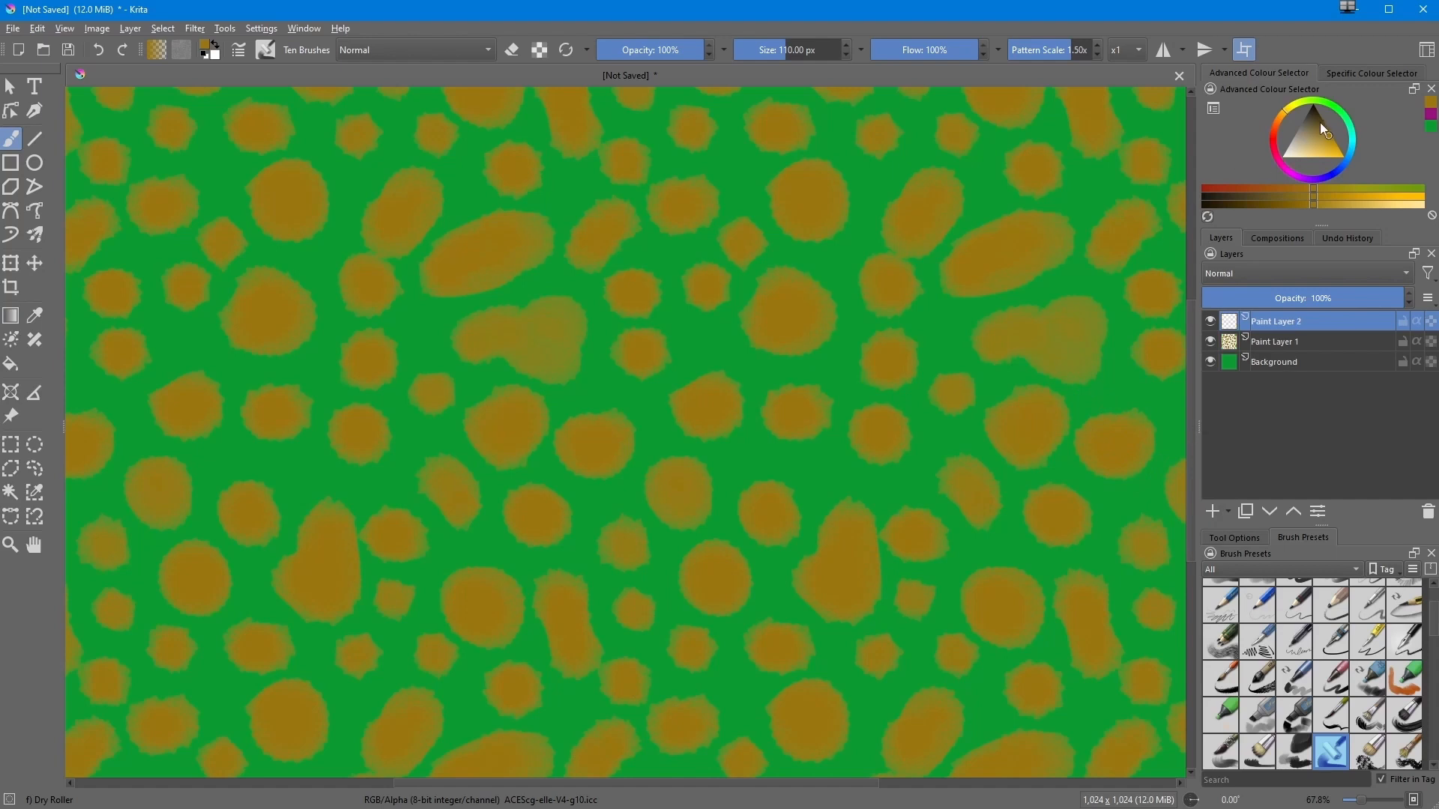
{"action": "left_click_drag", "start_coordinate": [1319, 122], "coordinate": [1316, 117]}
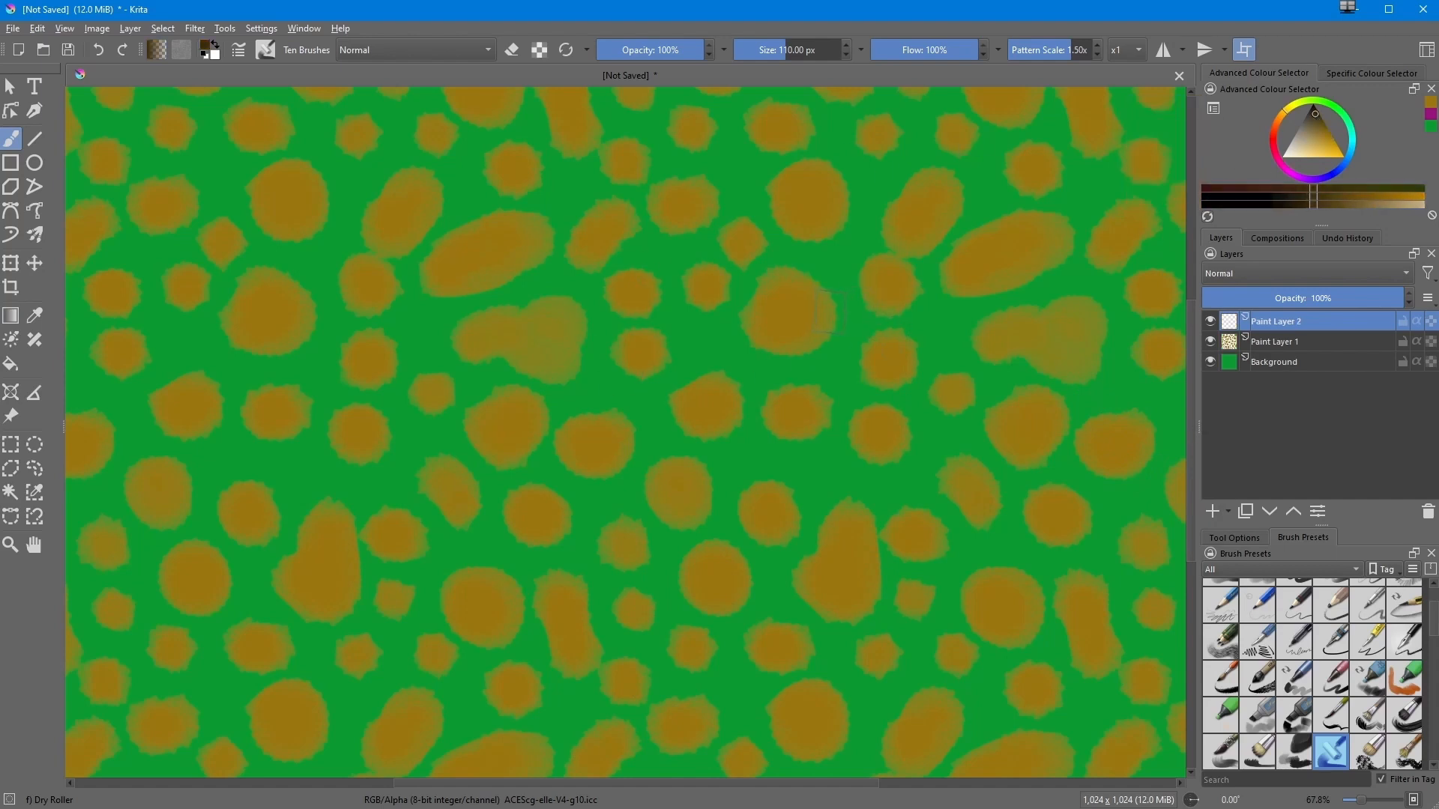
{"action": "key", "text": "bracketleft"}
{"action": "key", "text": "bracketleft"}
{"action": "key", "text": "bracketleft"}
{"action": "key", "text": "bracketleft"}
{"action": "key", "text": "bracketleft"}
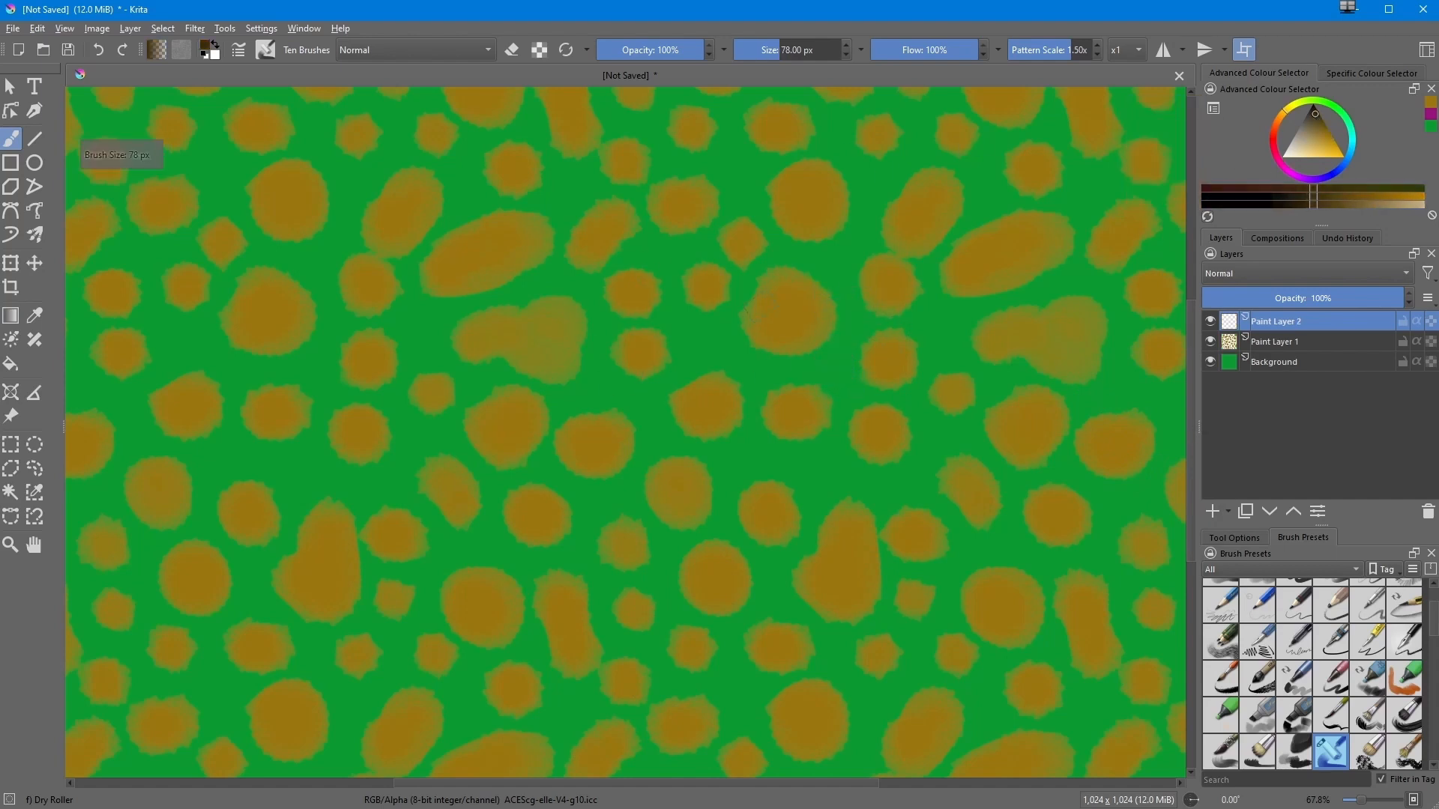
Try dark brown rings over several ochre blobs on the new layer, and undo them
{"action": "mouse_move", "coordinate": [799, 294]}
{"action": "left_mouse_down"}
{"action": "mouse_move", "coordinate": [818, 330]}
{"action": "mouse_move", "coordinate": [796, 349]}
{"action": "left_mouse_up"}
{"action": "mouse_move", "coordinate": [738, 386]}
{"action": "left_mouse_down"}
{"action": "mouse_move", "coordinate": [740, 404]}
{"action": "mouse_move", "coordinate": [712, 375]}
{"action": "mouse_move", "coordinate": [738, 386]}
{"action": "left_mouse_up"}
{"action": "mouse_move", "coordinate": [728, 331]}
{"action": "left_mouse_down"}
{"action": "mouse_move", "coordinate": [817, 315]}
{"action": "mouse_move", "coordinate": [715, 277]}
{"action": "mouse_move", "coordinate": [646, 301]}
{"action": "mouse_move", "coordinate": [634, 360]}
{"action": "left_mouse_up"}
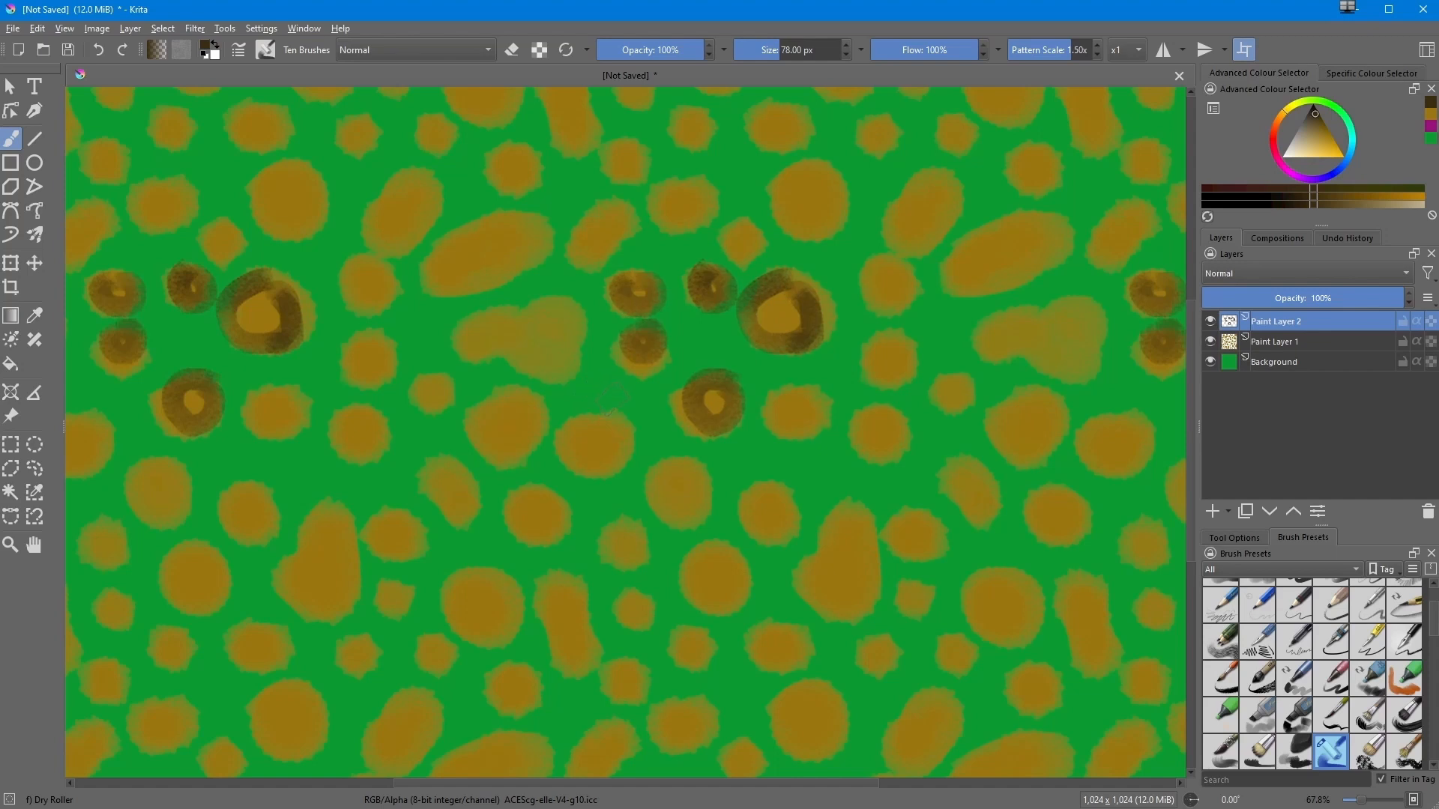
{"action": "key", "text": "ctrl+z"}
{"action": "key", "text": "ctrl+z"}
{"action": "key", "text": "ctrl+z"}
{"action": "key", "text": "ctrl+z"}
{"action": "key", "text": "ctrl+z"}
{"action": "key", "text": "ctrl+z"}
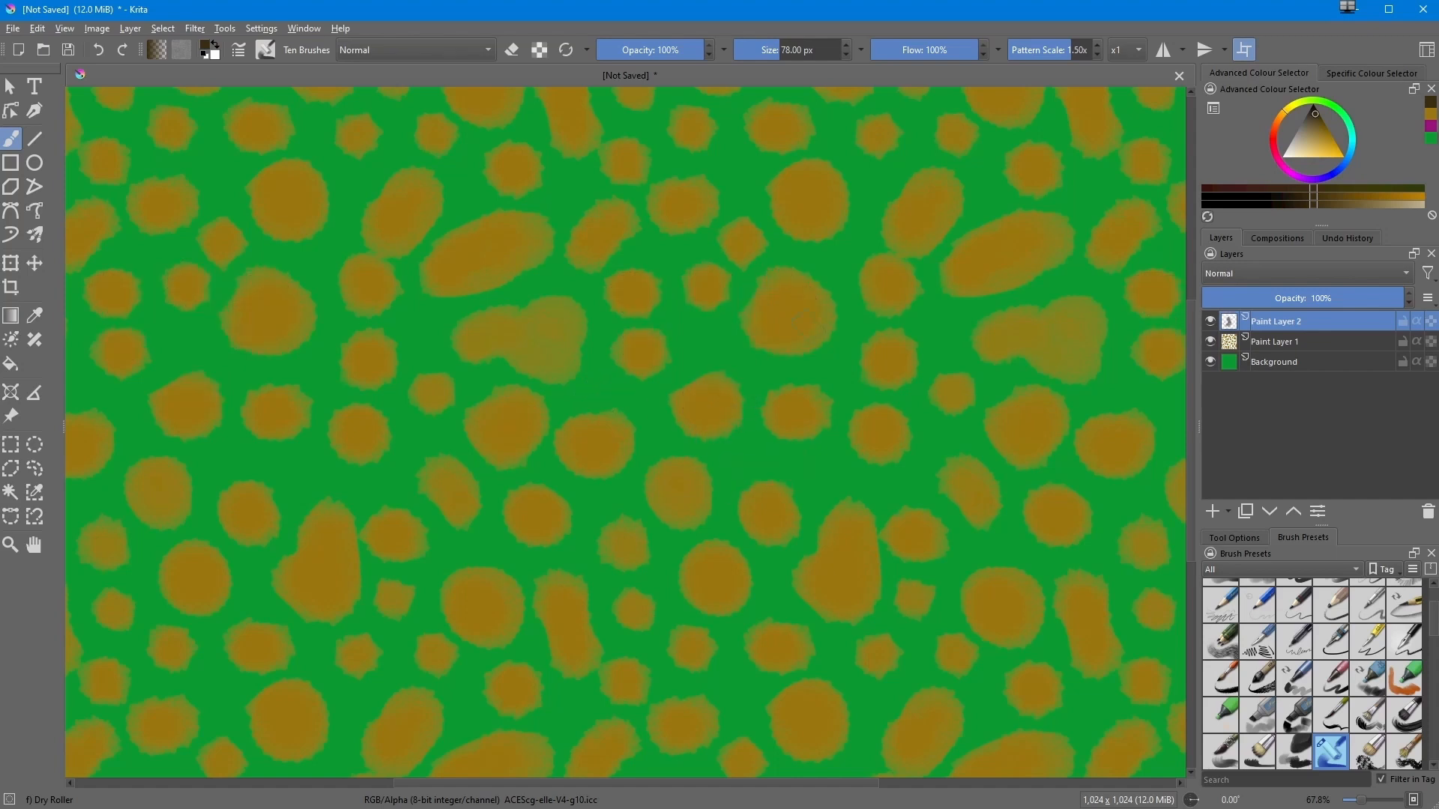
Change the brush colour to coral orange and paint rings or dabs over most of the ochre blobs on Paint Layer 2
{"action": "left_click_drag", "start_coordinate": [1274, 125], "coordinate": [1325, 158]}
{"action": "mouse_move", "coordinate": [803, 285]}
{"action": "left_mouse_down"}
{"action": "mouse_move", "coordinate": [824, 336]}
{"action": "mouse_move", "coordinate": [803, 274]}
{"action": "left_mouse_up"}
{"action": "mouse_move", "coordinate": [707, 358]}
{"action": "left_mouse_down"}
{"action": "mouse_move", "coordinate": [739, 415]}
{"action": "mouse_move", "coordinate": [686, 352]}
{"action": "mouse_move", "coordinate": [610, 323]}
{"action": "mouse_move", "coordinate": [643, 300]}
{"action": "mouse_move", "coordinate": [480, 367]}
{"action": "mouse_move", "coordinate": [547, 308]}
{"action": "left_mouse_up"}
{"action": "mouse_move", "coordinate": [517, 410]}
{"action": "left_mouse_down"}
{"action": "mouse_move", "coordinate": [543, 428]}
{"action": "mouse_move", "coordinate": [541, 394]}
{"action": "left_mouse_up"}
{"action": "left_click_drag", "start_coordinate": [448, 393], "coordinate": [429, 420]}
{"action": "mouse_move", "coordinate": [352, 334]}
{"action": "left_mouse_down"}
{"action": "mouse_move", "coordinate": [370, 386]}
{"action": "mouse_move", "coordinate": [329, 389]}
{"action": "mouse_move", "coordinate": [333, 405]}
{"action": "mouse_move", "coordinate": [240, 390]}
{"action": "left_mouse_up"}
{"action": "mouse_move", "coordinate": [243, 509]}
{"action": "left_mouse_down"}
{"action": "mouse_move", "coordinate": [213, 517]}
{"action": "mouse_move", "coordinate": [252, 479]}
{"action": "left_mouse_up"}
{"action": "mouse_move", "coordinate": [330, 502]}
{"action": "left_mouse_down"}
{"action": "mouse_move", "coordinate": [330, 620]}
{"action": "mouse_move", "coordinate": [324, 502]}
{"action": "left_mouse_up"}
{"action": "mouse_move", "coordinate": [420, 514]}
{"action": "left_mouse_down"}
{"action": "mouse_move", "coordinate": [393, 544]}
{"action": "mouse_move", "coordinate": [423, 517]}
{"action": "left_mouse_up"}
{"action": "left_click_drag", "start_coordinate": [461, 454], "coordinate": [472, 517]}
{"action": "mouse_move", "coordinate": [551, 483]}
{"action": "left_mouse_down"}
{"action": "mouse_move", "coordinate": [528, 529]}
{"action": "mouse_move", "coordinate": [521, 479]}
{"action": "left_mouse_up"}
{"action": "mouse_move", "coordinate": [633, 435]}
{"action": "left_mouse_down"}
{"action": "mouse_move", "coordinate": [628, 469]}
{"action": "mouse_move", "coordinate": [704, 472]}
{"action": "mouse_move", "coordinate": [648, 454]}
{"action": "left_mouse_up"}
{"action": "mouse_move", "coordinate": [709, 563]}
{"action": "left_mouse_down"}
{"action": "mouse_move", "coordinate": [750, 592]}
{"action": "mouse_move", "coordinate": [697, 547]}
{"action": "mouse_move", "coordinate": [613, 553]}
{"action": "mouse_move", "coordinate": [599, 626]}
{"action": "mouse_move", "coordinate": [548, 592]}
{"action": "mouse_move", "coordinate": [590, 578]}
{"action": "left_mouse_up"}
{"action": "mouse_move", "coordinate": [506, 589]}
{"action": "left_mouse_down"}
{"action": "mouse_move", "coordinate": [440, 613]}
{"action": "mouse_move", "coordinate": [496, 579]}
{"action": "left_mouse_up"}
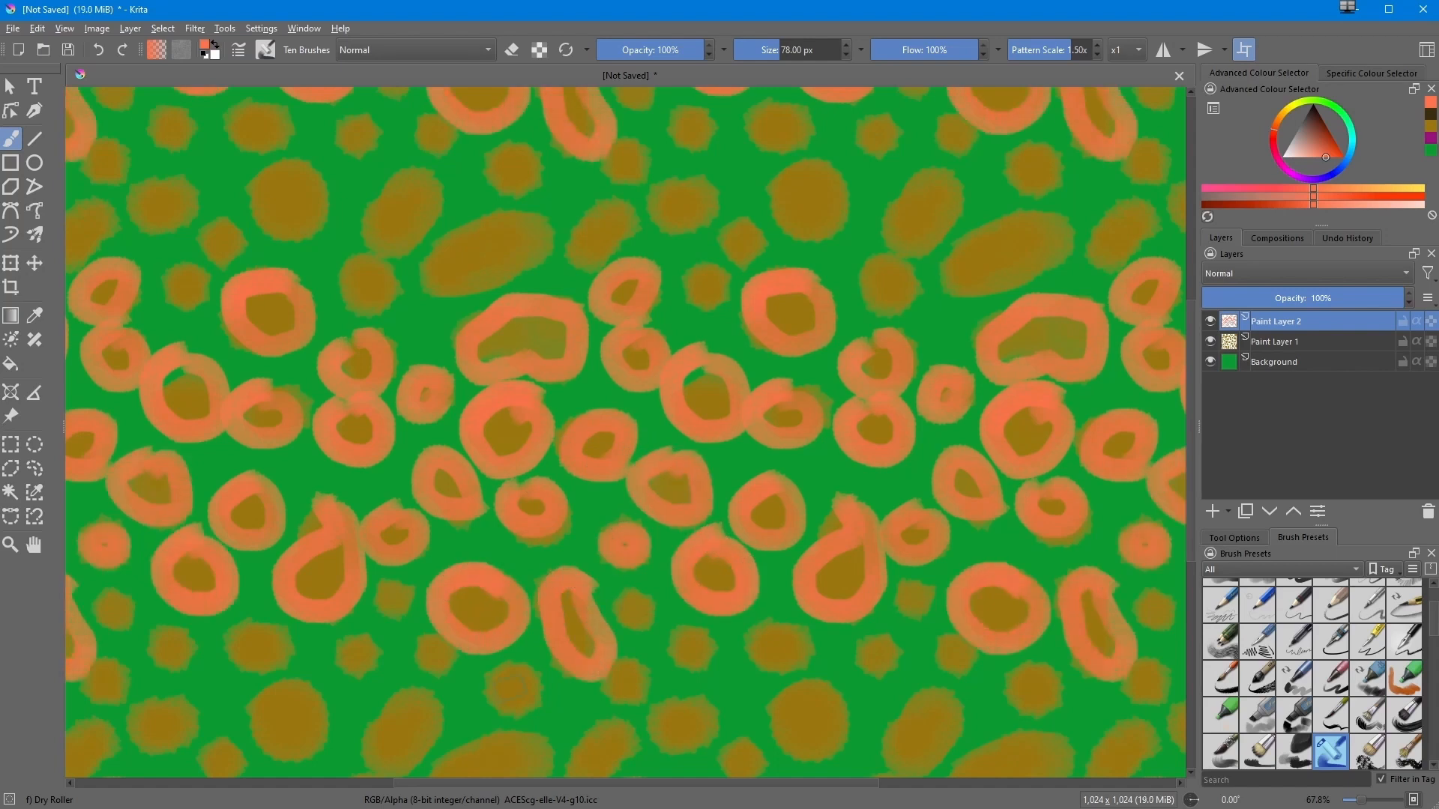
{"action": "left_click_drag", "start_coordinate": [511, 687], "coordinate": [519, 676]}
{"action": "mouse_move", "coordinate": [504, 215]}
{"action": "left_mouse_down"}
{"action": "mouse_move", "coordinate": [525, 211]}
{"action": "mouse_move", "coordinate": [449, 300]}
{"action": "mouse_move", "coordinate": [464, 214]}
{"action": "mouse_move", "coordinate": [375, 242]}
{"action": "mouse_move", "coordinate": [421, 204]}
{"action": "left_mouse_up"}
{"action": "left_click_drag", "start_coordinate": [354, 281], "coordinate": [370, 280]}
{"action": "mouse_move", "coordinate": [321, 210]}
{"action": "left_mouse_down"}
{"action": "mouse_move", "coordinate": [300, 228]}
{"action": "mouse_move", "coordinate": [320, 207]}
{"action": "left_mouse_up"}
{"action": "left_click_drag", "start_coordinate": [219, 233], "coordinate": [177, 283]}
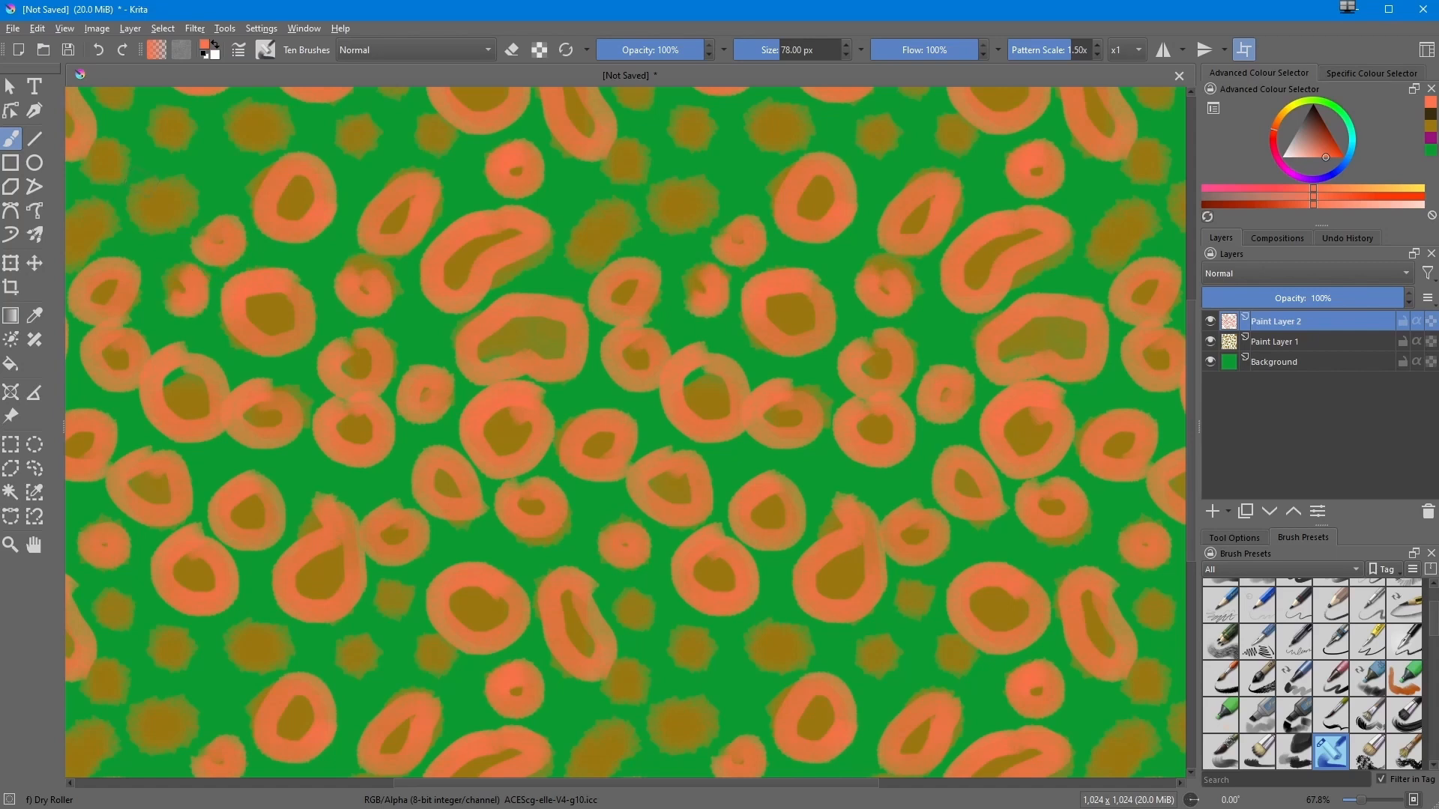
{"action": "left_click_drag", "start_coordinate": [146, 172], "coordinate": [114, 182]}
{"action": "left_click_drag", "start_coordinate": [363, 129], "coordinate": [360, 140]}
{"action": "left_click", "coordinate": [435, 129]}
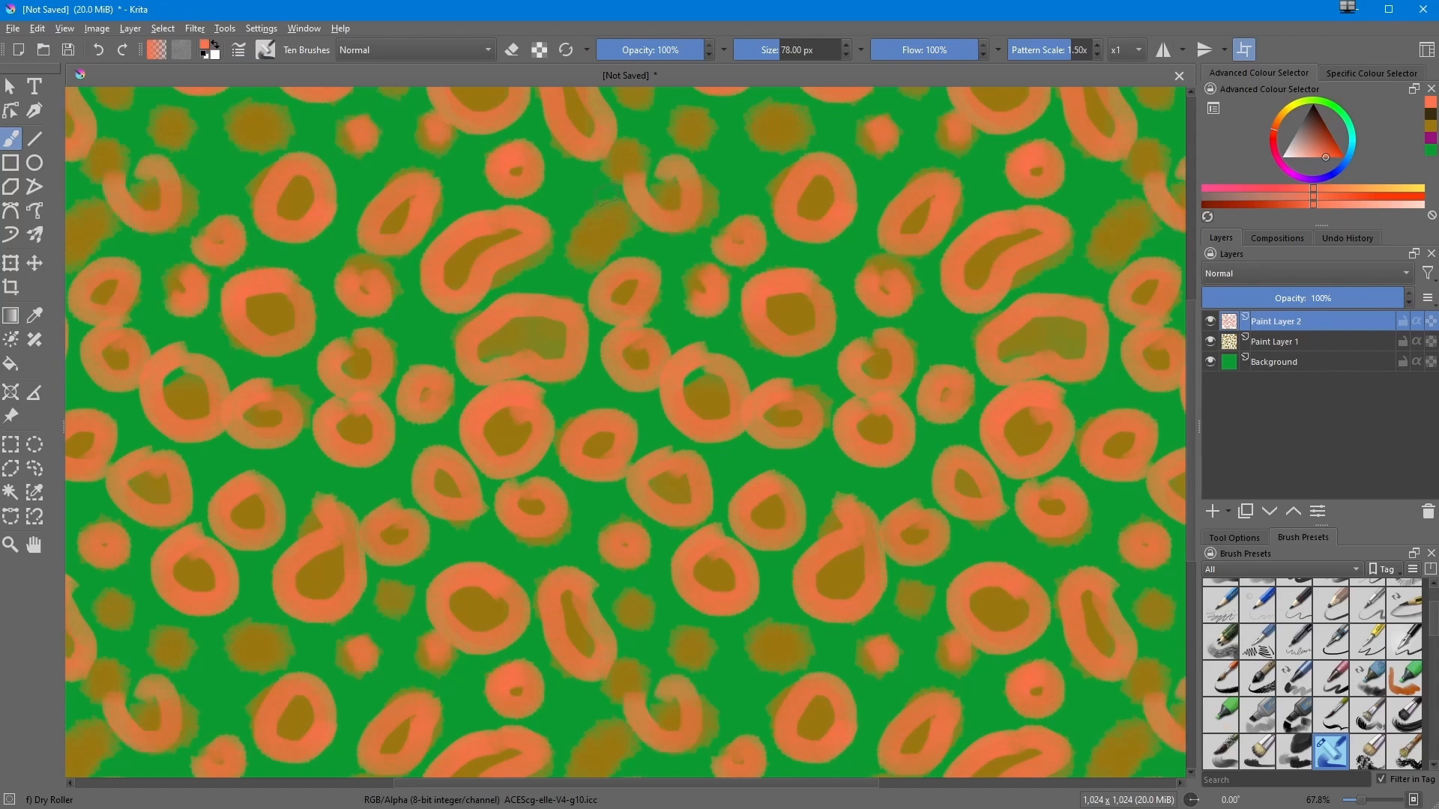
{"action": "left_click_drag", "start_coordinate": [617, 194], "coordinate": [596, 243]}
{"action": "left_click", "coordinate": [153, 123]}
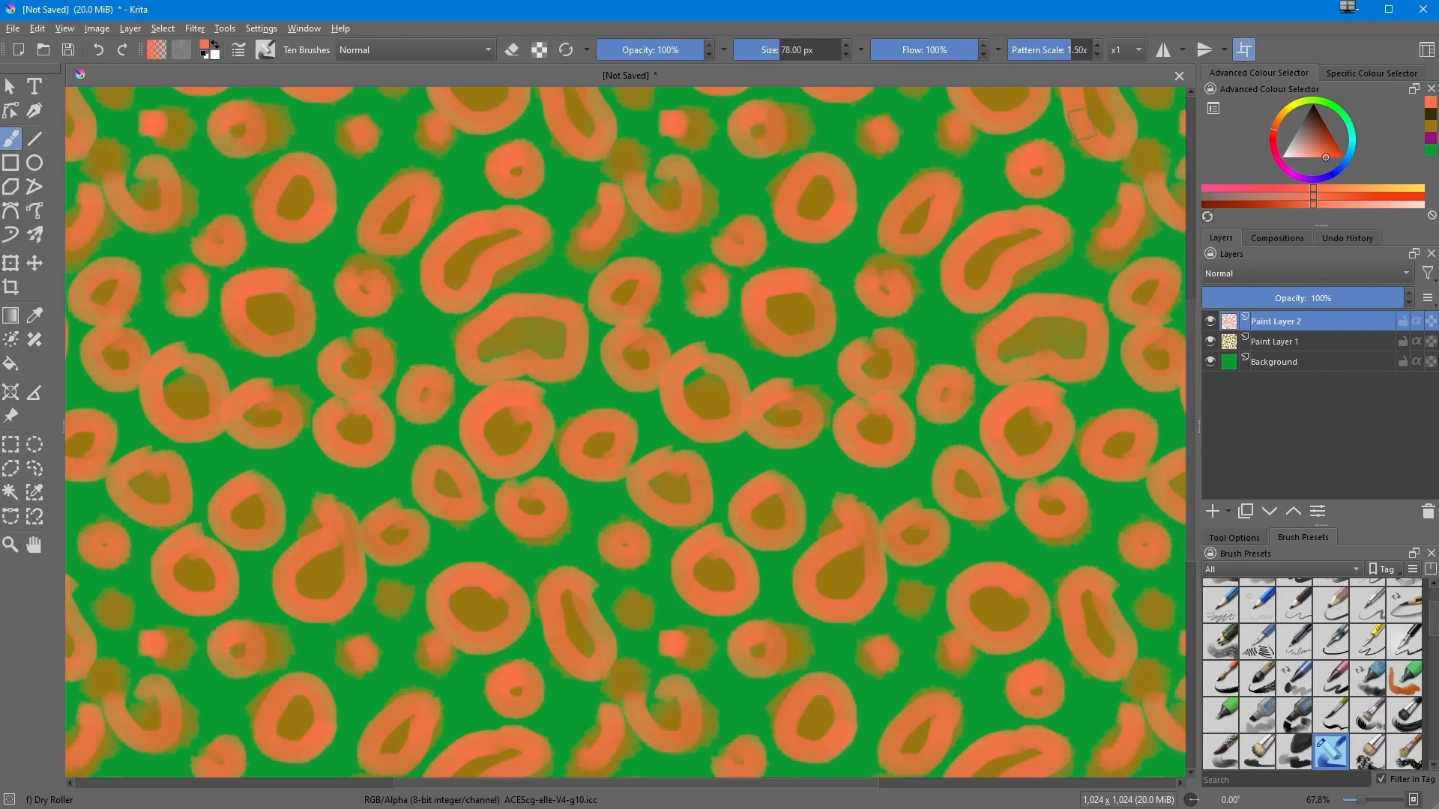
Dab white patches onto most of the ringed spots on a new paint layer above the coral rings
{"action": "left_click_drag", "start_coordinate": [1297, 136], "coordinate": [1282, 156]}
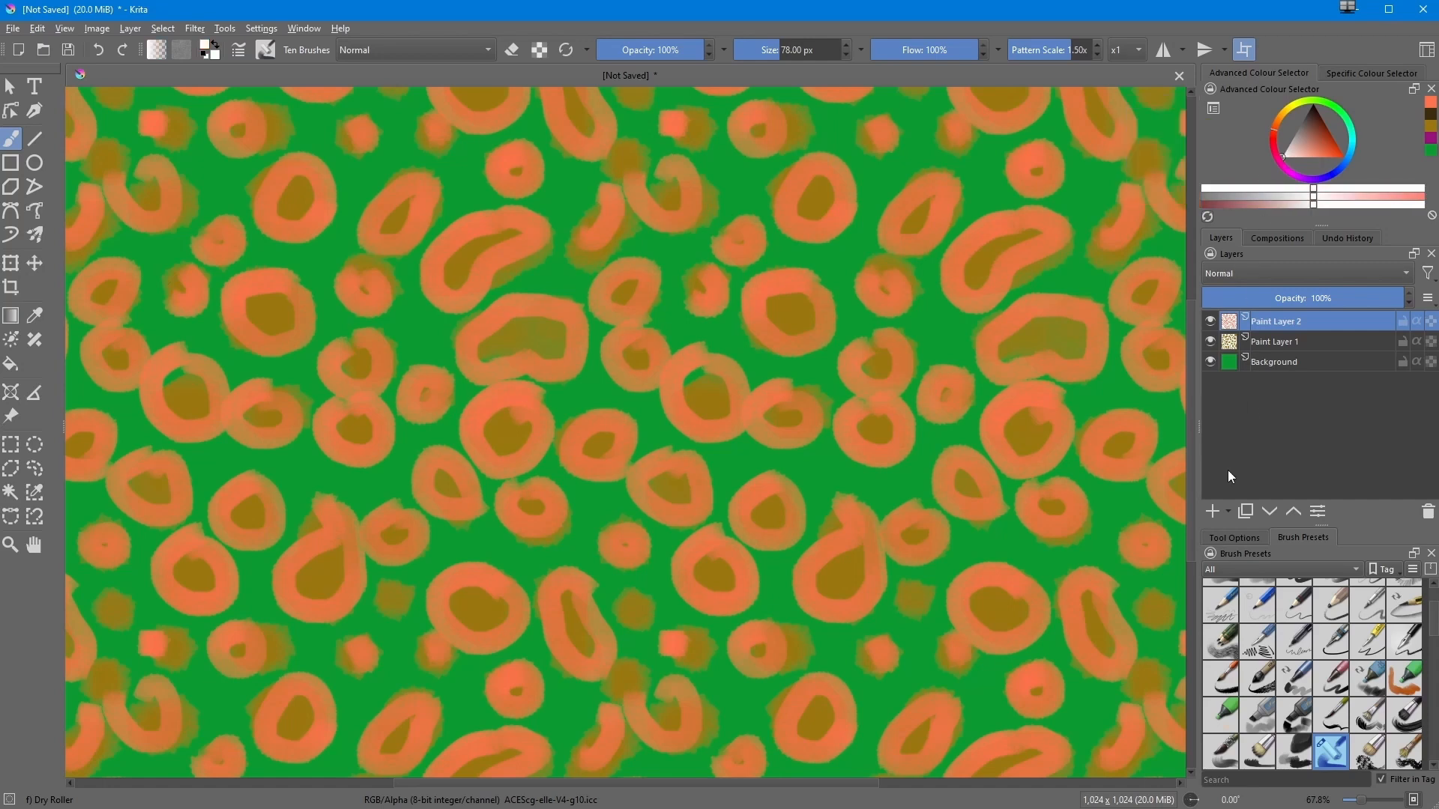
{"action": "left_click", "coordinate": [1212, 512]}
{"action": "left_click", "coordinate": [723, 403]}
{"action": "left_click", "coordinate": [668, 480]}
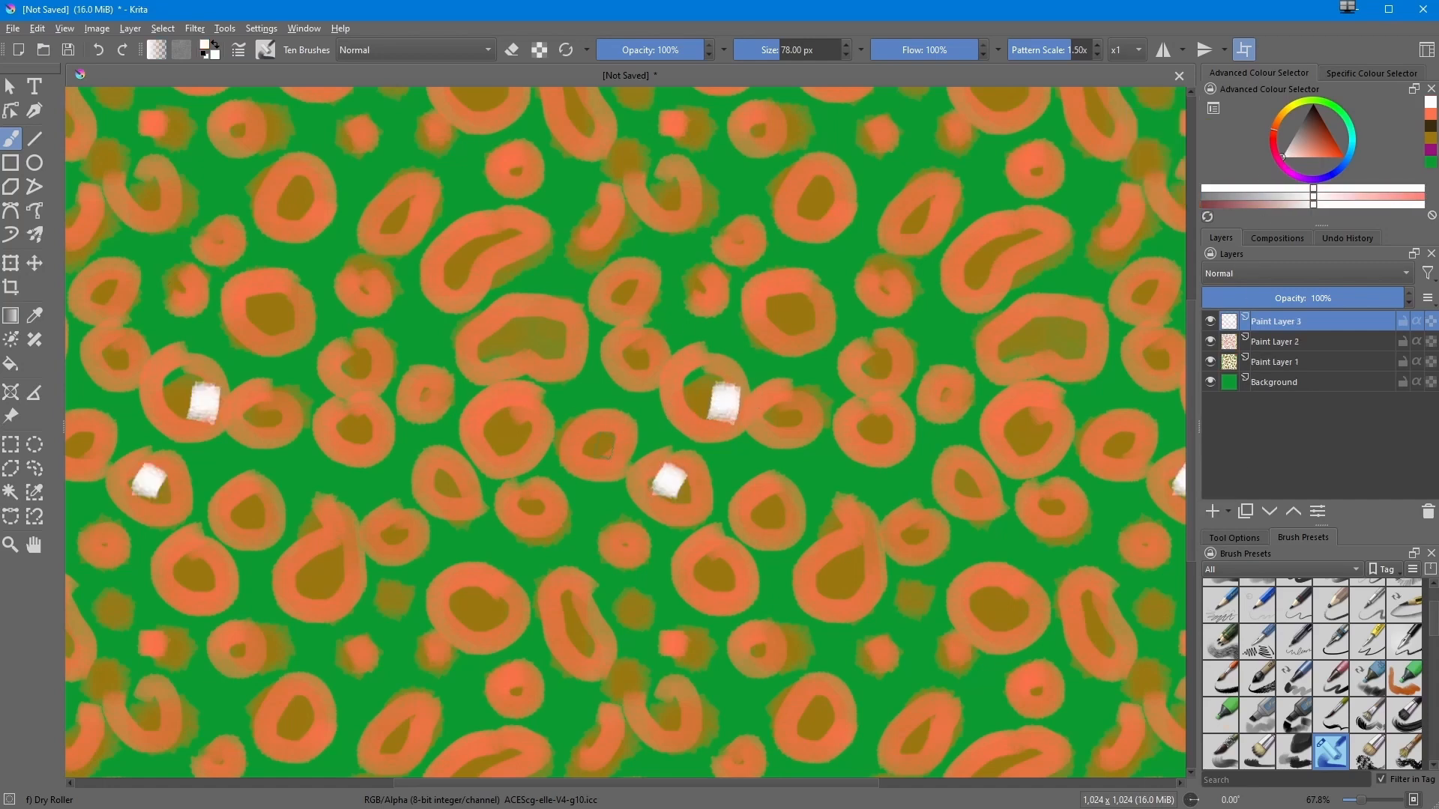
{"action": "left_click", "coordinate": [602, 449]}
{"action": "left_click", "coordinate": [490, 435]}
{"action": "left_click", "coordinate": [493, 341]}
{"action": "left_click", "coordinate": [435, 395]}
{"action": "left_click", "coordinate": [453, 288]}
{"action": "left_click", "coordinate": [401, 216]}
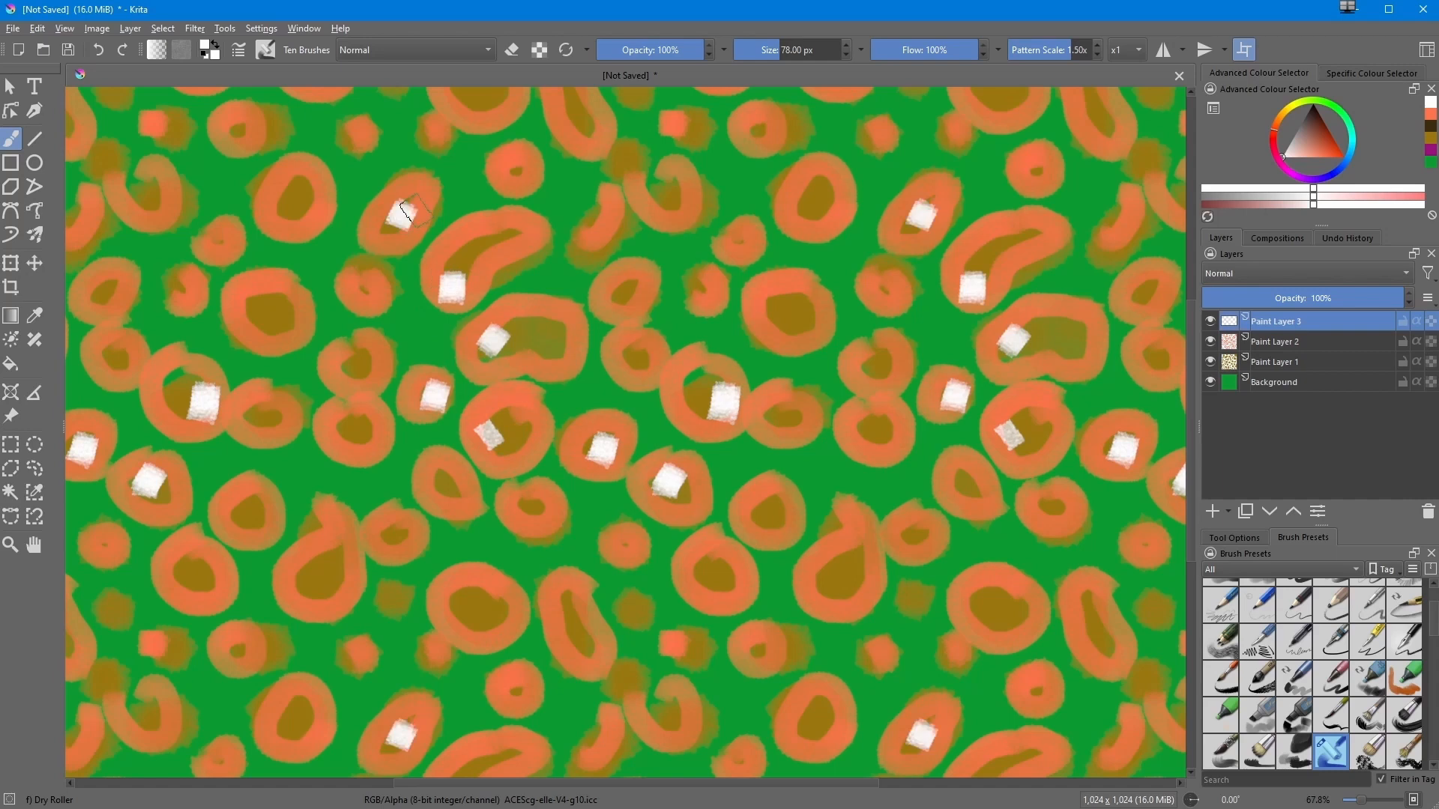
{"action": "left_click", "coordinate": [518, 164]}
{"action": "left_click", "coordinate": [609, 233]}
{"action": "left_click", "coordinate": [664, 186]}
{"action": "left_click", "coordinate": [621, 295]}
{"action": "left_click", "coordinate": [641, 352]}
{"action": "left_click", "coordinate": [709, 289]}
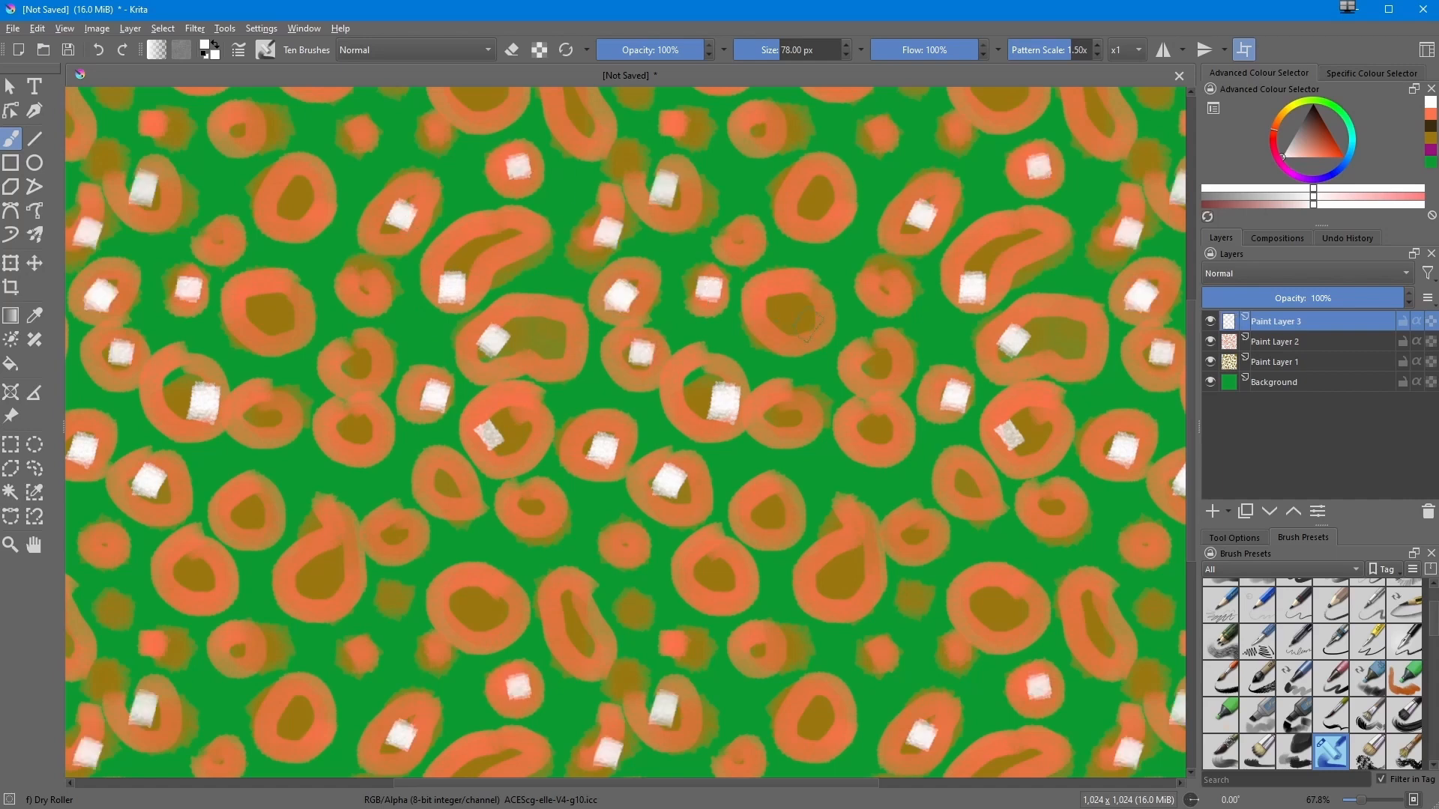
{"action": "left_click", "coordinate": [807, 327]}
{"action": "left_click", "coordinate": [799, 167]}
{"action": "left_click", "coordinate": [876, 315]}
{"action": "left_click", "coordinate": [900, 377]}
{"action": "left_click", "coordinate": [885, 446]}
{"action": "left_click", "coordinate": [766, 410]}
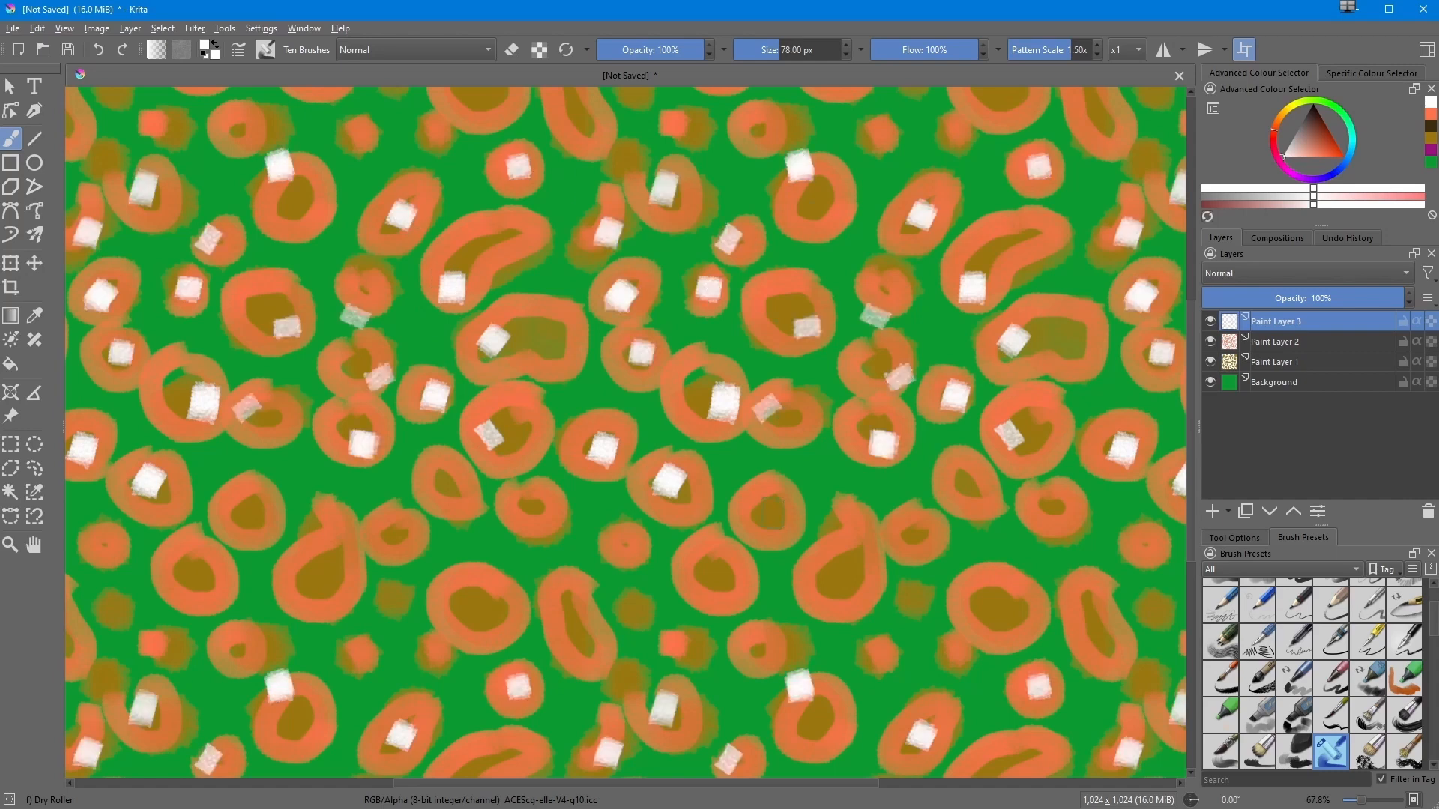
{"action": "left_click", "coordinate": [769, 513]}
{"action": "left_click", "coordinate": [742, 577]}
{"action": "left_click", "coordinate": [855, 559]}
{"action": "left_click", "coordinate": [545, 520]}
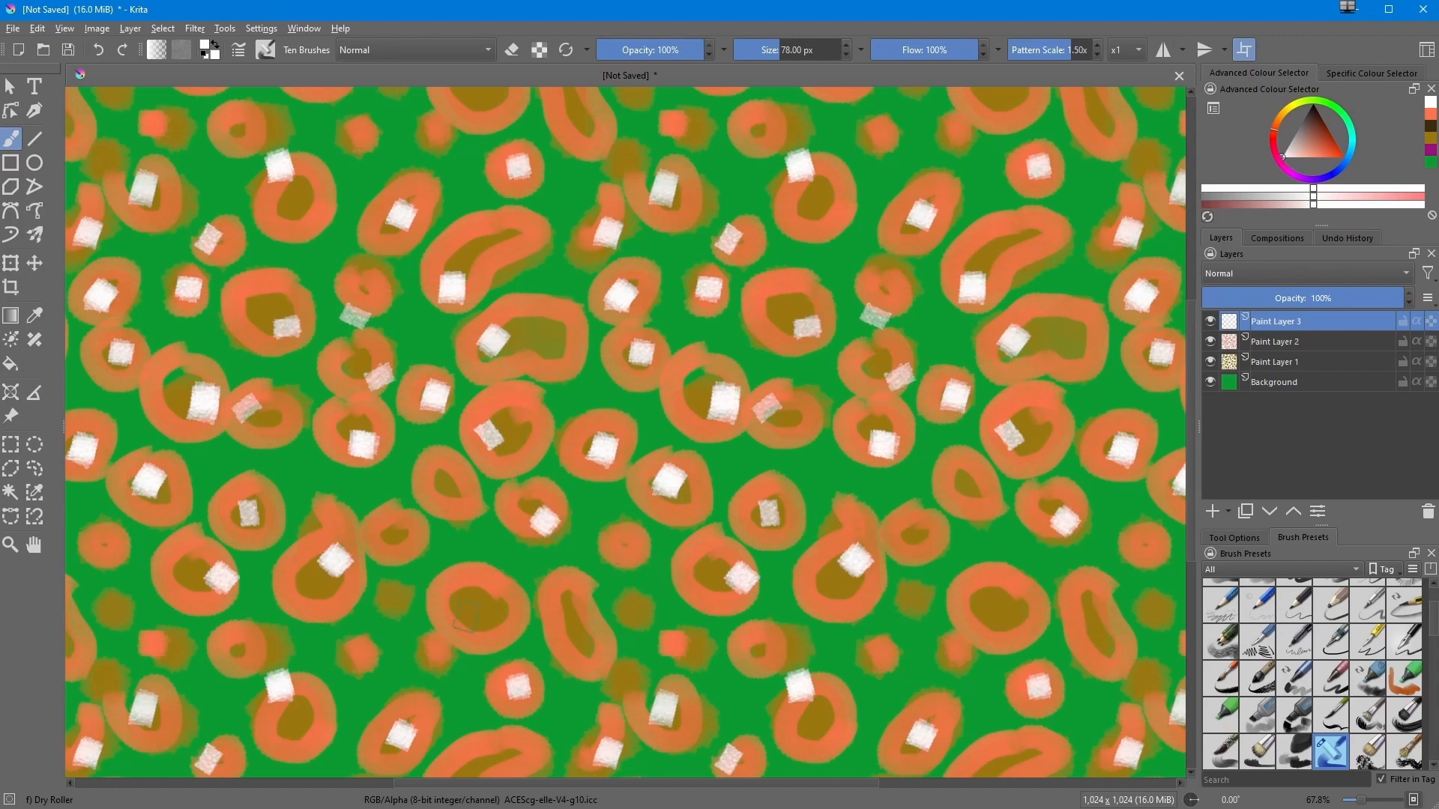
{"action": "left_click", "coordinate": [501, 630]}
{"action": "left_click", "coordinate": [659, 535]}
{"action": "left_click_drag", "start_coordinate": [576, 583], "coordinate": [621, 556]}
{"action": "left_click", "coordinate": [489, 622]}
{"action": "left_click", "coordinate": [386, 648]}
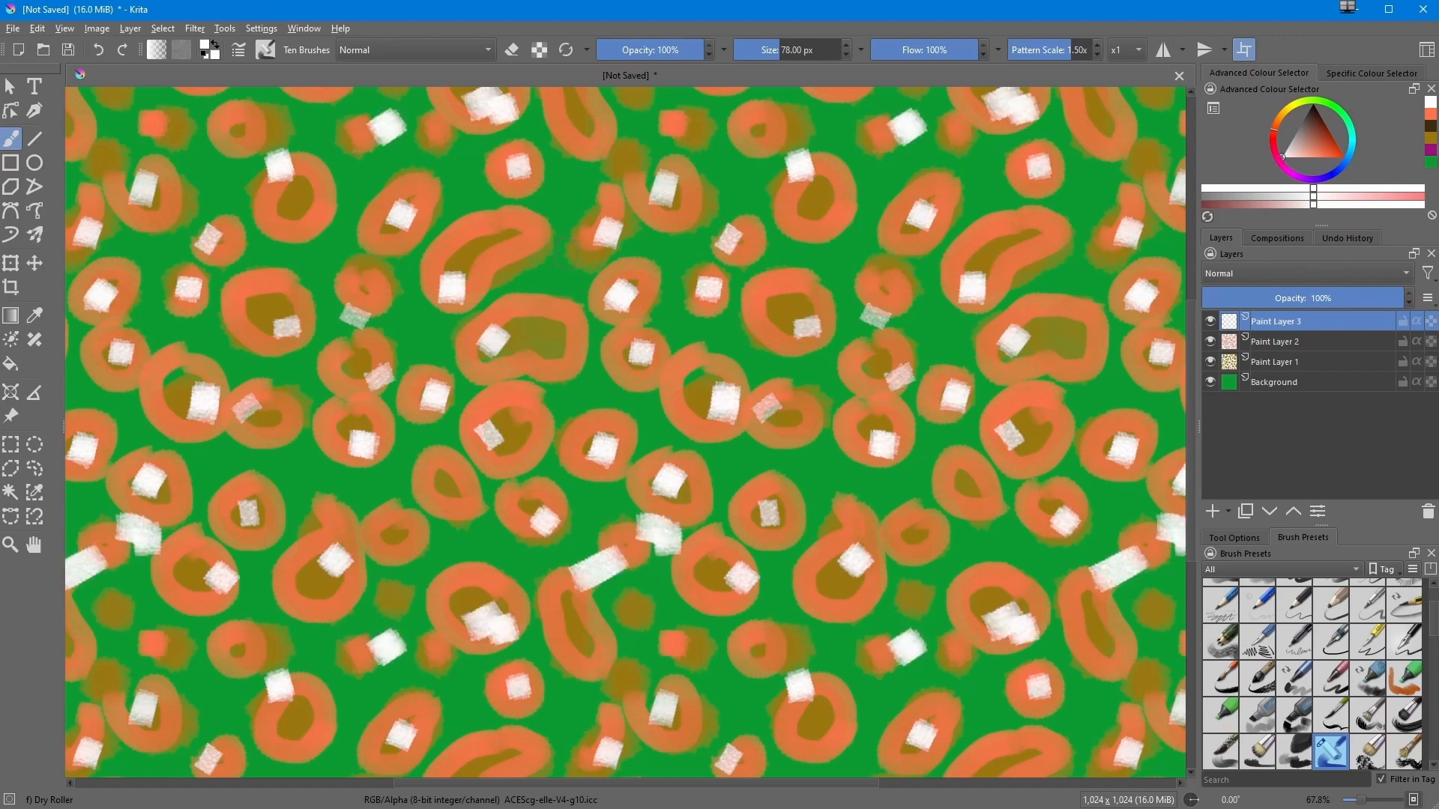
Turn off the wrap-around view and save the painting as rugMapp002.kra in the 055_rug folder
{"action": "key", "text": "w"}
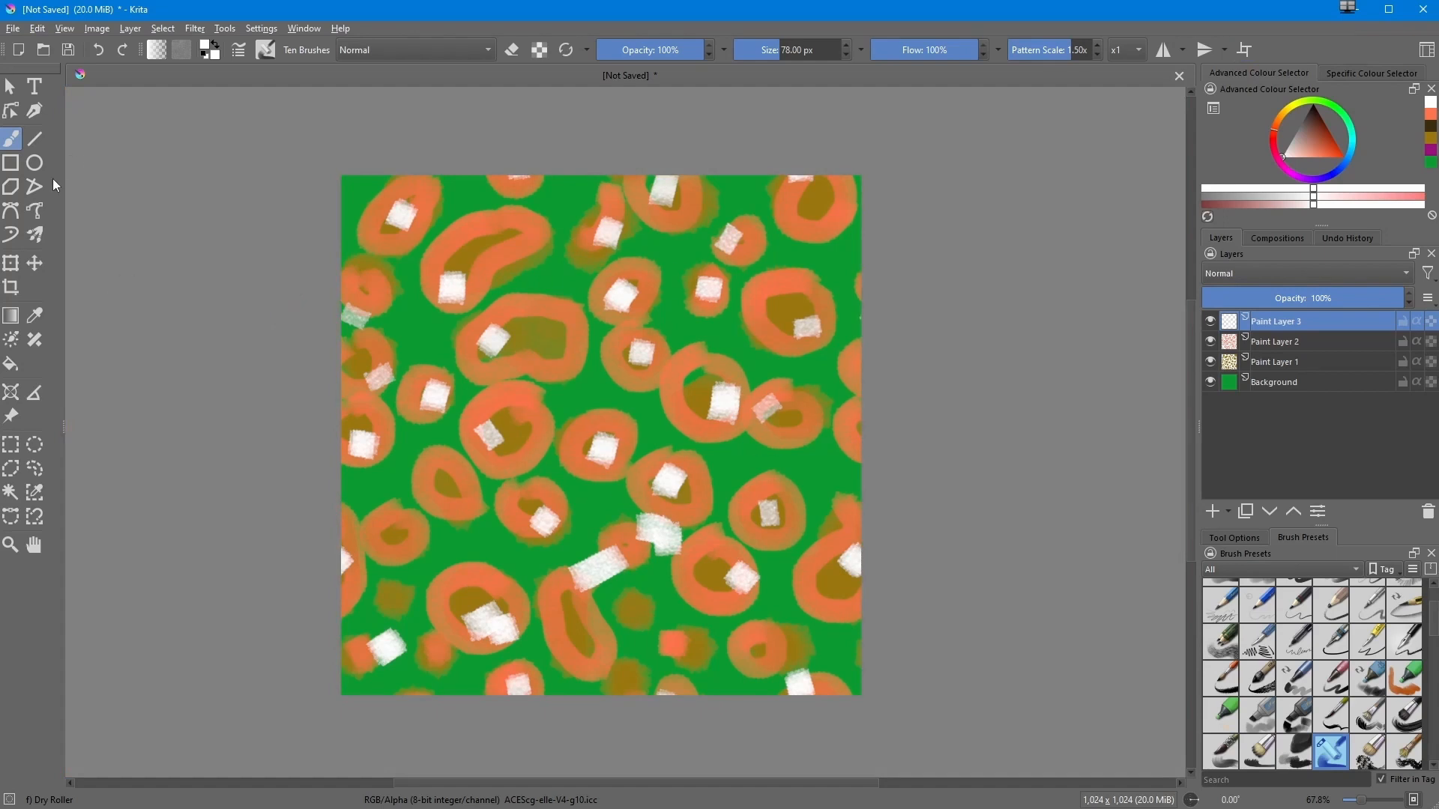
{"action": "left_click", "coordinate": [12, 28]}
{"action": "left_click", "coordinate": [33, 112]}
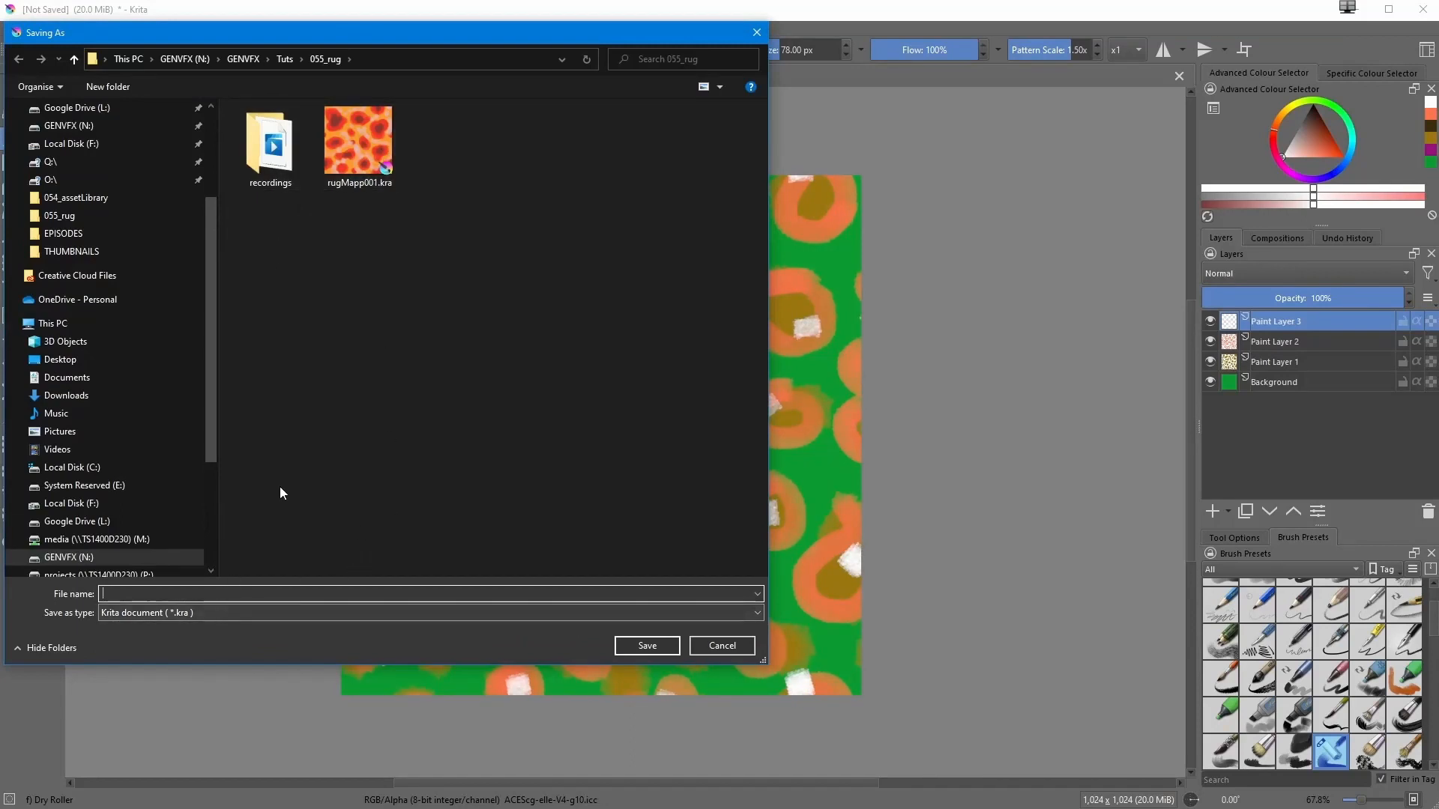
{"action": "left_click", "coordinate": [358, 144]}
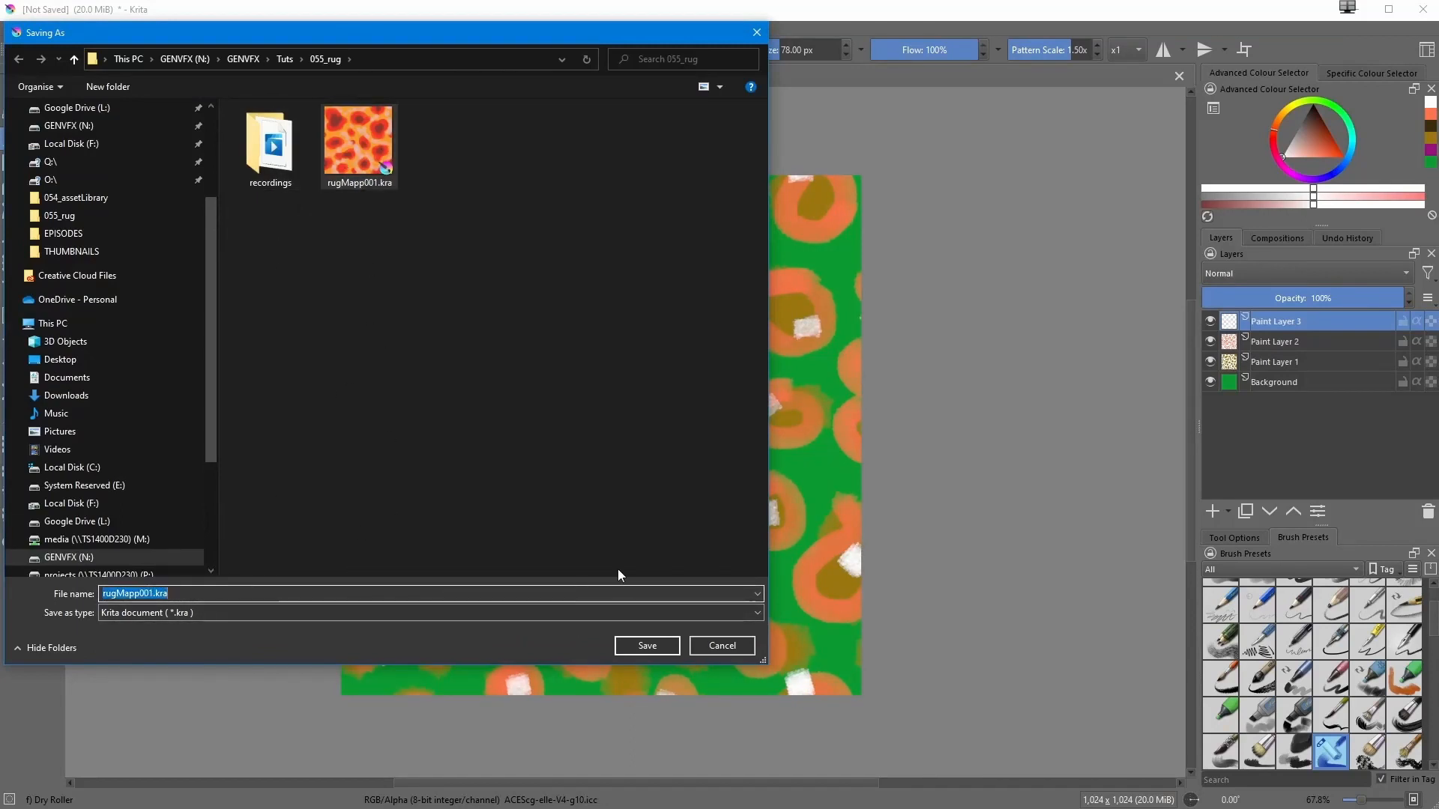
{"action": "left_click", "coordinate": [192, 591]}
{"action": "key", "text": "BackSpace"}
{"action": "key", "text": "BackSpace"}
{"action": "key", "text": "BackSpace"}
{"action": "key", "text": "BackSpace"}
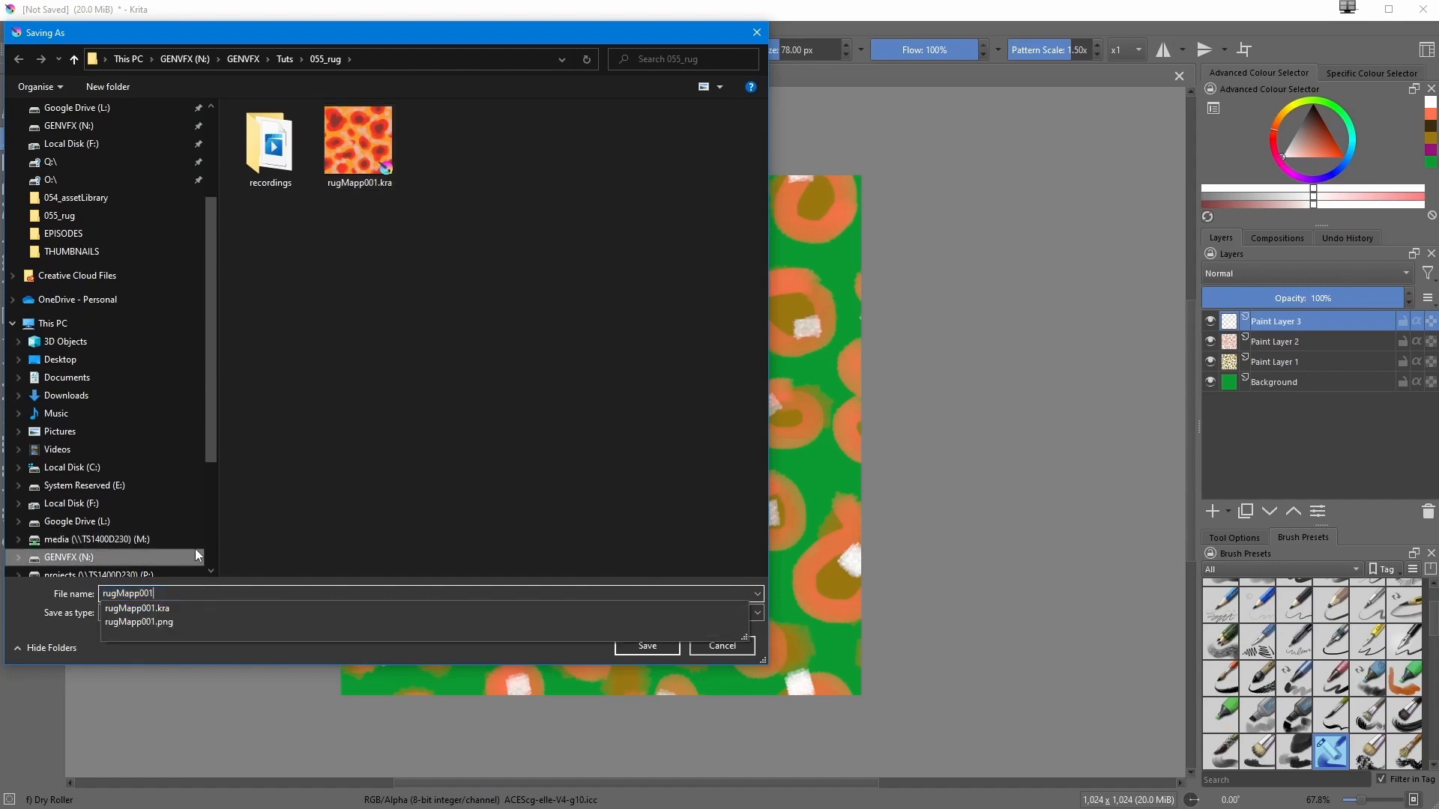
{"action": "type", "text": "2.kra"}
{"action": "key", "text": "Return"}
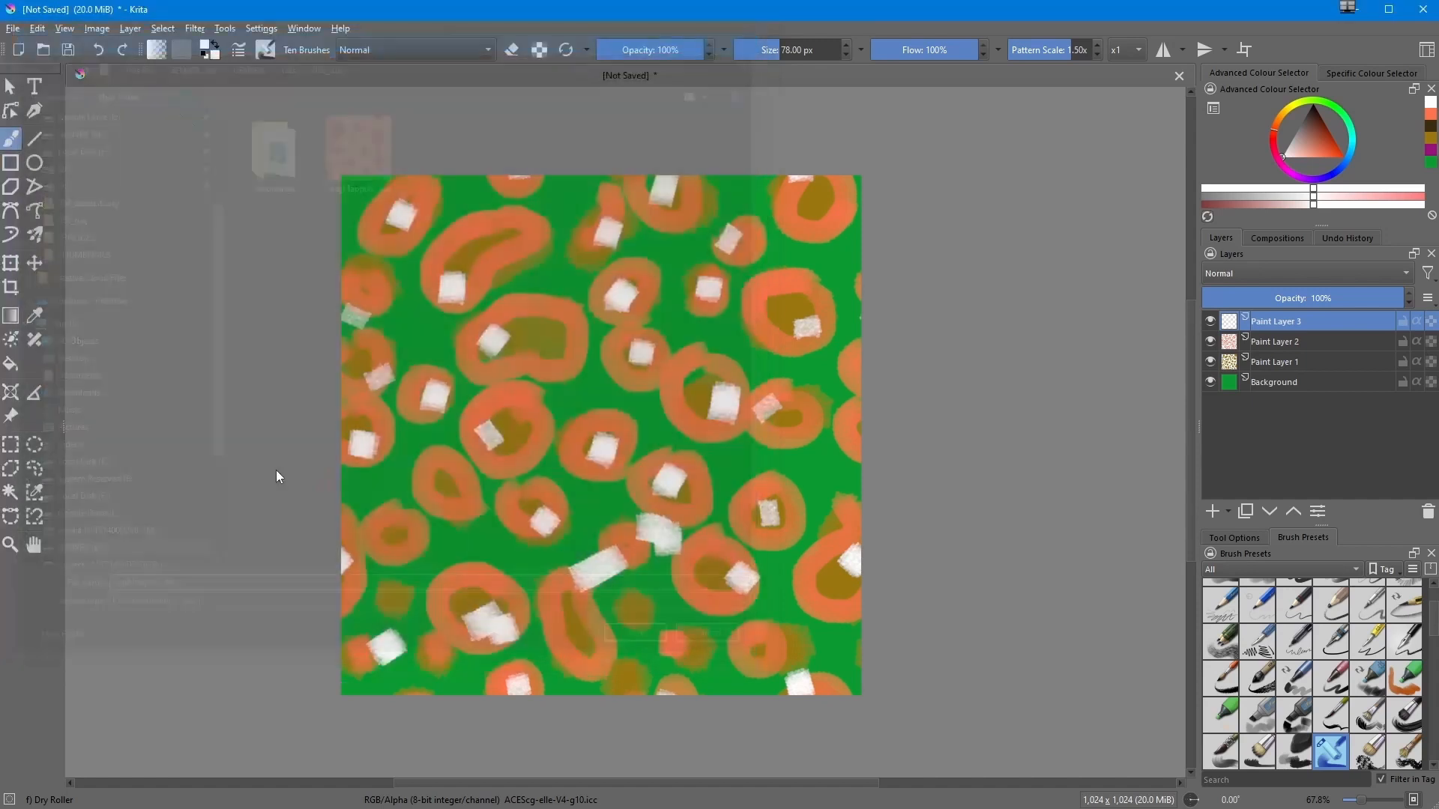
Export the painting as the PNG image rugMapp002.png with the default export options
{"action": "left_click", "coordinate": [13, 29]}
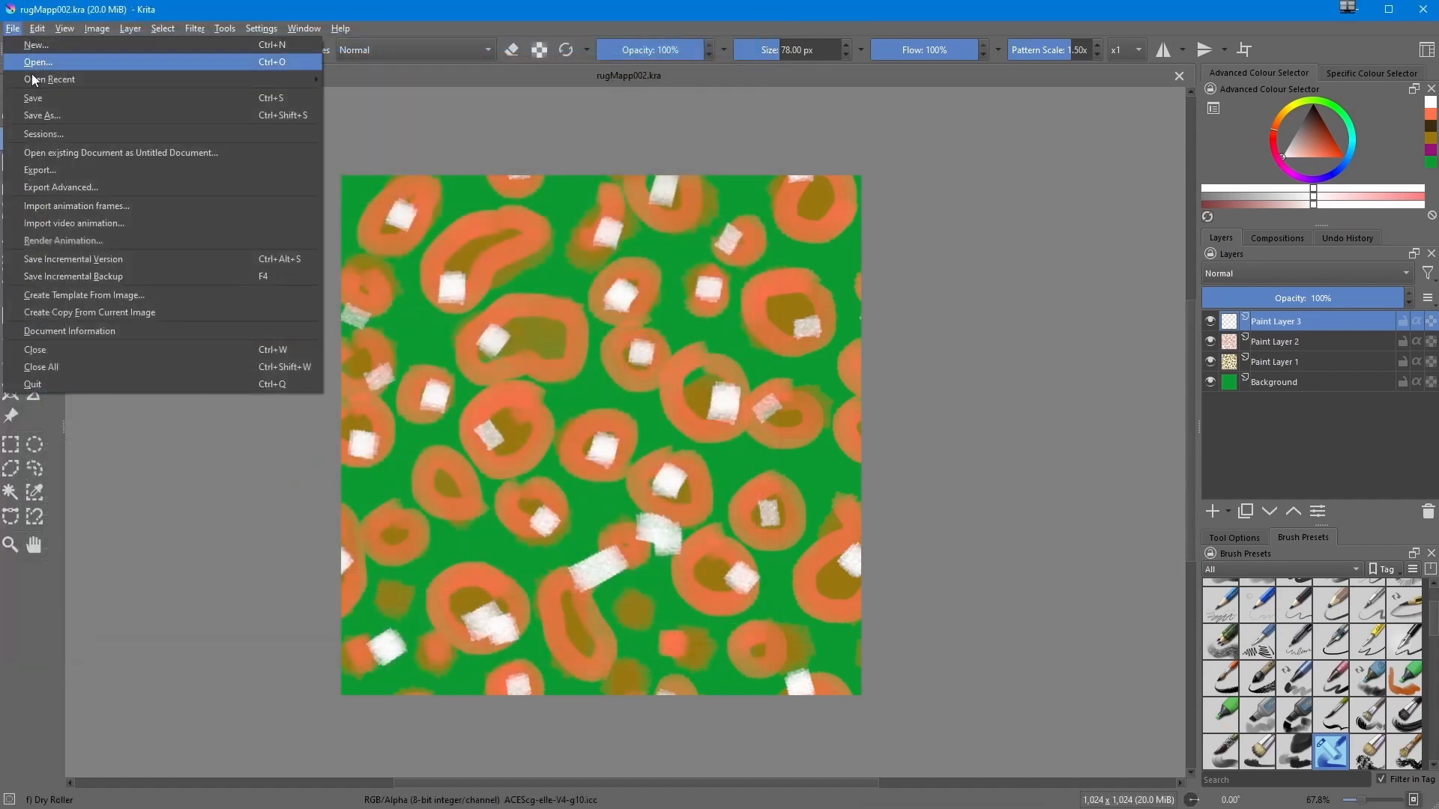
{"action": "left_click", "coordinate": [54, 170]}
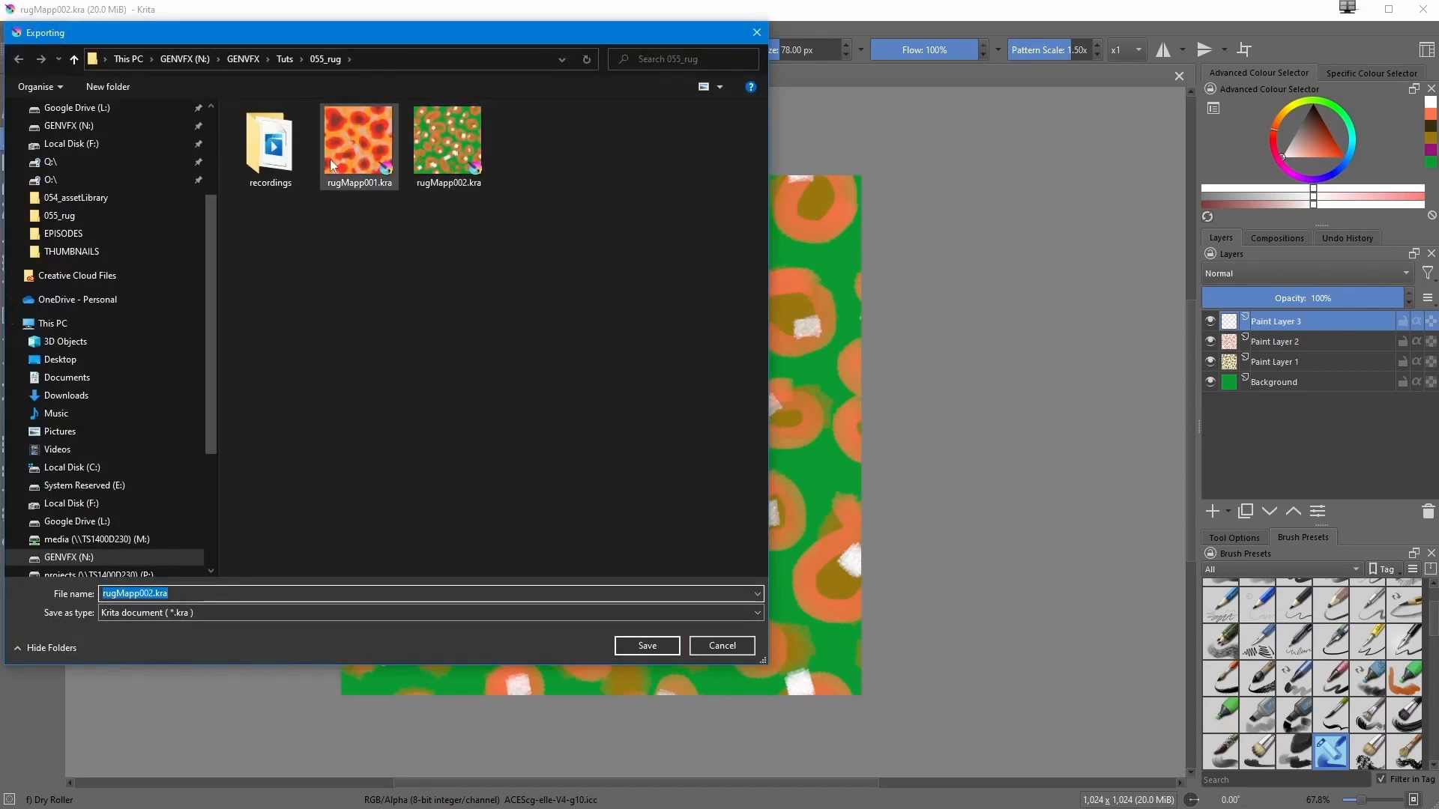
{"action": "left_click", "coordinate": [447, 142]}
{"action": "left_click", "coordinate": [207, 613]}
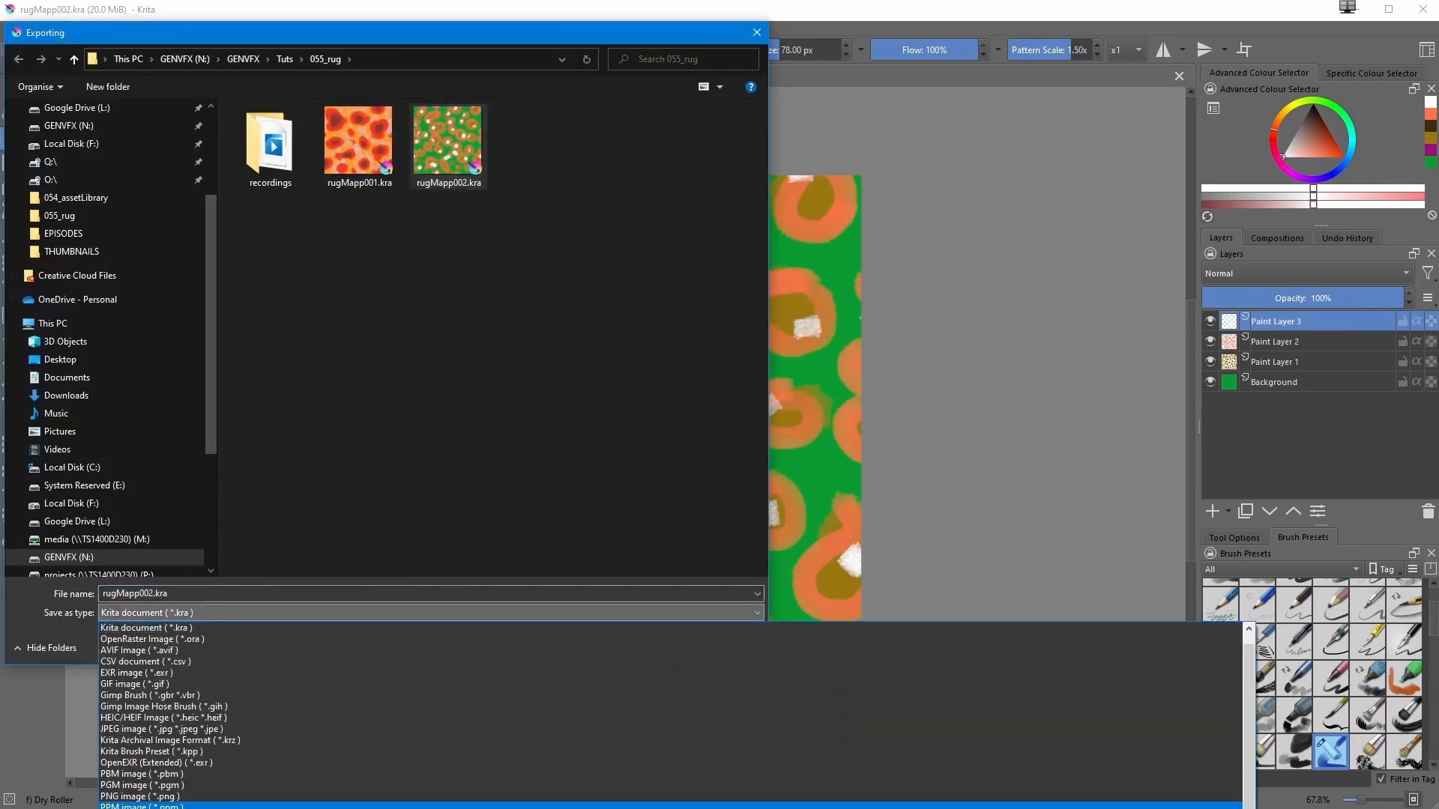
{"action": "left_click", "coordinate": [225, 795]}
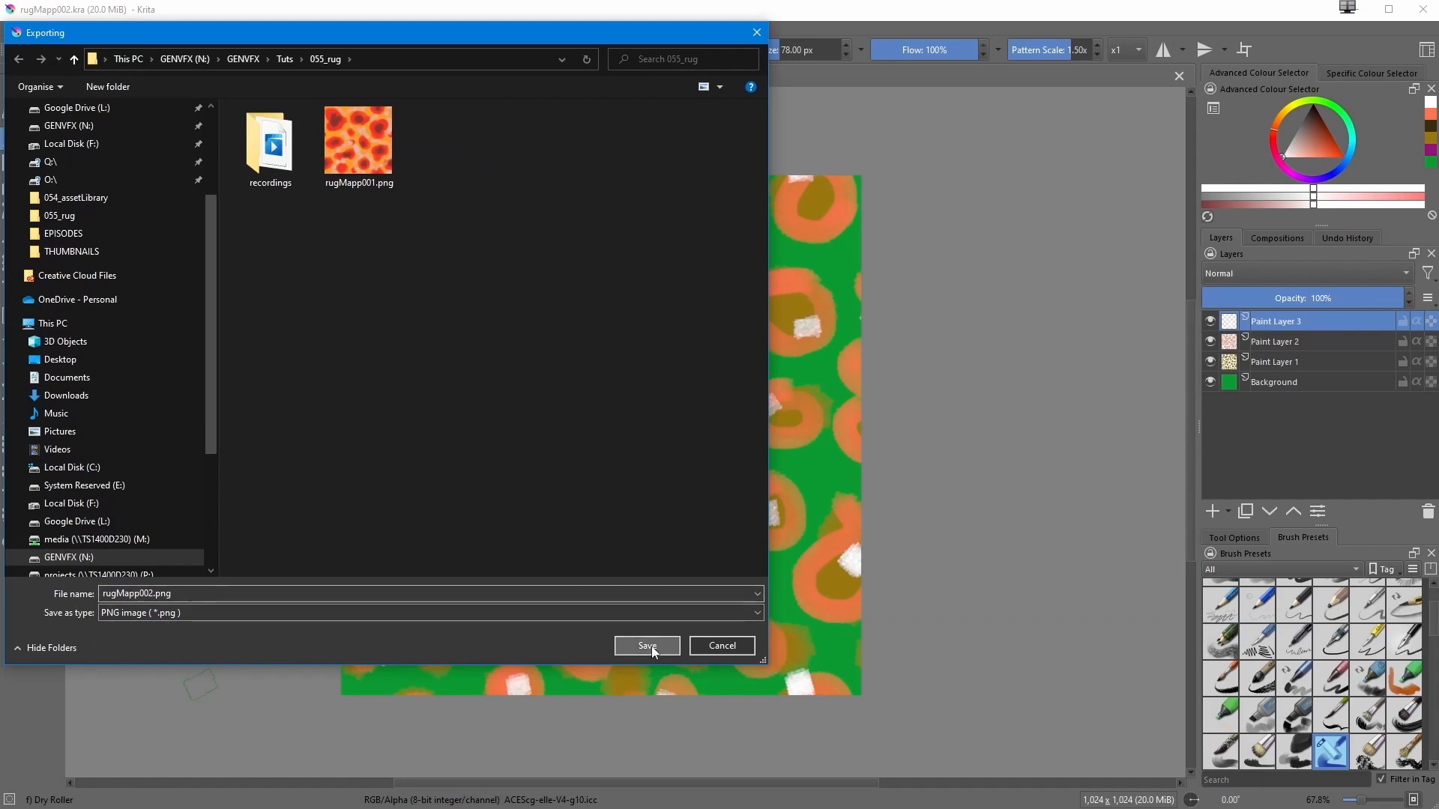
{"action": "left_click", "coordinate": [649, 646]}
{"action": "left_click", "coordinate": [660, 741]}
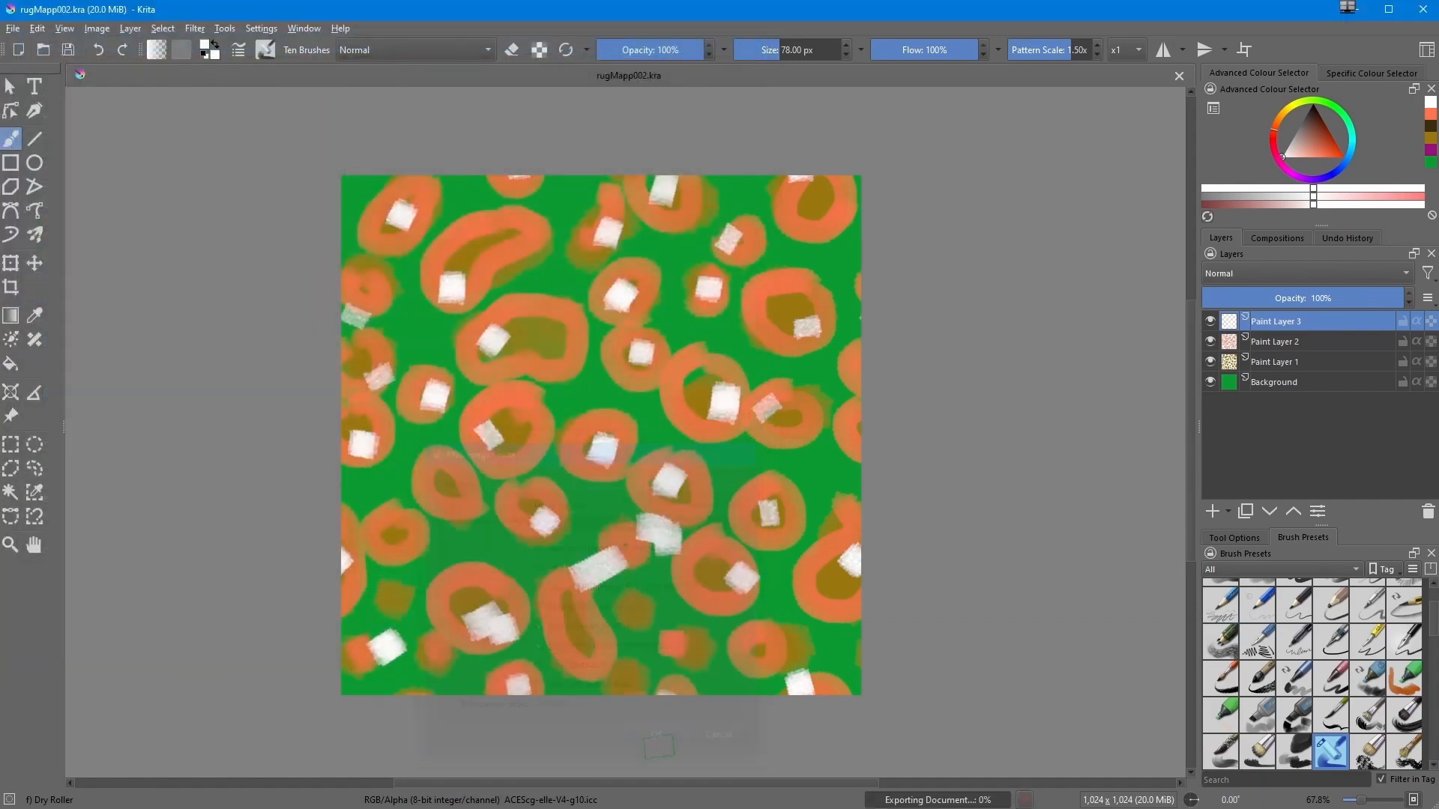
Switch to Blender and give the rugHair material's Color an Image Texture that uses rugMapp002.png
{"action": "left_click", "coordinate": [1351, 9]}
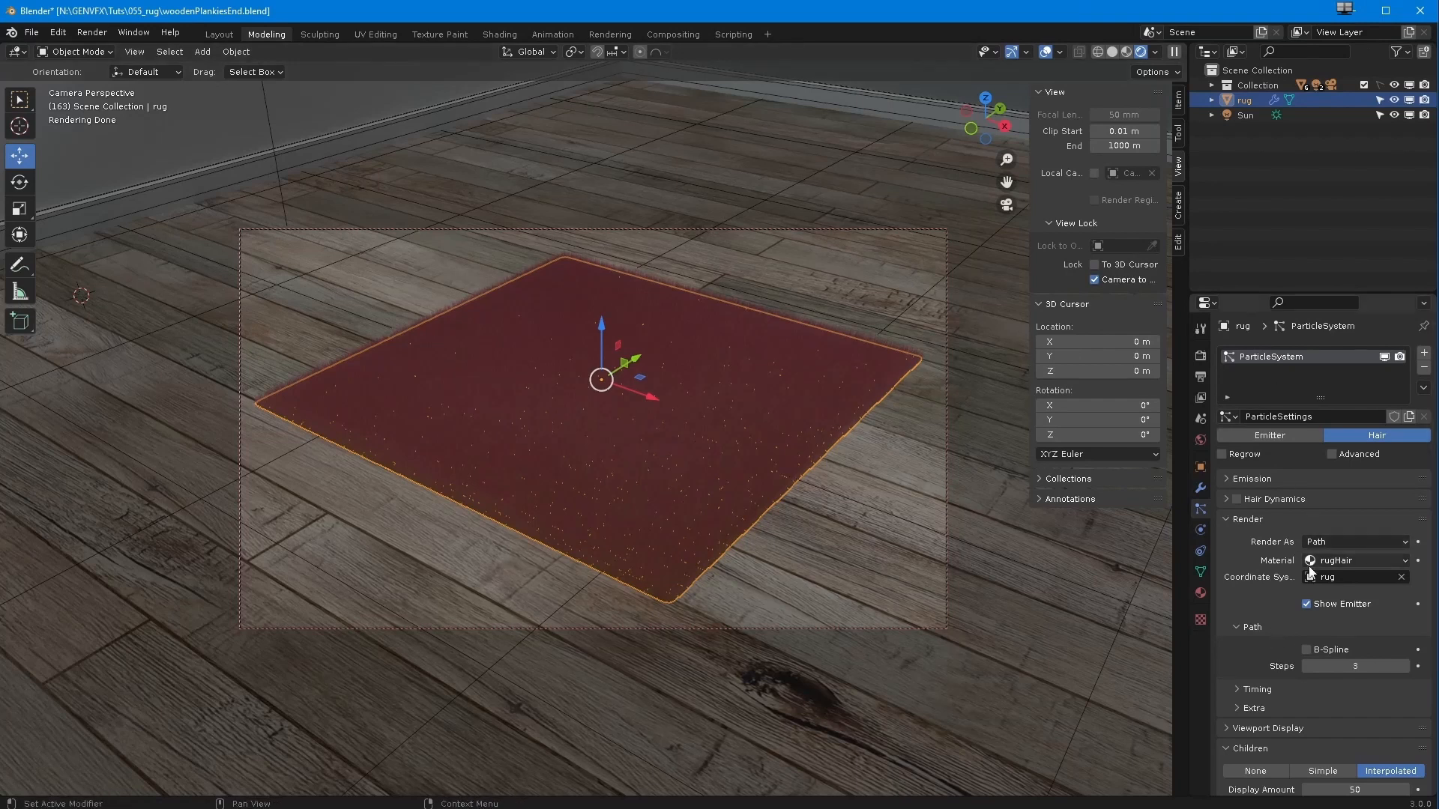
{"action": "left_click", "coordinate": [1202, 593]}
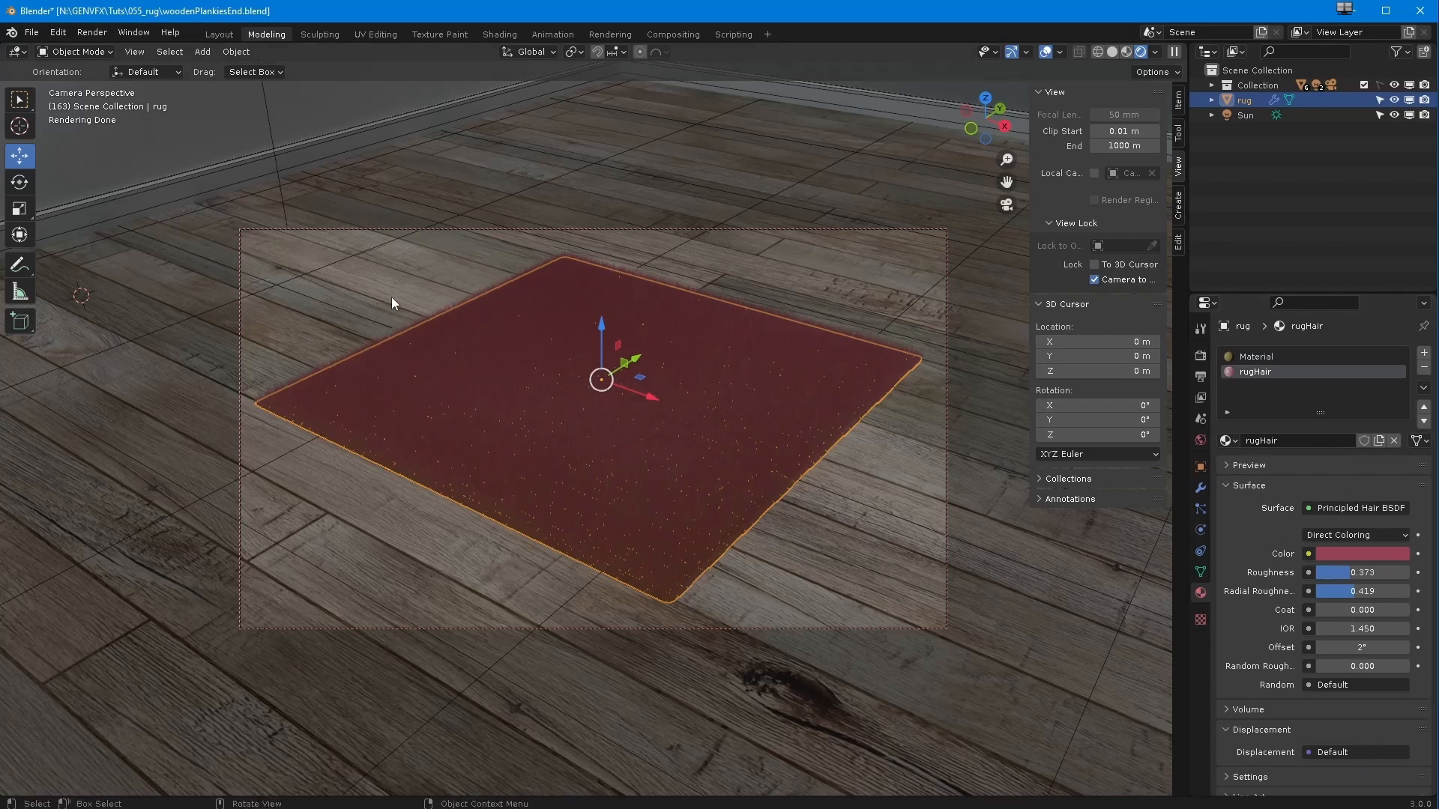
{"action": "left_click", "coordinate": [1308, 554]}
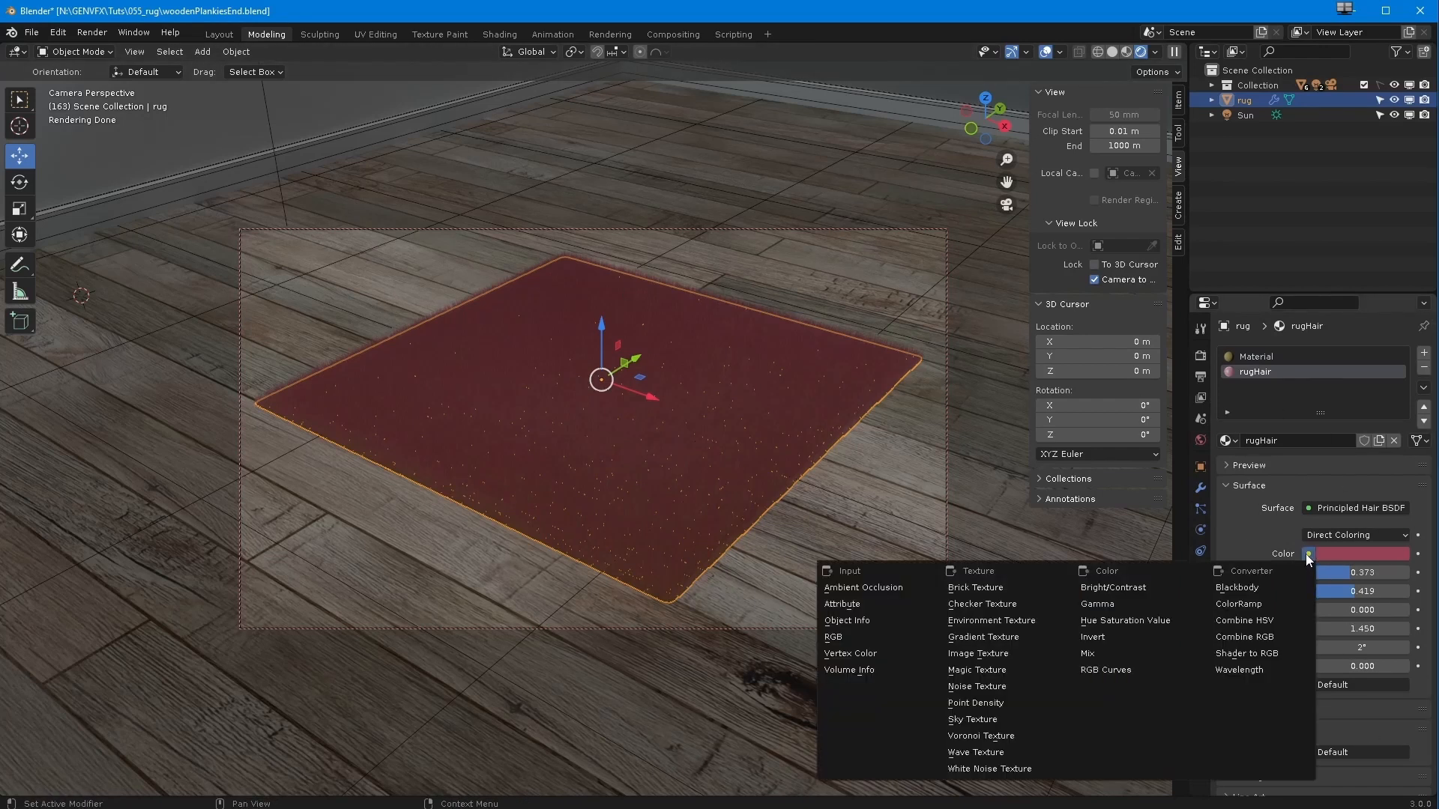
{"action": "left_click", "coordinate": [1309, 553]}
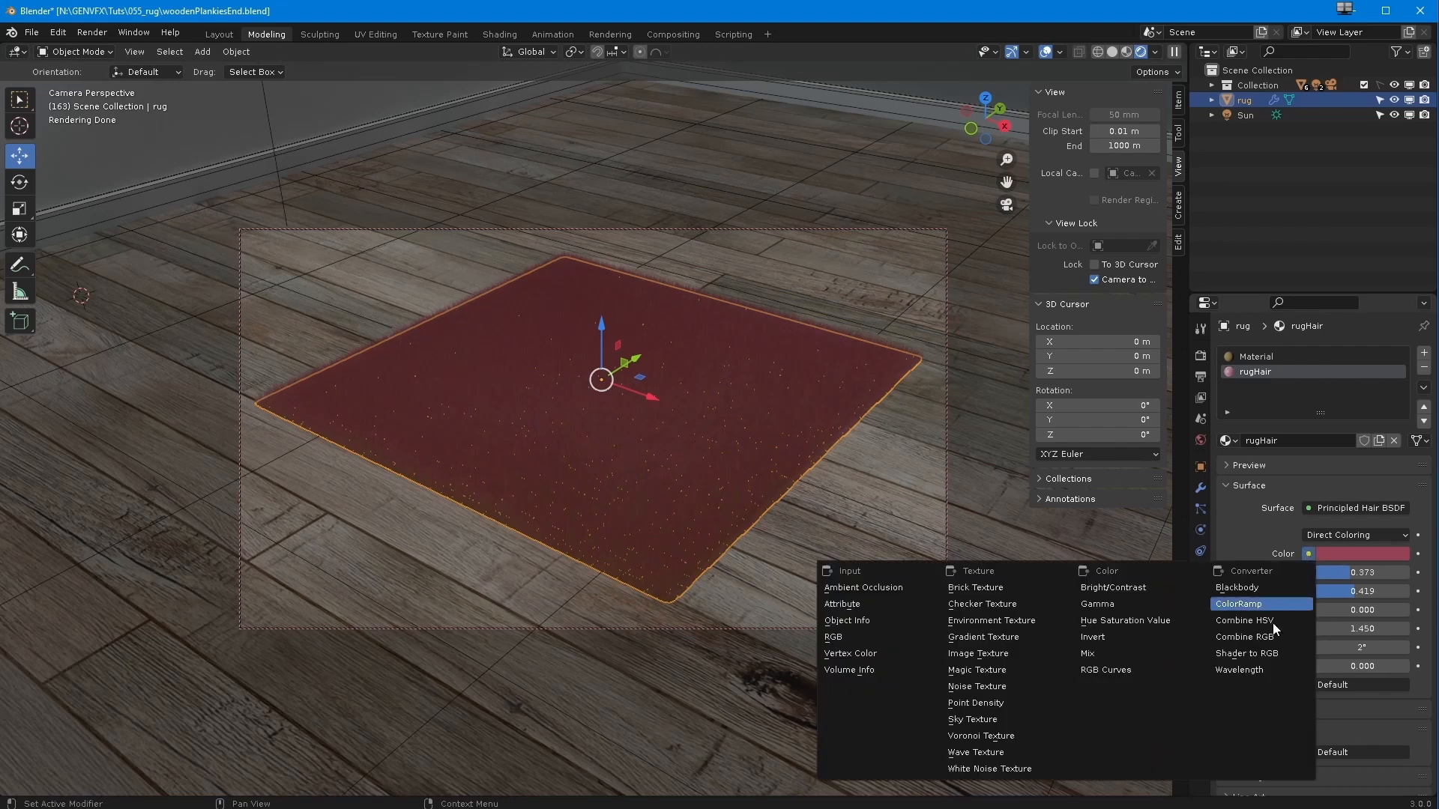
{"action": "left_click", "coordinate": [984, 657]}
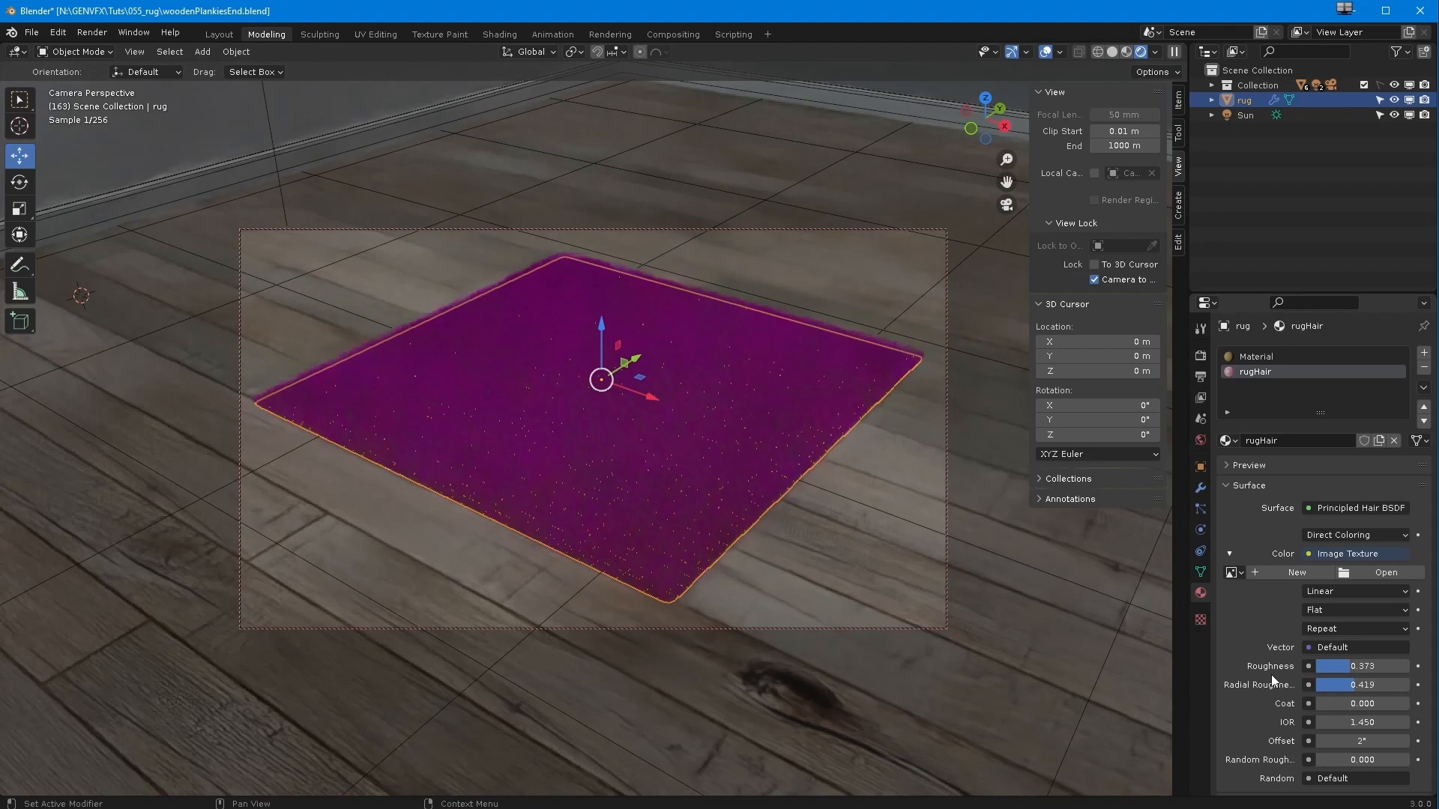
{"action": "left_click", "coordinate": [1351, 574]}
{"action": "left_click", "coordinate": [425, 251]}
{"action": "left_click", "coordinate": [1049, 638]}
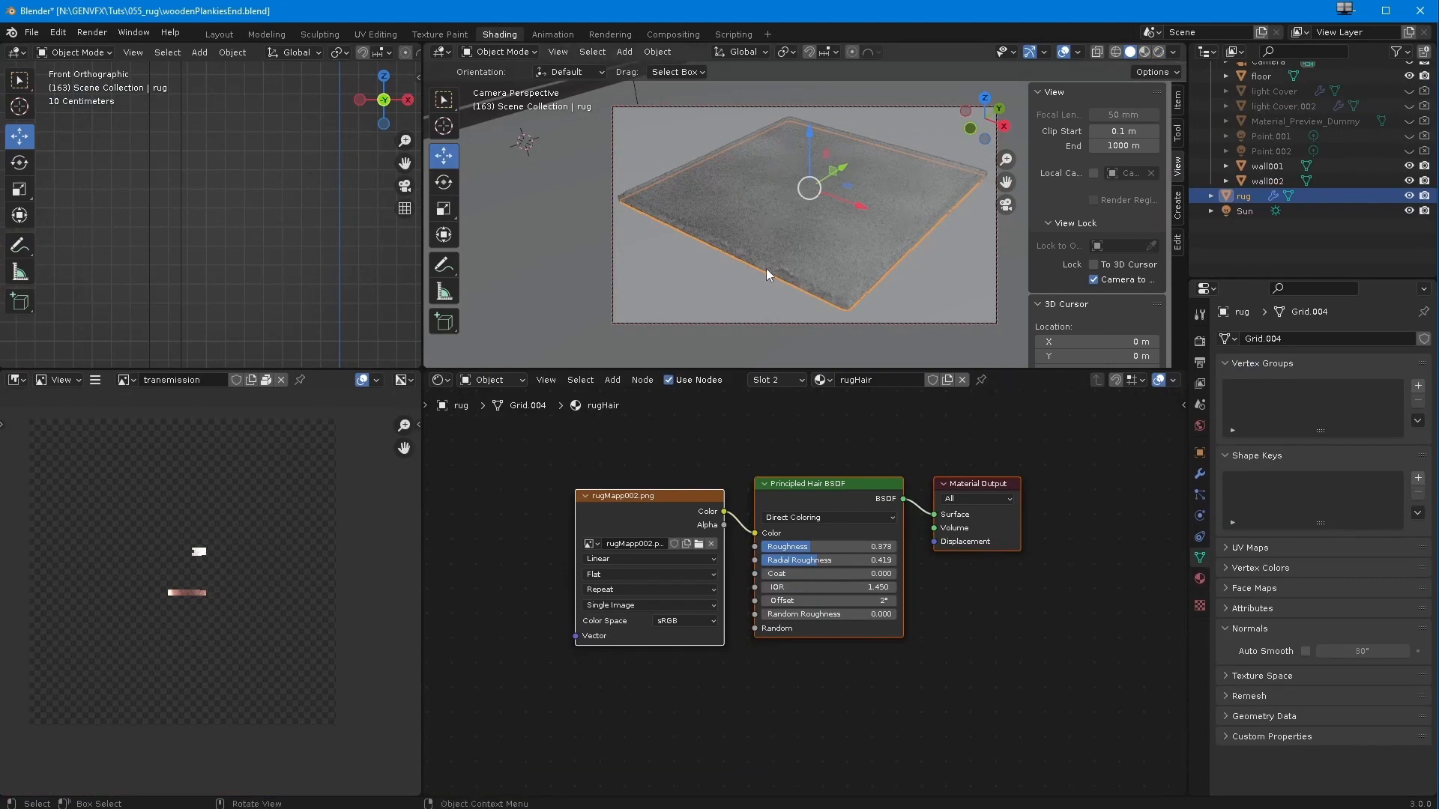
Show the camera viewport in rendered shading, space out the rugHair nodes, and add Mapping and Texture Coordinate nodes to the image texture
{"action": "left_click", "coordinate": [1143, 52]}
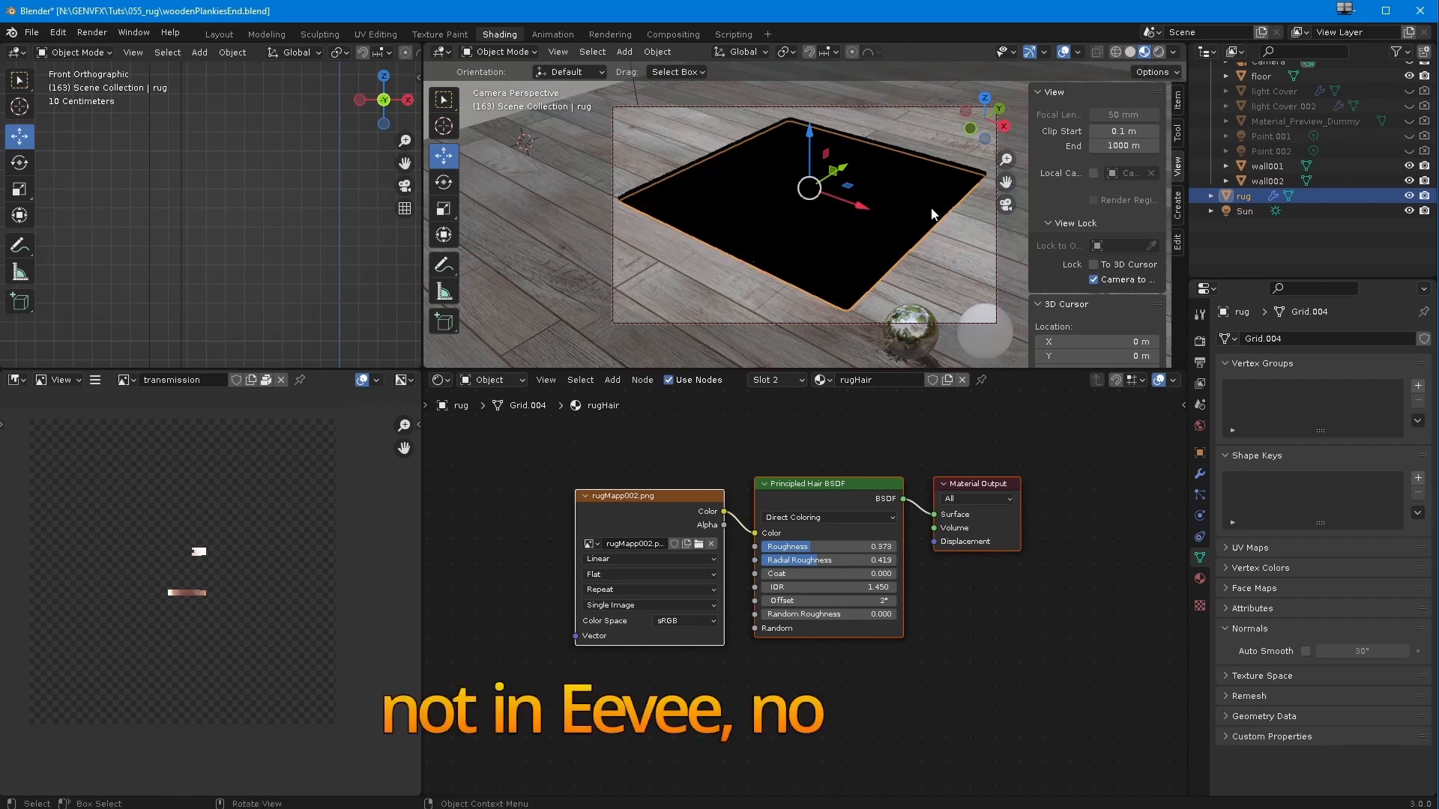
{"action": "left_click", "coordinate": [1159, 52]}
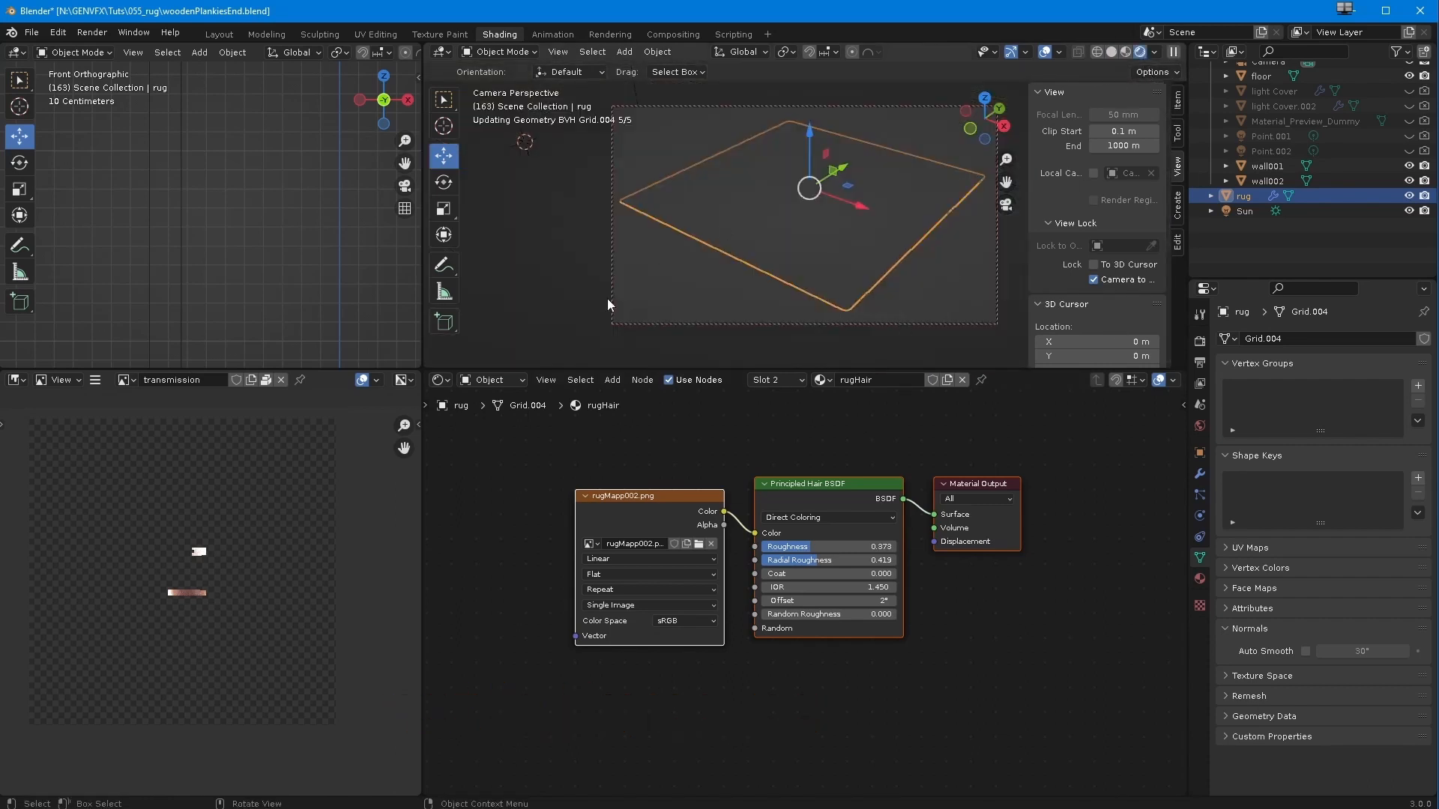
{"action": "left_click_drag", "start_coordinate": [844, 483], "coordinate": [862, 491]}
{"action": "left_click", "coordinate": [937, 504]}
{"action": "left_click_drag", "start_coordinate": [992, 493], "coordinate": [1080, 482]}
{"action": "left_click_drag", "start_coordinate": [856, 495], "coordinate": [939, 488]}
{"action": "left_click_drag", "start_coordinate": [656, 509], "coordinate": [689, 509]}
{"action": "key", "text": "ctrl+t"}
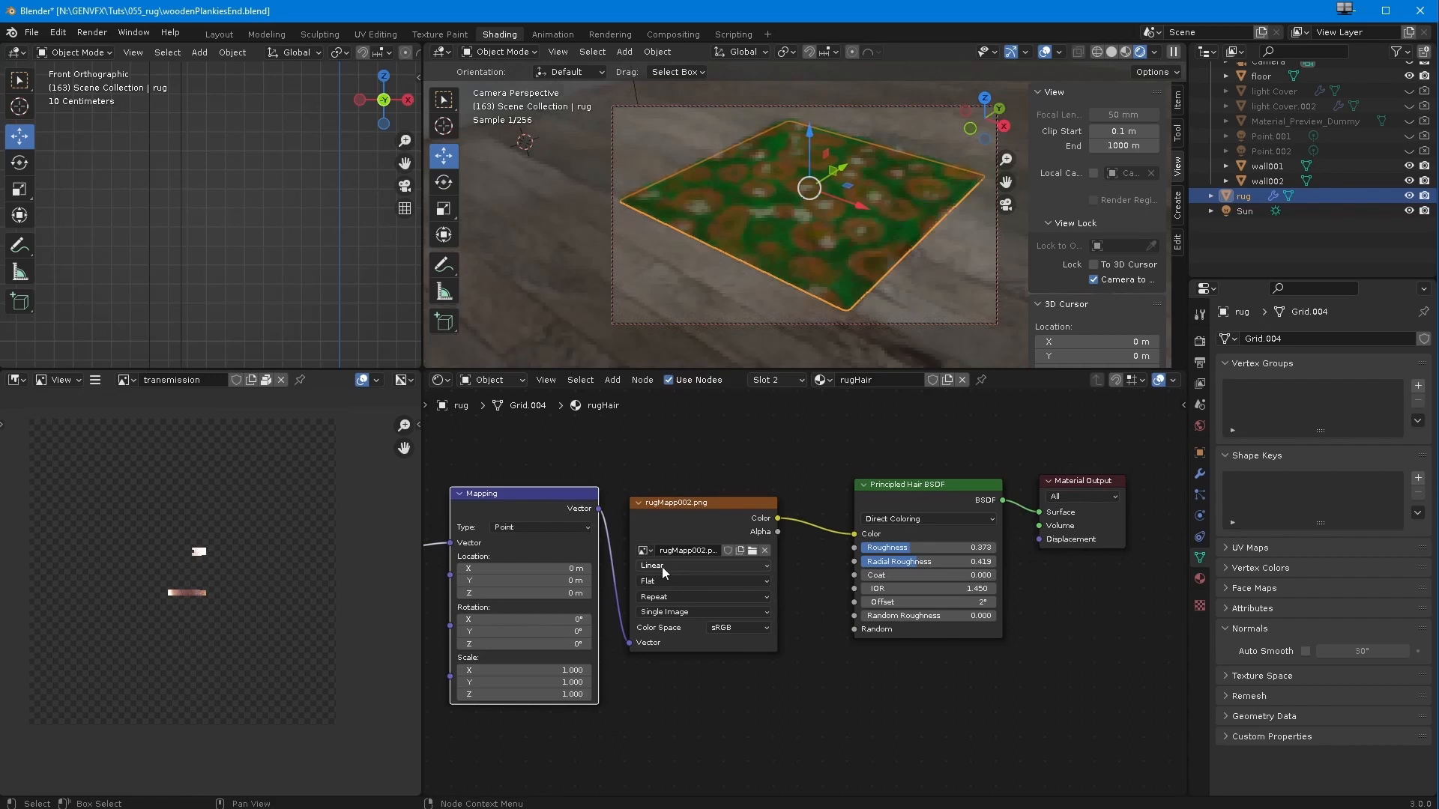
Try a scale of 0.5 on X, Y and Z in the Mapping node
{"action": "key", "text": "Home"}
{"action": "left_click", "coordinate": [619, 656]}
{"action": "type", "text": ".5"}
{"action": "key", "text": "Return"}
{"action": "left_click", "coordinate": [636, 664]}
{"action": "type", "text": ".5"}
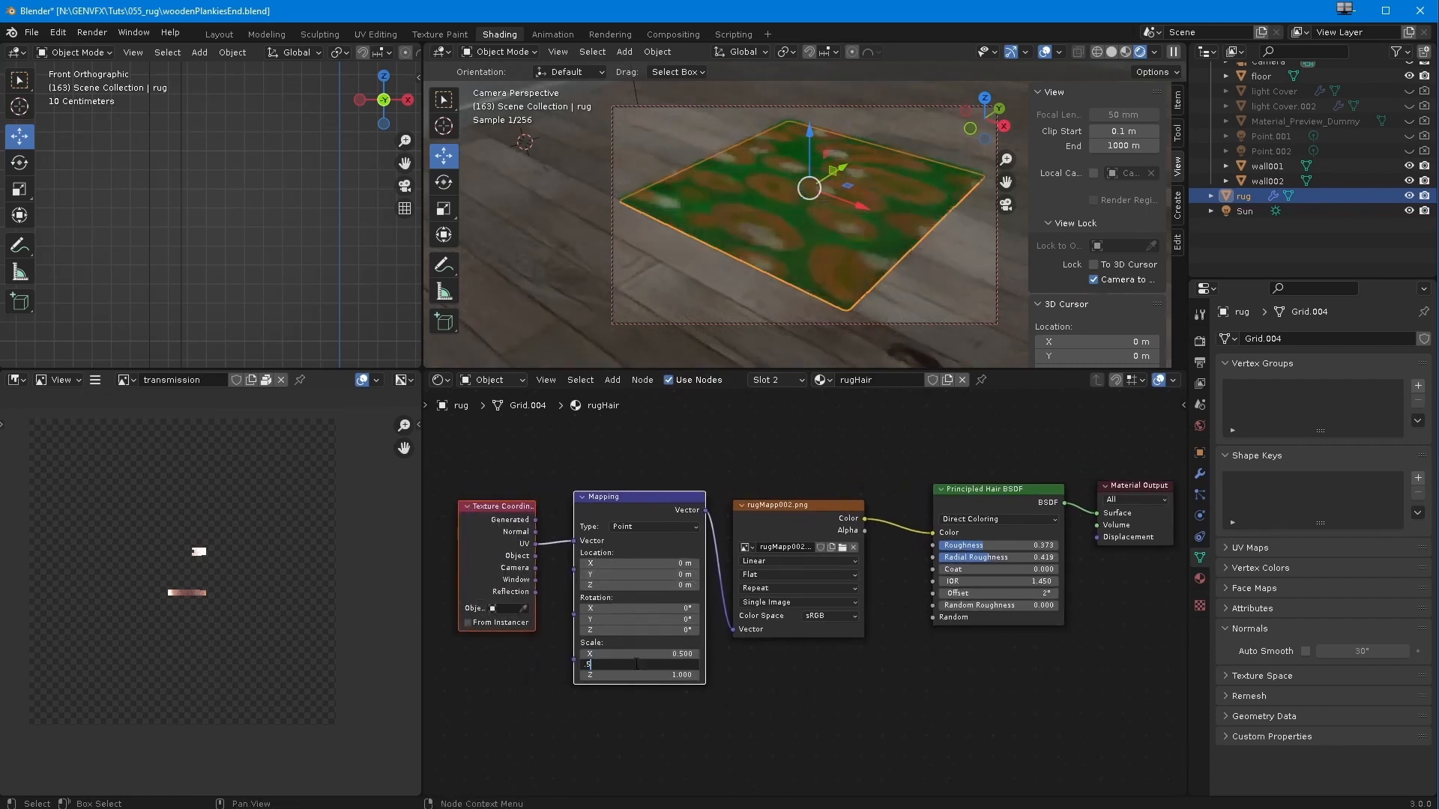
{"action": "key", "text": "Return"}
{"action": "left_click", "coordinate": [642, 675]}
{"action": "key", "text": "BackSpace"}
{"action": "type", "text": ".5"}
{"action": "key", "text": "Return"}
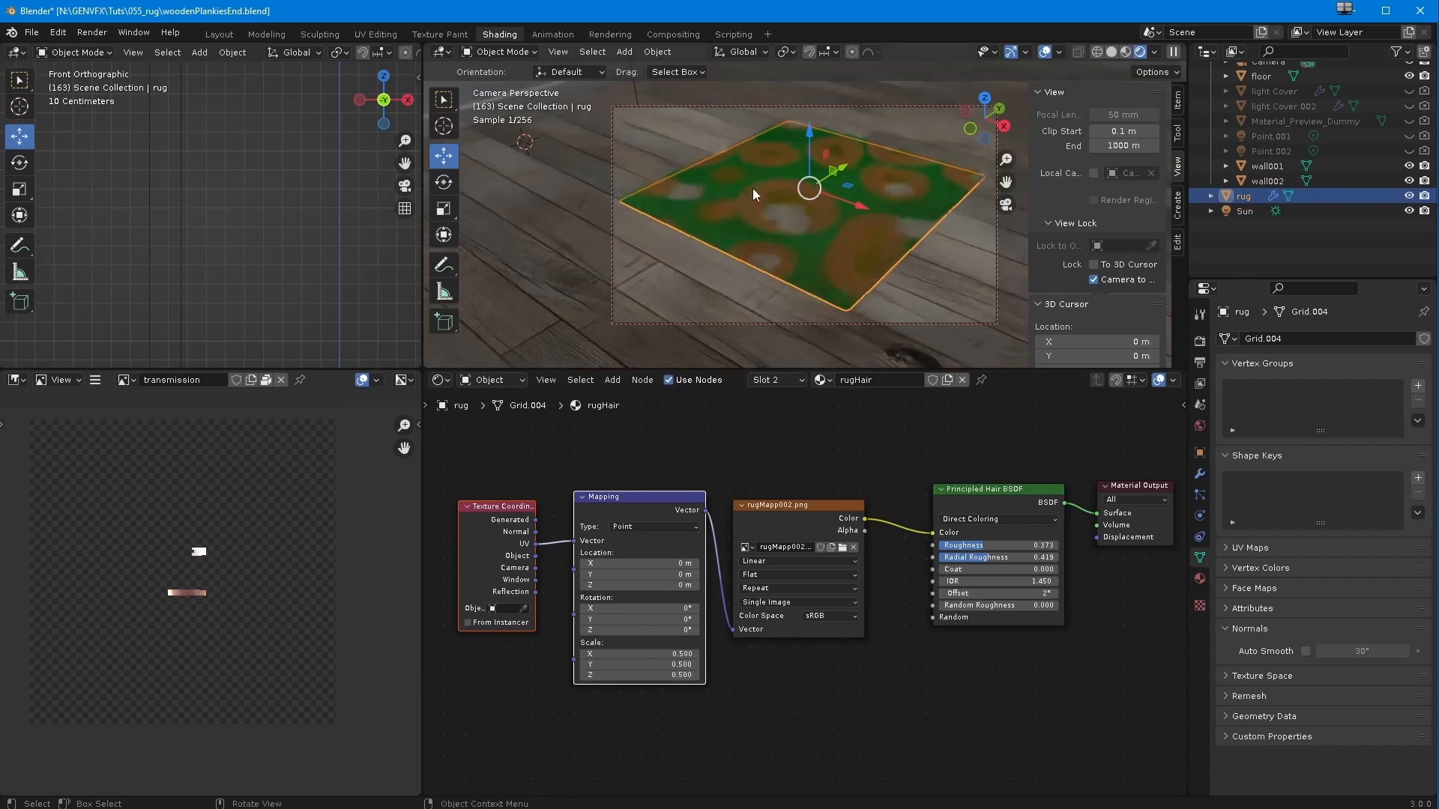
Drive the Mapping node's Scale with a new Value node set to 2, and render the image
{"action": "left_click", "coordinate": [587, 719]}
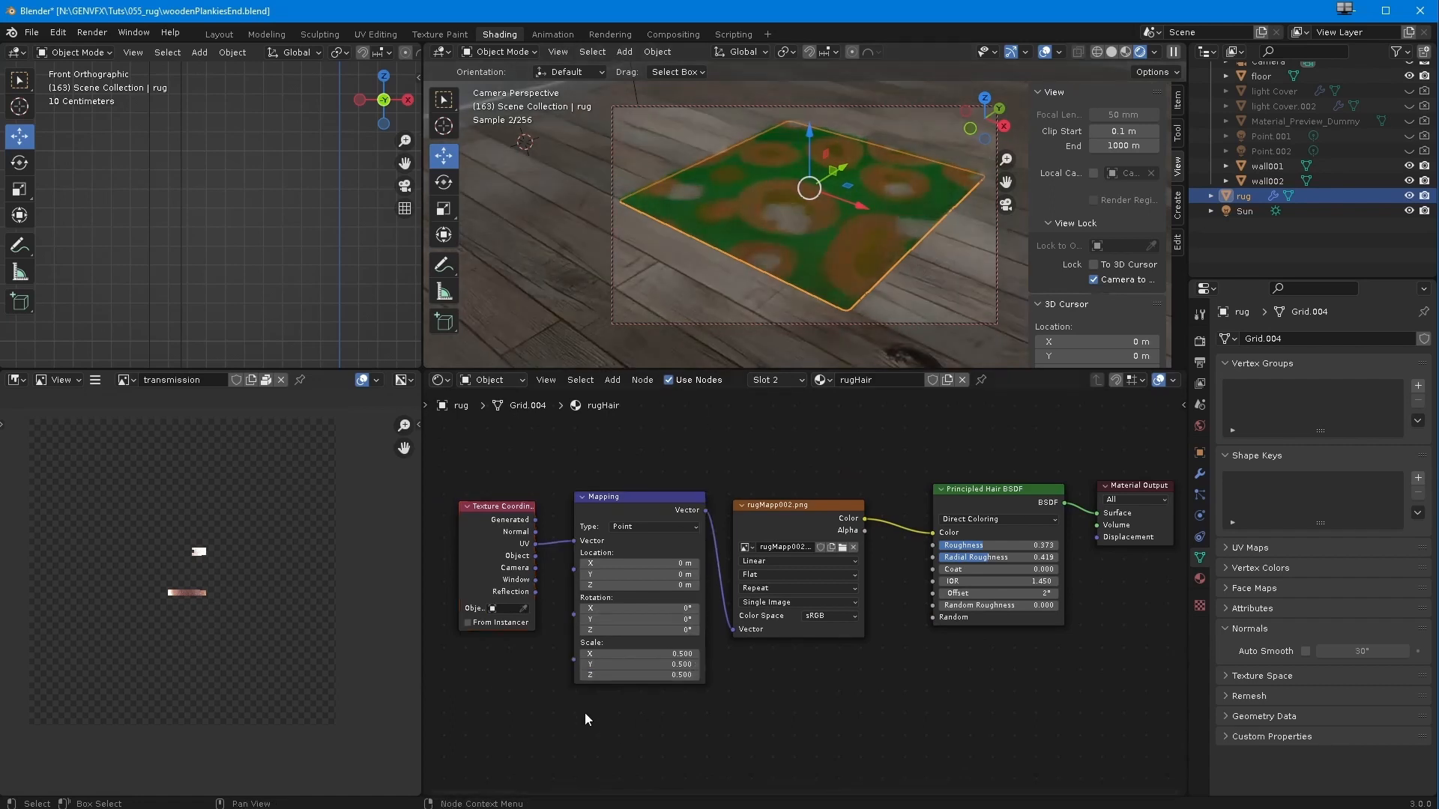
{"action": "left_click", "coordinate": [612, 380]}
{"action": "mouse_move", "coordinate": [635, 421]}
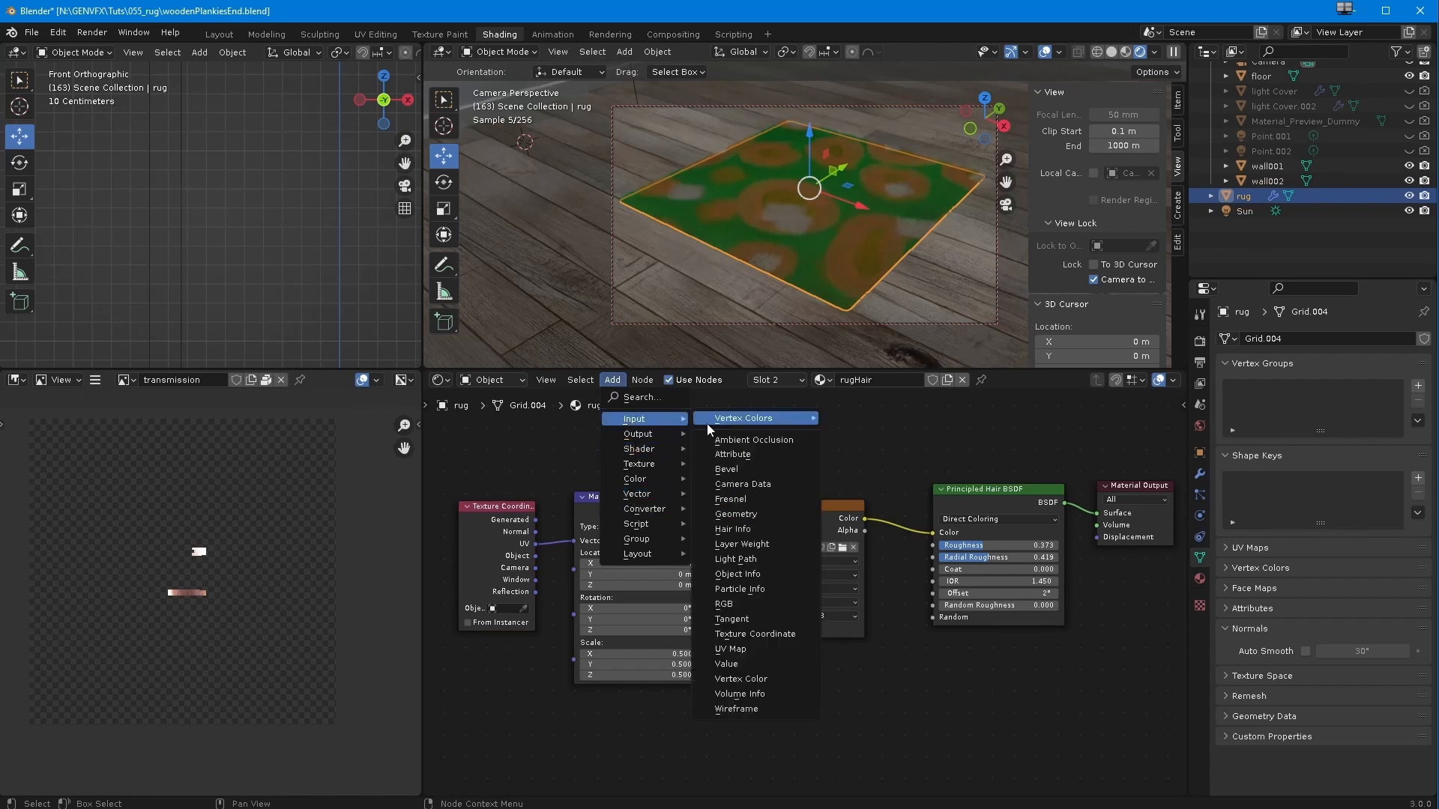
{"action": "left_click", "coordinate": [734, 666]}
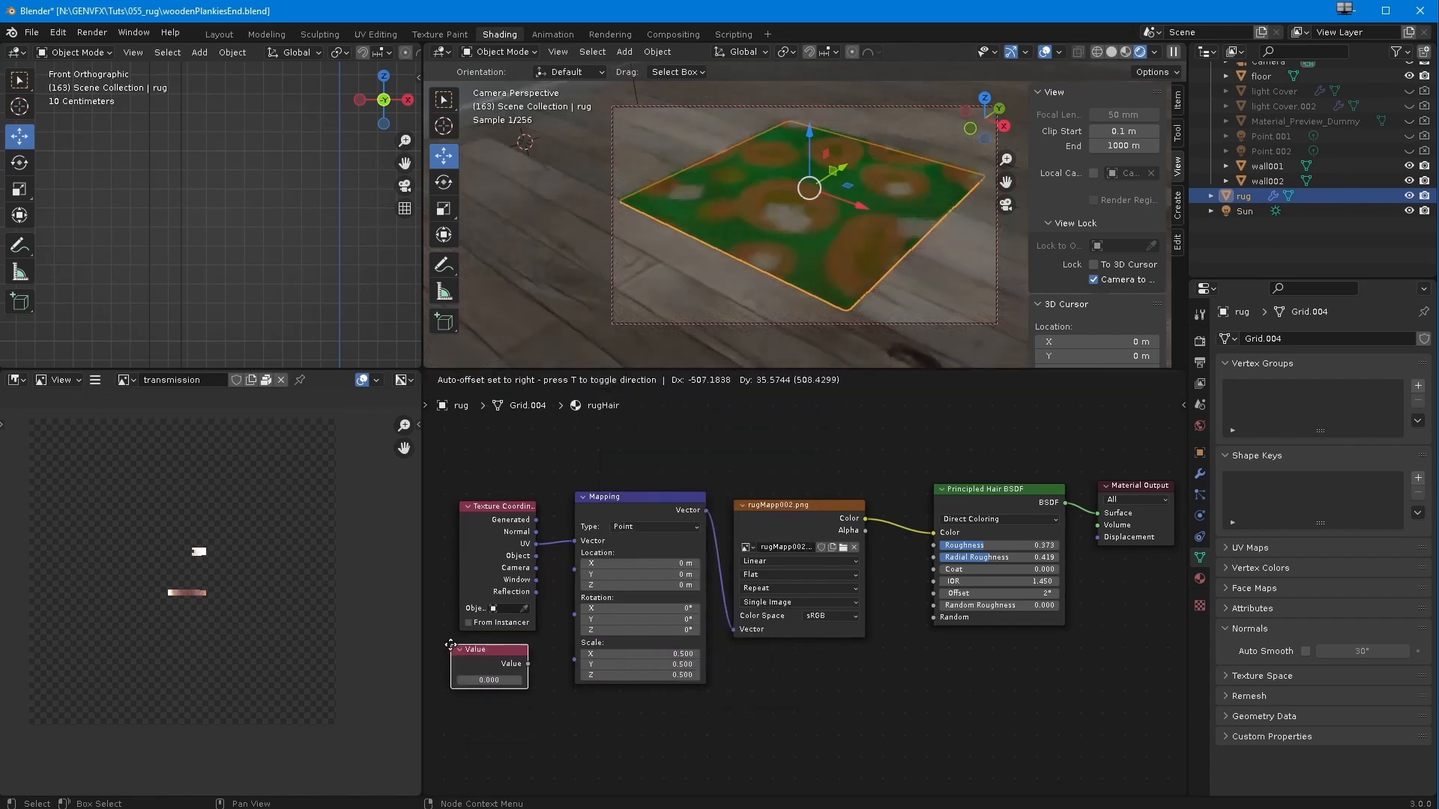
{"action": "left_click", "coordinate": [422, 664]}
{"action": "left_click_drag", "start_coordinate": [529, 664], "coordinate": [574, 643]}
{"action": "double_click", "coordinate": [491, 681]}
{"action": "type", "text": "2"}
{"action": "key", "text": "Return"}
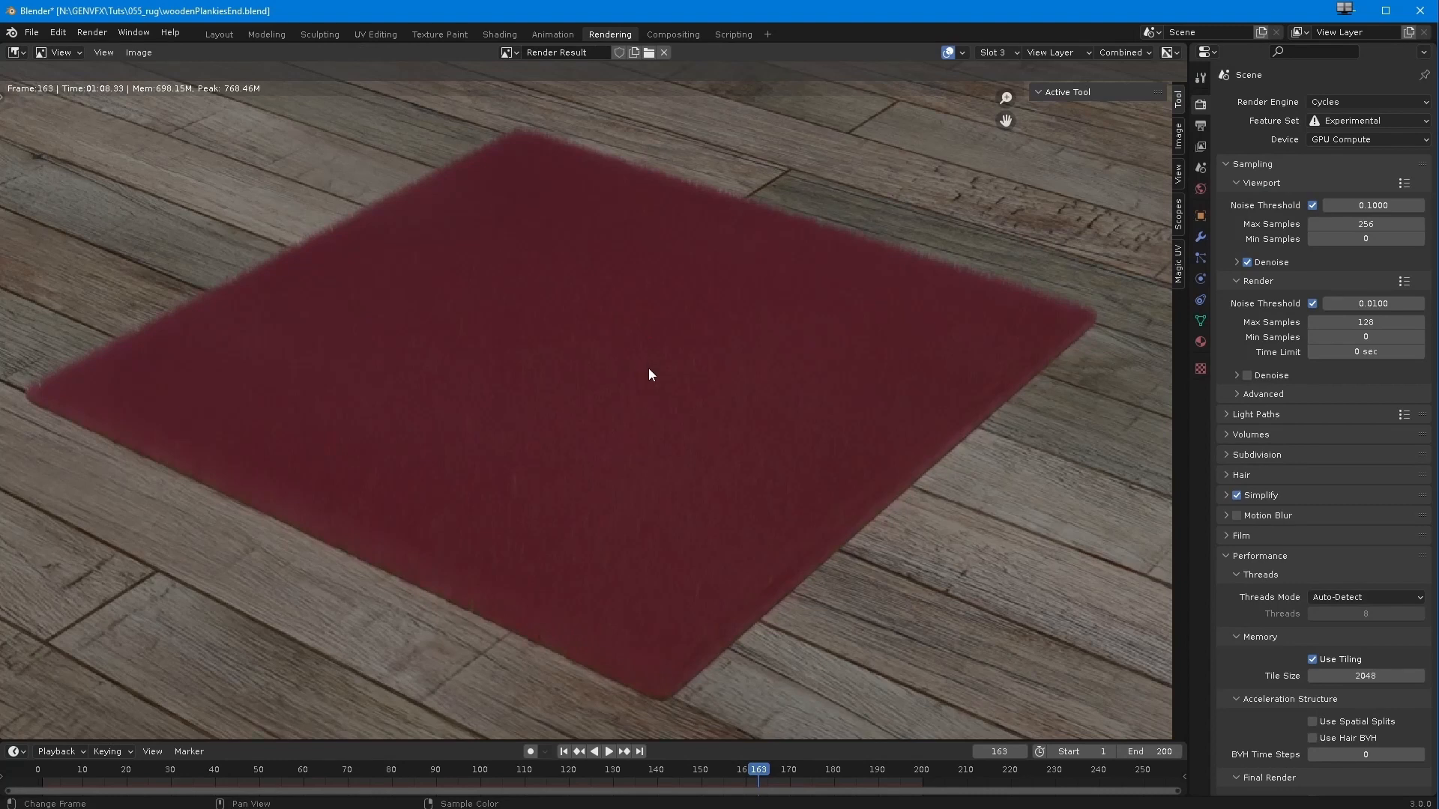
{"action": "left_click", "coordinate": [90, 33]}
{"action": "left_click", "coordinate": [112, 50]}
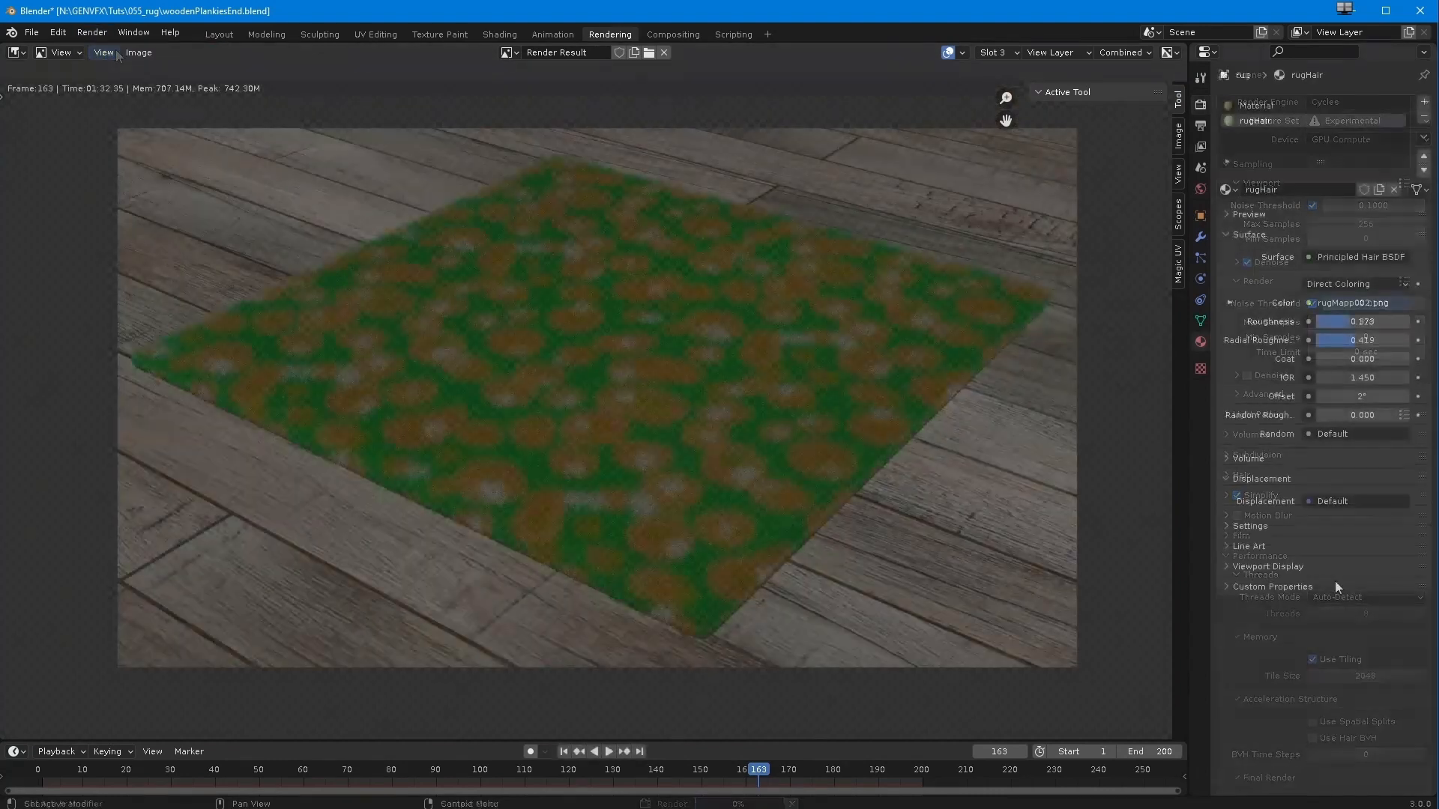
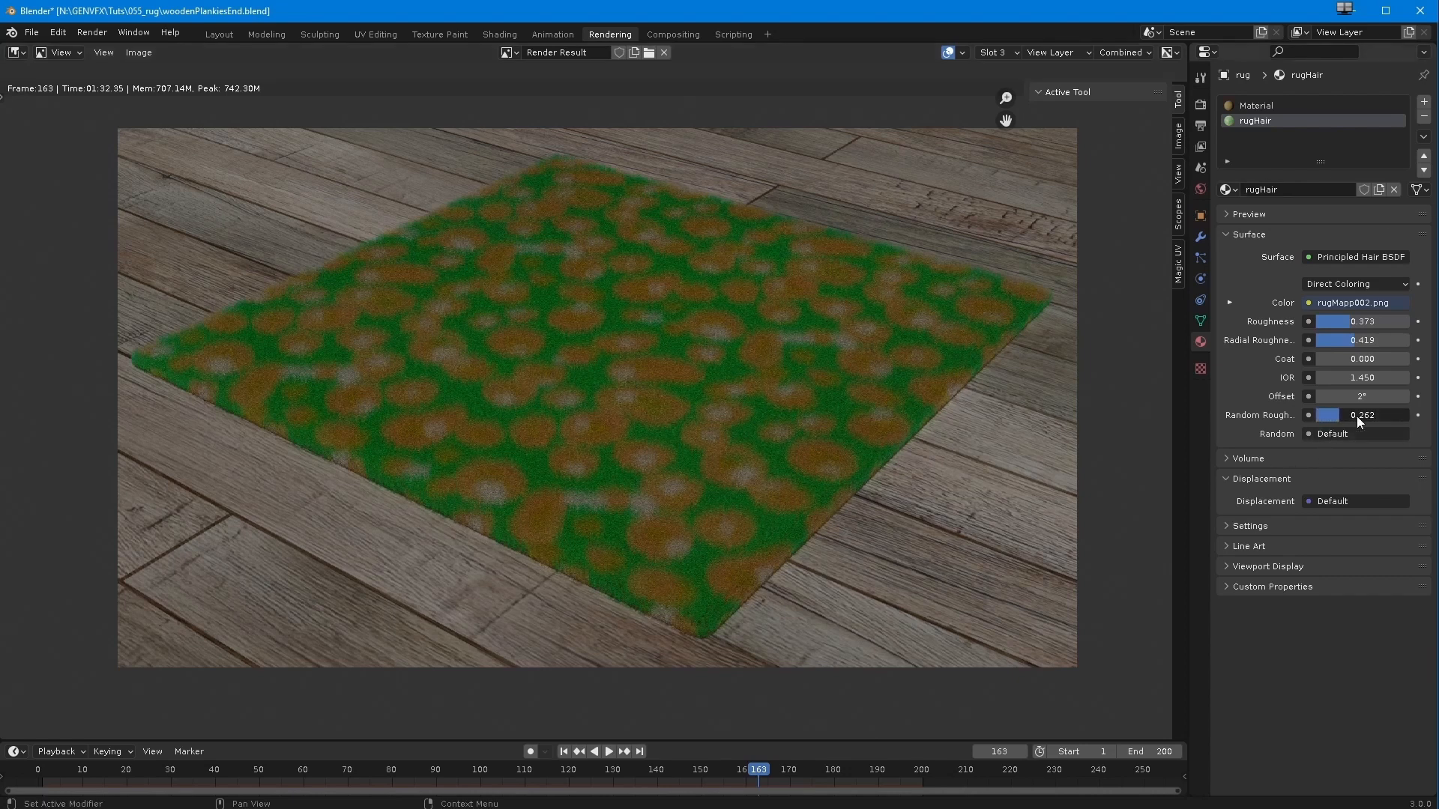
Set the rugHair material's Random Roughness to 0.532 and its Coat to 0.5
{"action": "left_click_drag", "start_coordinate": [1379, 416], "coordinate": [1383, 418]}
{"action": "left_click", "coordinate": [1342, 365]}
{"action": "type", "text": ".5"}
{"action": "key", "text": "Return"}
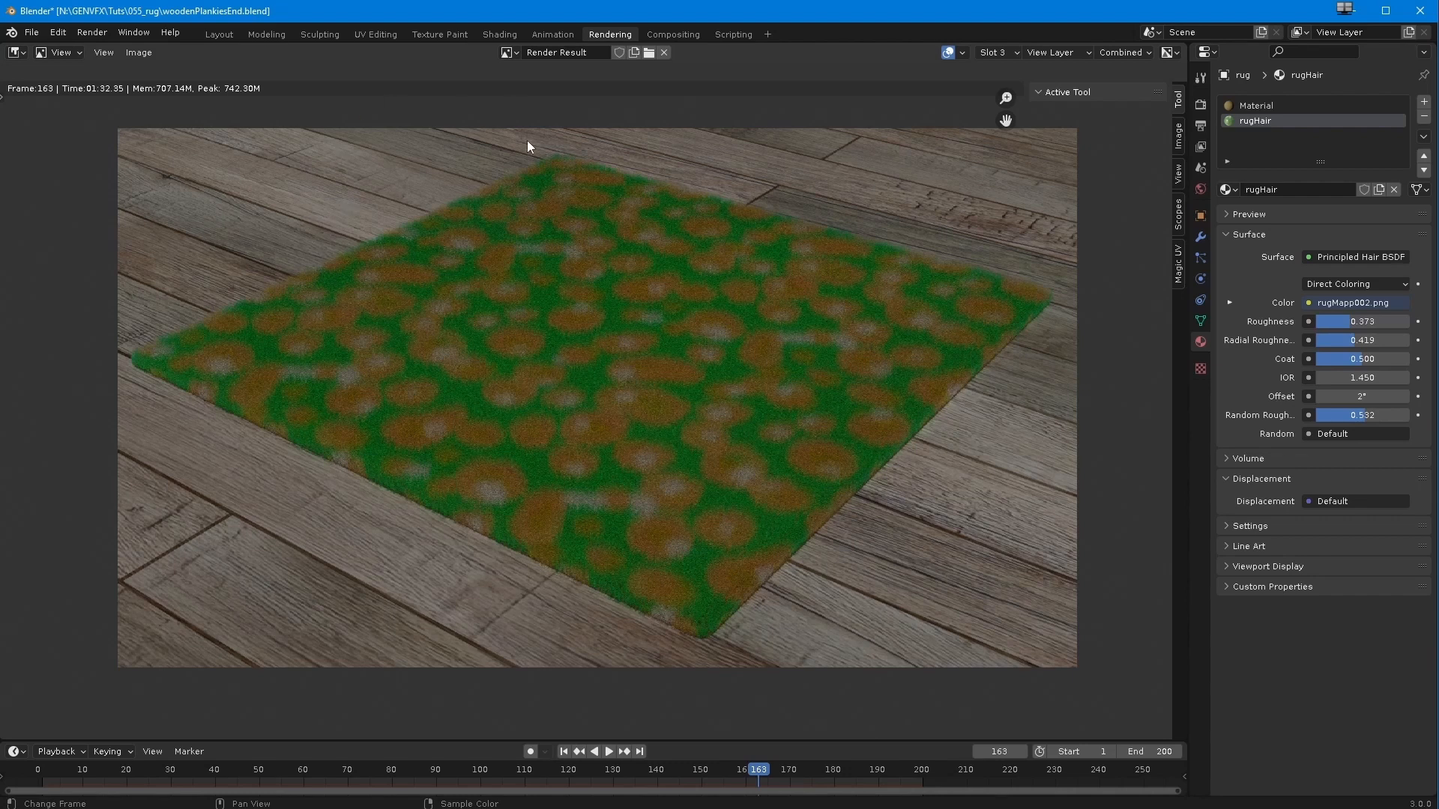
Return to the Modeling workspace, unlock the camera from the view, and look at the rug from a low angle
{"action": "left_click", "coordinate": [266, 34]}
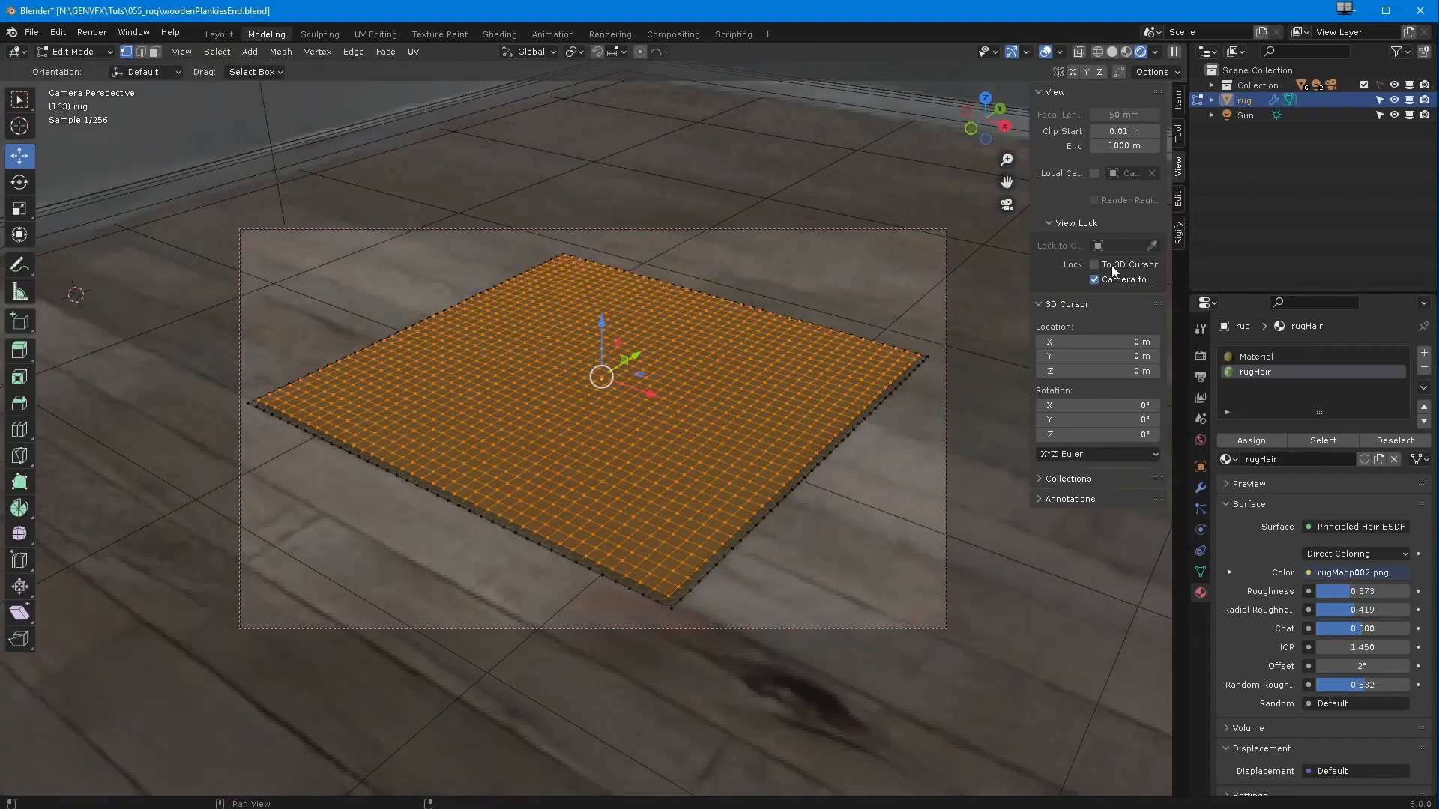
{"action": "left_click", "coordinate": [1094, 279]}
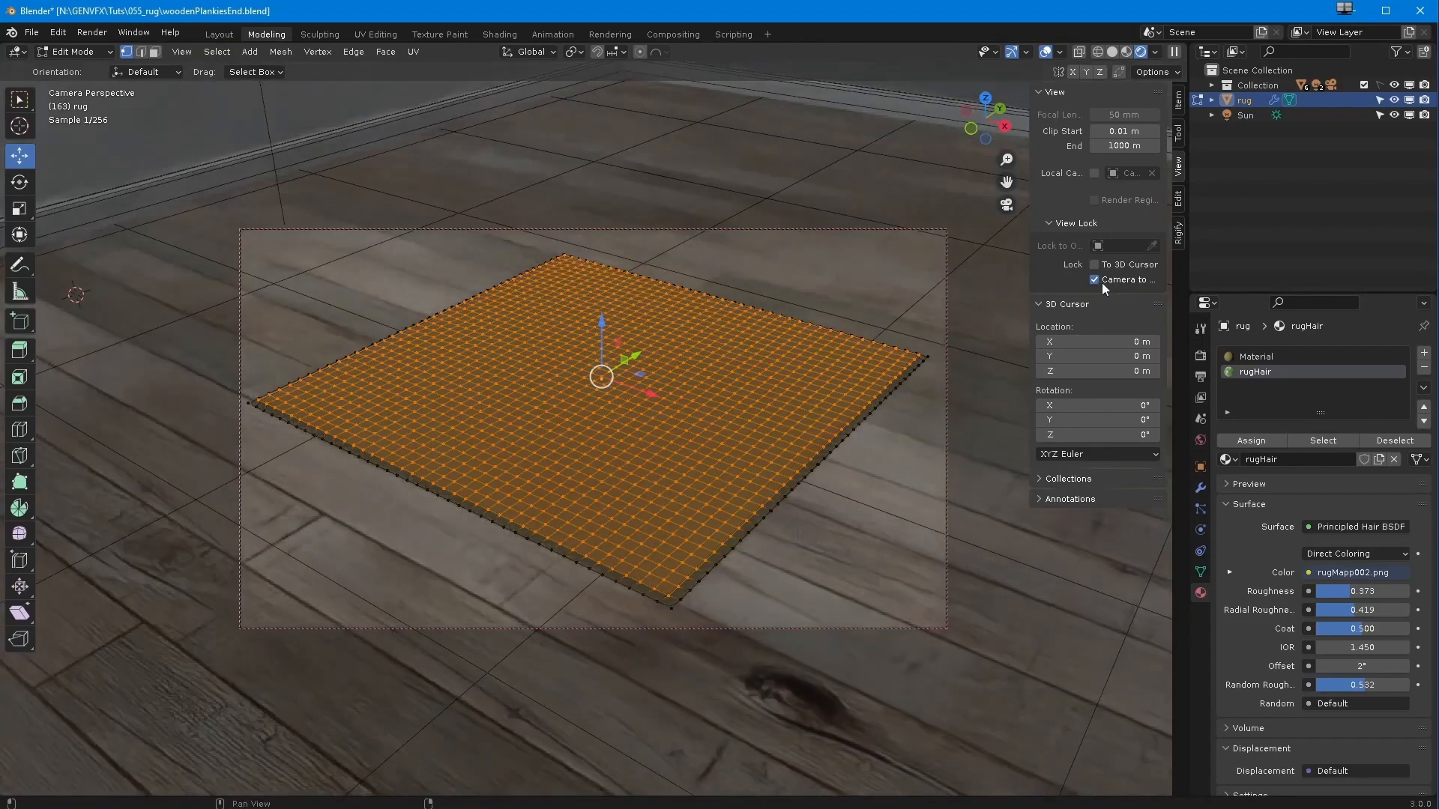
{"action": "middle_click_drag", "start_coordinate": [975, 315], "coordinate": [525, 360]}
{"action": "scroll", "coordinate": [437, 376], "scroll_direction": "up", "scroll_amount": 5}
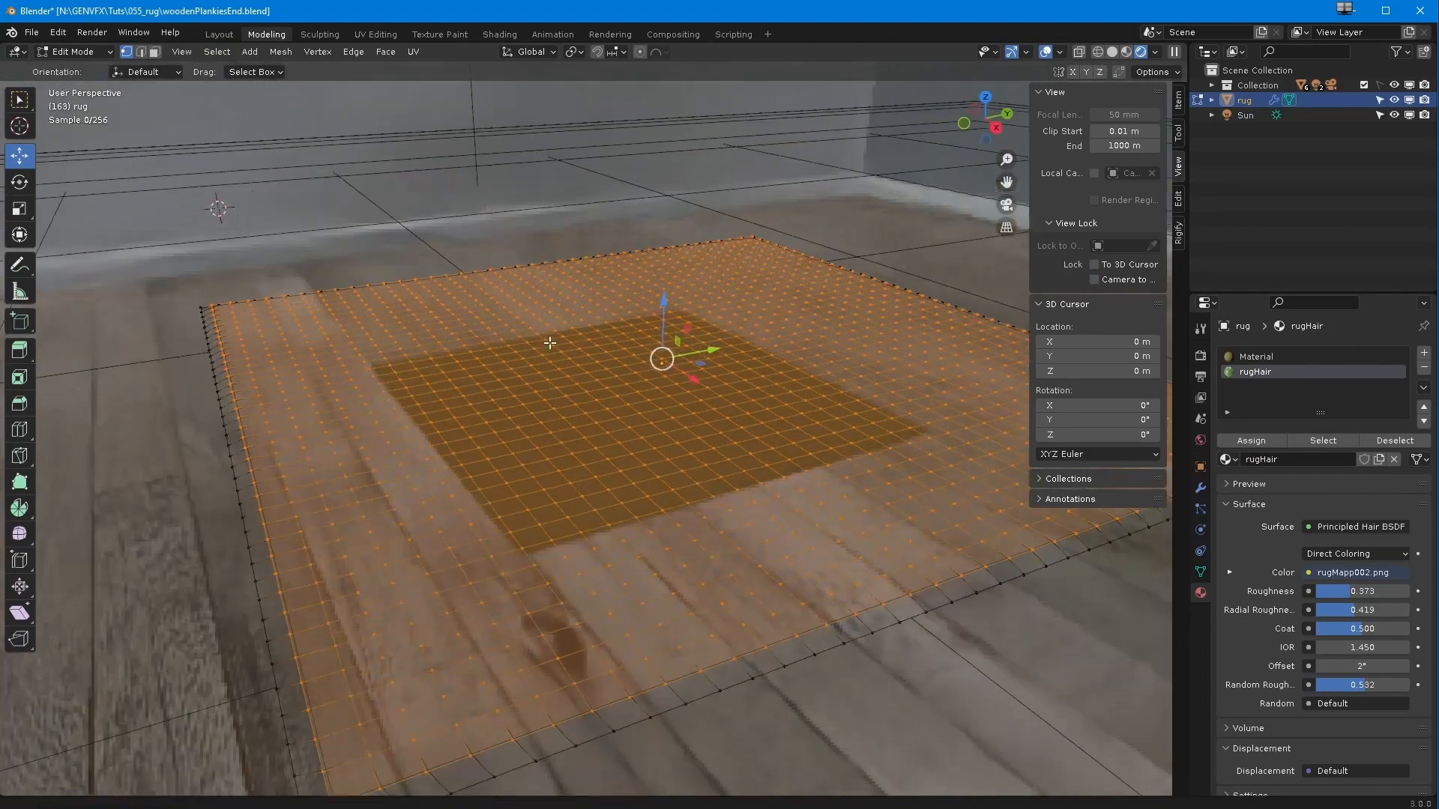
{"action": "scroll", "coordinate": [438, 376], "scroll_direction": "down", "scroll_amount": 5}
{"action": "middle_click_drag", "start_coordinate": [437, 377], "coordinate": [458, 292]}
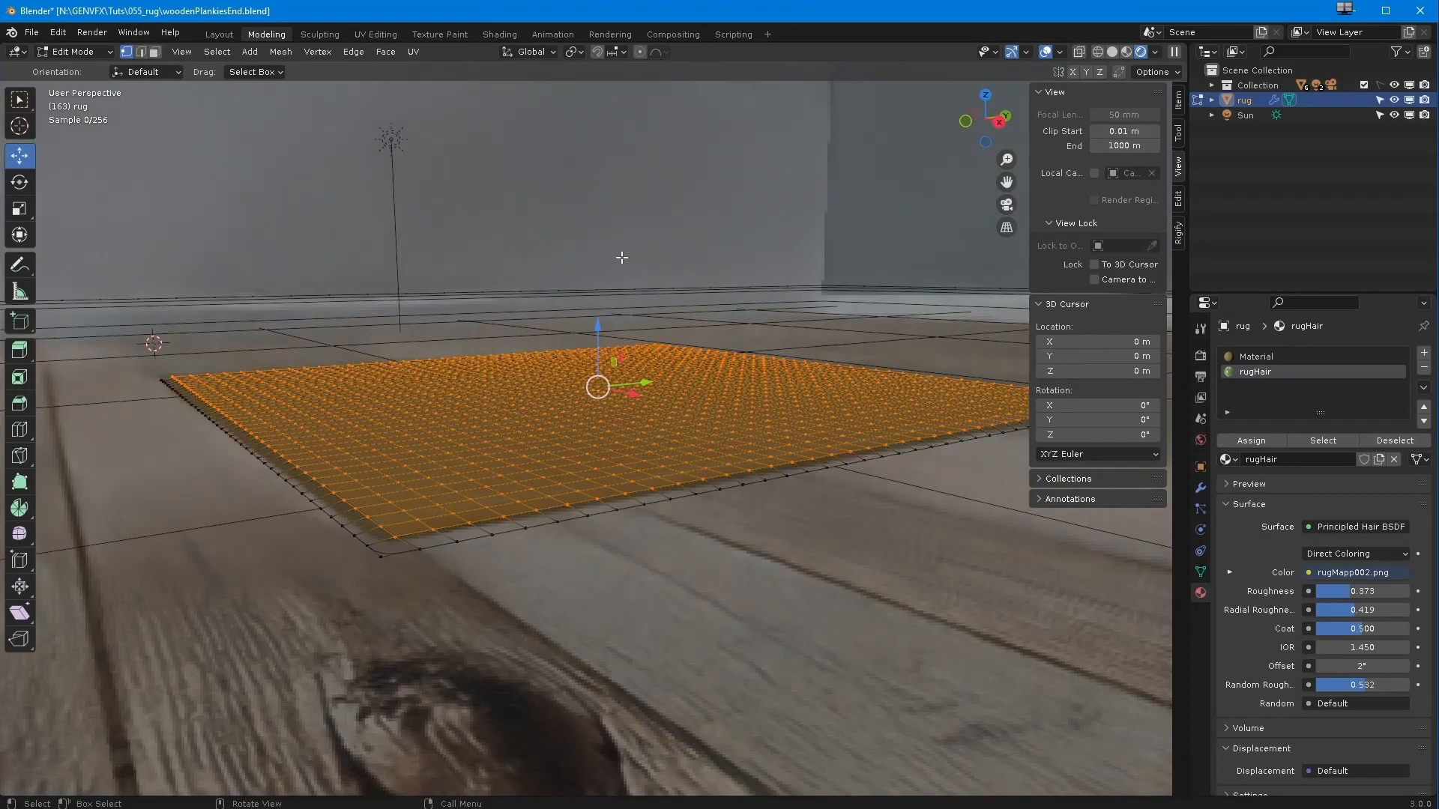
Switch the viewport to solid shading and put the rug back in Object Mode to view its hair from above
{"action": "left_click", "coordinate": [1112, 51]}
{"action": "middle_click_drag", "start_coordinate": [569, 390], "coordinate": [509, 352]}
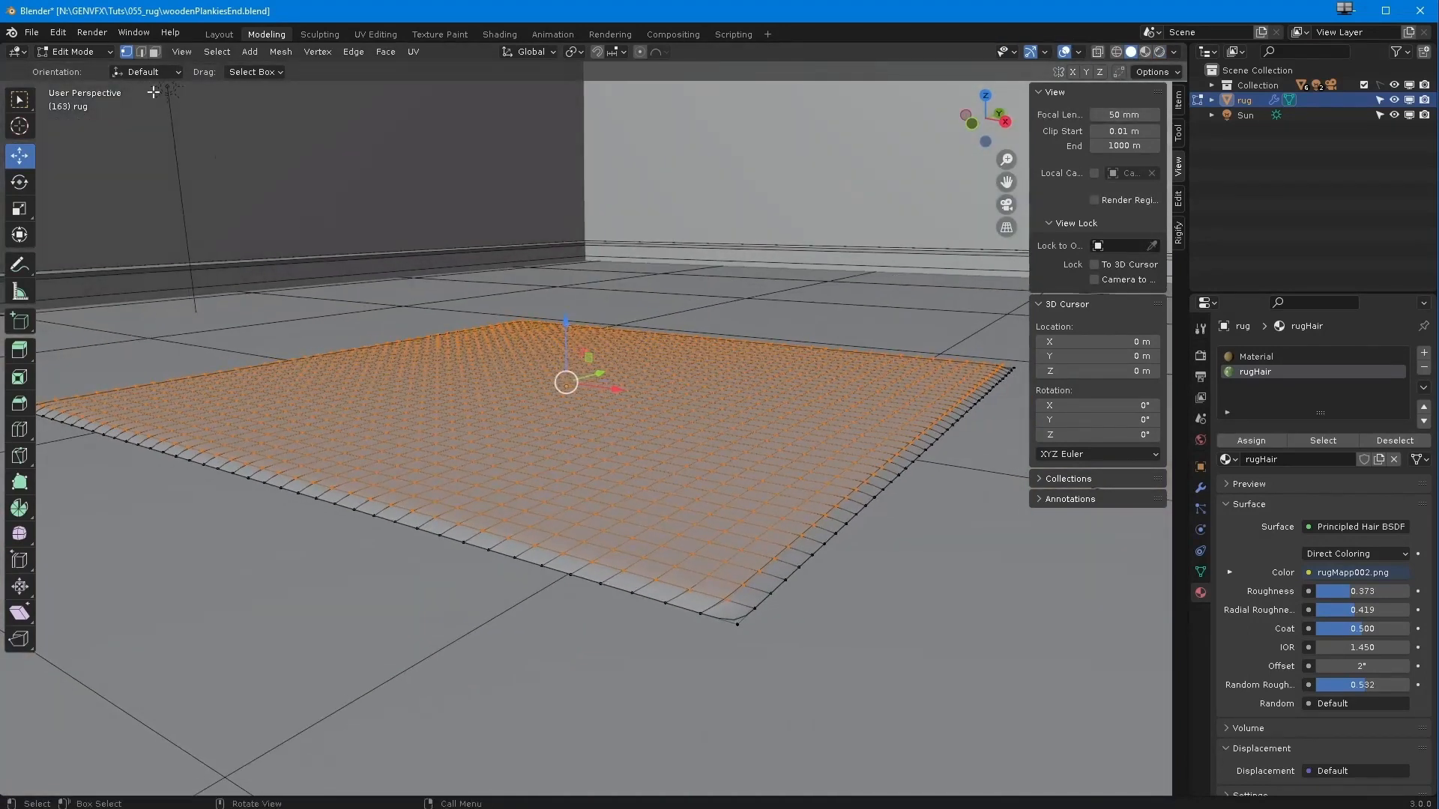
{"action": "left_click", "coordinate": [80, 51]}
{"action": "left_click", "coordinate": [76, 69]}
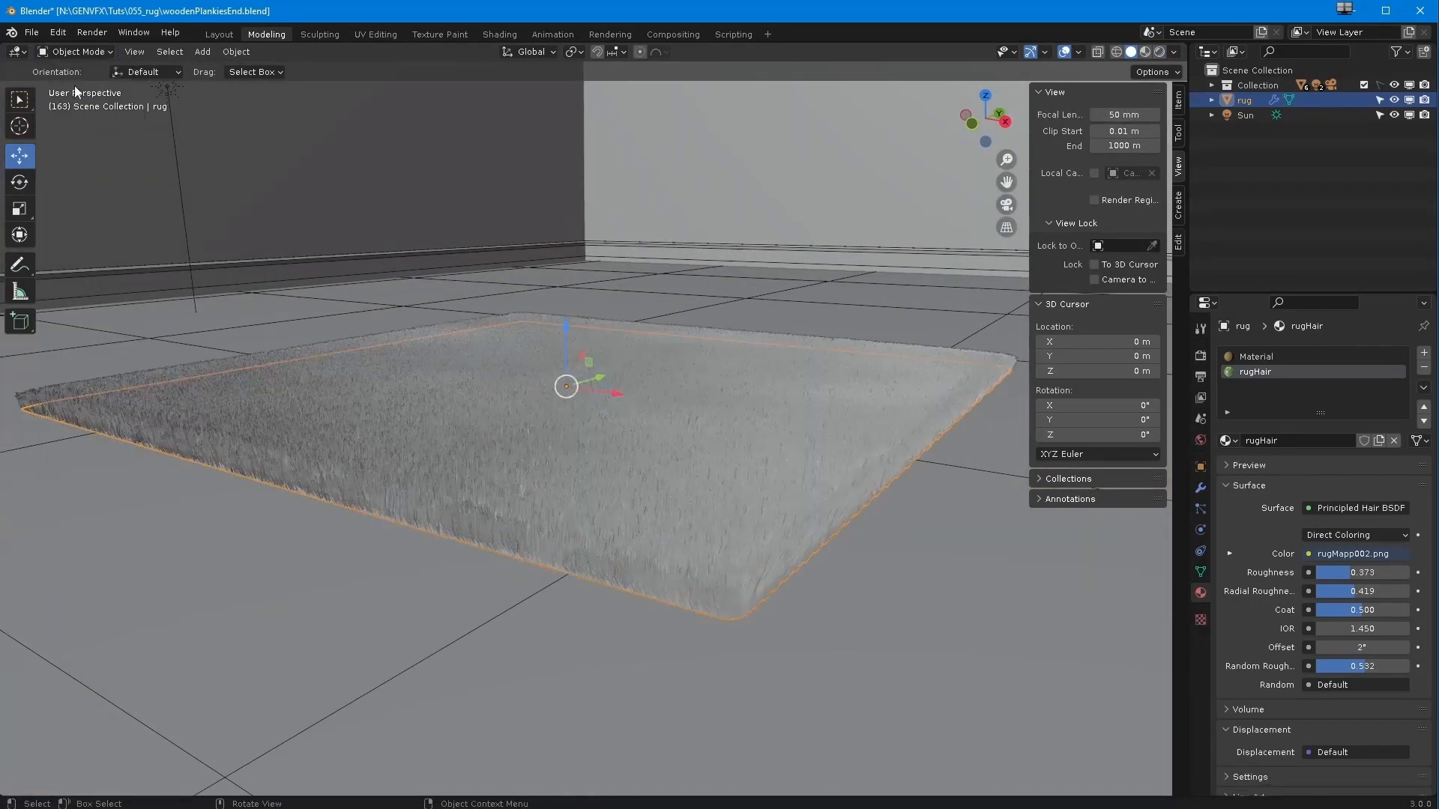
{"action": "middle_click_drag", "start_coordinate": [631, 197], "coordinate": [351, 166]}
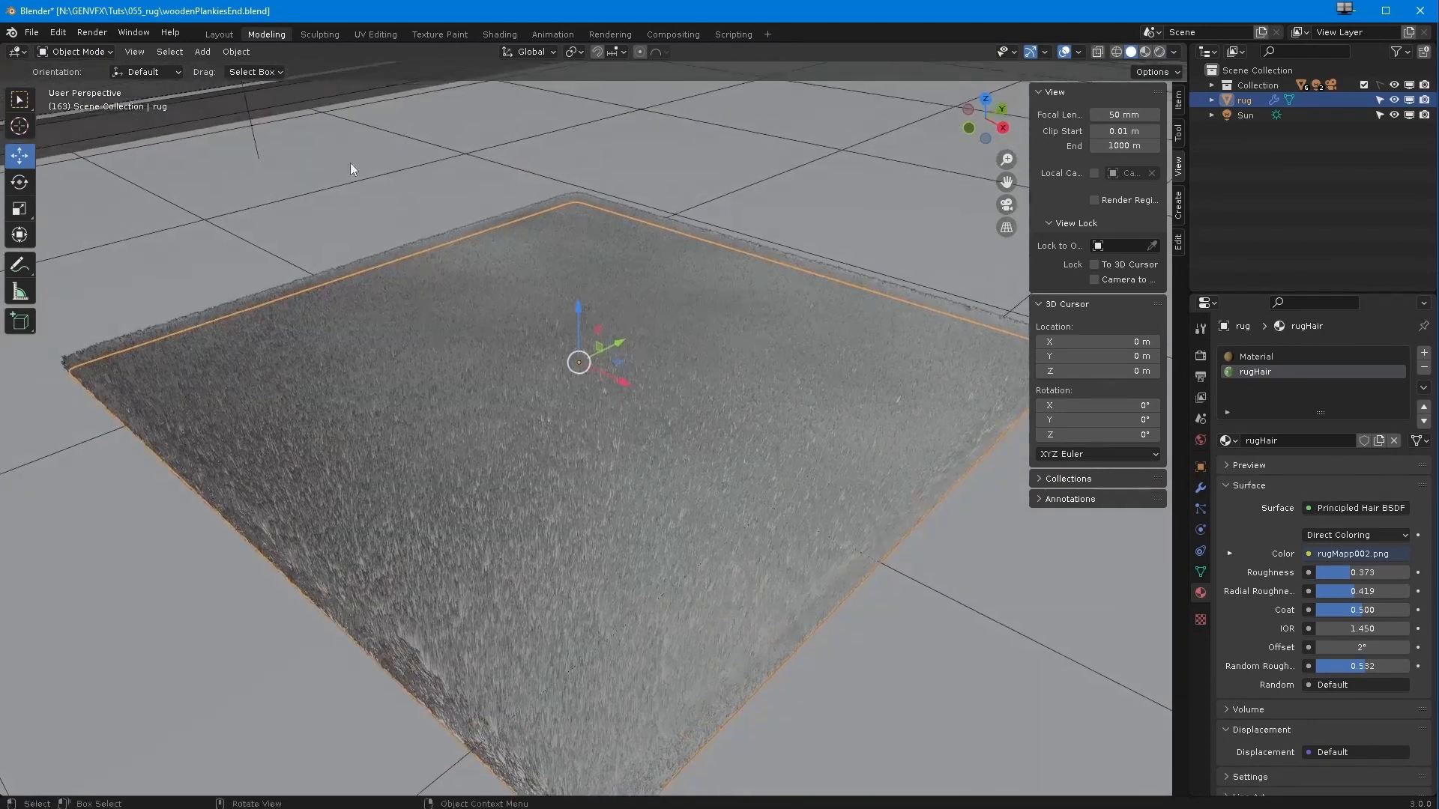
Add an ico sphere with 2 subdivisions and 1 m radius, and move it about 2.17 m along X towards the rug
{"action": "left_click", "coordinate": [197, 53]}
{"action": "mouse_move", "coordinate": [209, 75]}
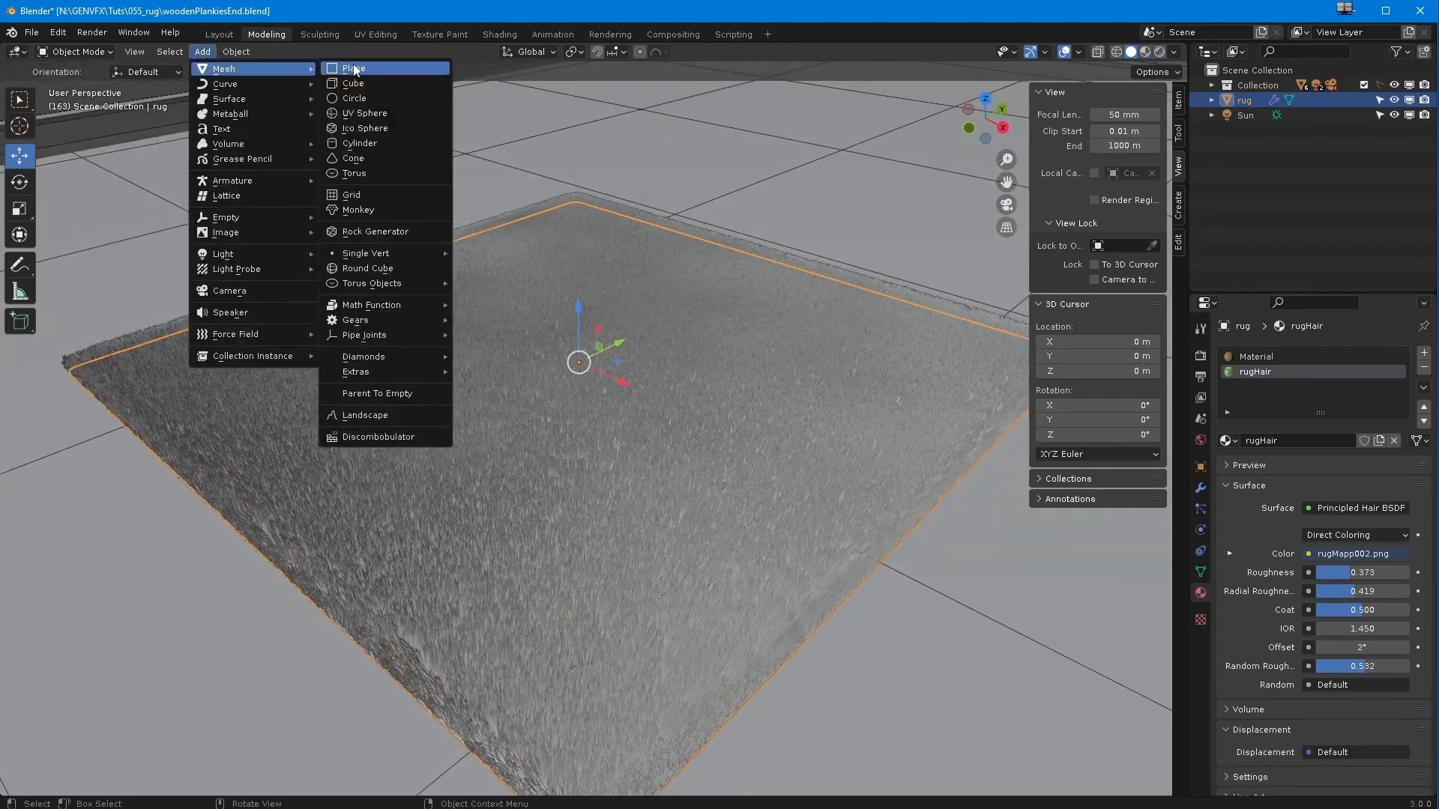
{"action": "left_click", "coordinate": [358, 141]}
{"action": "scroll", "coordinate": [418, 439], "scroll_direction": "down", "scroll_amount": 5}
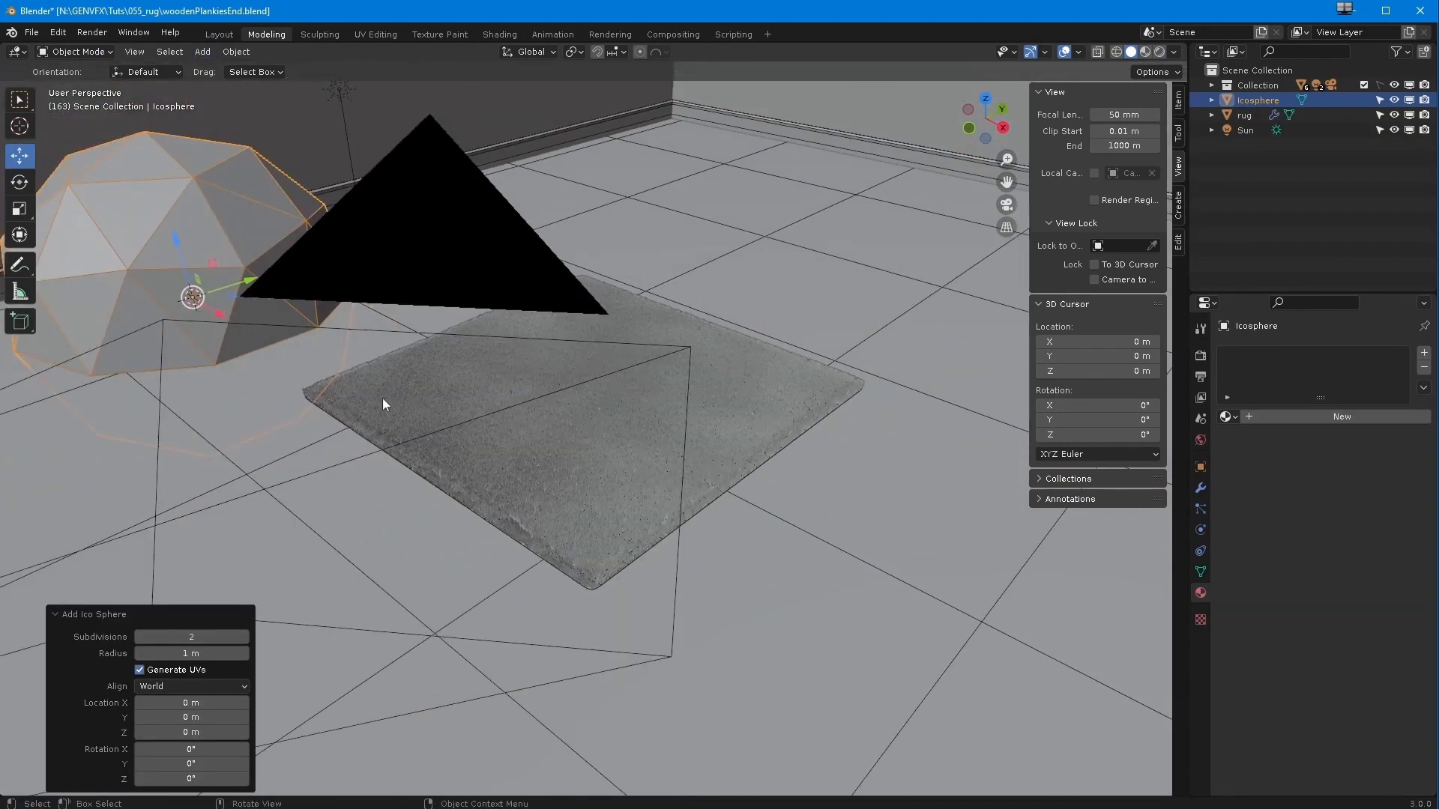
{"action": "middle_click_drag", "start_coordinate": [396, 403], "coordinate": [334, 188]}
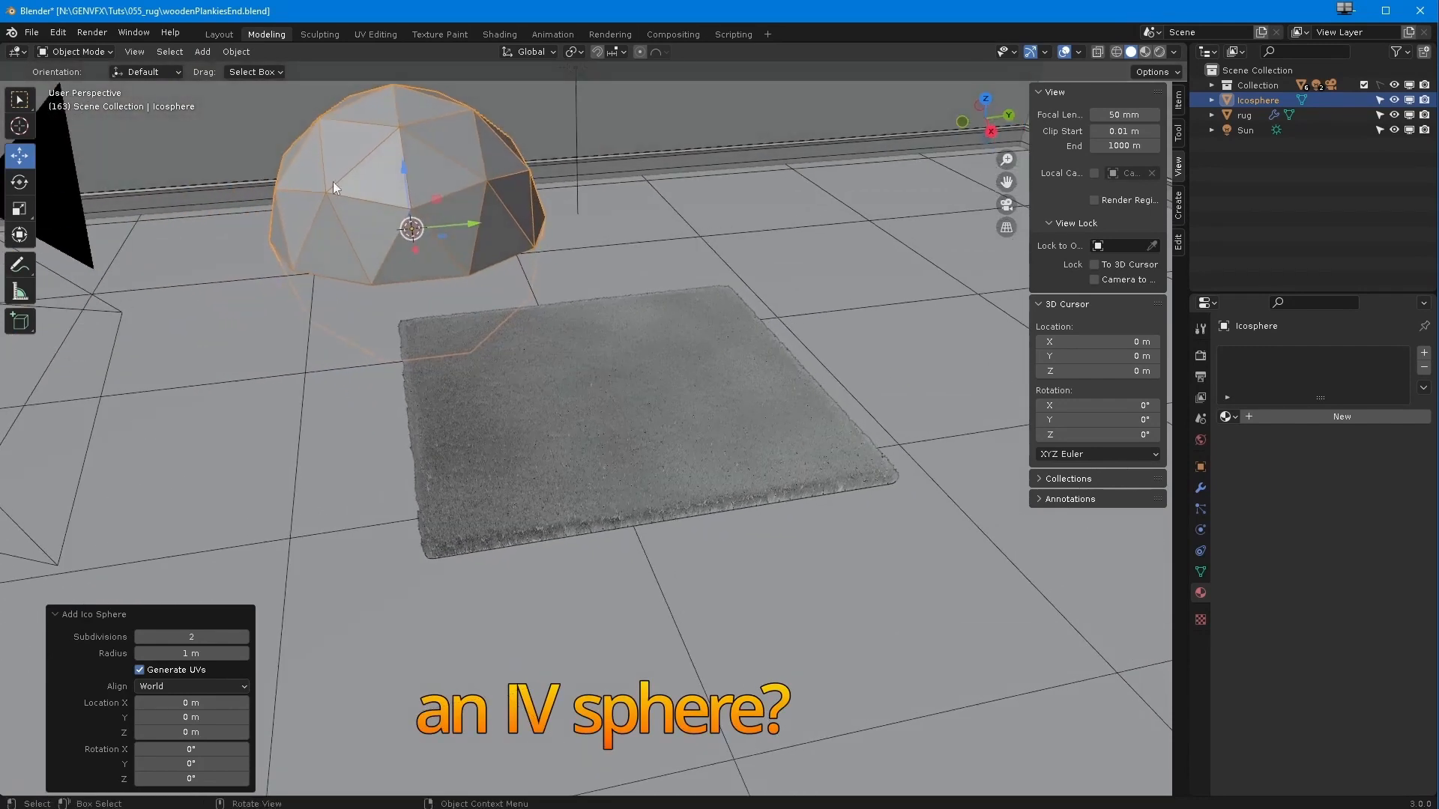
{"action": "left_click_drag", "start_coordinate": [415, 246], "coordinate": [496, 389]}
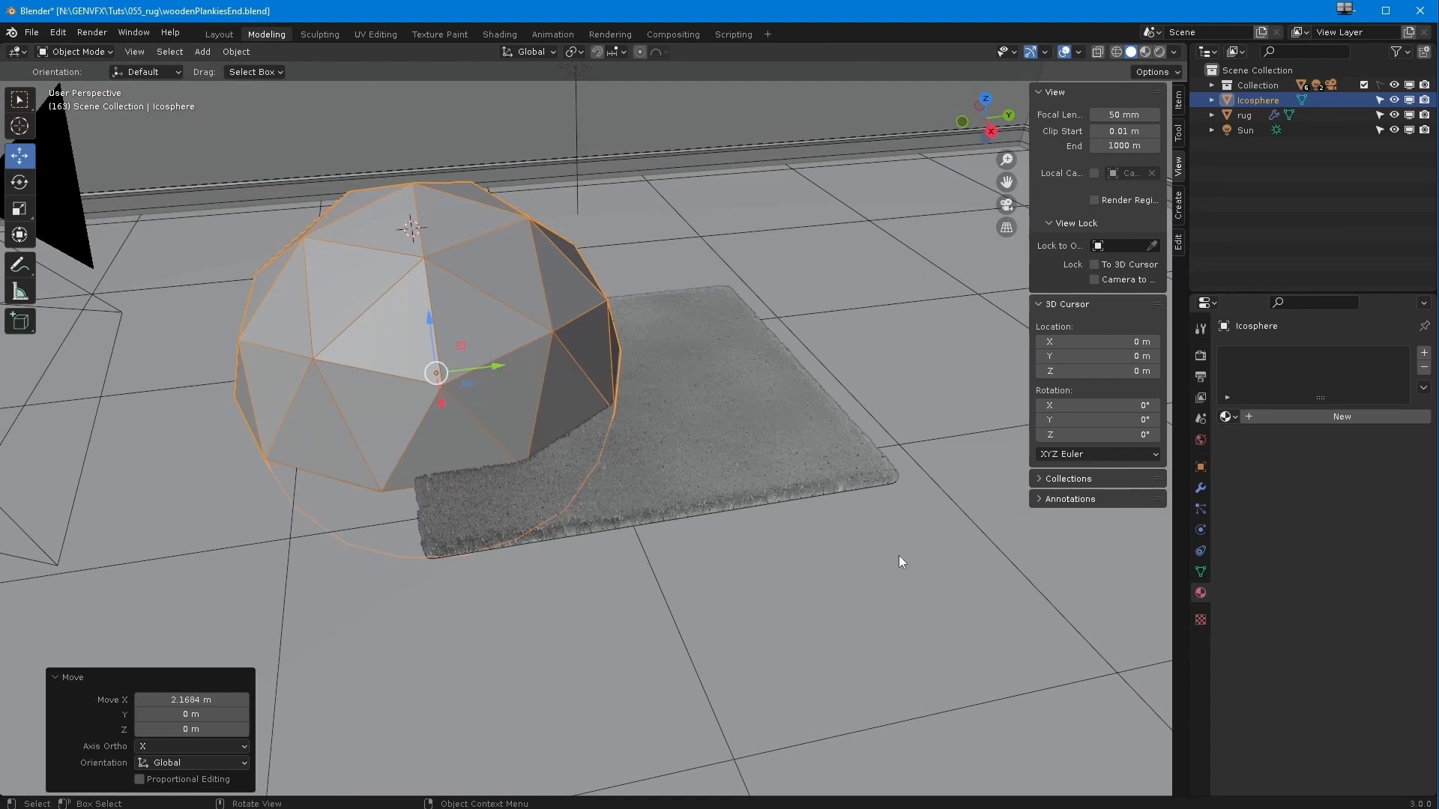
Scale the ico sphere down to about a third of its size and raise it about 0.26 m to sit above the rug
{"action": "key", "text": "s"}
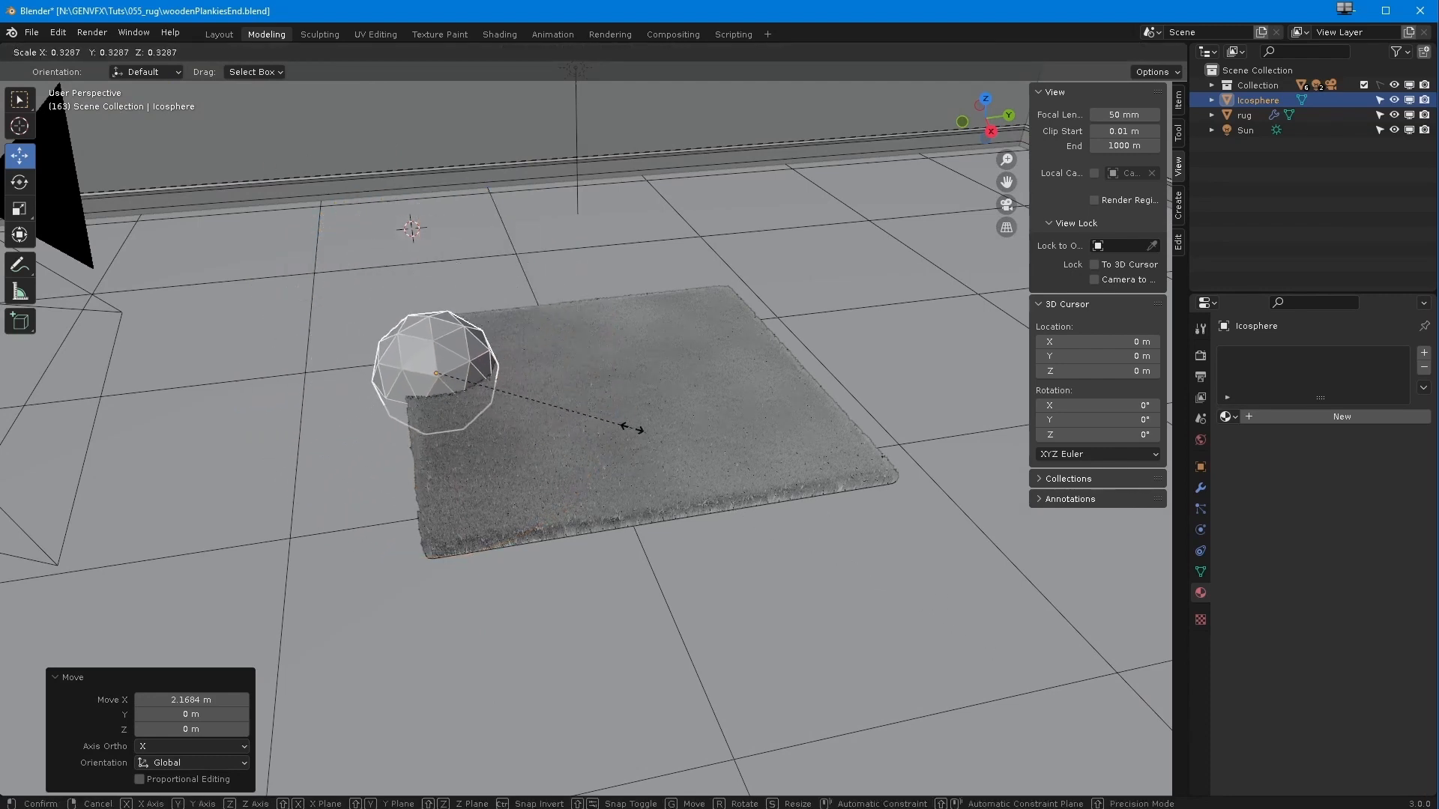
{"action": "left_click", "coordinate": [615, 421]}
{"action": "left_click_drag", "start_coordinate": [501, 359], "coordinate": [539, 263]}
Add a Subdivision Surface modifier to the ico sphere with viewport levels set to 2
{"action": "left_click", "coordinate": [1200, 488]}
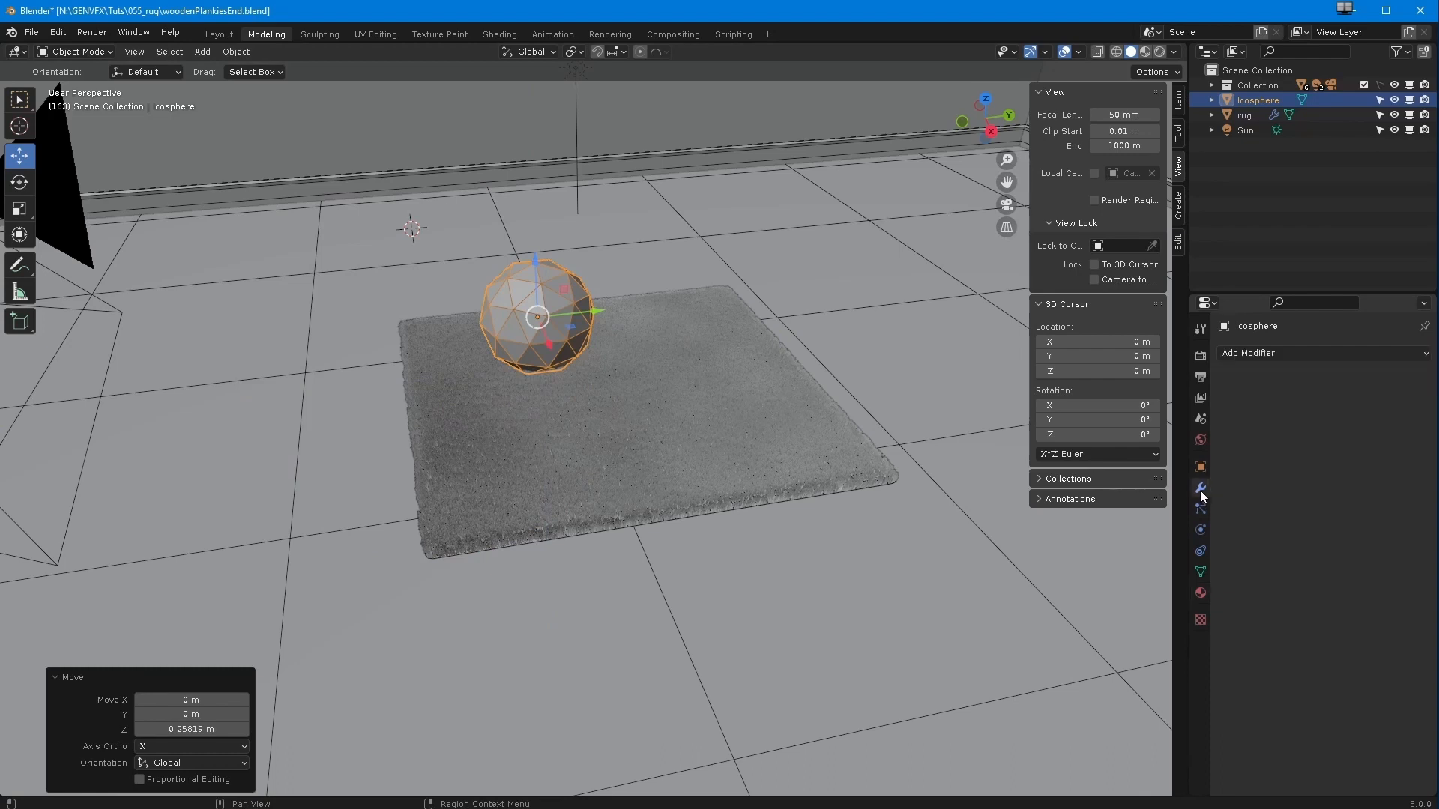
{"action": "left_click", "coordinate": [1238, 352]}
{"action": "left_click", "coordinate": [1149, 625]}
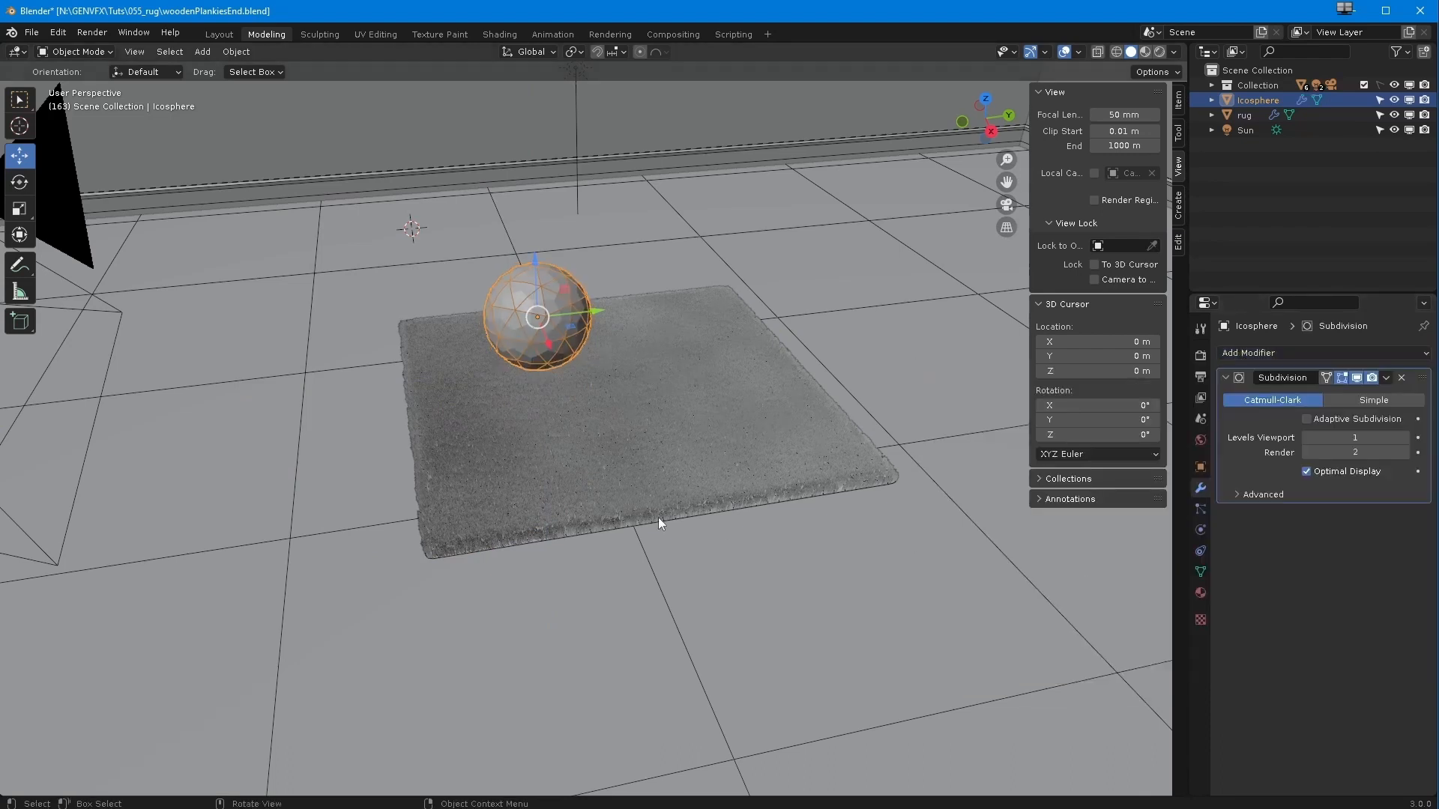
{"action": "middle_click_drag", "start_coordinate": [658, 517], "coordinate": [672, 485]}
{"action": "scroll", "coordinate": [672, 485], "scroll_direction": "up", "scroll_amount": 5}
{"action": "left_click", "coordinate": [1404, 437]}
Adjust the sphere's position so it rests on the rug, shifting it about 0.09 m along X
{"action": "middle_click_drag", "start_coordinate": [516, 331], "coordinate": [639, 324]}
{"action": "left_click_drag", "start_coordinate": [465, 257], "coordinate": [455, 225]}
{"action": "middle_click_drag", "start_coordinate": [455, 225], "coordinate": [549, 317]}
{"action": "left_click_drag", "start_coordinate": [559, 303], "coordinate": [576, 313]}
{"action": "middle_click_drag", "start_coordinate": [576, 313], "coordinate": [488, 376]}
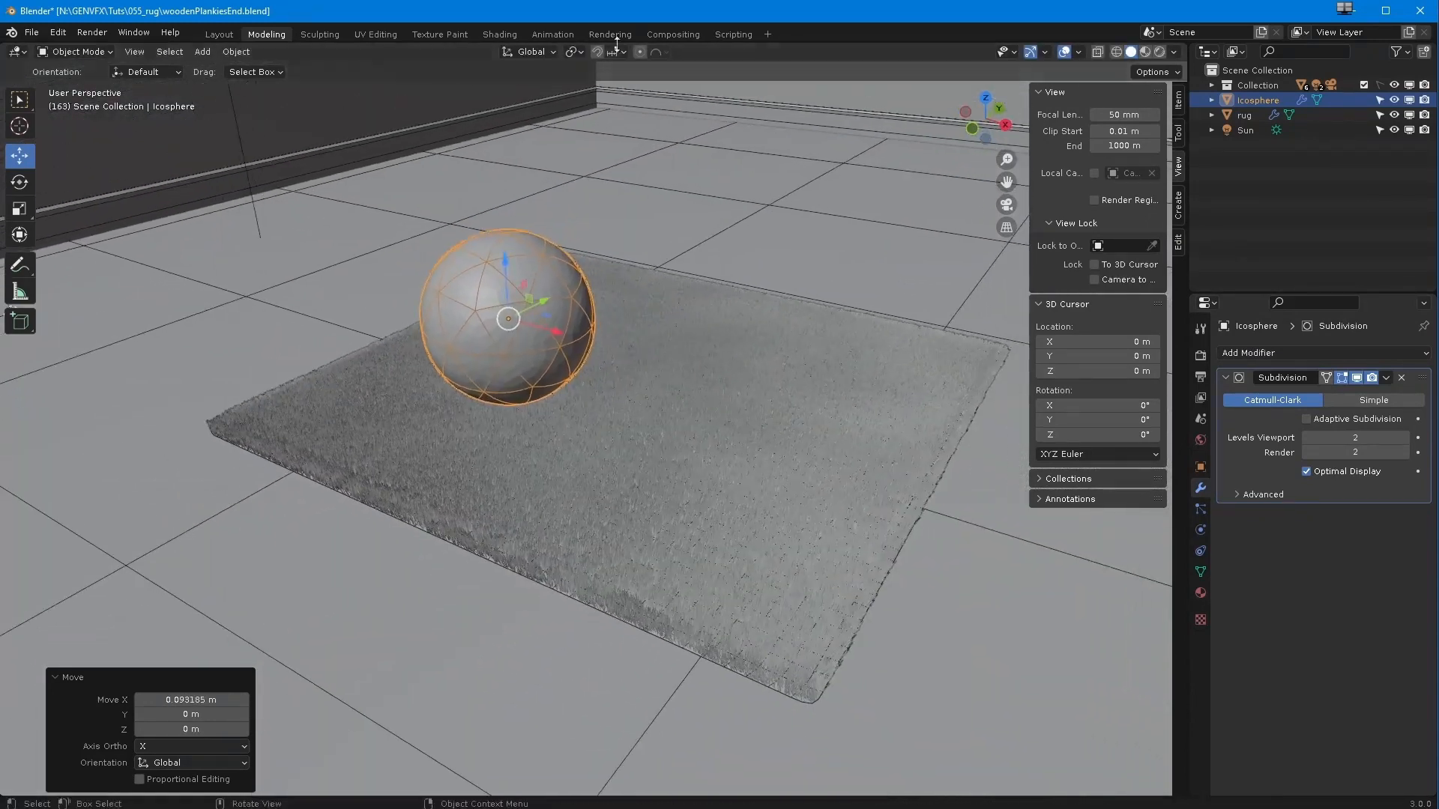
In the Shading workspace, give the sphere a new material with a red base color
{"action": "left_click", "coordinate": [500, 34]}
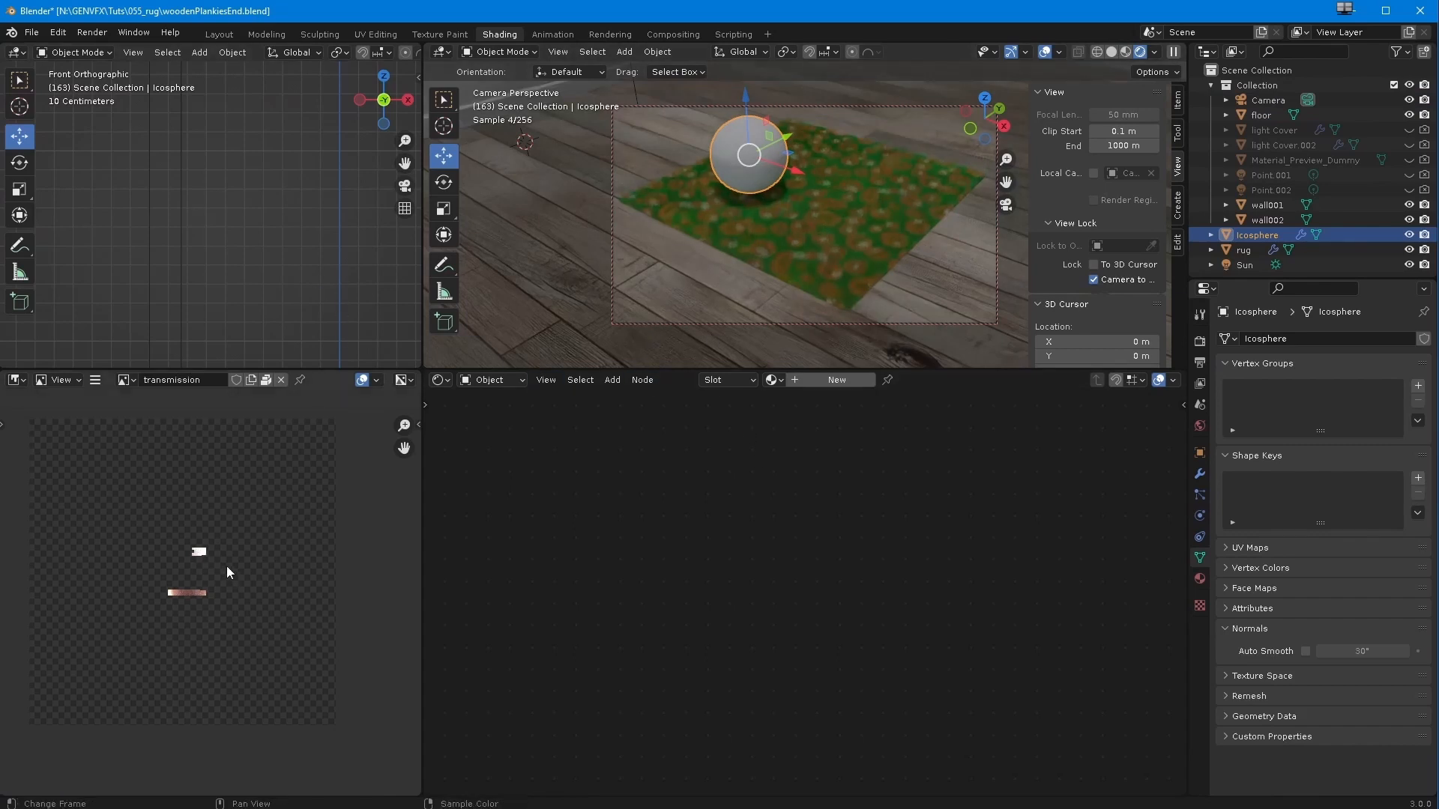
{"action": "scroll", "coordinate": [315, 509], "scroll_direction": "up", "scroll_amount": 5}
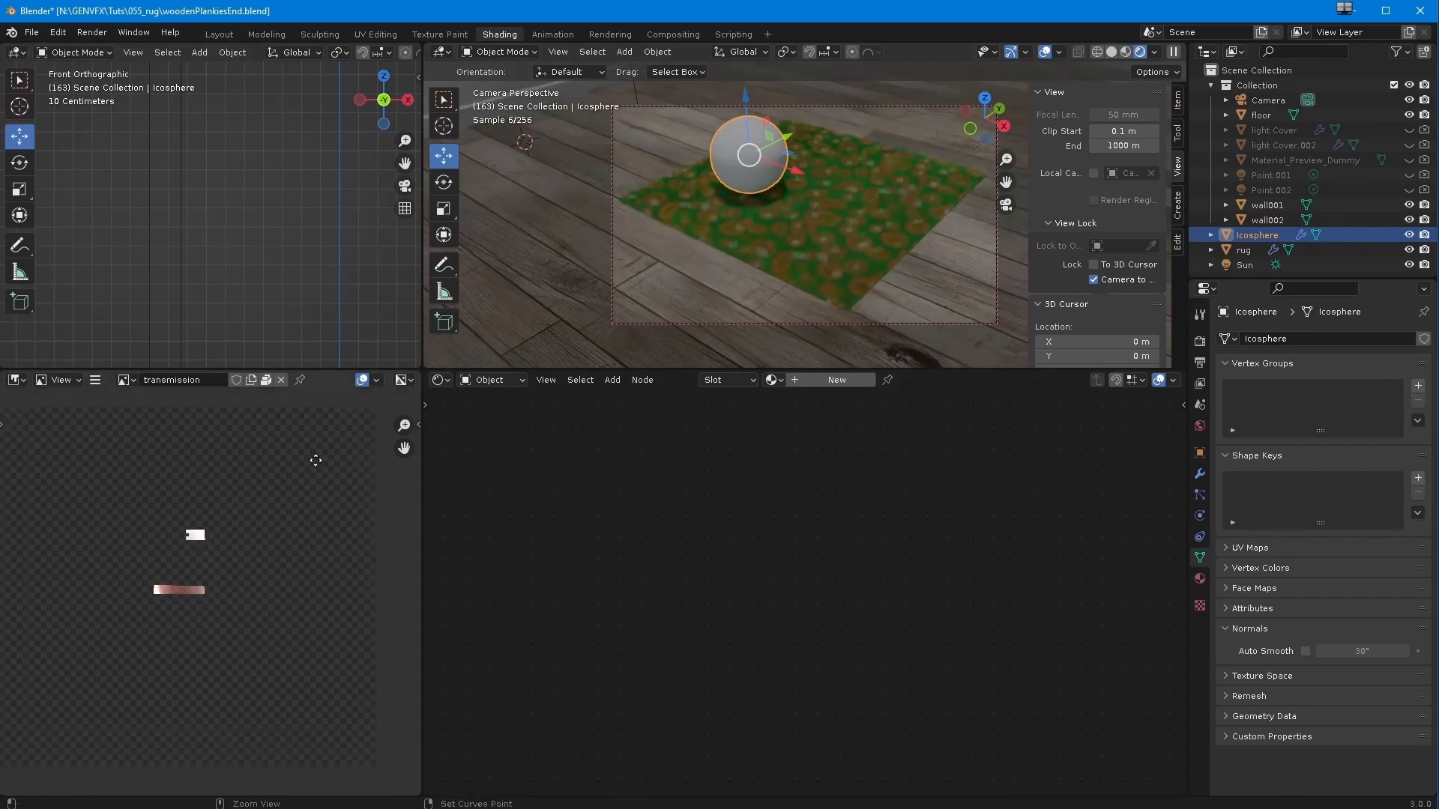
{"action": "scroll", "coordinate": [302, 456], "scroll_direction": "down", "scroll_amount": 8}
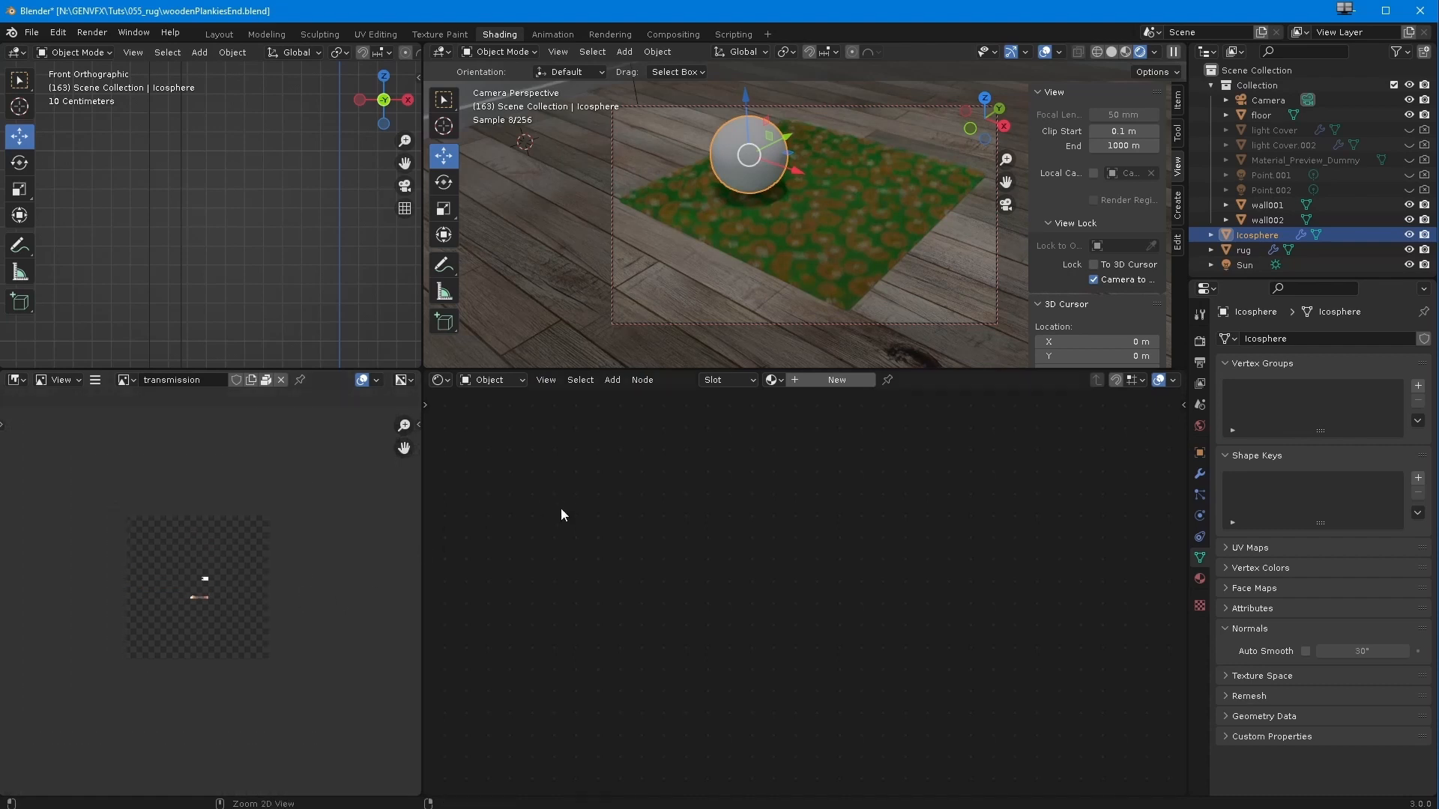
{"action": "left_click", "coordinate": [797, 382]}
{"action": "left_click", "coordinate": [908, 546]}
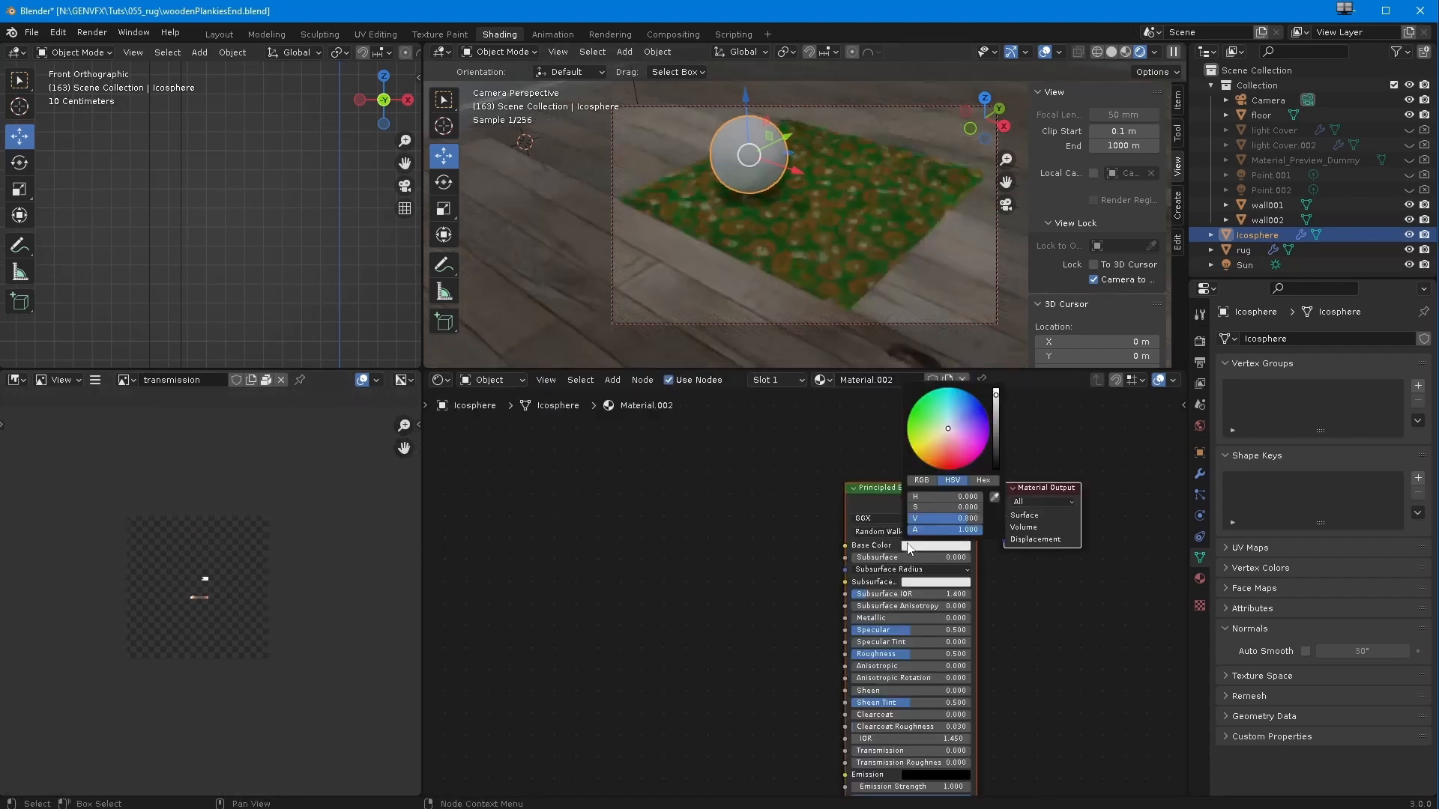
{"action": "left_click_drag", "start_coordinate": [946, 425], "coordinate": [943, 468]}
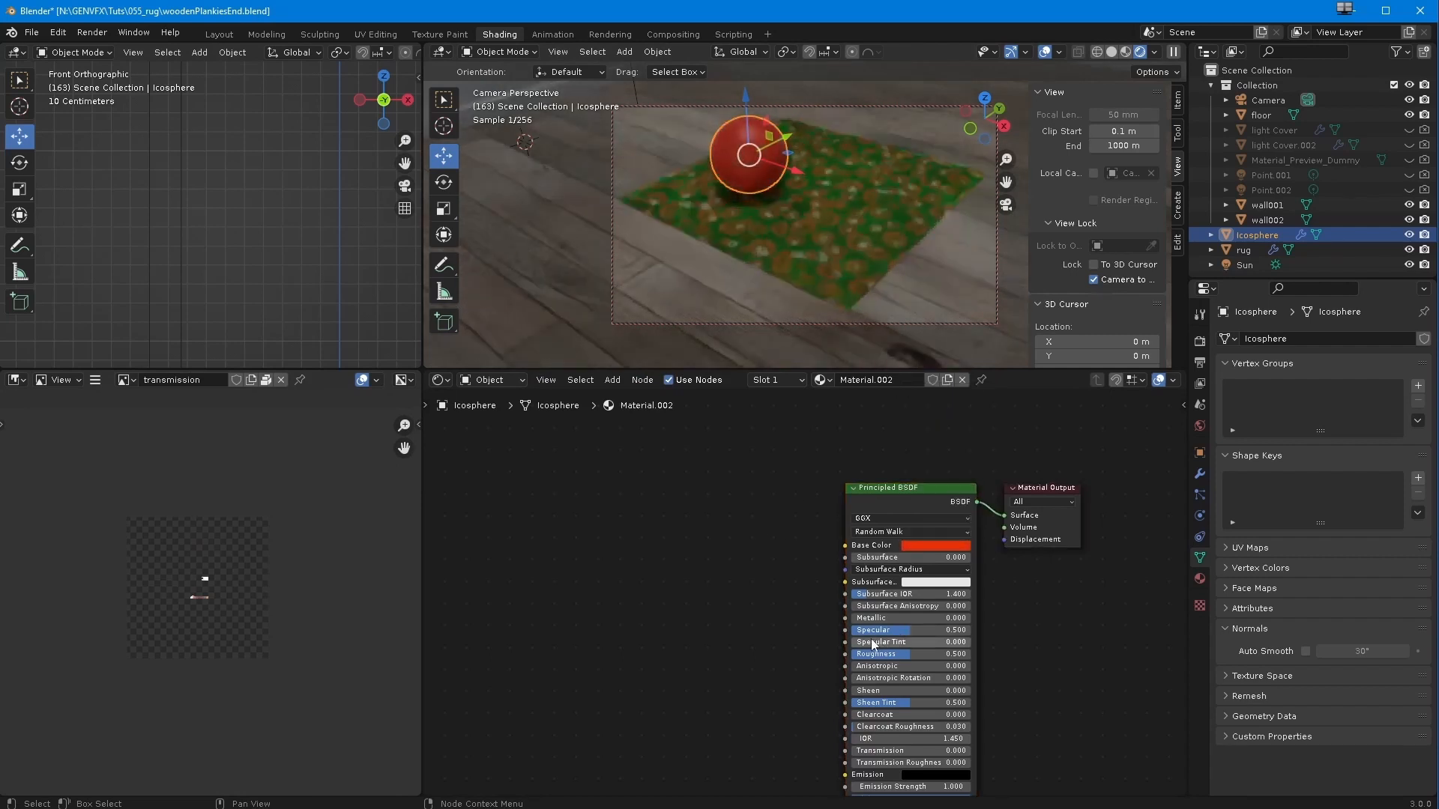
Set the sphere material's Roughness to 0.245, Specular to 1 and Subsurface to 0.05
{"action": "left_click_drag", "start_coordinate": [903, 659], "coordinate": [984, 637]}
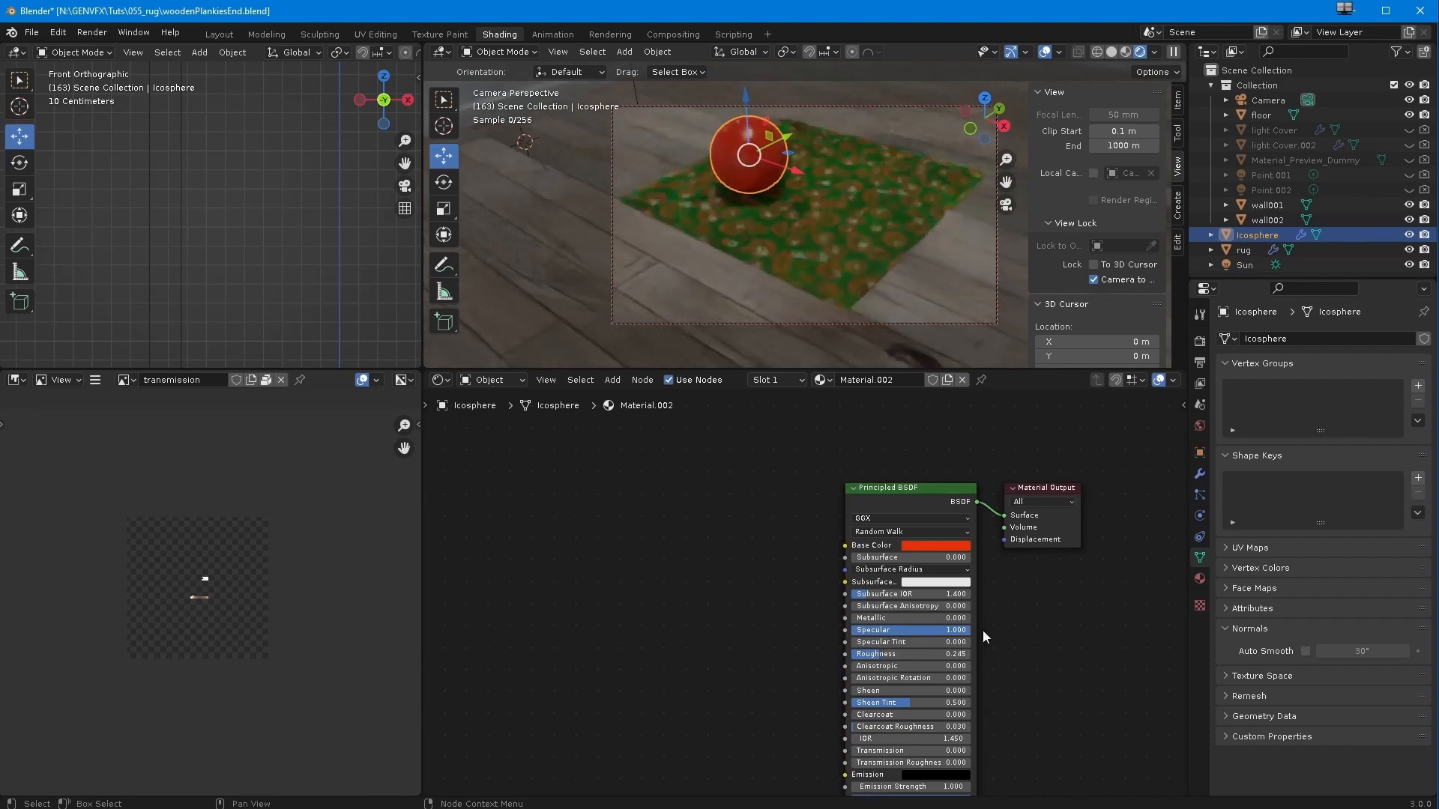
{"action": "left_click", "coordinate": [887, 557]}
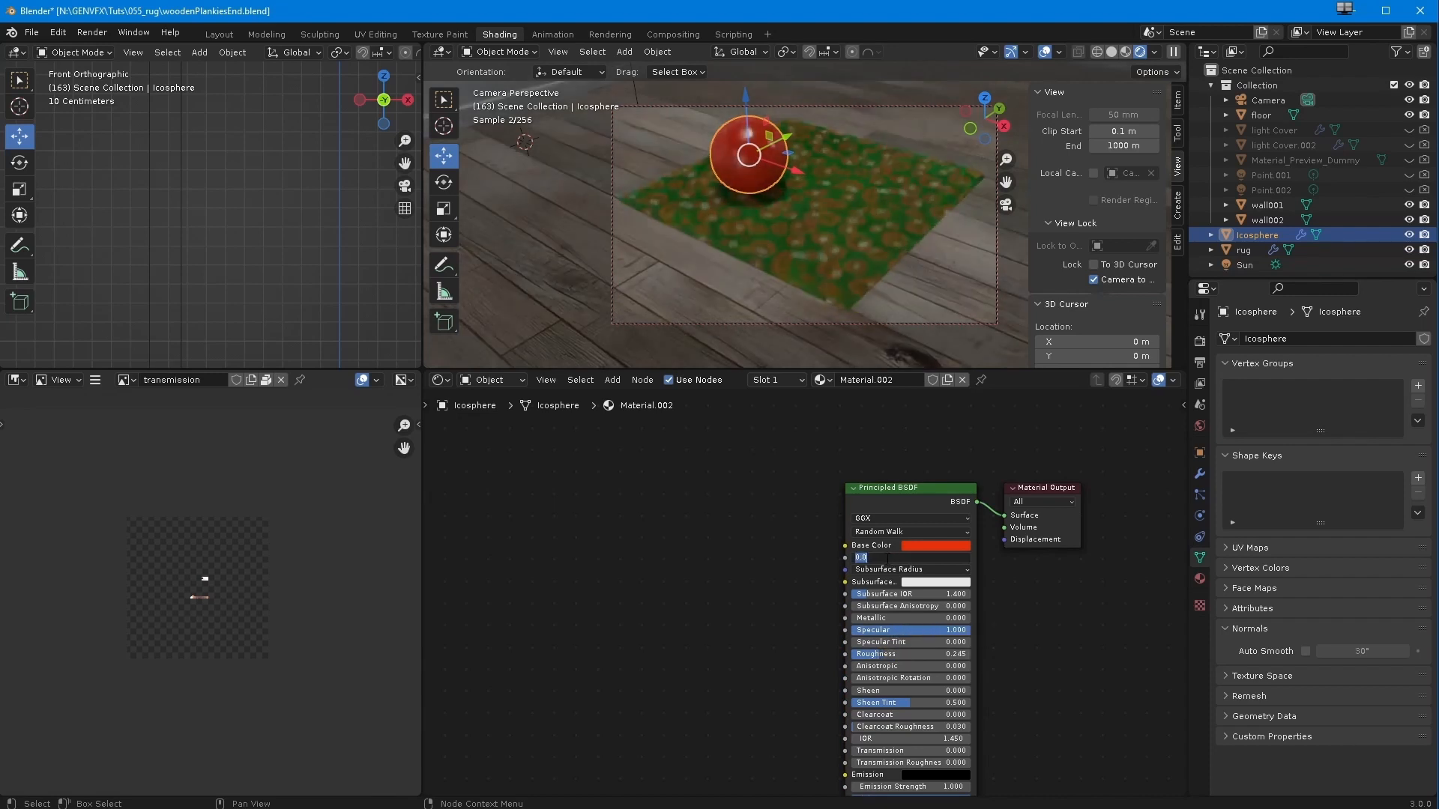
{"action": "key", "text": "Return"}
{"action": "left_click", "coordinate": [883, 558]}
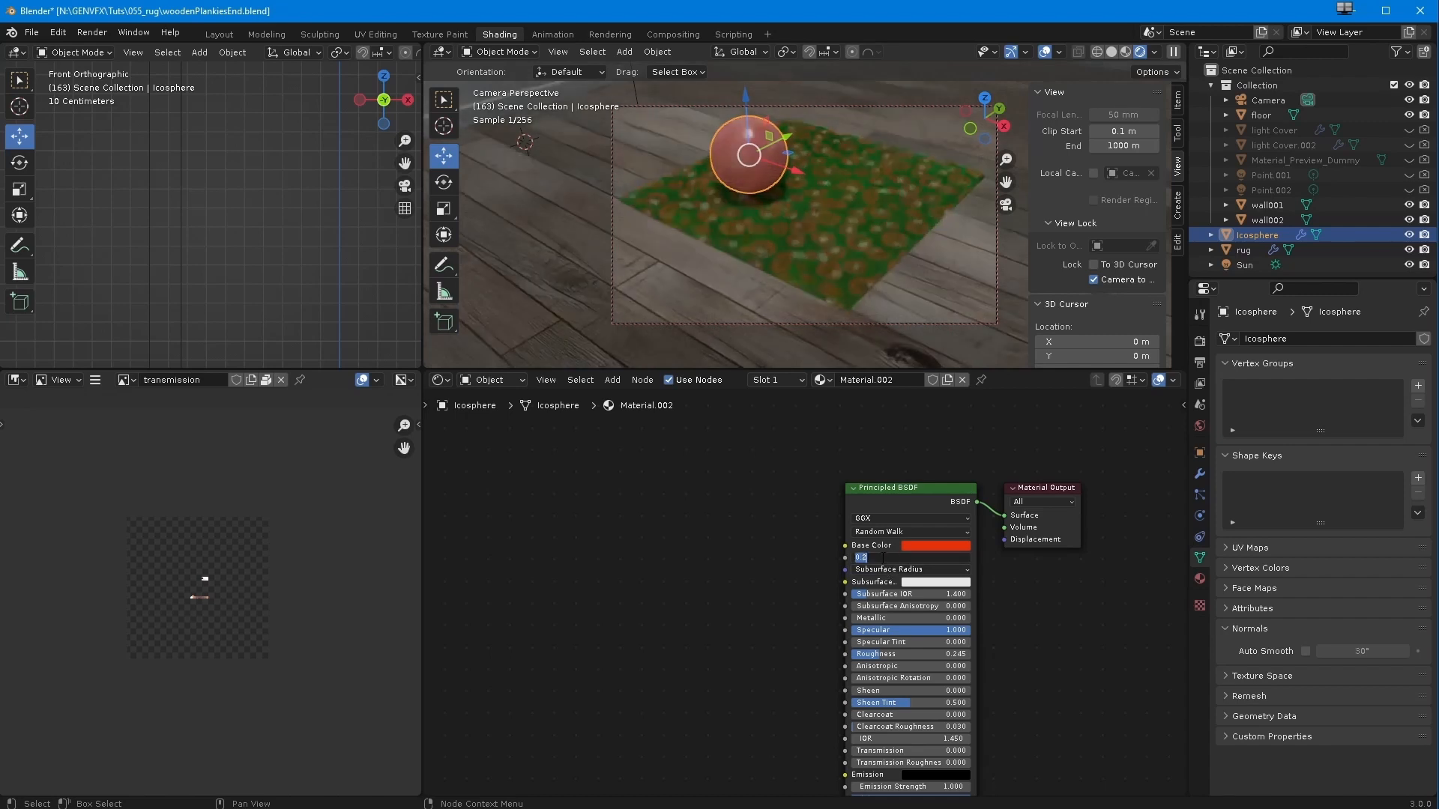
{"action": "type", "text": ".05"}
{"action": "key", "text": "Return"}
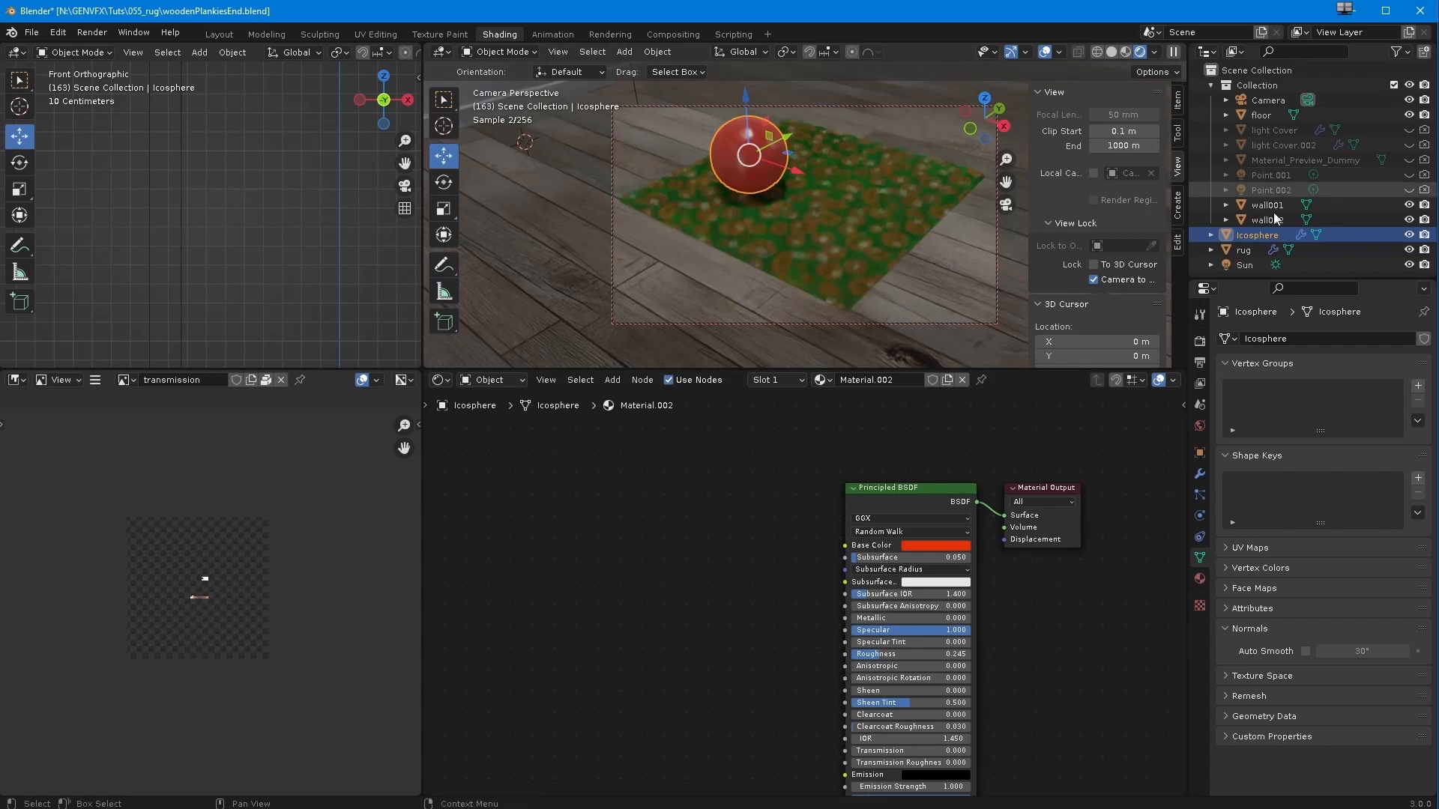
Tilt the Sun light around the X axis in the right side view so its rays slant across the scene
{"action": "left_click", "coordinate": [1244, 267]}
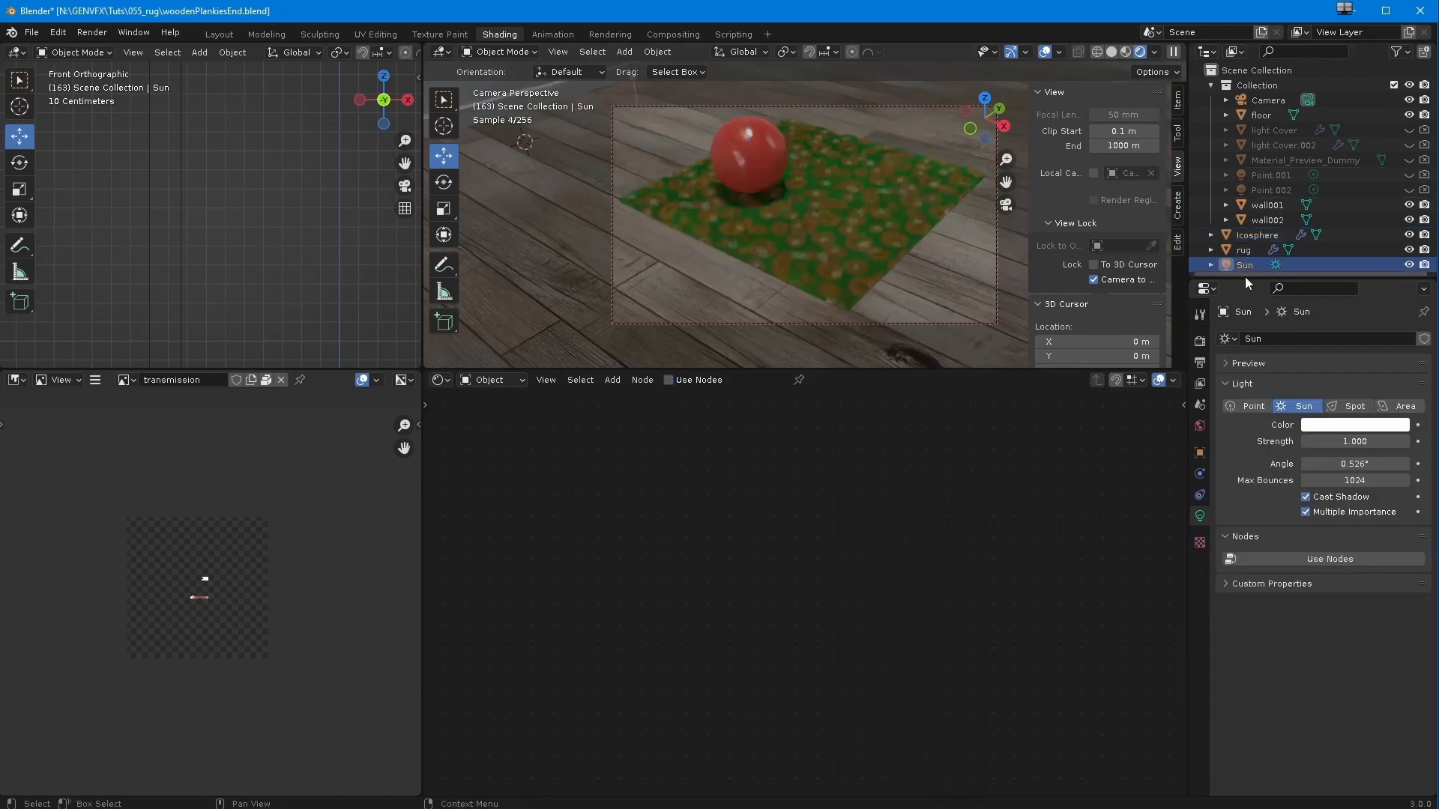
{"action": "left_click", "coordinate": [442, 184]}
{"action": "scroll", "coordinate": [201, 158], "scroll_direction": "down", "scroll_amount": 12}
{"action": "scroll", "coordinate": [215, 205], "scroll_direction": "up", "scroll_amount": 5}
{"action": "middle_click_drag", "start_coordinate": [222, 282], "coordinate": [201, 255], "text": "shift"}
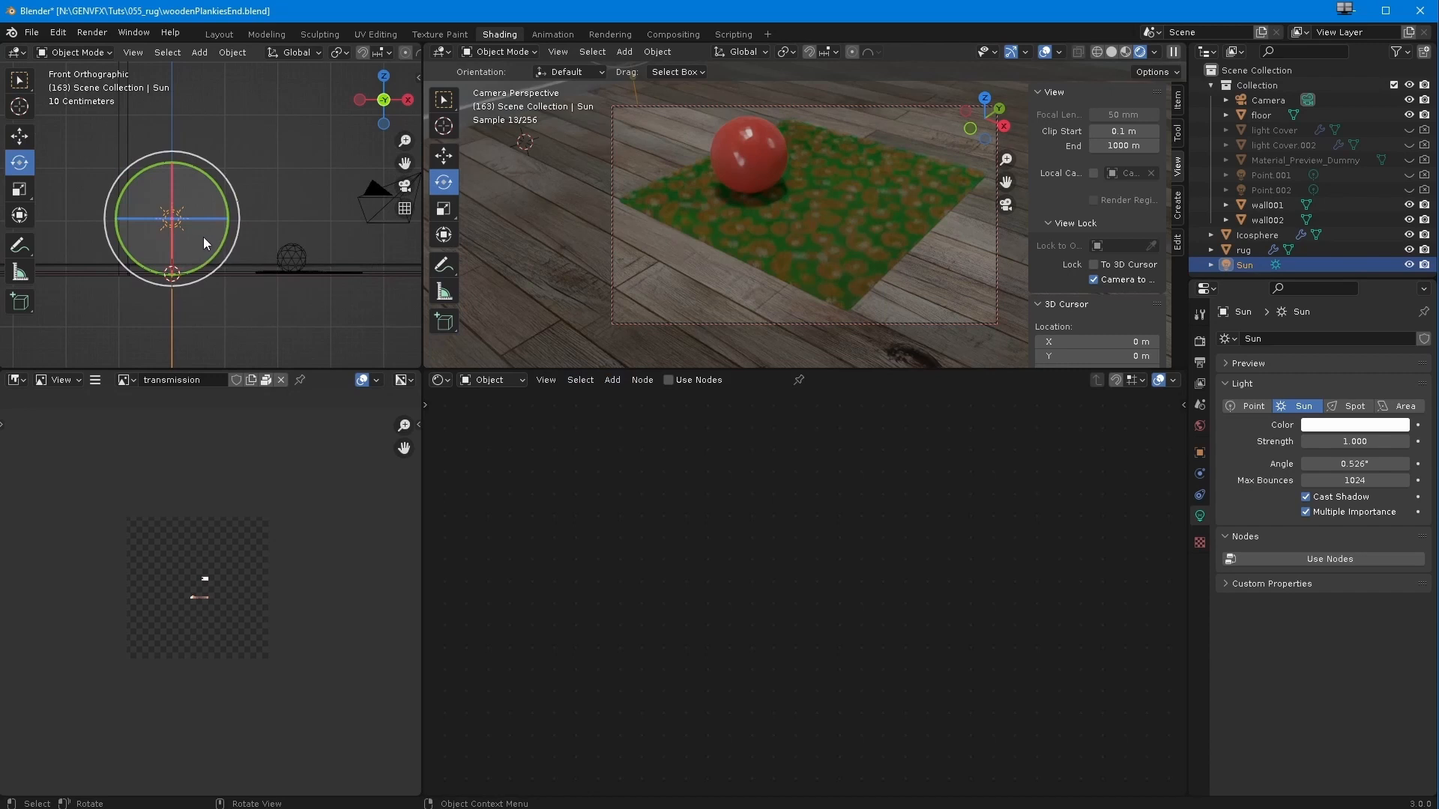
{"action": "key", "text": "KP_3"}
{"action": "middle_click_drag", "start_coordinate": [208, 263], "coordinate": [272, 277], "text": "shift"}
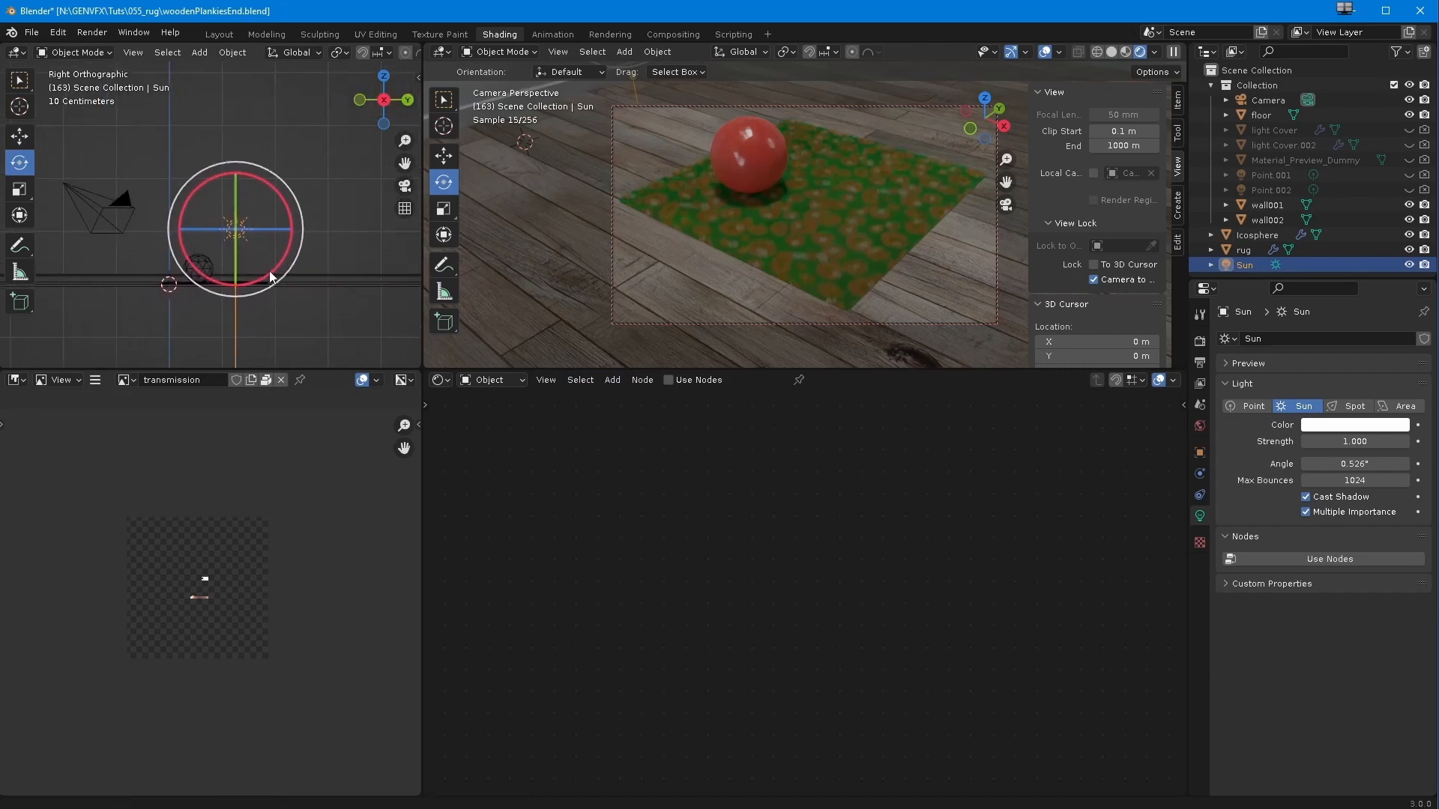
{"action": "left_click_drag", "start_coordinate": [184, 215], "coordinate": [207, 279]}
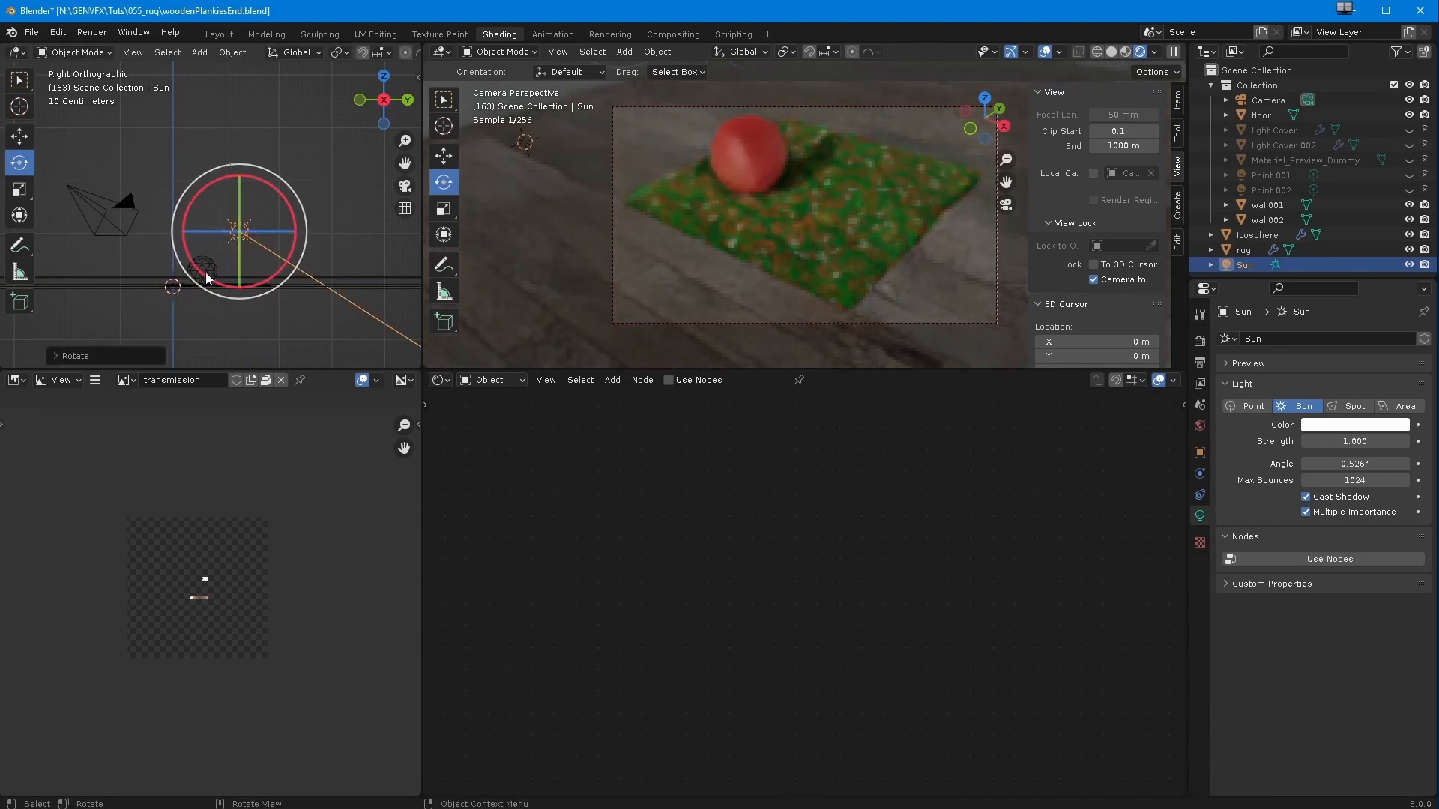
Rotate the Sun light around the Z axis in the top view to aim it towards the rug
{"action": "key", "text": "KP_7"}
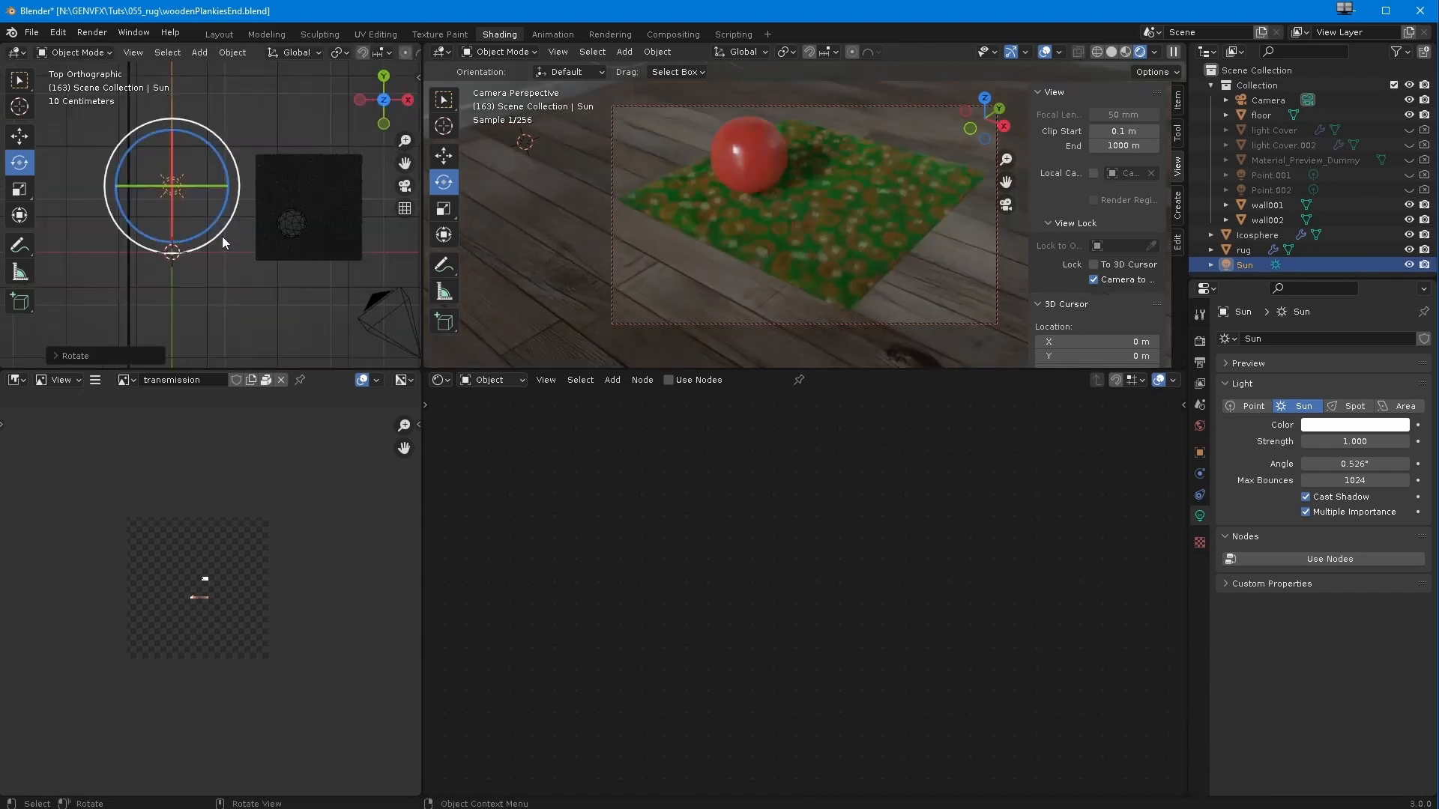
{"action": "left_click_drag", "start_coordinate": [218, 217], "coordinate": [130, 247]}
{"action": "middle_click_drag", "start_coordinate": [191, 286], "coordinate": [184, 146]}
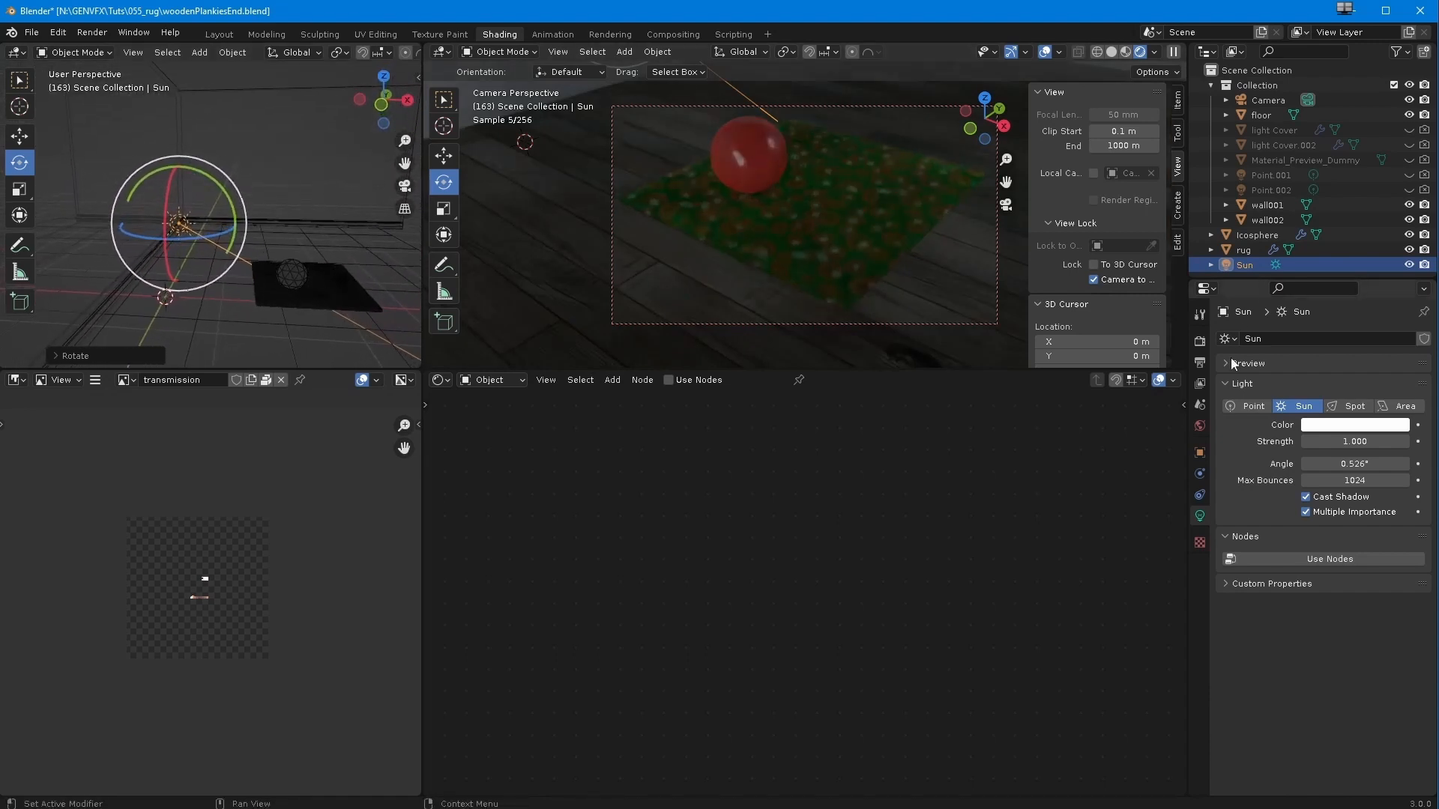
Change the Sun to a Point light with 90 W power, then move it along X towards the rug and raise it
{"action": "left_click", "coordinate": [1248, 407]}
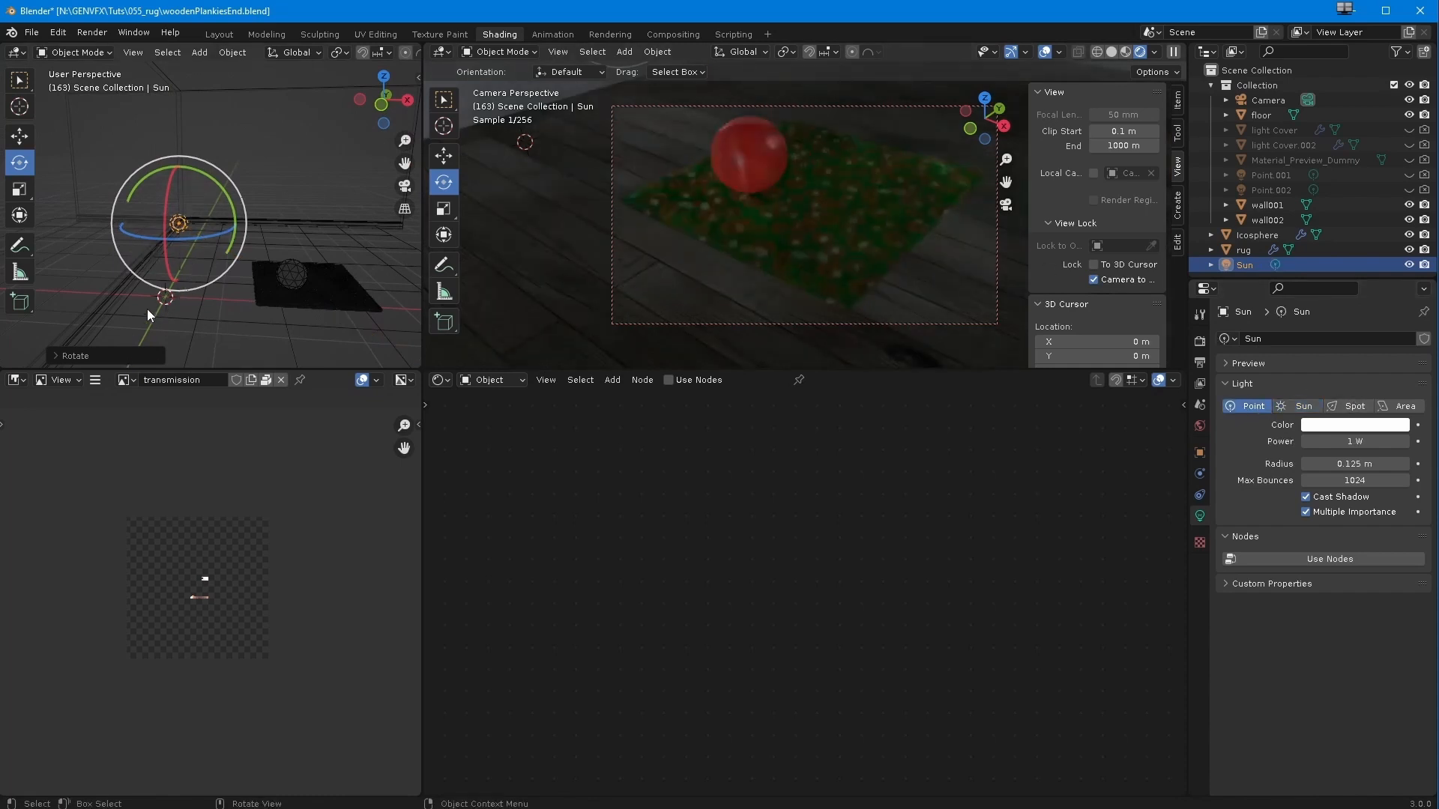
{"action": "left_click", "coordinate": [1335, 442]}
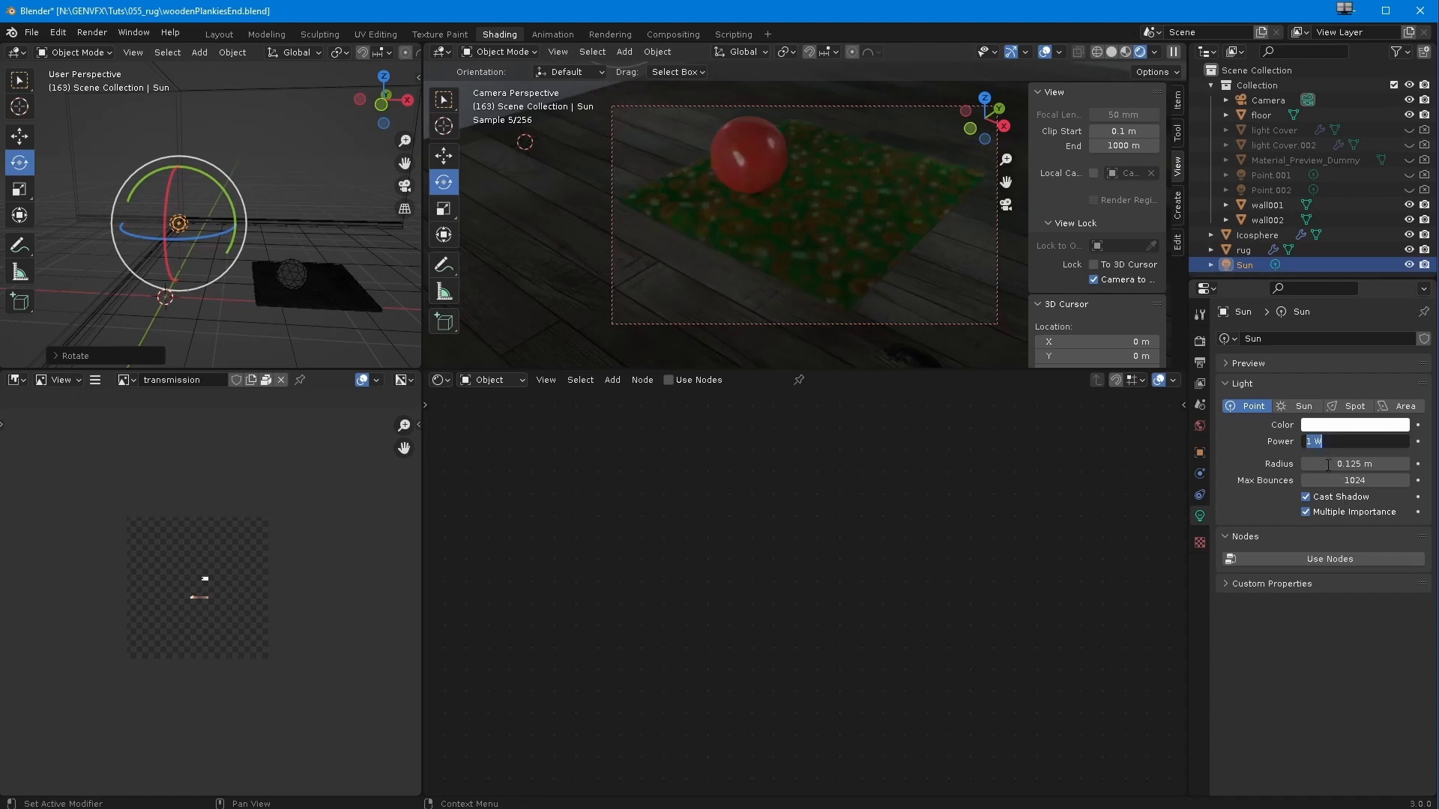
{"action": "key", "text": "Return"}
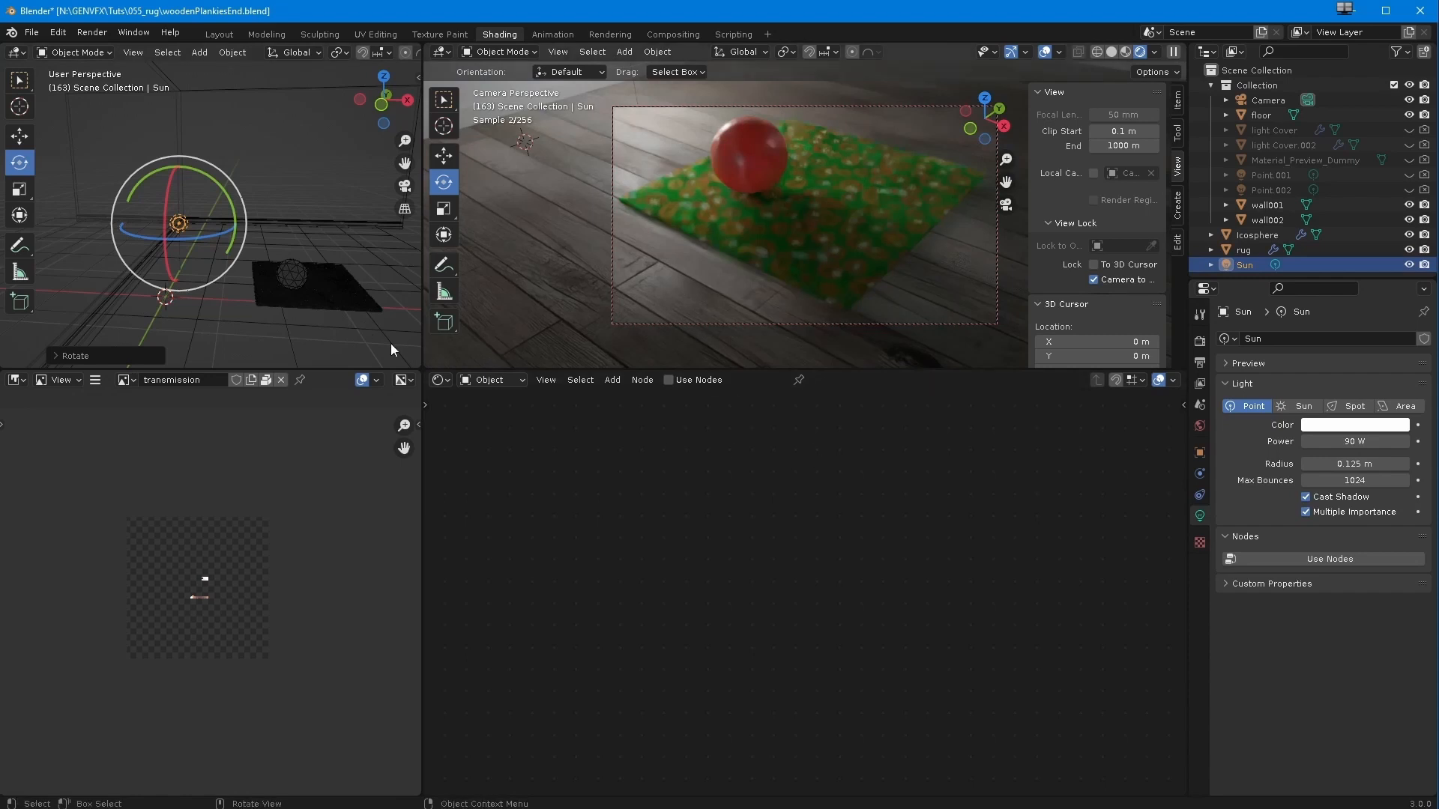
{"action": "left_click", "coordinate": [20, 135]}
{"action": "left_click_drag", "start_coordinate": [243, 225], "coordinate": [270, 225]}
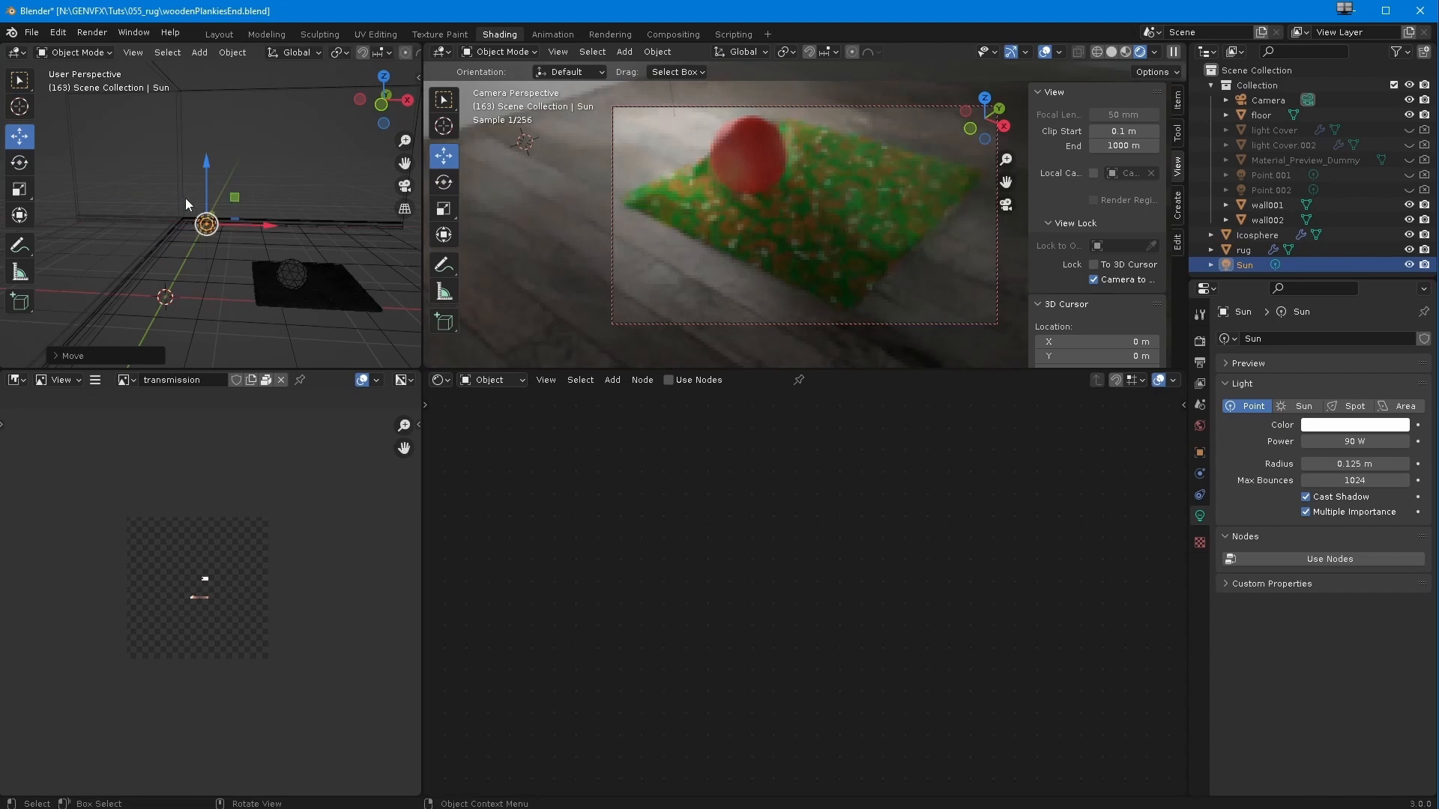
{"action": "left_click_drag", "start_coordinate": [204, 165], "coordinate": [192, 138]}
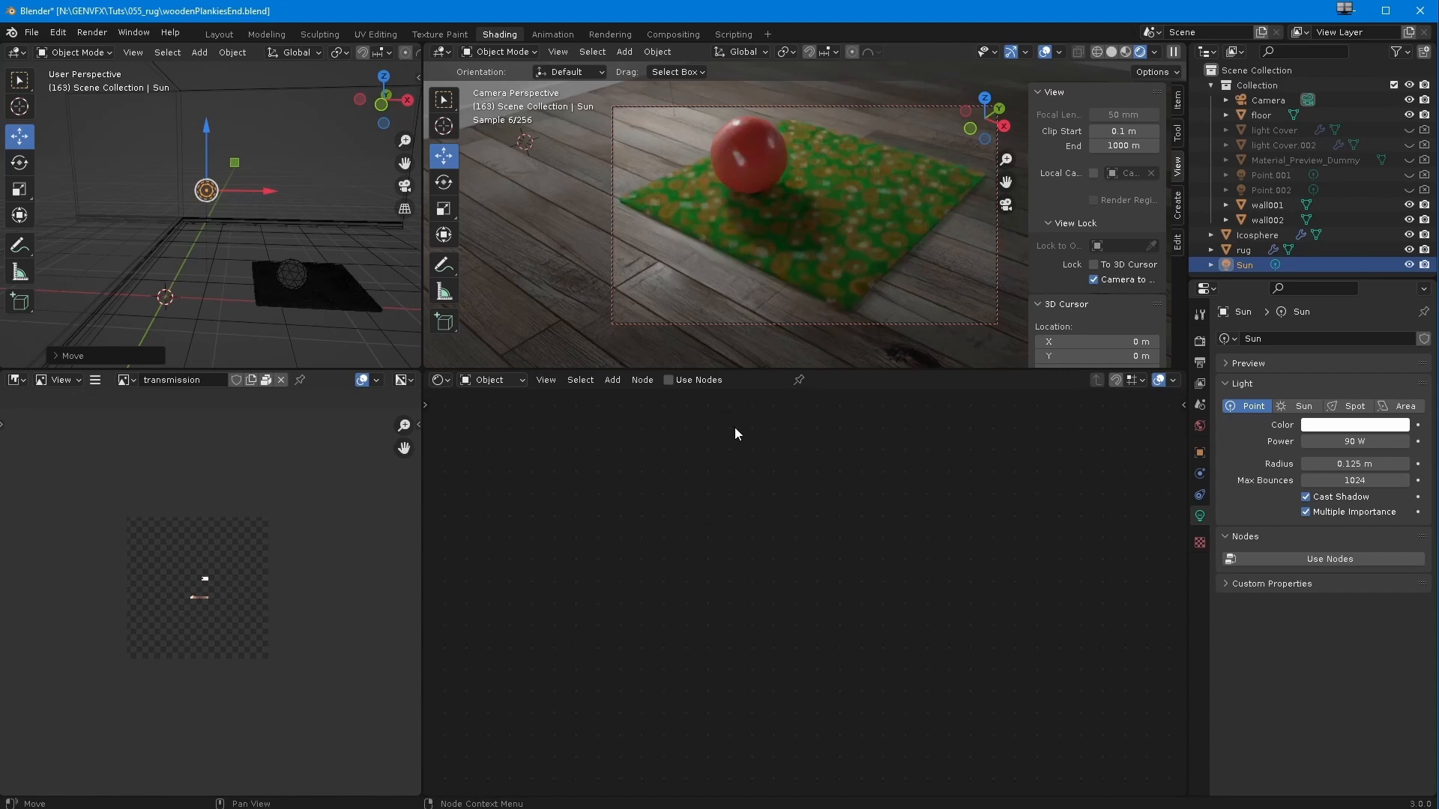
In the Rendering workspace, set the render Max Samples to 512 and its Noise Threshold to 0.005
{"action": "left_click", "coordinate": [601, 33]}
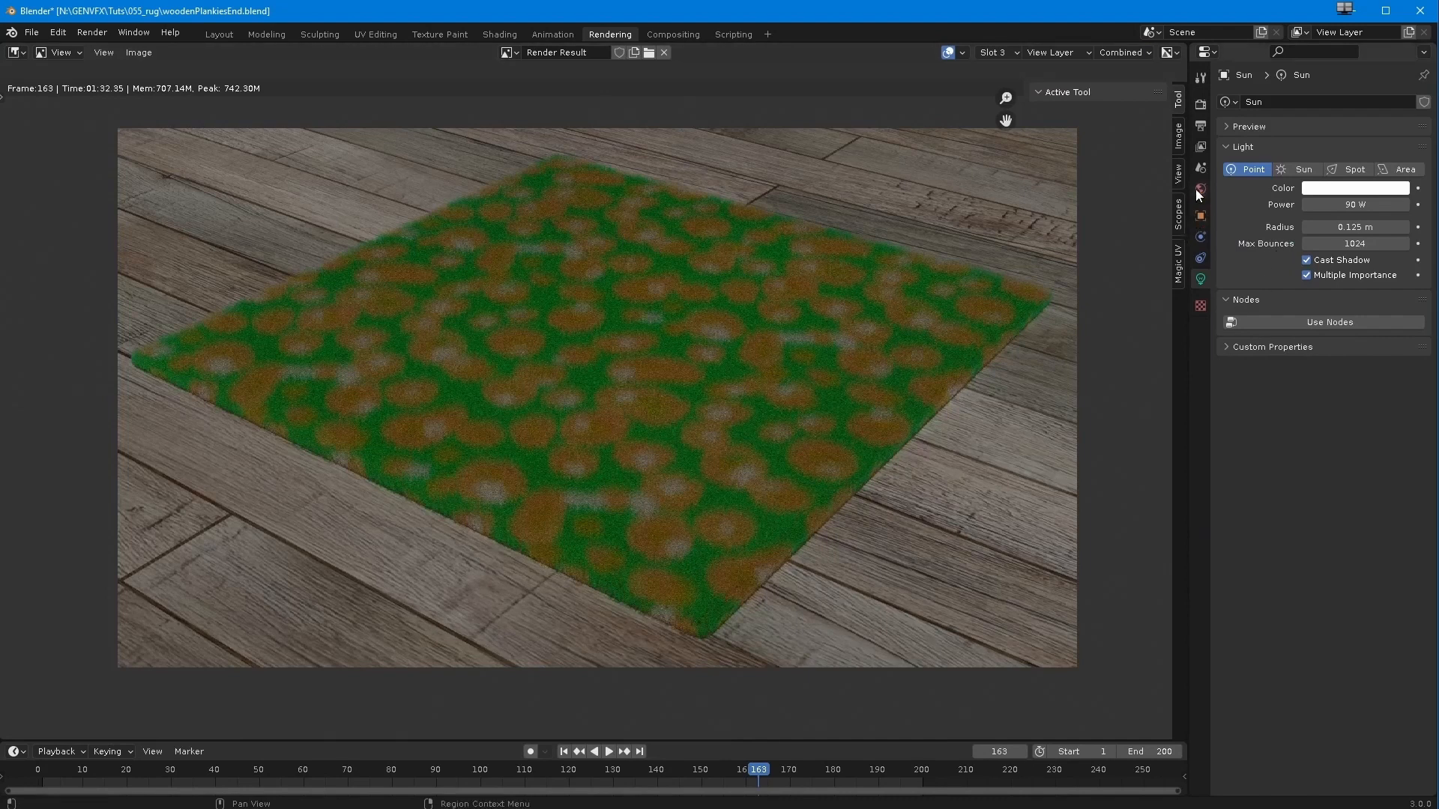
{"action": "left_click", "coordinate": [1199, 125]}
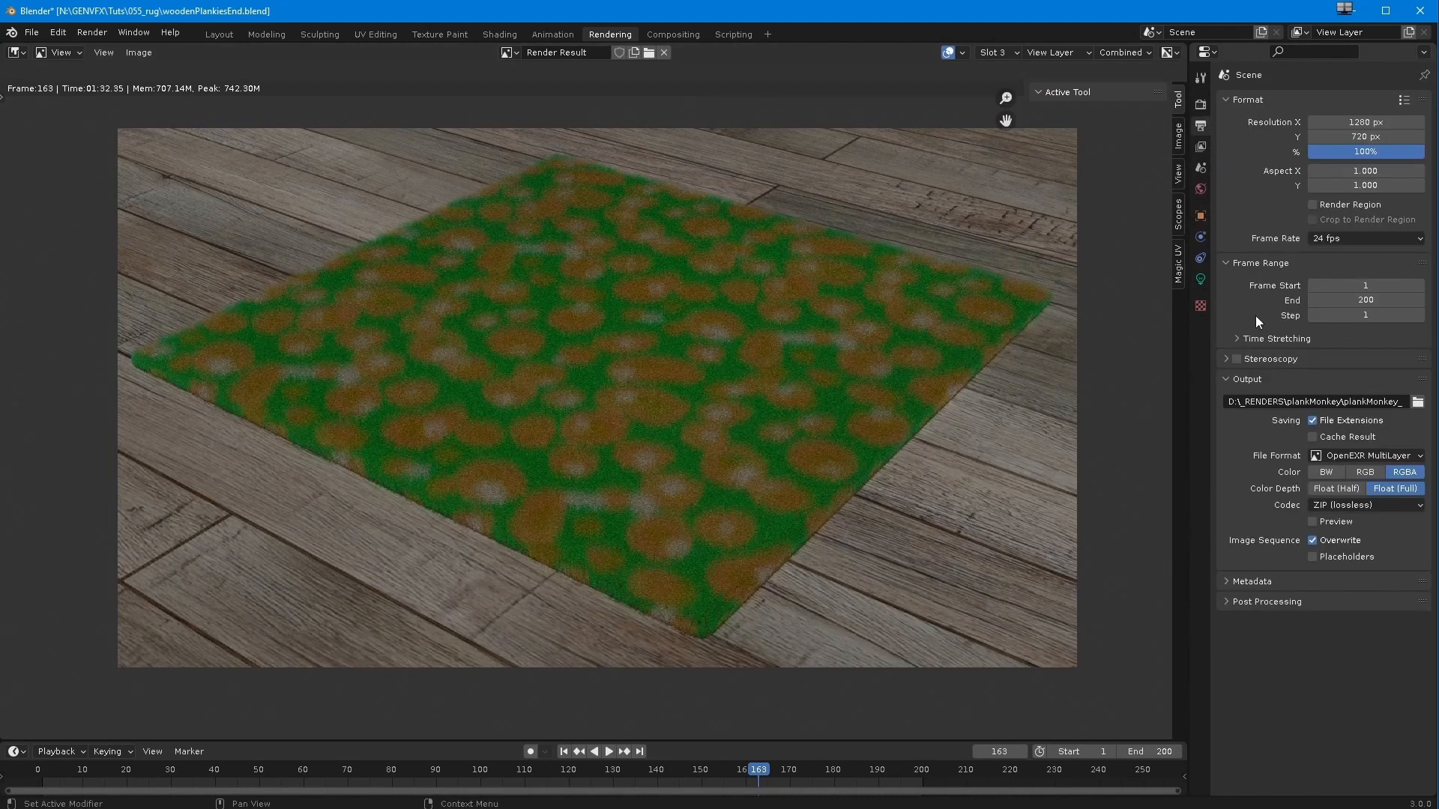
{"action": "left_click", "coordinate": [1199, 105]}
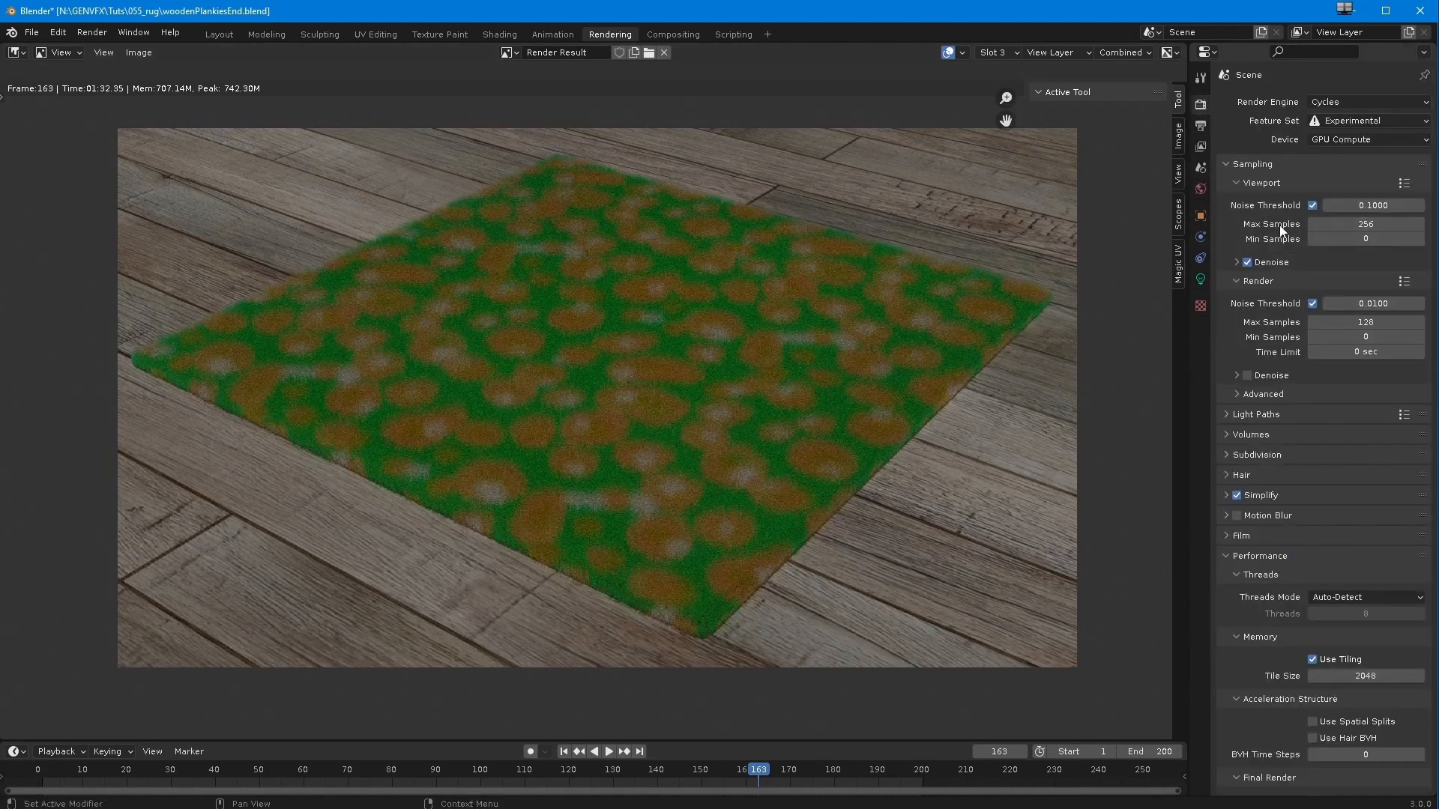
{"action": "left_click", "coordinate": [1346, 321]}
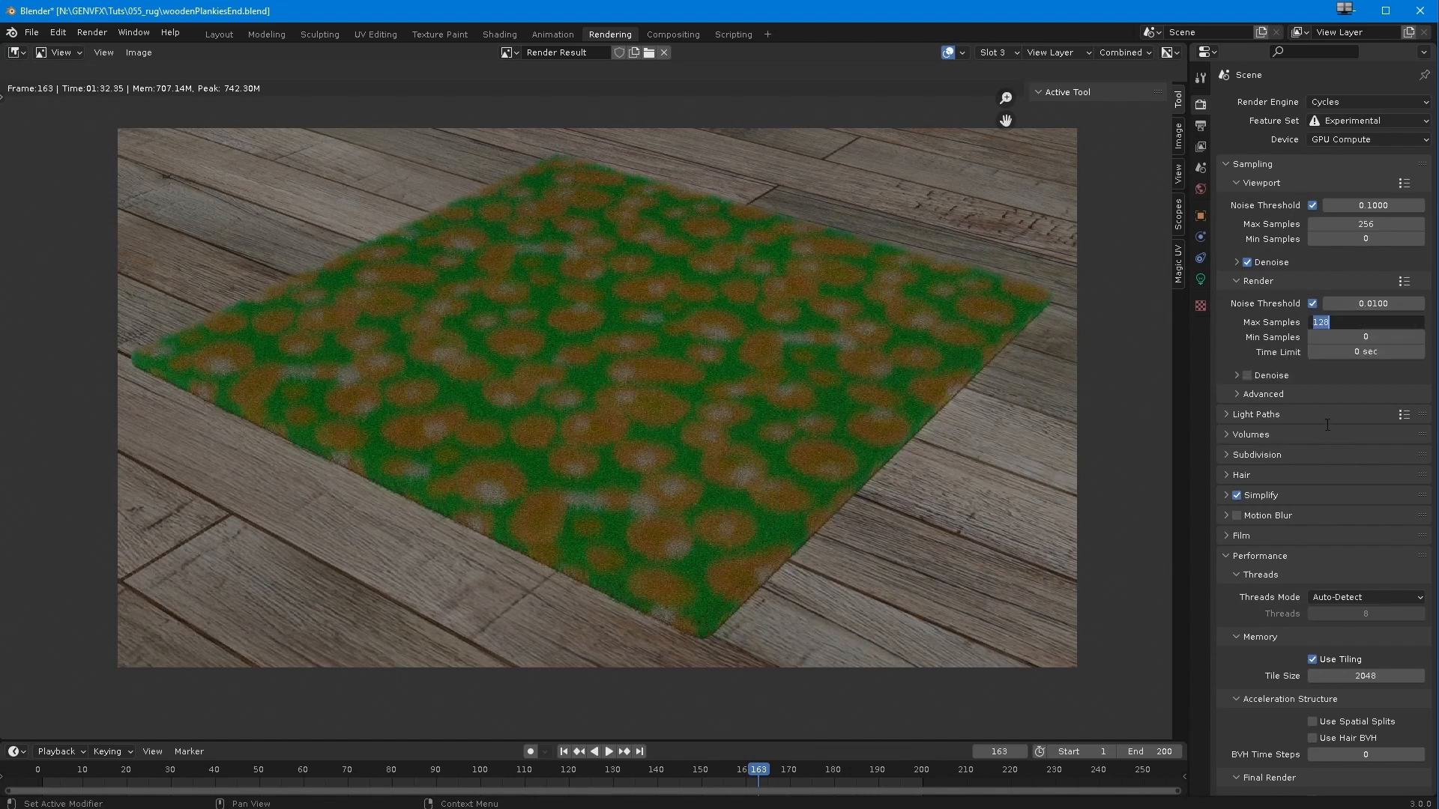
{"action": "type", "text": "5"}
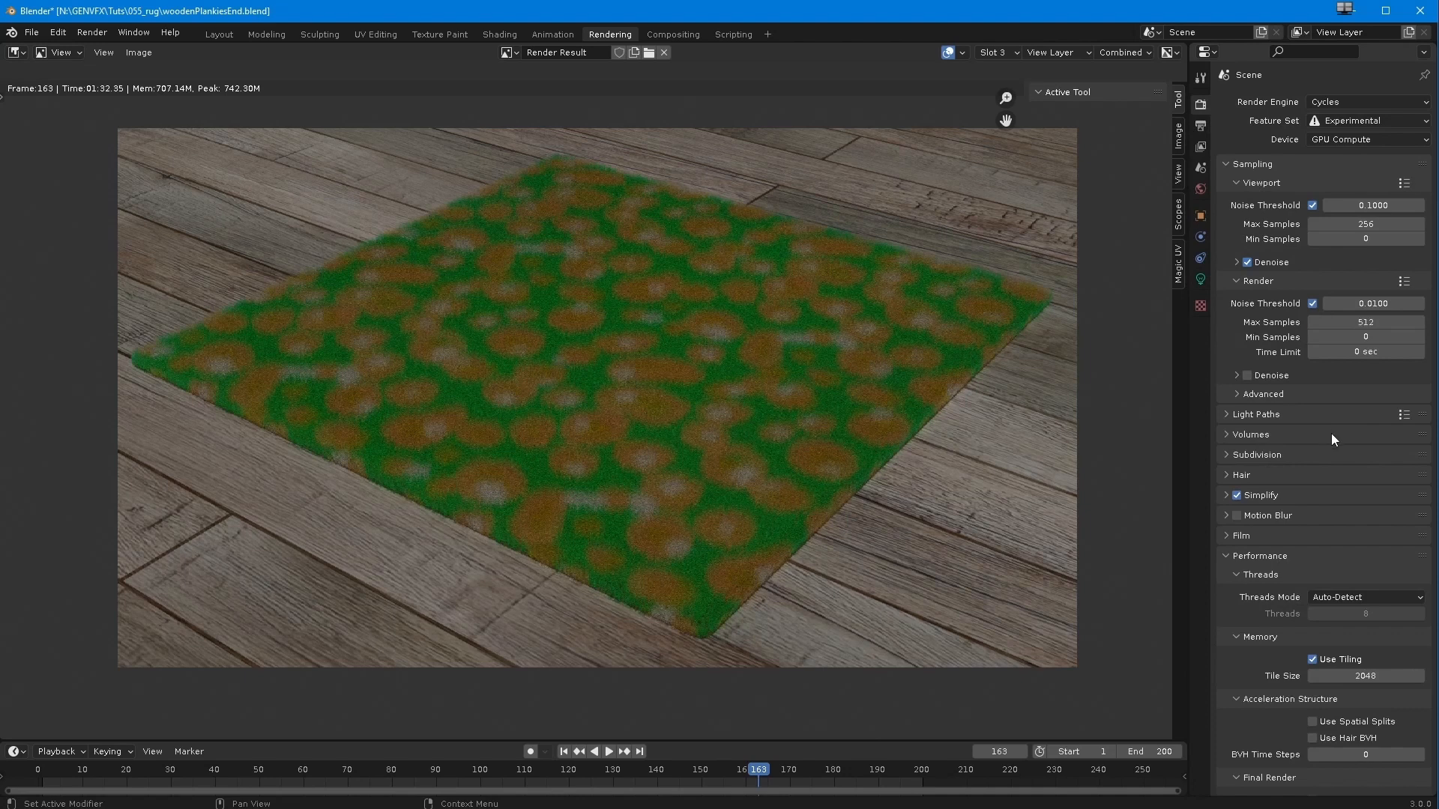
{"action": "key", "text": "Return"}
{"action": "left_click", "coordinate": [1357, 303]}
{"action": "type", "text": "0.005"}
{"action": "key", "text": "Return"}
Save the scene as a new file named rug.blend in the 055_rug folder
{"action": "left_click", "coordinate": [33, 33]}
{"action": "left_click", "coordinate": [57, 141]}
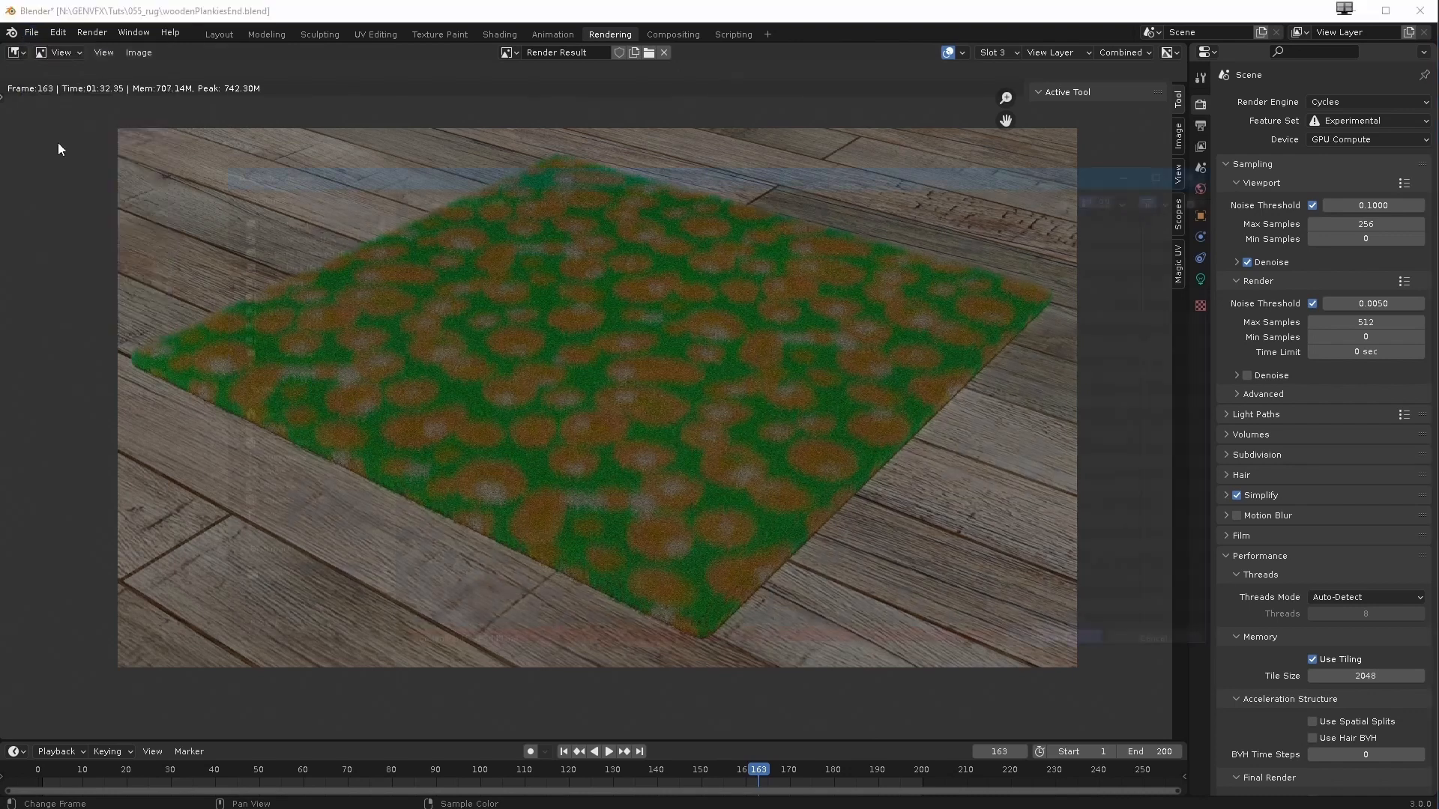
{"action": "left_click", "coordinate": [487, 638]}
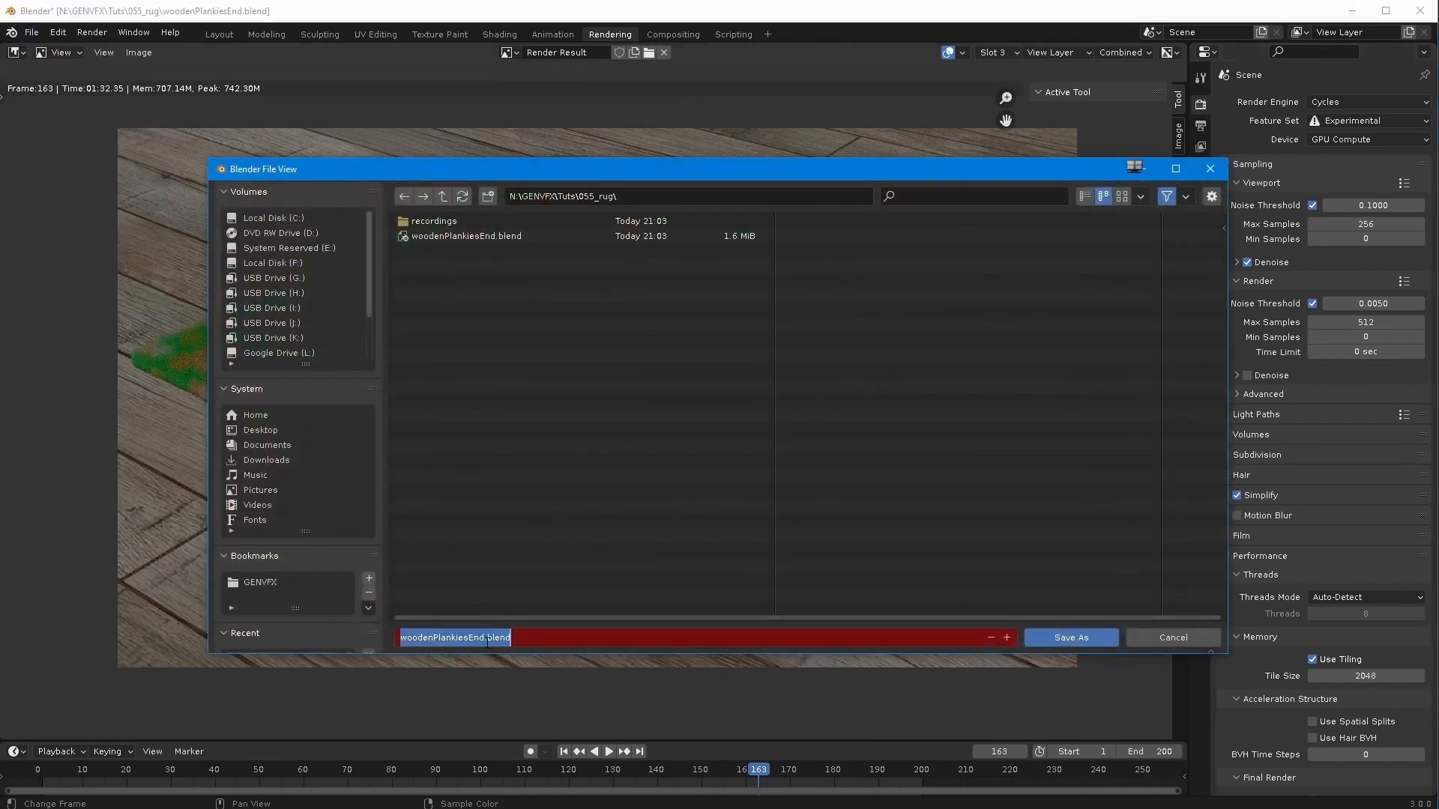
{"action": "left_click_drag", "start_coordinate": [482, 639], "coordinate": [316, 642]}
{"action": "type", "text": "rug"}
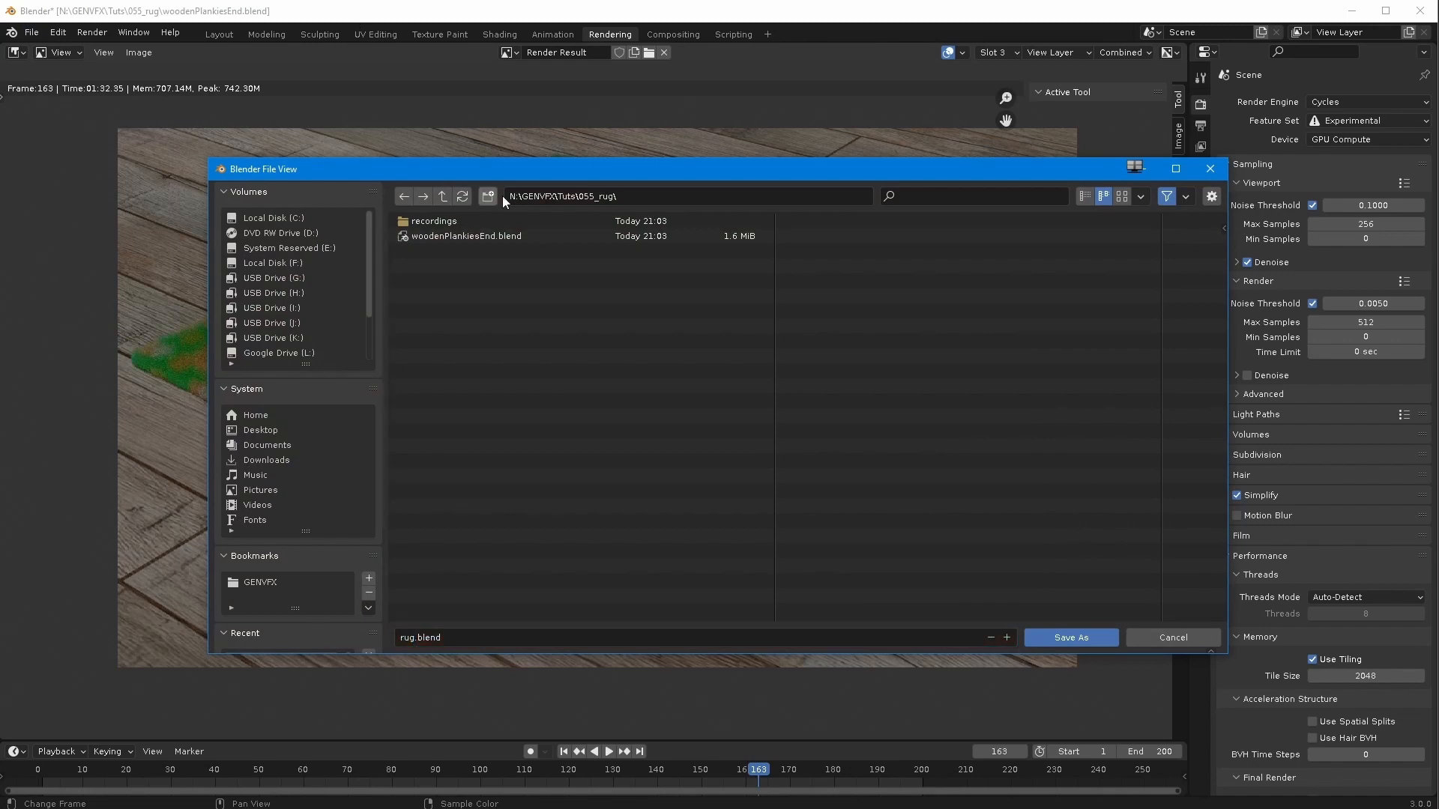
{"action": "left_click", "coordinate": [1078, 640]}
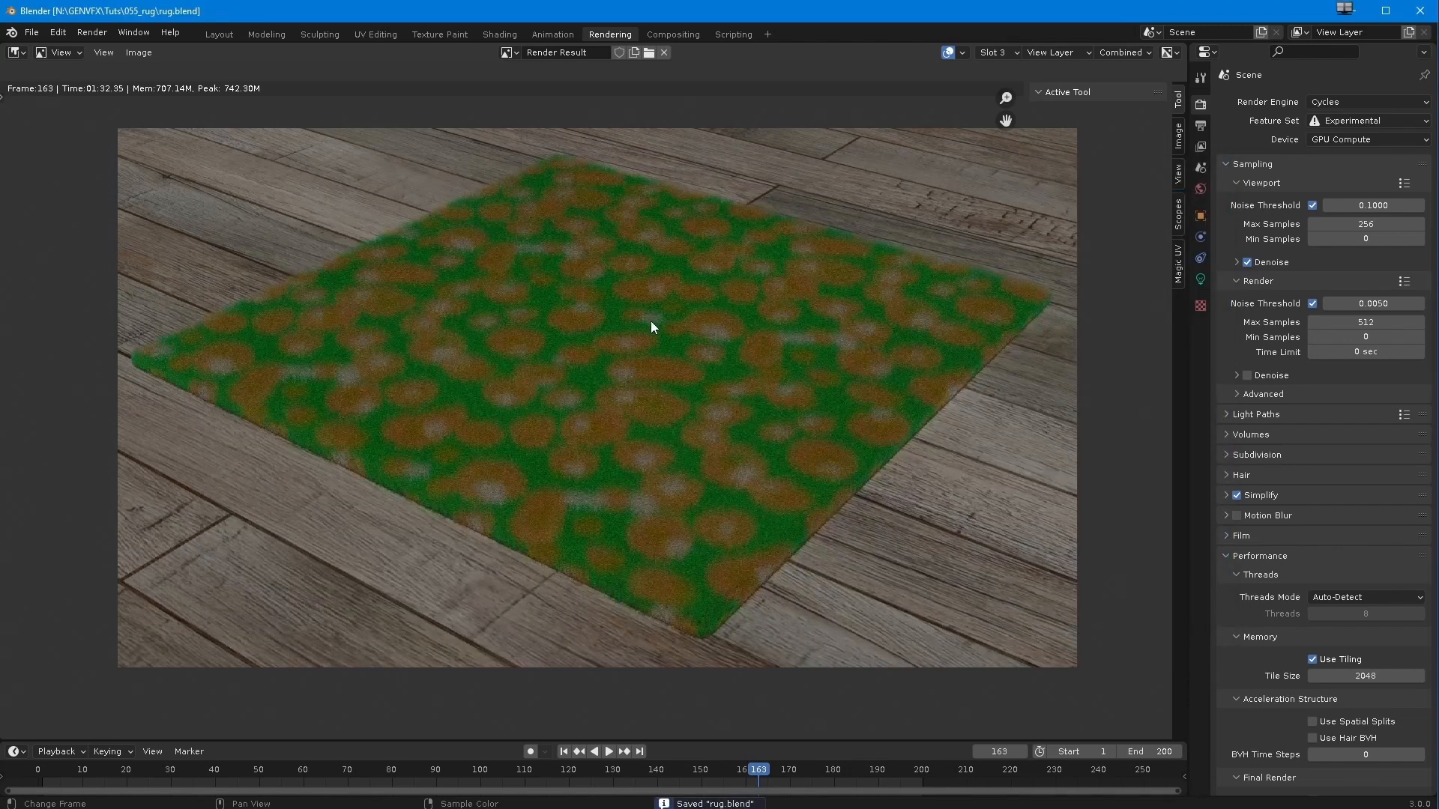
Switch the render result to Slot 1 and render a still image of the current frame
{"action": "left_click", "coordinate": [89, 33]}
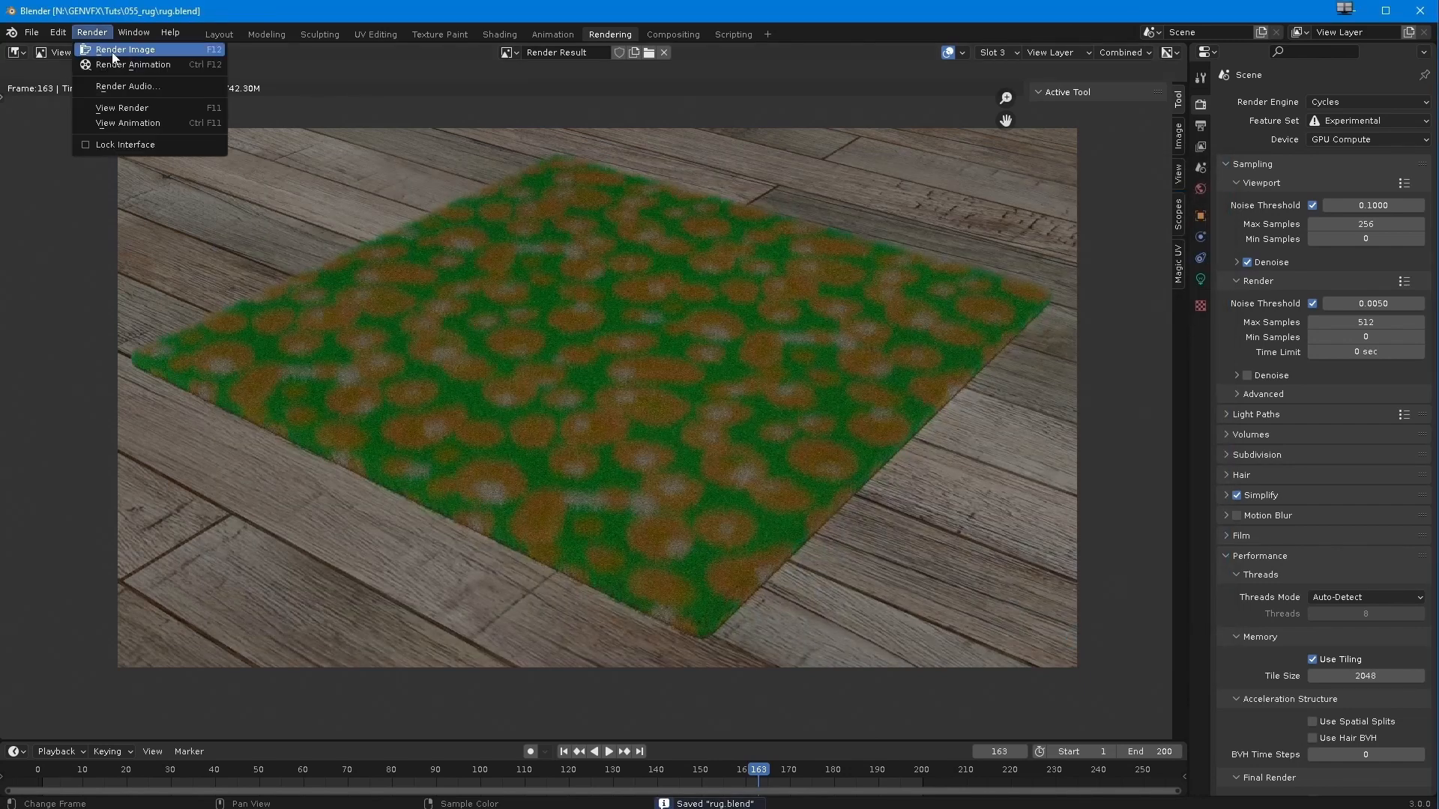
{"action": "left_click", "coordinate": [1003, 53]}
{"action": "left_click", "coordinate": [1002, 72]}
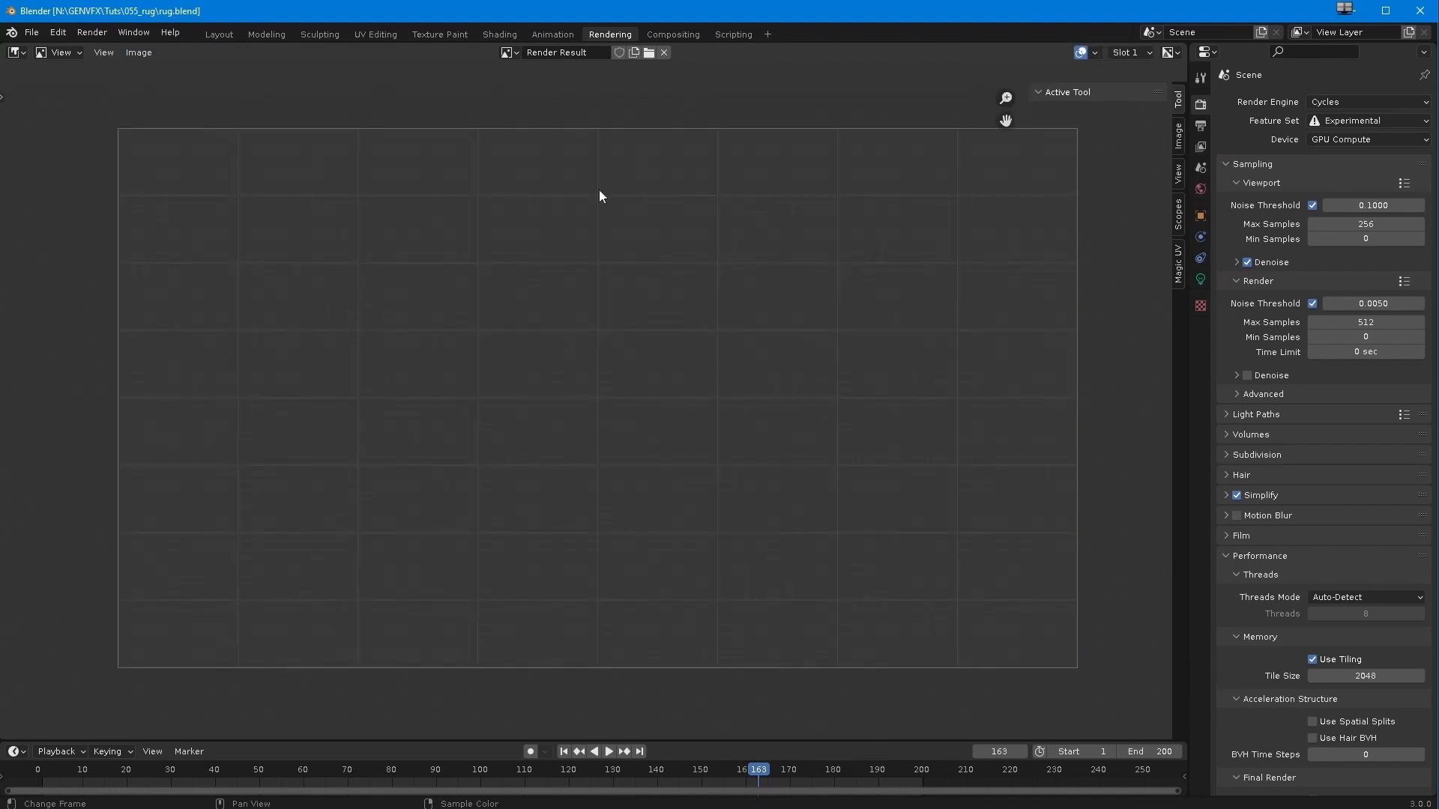
{"action": "left_click", "coordinate": [60, 34]}
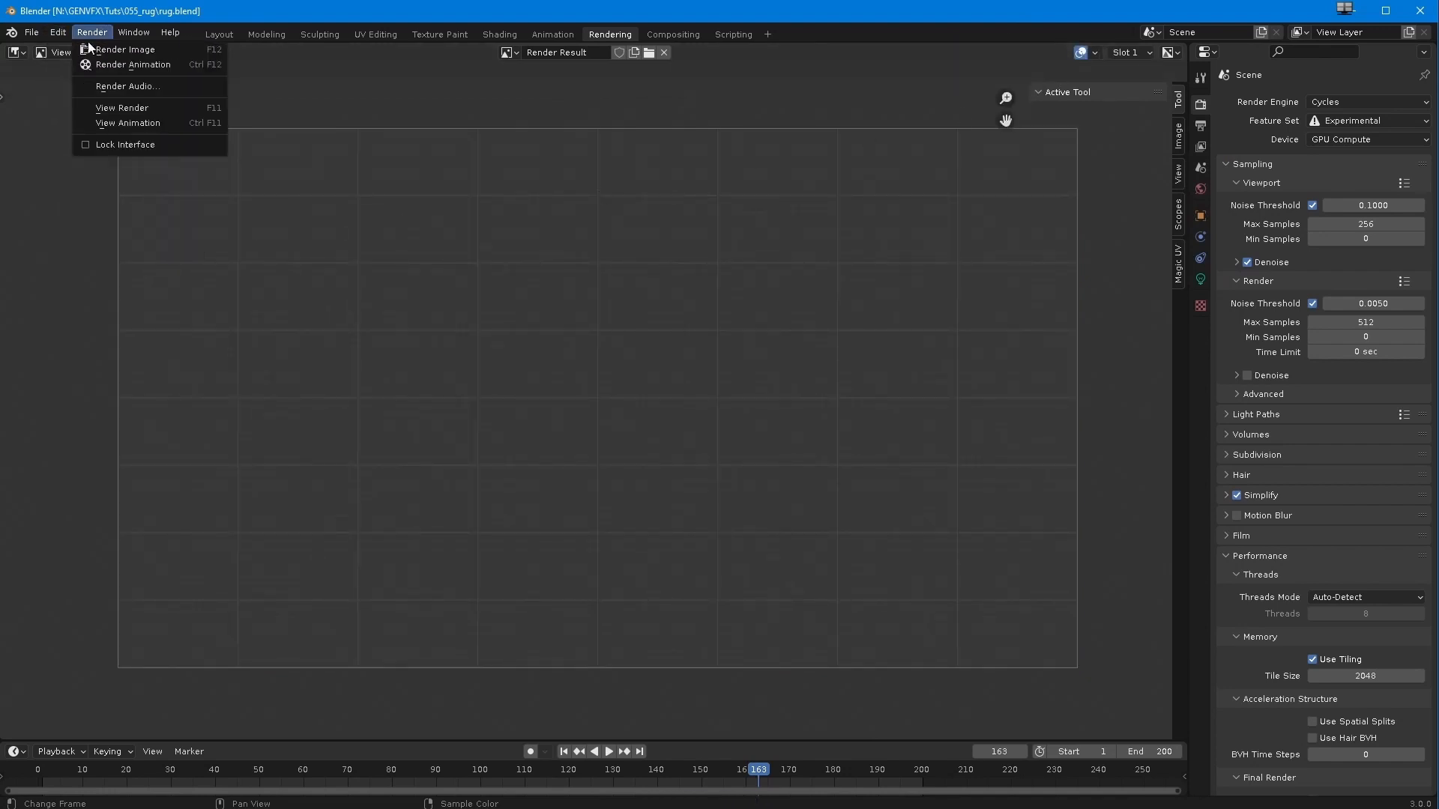
{"action": "left_click", "coordinate": [98, 52]}
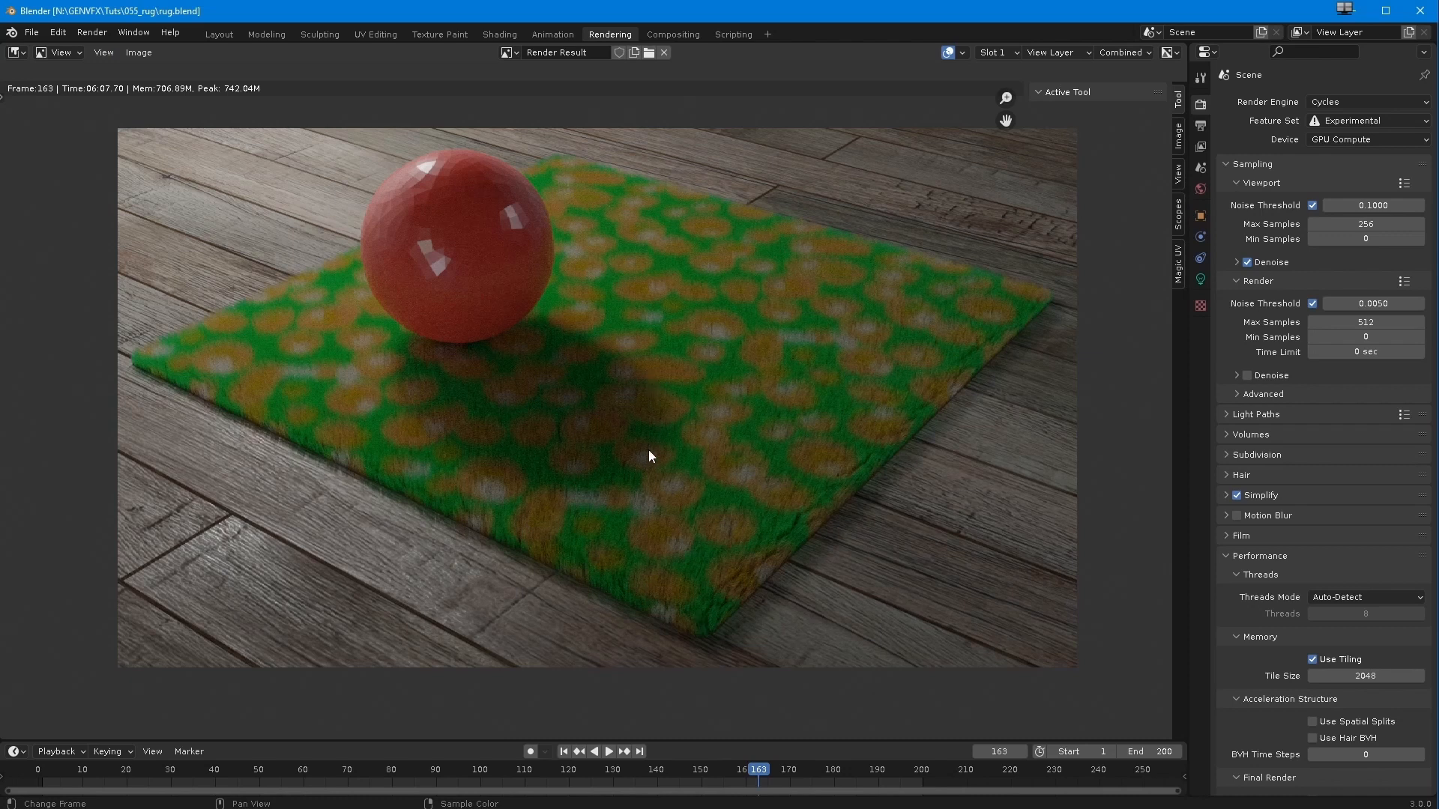
Examine the finished render up close, checking the rug's hair strands, its near corner and edges, and the ball's shadow
{"action": "middle_click_drag", "start_coordinate": [613, 467], "coordinate": [473, 339], "text": "ctrl"}
{"action": "mouse_move", "coordinate": [558, 483]}
{"action": "middle_mouse_down"}
{"action": "mouse_move", "coordinate": [534, 441]}
{"action": "mouse_move", "coordinate": [537, 353]}
{"action": "mouse_move", "coordinate": [553, 472]}
{"action": "middle_mouse_up"}
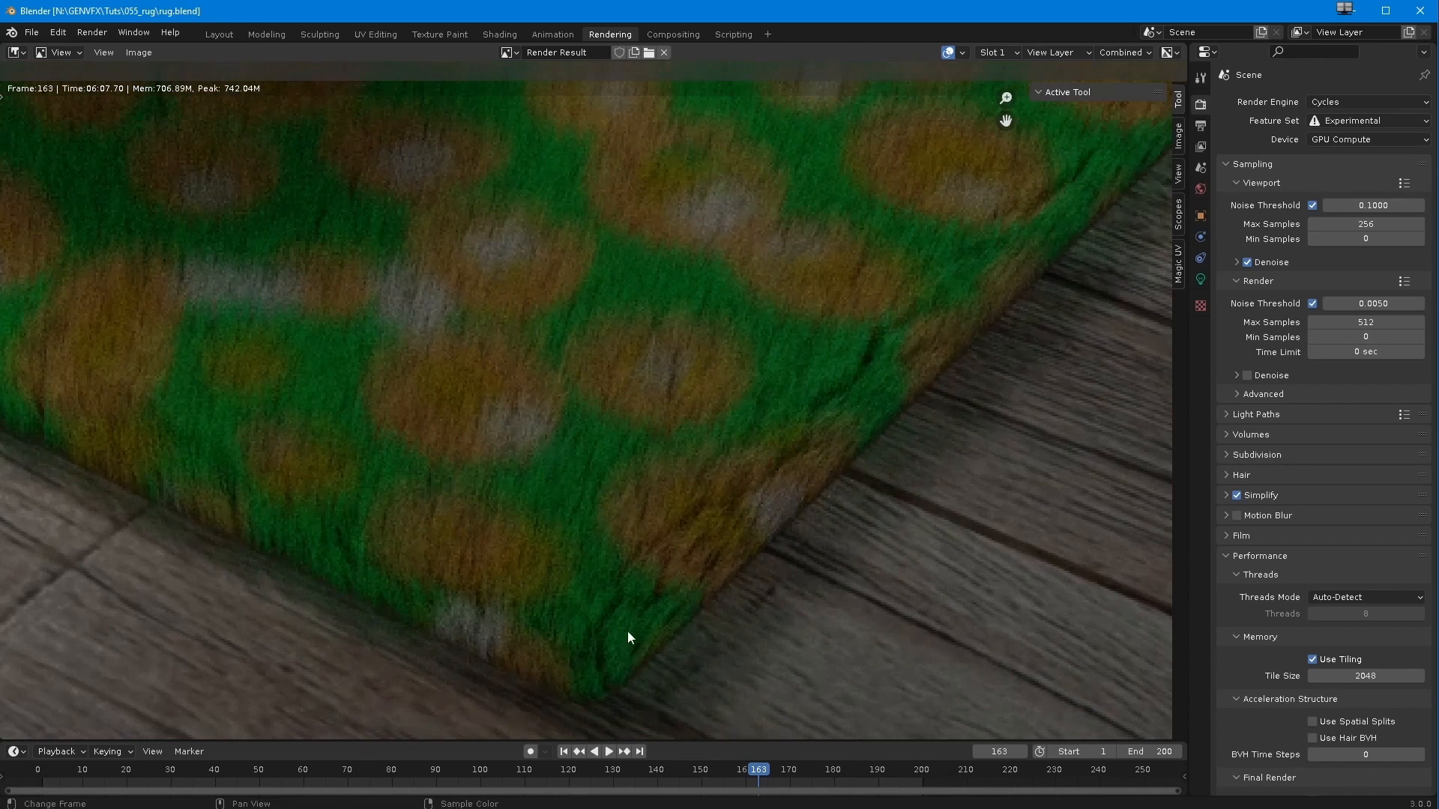
{"action": "middle_click_drag", "start_coordinate": [767, 345], "coordinate": [564, 506], "text": "ctrl"}
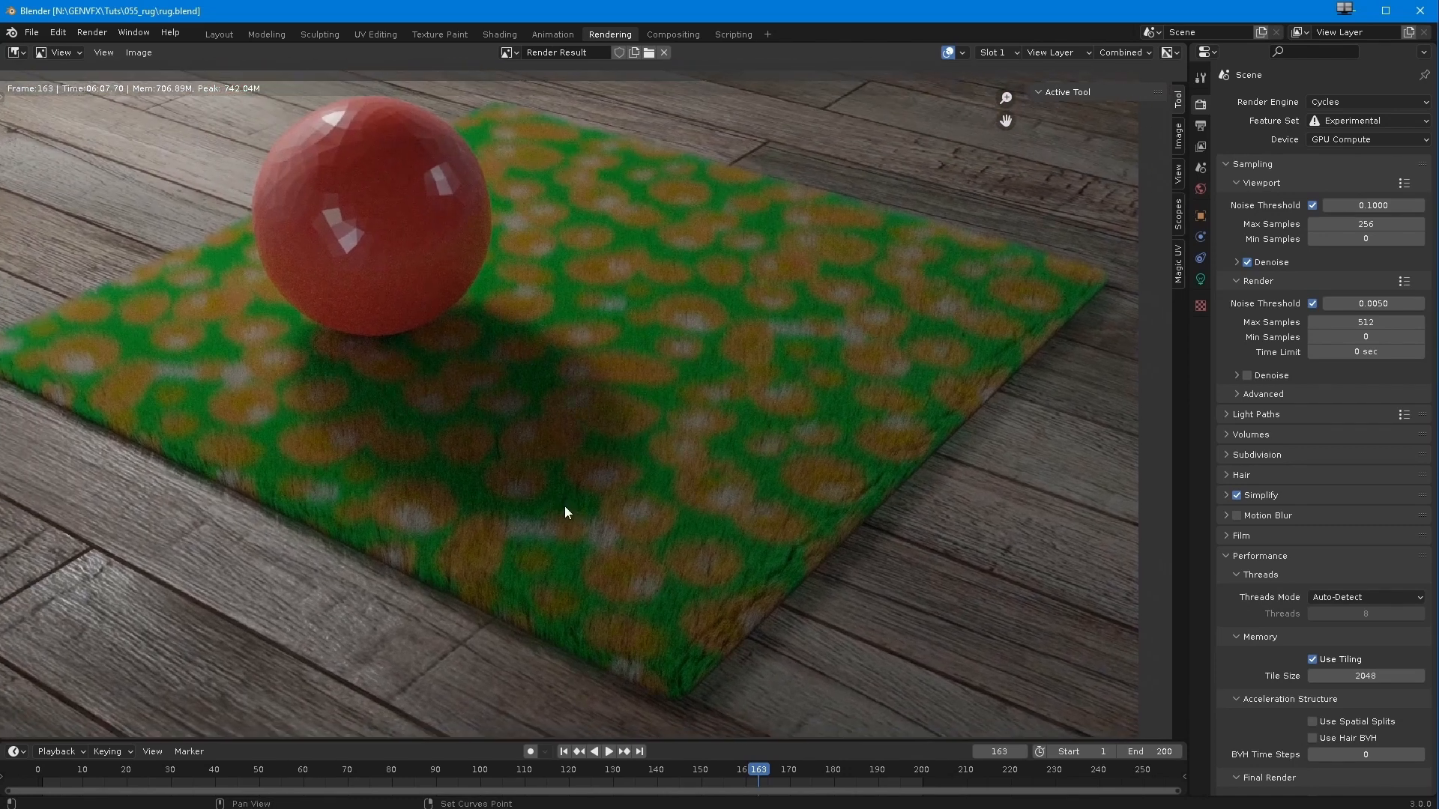
{"action": "key", "text": "Home"}
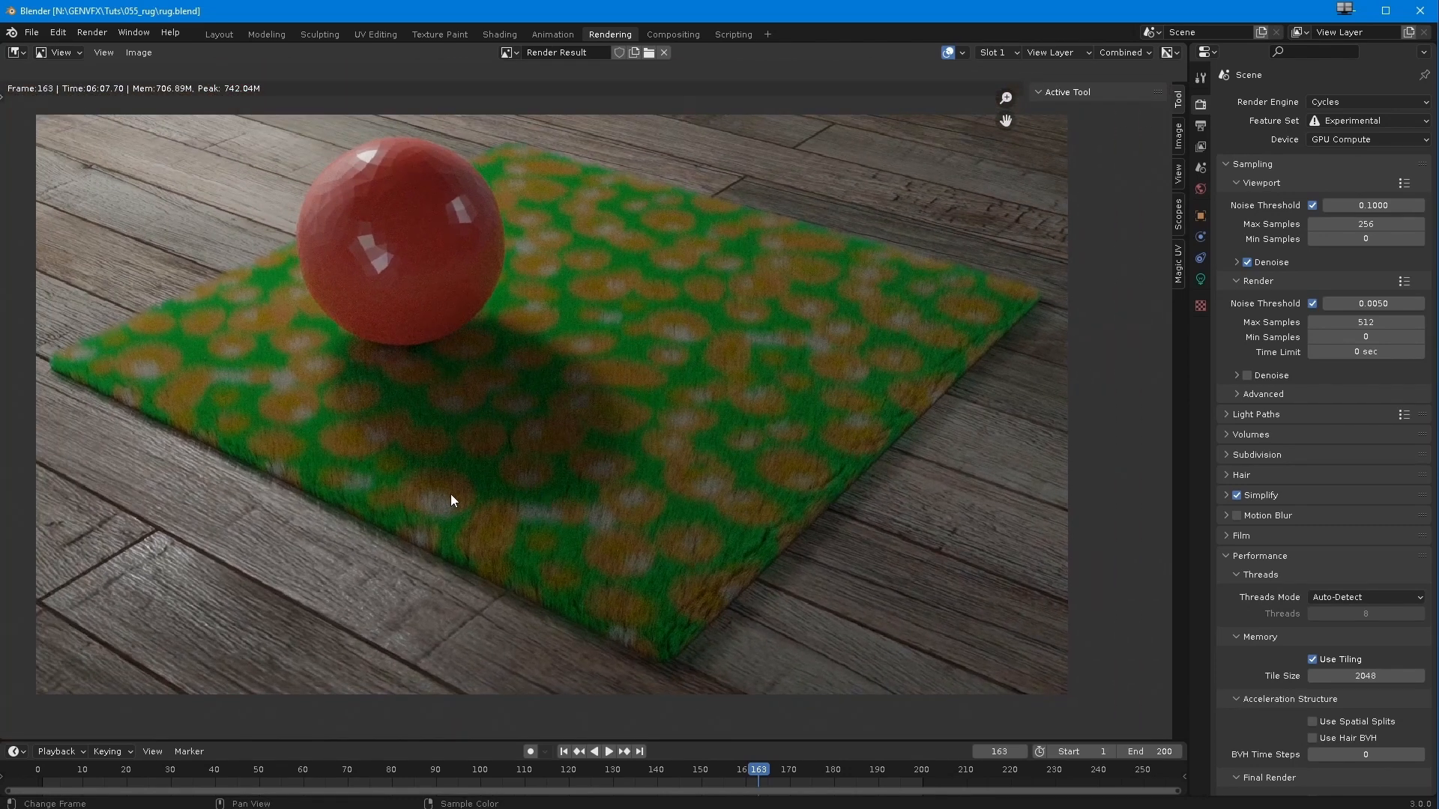
{"action": "middle_click_drag", "start_coordinate": [479, 508], "coordinate": [517, 515]}
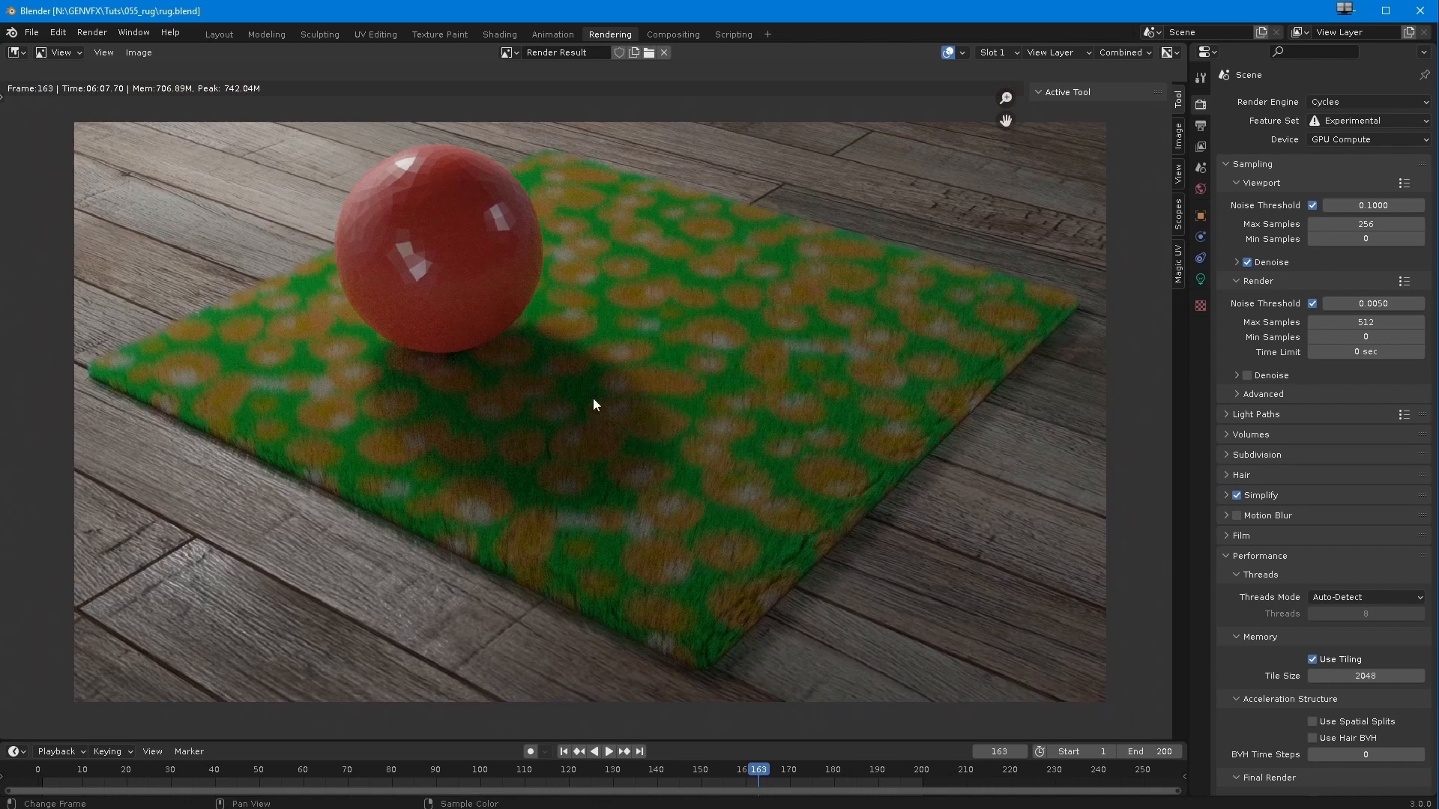
{"action": "middle_click_drag", "start_coordinate": [600, 543], "coordinate": [550, 516], "text": "ctrl"}
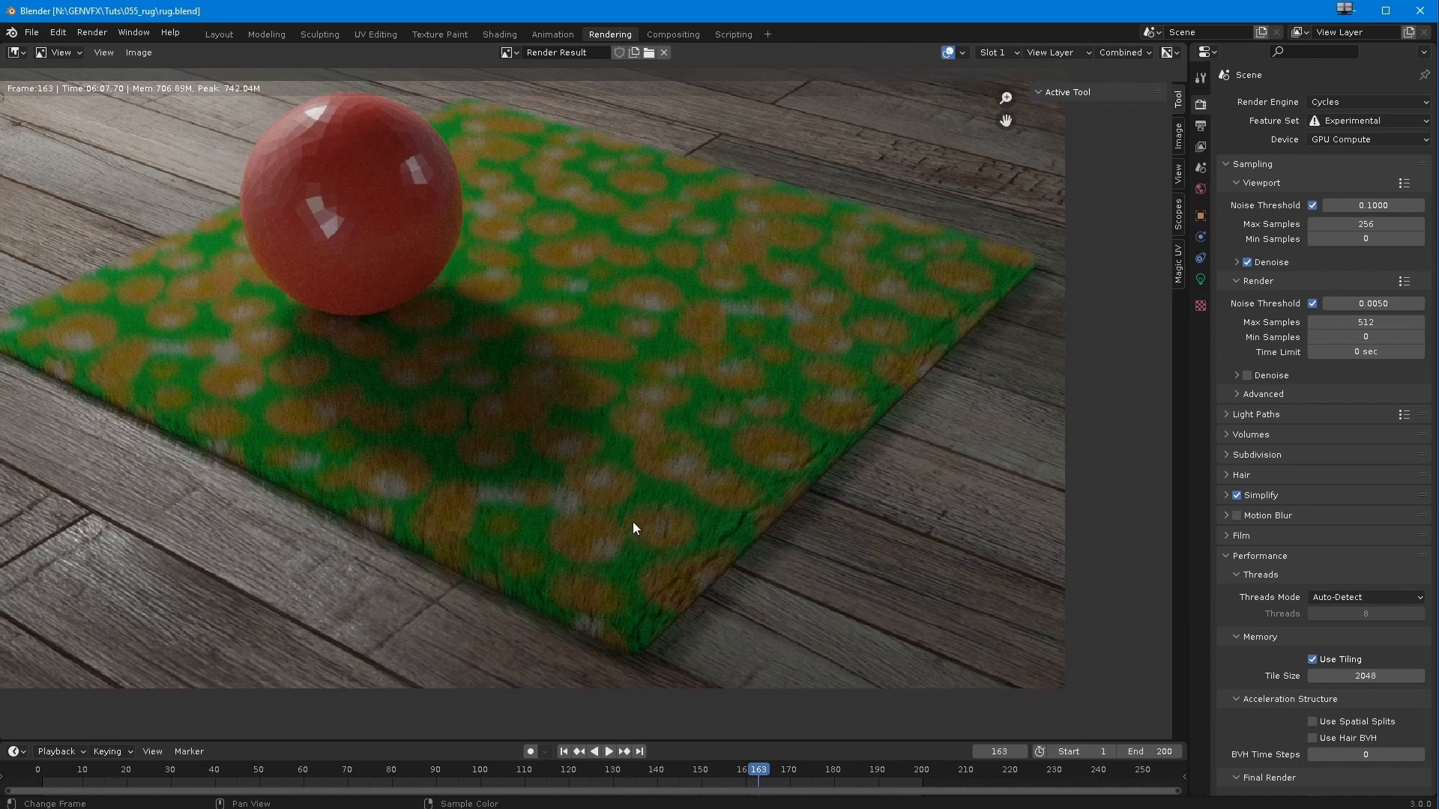
{"action": "scroll", "coordinate": [626, 487], "scroll_direction": "up", "scroll_amount": 2}
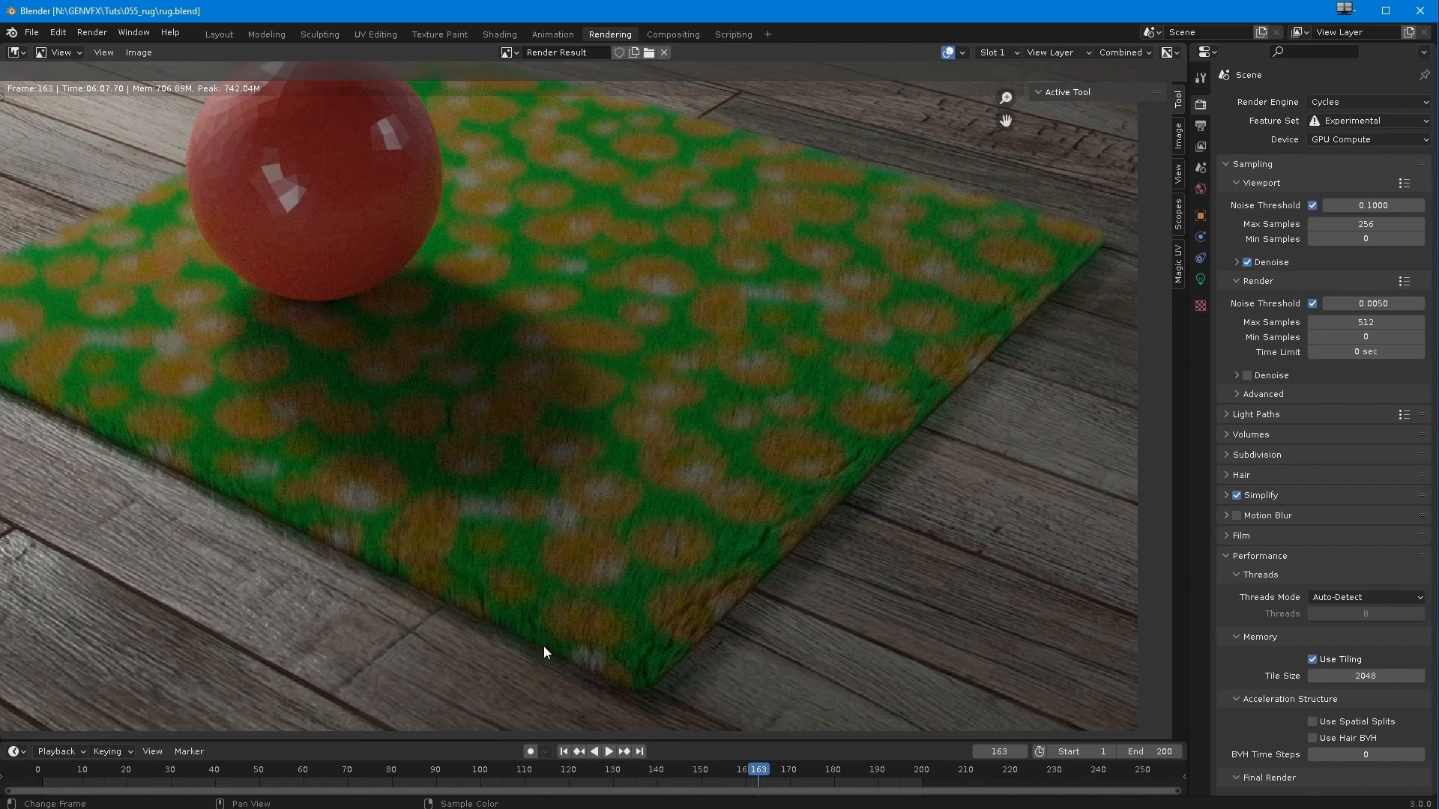
{"action": "scroll", "coordinate": [544, 652], "scroll_direction": "down", "scroll_amount": 4}
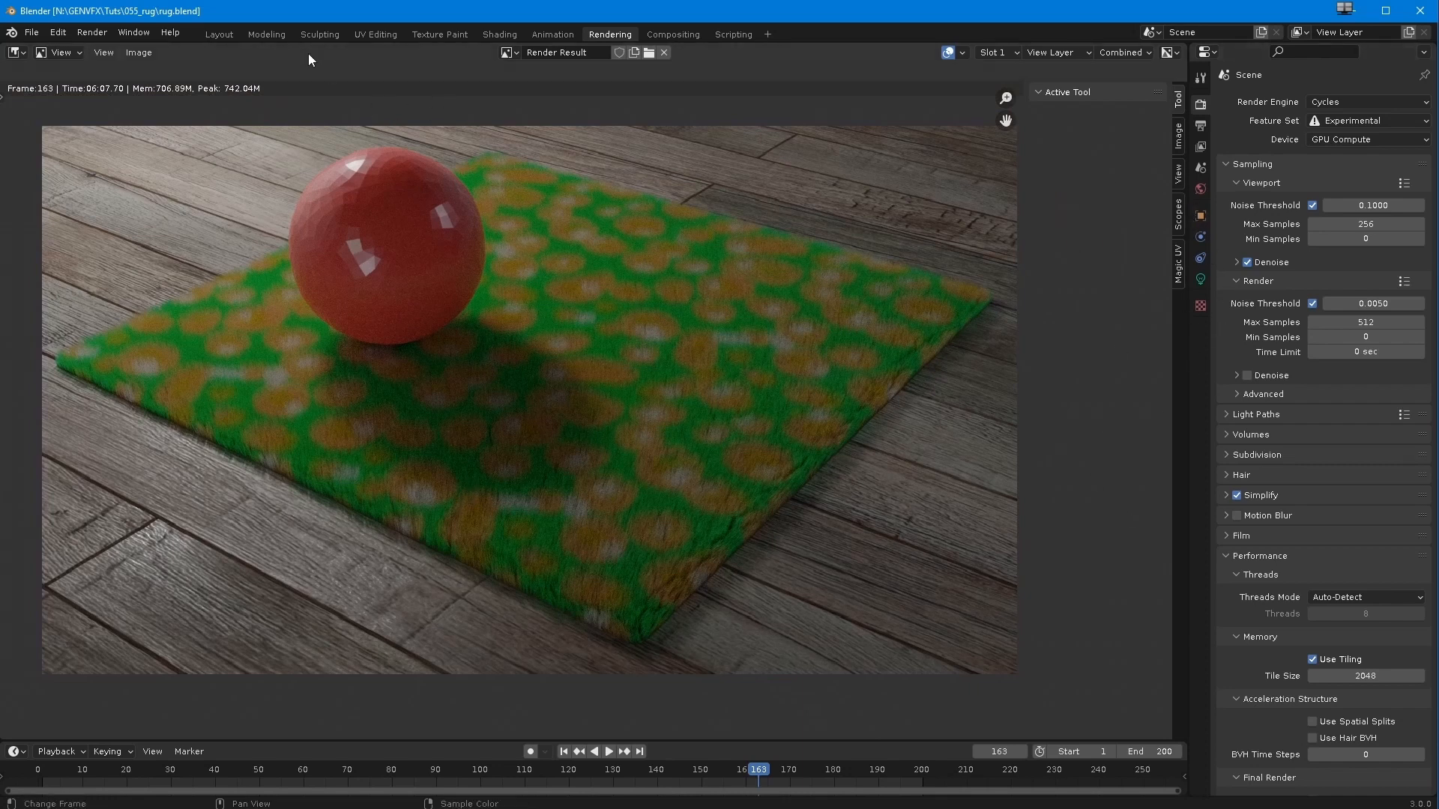
In the Modeling workspace, add a vertex group named density to the rug for weight painting
{"action": "left_click", "coordinate": [266, 35]}
{"action": "left_click", "coordinate": [697, 466]}
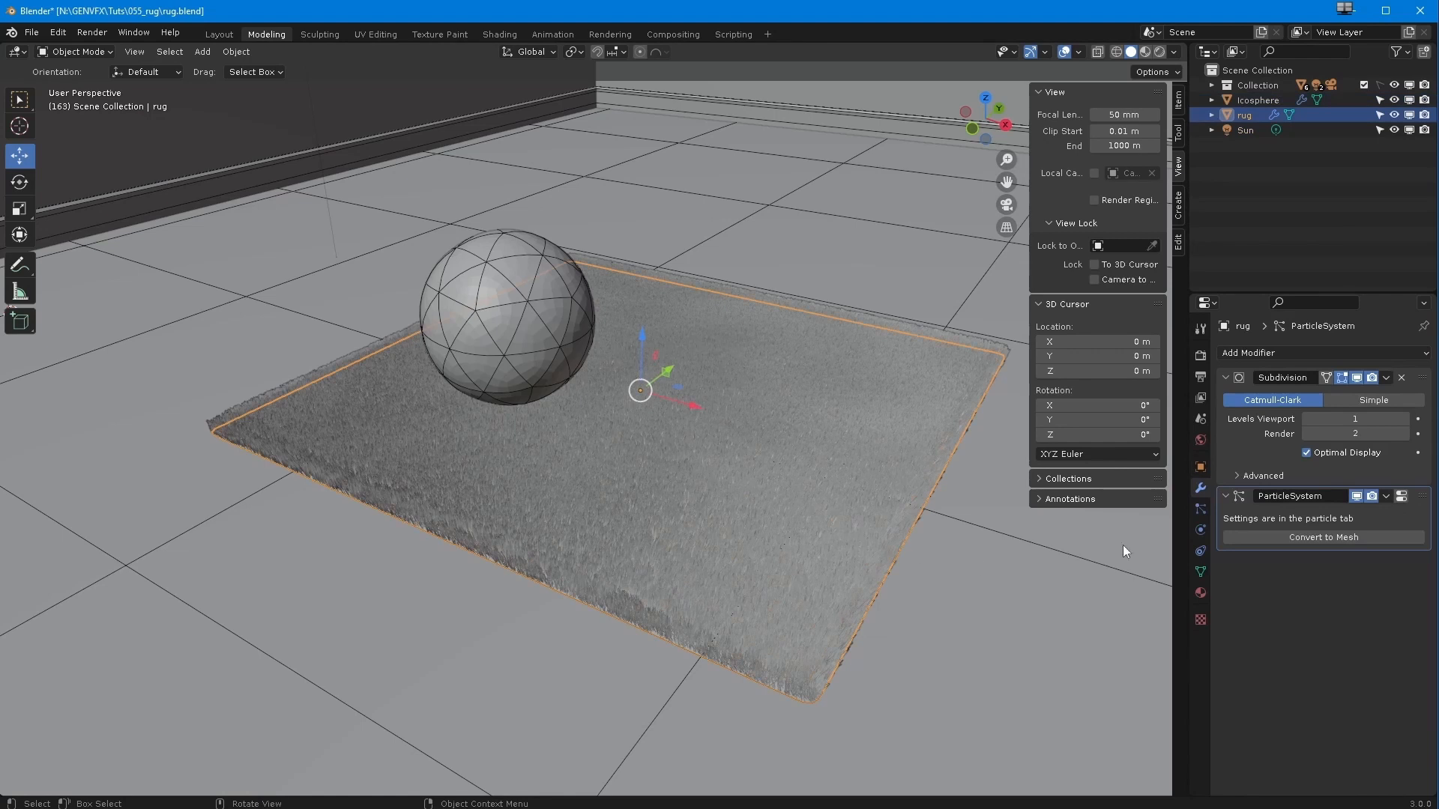
{"action": "scroll", "coordinate": [1225, 620], "scroll_direction": "down", "scroll_amount": 10}
{"action": "scroll", "coordinate": [1245, 612], "scroll_direction": "down", "scroll_amount": 5}
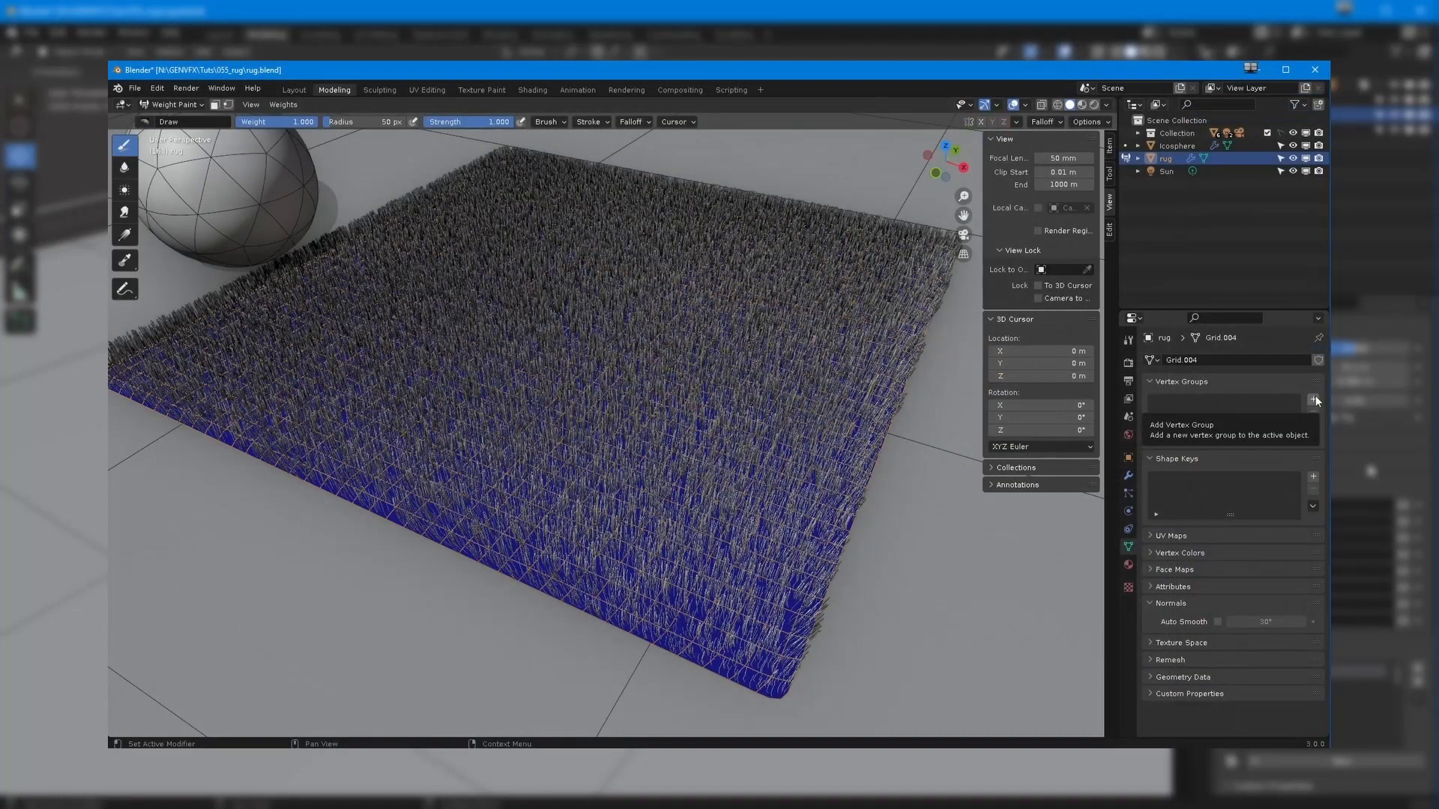
{"action": "left_click", "coordinate": [1313, 401]}
{"action": "double_click", "coordinate": [1177, 402]}
{"action": "type", "text": "density"}
{"action": "key", "text": "Return"}
Weight-paint a wide winding band across the rug at full weight, enlarging the brush radius to 148 px
{"action": "mouse_move", "coordinate": [739, 472]}
{"action": "left_mouse_down"}
{"action": "mouse_move", "coordinate": [798, 491]}
{"action": "mouse_move", "coordinate": [600, 465]}
{"action": "mouse_move", "coordinate": [473, 468]}
{"action": "mouse_move", "coordinate": [832, 479]}
{"action": "mouse_move", "coordinate": [420, 471]}
{"action": "mouse_move", "coordinate": [479, 285]}
{"action": "mouse_move", "coordinate": [760, 307]}
{"action": "left_mouse_up"}
{"action": "key", "text": "f"}
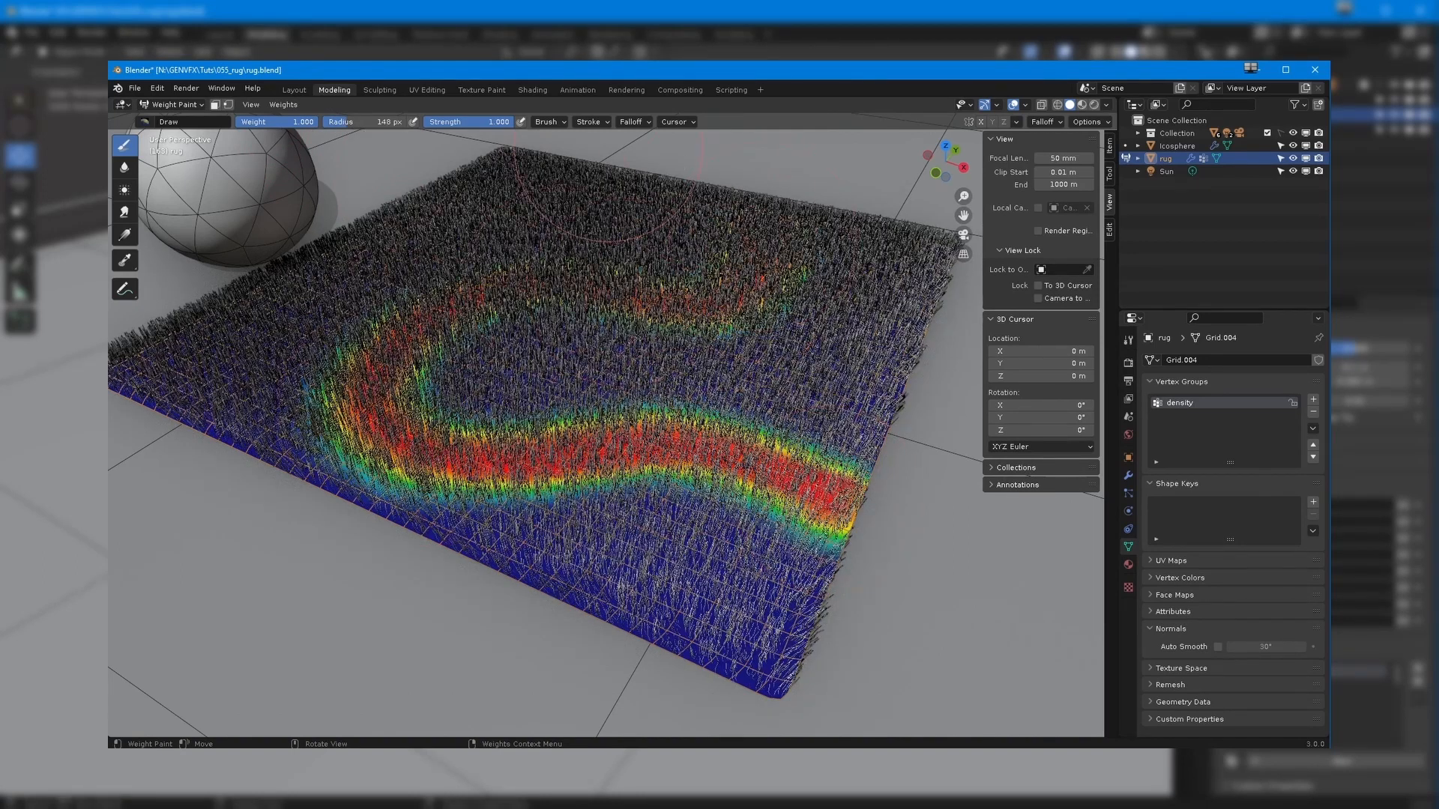
{"action": "mouse_move", "coordinate": [753, 239]}
{"action": "left_mouse_down"}
{"action": "mouse_move", "coordinate": [551, 245]}
{"action": "mouse_move", "coordinate": [330, 320]}
{"action": "mouse_move", "coordinate": [442, 458]}
{"action": "mouse_move", "coordinate": [693, 446]}
{"action": "mouse_move", "coordinate": [883, 538]}
{"action": "left_mouse_up"}
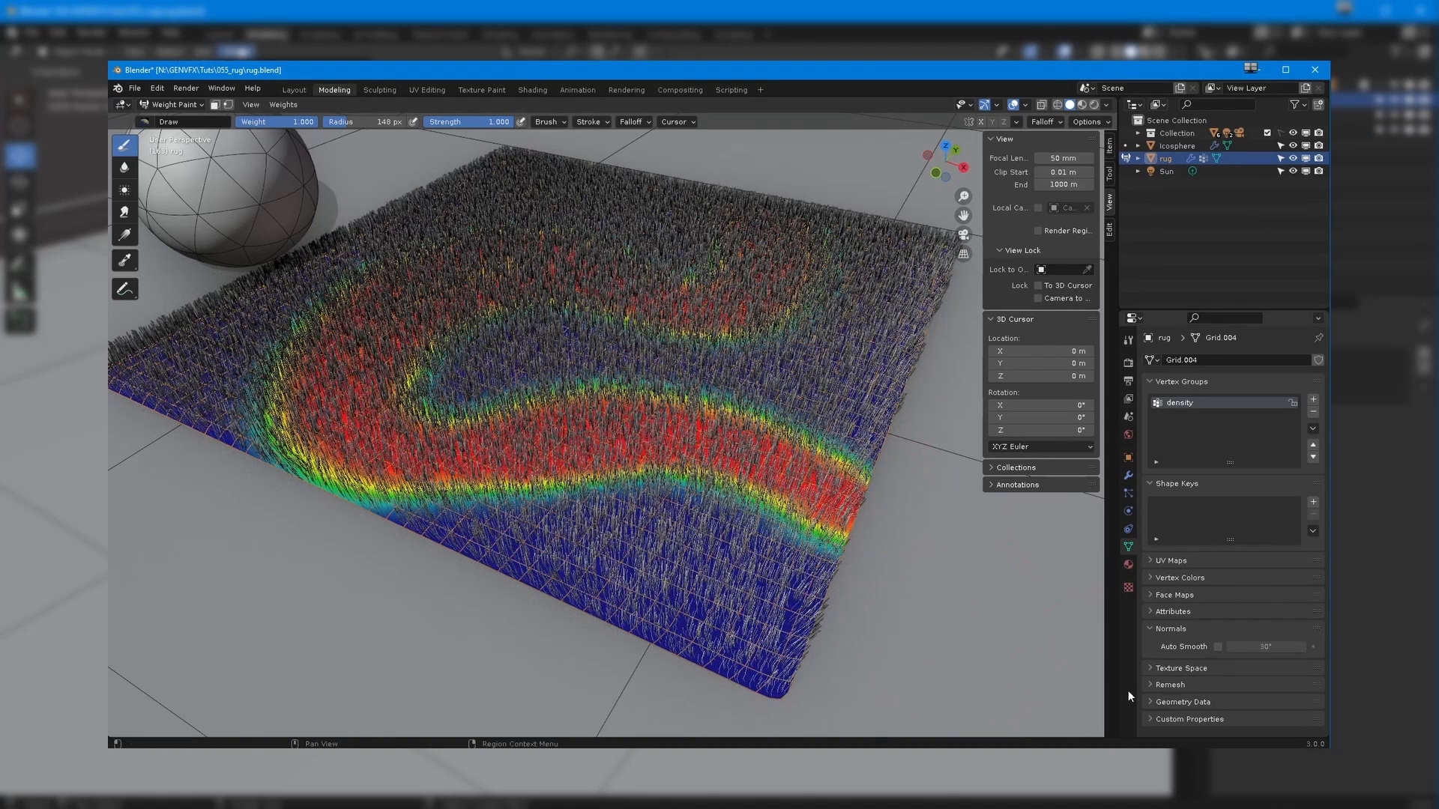
Assign the density vertex group to the Density input of the rug's hair particle system
{"action": "left_click", "coordinate": [1127, 493]}
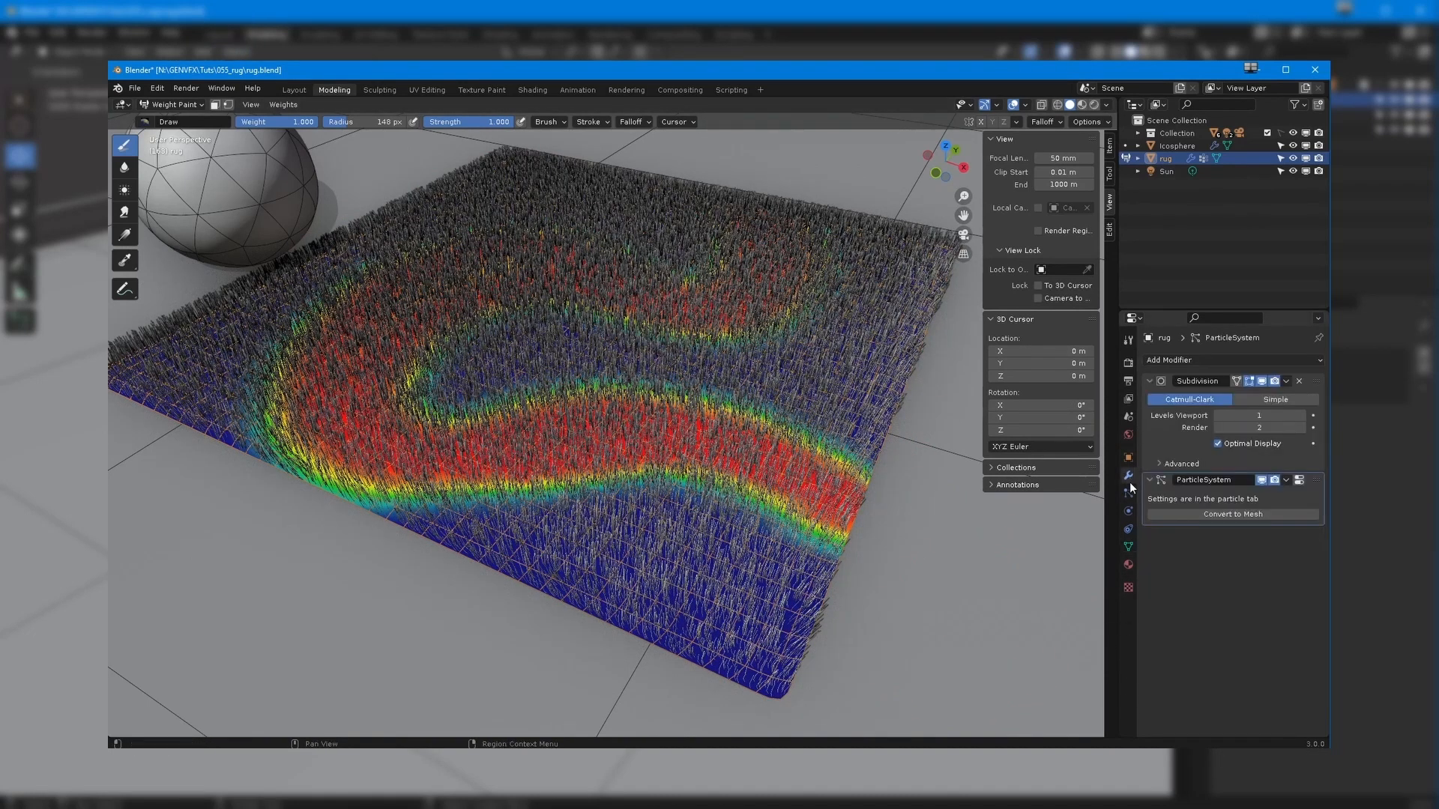
{"action": "scroll", "coordinate": [1176, 604], "scroll_direction": "down", "scroll_amount": 15}
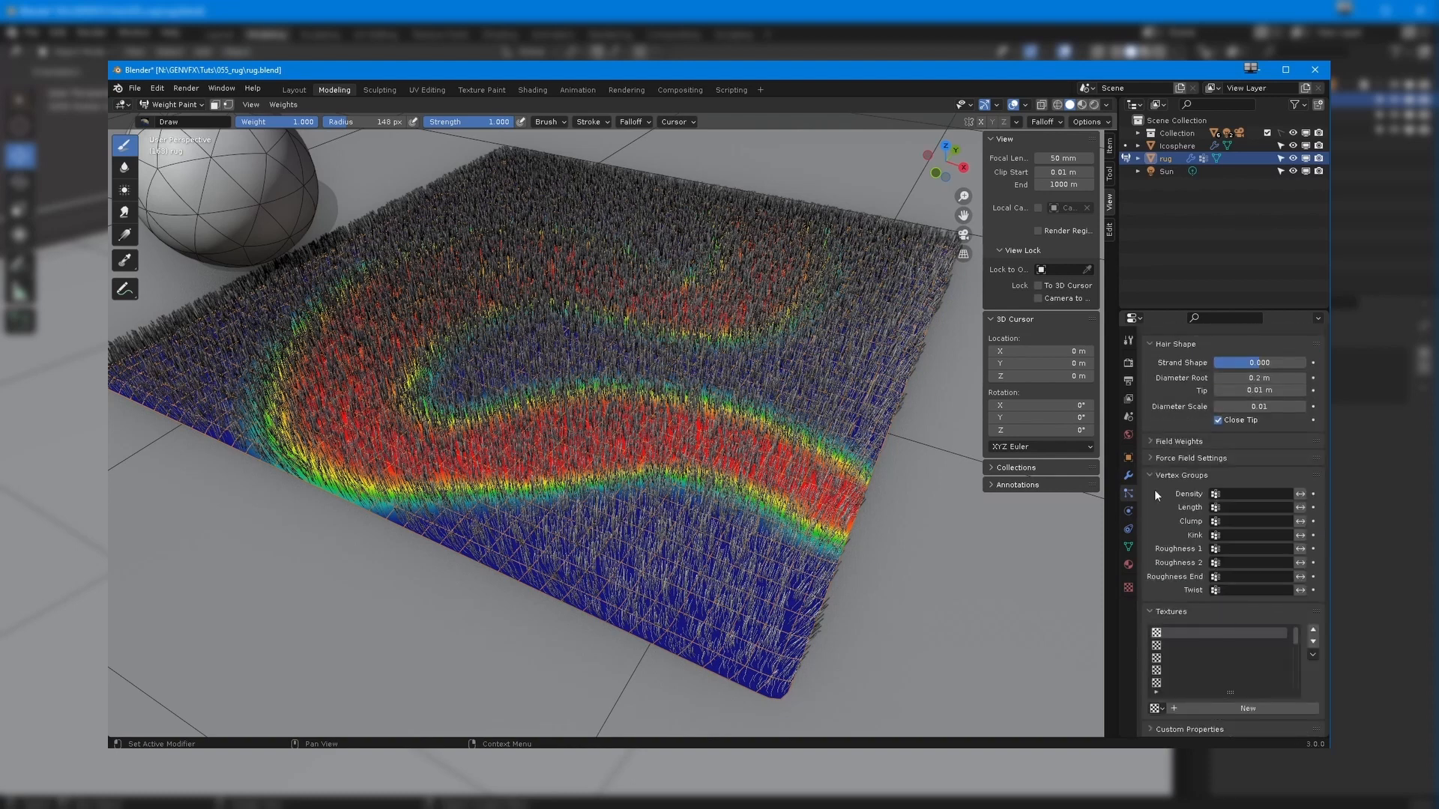
{"action": "left_click", "coordinate": [1263, 494]}
{"action": "left_click", "coordinate": [1209, 513]}
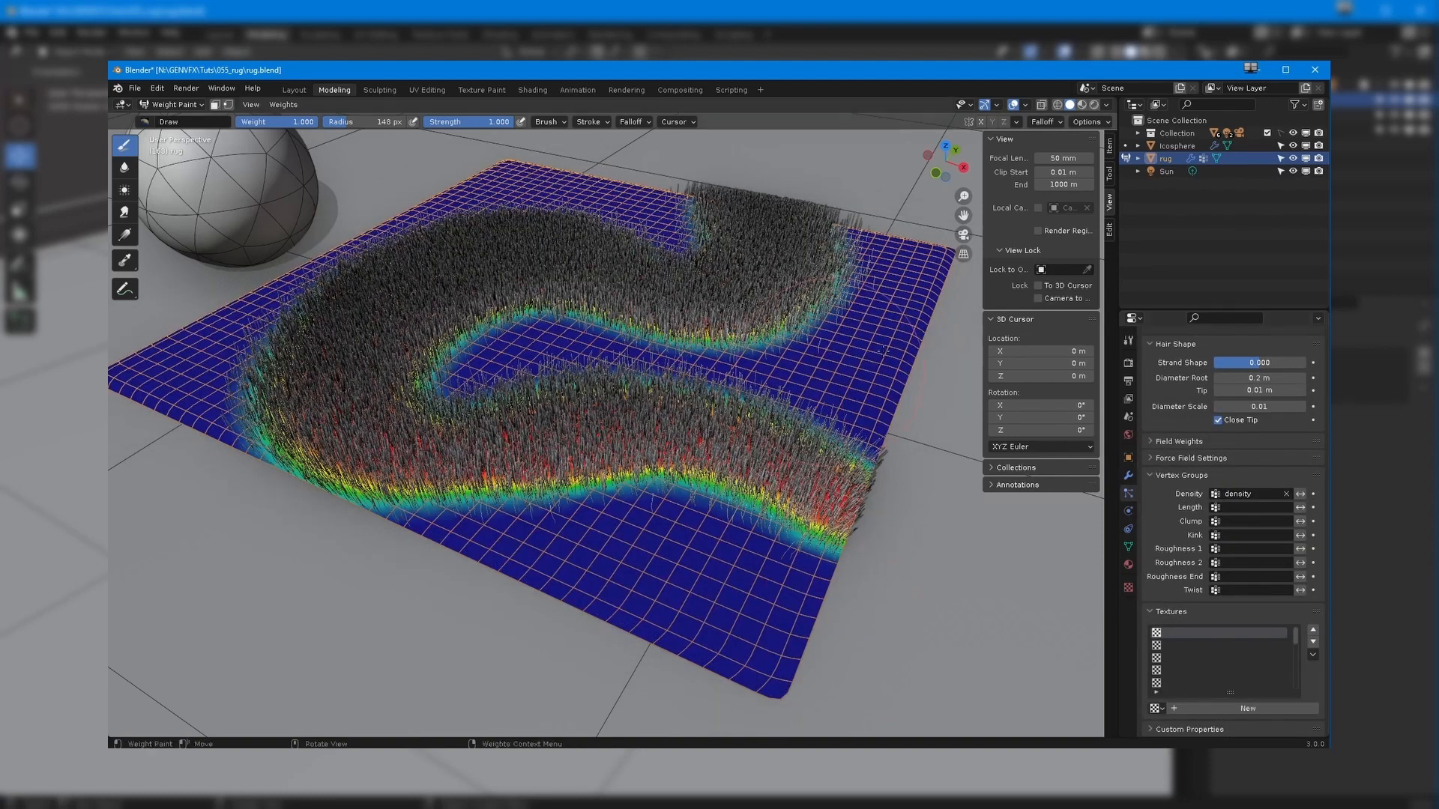
Paint more full weight over the rug's bare corners and far edge so that hair grows there too
{"action": "mouse_move", "coordinate": [789, 529]}
{"action": "left_mouse_down"}
{"action": "mouse_move", "coordinate": [808, 595]}
{"action": "mouse_move", "coordinate": [799, 663]}
{"action": "mouse_move", "coordinate": [611, 644]}
{"action": "mouse_move", "coordinate": [804, 677]}
{"action": "left_mouse_up"}
{"action": "left_click_drag", "start_coordinate": [953, 262], "coordinate": [854, 210]}
{"action": "mouse_move", "coordinate": [532, 165]}
{"action": "left_mouse_down"}
{"action": "mouse_move", "coordinate": [528, 153]}
{"action": "mouse_move", "coordinate": [650, 182]}
{"action": "left_mouse_up"}
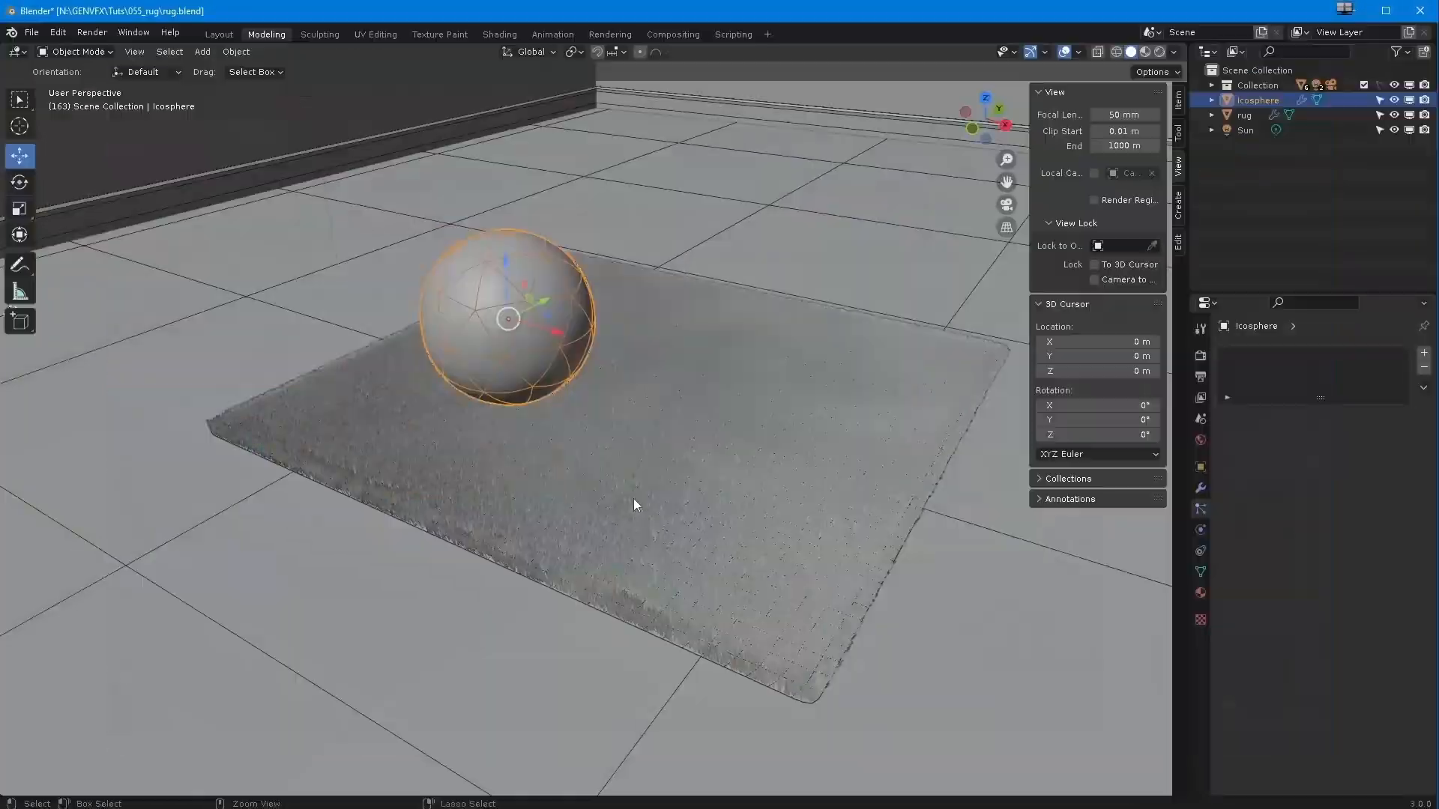
Set the rug hair's interpolated children to a Render Amount of 50 and a Display Amount of 25
{"action": "middle_click_drag", "start_coordinate": [634, 500], "coordinate": [601, 611], "text": "ctrl"}
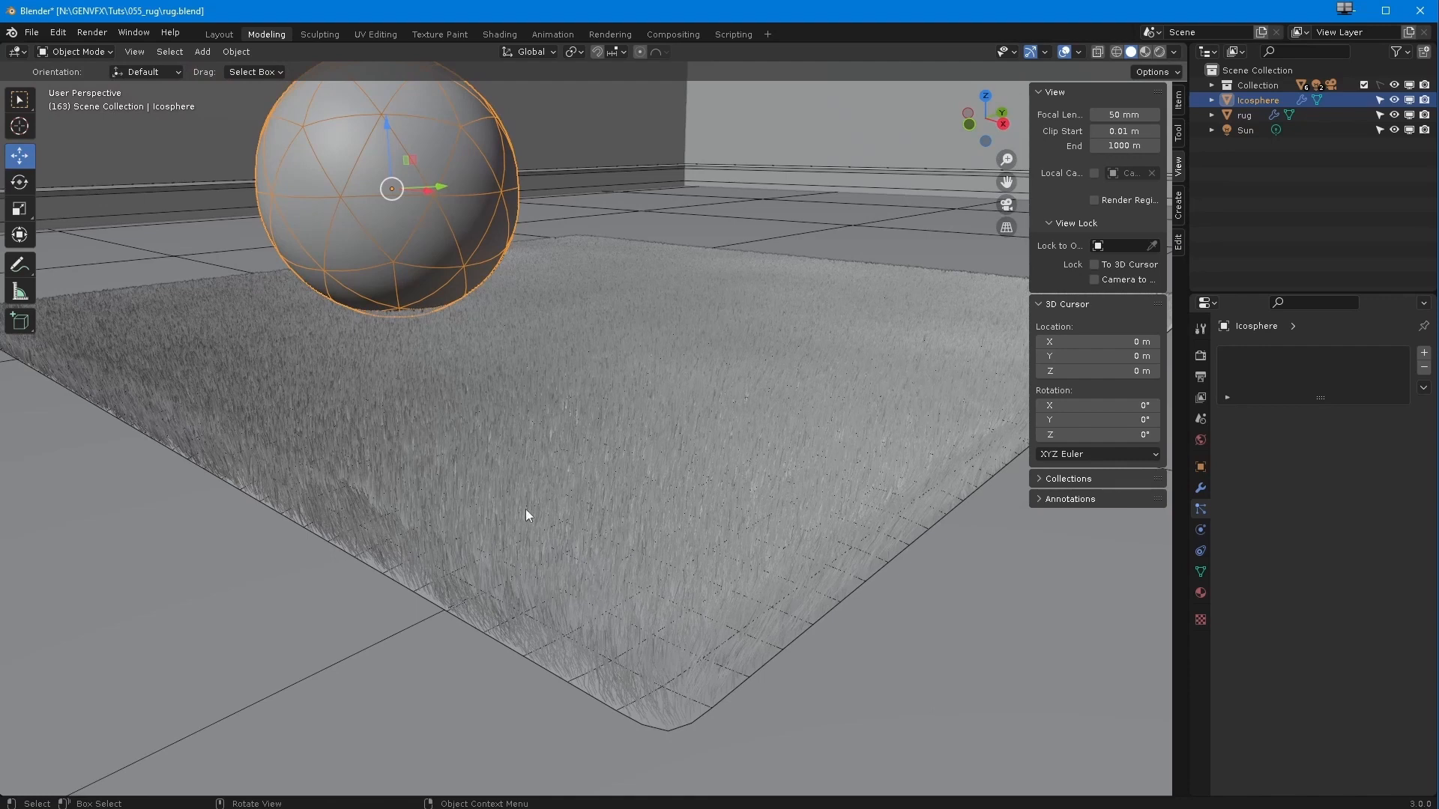
{"action": "middle_click_drag", "start_coordinate": [510, 487], "coordinate": [527, 538]}
{"action": "left_click", "coordinate": [1201, 488]}
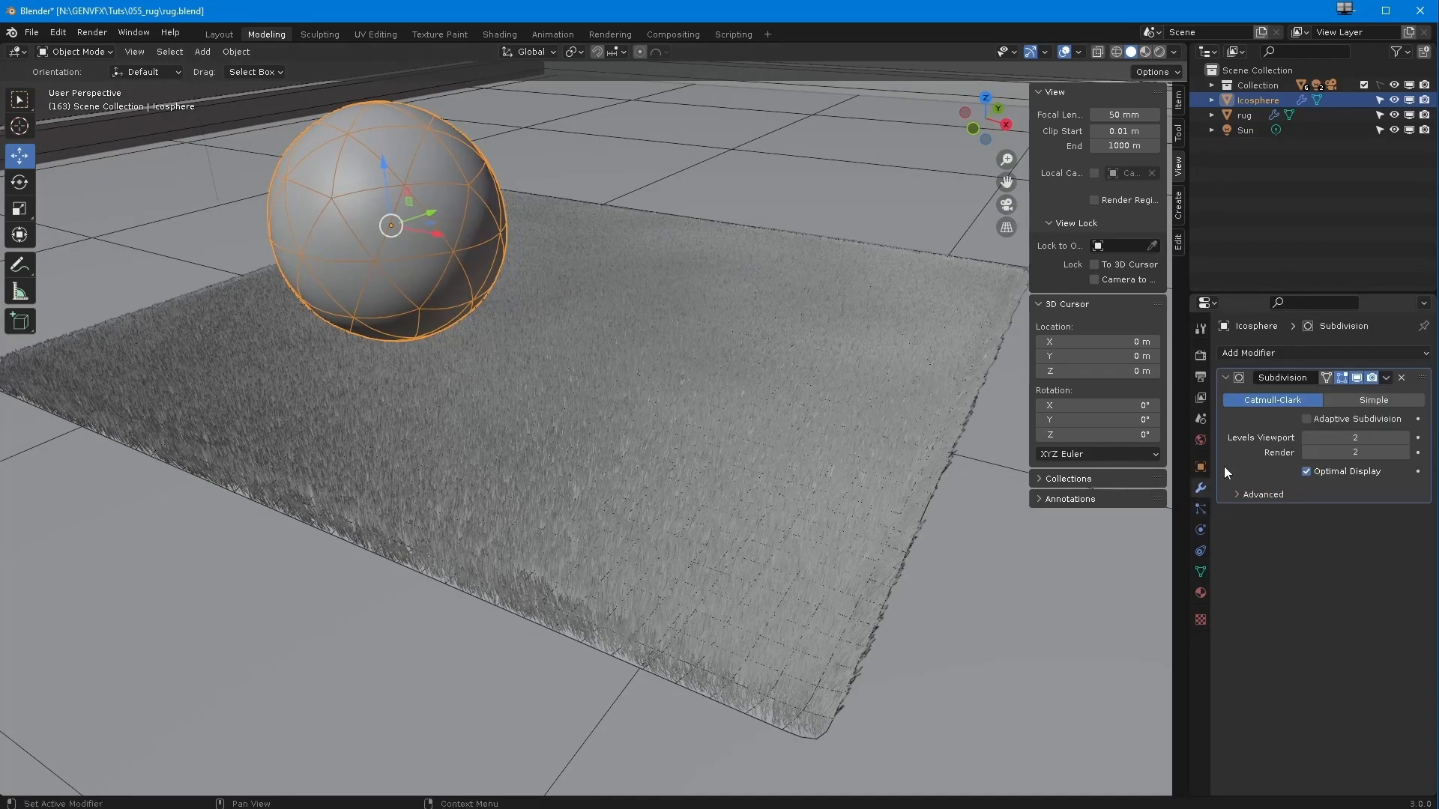
{"action": "left_click", "coordinate": [1200, 509]}
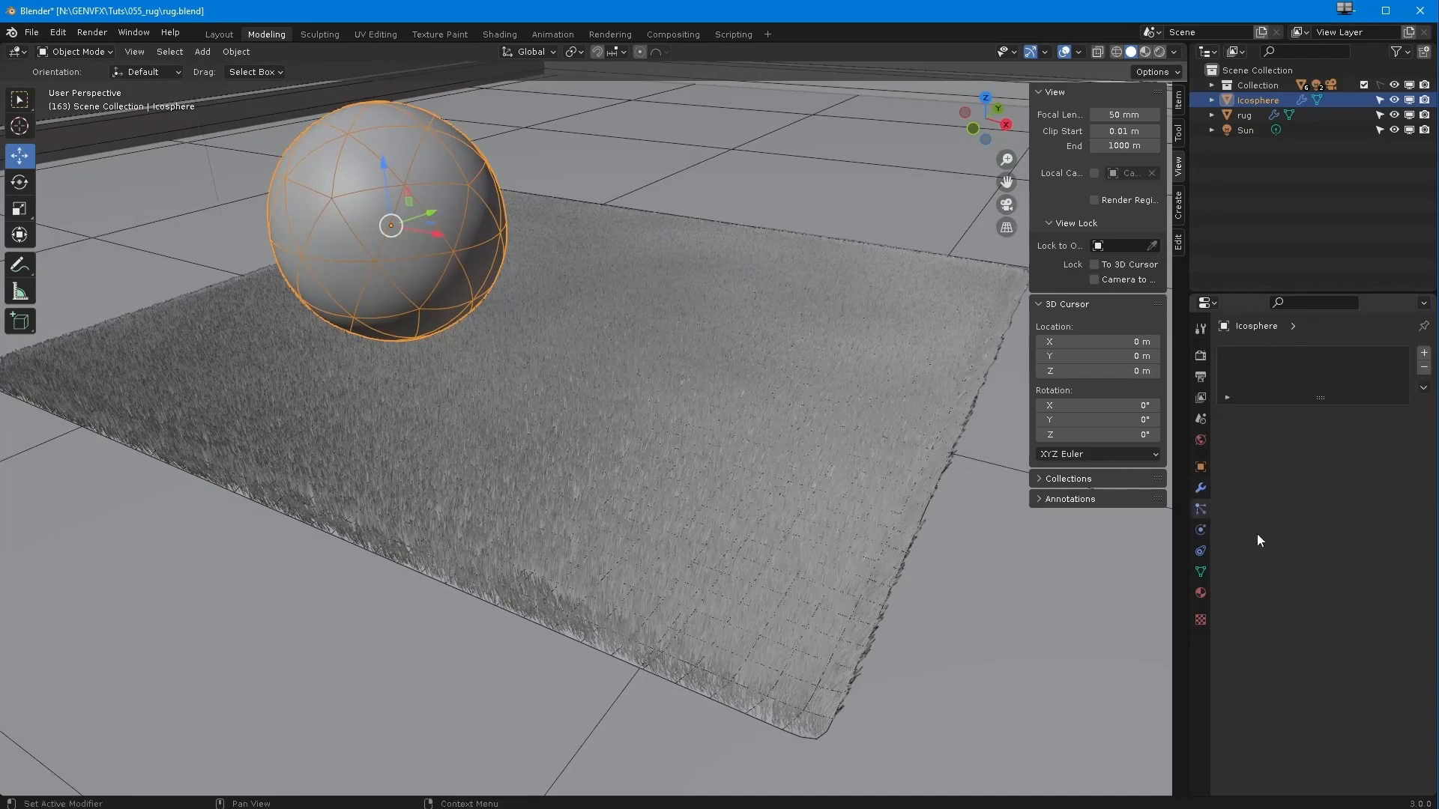
{"action": "left_click", "coordinate": [690, 377]}
{"action": "scroll", "coordinate": [1244, 457], "scroll_direction": "down", "scroll_amount": 10}
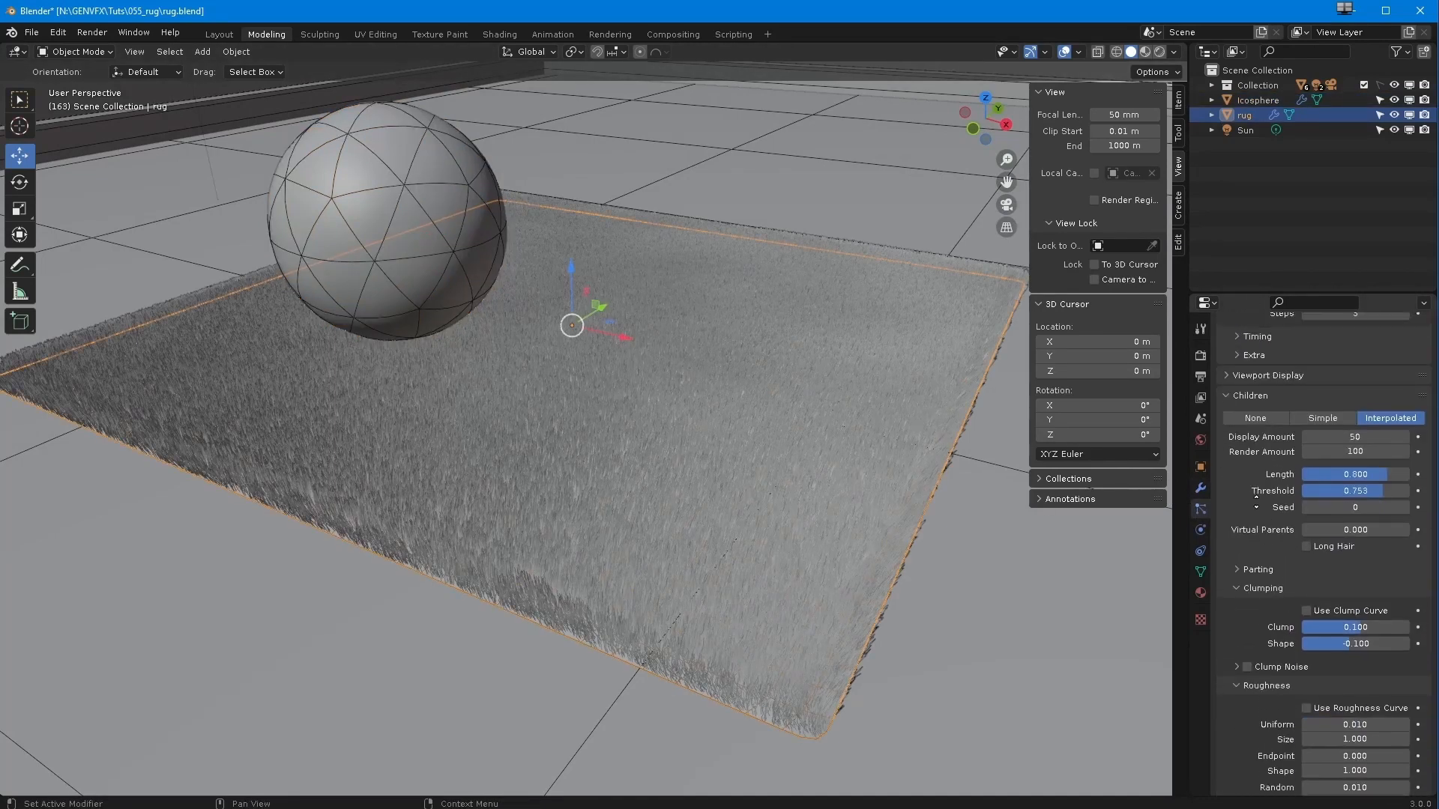
{"action": "left_click", "coordinate": [1341, 477]}
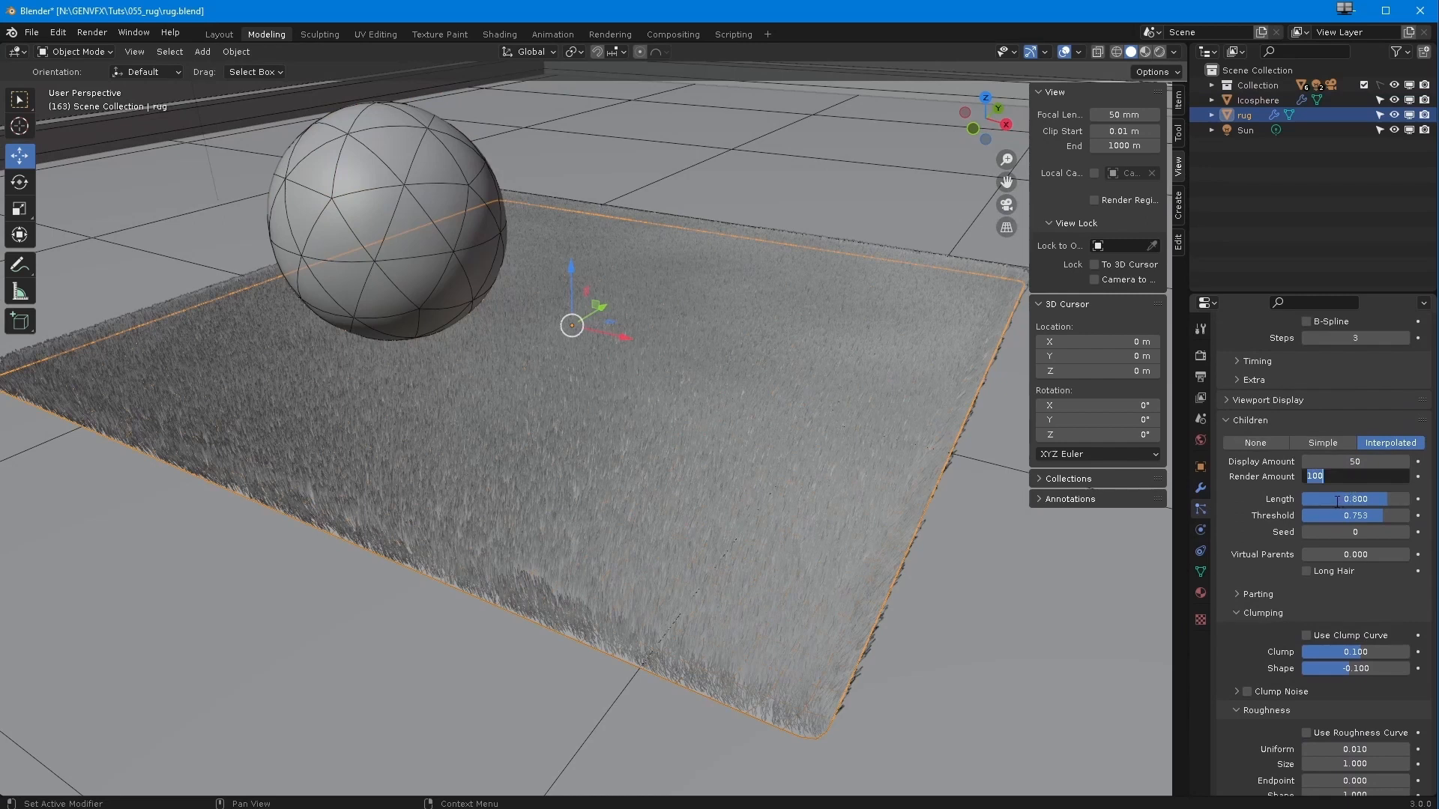
{"action": "type", "text": "50"}
{"action": "key", "text": "Return"}
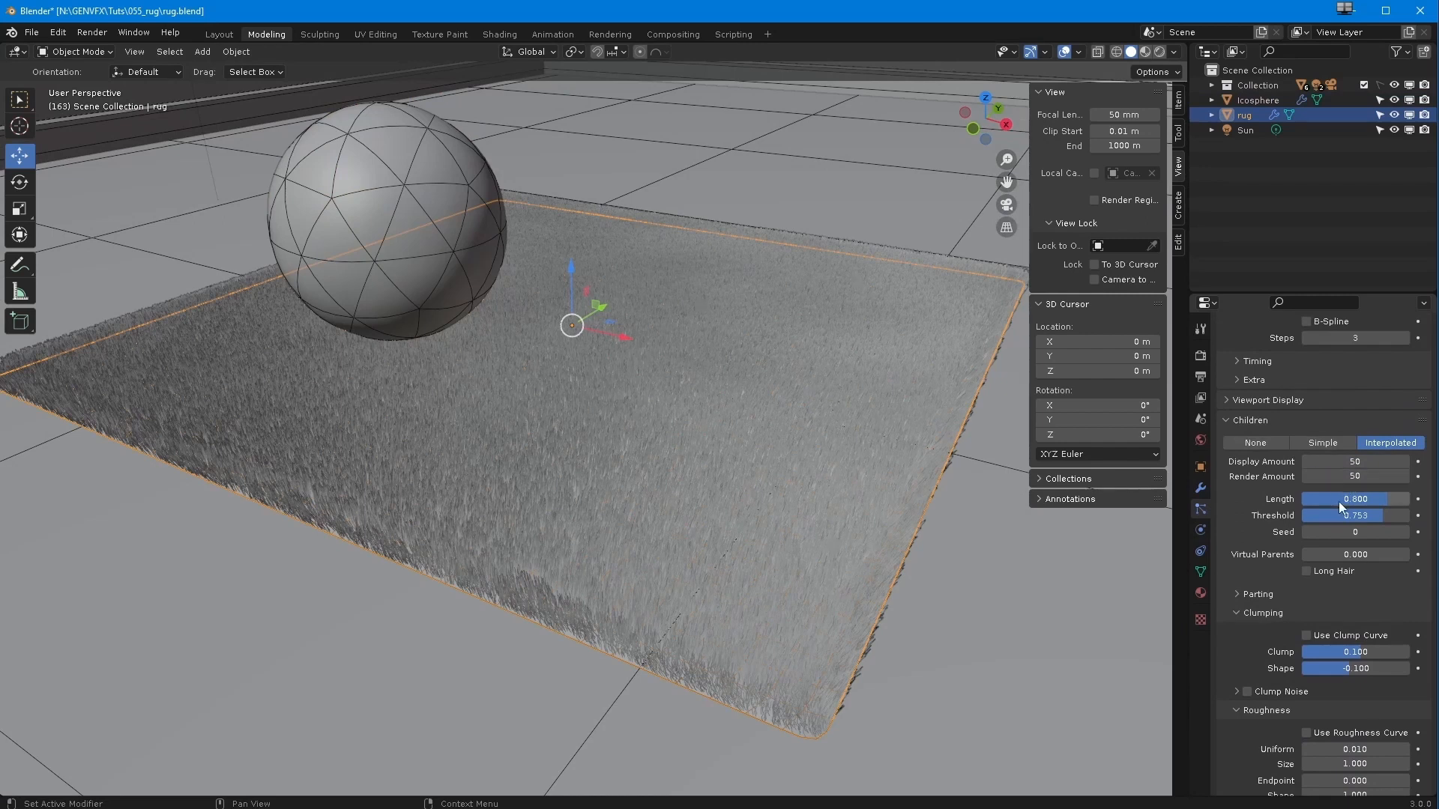
{"action": "left_click", "coordinate": [1342, 463]}
{"action": "type", "text": "25"}
{"action": "key", "text": "Return"}
{"action": "middle_click_drag", "start_coordinate": [776, 461], "coordinate": [768, 496]}
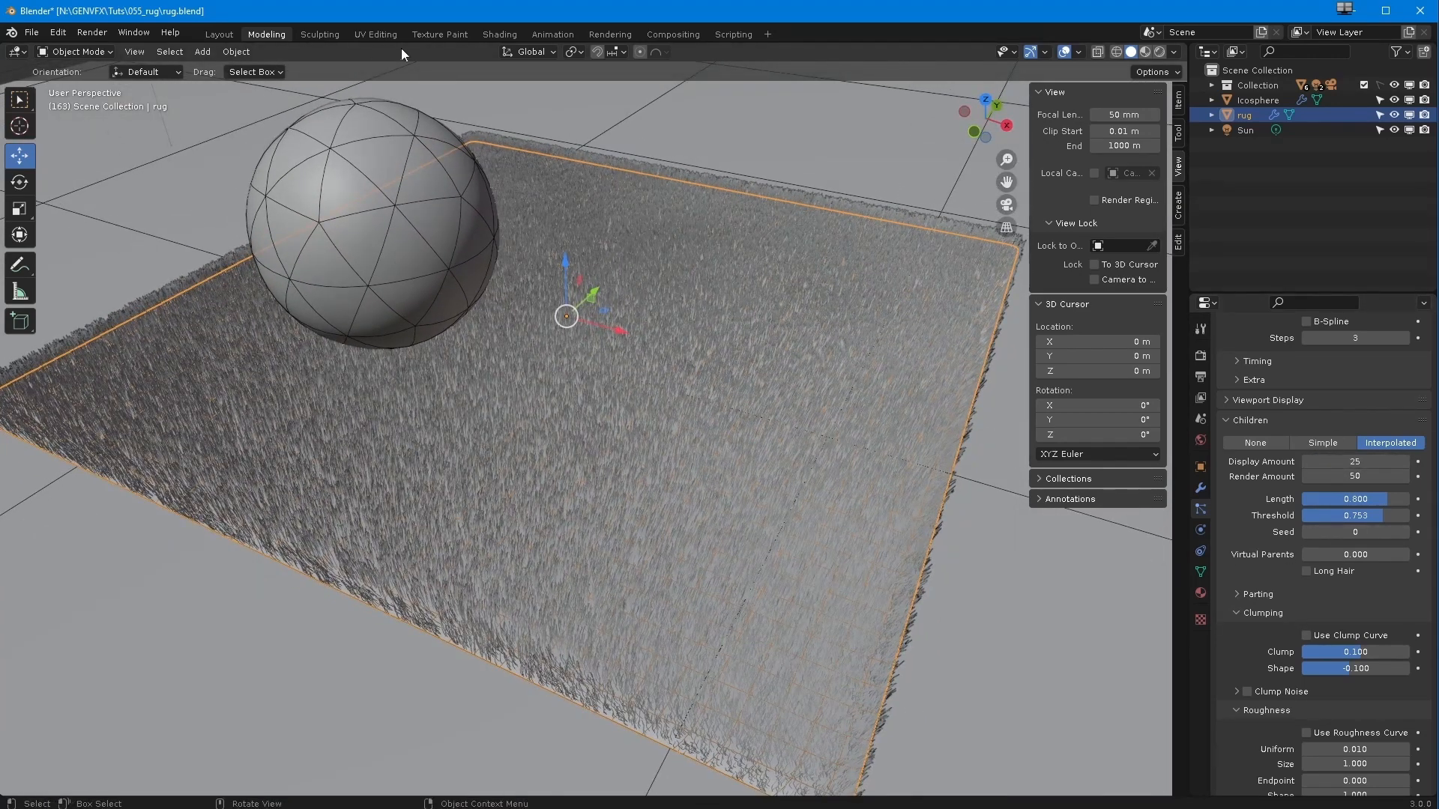
{"action": "middle_click_drag", "start_coordinate": [533, 300], "coordinate": [514, 275]}
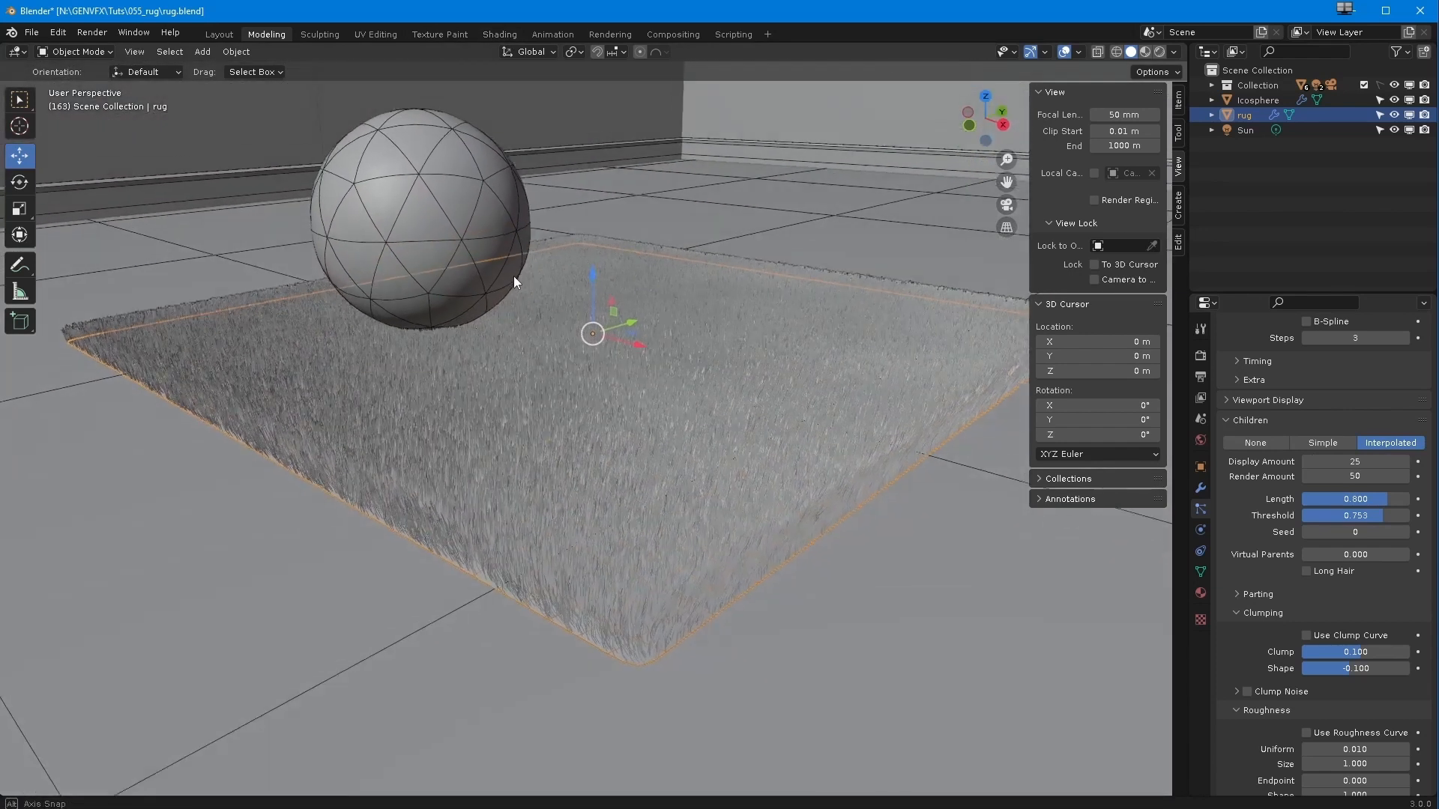
Set the rug's Hair Shape to a root diameter of 0.2 m and a tip diameter of 0.01 m
{"action": "scroll", "coordinate": [1250, 541], "scroll_direction": "up", "scroll_amount": 2}
{"action": "scroll", "coordinate": [1250, 541], "scroll_direction": "up", "scroll_amount": 8}
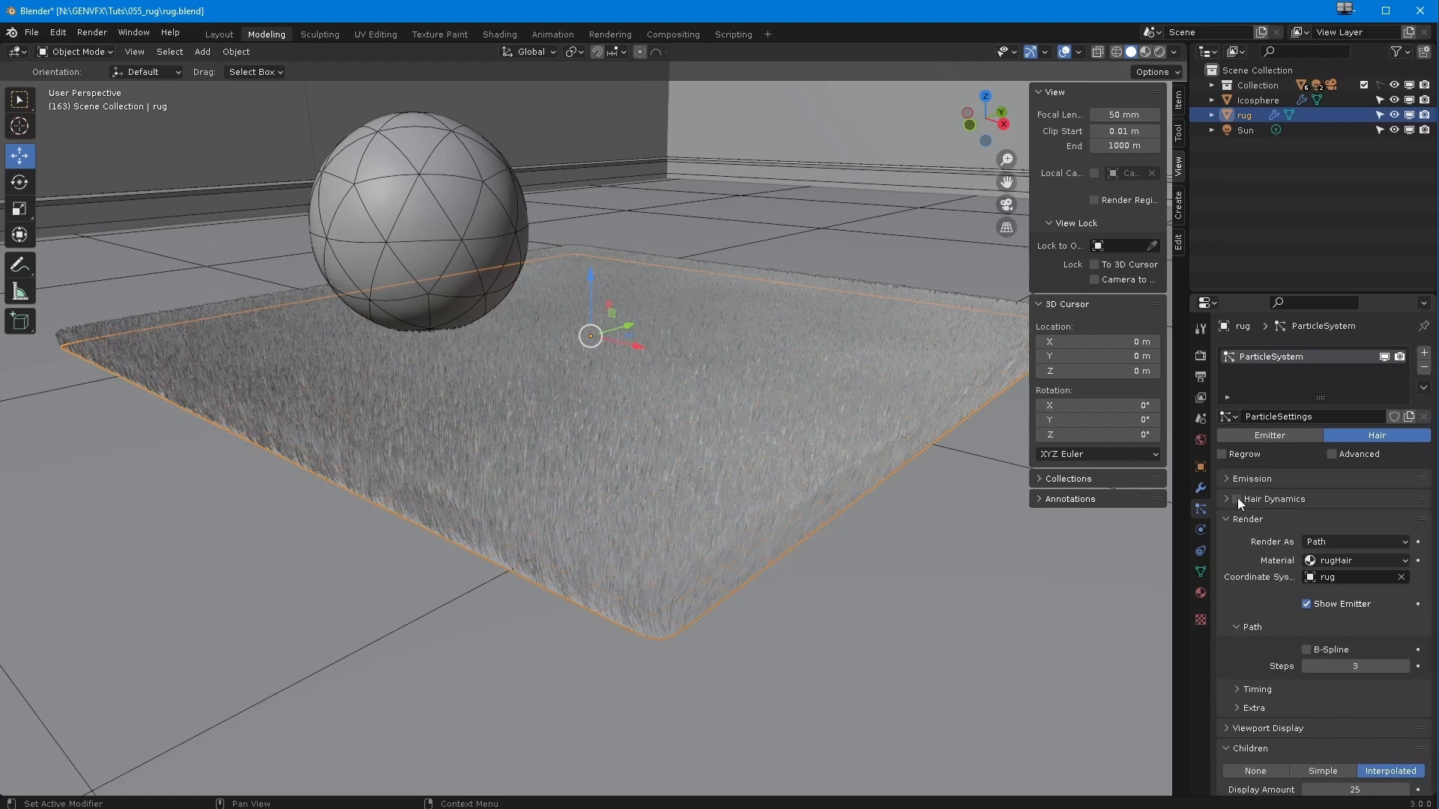
{"action": "scroll", "coordinate": [1235, 525], "scroll_direction": "down", "scroll_amount": 11}
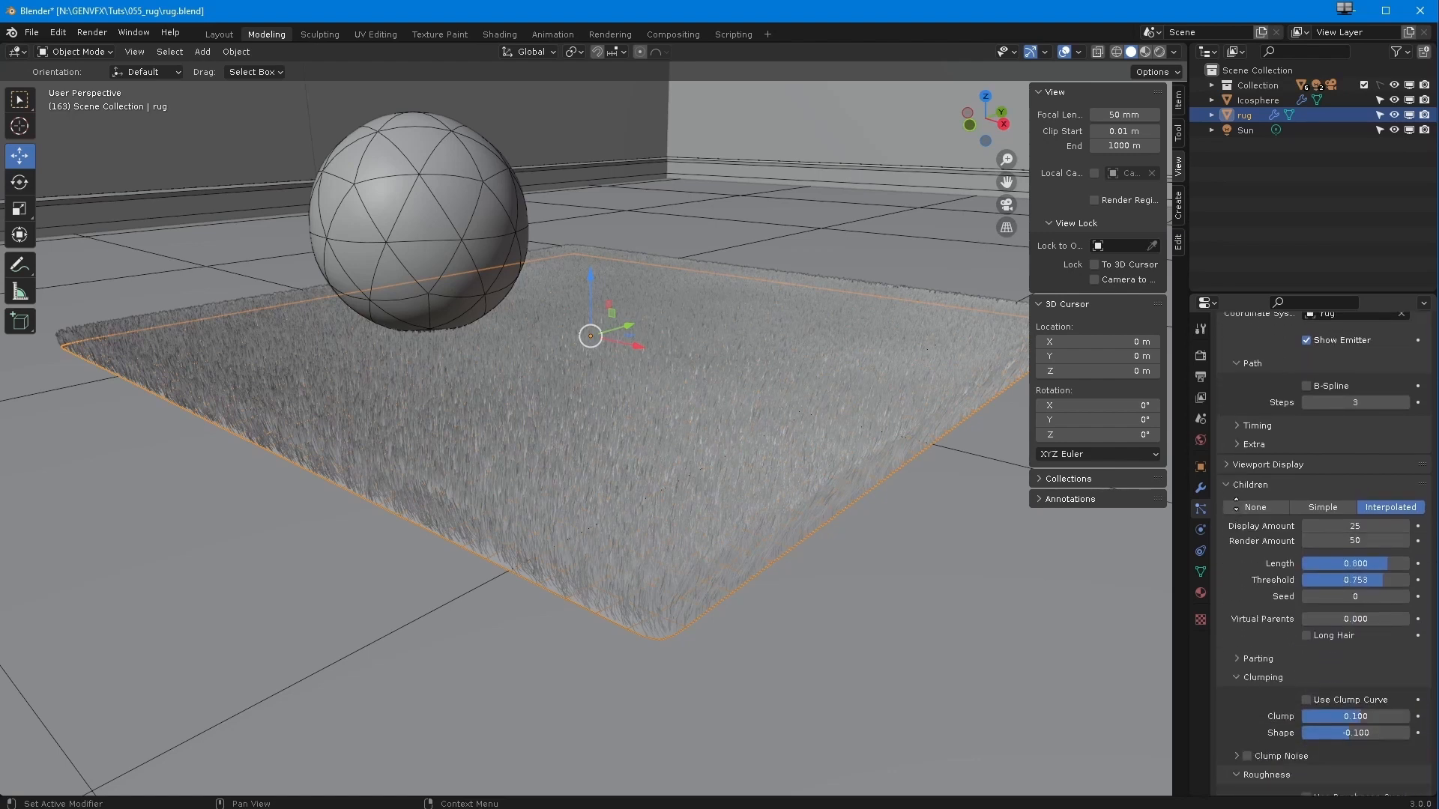
{"action": "scroll", "coordinate": [1236, 488], "scroll_direction": "down", "scroll_amount": 2}
{"action": "left_click", "coordinate": [1236, 495]}
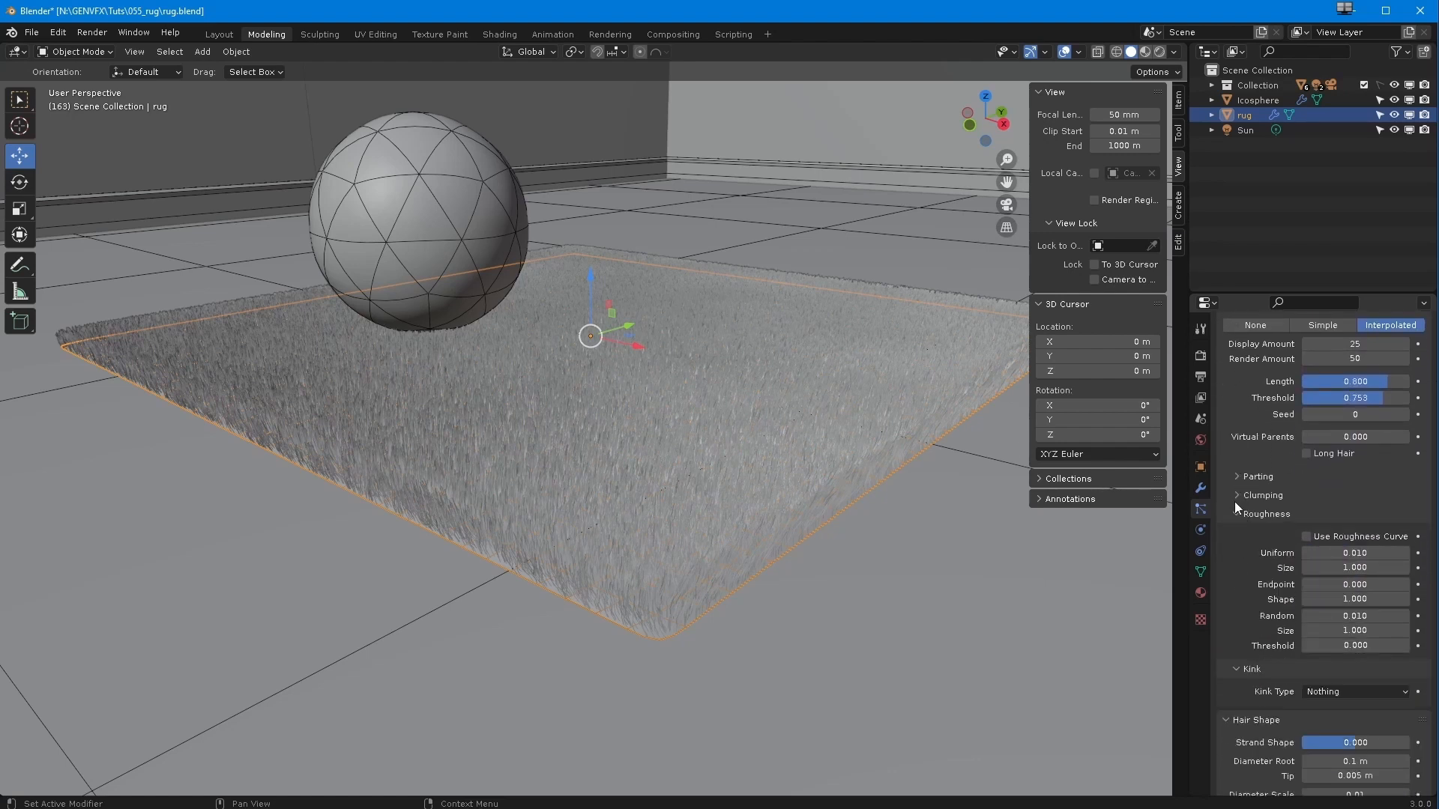
{"action": "scroll", "coordinate": [1274, 746], "scroll_direction": "down", "scroll_amount": 5}
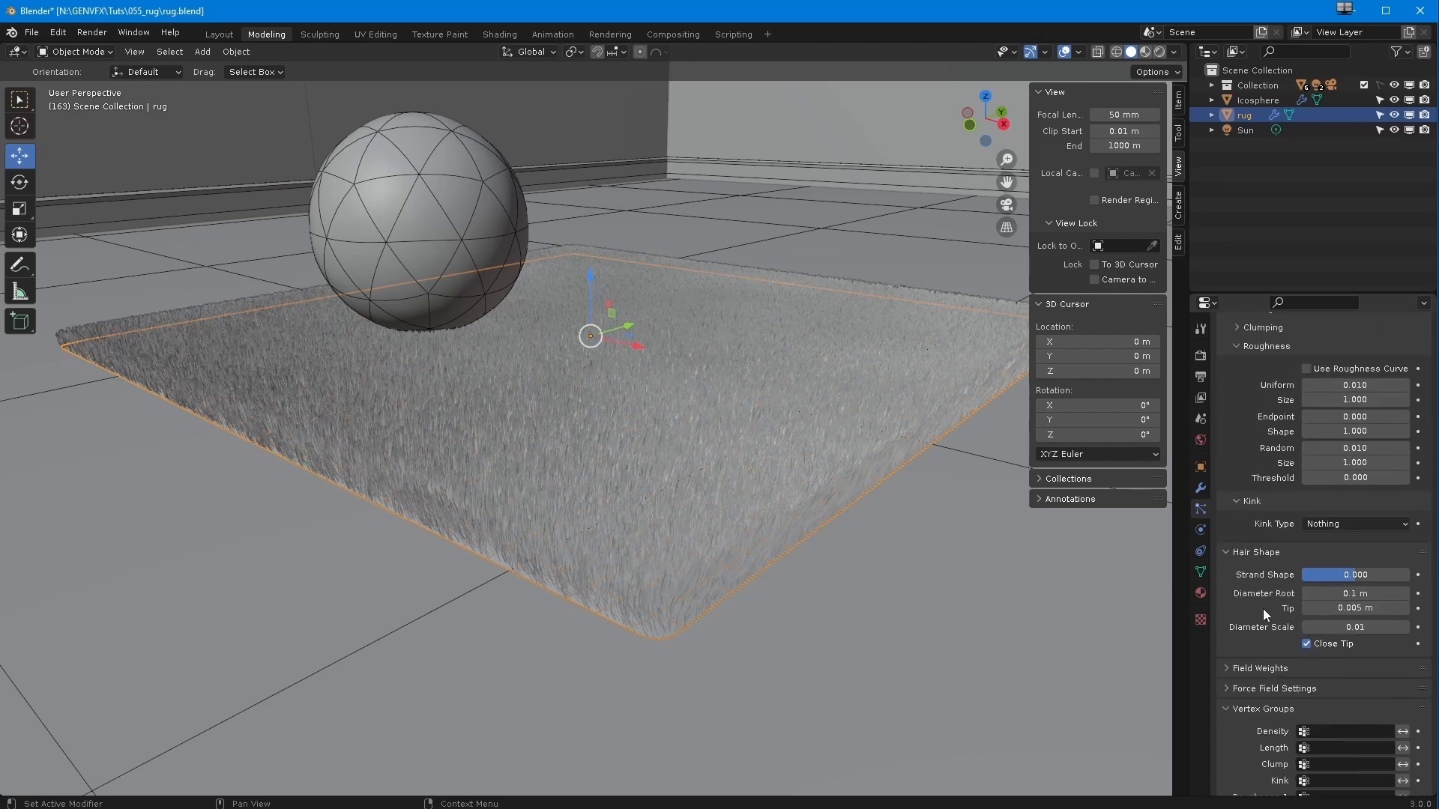
{"action": "left_click", "coordinate": [1345, 593]}
{"action": "type", "text": "0.2"}
{"action": "key", "text": "Return"}
{"action": "left_click", "coordinate": [1340, 607]}
{"action": "type", "text": "0.01"}
{"action": "key", "text": "Return"}
Preview the thicker rug hair and the ball in rendered viewport shading from several angles
{"action": "scroll", "coordinate": [630, 405], "scroll_direction": "up", "scroll_amount": 2}
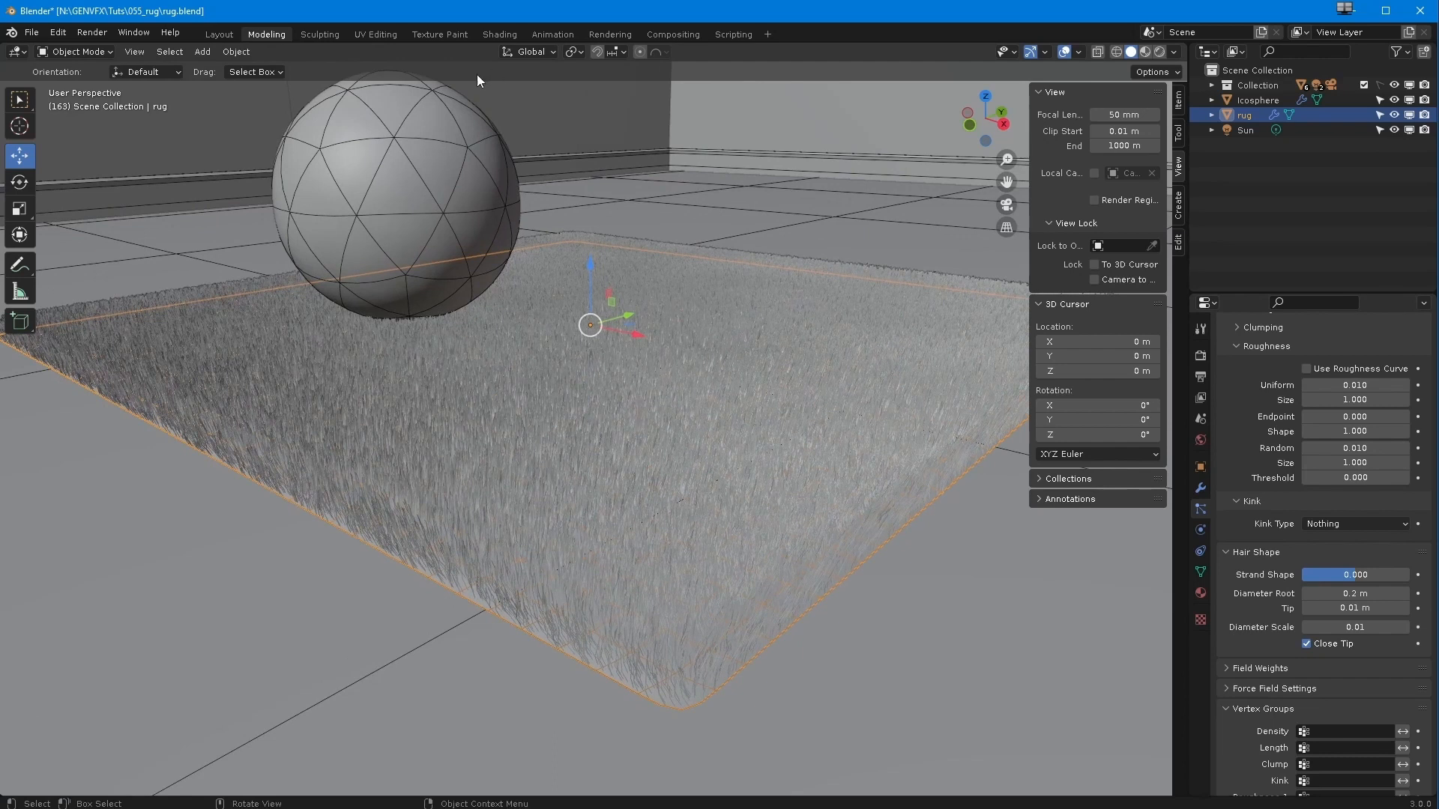
{"action": "left_click", "coordinate": [1159, 52]}
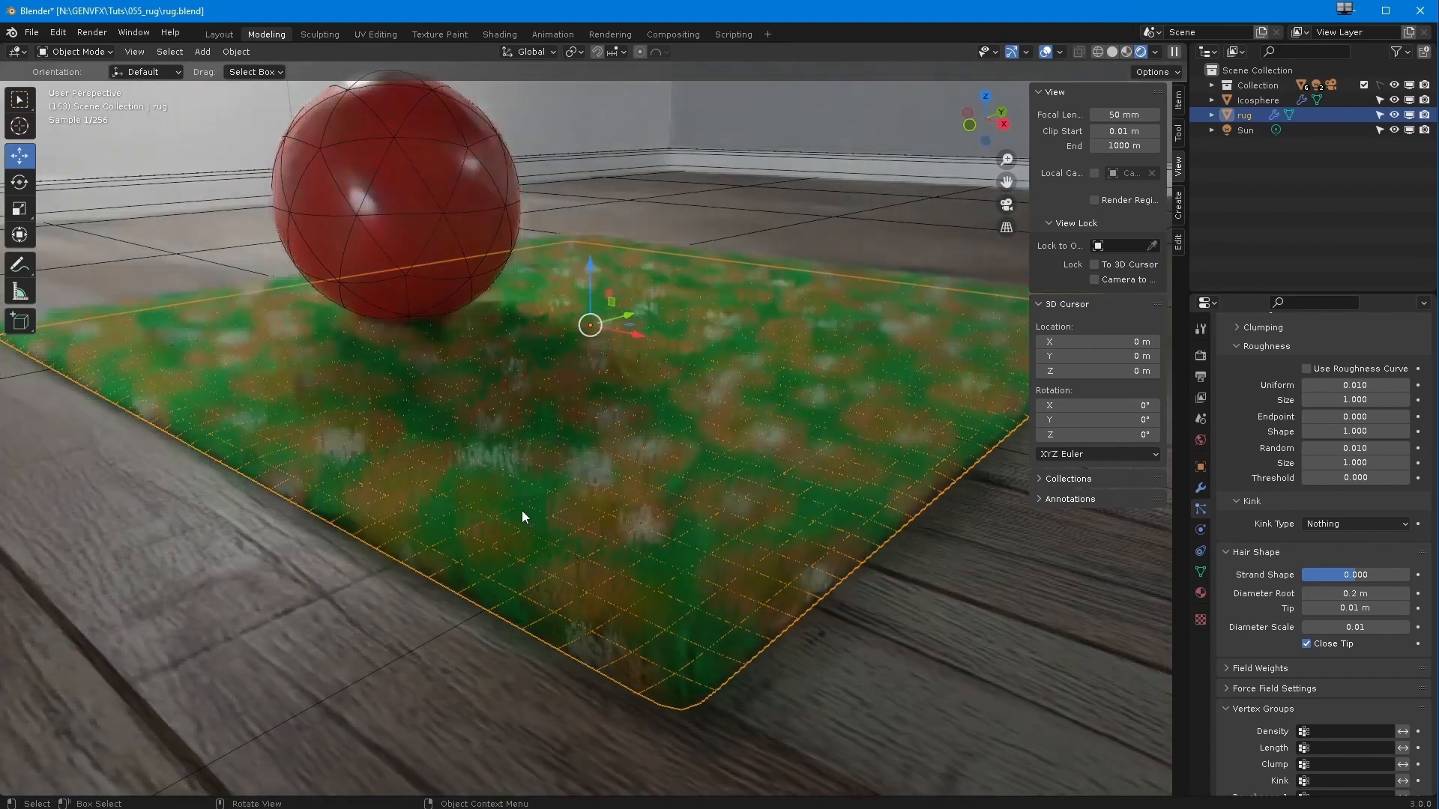
{"action": "middle_click_drag", "start_coordinate": [511, 515], "coordinate": [518, 528]}
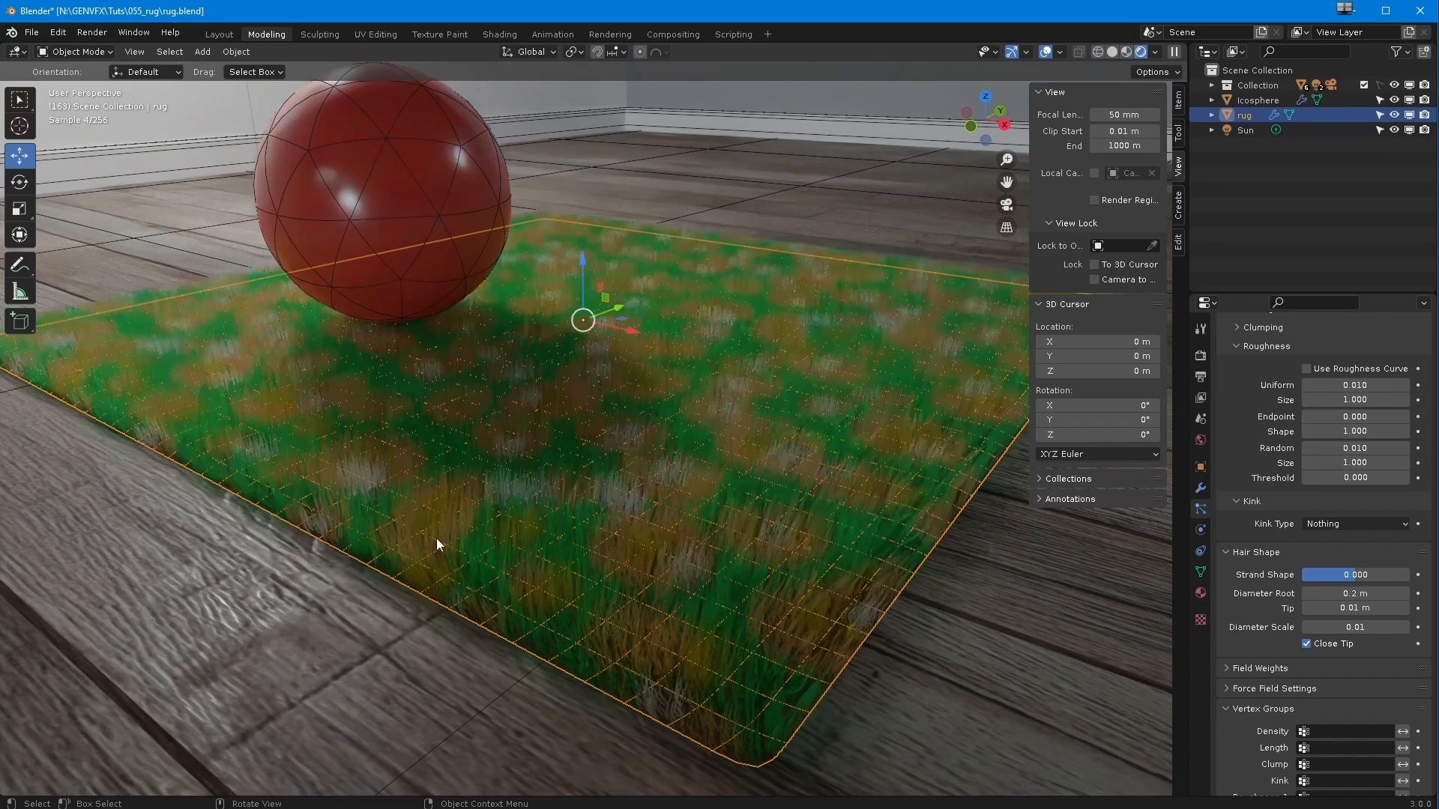
{"action": "middle_click_drag", "start_coordinate": [465, 472], "coordinate": [497, 508]}
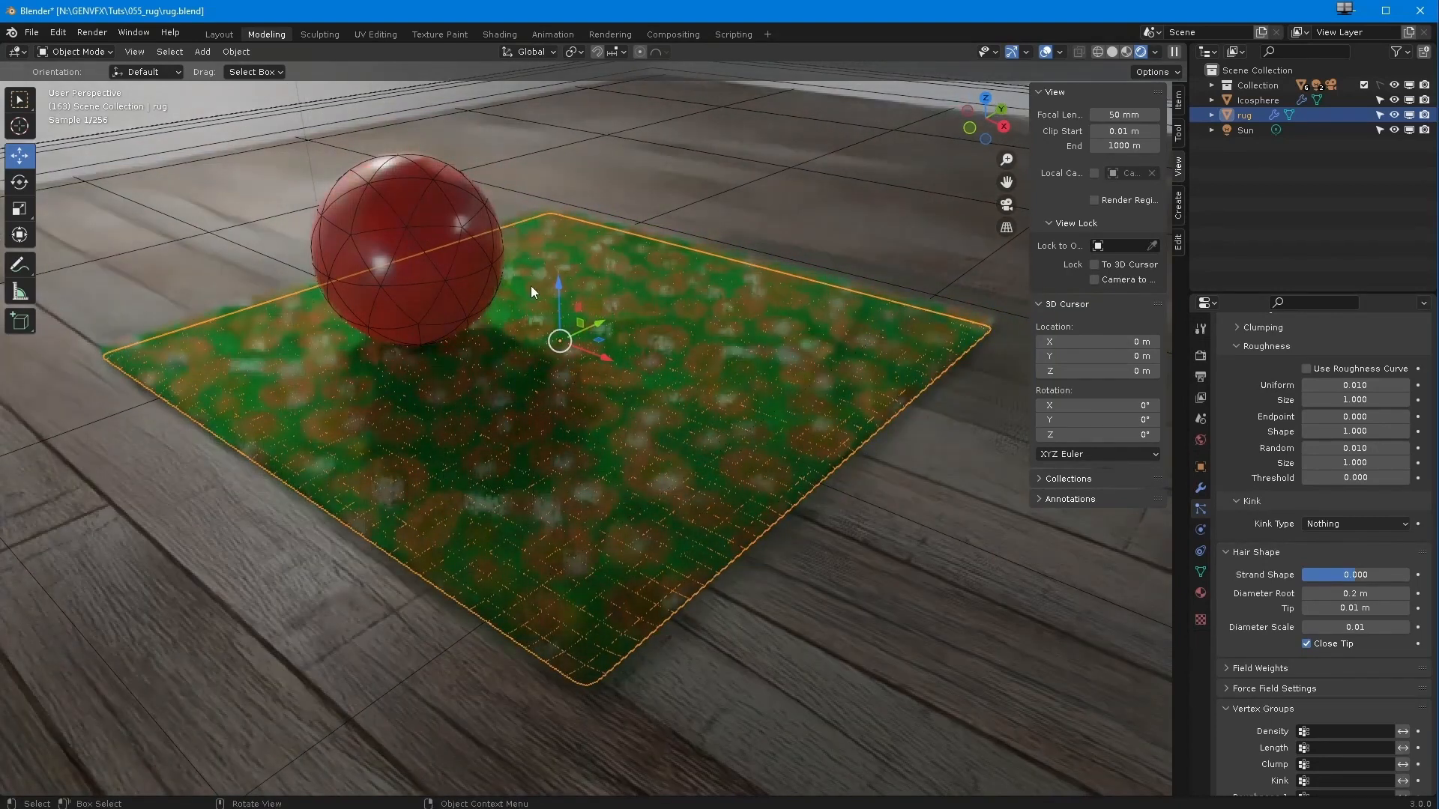
{"action": "middle_click_drag", "start_coordinate": [475, 430], "coordinate": [441, 361]}
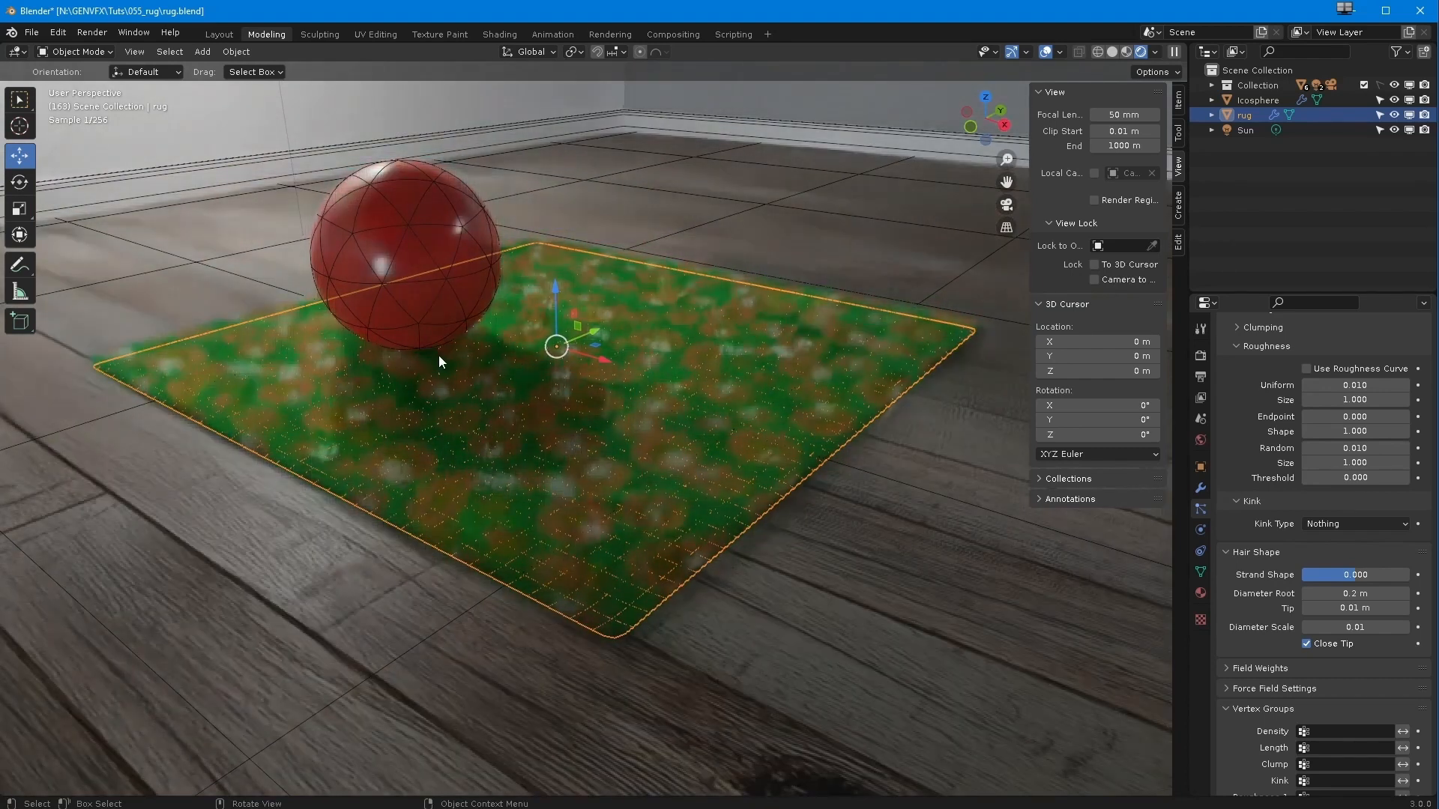